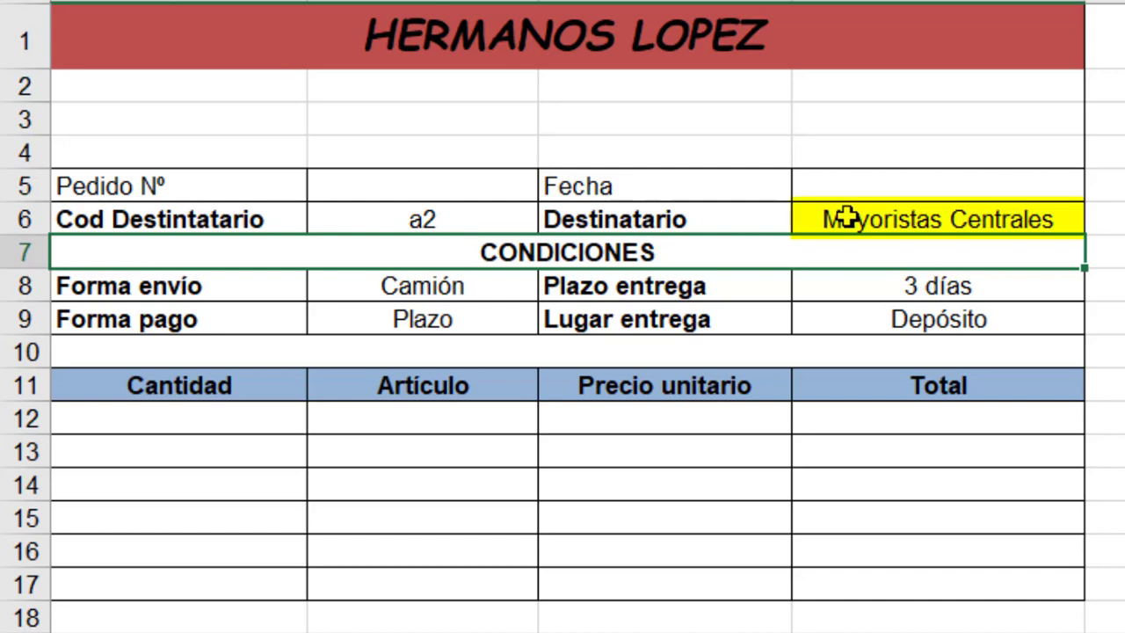
- Check the recipient, shipping method, payment method, delivery time and delivery place cells filled in on the order form
{"action": "left_click", "coordinate": [843, 219]}
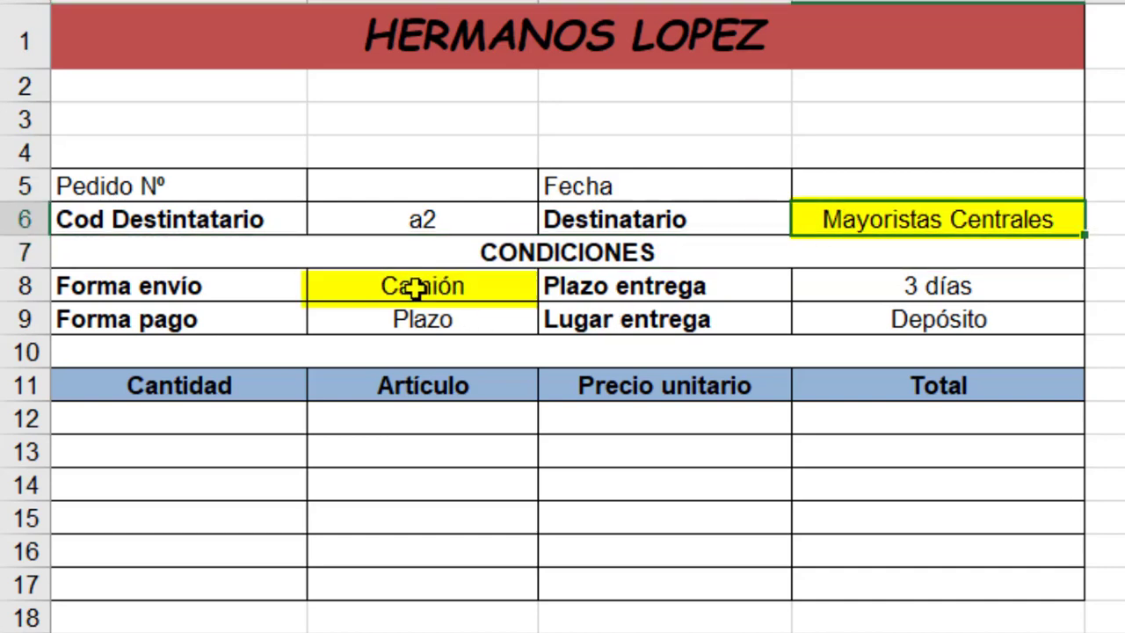
{"action": "left_click", "coordinate": [389, 286]}
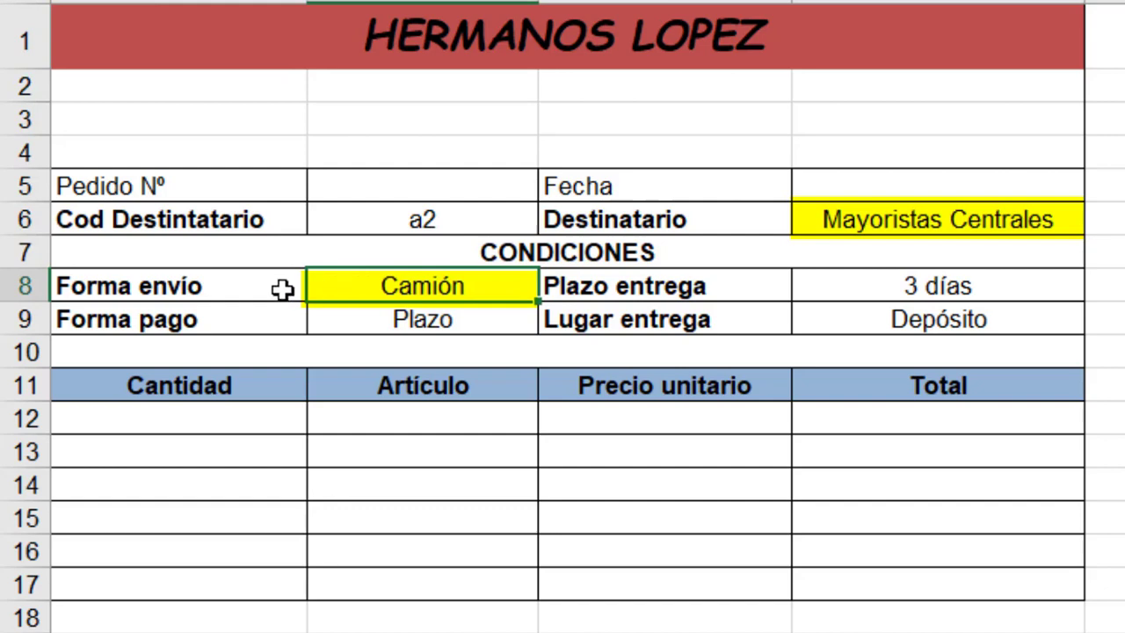
{"action": "left_click", "coordinate": [353, 321]}
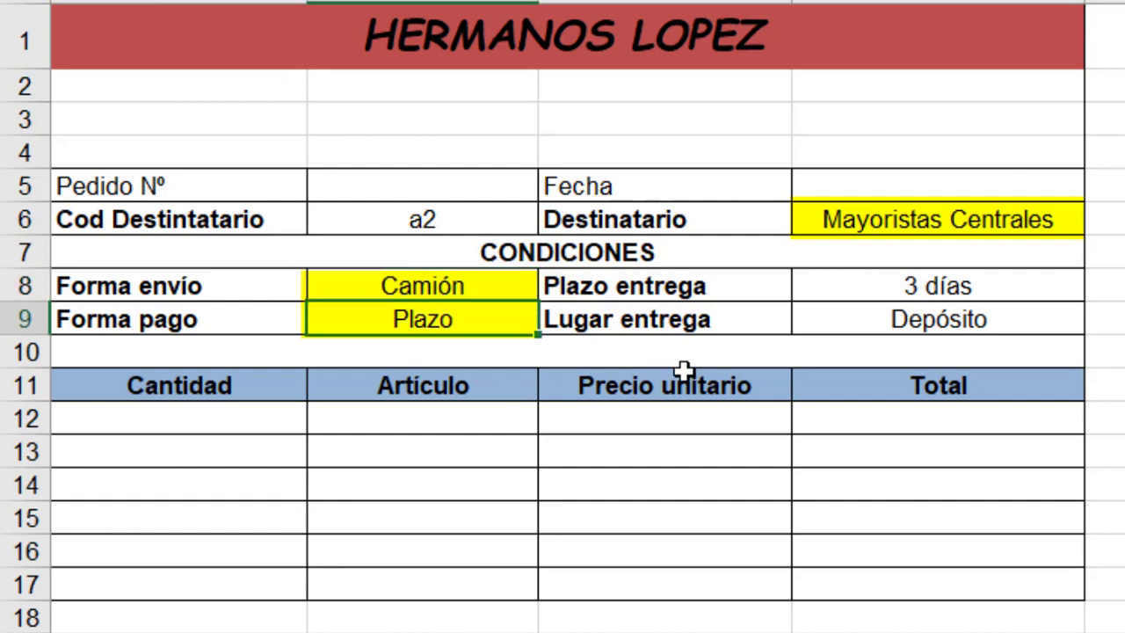
{"action": "left_click", "coordinate": [851, 285]}
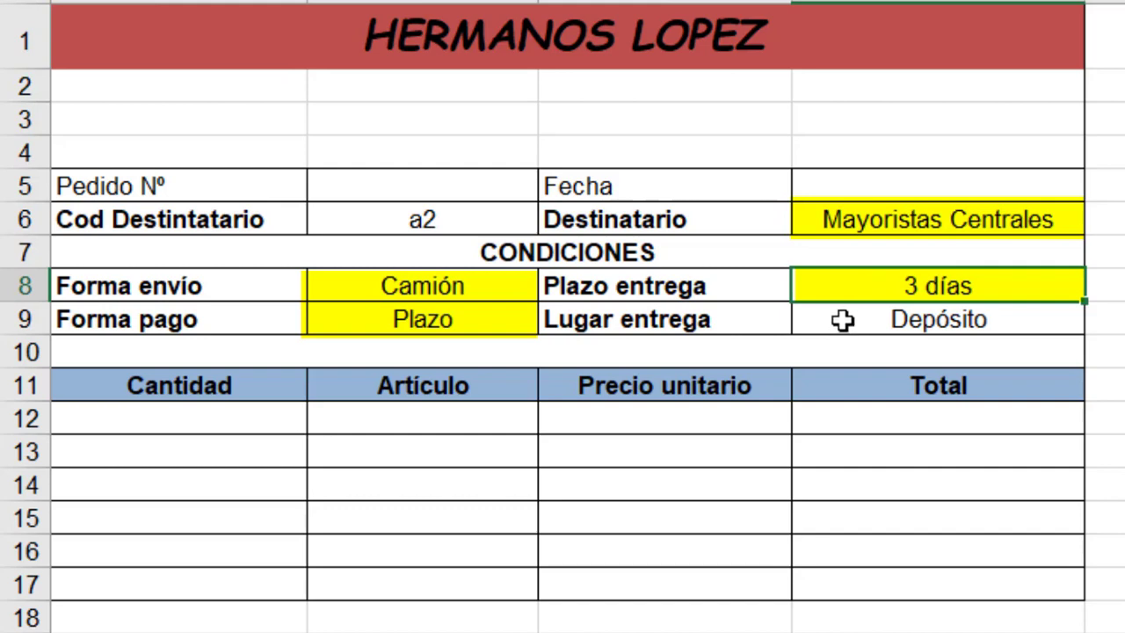
{"action": "left_click", "coordinate": [842, 319]}
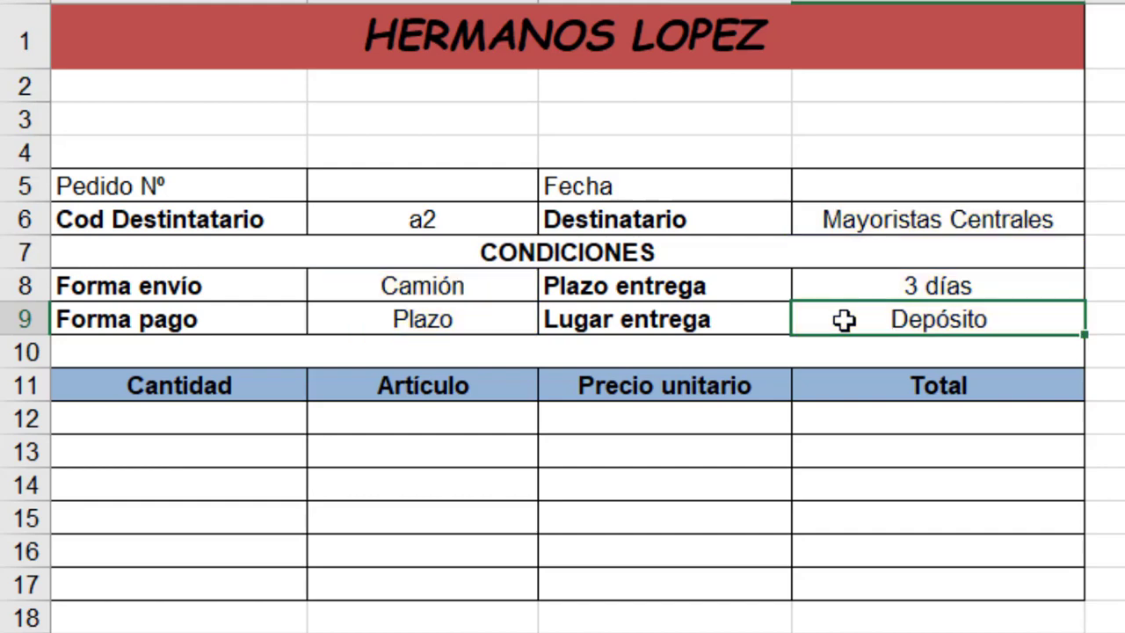
- Set the recipient code on the order form to a3
{"action": "left_click", "coordinate": [422, 218]}
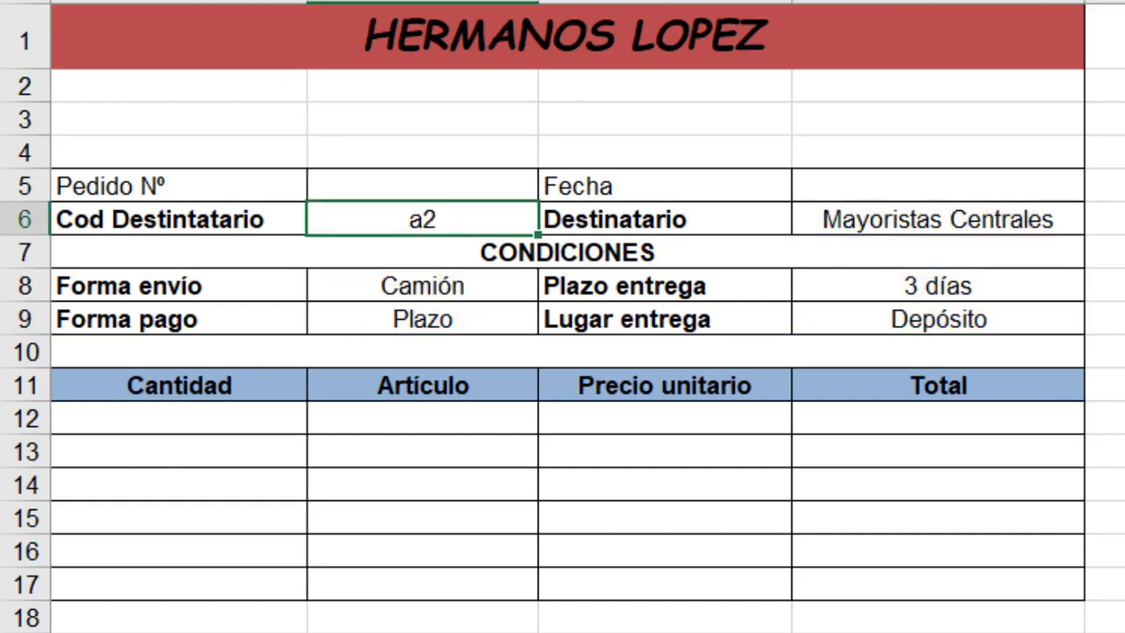
{"action": "type", "text": "a3"}
{"action": "key", "text": "Return"}
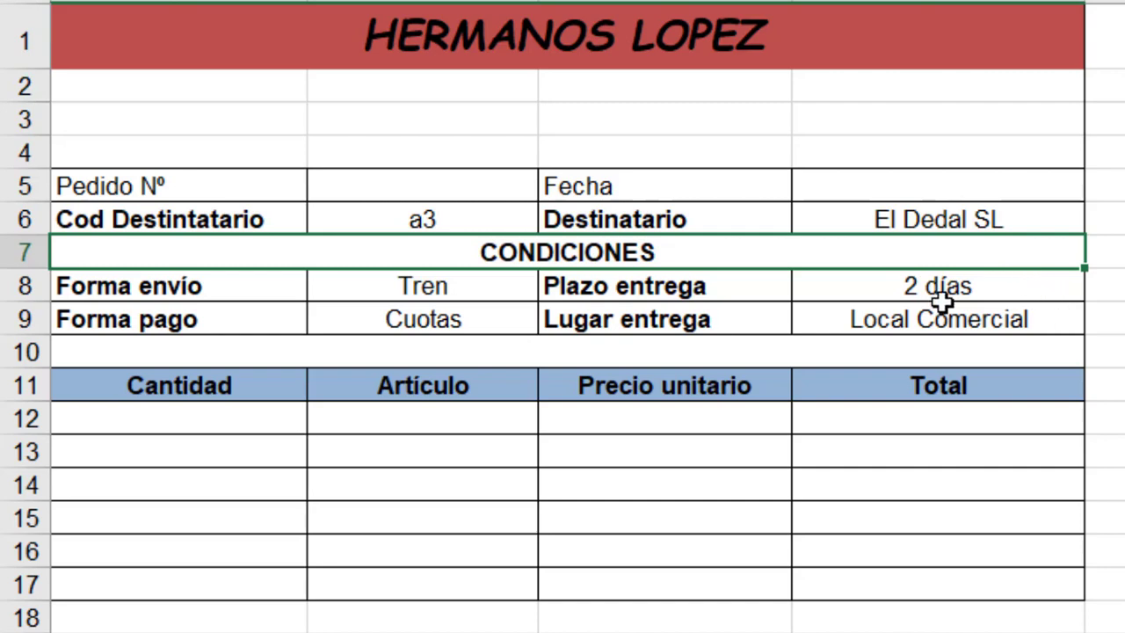
- Set the recipient code on the order form to a1
{"action": "left_click", "coordinate": [476, 216]}
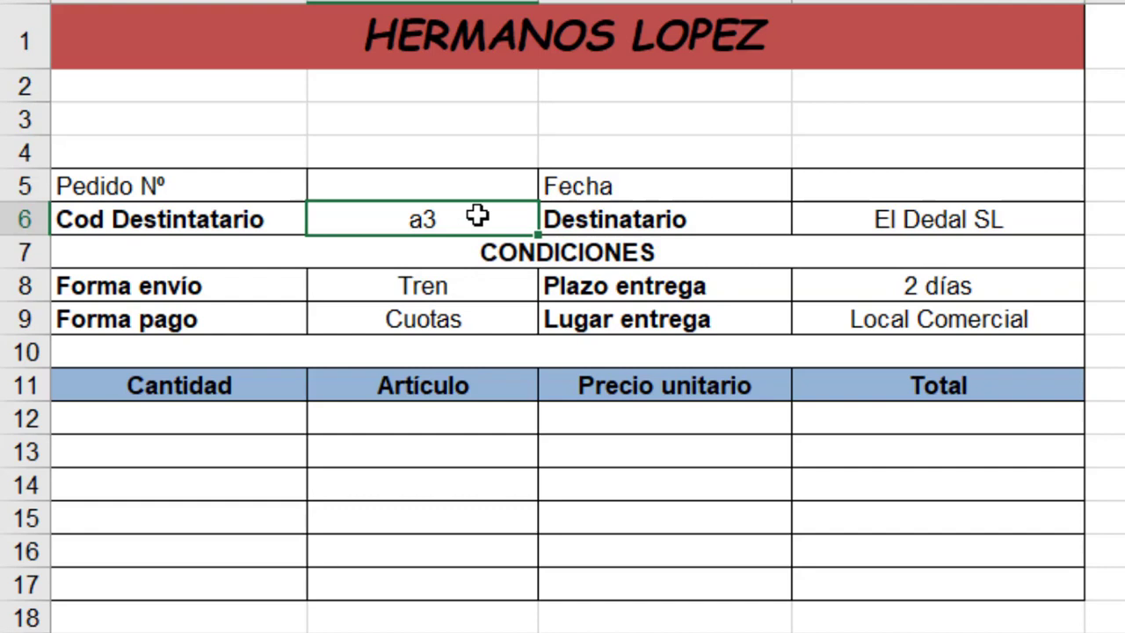
{"action": "type", "text": "a1"}
{"action": "key", "text": "Return"}
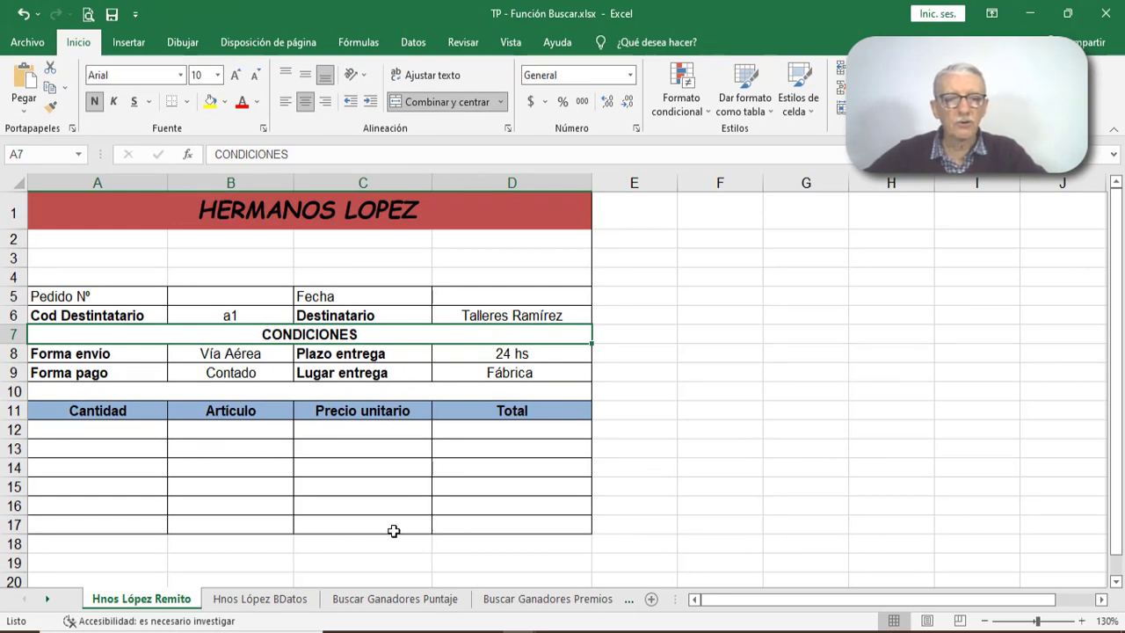
- Examine the A1 record and the Destinatario to Lugar entrega columns on the Hnos López BDatos sheet
{"action": "left_click", "coordinate": [254, 601]}
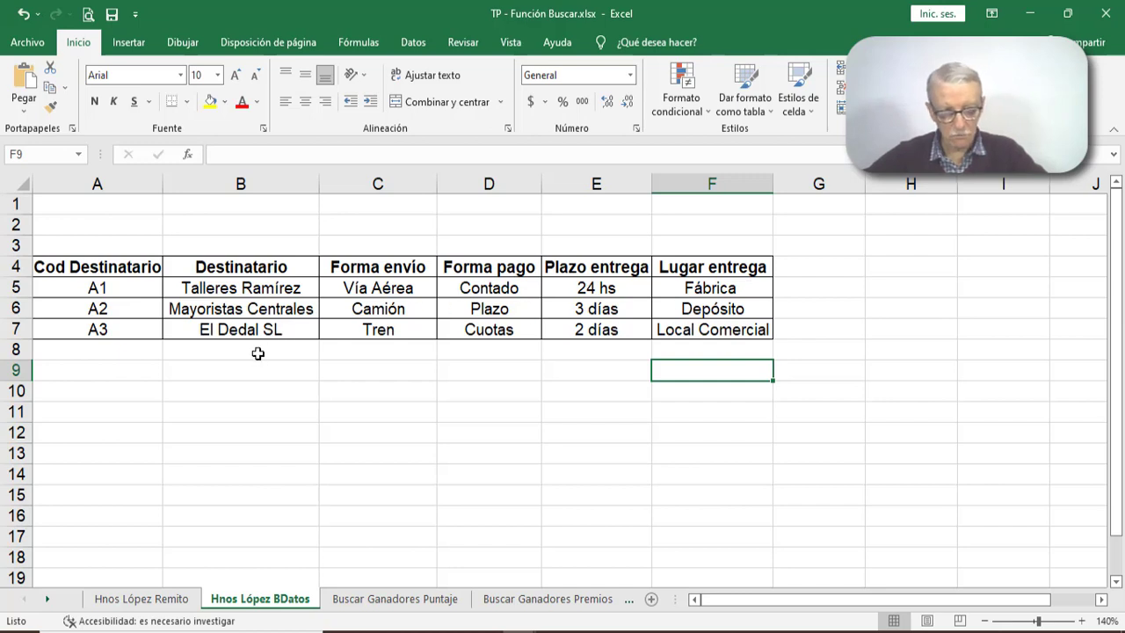
{"action": "left_click", "coordinate": [14, 288]}
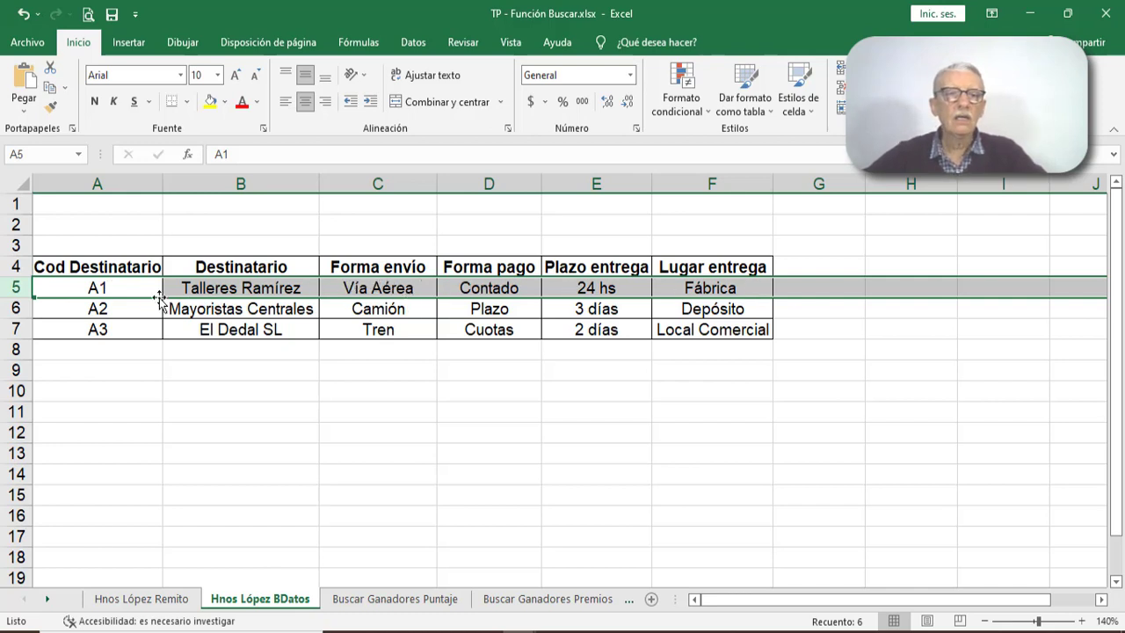
{"action": "left_click", "coordinate": [240, 182]}
{"action": "left_click", "coordinate": [372, 182]}
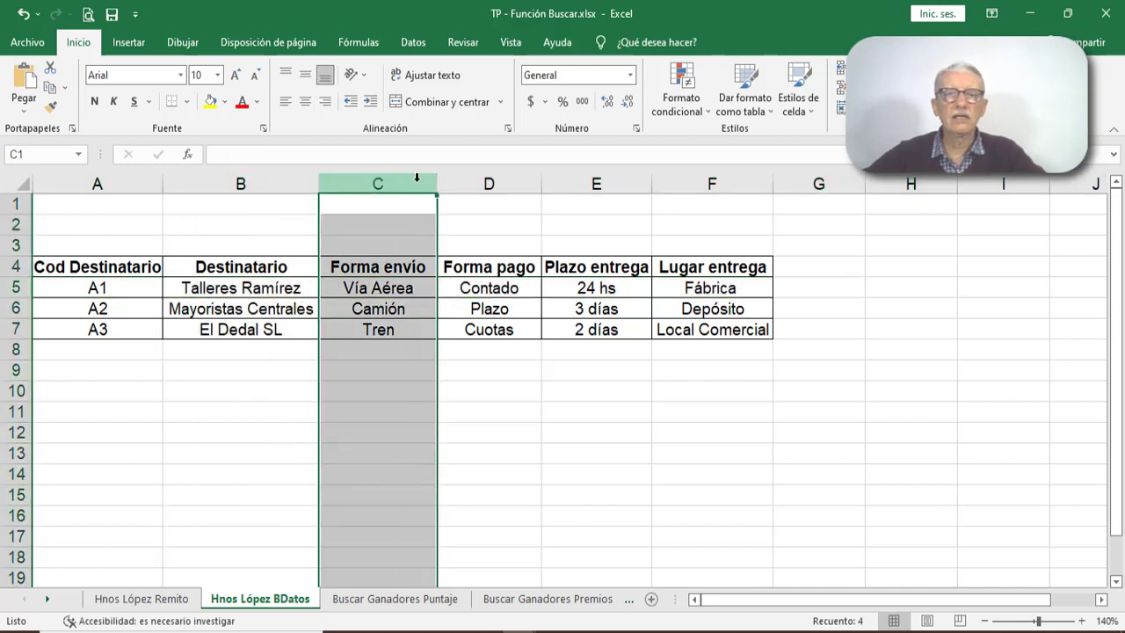
{"action": "left_click", "coordinate": [478, 182]}
{"action": "left_click", "coordinate": [589, 182]}
{"action": "left_click", "coordinate": [706, 182]}
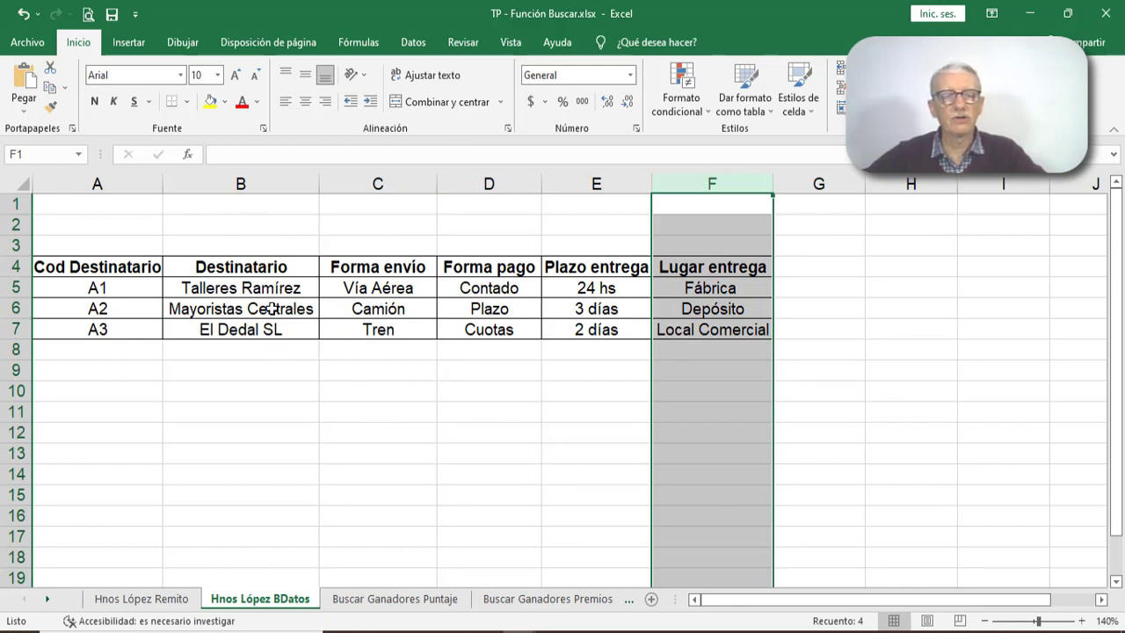
{"action": "left_click", "coordinate": [263, 182]}
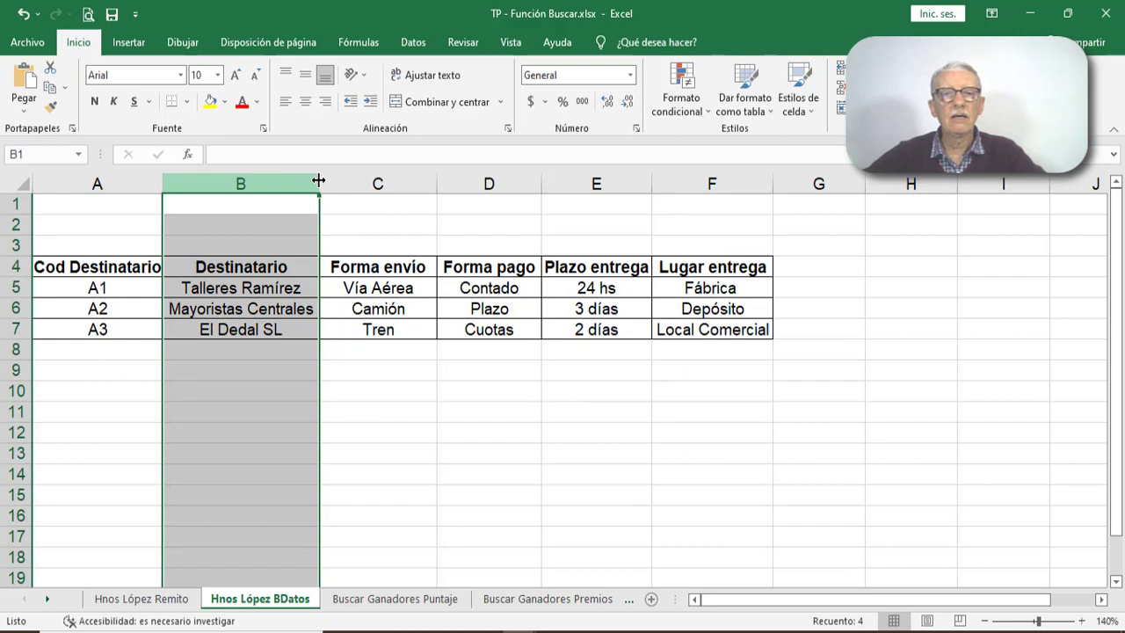
{"action": "left_click", "coordinate": [373, 182]}
{"action": "left_click", "coordinate": [465, 181]}
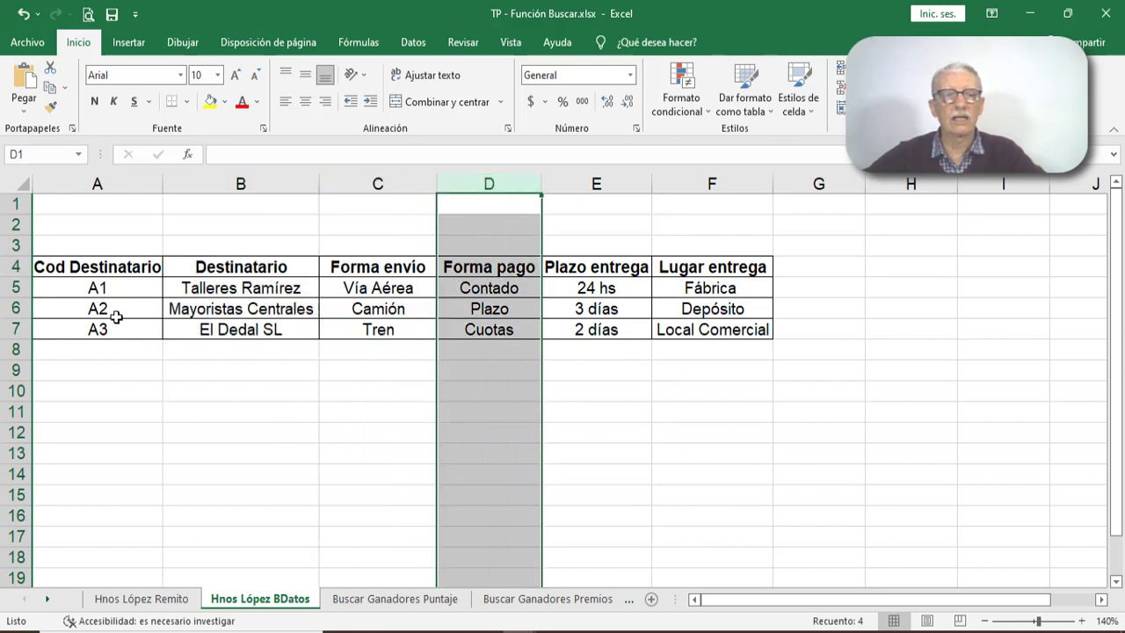
- Examine where the A2 row crosses the Forma envío column and the A1 row crosses the Forma pago column
{"action": "left_click", "coordinate": [18, 310]}
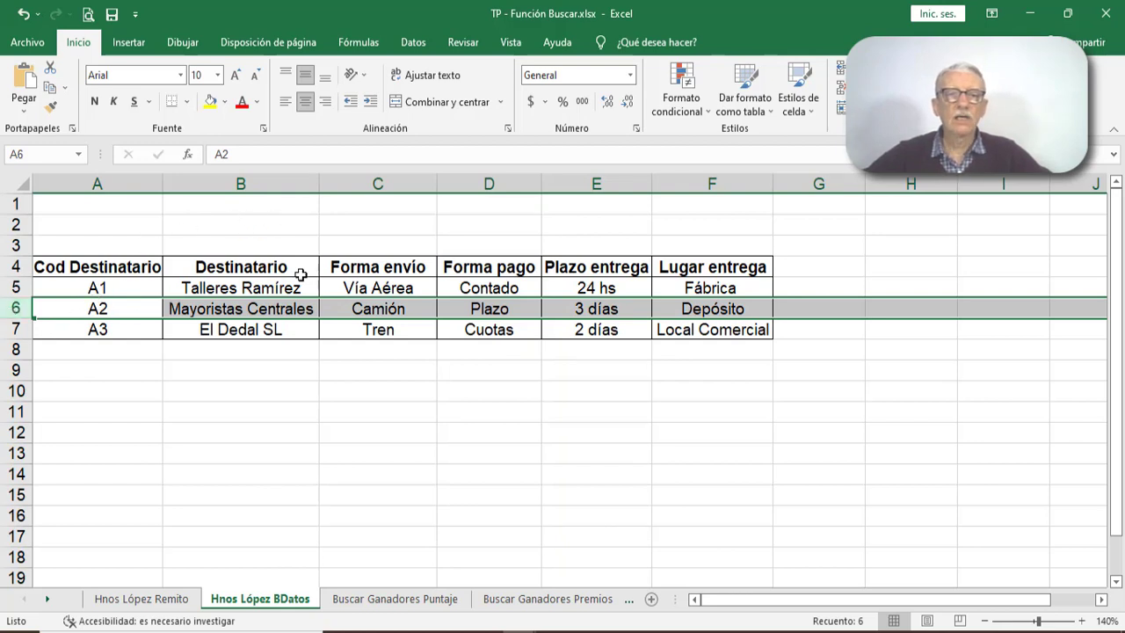
{"action": "left_click", "coordinate": [373, 182]}
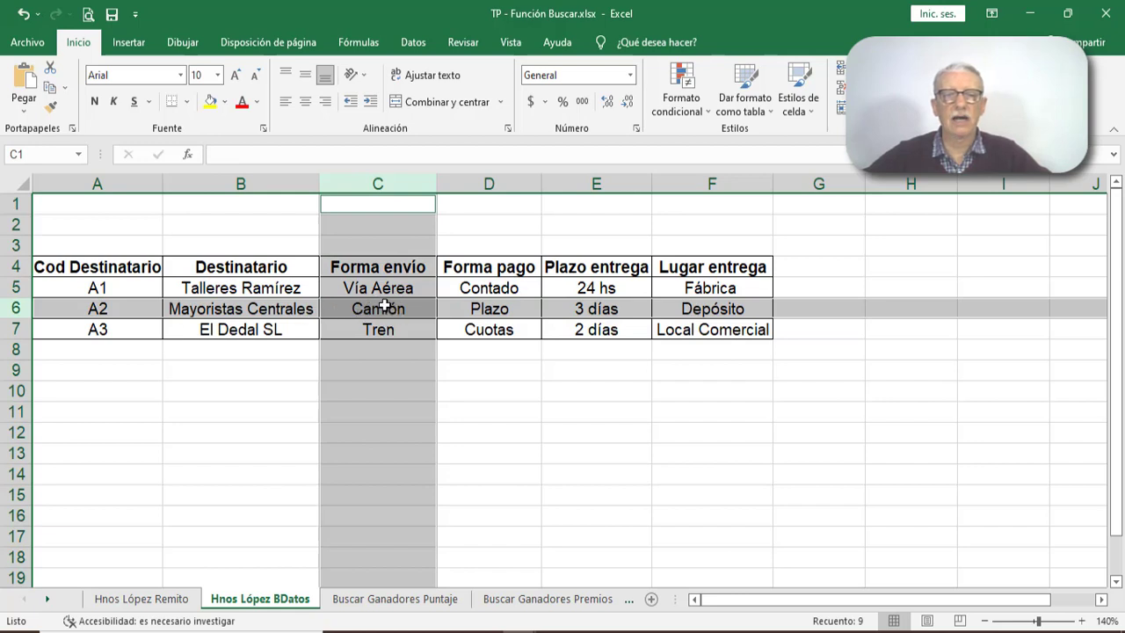
{"action": "left_click", "coordinate": [12, 287]}
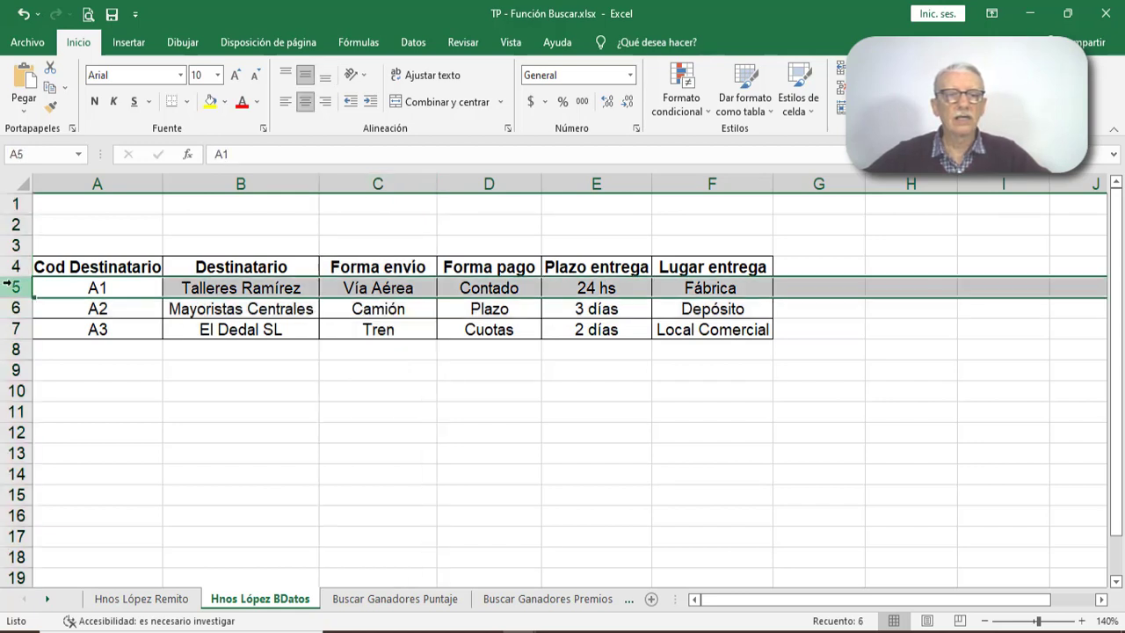
{"action": "left_click", "coordinate": [471, 183]}
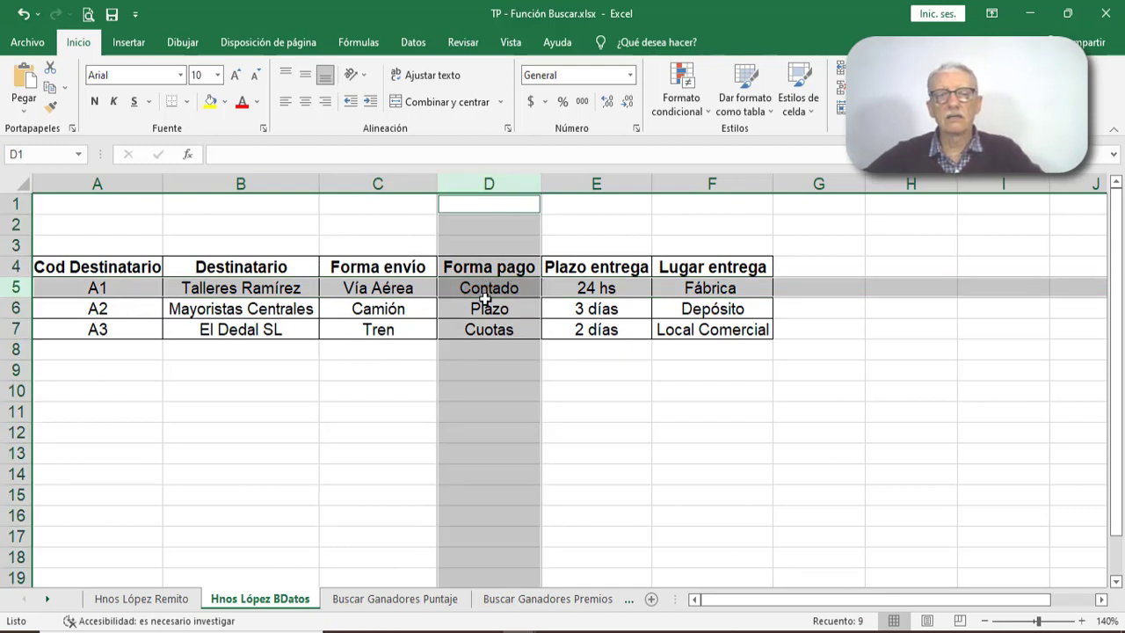
{"action": "left_click", "coordinate": [282, 425]}
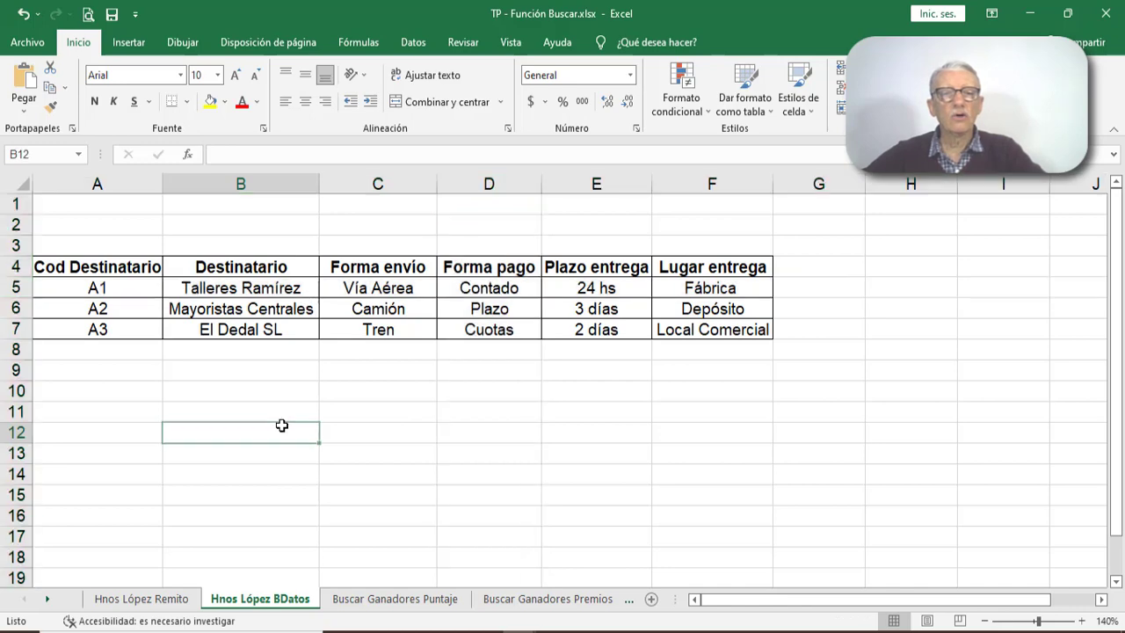
- On the Hnos López Remito sheet, ink arrows toward the delivery cells and circle the shipping and payment values with a connecting arrow
{"action": "left_click", "coordinate": [141, 598]}
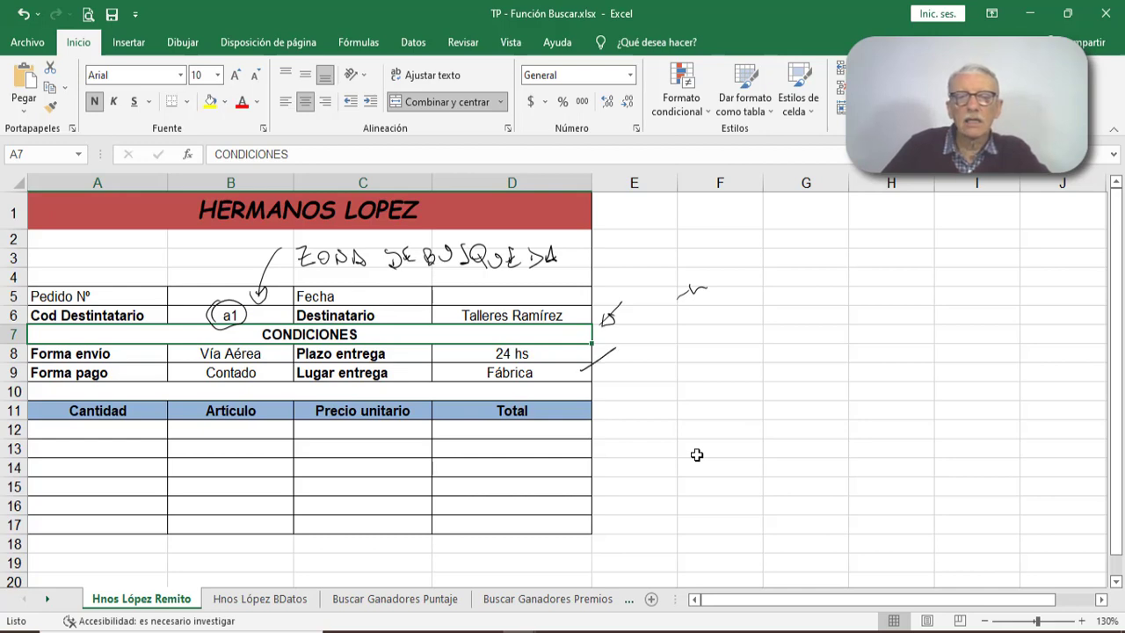
{"action": "left_click_drag", "start_coordinate": [586, 361], "coordinate": [597, 364]}
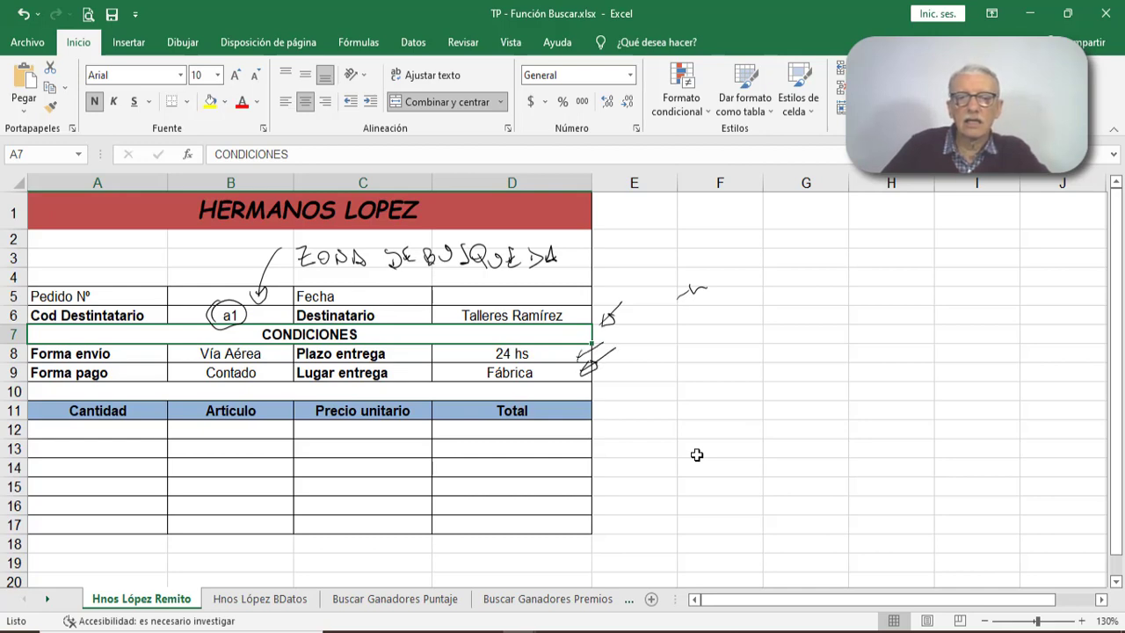
{"action": "mouse_move", "coordinate": [241, 343]}
{"action": "left_mouse_down"}
{"action": "mouse_move", "coordinate": [202, 379]}
{"action": "mouse_move", "coordinate": [267, 374]}
{"action": "mouse_move", "coordinate": [208, 354]}
{"action": "left_mouse_up"}
{"action": "left_click_drag", "start_coordinate": [279, 385], "coordinate": [480, 371]}
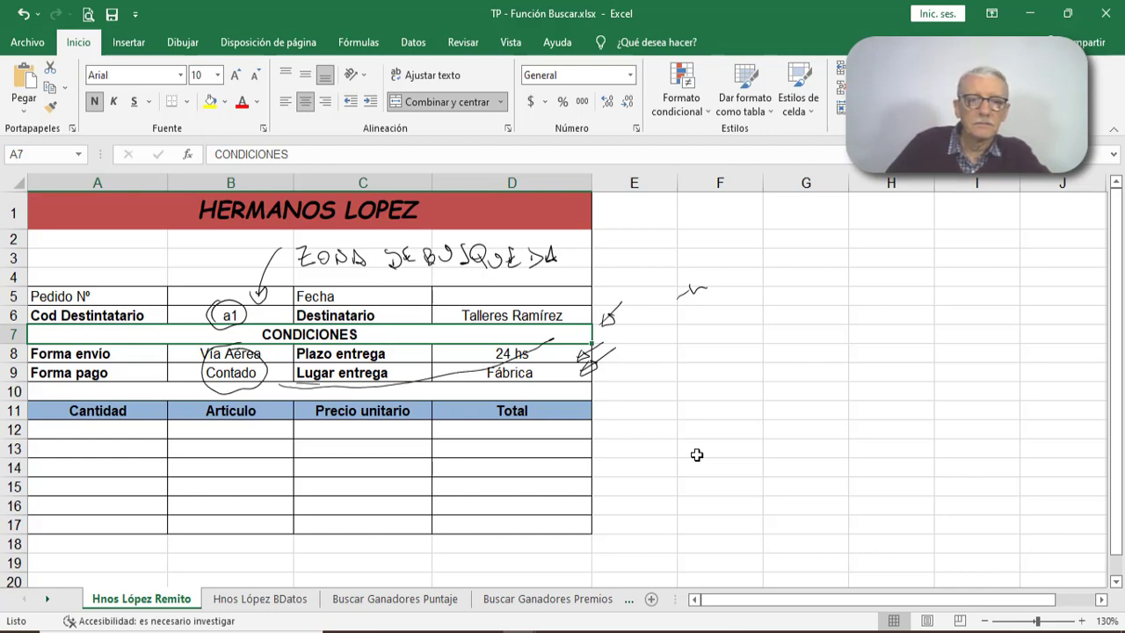
{"action": "left_click_drag", "start_coordinate": [299, 379], "coordinate": [297, 395]}
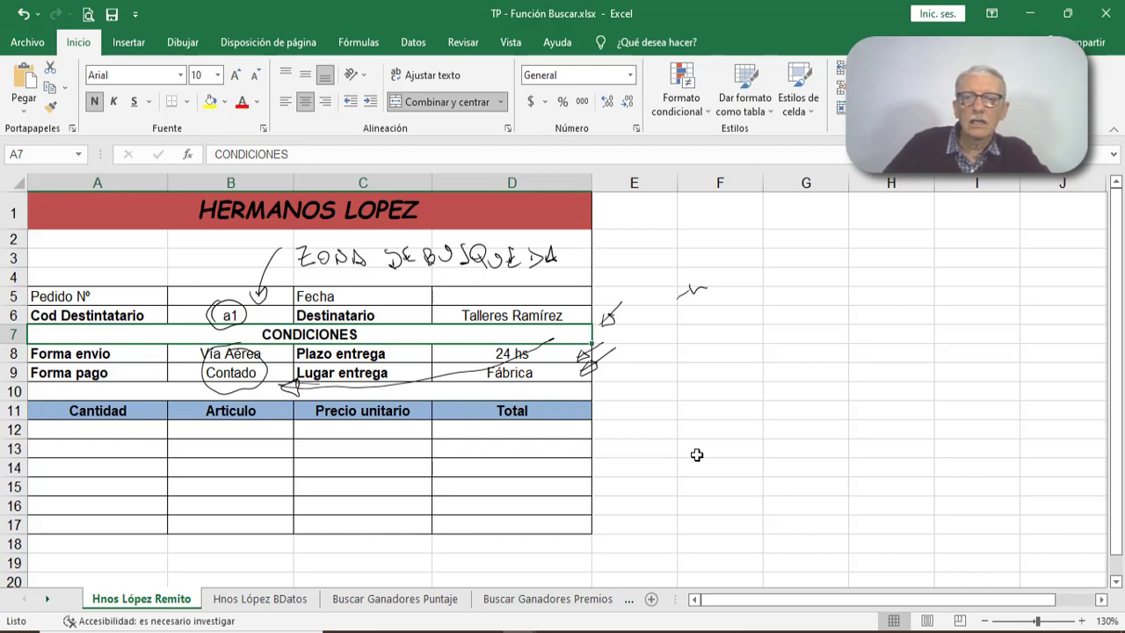
{"action": "left_click_drag", "start_coordinate": [557, 337], "coordinate": [616, 294]}
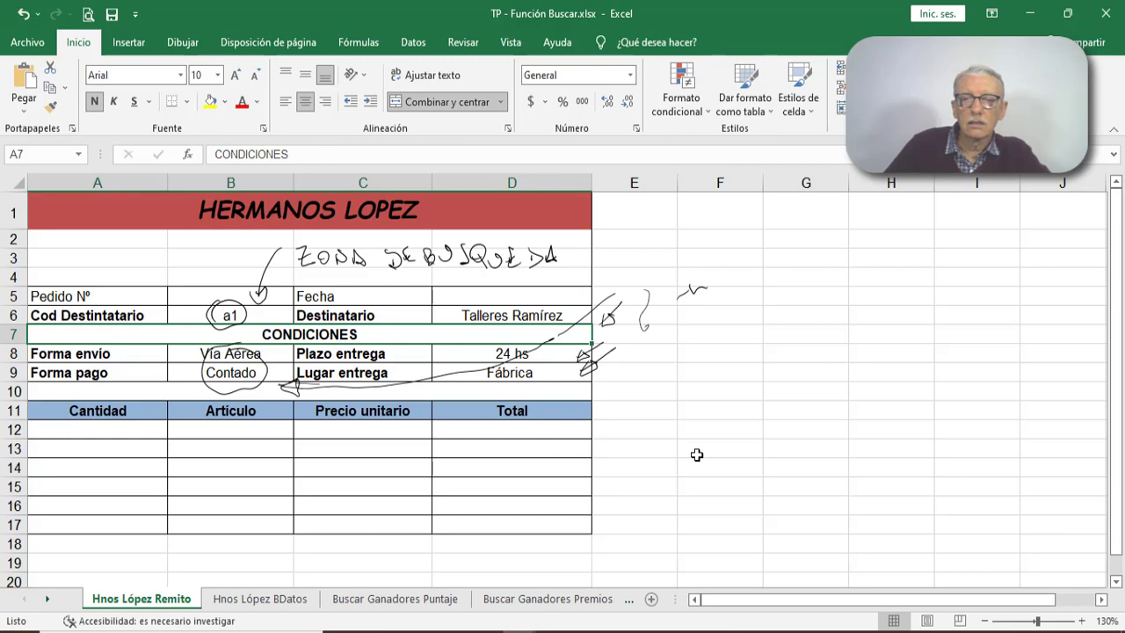
- Complete the inked brace beside the result arrows and handwrite "ZONA DE RESULTADOS" next to it
{"action": "mouse_move", "coordinate": [646, 331]}
{"action": "left_mouse_down"}
{"action": "mouse_move", "coordinate": [641, 360]}
{"action": "mouse_move", "coordinate": [694, 333]}
{"action": "left_mouse_up"}
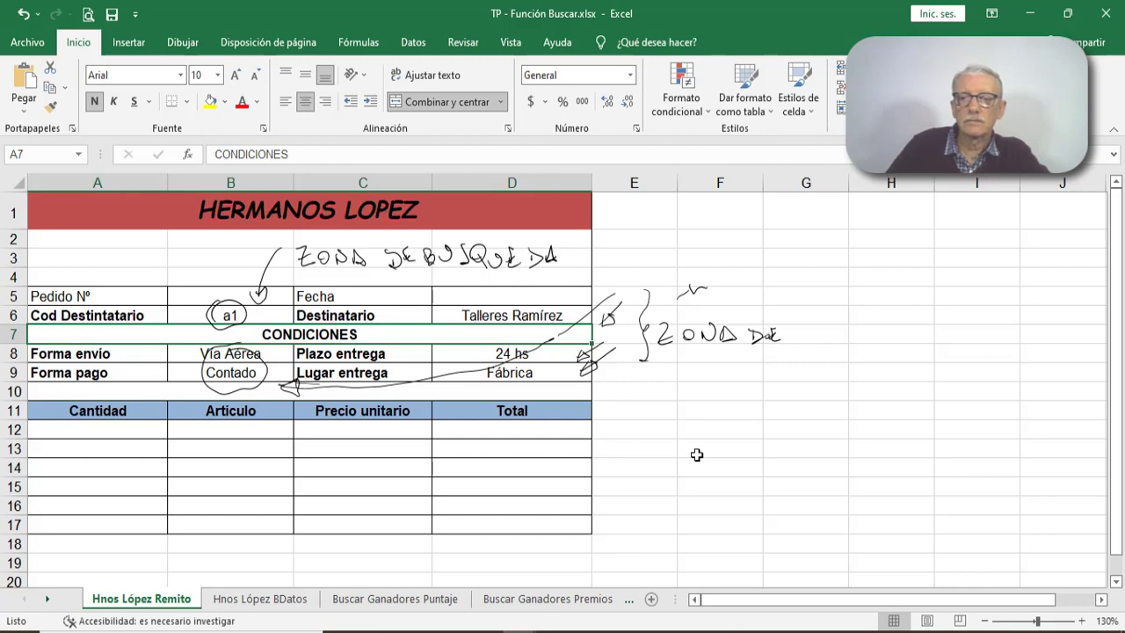
{"action": "mouse_move", "coordinate": [674, 383]}
{"action": "left_mouse_down"}
{"action": "mouse_move", "coordinate": [684, 369]}
{"action": "mouse_move", "coordinate": [691, 383]}
{"action": "left_mouse_up"}
{"action": "mouse_move", "coordinate": [699, 379]}
{"action": "left_mouse_down"}
{"action": "mouse_move", "coordinate": [704, 368]}
{"action": "mouse_move", "coordinate": [763, 383]}
{"action": "left_mouse_up"}
{"action": "mouse_move", "coordinate": [772, 372]}
{"action": "left_mouse_down"}
{"action": "mouse_move", "coordinate": [772, 383]}
{"action": "mouse_move", "coordinate": [827, 389]}
{"action": "left_mouse_up"}
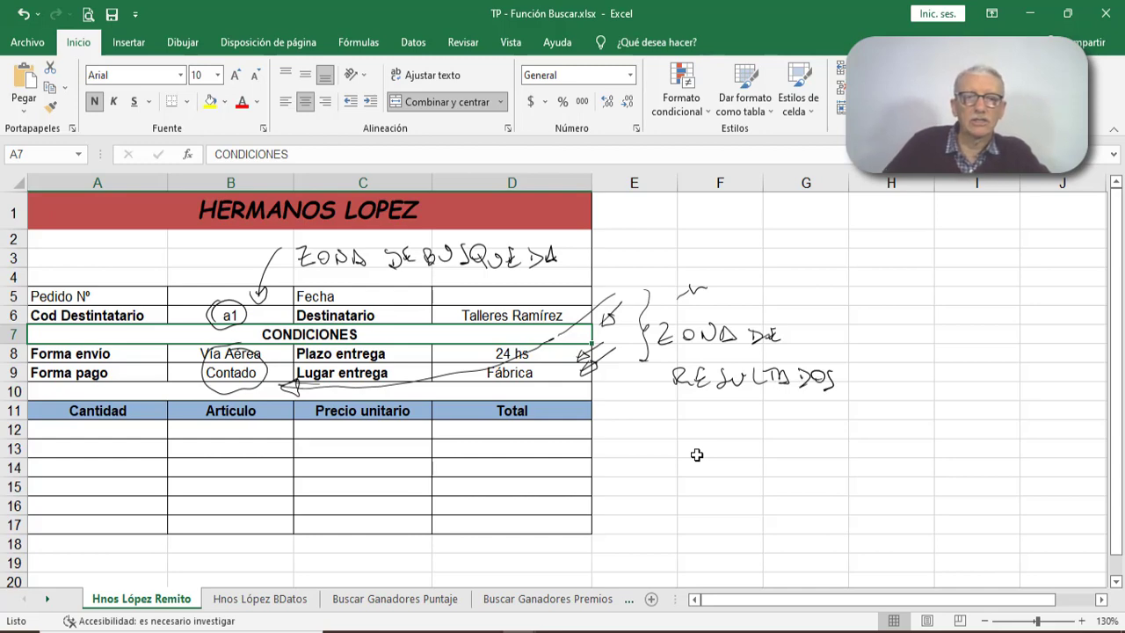
- Mark the five result values in D6, D8, D9, B8 and B9 with the yellow highlighter
{"action": "left_click", "coordinate": [183, 42]}
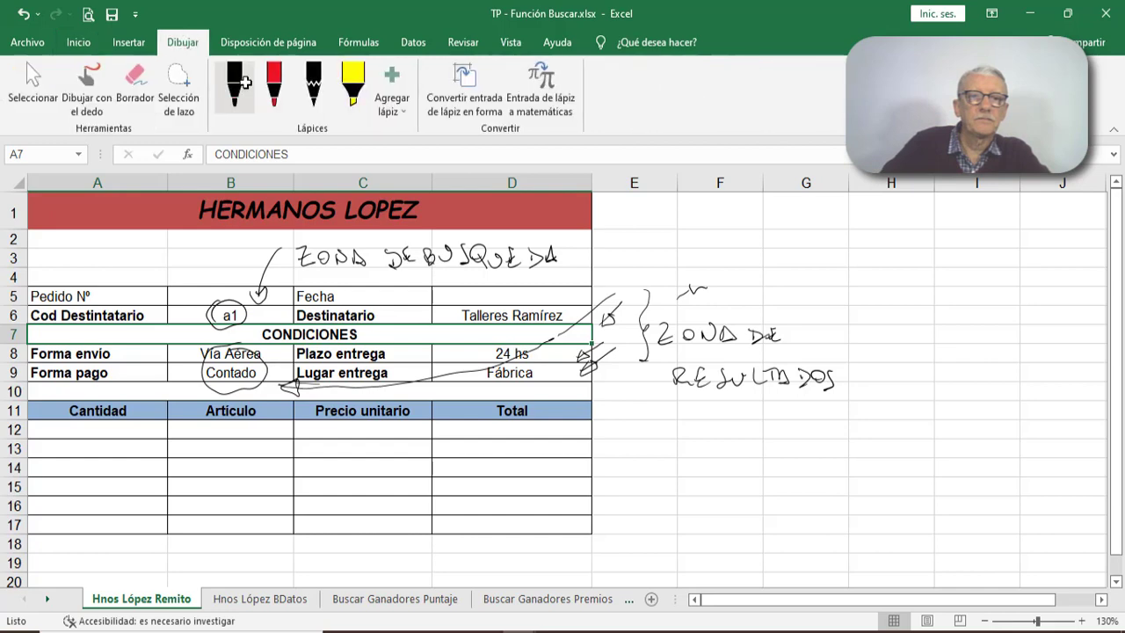
{"action": "left_click", "coordinate": [348, 82]}
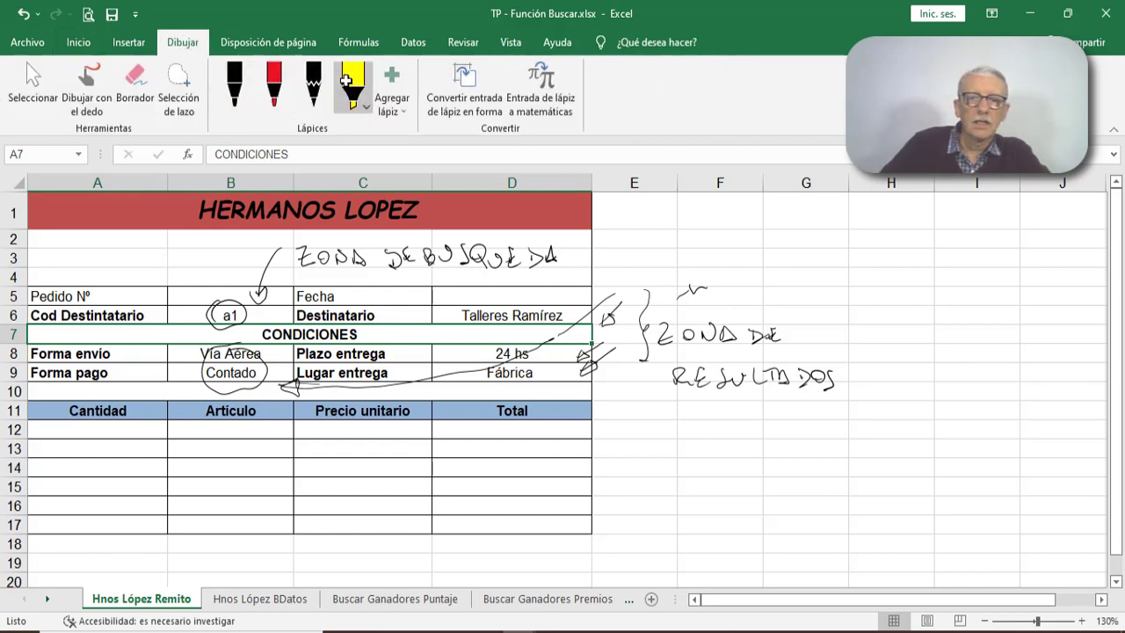
{"action": "left_click_drag", "start_coordinate": [459, 314], "coordinate": [564, 315]}
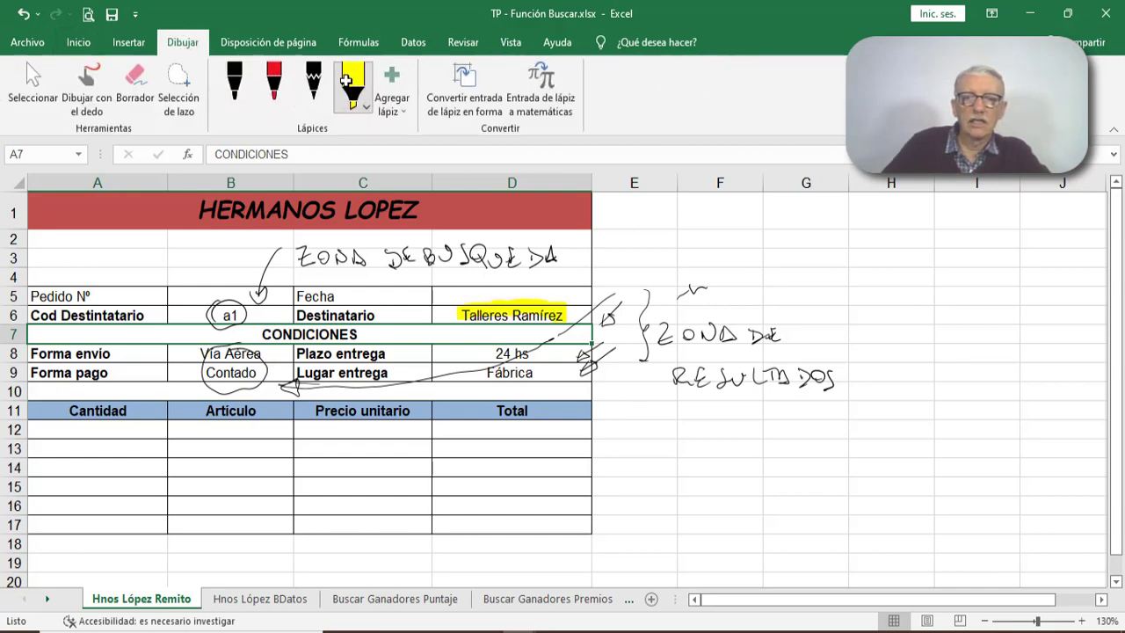
{"action": "left_click_drag", "start_coordinate": [479, 353], "coordinate": [547, 353]}
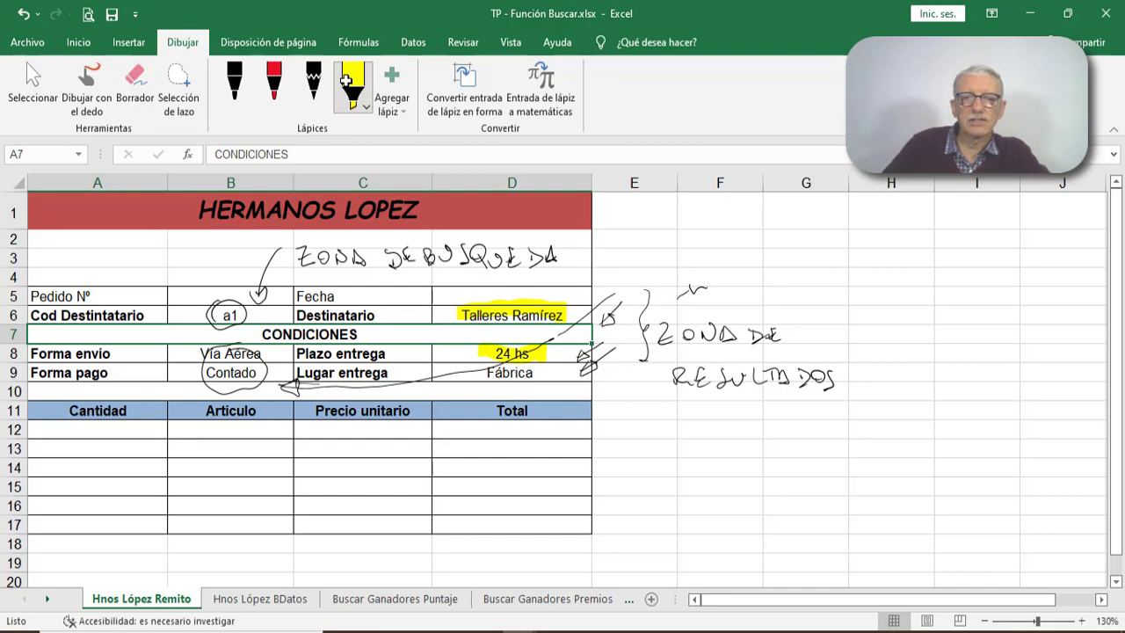
{"action": "left_click_drag", "start_coordinate": [479, 373], "coordinate": [545, 372]}
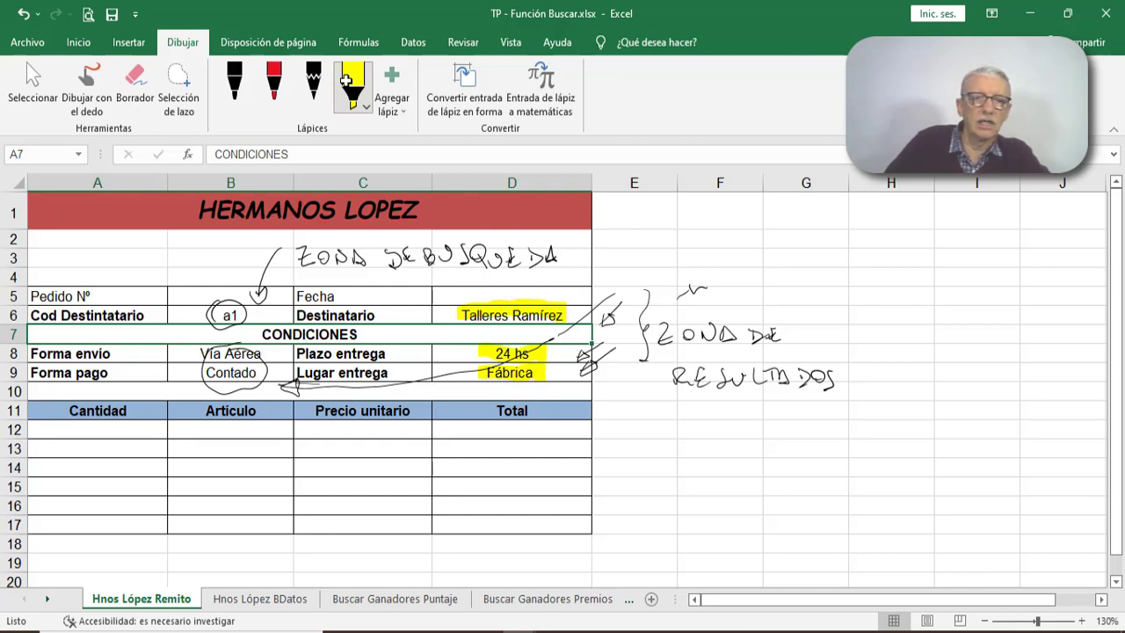
{"action": "mouse_move", "coordinate": [197, 353]}
{"action": "left_mouse_down"}
{"action": "mouse_move", "coordinate": [261, 354]}
{"action": "mouse_move", "coordinate": [252, 373]}
{"action": "mouse_move", "coordinate": [268, 372]}
{"action": "left_mouse_up"}
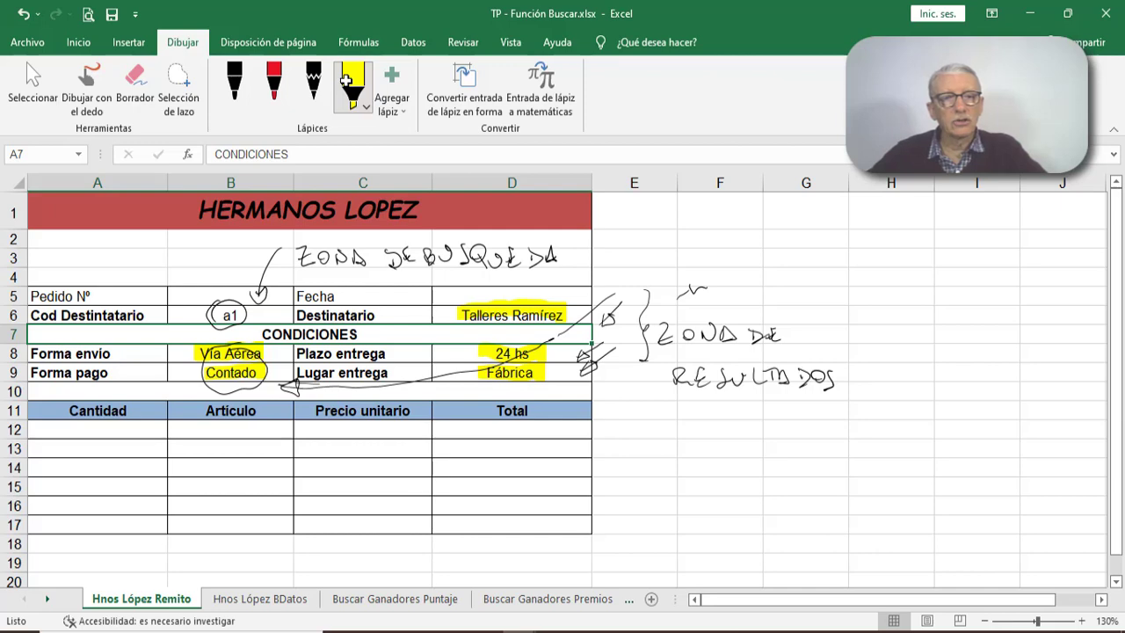
- Handwrite "FUNCION BUSCAR V" in thick black ink in the blank area beside the order form's title
{"action": "left_click", "coordinate": [238, 81]}
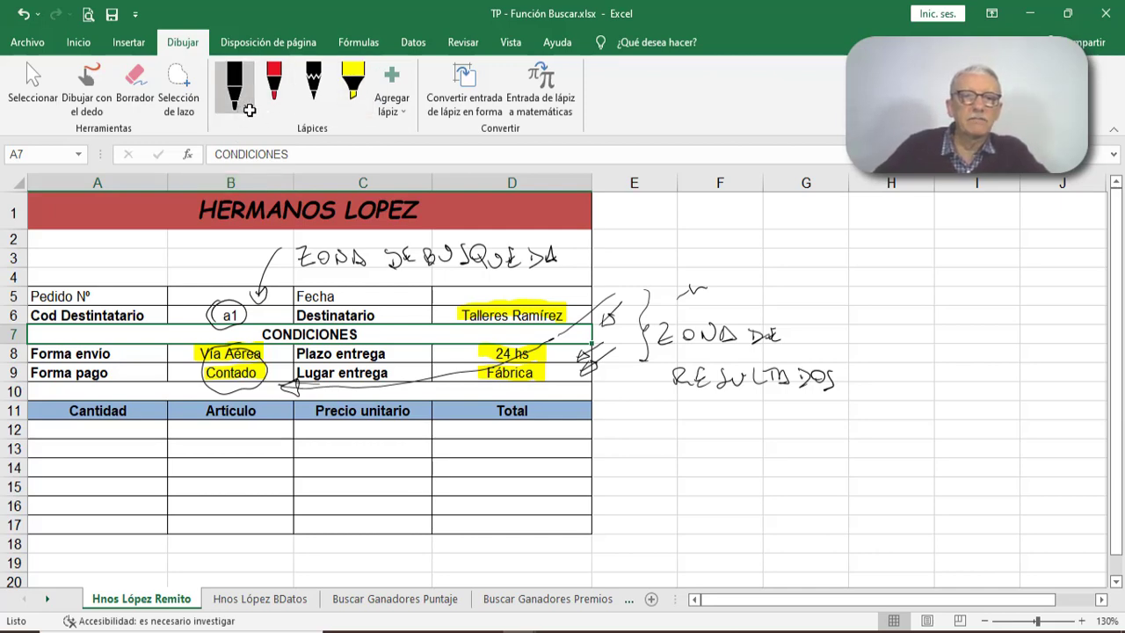
{"action": "left_click", "coordinate": [249, 107]}
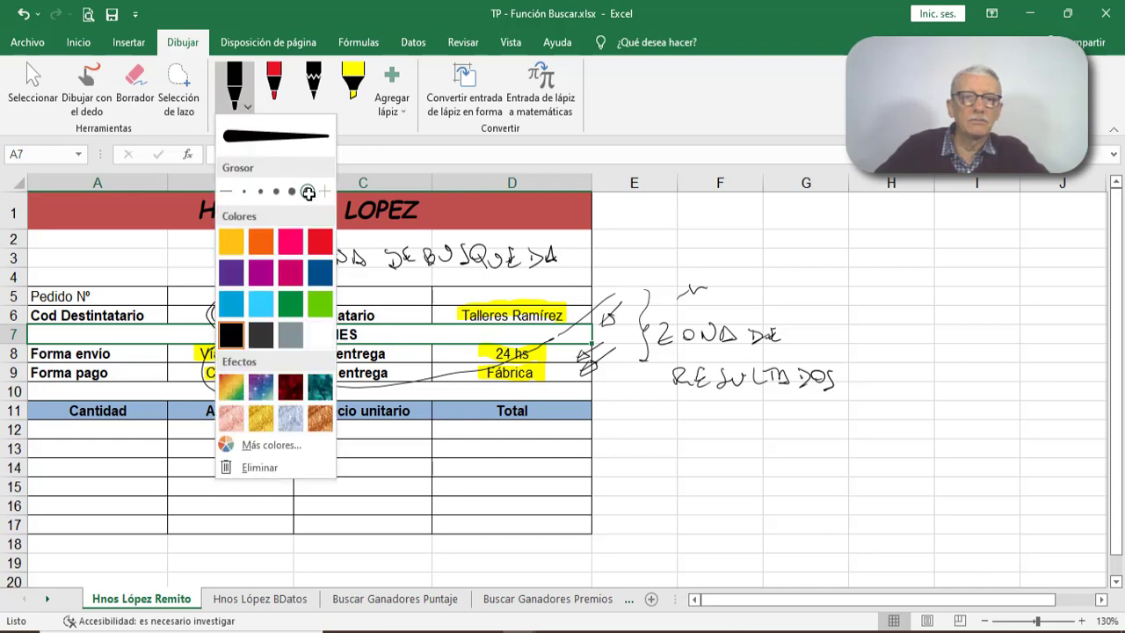
{"action": "left_click", "coordinate": [247, 99]}
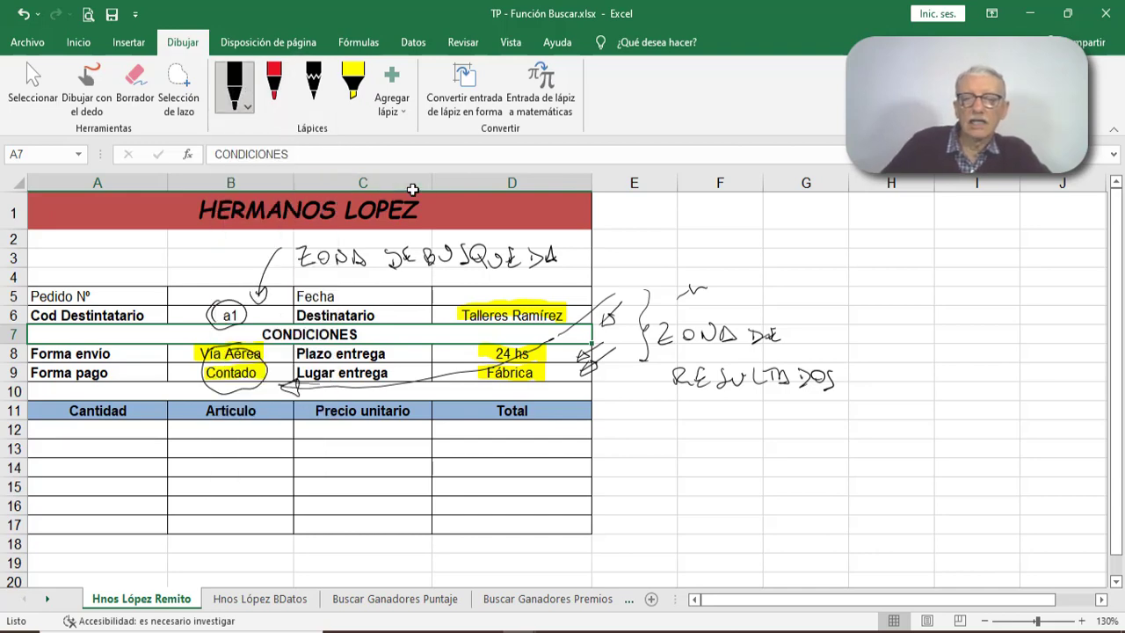
{"action": "mouse_move", "coordinate": [695, 218]}
{"action": "left_mouse_down"}
{"action": "mouse_move", "coordinate": [696, 241]}
{"action": "mouse_move", "coordinate": [707, 216]}
{"action": "left_mouse_up"}
{"action": "mouse_move", "coordinate": [690, 233]}
{"action": "left_mouse_down"}
{"action": "mouse_move", "coordinate": [755, 222]}
{"action": "mouse_move", "coordinate": [780, 246]}
{"action": "mouse_move", "coordinate": [798, 231]}
{"action": "left_mouse_up"}
{"action": "mouse_move", "coordinate": [810, 249]}
{"action": "left_mouse_down"}
{"action": "mouse_move", "coordinate": [831, 225]}
{"action": "mouse_move", "coordinate": [855, 250]}
{"action": "mouse_move", "coordinate": [903, 227]}
{"action": "mouse_move", "coordinate": [912, 249]}
{"action": "mouse_move", "coordinate": [955, 251]}
{"action": "mouse_move", "coordinate": [966, 226]}
{"action": "mouse_move", "coordinate": [980, 253]}
{"action": "left_mouse_up"}
{"action": "mouse_move", "coordinate": [981, 226]}
{"action": "left_mouse_down"}
{"action": "mouse_move", "coordinate": [1000, 255]}
{"action": "mouse_move", "coordinate": [1045, 225]}
{"action": "left_mouse_up"}
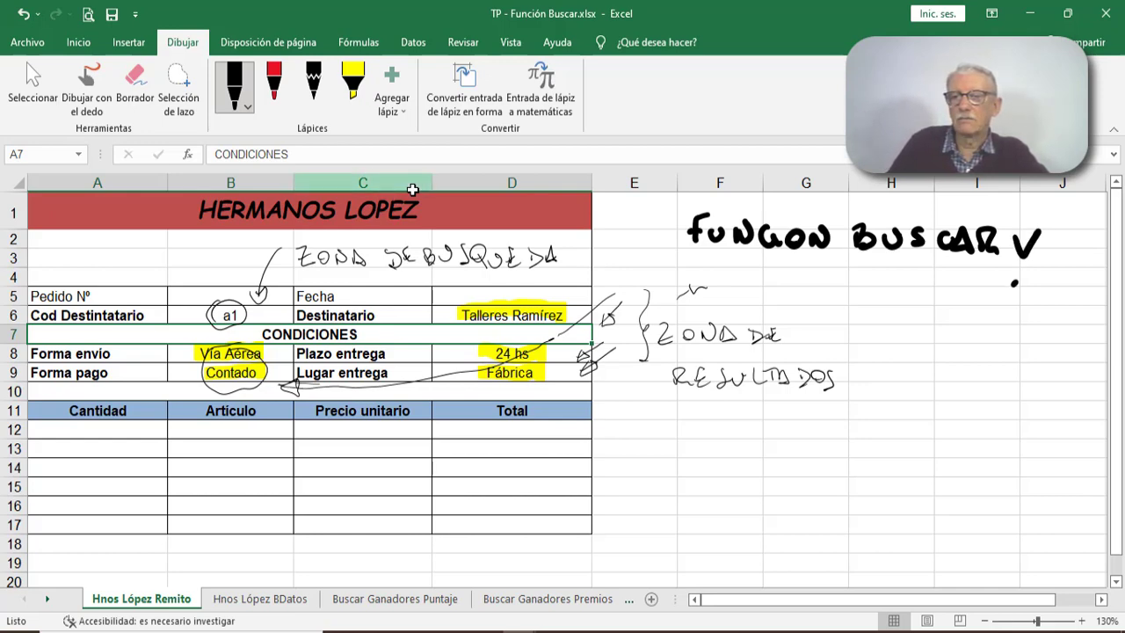
- Ink an arrow pointing up at the V of the function name and handwrite "VERTICAL" beneath it
{"action": "mouse_move", "coordinate": [1016, 282]}
{"action": "left_mouse_down"}
{"action": "mouse_move", "coordinate": [997, 314]}
{"action": "mouse_move", "coordinate": [1020, 276]}
{"action": "mouse_move", "coordinate": [1024, 301]}
{"action": "mouse_move", "coordinate": [1016, 274]}
{"action": "left_mouse_up"}
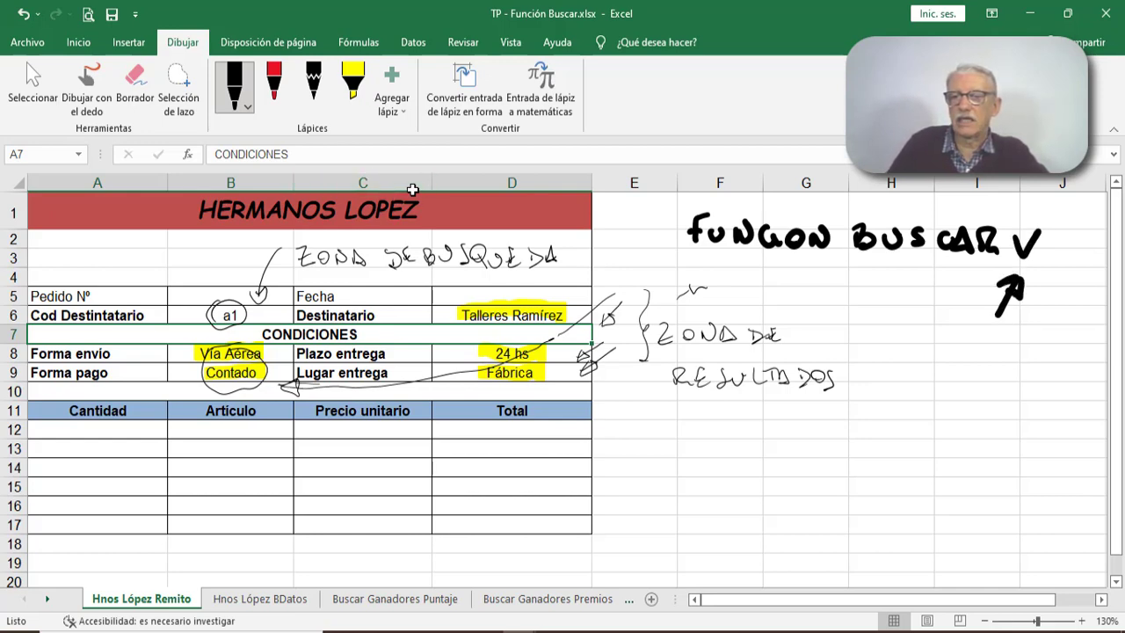
{"action": "mouse_move", "coordinate": [930, 342]}
{"action": "left_mouse_down"}
{"action": "mouse_move", "coordinate": [953, 338]}
{"action": "mouse_move", "coordinate": [951, 367]}
{"action": "mouse_move", "coordinate": [973, 342]}
{"action": "left_mouse_up"}
{"action": "left_click_drag", "start_coordinate": [953, 355], "coordinate": [979, 367]}
{"action": "mouse_move", "coordinate": [975, 341]}
{"action": "left_mouse_down"}
{"action": "mouse_move", "coordinate": [1004, 341]}
{"action": "mouse_move", "coordinate": [1008, 369]}
{"action": "mouse_move", "coordinate": [1016, 366]}
{"action": "left_mouse_up"}
{"action": "mouse_move", "coordinate": [1000, 341]}
{"action": "left_mouse_down"}
{"action": "mouse_move", "coordinate": [1028, 339]}
{"action": "mouse_move", "coordinate": [1032, 365]}
{"action": "mouse_move", "coordinate": [1100, 366]}
{"action": "left_mouse_up"}
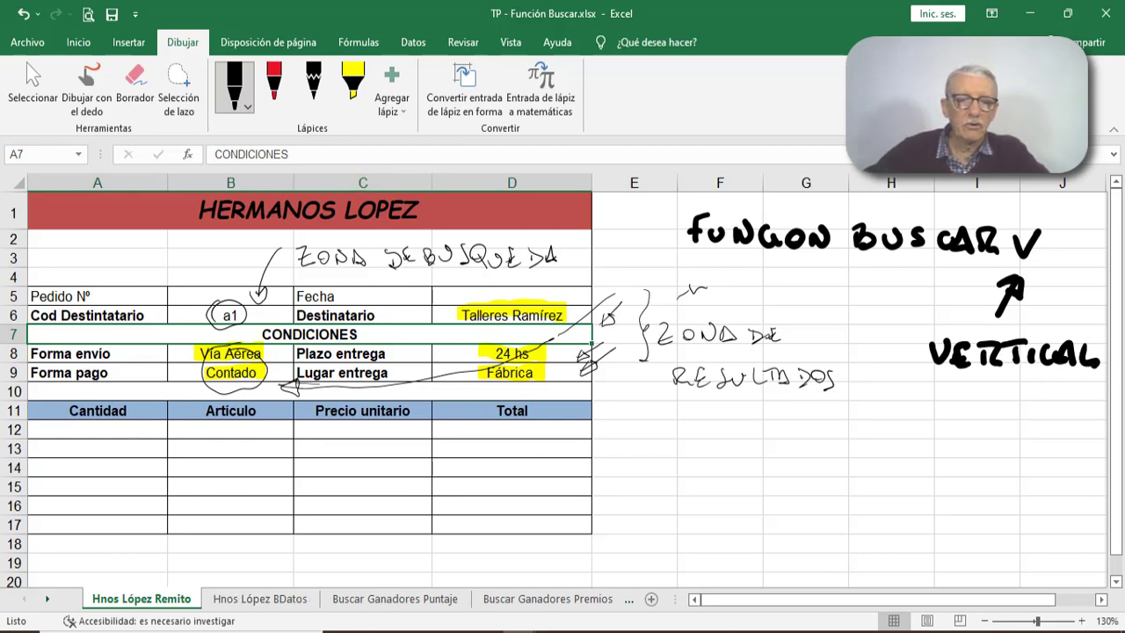
- On the Hnos López BDatos sheet, ink a brace spanning the top of the table and handwrite "MATRIZ O BD" above it
{"action": "left_click", "coordinate": [248, 598]}
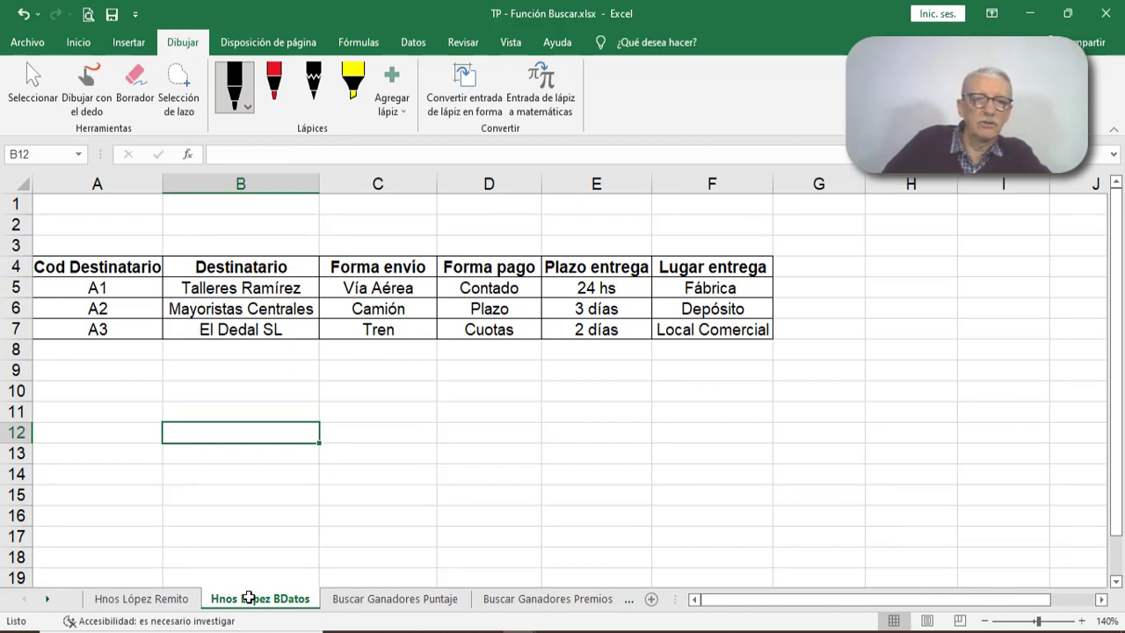
{"action": "mouse_move", "coordinate": [70, 240]}
{"action": "left_mouse_down"}
{"action": "mouse_move", "coordinate": [106, 225]}
{"action": "mouse_move", "coordinate": [753, 233]}
{"action": "mouse_move", "coordinate": [772, 257]}
{"action": "left_mouse_up"}
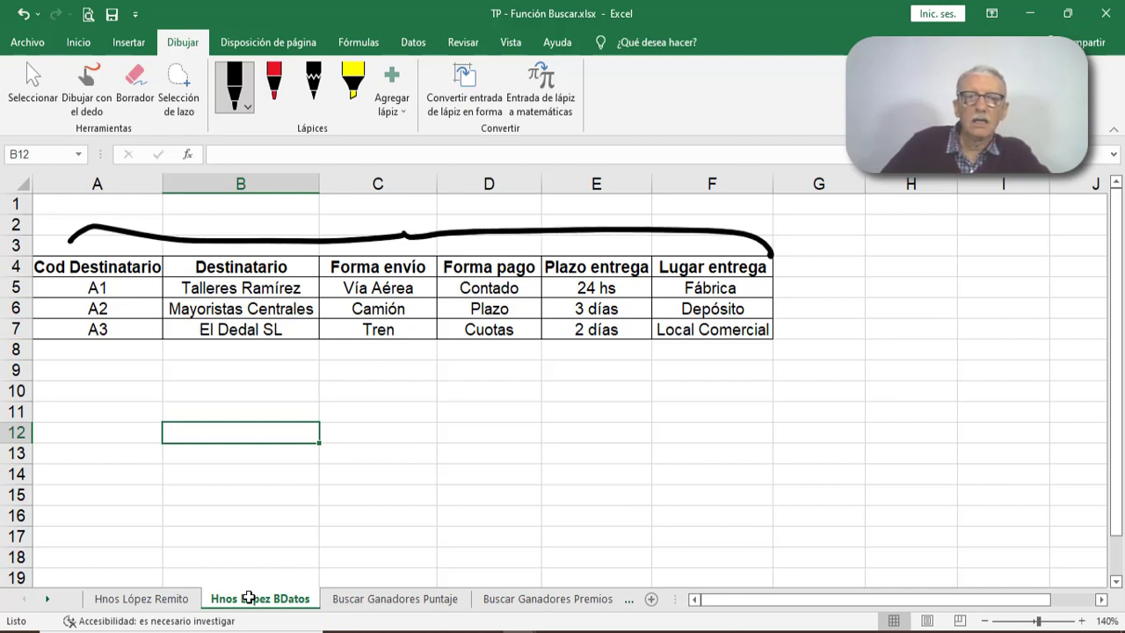
{"action": "mouse_move", "coordinate": [297, 207]}
{"action": "left_mouse_down"}
{"action": "mouse_move", "coordinate": [310, 229]}
{"action": "mouse_move", "coordinate": [352, 231]}
{"action": "mouse_move", "coordinate": [360, 206]}
{"action": "mouse_move", "coordinate": [373, 227]}
{"action": "mouse_move", "coordinate": [399, 227]}
{"action": "left_mouse_up"}
{"action": "mouse_move", "coordinate": [418, 202]}
{"action": "left_mouse_down"}
{"action": "mouse_move", "coordinate": [445, 227]}
{"action": "mouse_move", "coordinate": [503, 211]}
{"action": "left_mouse_up"}
{"action": "mouse_move", "coordinate": [574, 206]}
{"action": "left_mouse_down"}
{"action": "mouse_move", "coordinate": [575, 222]}
{"action": "mouse_move", "coordinate": [606, 225]}
{"action": "left_mouse_up"}
{"action": "left_click_drag", "start_coordinate": [605, 204], "coordinate": [608, 225]}
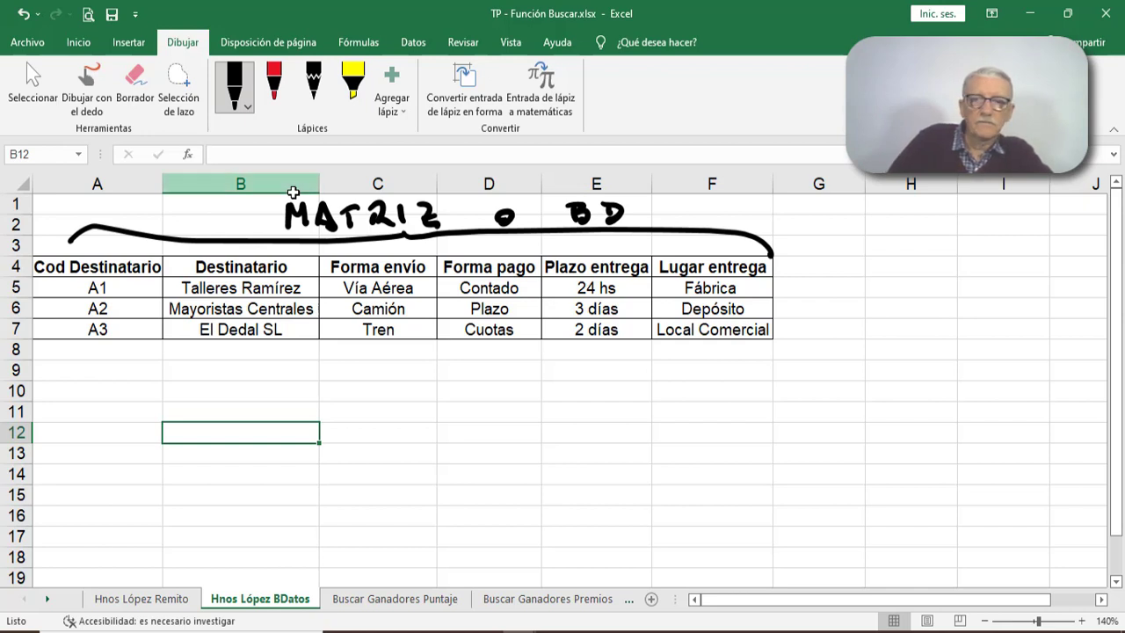
- Ink arrows pointing at the three data rows, circle the codes A1 to A3, and write 1 below the code column
{"action": "mouse_move", "coordinate": [808, 289]}
{"action": "left_mouse_down"}
{"action": "mouse_move", "coordinate": [786, 288]}
{"action": "mouse_move", "coordinate": [800, 297]}
{"action": "mouse_move", "coordinate": [798, 283]}
{"action": "mouse_move", "coordinate": [821, 305]}
{"action": "mouse_move", "coordinate": [785, 310]}
{"action": "mouse_move", "coordinate": [801, 317]}
{"action": "mouse_move", "coordinate": [798, 304]}
{"action": "mouse_move", "coordinate": [782, 325]}
{"action": "mouse_move", "coordinate": [798, 333]}
{"action": "mouse_move", "coordinate": [791, 327]}
{"action": "left_mouse_up"}
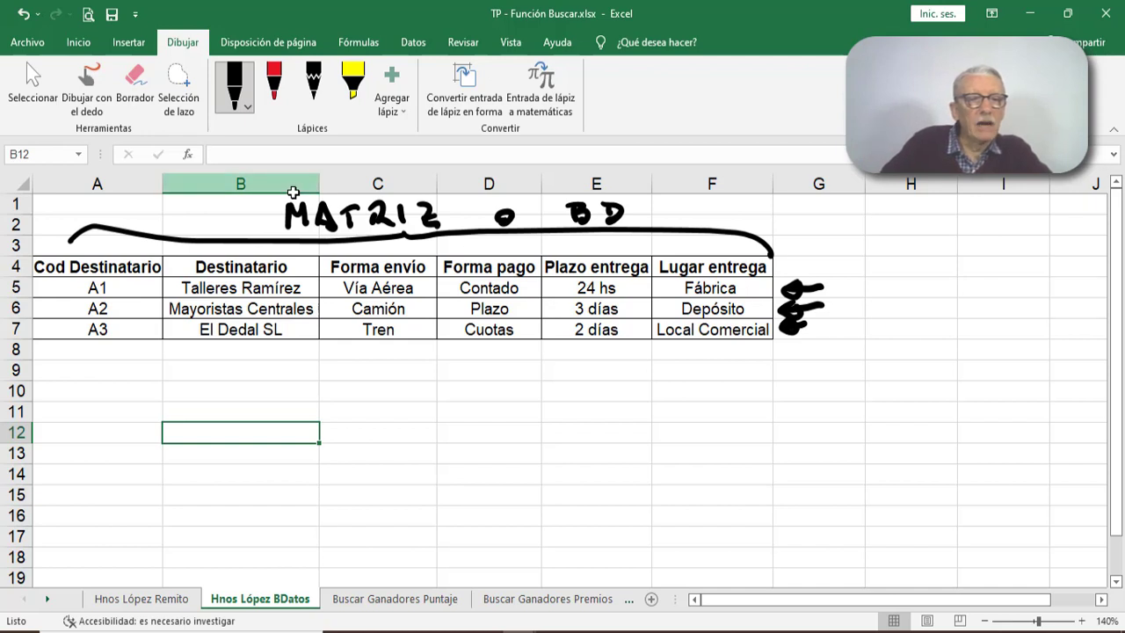
{"action": "mouse_move", "coordinate": [74, 249]}
{"action": "left_mouse_down"}
{"action": "mouse_move", "coordinate": [70, 321]}
{"action": "mouse_move", "coordinate": [119, 351]}
{"action": "mouse_move", "coordinate": [98, 270]}
{"action": "mouse_move", "coordinate": [107, 283]}
{"action": "left_mouse_up"}
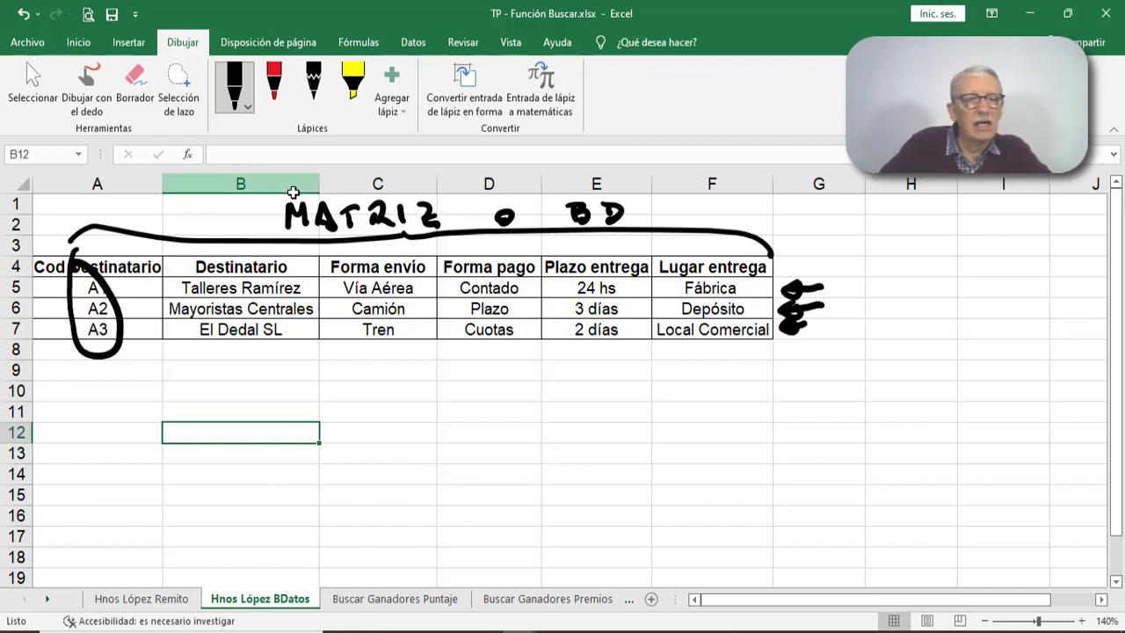
{"action": "left_click_drag", "start_coordinate": [96, 394], "coordinate": [123, 409]}
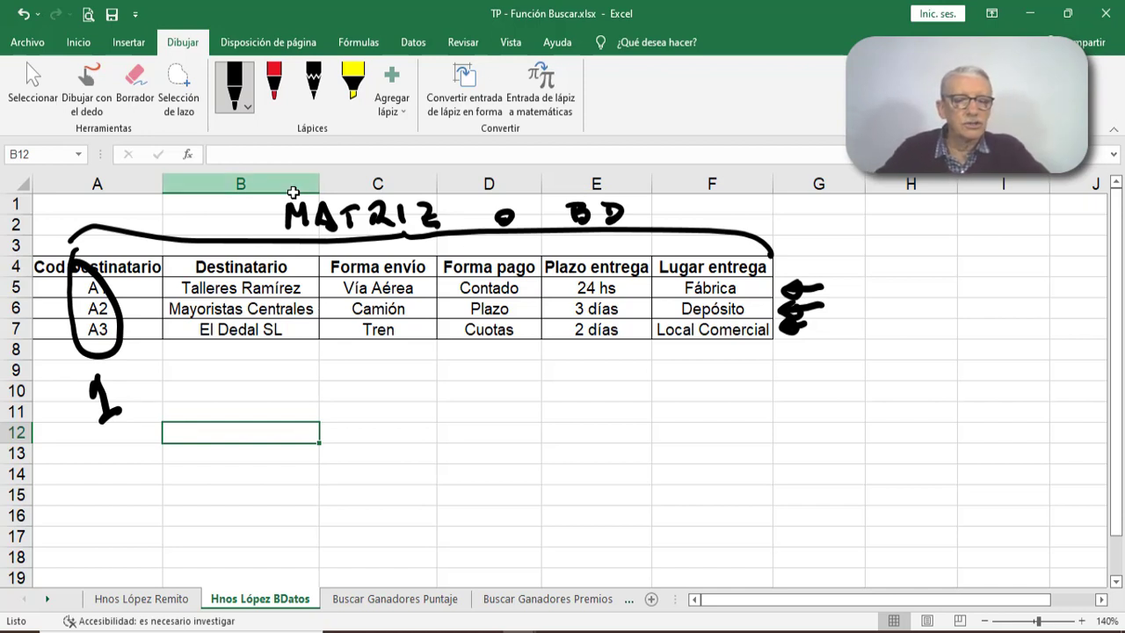
- Erase the circle around the recipient codes and mark A1, A2 and A3 each with a black check mark
{"action": "left_click", "coordinate": [134, 84]}
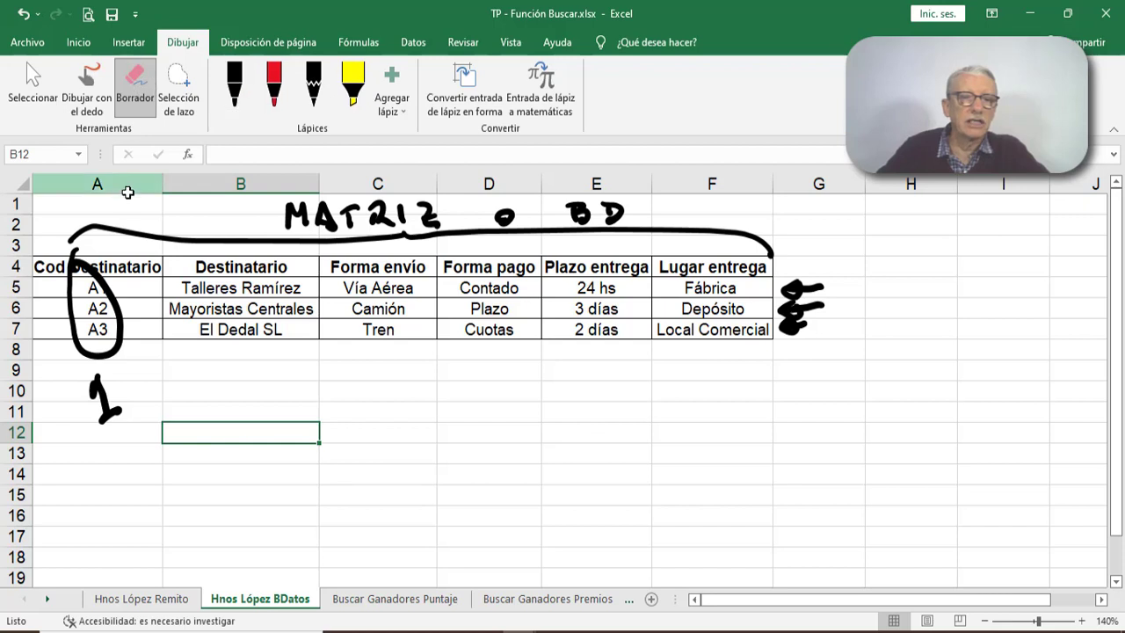
{"action": "left_click", "coordinate": [98, 353]}
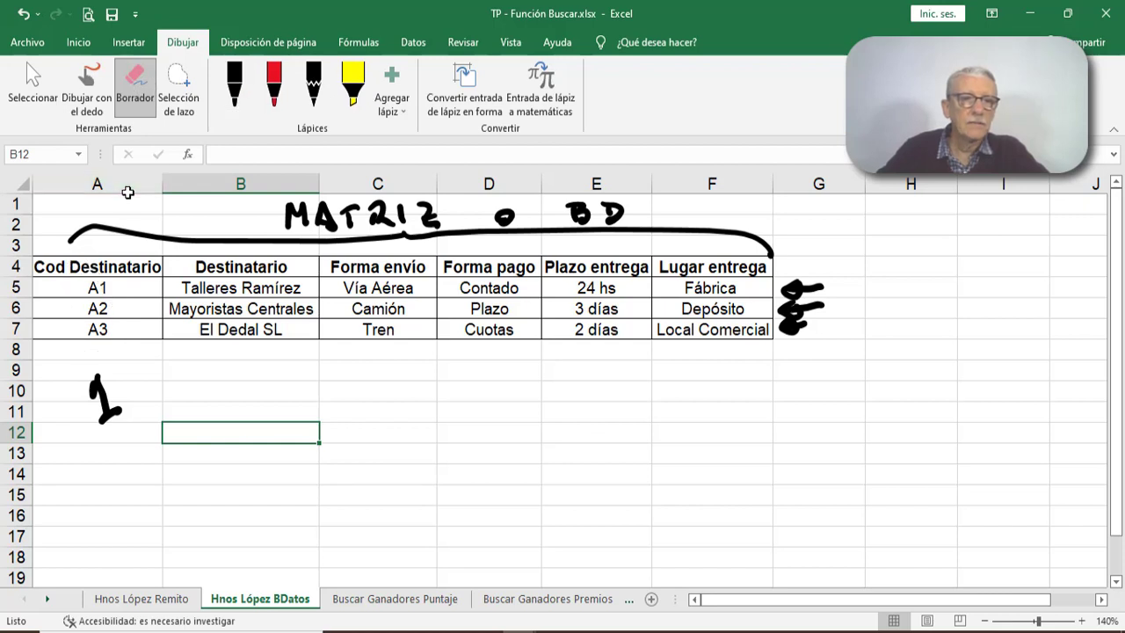
{"action": "left_click", "coordinate": [231, 87]}
{"action": "mouse_move", "coordinate": [132, 287]}
{"action": "left_mouse_down"}
{"action": "mouse_move", "coordinate": [149, 281]}
{"action": "mouse_move", "coordinate": [139, 338]}
{"action": "mouse_move", "coordinate": [148, 324]}
{"action": "left_mouse_up"}
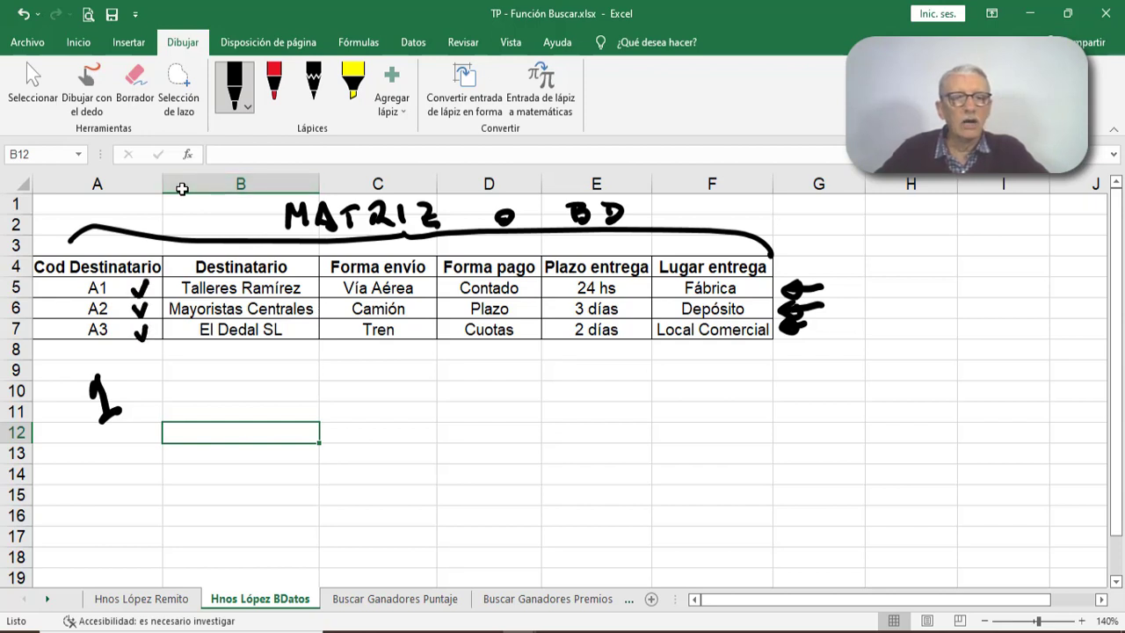
- Handwrite the column numbers 2 to 6 below the table, from the Destinatario column through Lugar entrega
{"action": "left_click_drag", "start_coordinate": [232, 369], "coordinate": [239, 402]}
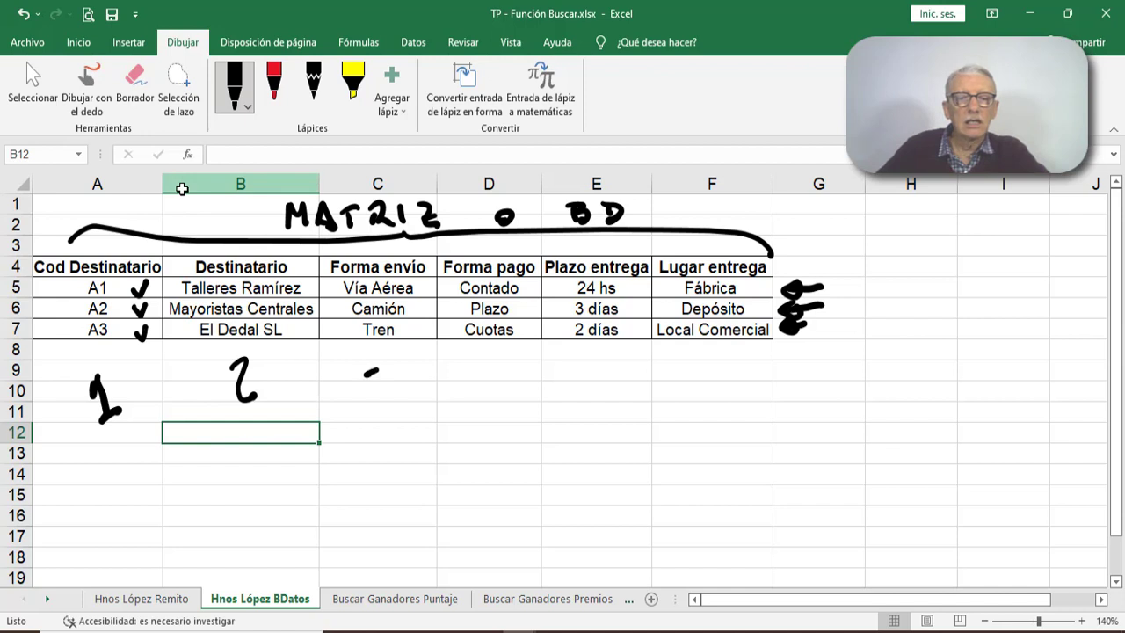
{"action": "left_click_drag", "start_coordinate": [378, 372], "coordinate": [373, 402]}
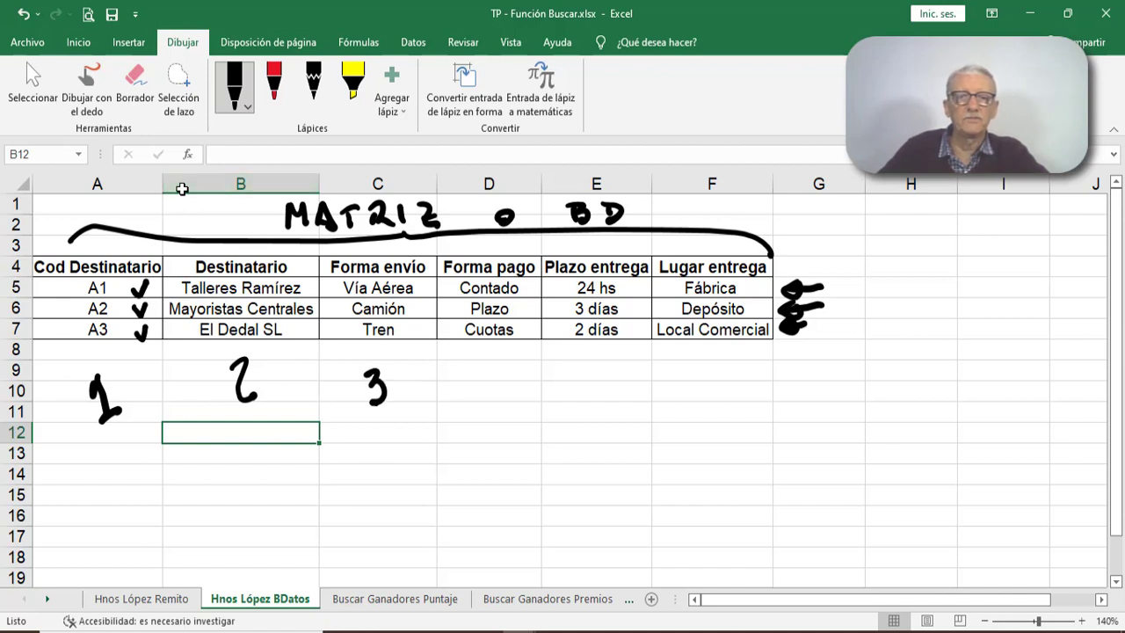
{"action": "left_click_drag", "start_coordinate": [486, 370], "coordinate": [499, 402]}
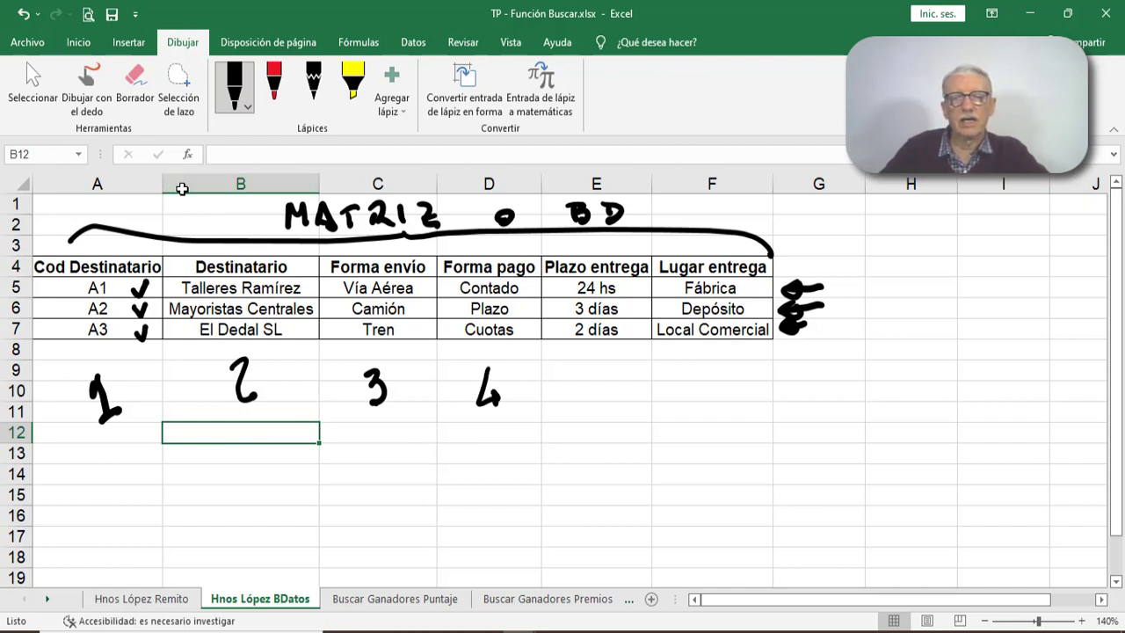
{"action": "mouse_move", "coordinate": [578, 376]}
{"action": "left_mouse_down"}
{"action": "mouse_move", "coordinate": [571, 406]}
{"action": "mouse_move", "coordinate": [598, 364]}
{"action": "left_mouse_up"}
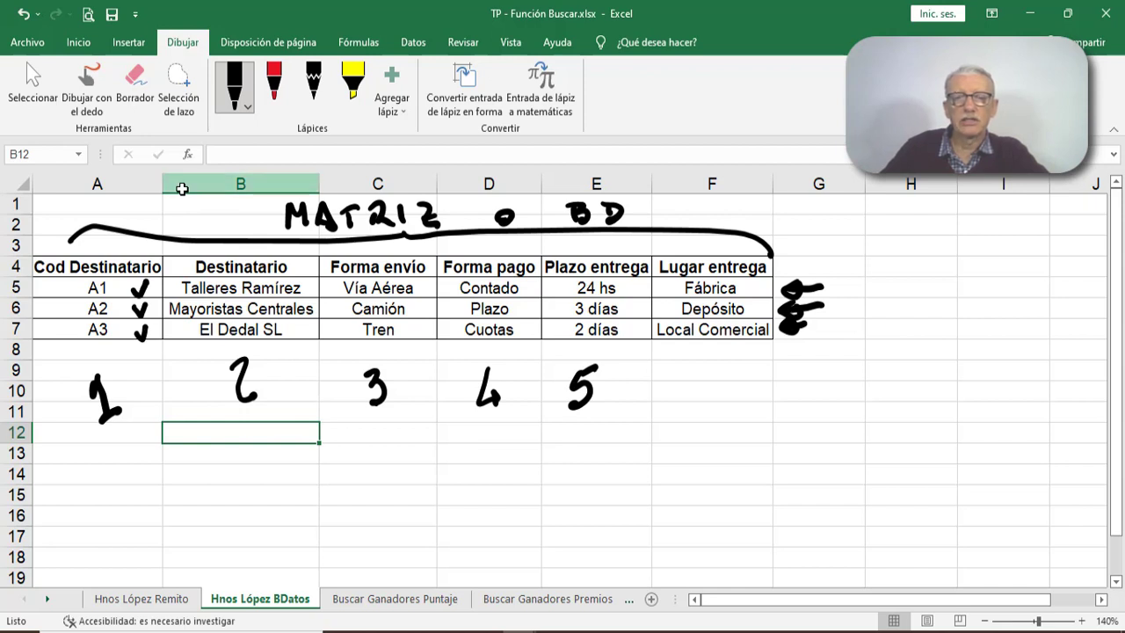
{"action": "left_click_drag", "start_coordinate": [701, 374], "coordinate": [689, 395]}
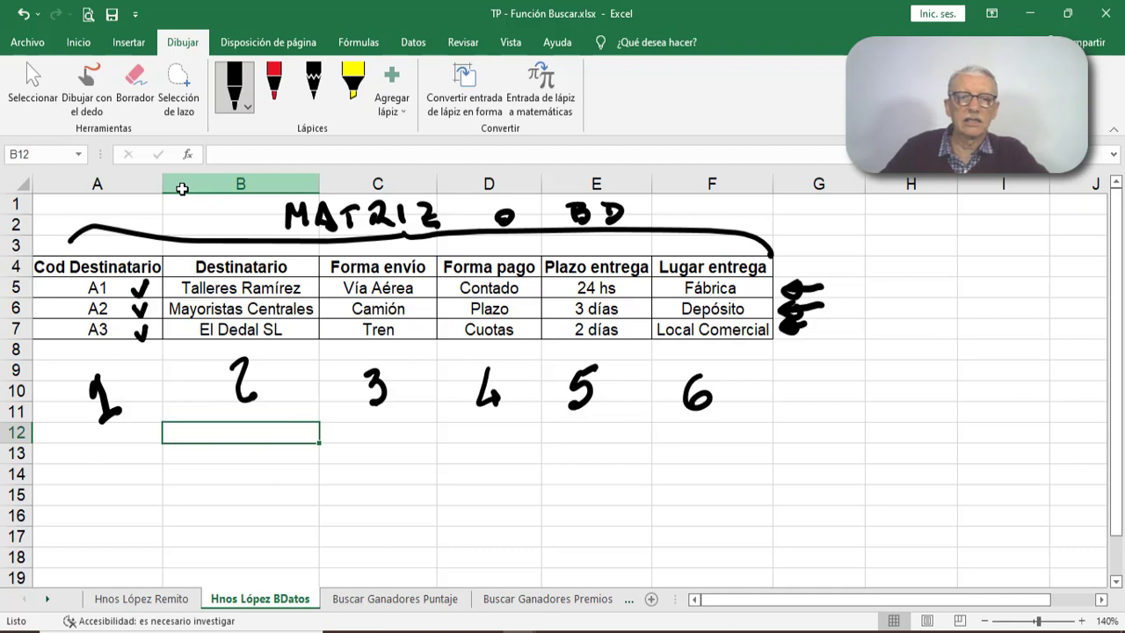
- On the Hnos López Remito sheet, erase the ink circles, the yellow highlights and the long connecting arrow from the form's values
{"action": "left_click", "coordinate": [160, 597]}
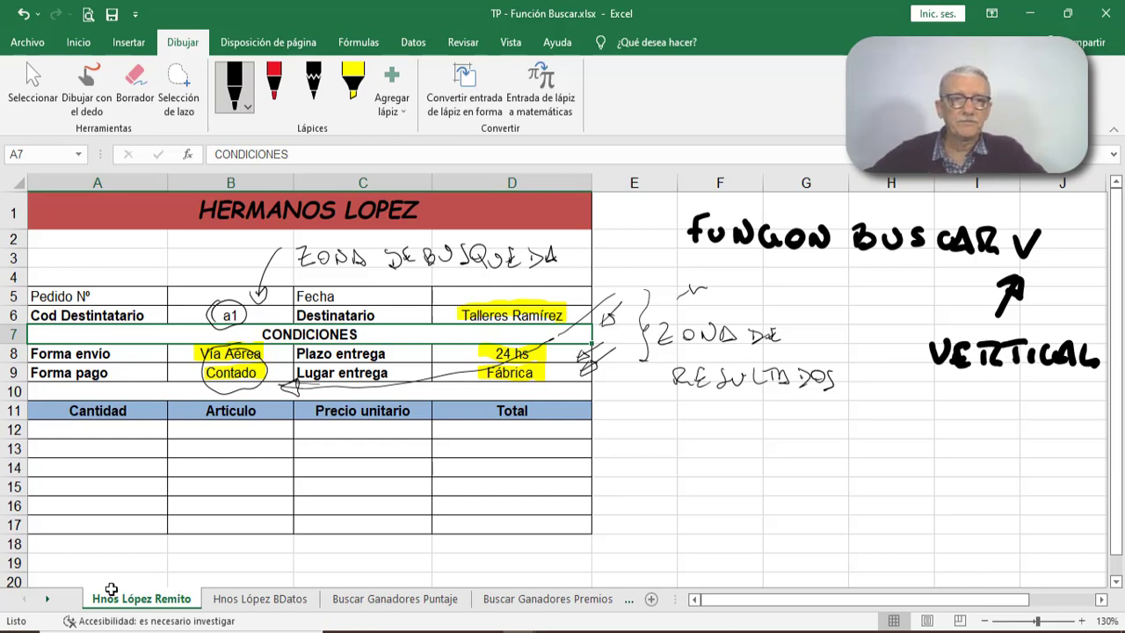
{"action": "left_click", "coordinate": [133, 81]}
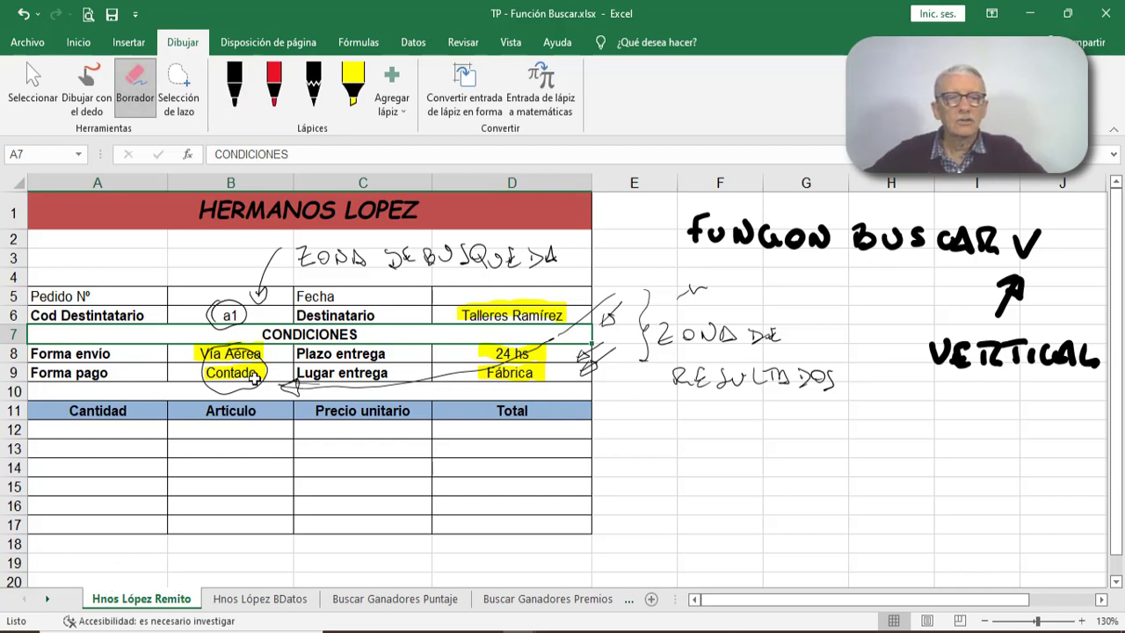
{"action": "left_click", "coordinate": [222, 323]}
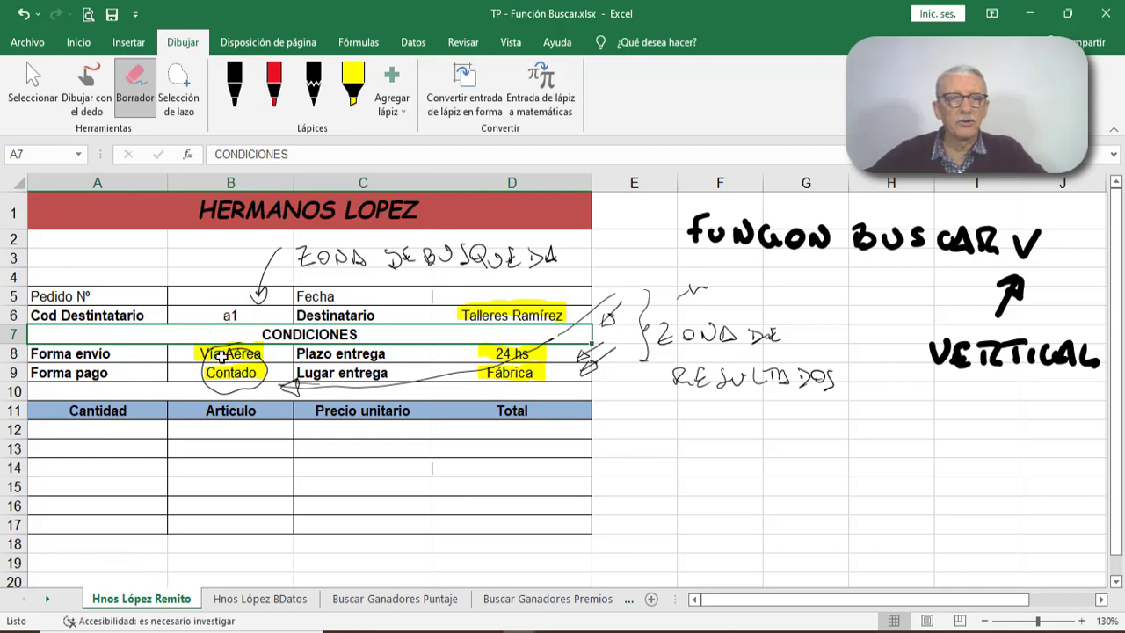
{"action": "left_click", "coordinate": [220, 354]}
{"action": "left_click", "coordinate": [220, 371]}
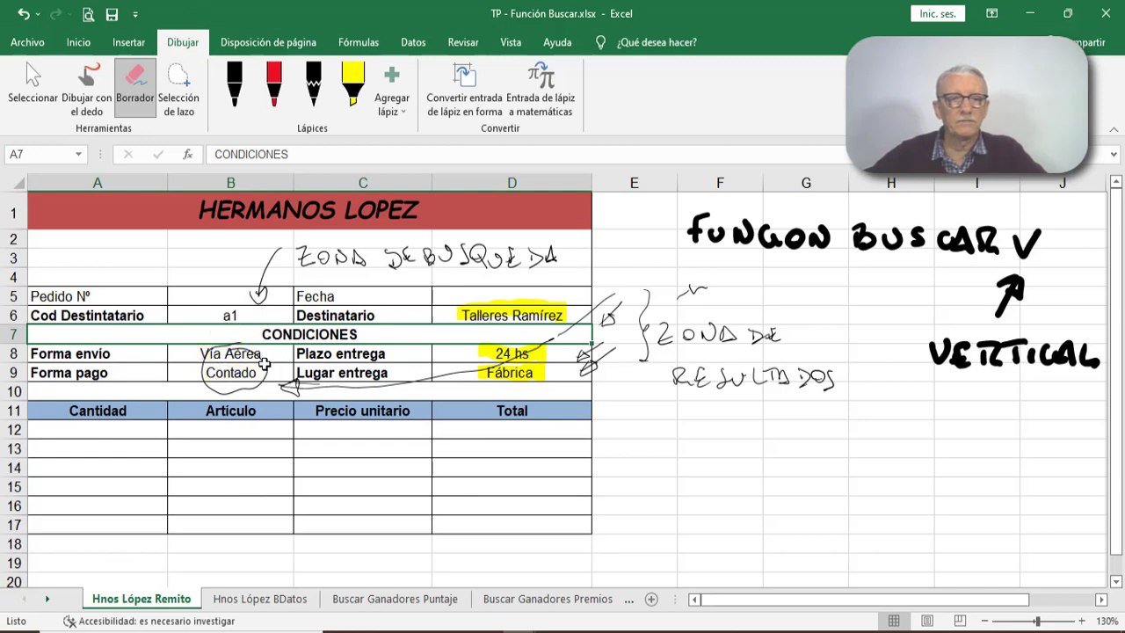
{"action": "left_click", "coordinate": [266, 364]}
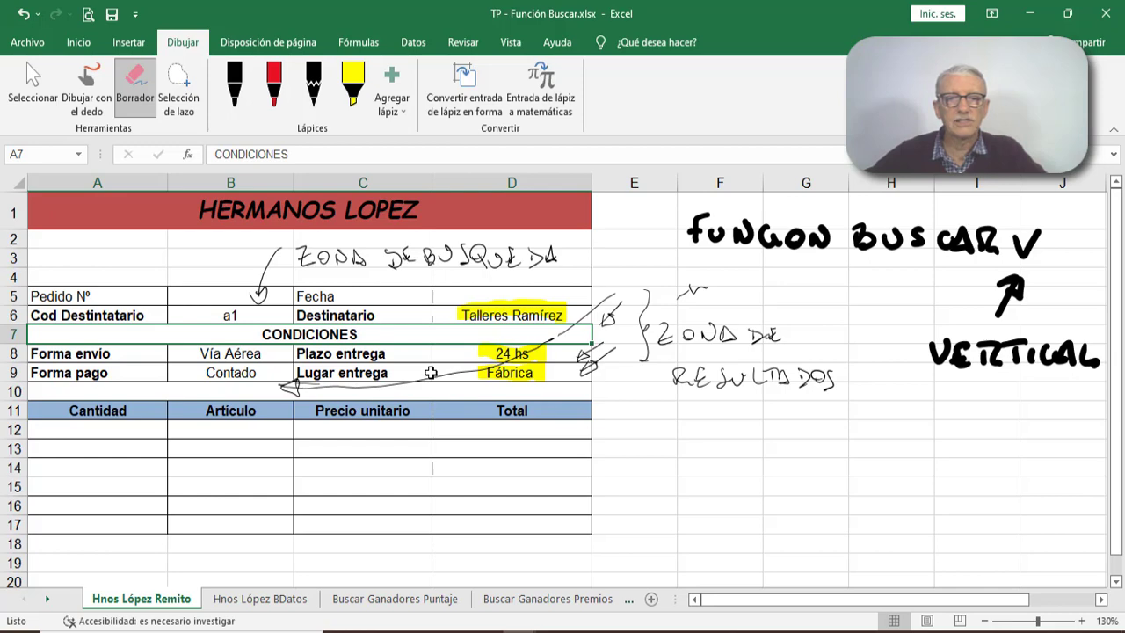
{"action": "left_click", "coordinate": [435, 379]}
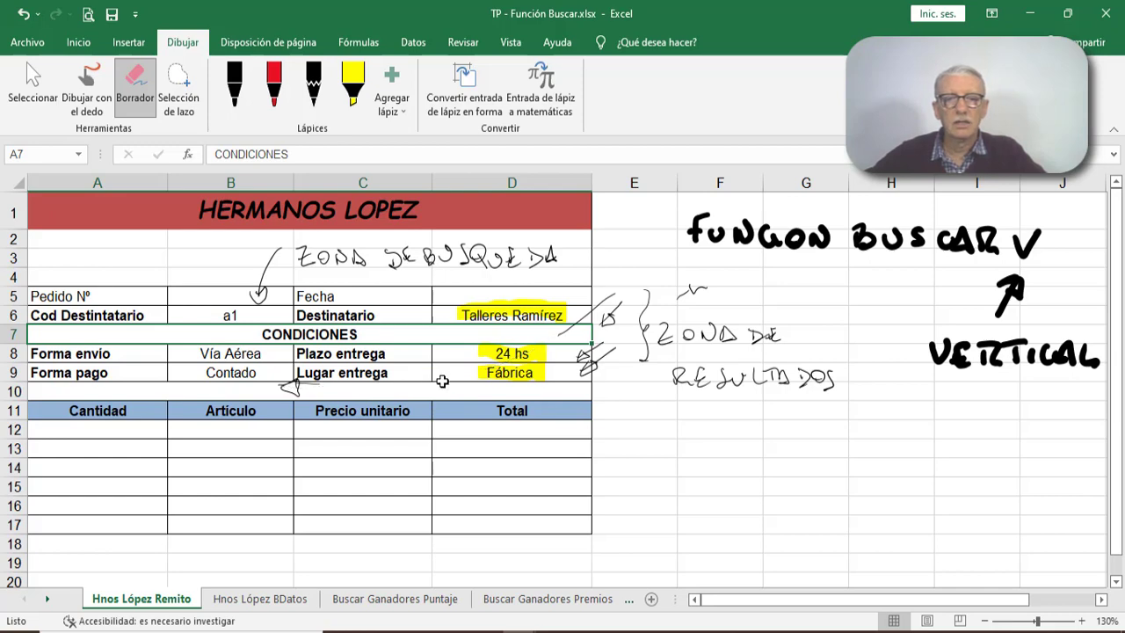
{"action": "left_click", "coordinate": [488, 310]}
{"action": "left_click", "coordinate": [534, 355]}
{"action": "left_click", "coordinate": [536, 371]}
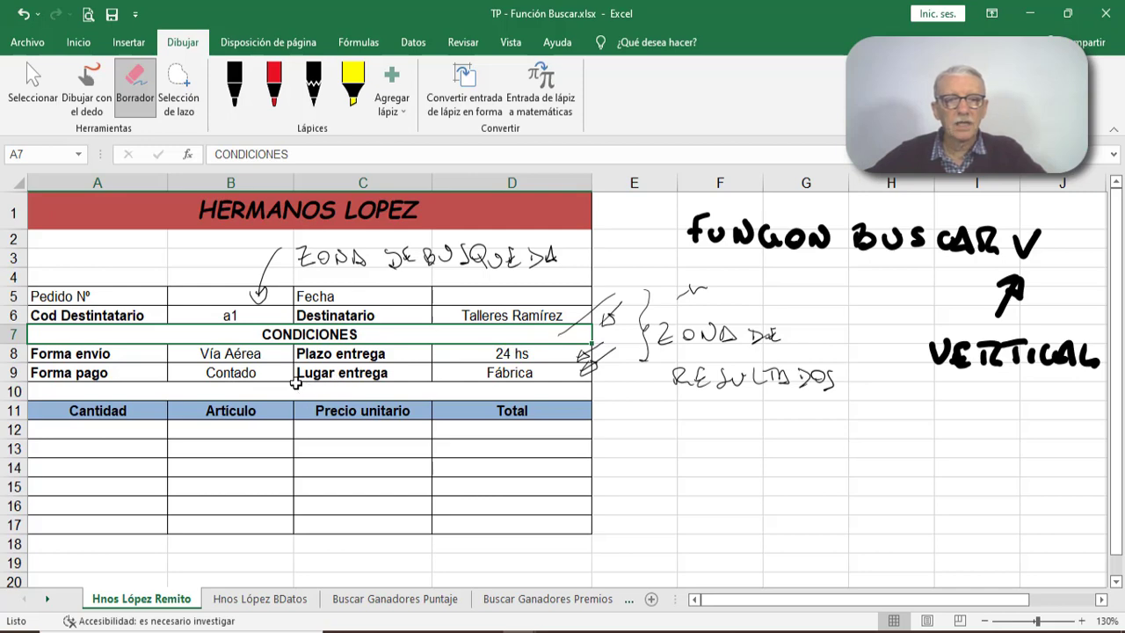
- Erase the "ZONA DE BUSQUEDA" label with its arrow, and the "ZONA DE RESULTADOS" label with its arrows and brace
{"action": "left_click", "coordinate": [274, 269]}
{"action": "left_click", "coordinate": [262, 295]}
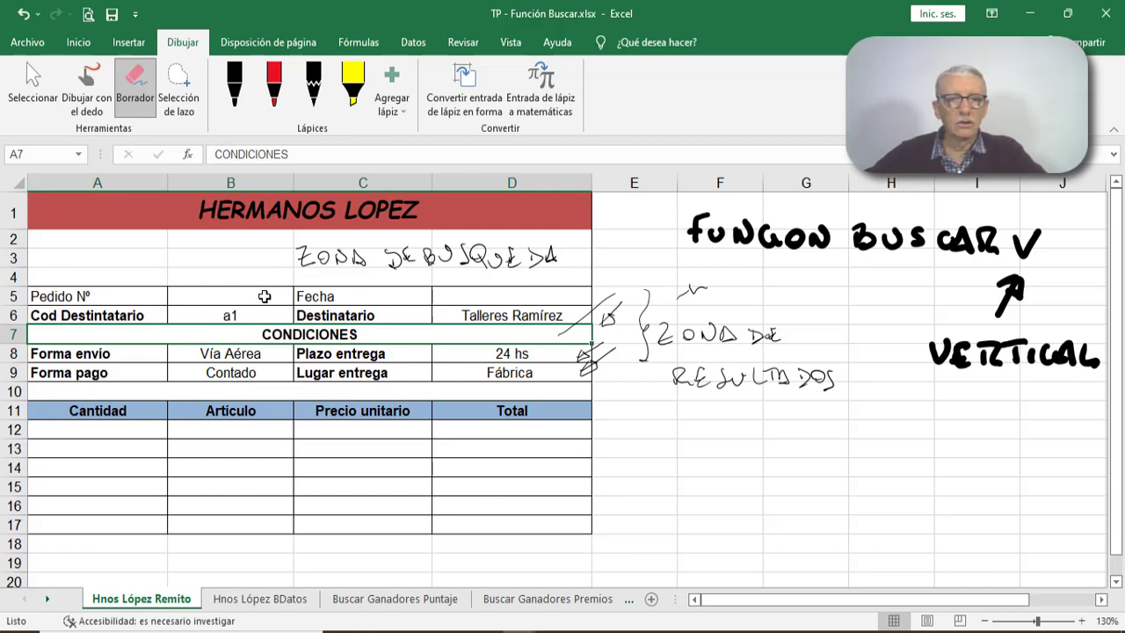
{"action": "left_click", "coordinate": [322, 260]}
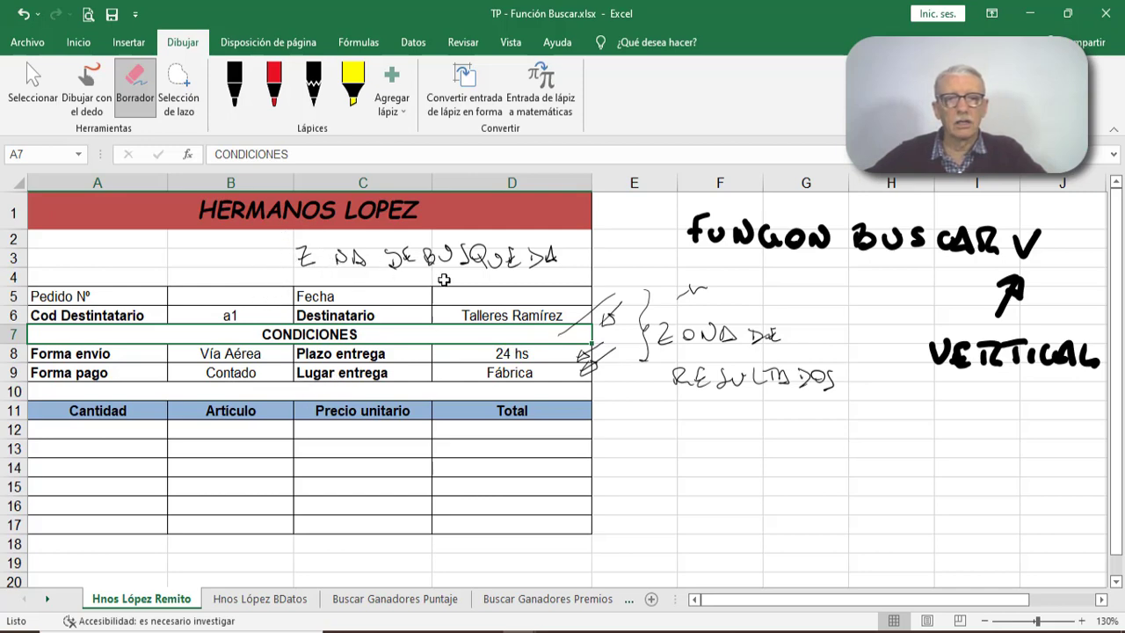
{"action": "left_click_drag", "start_coordinate": [303, 259], "coordinate": [400, 264]}
{"action": "left_click_drag", "start_coordinate": [547, 252], "coordinate": [385, 251]}
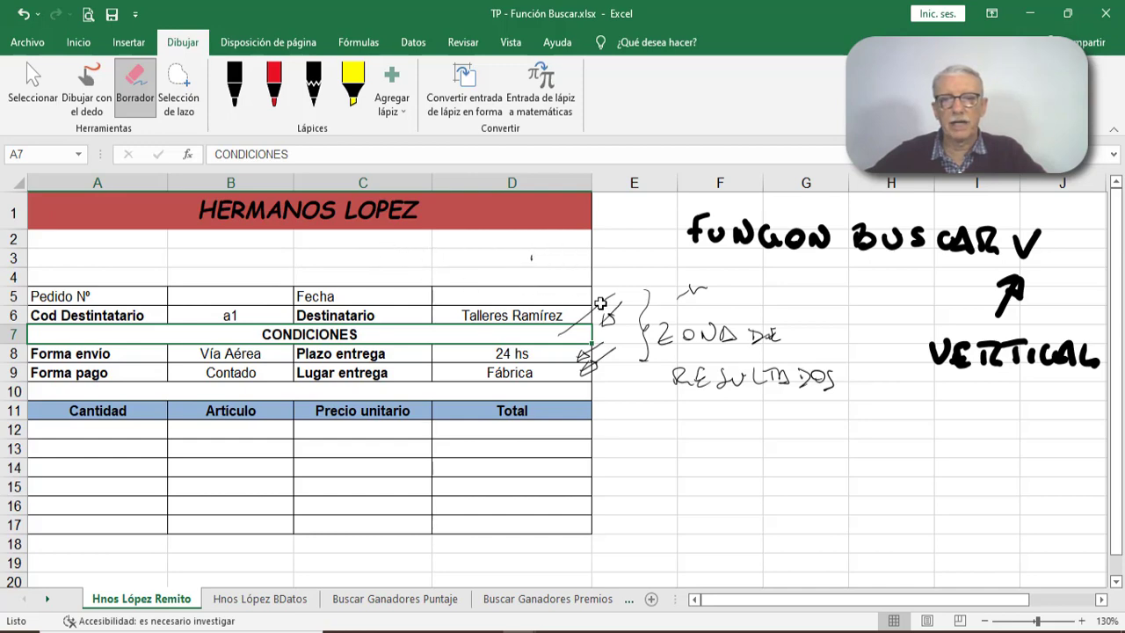
{"action": "mouse_move", "coordinate": [600, 304]}
{"action": "left_mouse_down"}
{"action": "mouse_move", "coordinate": [590, 373]}
{"action": "mouse_move", "coordinate": [581, 355]}
{"action": "left_mouse_up"}
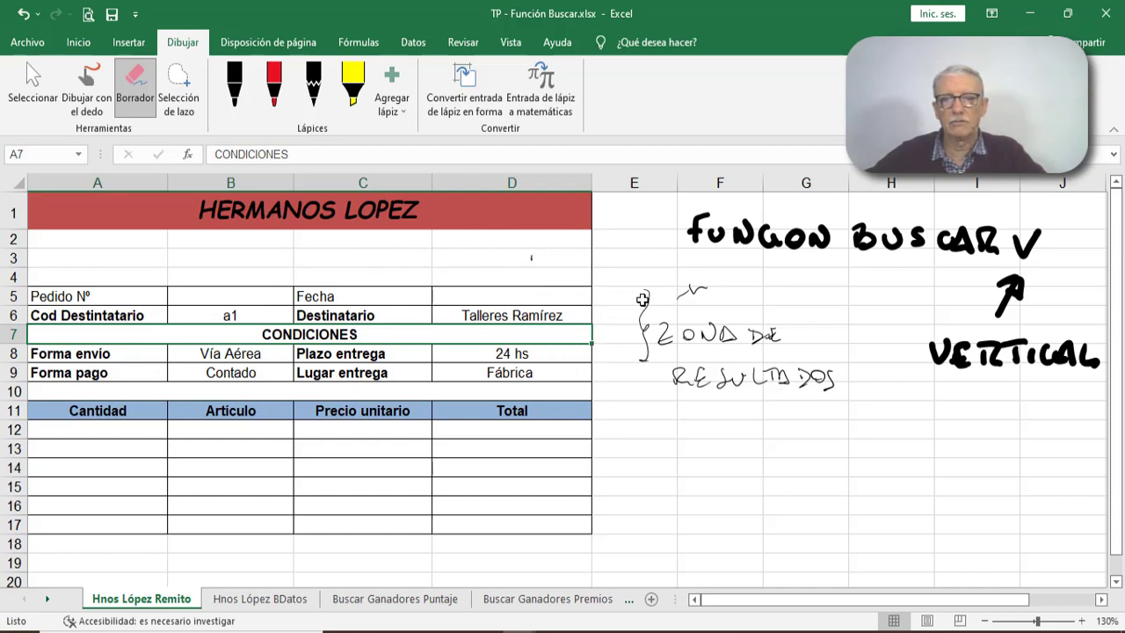
{"action": "mouse_move", "coordinate": [633, 301]}
{"action": "left_mouse_down"}
{"action": "mouse_move", "coordinate": [830, 404]}
{"action": "mouse_move", "coordinate": [683, 378]}
{"action": "mouse_move", "coordinate": [789, 373]}
{"action": "mouse_move", "coordinate": [771, 337]}
{"action": "mouse_move", "coordinate": [683, 326]}
{"action": "mouse_move", "coordinate": [695, 284]}
{"action": "left_mouse_up"}
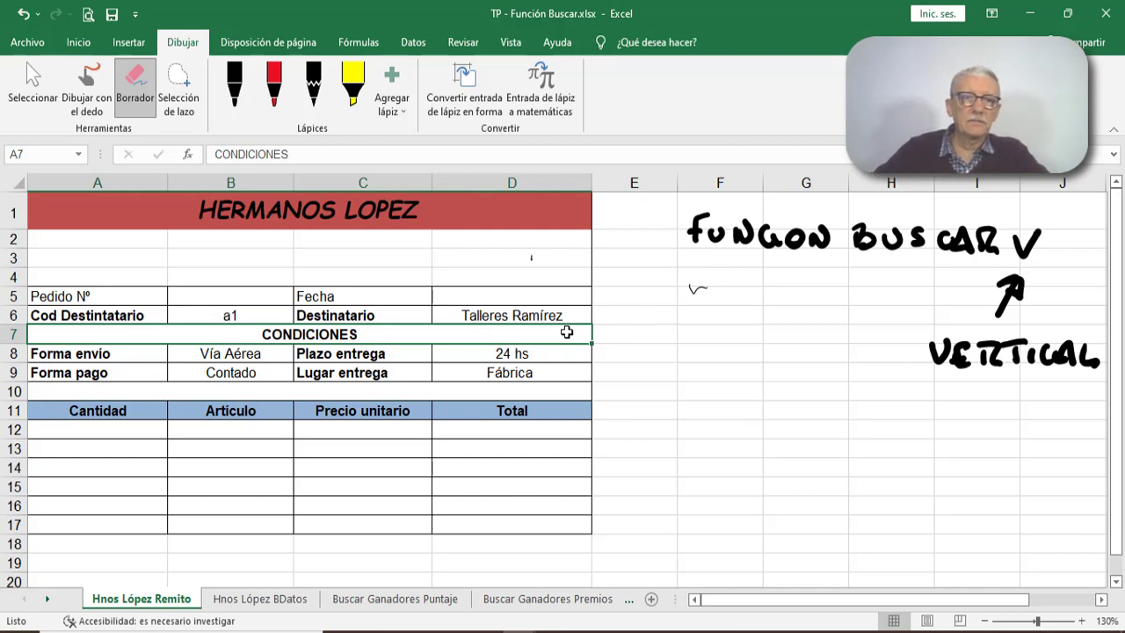
- With the red pen, ink an arrow pointing down at the recipient code in B6 and handwrite "Z. BUSQ" above it
{"action": "left_click", "coordinate": [270, 99]}
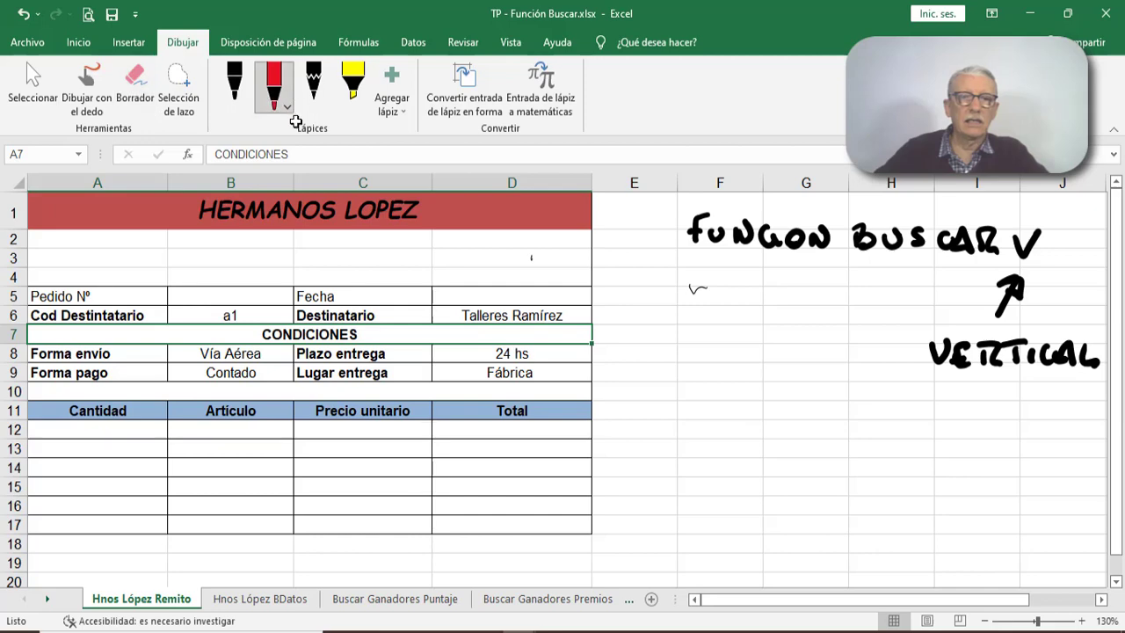
{"action": "left_click_drag", "start_coordinate": [233, 273], "coordinate": [234, 300]}
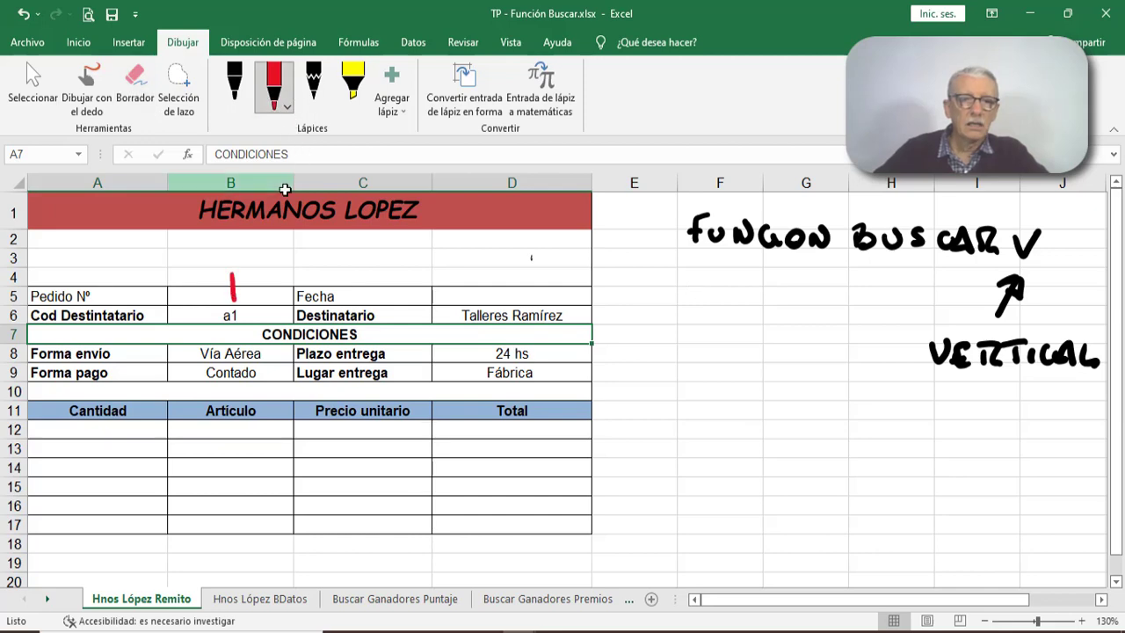
{"action": "mouse_move", "coordinate": [203, 254]}
{"action": "left_mouse_down"}
{"action": "mouse_move", "coordinate": [220, 272]}
{"action": "mouse_move", "coordinate": [283, 260]}
{"action": "left_mouse_up"}
{"action": "mouse_move", "coordinate": [291, 235]}
{"action": "left_mouse_down"}
{"action": "mouse_move", "coordinate": [291, 248]}
{"action": "mouse_move", "coordinate": [325, 237]}
{"action": "left_mouse_up"}
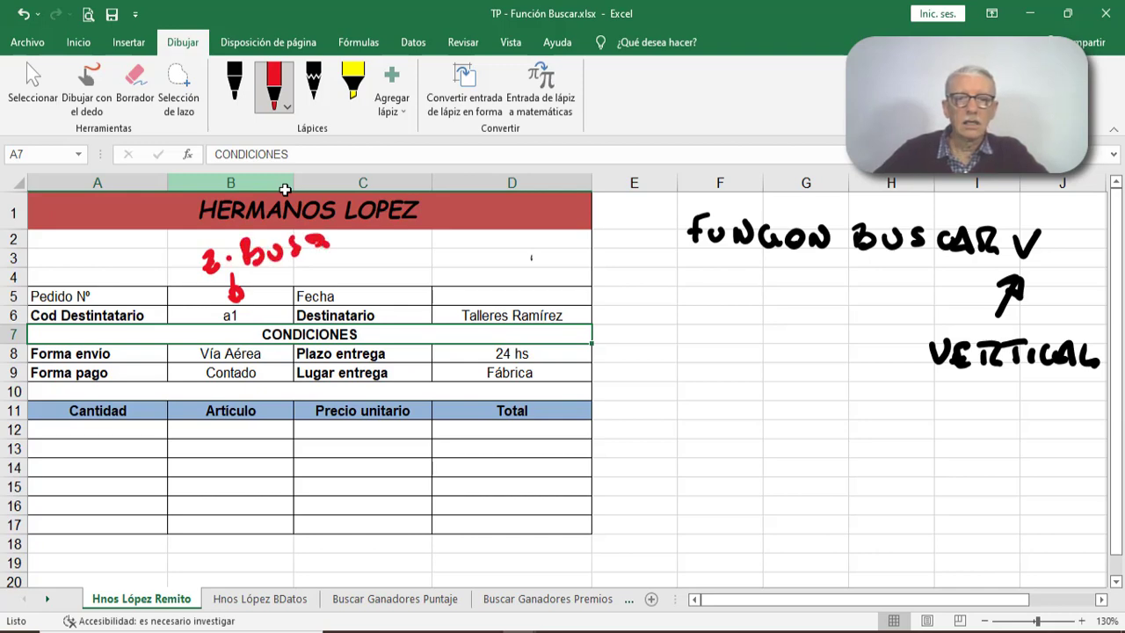
- Ink a red arrow pointing down at the Destinatario value in D6 and handwrite "Z.RES." above it
{"action": "left_click_drag", "start_coordinate": [489, 266], "coordinate": [499, 299]}
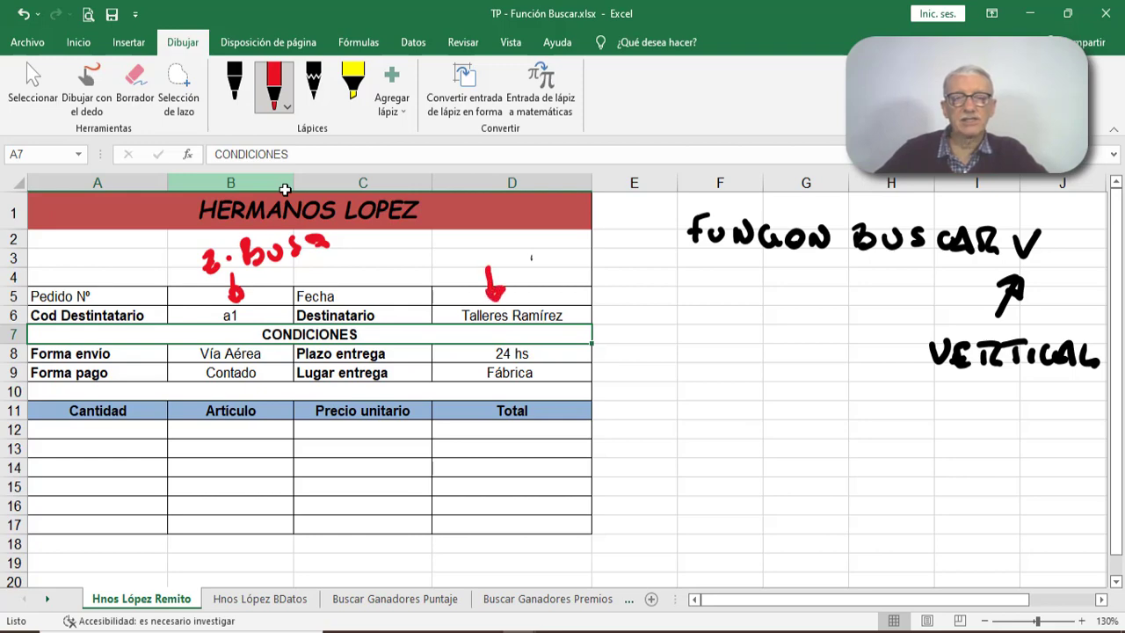
{"action": "mouse_move", "coordinate": [437, 251]}
{"action": "left_mouse_down"}
{"action": "mouse_move", "coordinate": [455, 274]}
{"action": "mouse_move", "coordinate": [522, 262]}
{"action": "mouse_move", "coordinate": [528, 249]}
{"action": "left_mouse_up"}
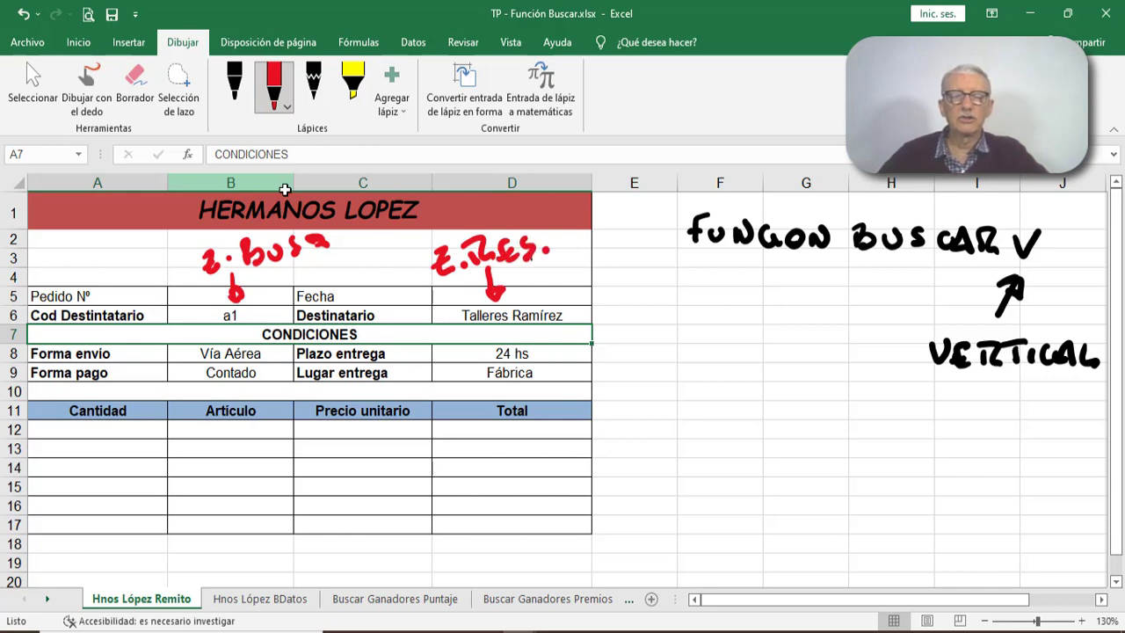
- Examine the BUSCARV formula behind the Destinatario value in D6, highlighting its full text
{"action": "left_click", "coordinate": [472, 318]}
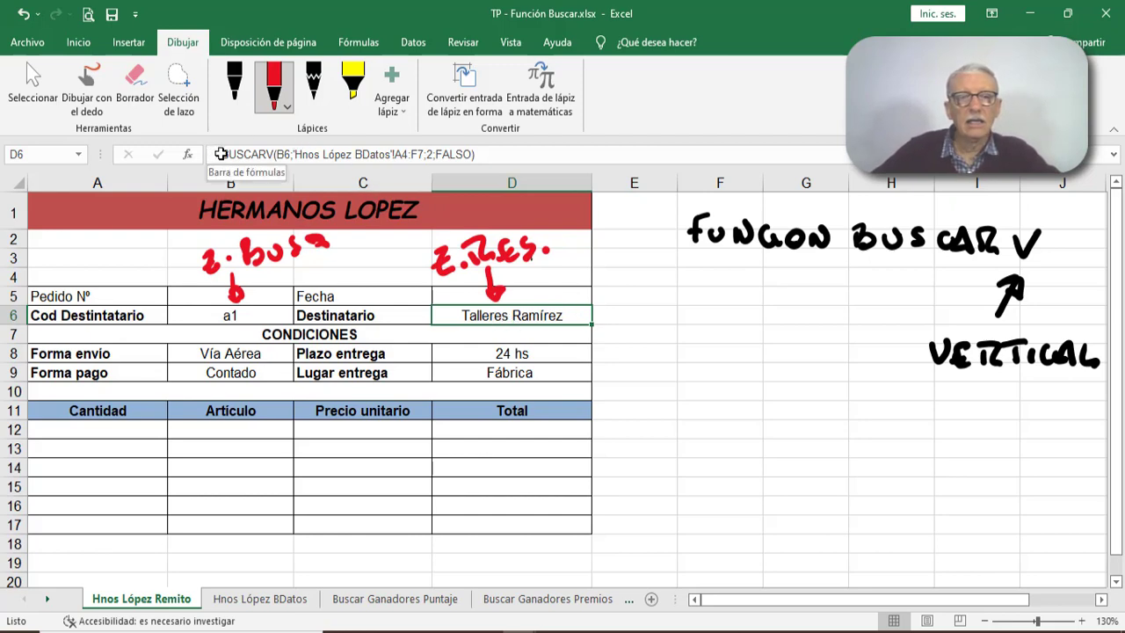
{"action": "left_click_drag", "start_coordinate": [221, 154], "coordinate": [484, 156]}
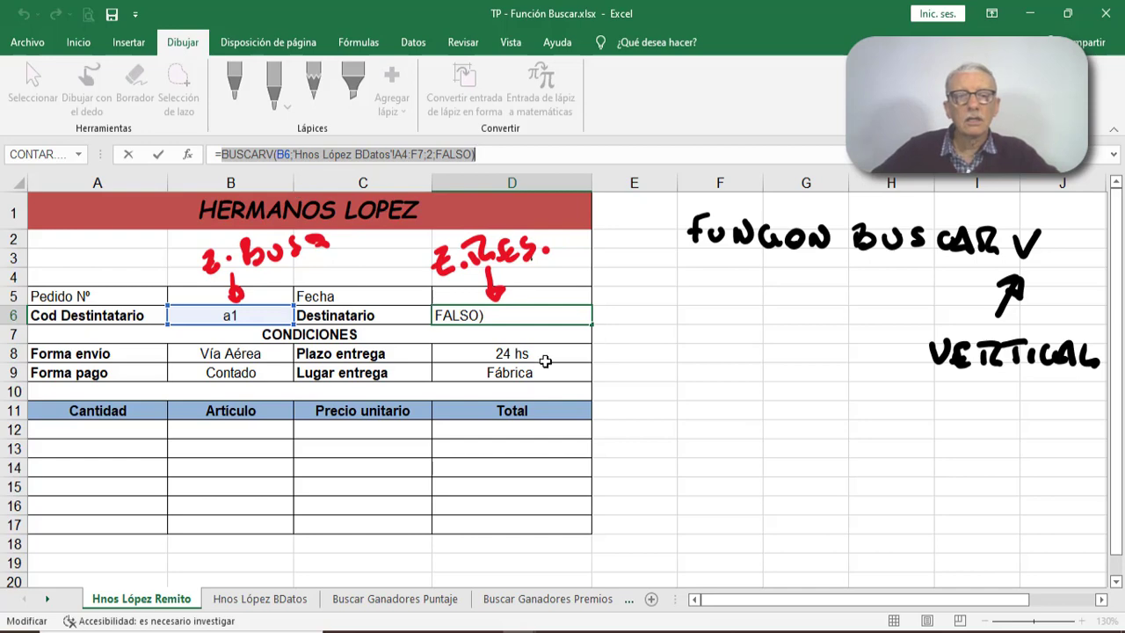
{"action": "key", "text": "ctrl+Return"}
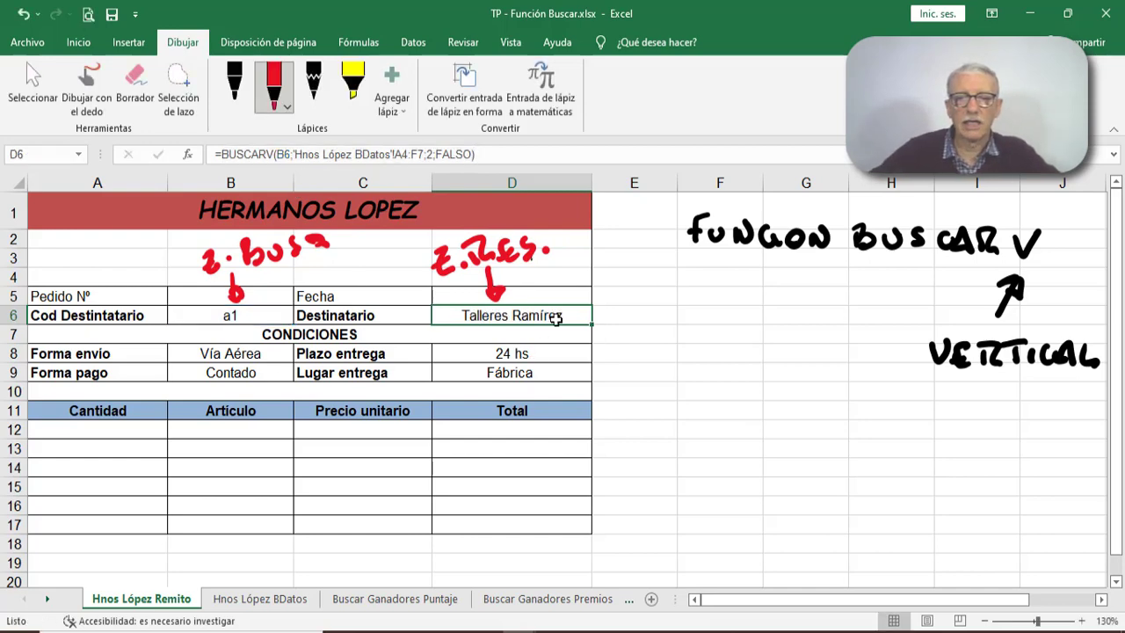
- Clear the lookup formulas from D6, D8:D9 and B8:B9 on the order form
{"action": "key", "text": "Delete"}
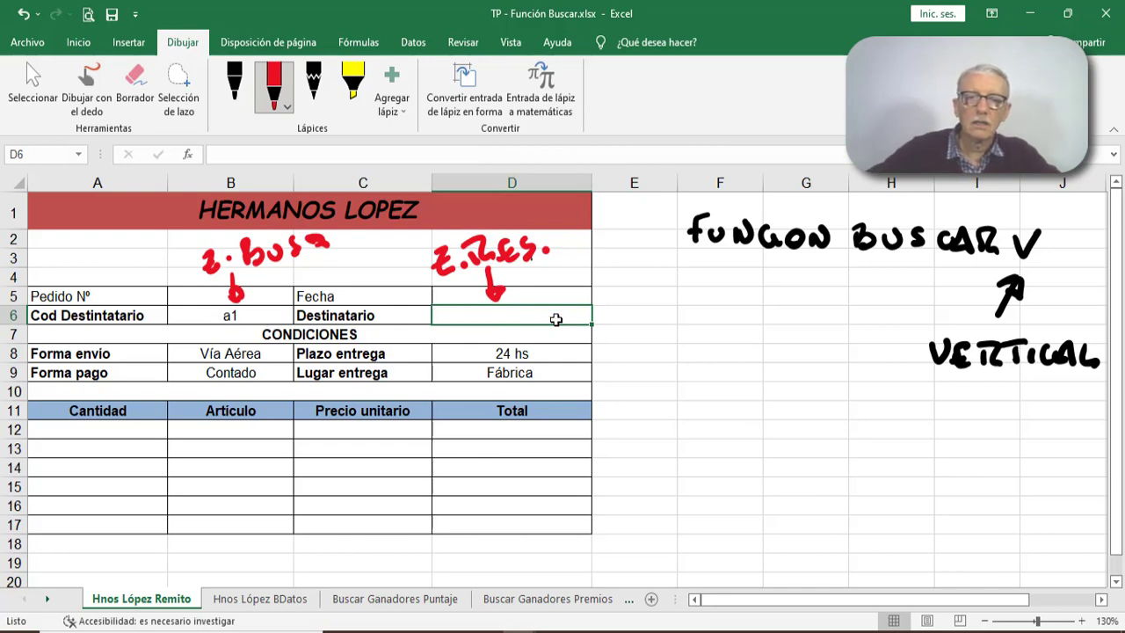
{"action": "left_click", "coordinate": [526, 353]}
{"action": "mouse_move", "coordinate": [525, 353]}
{"action": "left_mouse_down"}
{"action": "mouse_move", "coordinate": [515, 390]}
{"action": "mouse_move", "coordinate": [524, 365]}
{"action": "left_mouse_up"}
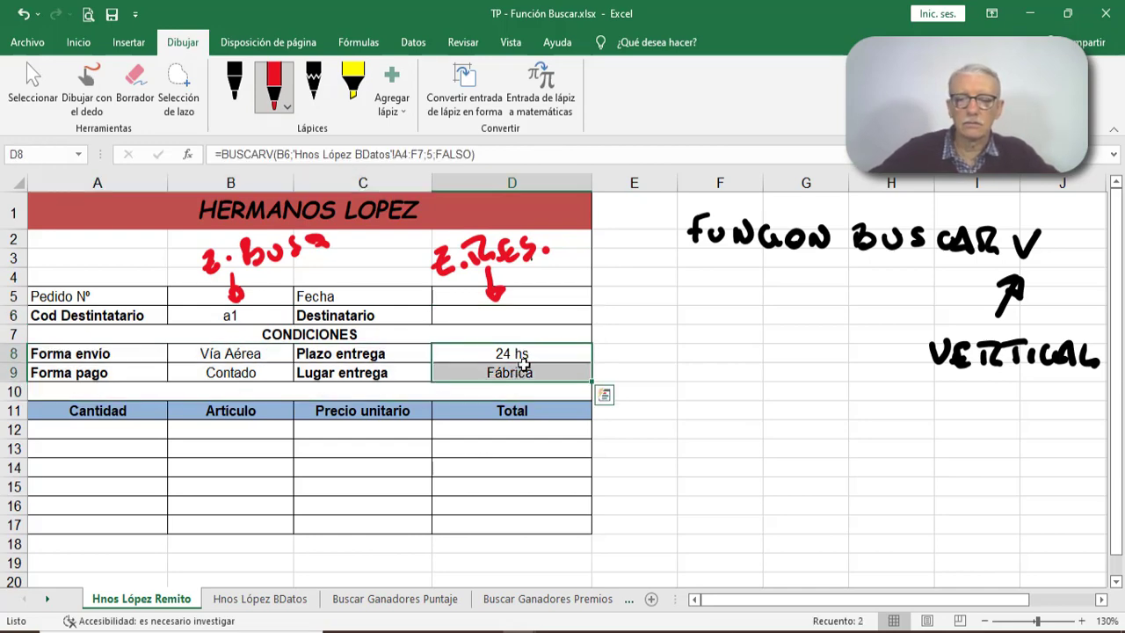
{"action": "key", "text": "Delete"}
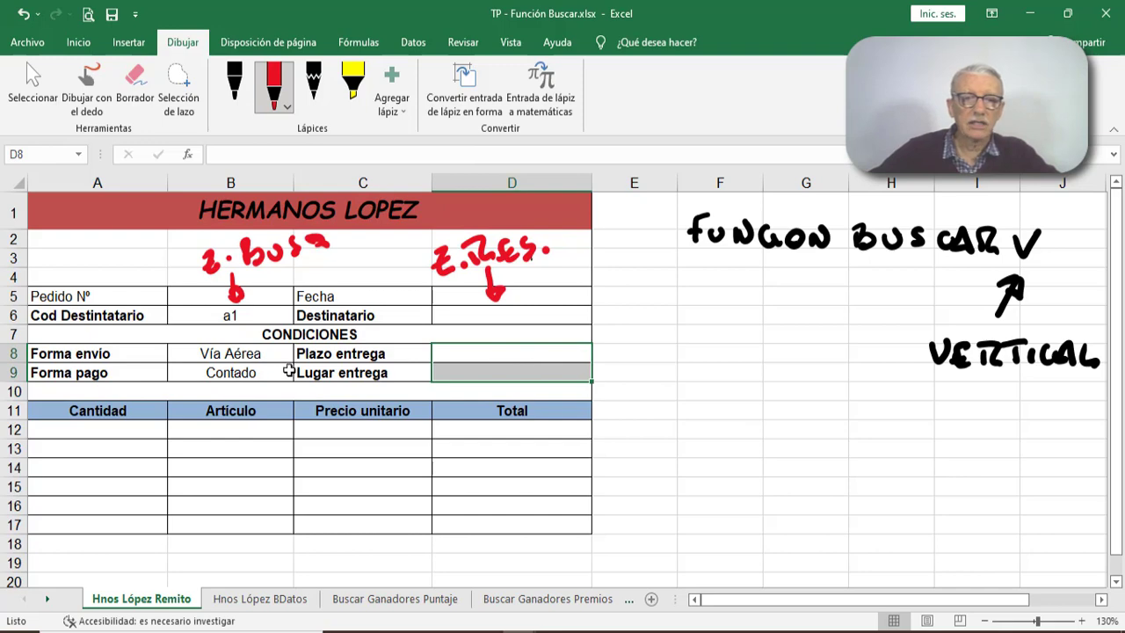
{"action": "left_click_drag", "start_coordinate": [251, 355], "coordinate": [250, 373]}
{"action": "key", "text": "Delete"}
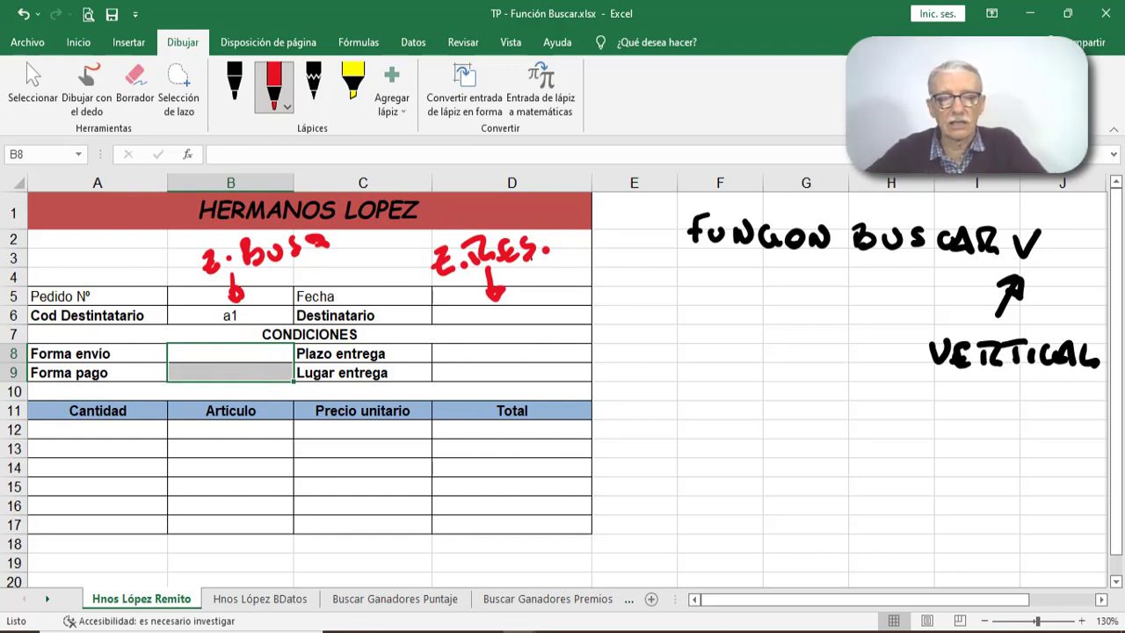
- Select the empty Destinatario cell D6 and check the recipient table on the Hnos López BDatos sheet
{"action": "left_click", "coordinate": [447, 317]}
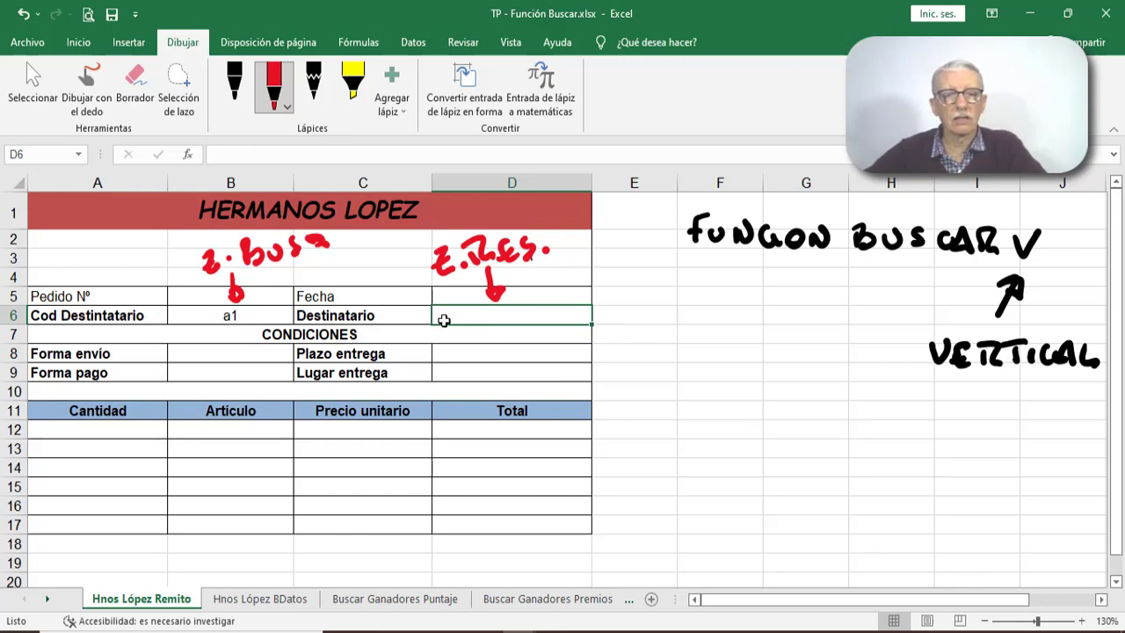
{"action": "left_click", "coordinate": [263, 598]}
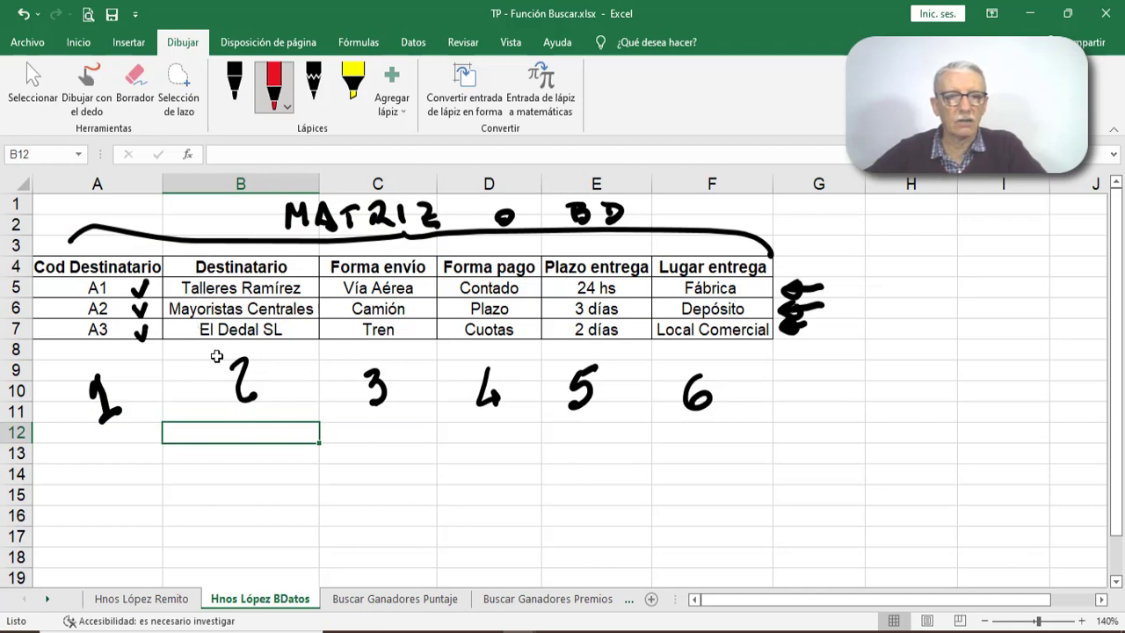
{"action": "left_click", "coordinate": [159, 599]}
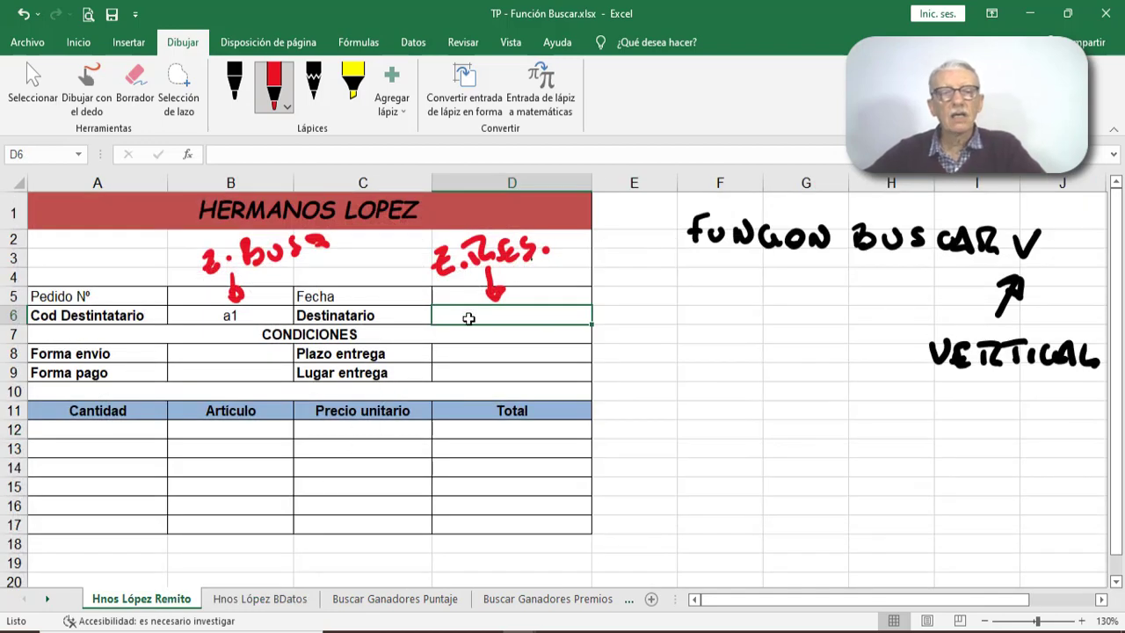
- Search the function list for "buscar" and read the descriptions of BUSCARH and BUSCARV without inserting either
{"action": "left_click", "coordinate": [189, 153]}
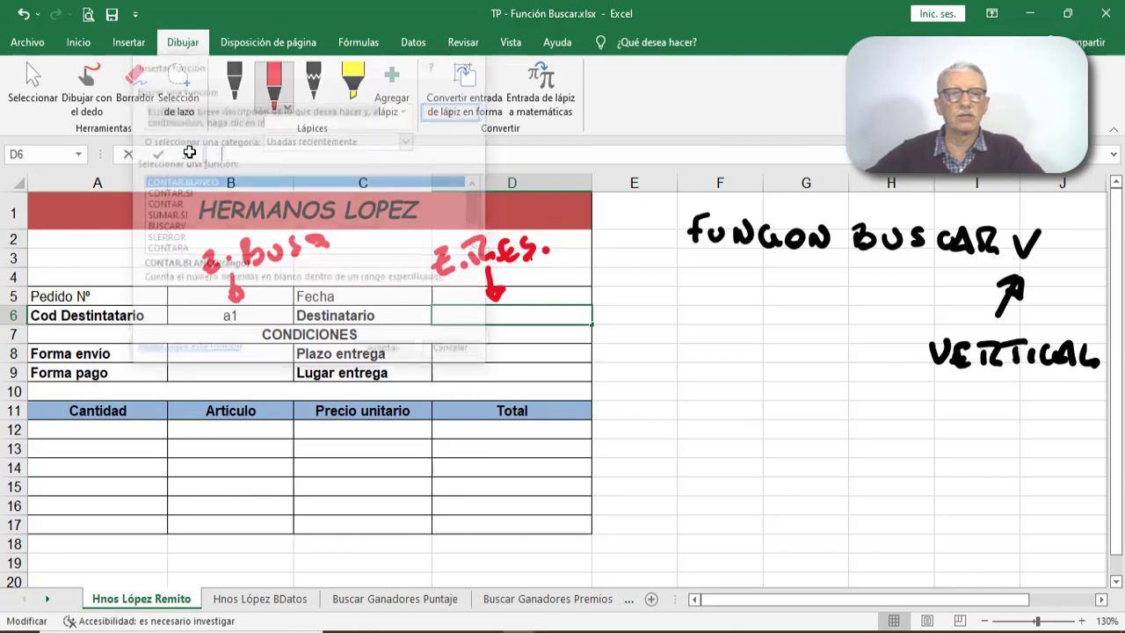
{"action": "left_click_drag", "start_coordinate": [273, 61], "coordinate": [724, 118]}
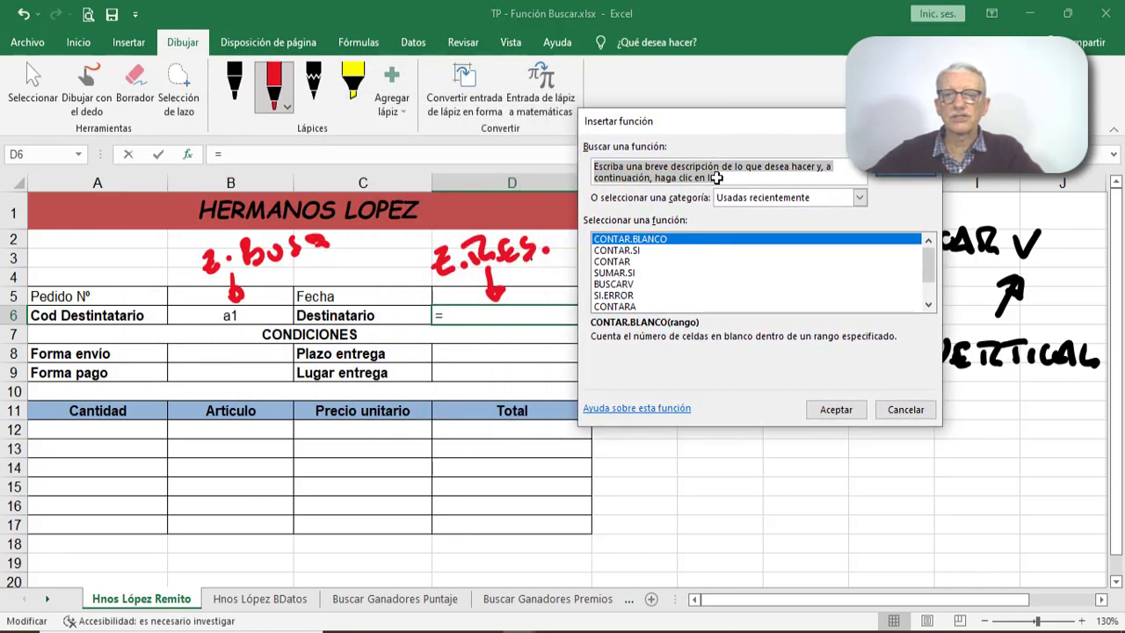
{"action": "type", "text": "buscar"}
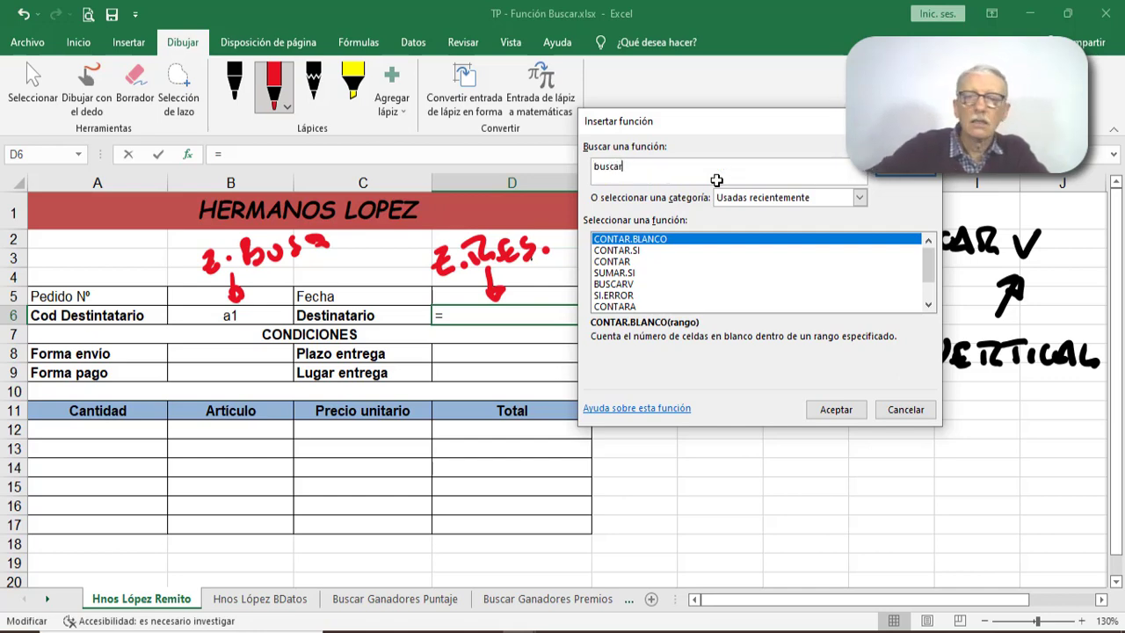
{"action": "key", "text": "Return"}
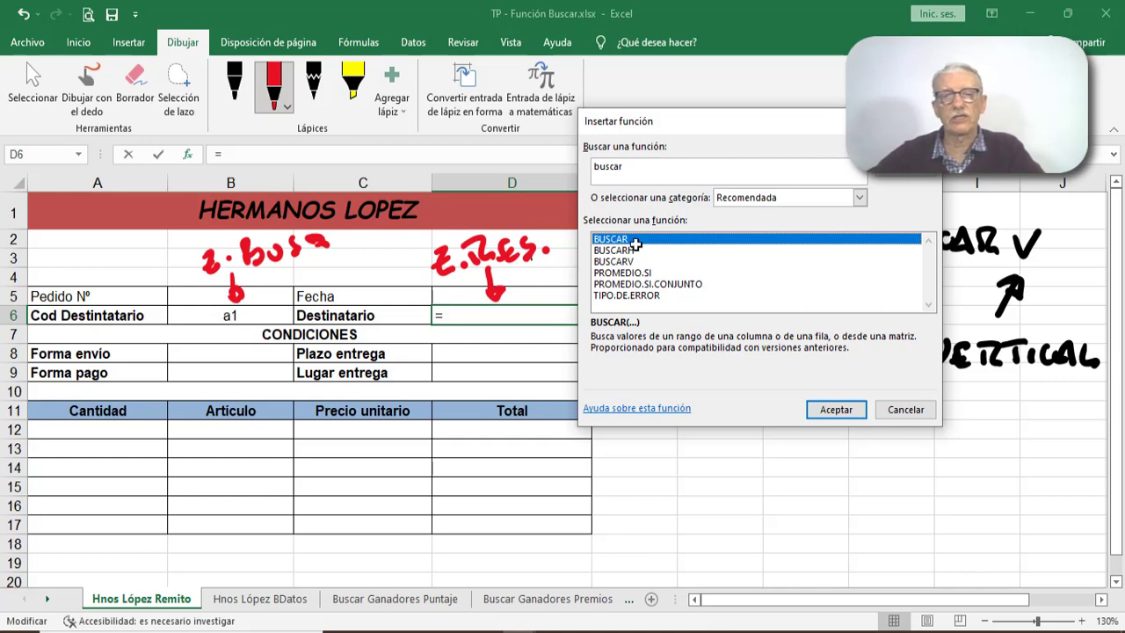
{"action": "left_click", "coordinate": [605, 251]}
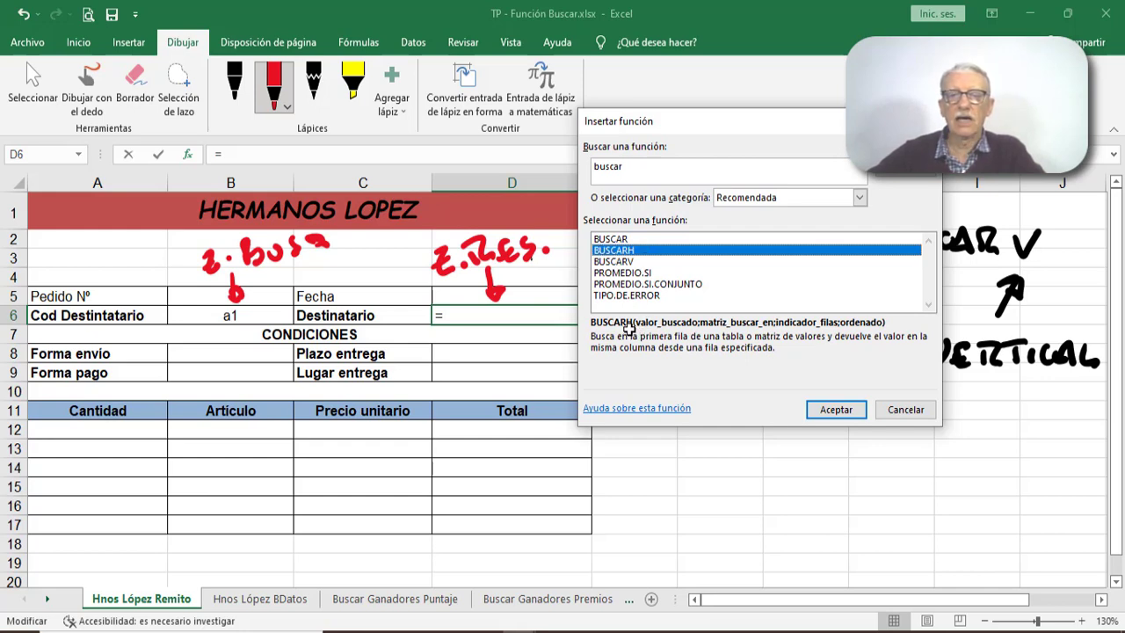
{"action": "left_click", "coordinate": [615, 262]}
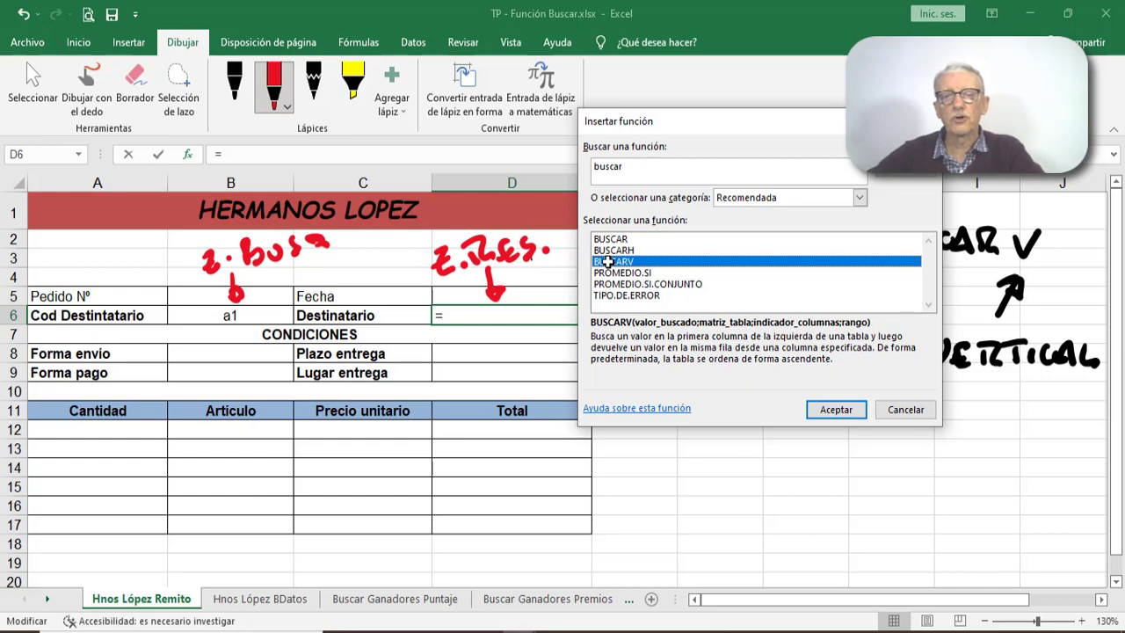
{"action": "left_click", "coordinate": [900, 408]}
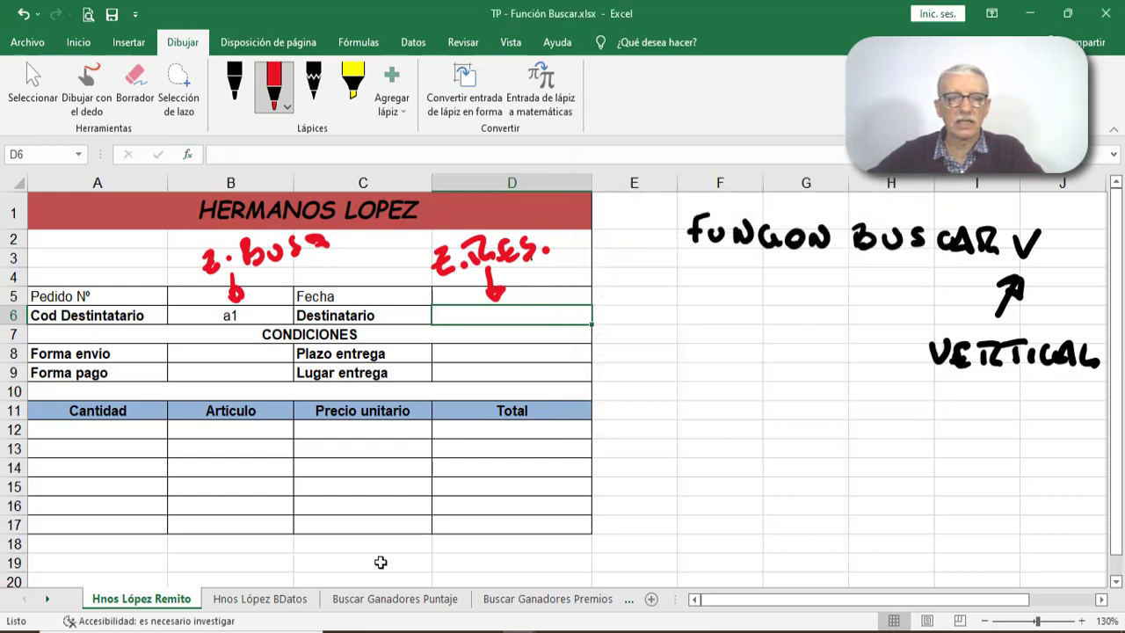
- Highlight the recipient codes in A5:A7 on the Hnos López BDatos sheet, returning to the order form
{"action": "left_click", "coordinate": [299, 602]}
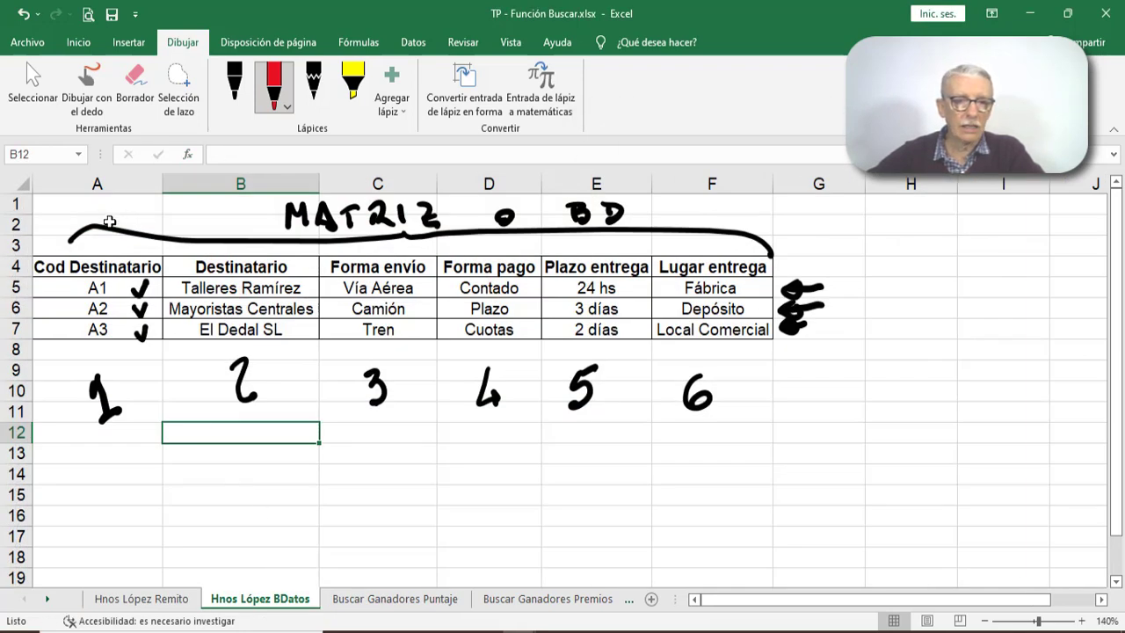
{"action": "left_click", "coordinate": [98, 354]}
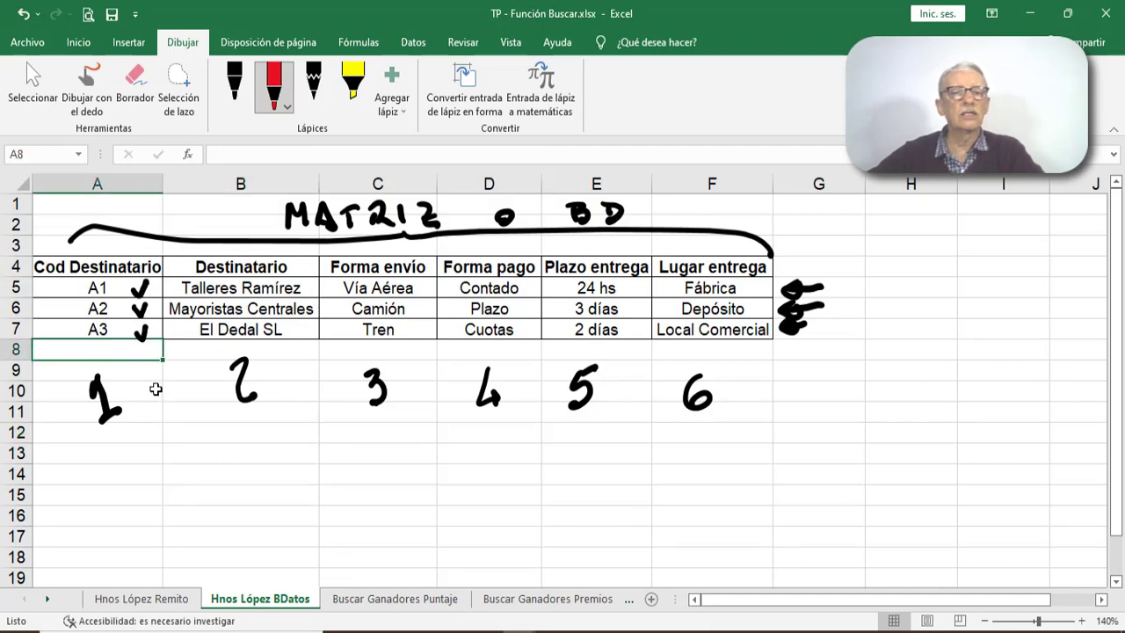
{"action": "left_click_drag", "start_coordinate": [116, 290], "coordinate": [107, 327]}
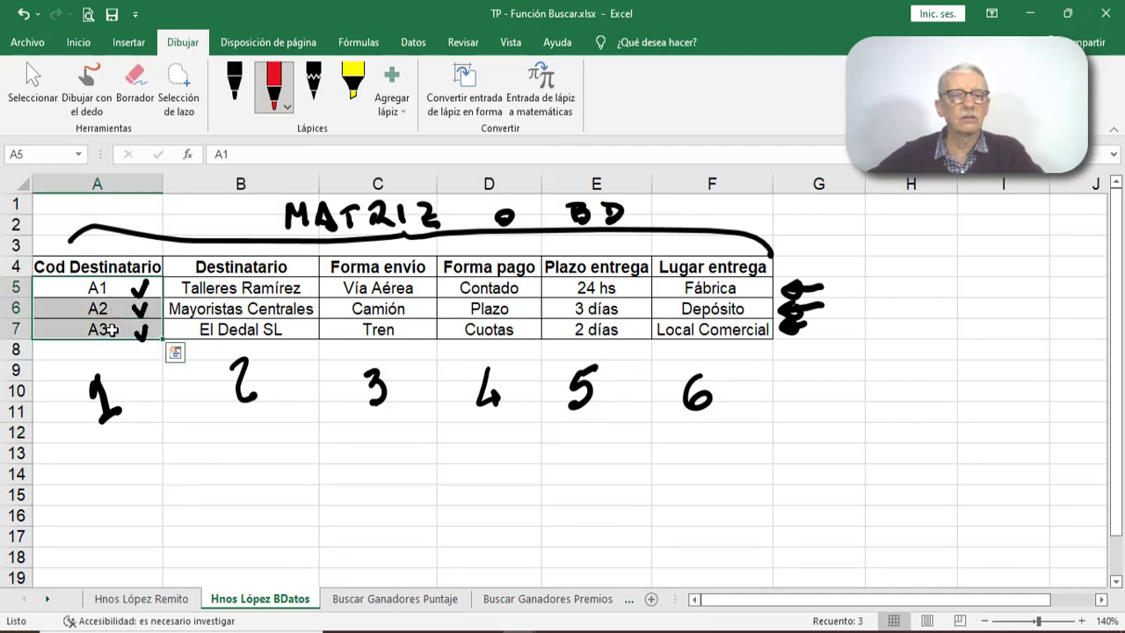
{"action": "left_click", "coordinate": [173, 601]}
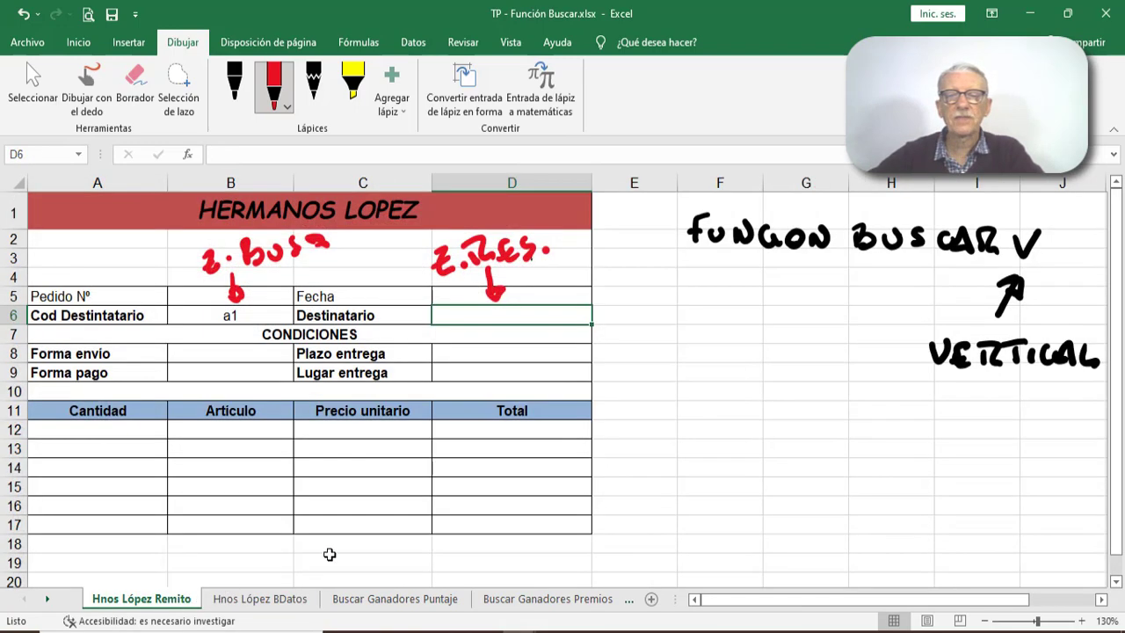
- Review BUSCARV's arguments in the recently used functions and compare them with the Hnos López BDatos table
{"action": "left_click", "coordinate": [224, 155]}
{"action": "key", "text": "shift+F3"}
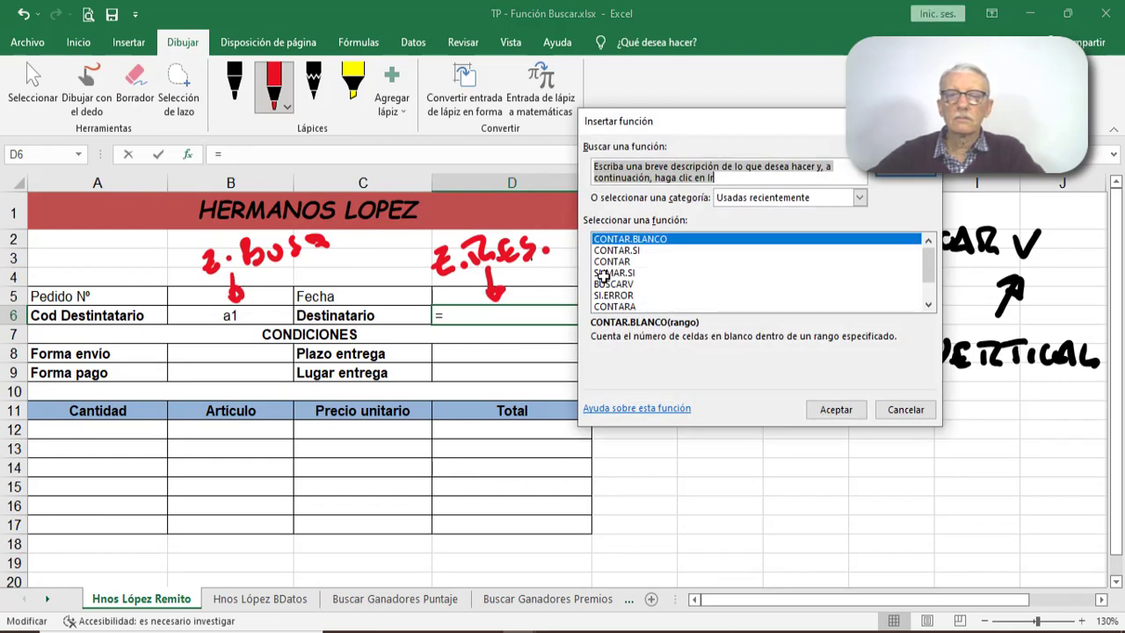
{"action": "left_click", "coordinate": [618, 284]}
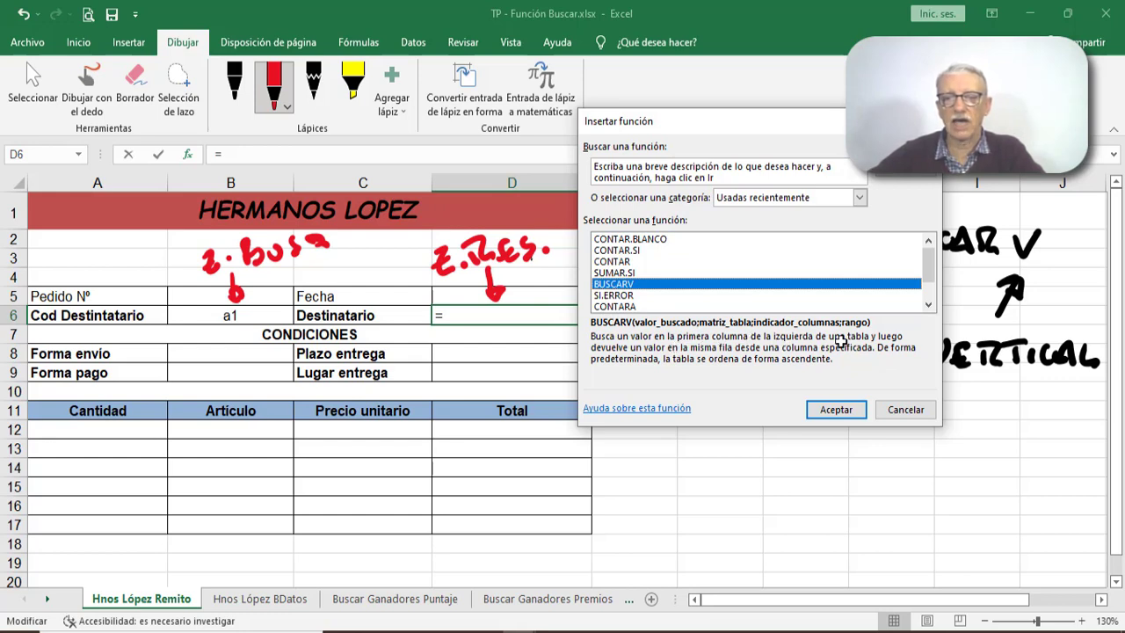
{"action": "left_click", "coordinate": [905, 409]}
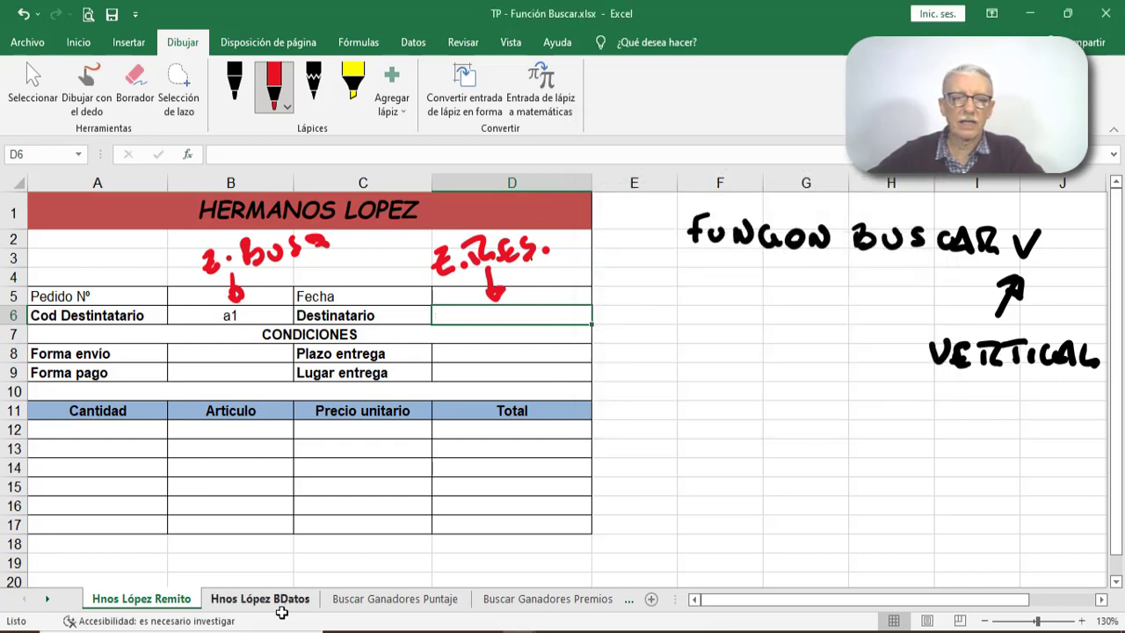
{"action": "left_click", "coordinate": [279, 599]}
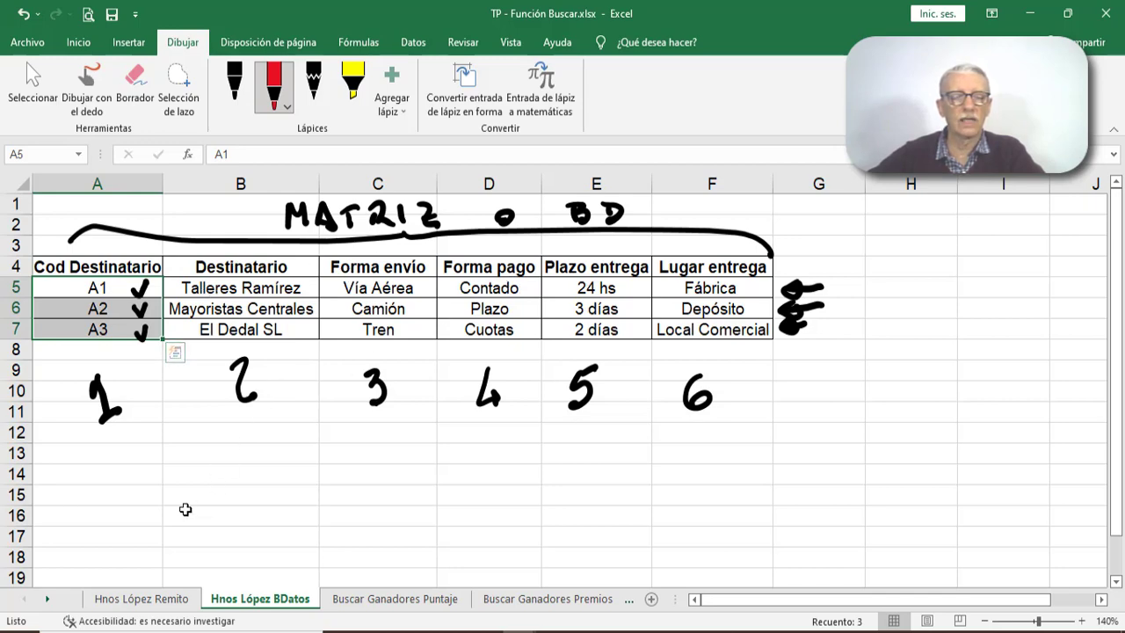
{"action": "left_click", "coordinate": [154, 595]}
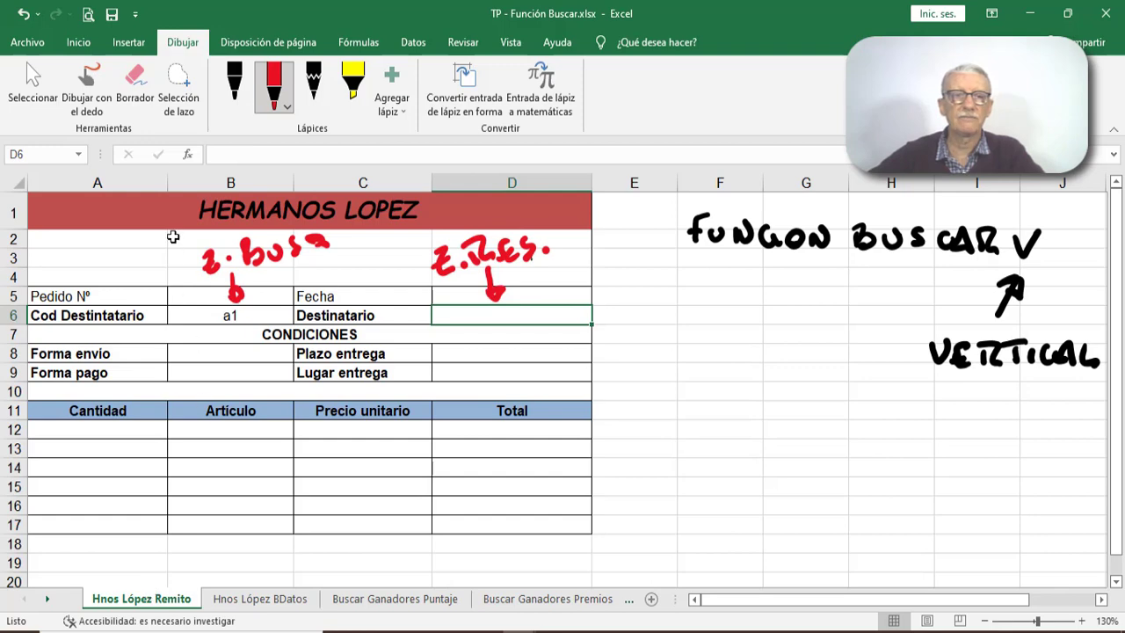
- Insert the BUSCARV function in D6 with the recipient code cell B6 as Valor_buscado
{"action": "left_click", "coordinate": [188, 155]}
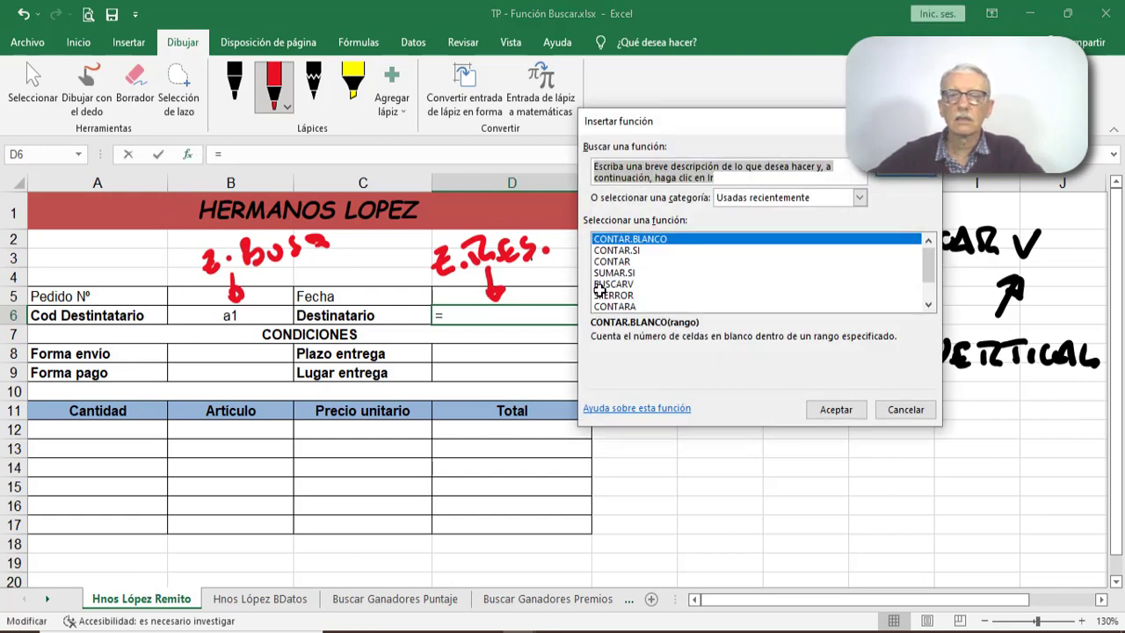
{"action": "left_click", "coordinate": [609, 263]}
{"action": "left_click", "coordinate": [610, 284]}
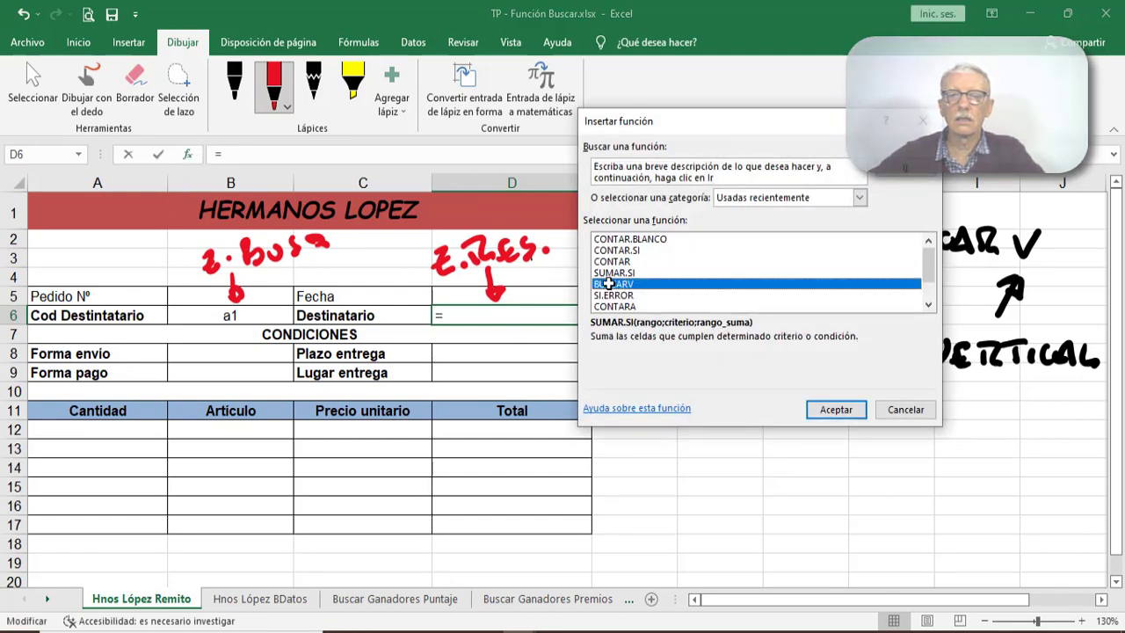
{"action": "left_click", "coordinate": [833, 410]}
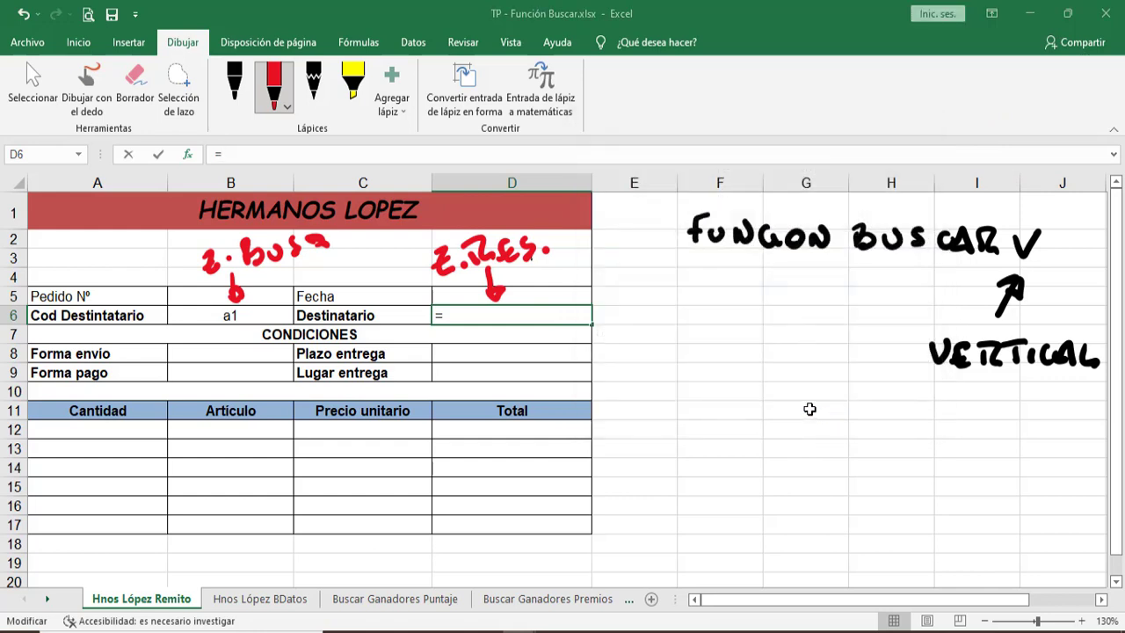
{"action": "left_click_drag", "start_coordinate": [724, 140], "coordinate": [787, 141]}
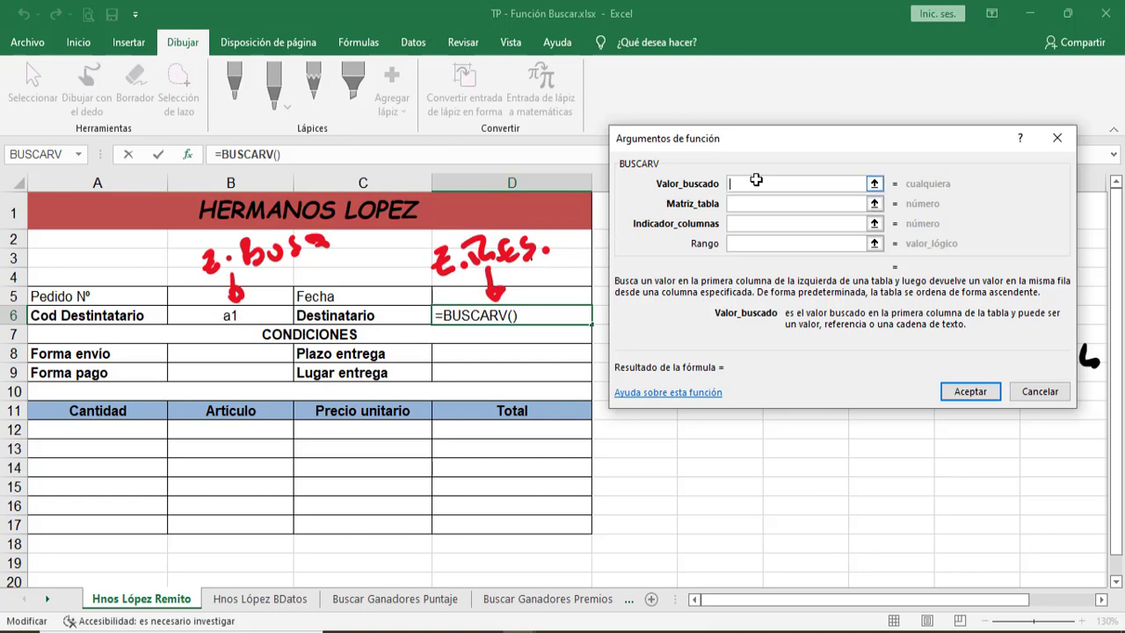
{"action": "left_click", "coordinate": [255, 314]}
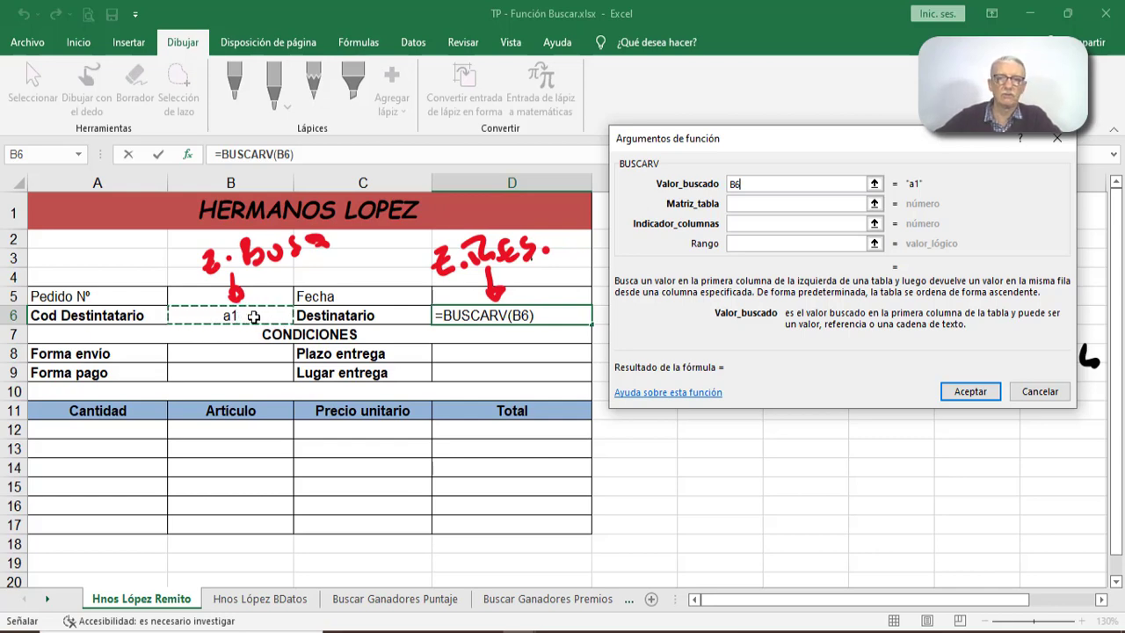
- Set BUSCARV's Matriz_tabla to the recipient data A5:F7 on the Hnos López BDatos sheet, without the header row
{"action": "left_click", "coordinate": [756, 204]}
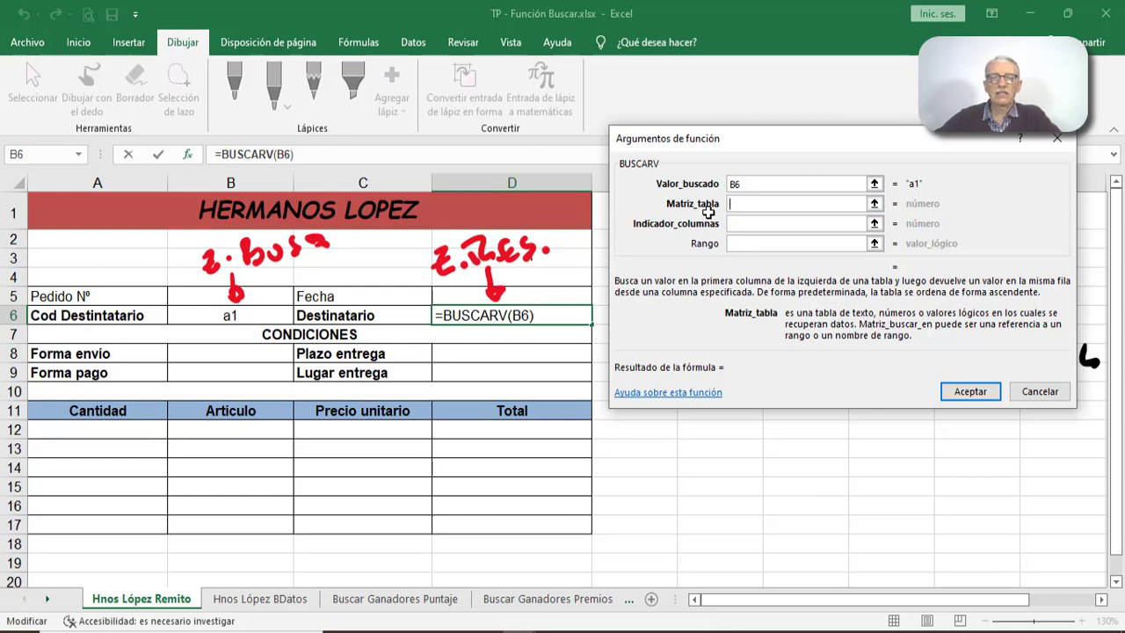
{"action": "left_click", "coordinate": [274, 599]}
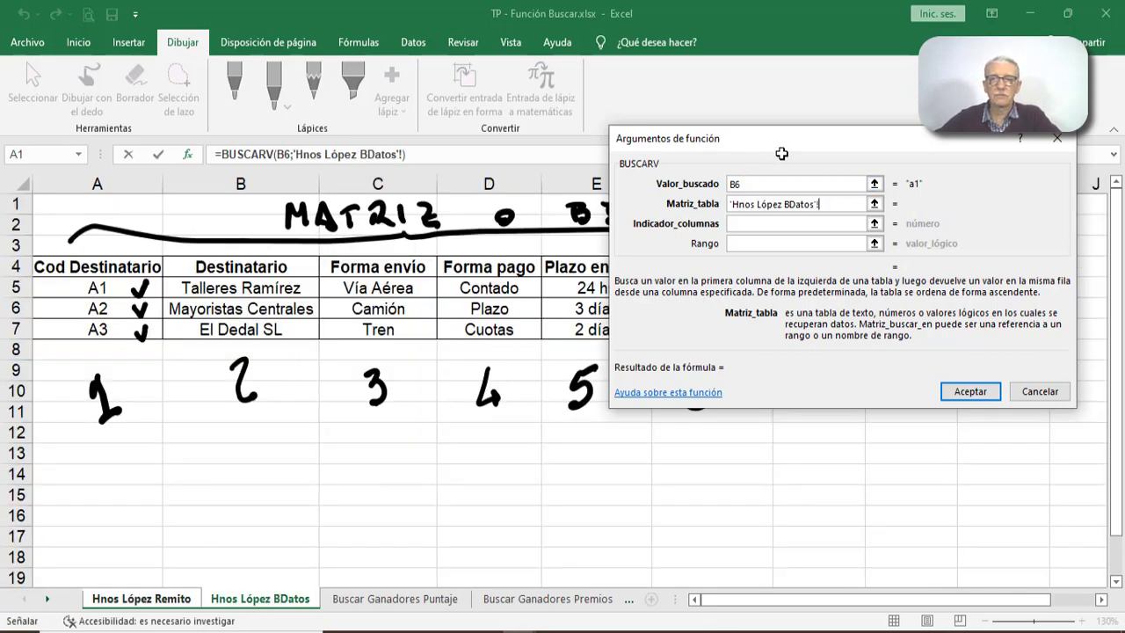
{"action": "left_click_drag", "start_coordinate": [791, 140], "coordinate": [804, 370]}
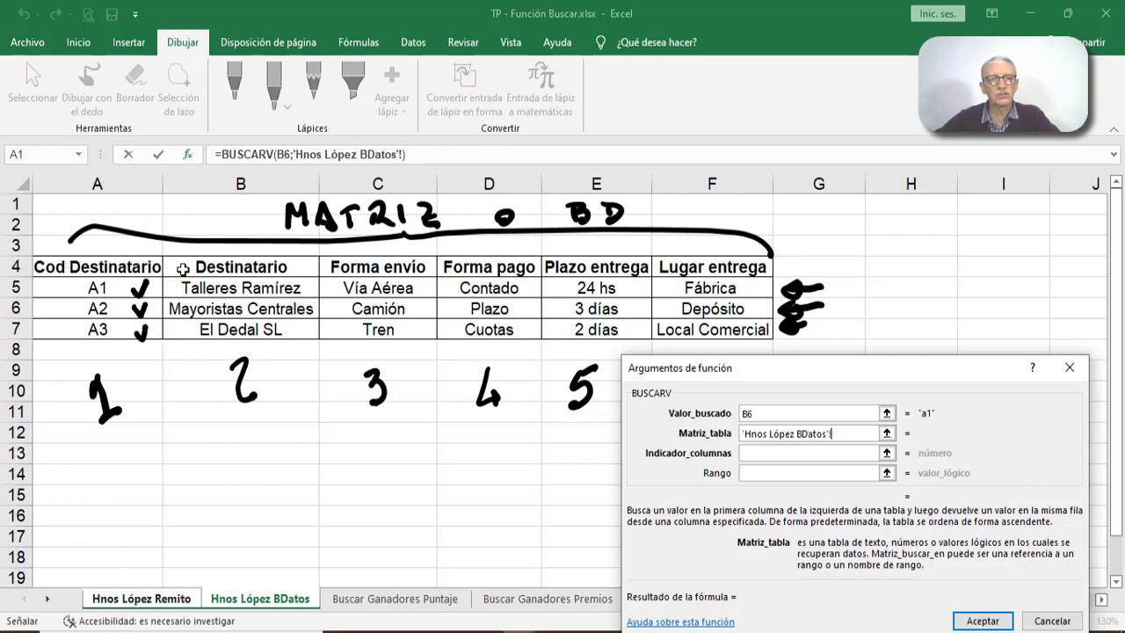
{"action": "left_click", "coordinate": [89, 291]}
{"action": "left_click_drag", "start_coordinate": [90, 290], "coordinate": [688, 327]}
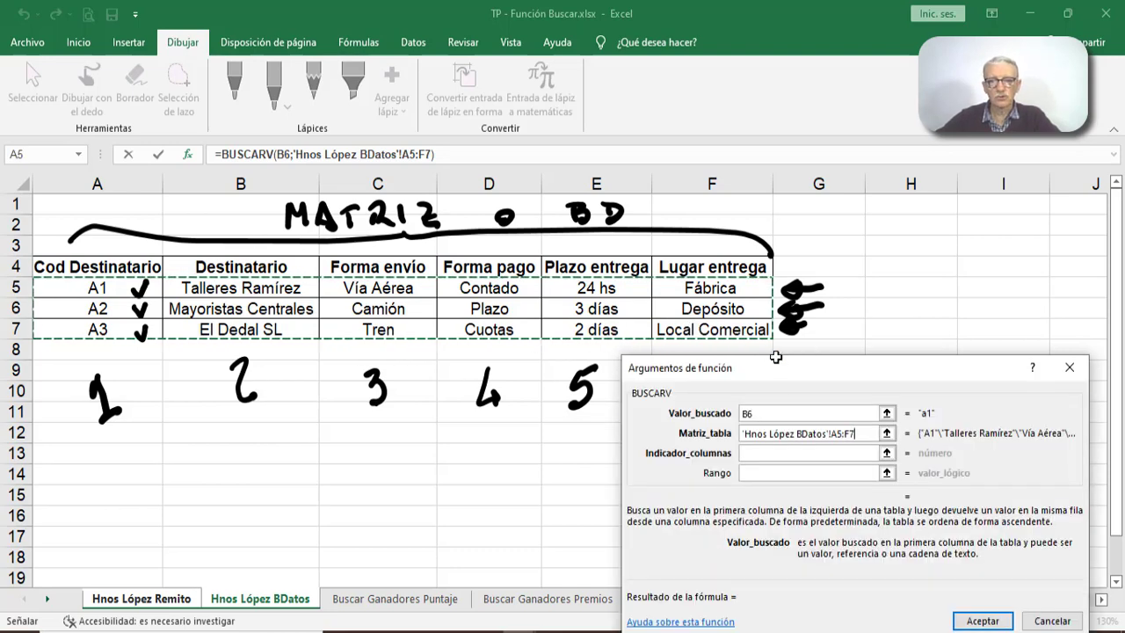
{"action": "left_click_drag", "start_coordinate": [779, 367], "coordinate": [779, 189]}
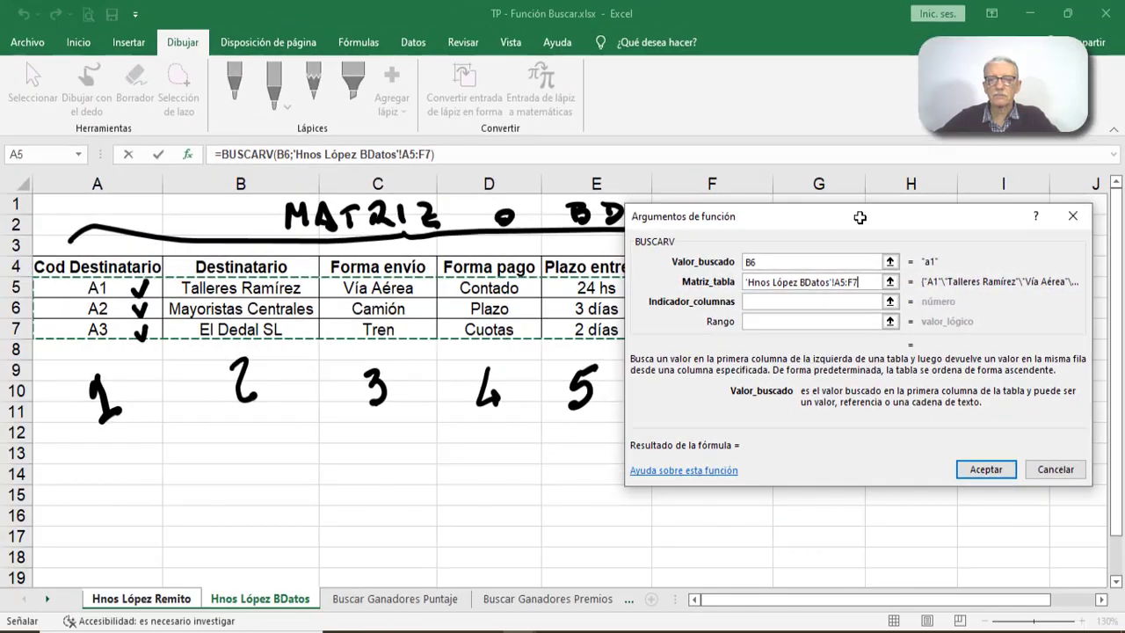
{"action": "left_click_drag", "start_coordinate": [860, 217], "coordinate": [794, 356]}
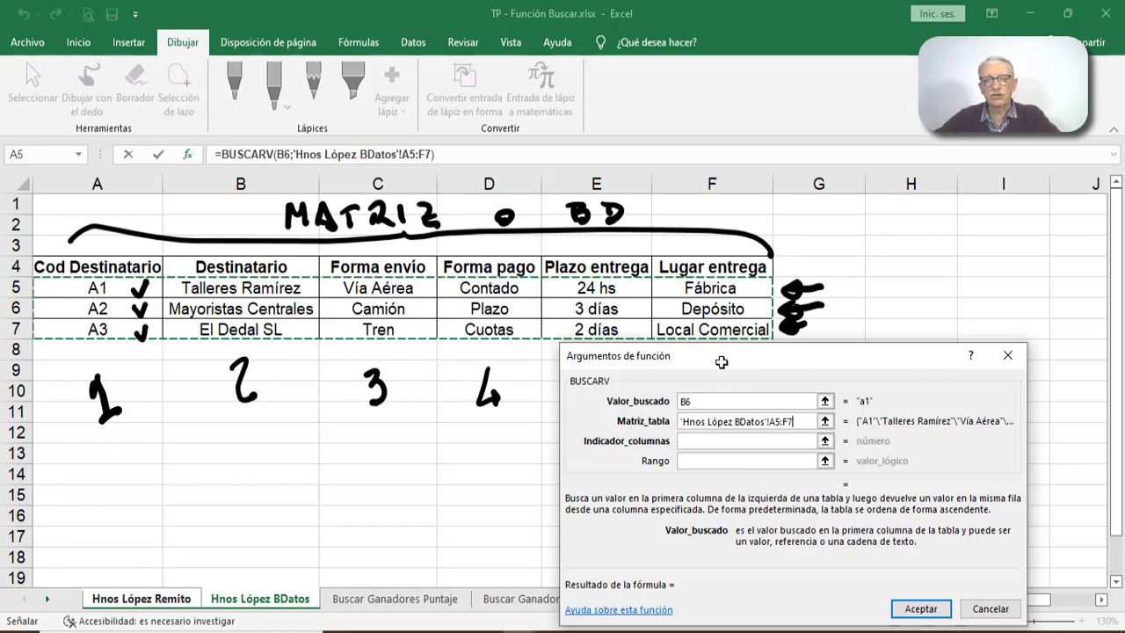
{"action": "left_click_drag", "start_coordinate": [721, 355], "coordinate": [626, 437]}
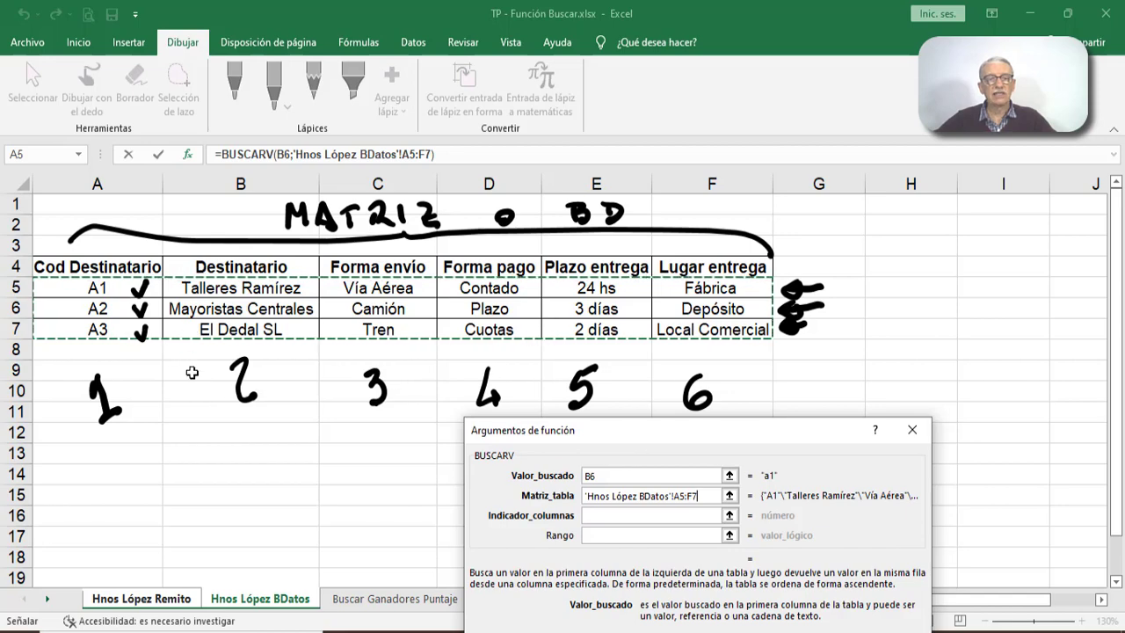
{"action": "left_click_drag", "start_coordinate": [607, 427], "coordinate": [621, 263]}
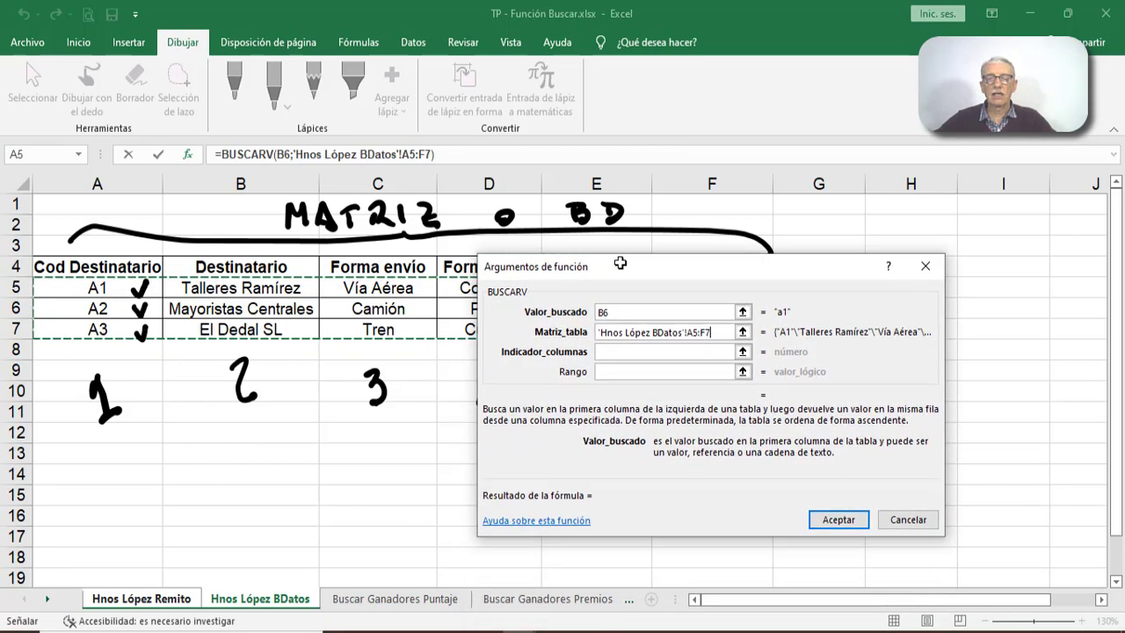
- Complete the BUSCARV formula in D6 with Indicador_columnas 2 and Rango falso for an exact match
{"action": "left_click", "coordinate": [621, 352]}
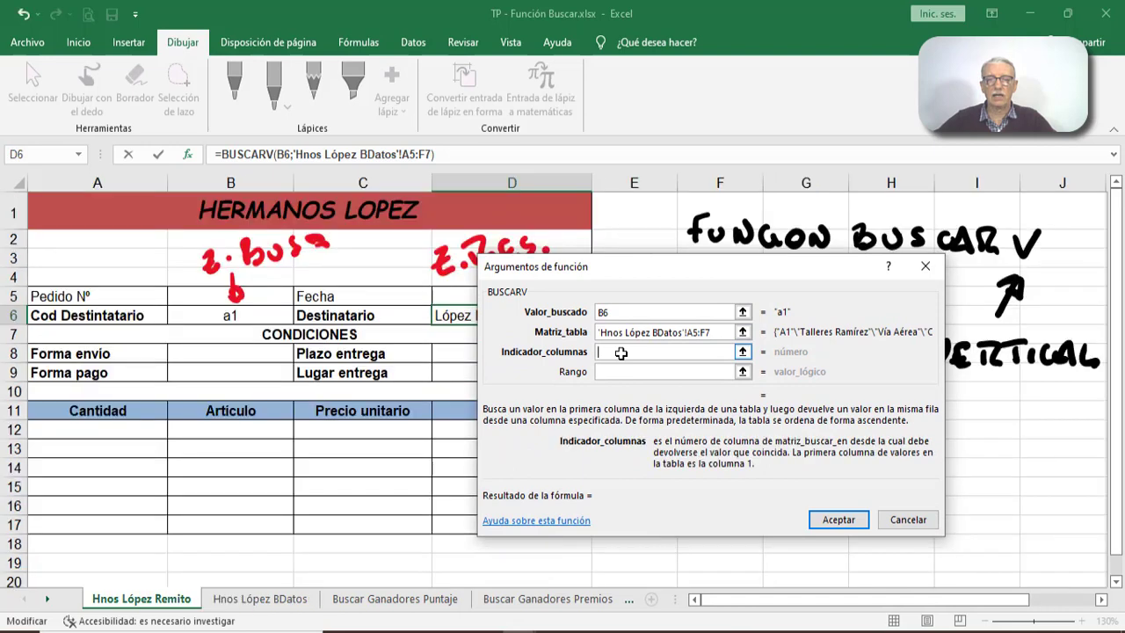
{"action": "left_click_drag", "start_coordinate": [670, 264], "coordinate": [816, 294]}
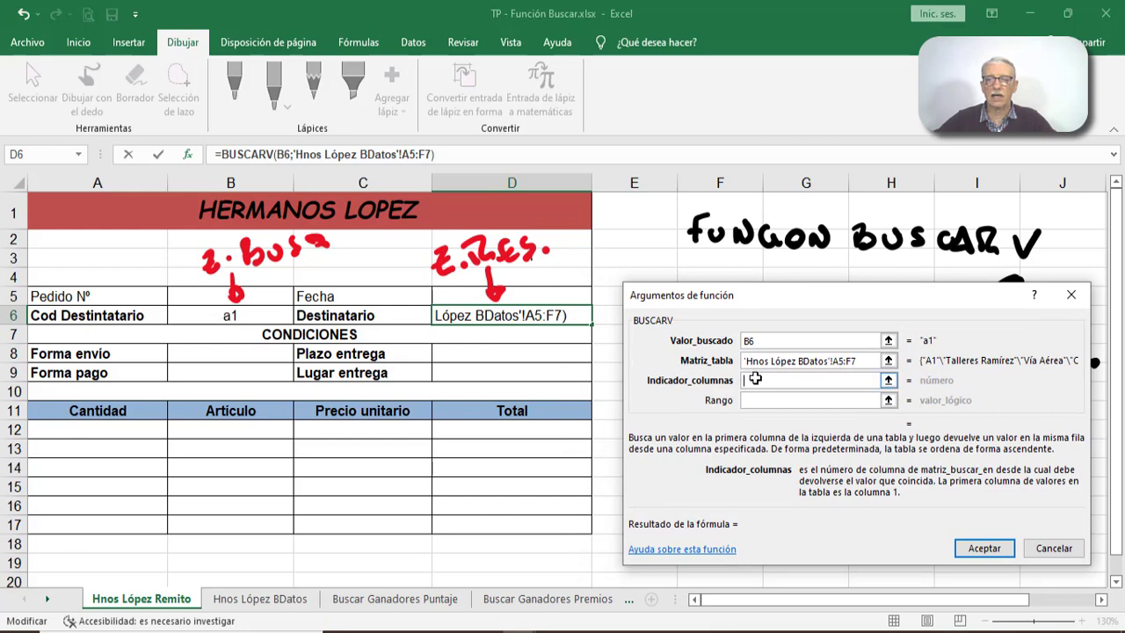
{"action": "type", "text": "2"}
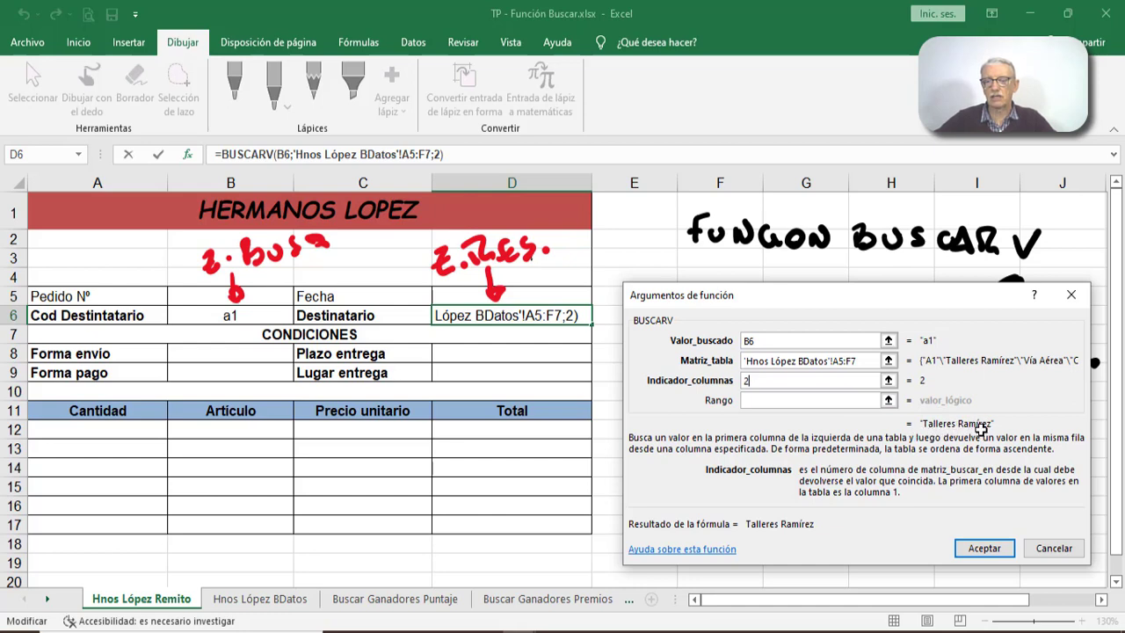
{"action": "left_click", "coordinate": [787, 400]}
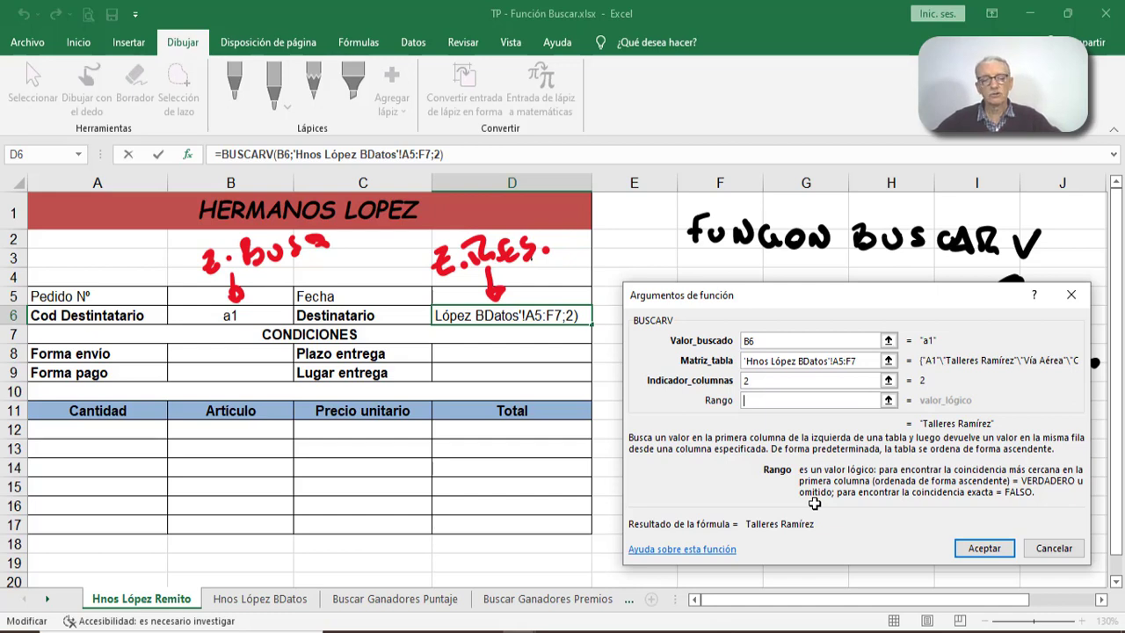
{"action": "type", "text": "fal"}
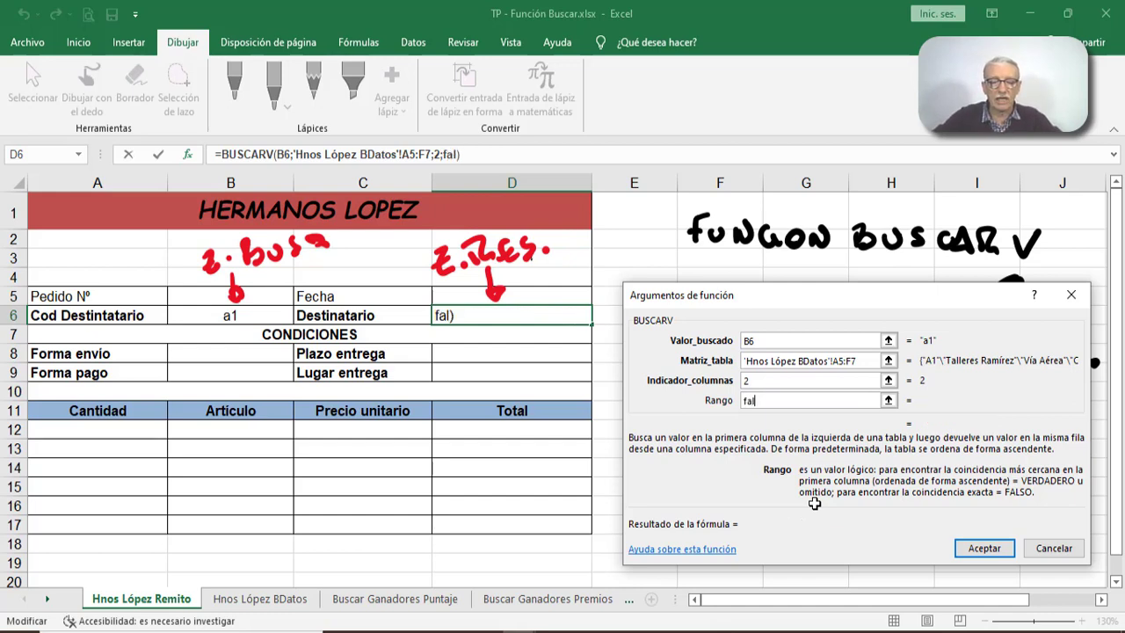
{"action": "type", "text": "so"}
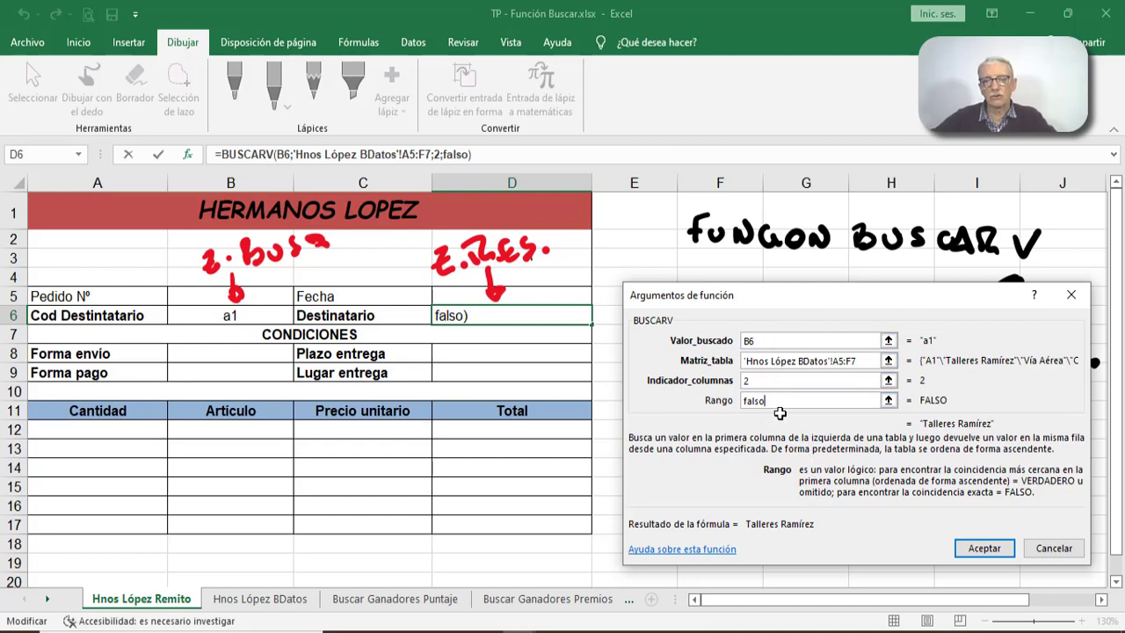
{"action": "left_click", "coordinate": [984, 548]}
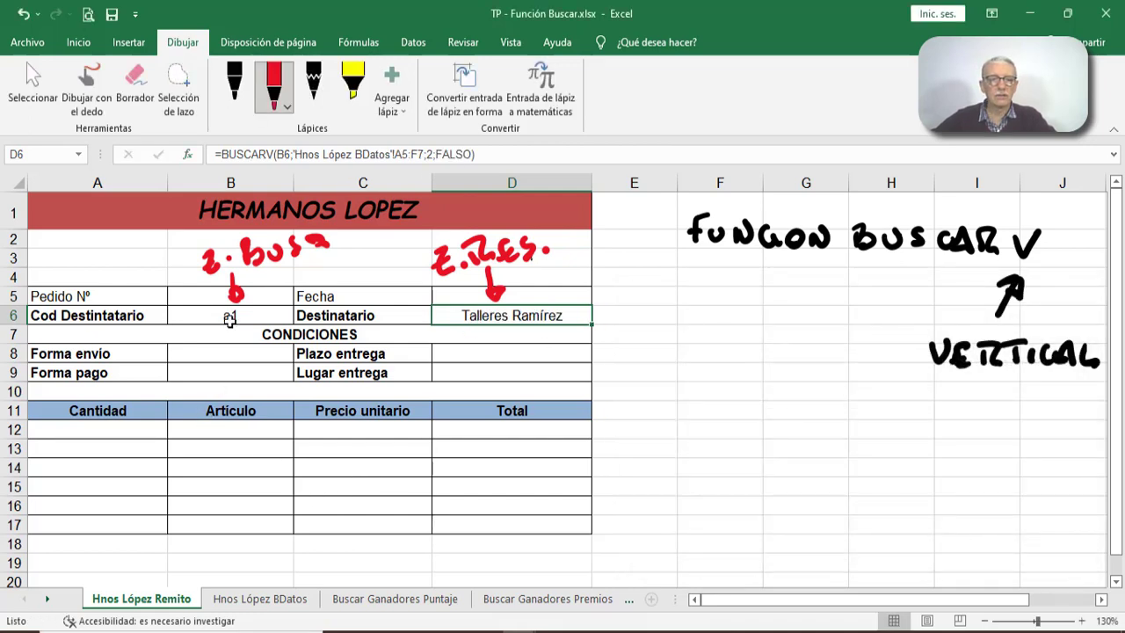
- Highlight recipient A1's row 5 on the Hnos López BDatos sheet to compare it with the lookup, returning to the order form
{"action": "left_click", "coordinate": [235, 598]}
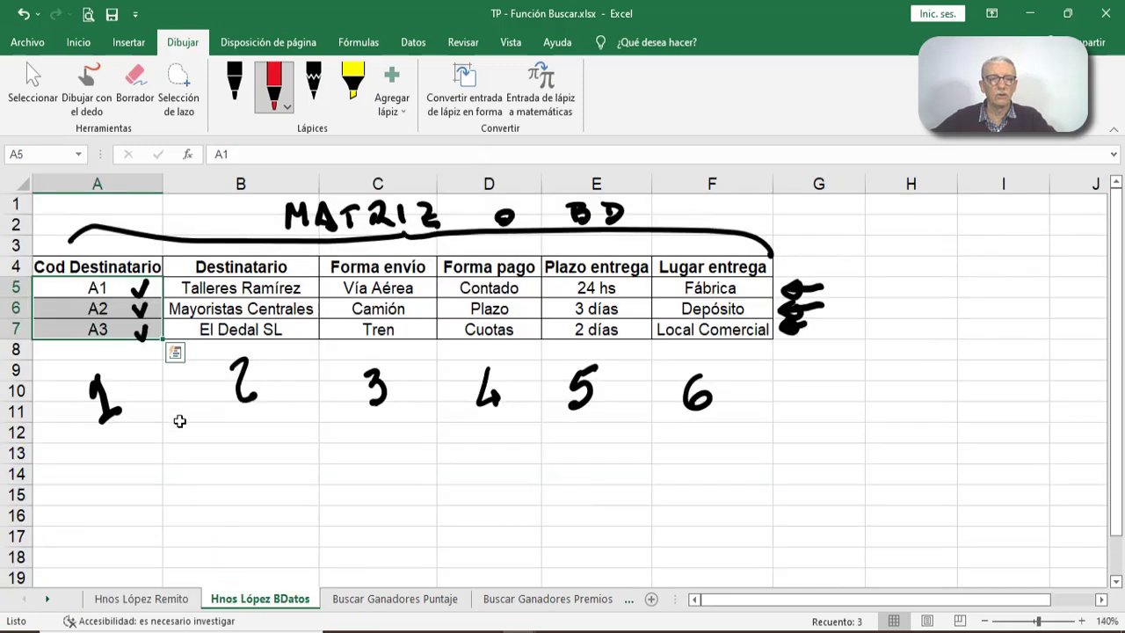
{"action": "left_click", "coordinate": [115, 290]}
{"action": "left_click", "coordinate": [15, 288]}
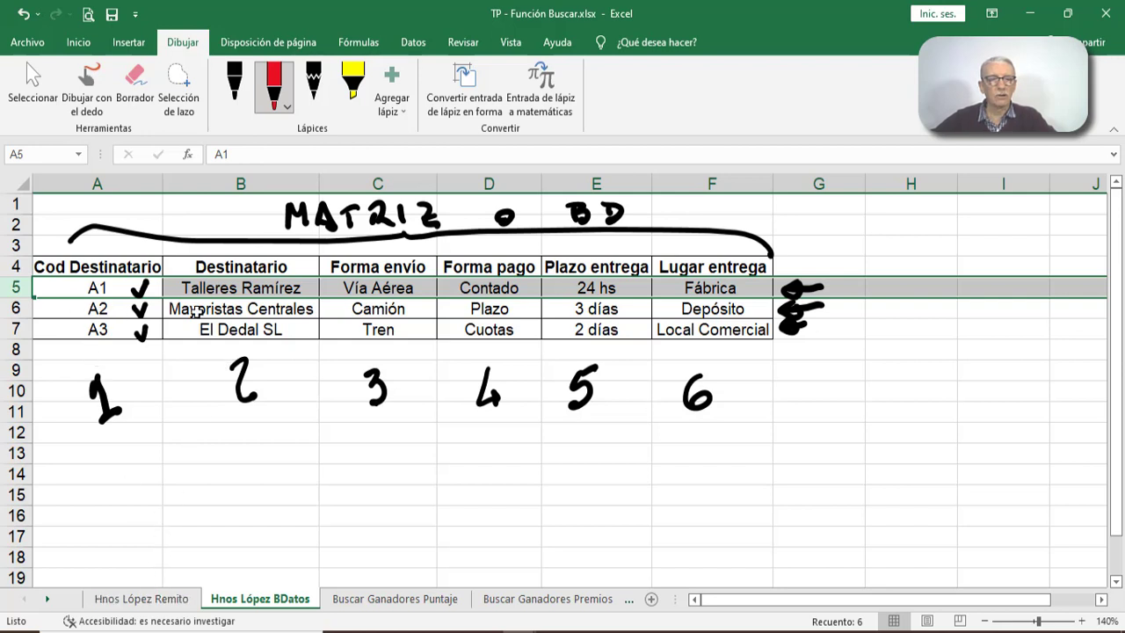
{"action": "left_click", "coordinate": [157, 599]}
- Test the Destinatario lookup with recipient code a2 in B6, and clear the code again
{"action": "left_click", "coordinate": [221, 315]}
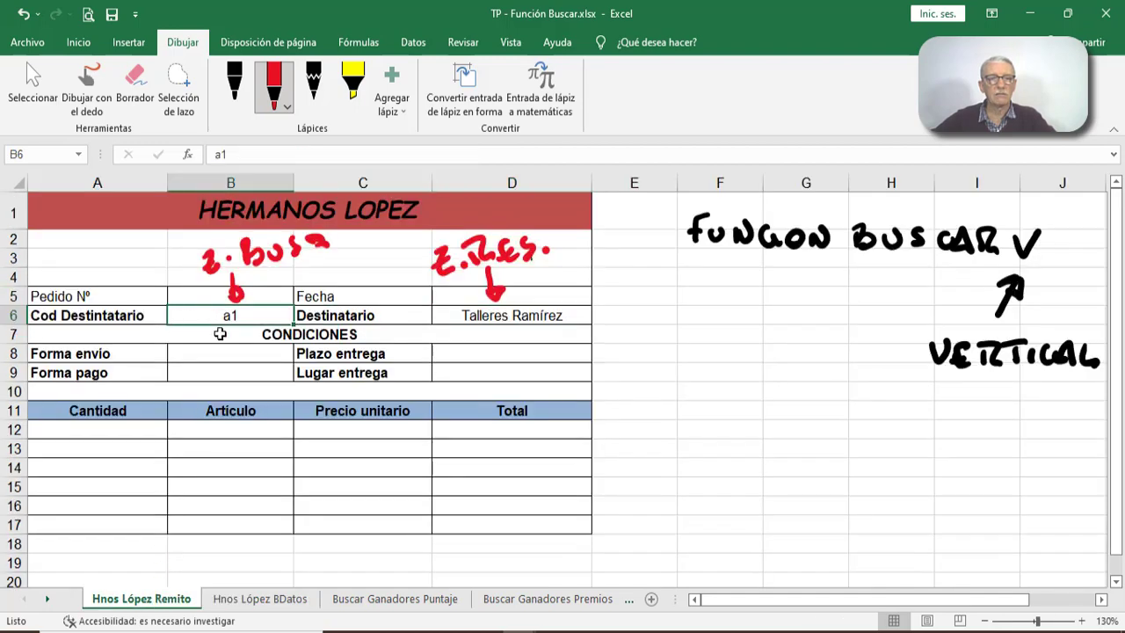
{"action": "type", "text": "a"}
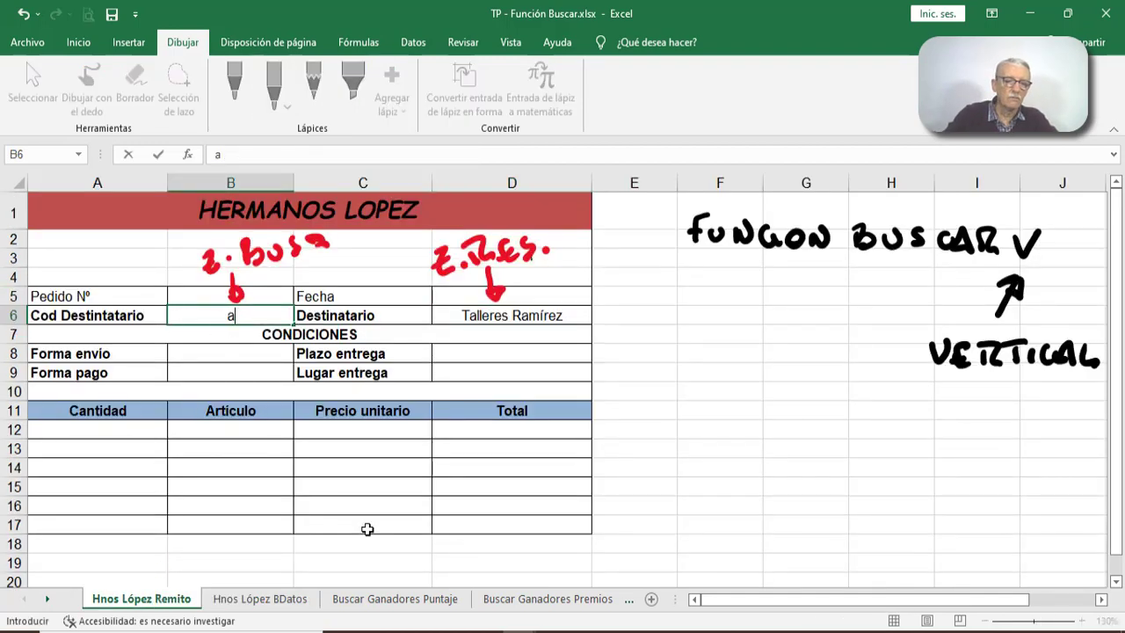
{"action": "type", "text": "2"}
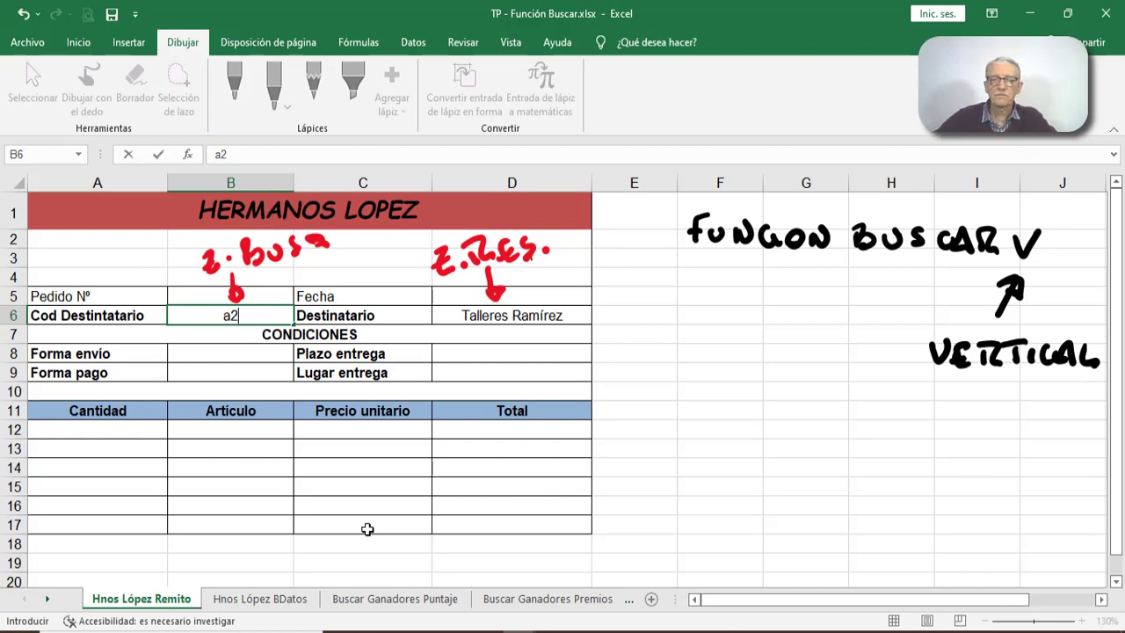
{"action": "key", "text": "Return"}
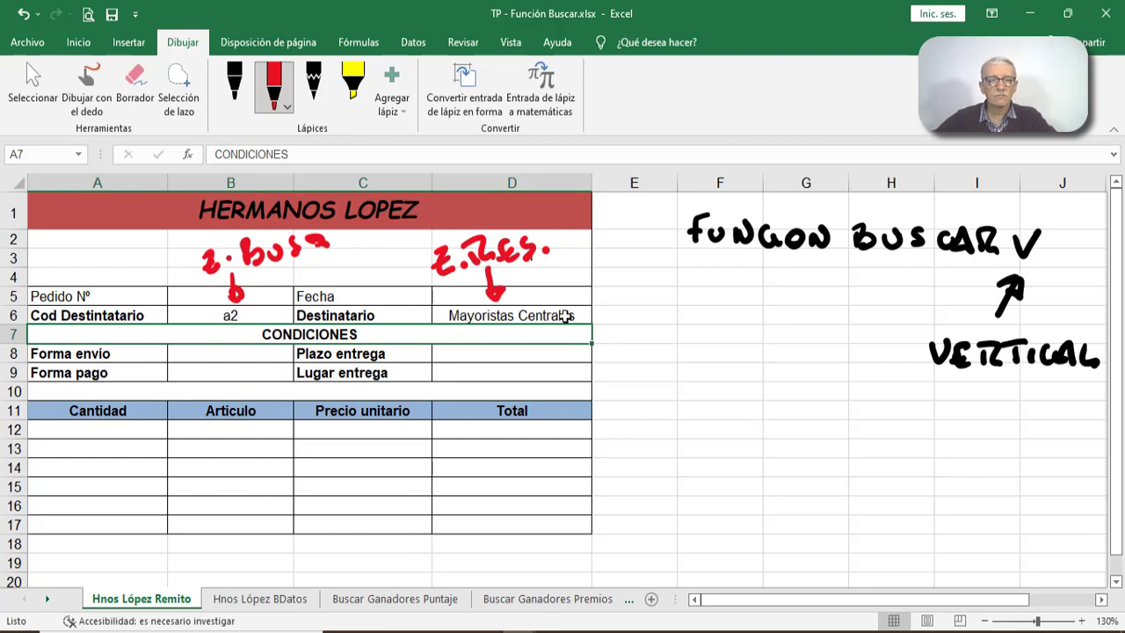
{"action": "left_click", "coordinate": [249, 315]}
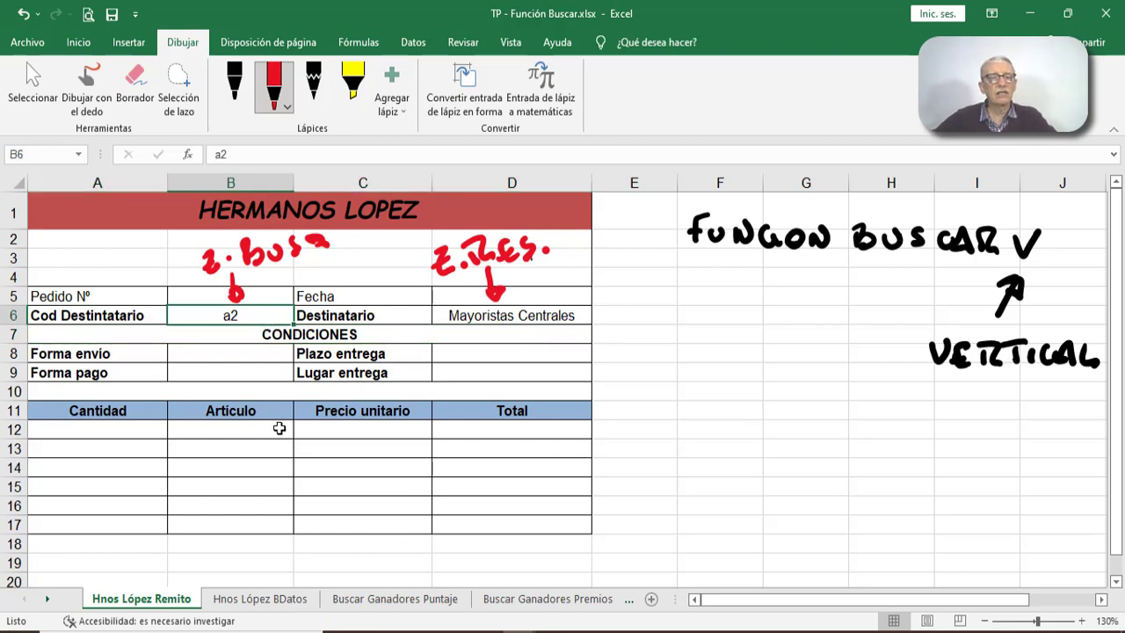
{"action": "key", "text": "Delete"}
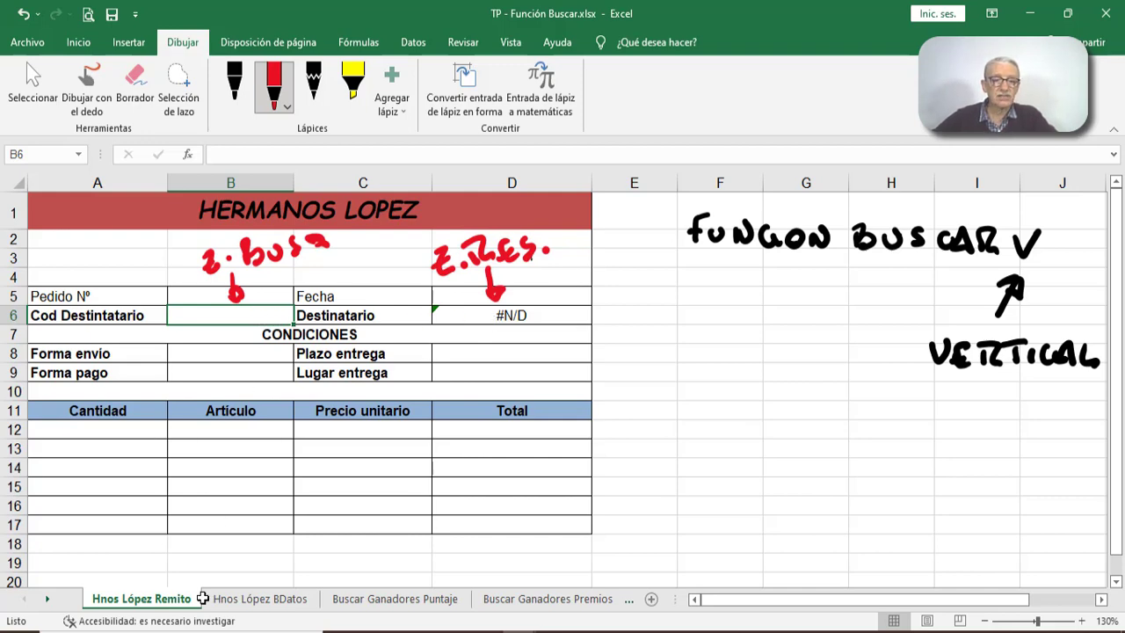
- Check the codes on the Hnos López BDatos sheet and test the lookup with the unlisted code a5 in B6
{"action": "left_click", "coordinate": [236, 598]}
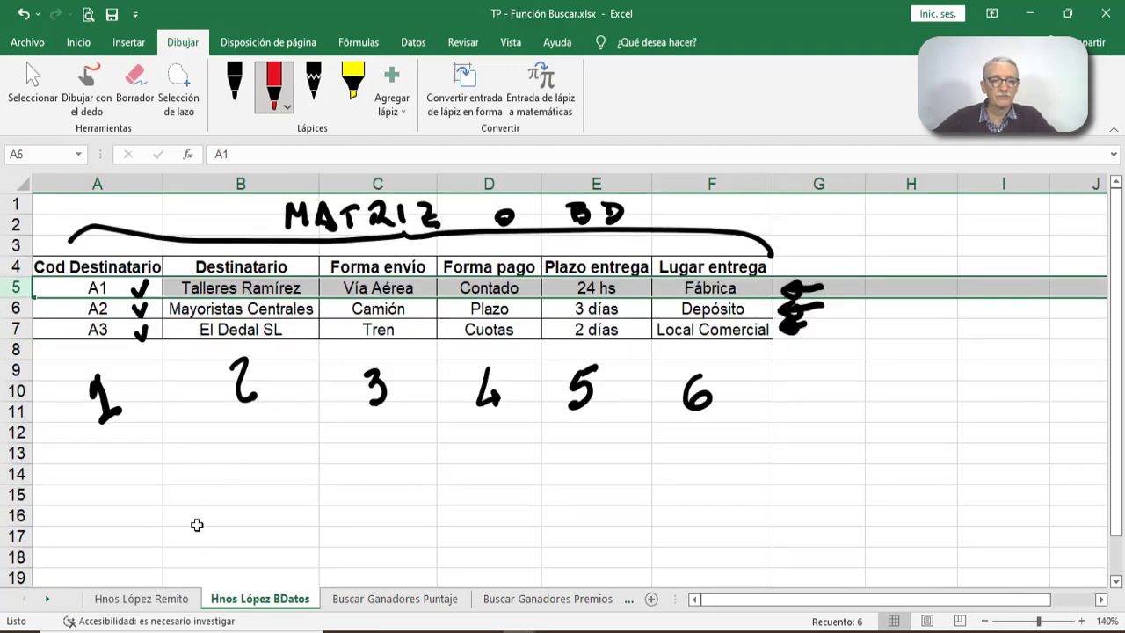
{"action": "left_click", "coordinate": [168, 598]}
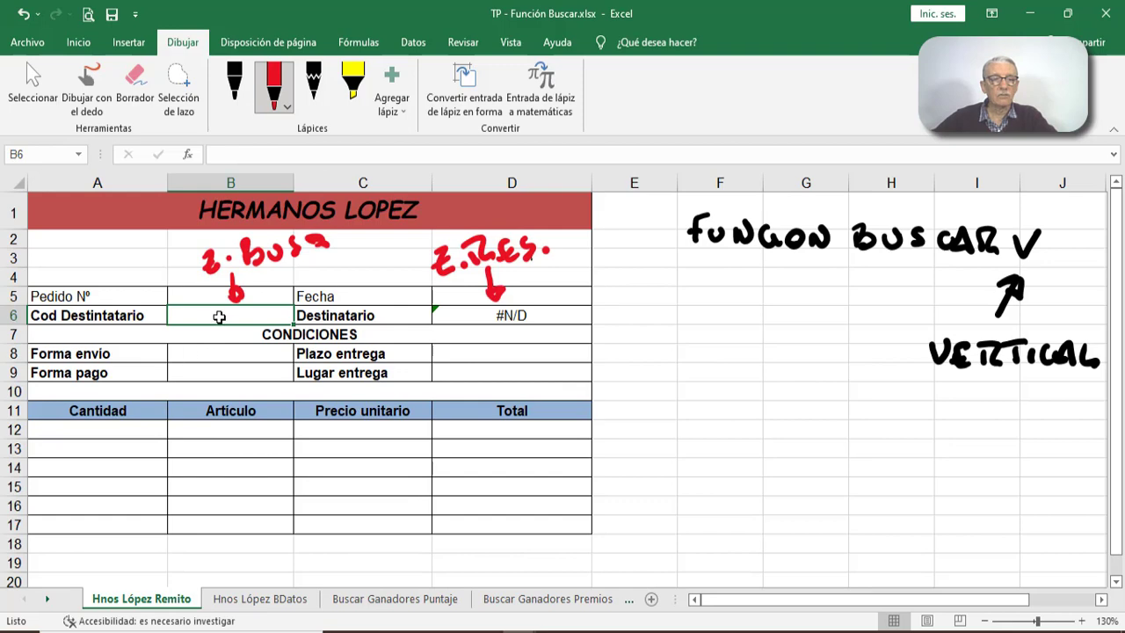
{"action": "type", "text": "a"}
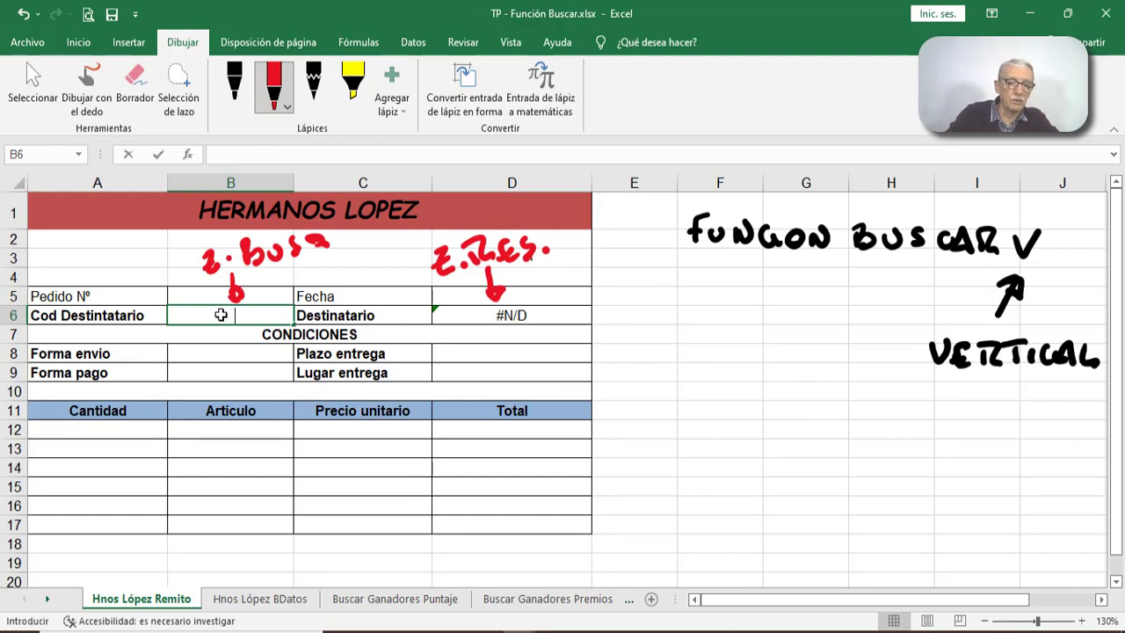
{"action": "type", "text": "5"}
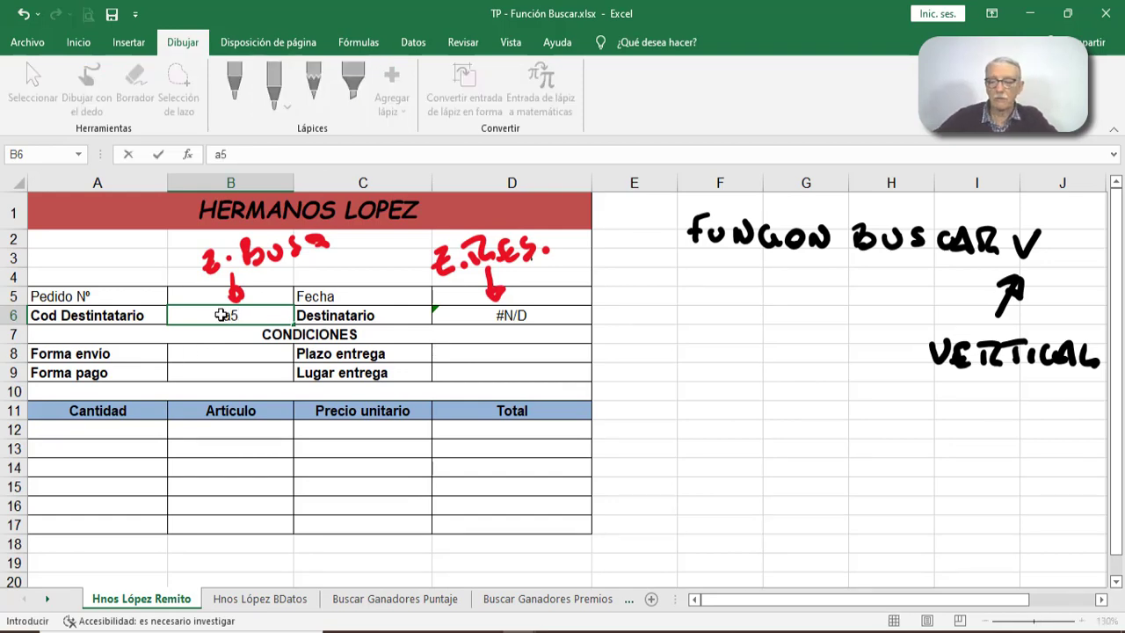
{"action": "key", "text": "Return"}
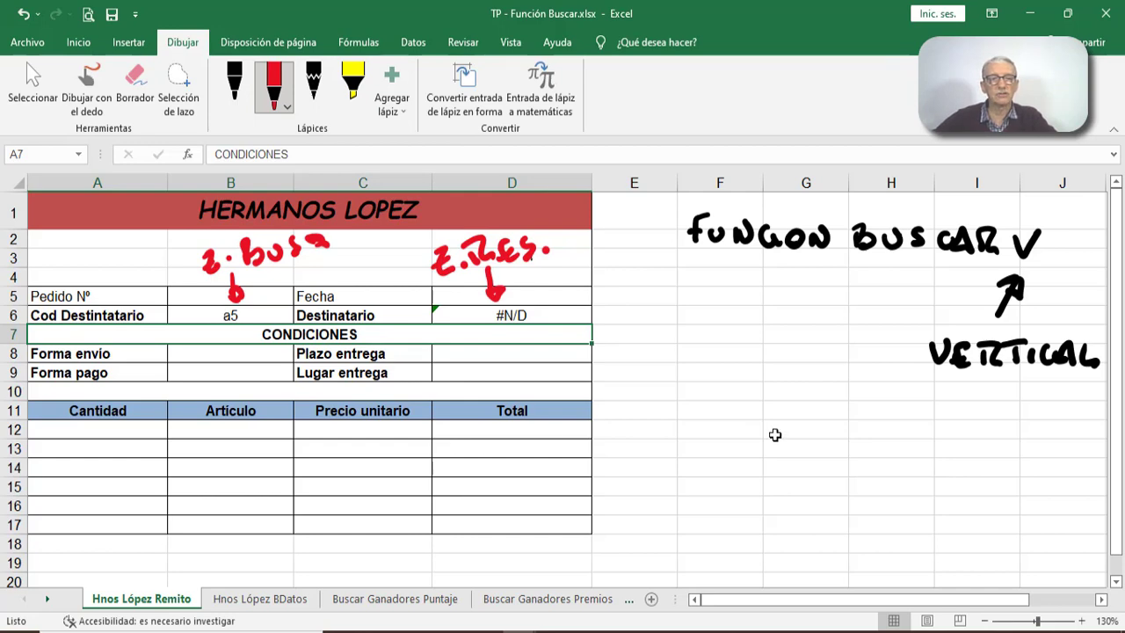
- Test the lookup with the nonexistent code g67 in B6 and inspect the Destinatario cell D6
{"action": "left_click", "coordinate": [244, 315]}
{"action": "type", "text": "g"}
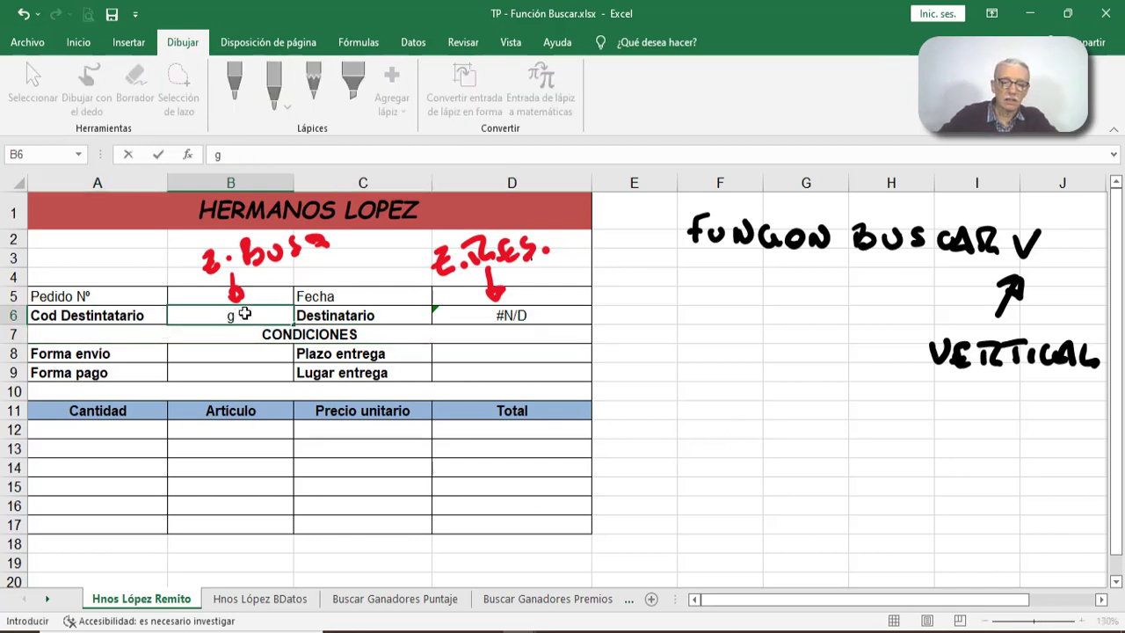
{"action": "type", "text": "67"}
{"action": "key", "text": "Return"}
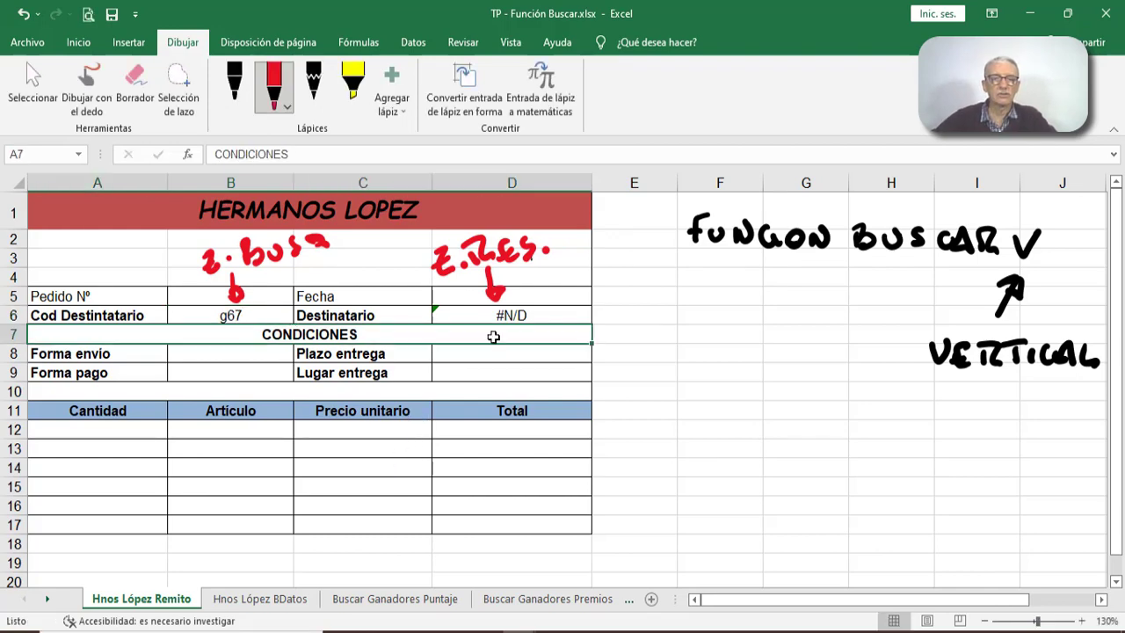
{"action": "left_click", "coordinate": [539, 317]}
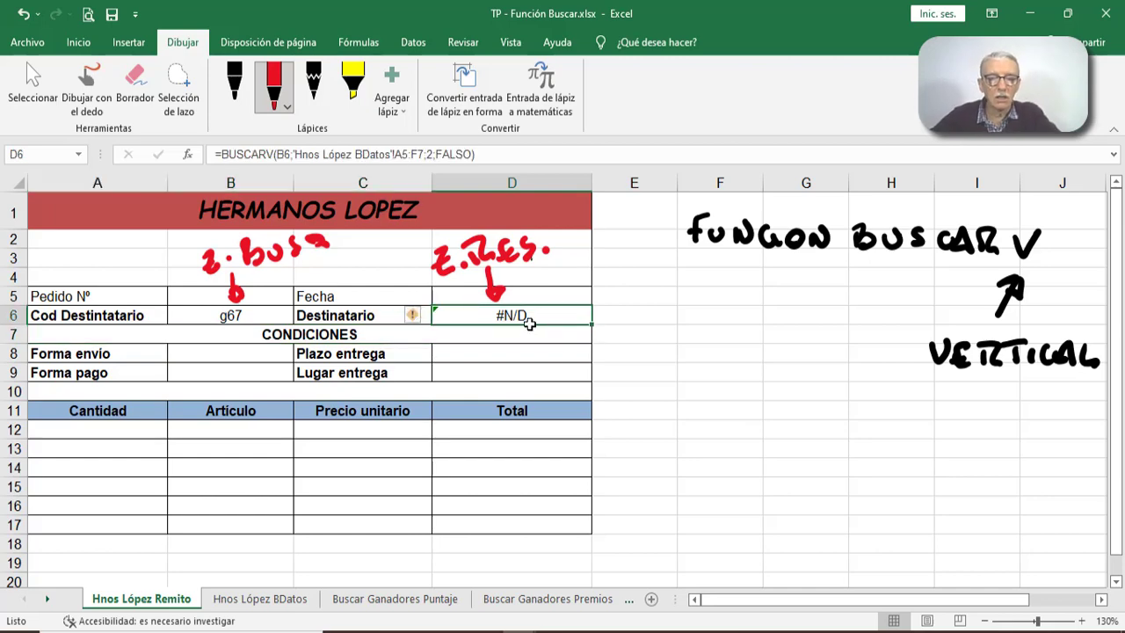
- Set the recipient code in B6 to a3
{"action": "left_click", "coordinate": [265, 306]}
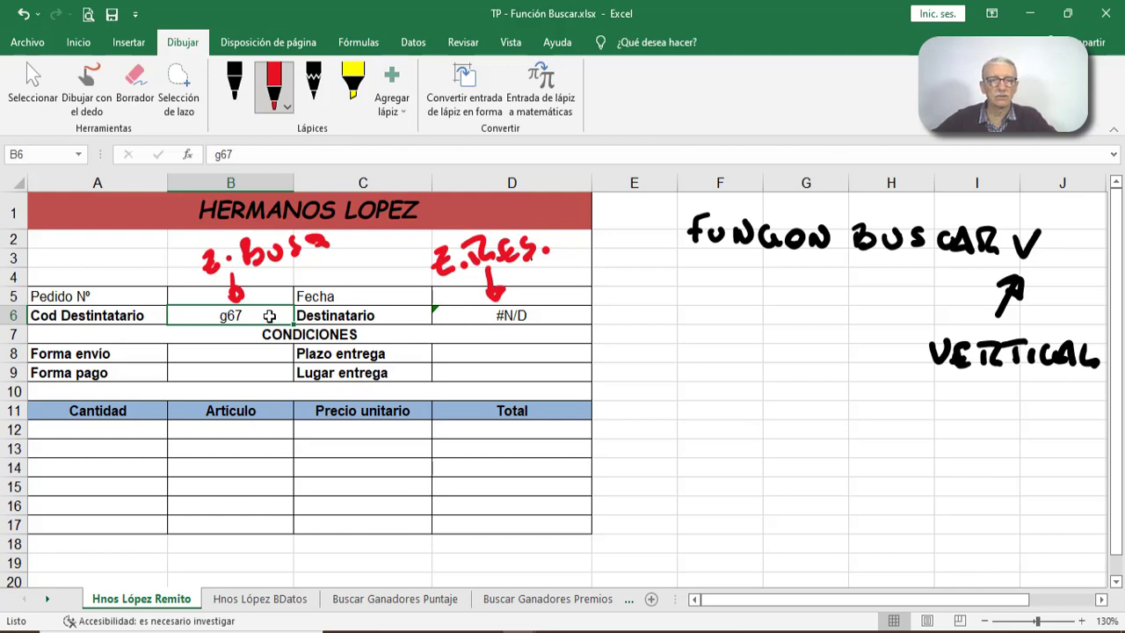
{"action": "type", "text": "a3"}
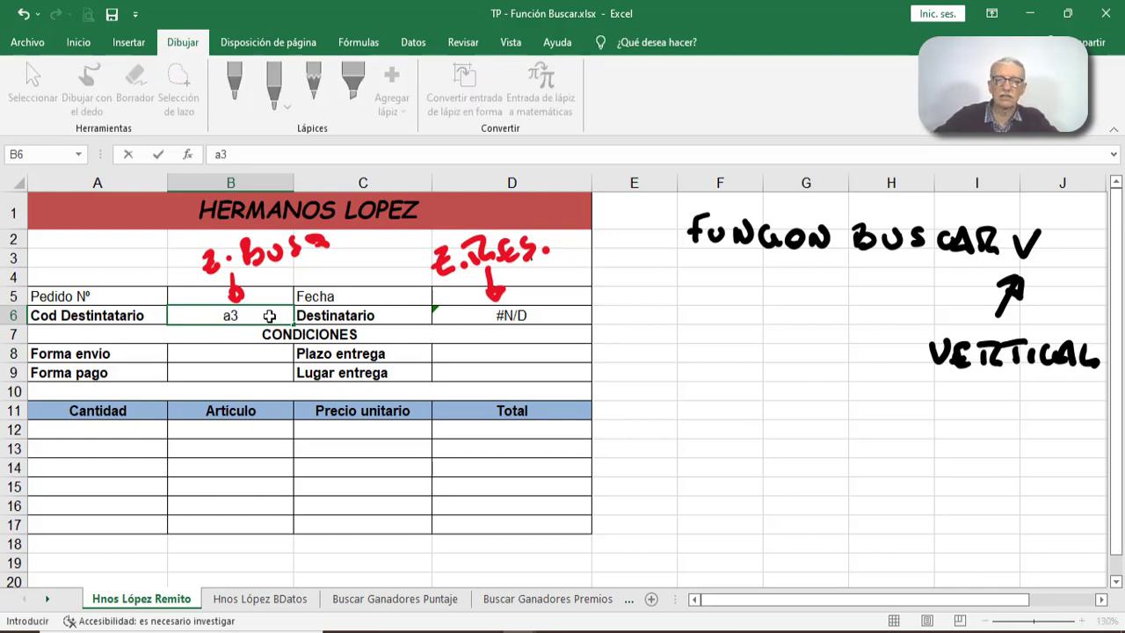
{"action": "key", "text": "Return"}
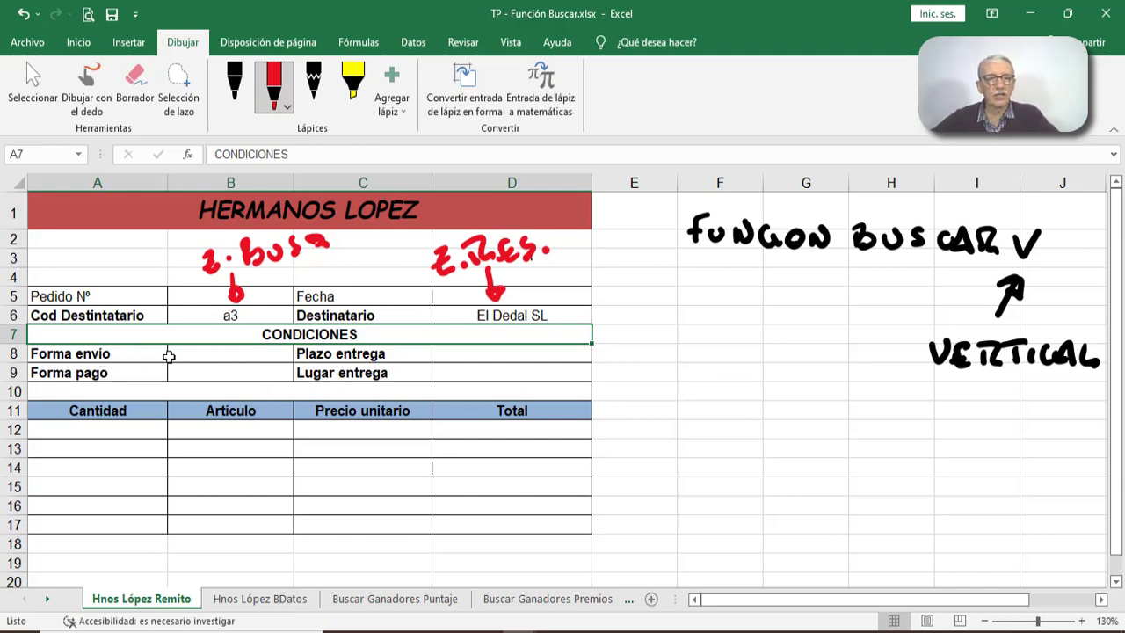
{"action": "left_click", "coordinate": [195, 354]}
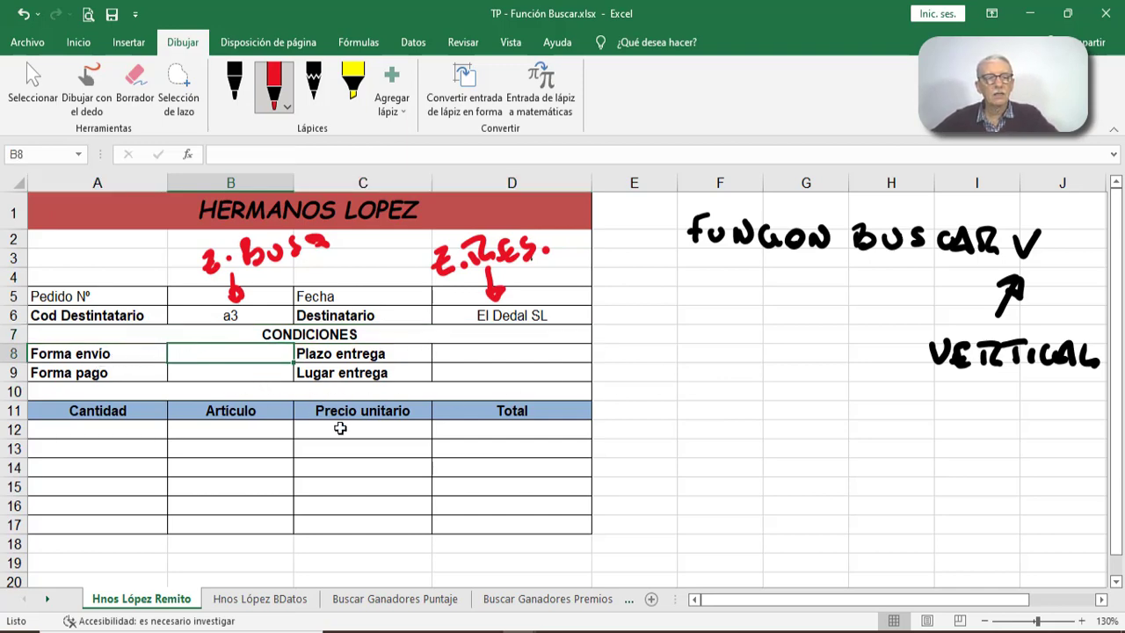
{"action": "left_click", "coordinate": [188, 155]}
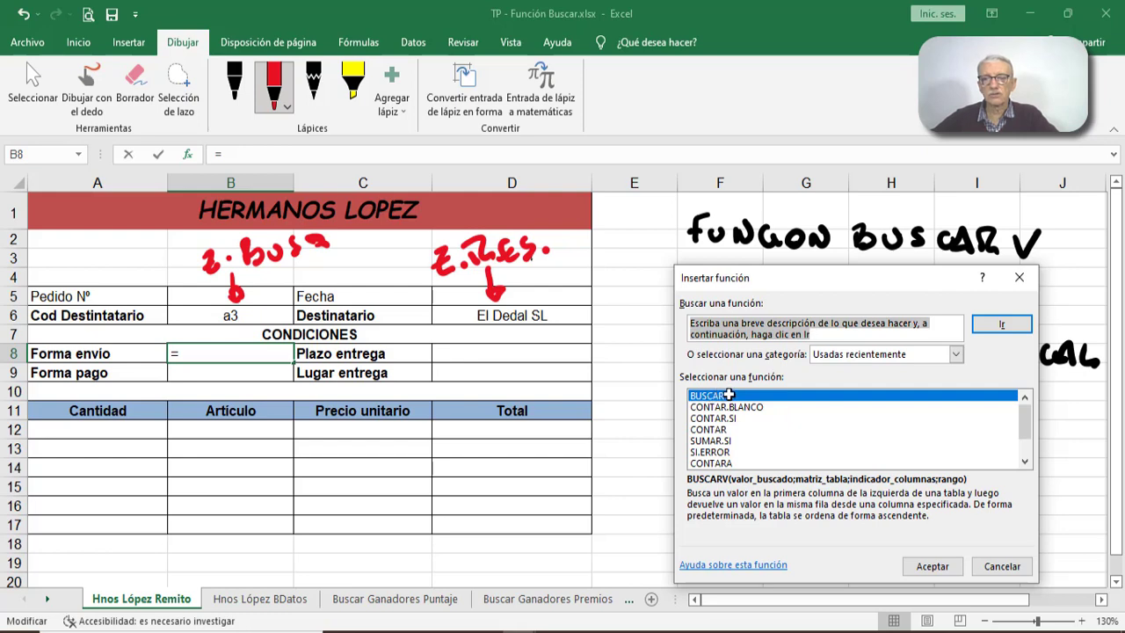
{"action": "left_click", "coordinate": [927, 567]}
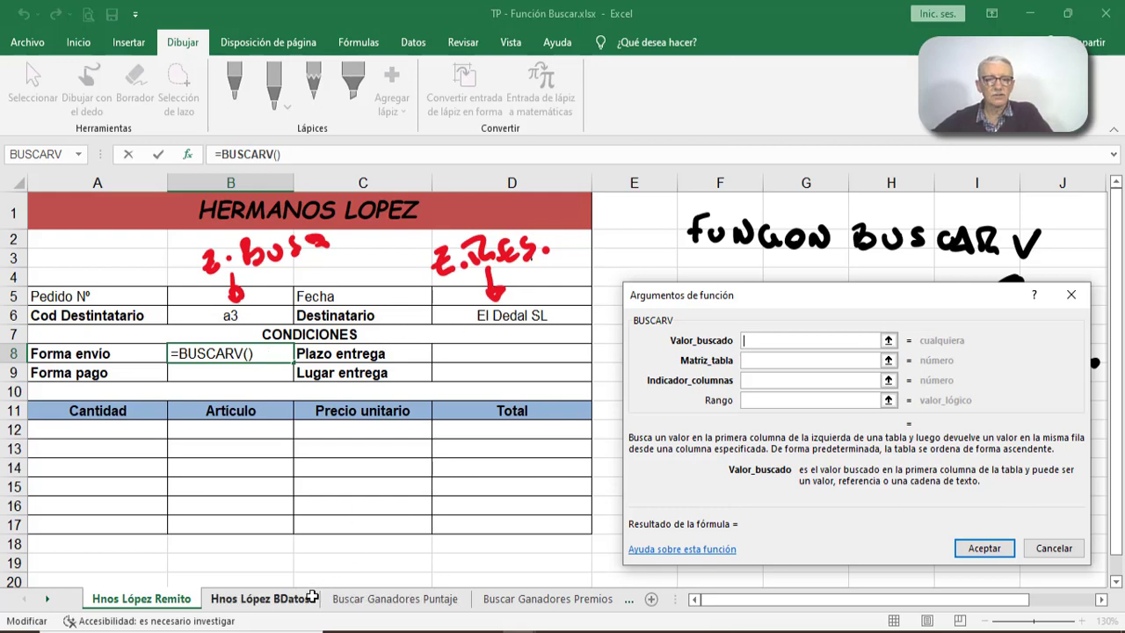
{"action": "left_click", "coordinate": [1054, 546]}
- Examine the recipient codes and the matching data in each row of the Hnos López BDatos table
{"action": "left_click", "coordinate": [260, 599]}
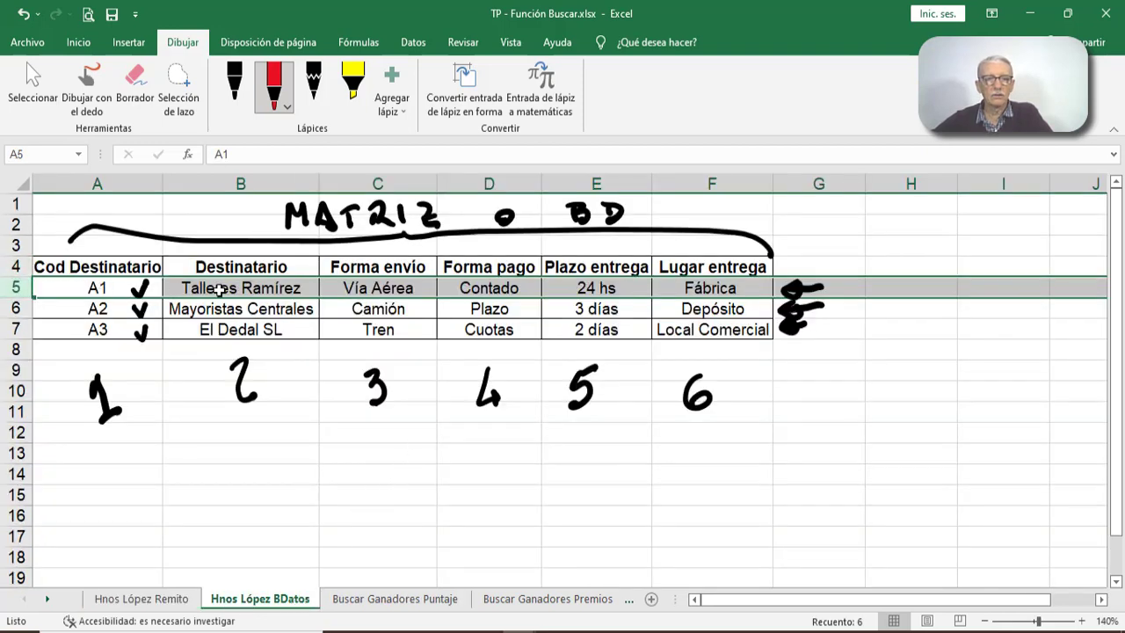
{"action": "left_click", "coordinate": [119, 287]}
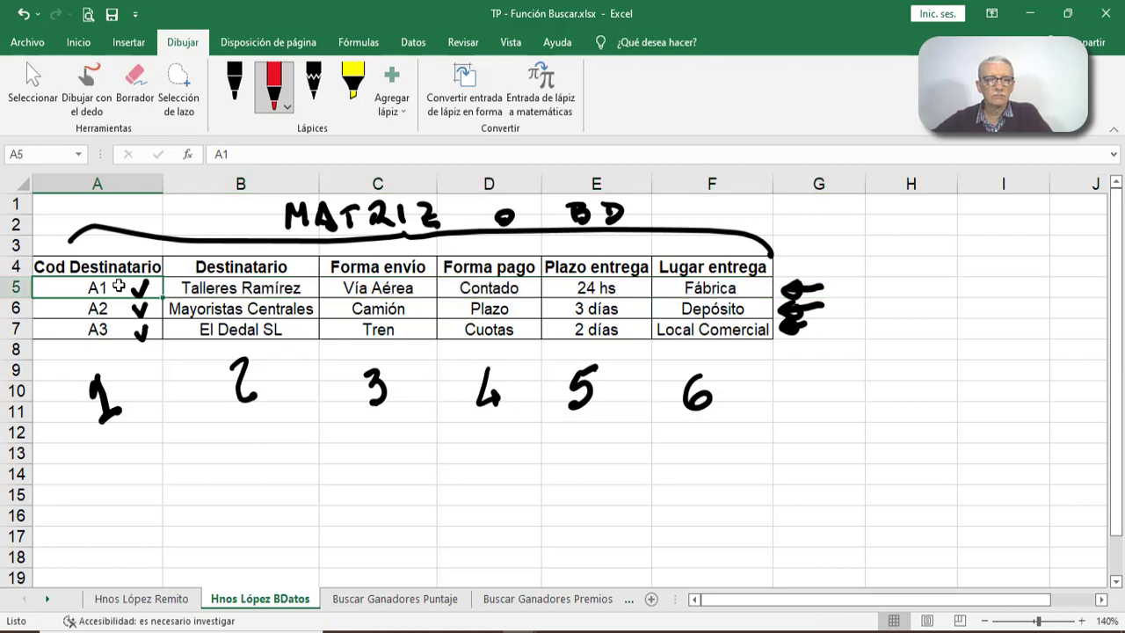
{"action": "left_click", "coordinate": [215, 287]}
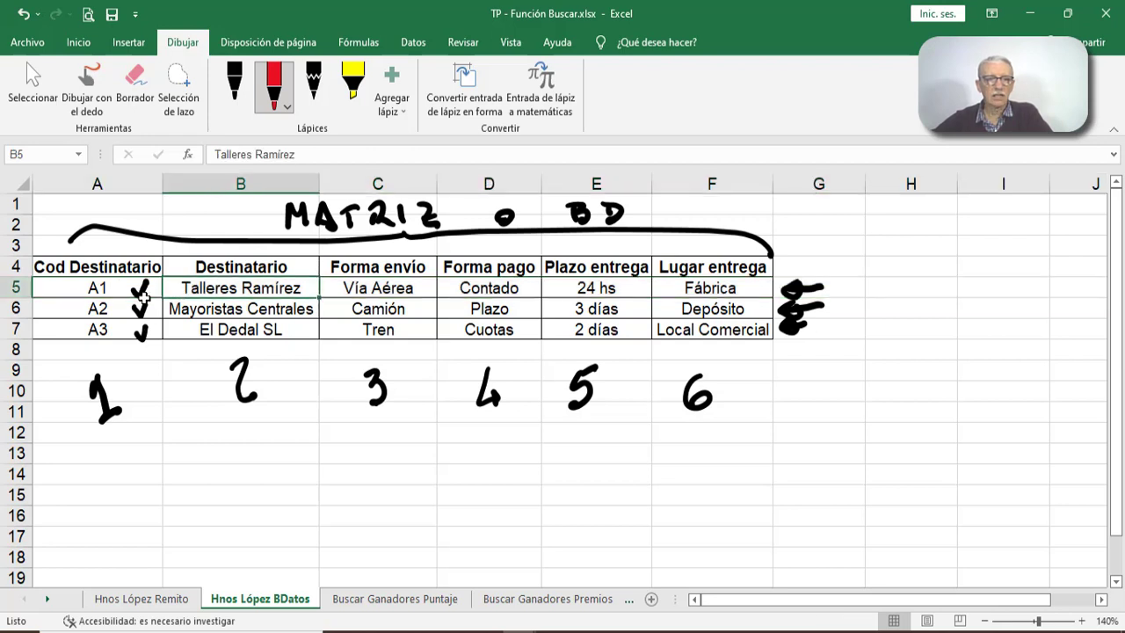
{"action": "left_click", "coordinate": [116, 292]}
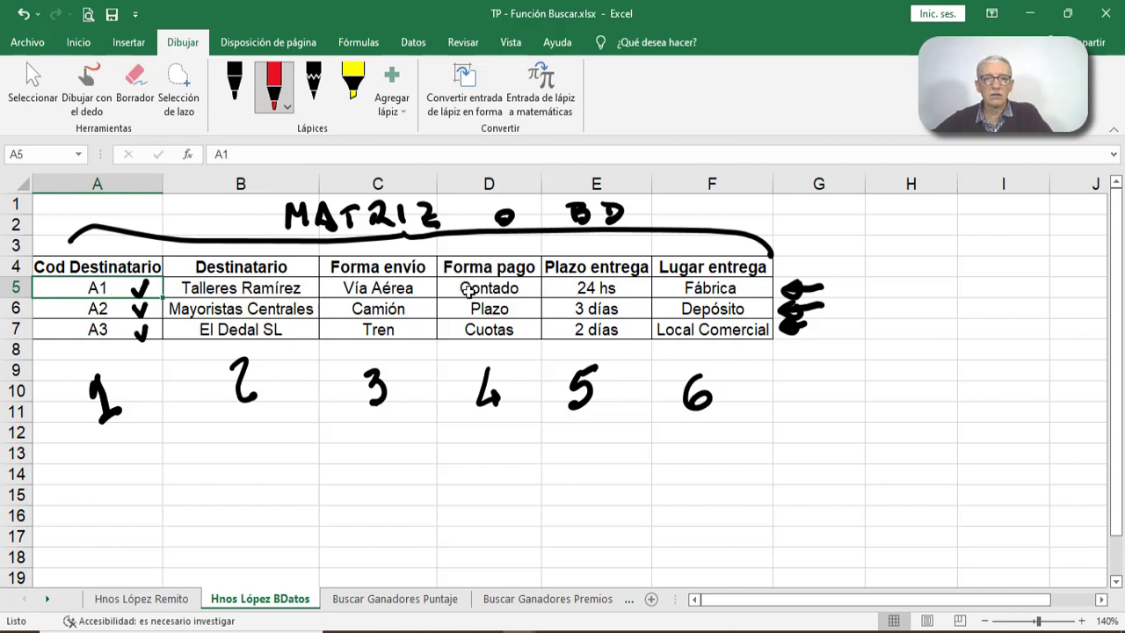
{"action": "left_click", "coordinate": [419, 292]}
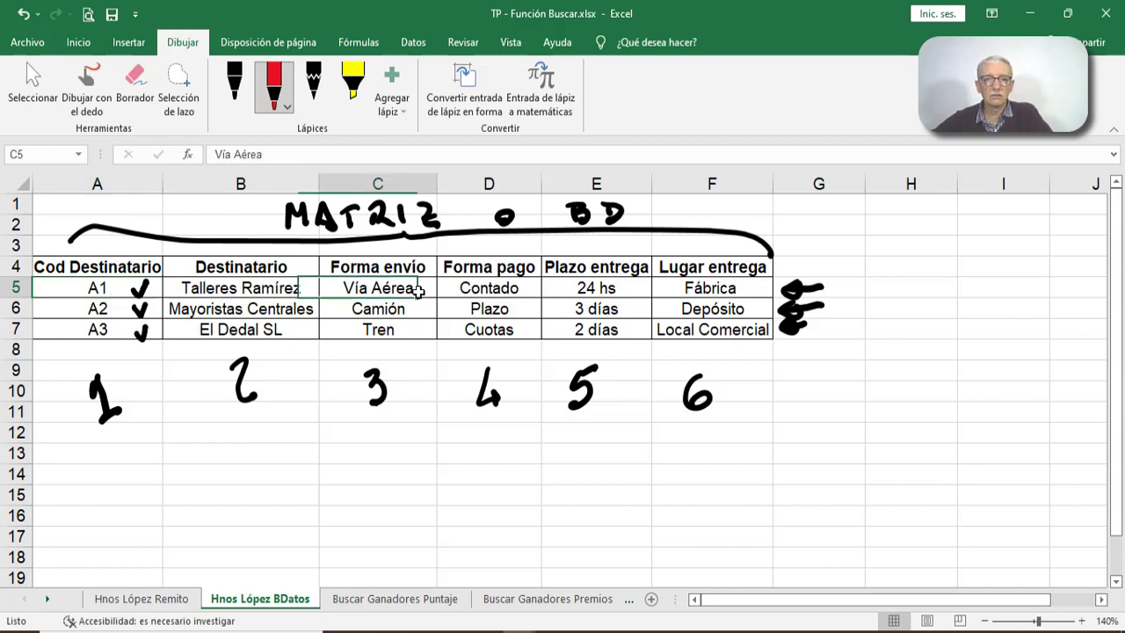
{"action": "left_click", "coordinate": [116, 287]}
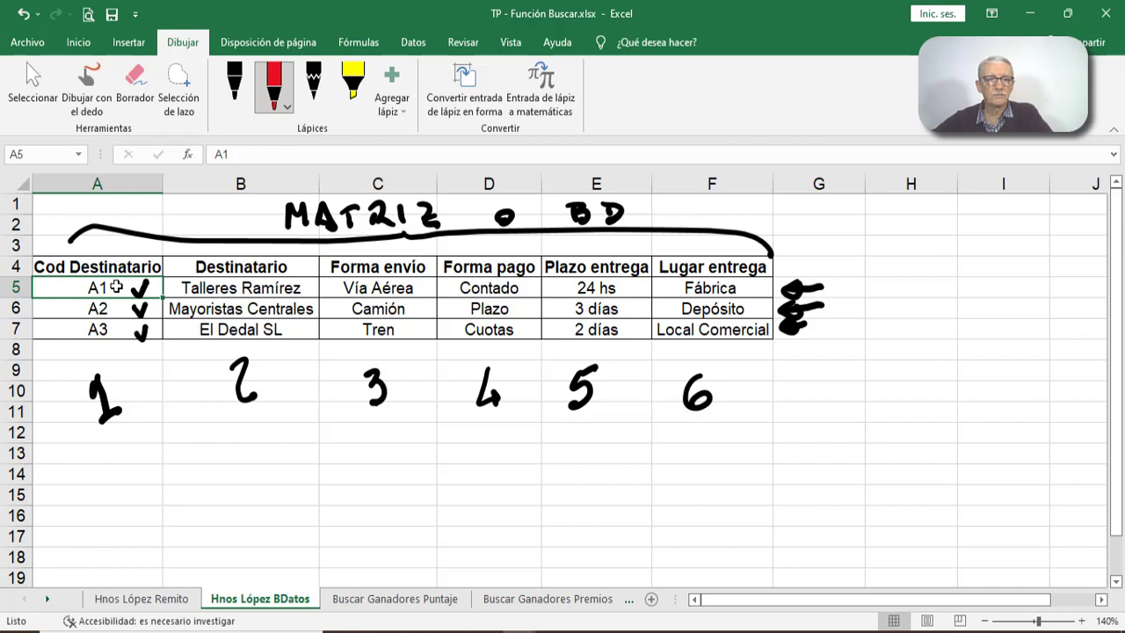
{"action": "left_click", "coordinate": [249, 331]}
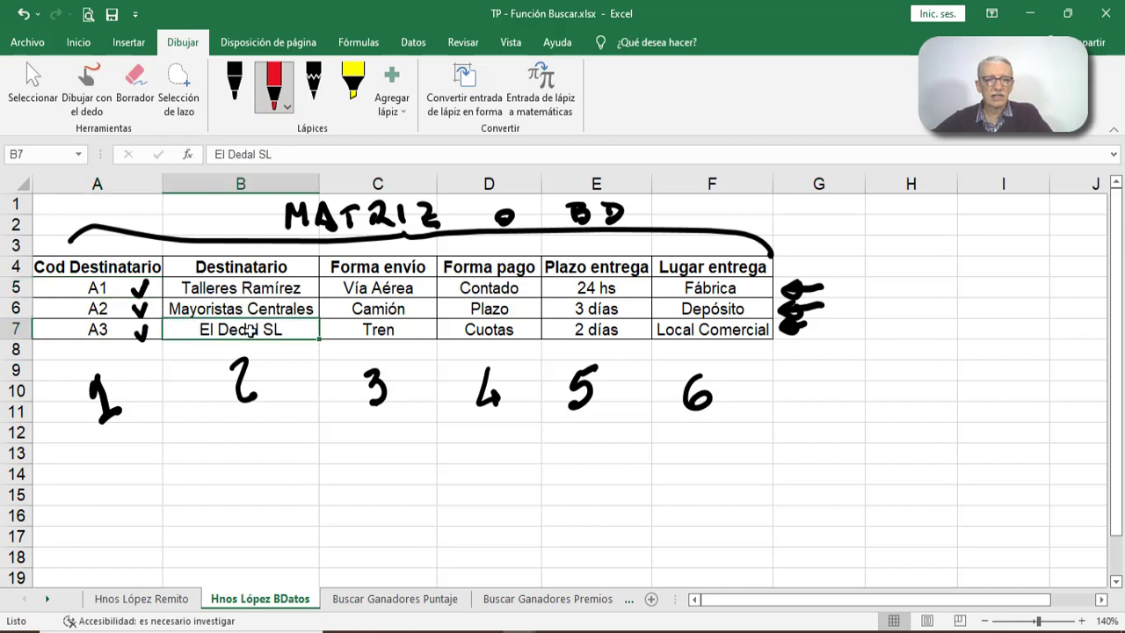
{"action": "left_click", "coordinate": [26, 328]}
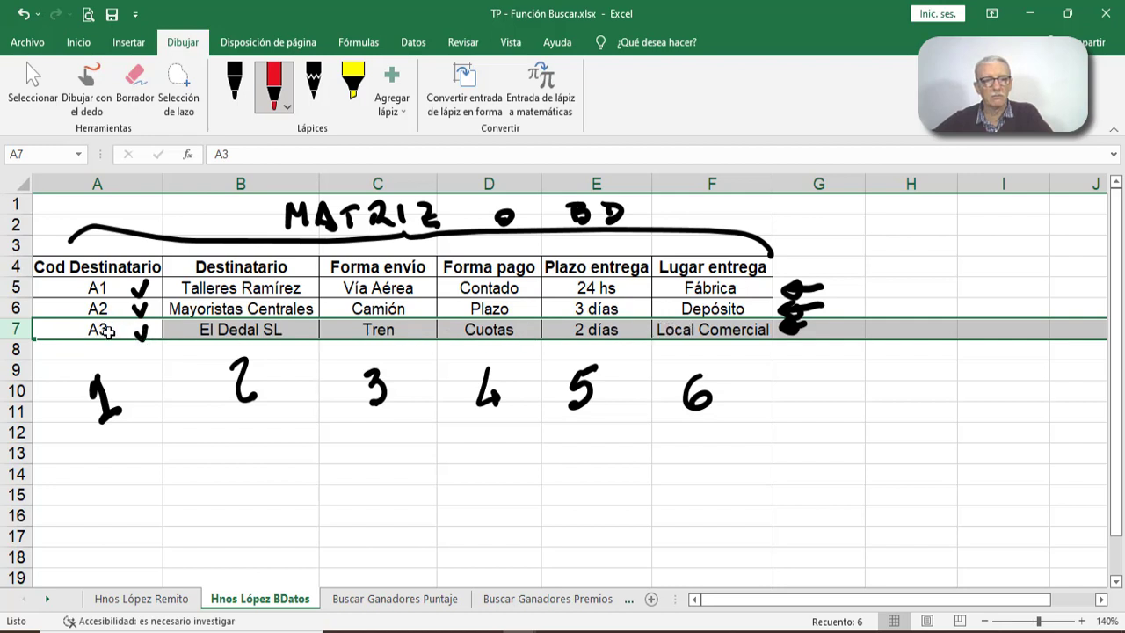
- Compare the recipient code in B6 of the Hnos López Remito form with its row on the Hnos López BDatos sheet
{"action": "left_click", "coordinate": [147, 599]}
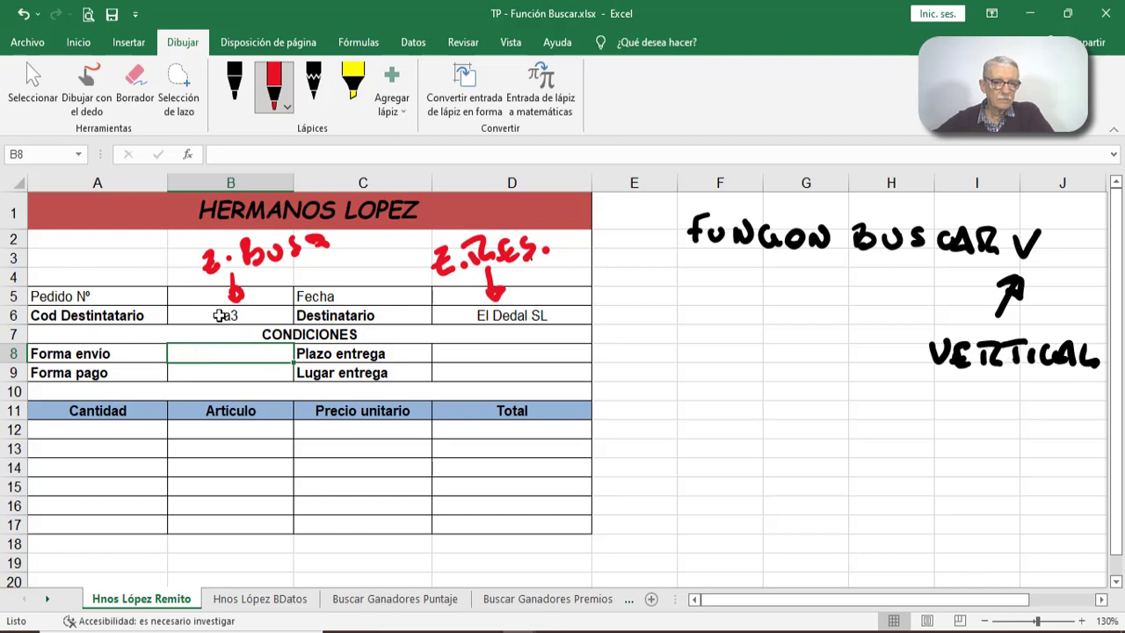
{"action": "left_click", "coordinate": [219, 316]}
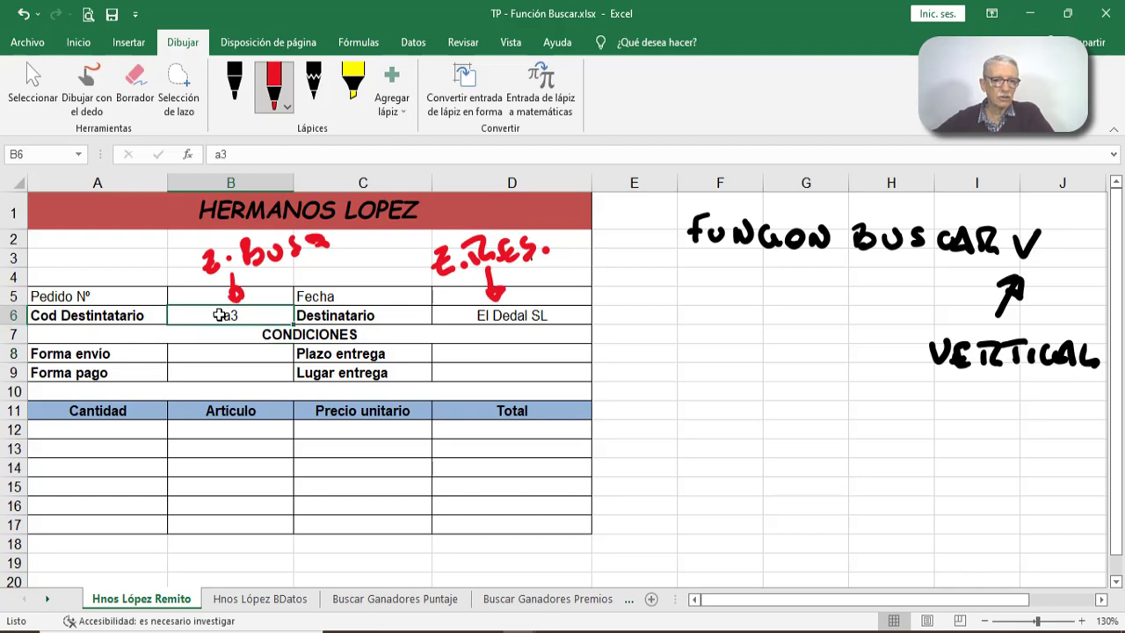
{"action": "left_click", "coordinate": [230, 601]}
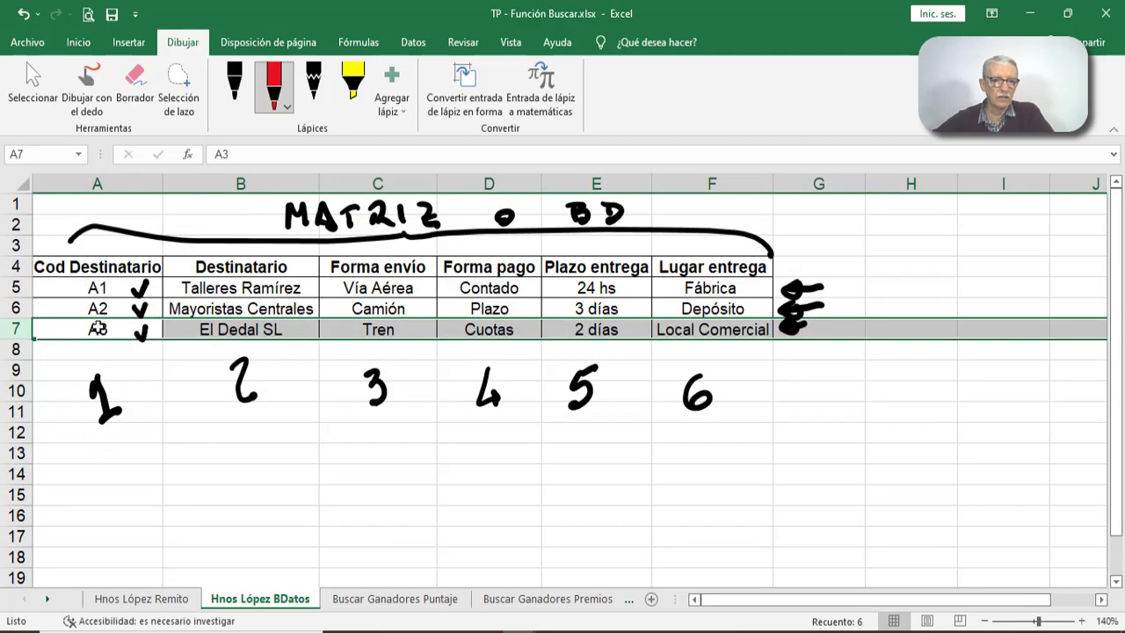
{"action": "left_click", "coordinate": [143, 597]}
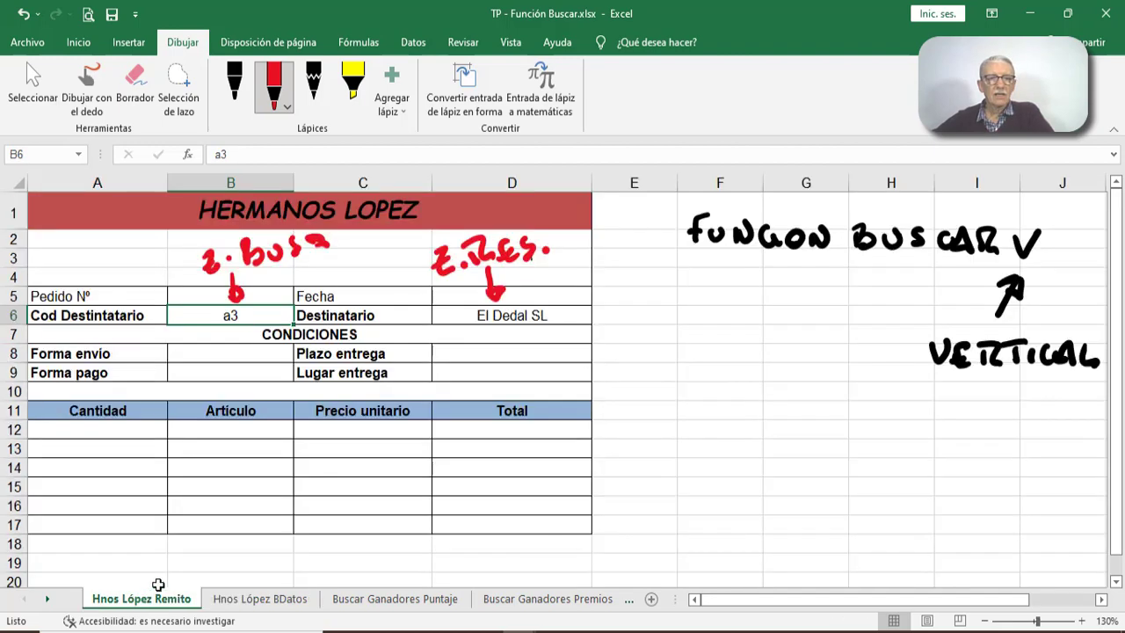
{"action": "left_click", "coordinate": [208, 353]}
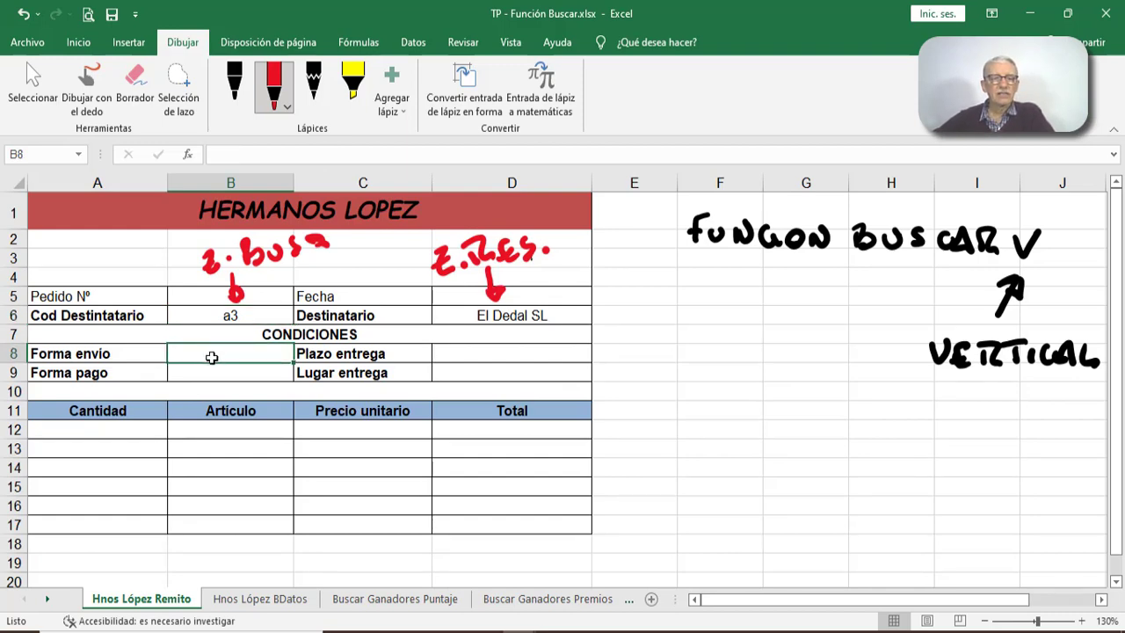
- Review the table matrix and column index arguments of the Destinatario BUSCARV formula in D6
{"action": "left_click", "coordinate": [490, 313]}
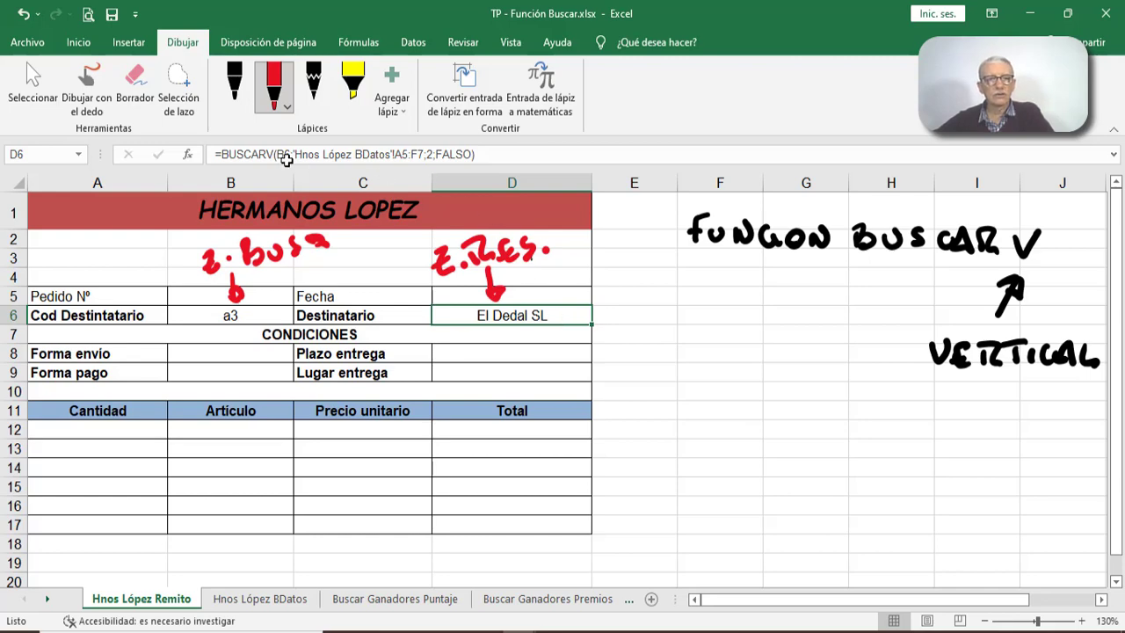
{"action": "left_click", "coordinate": [187, 153]}
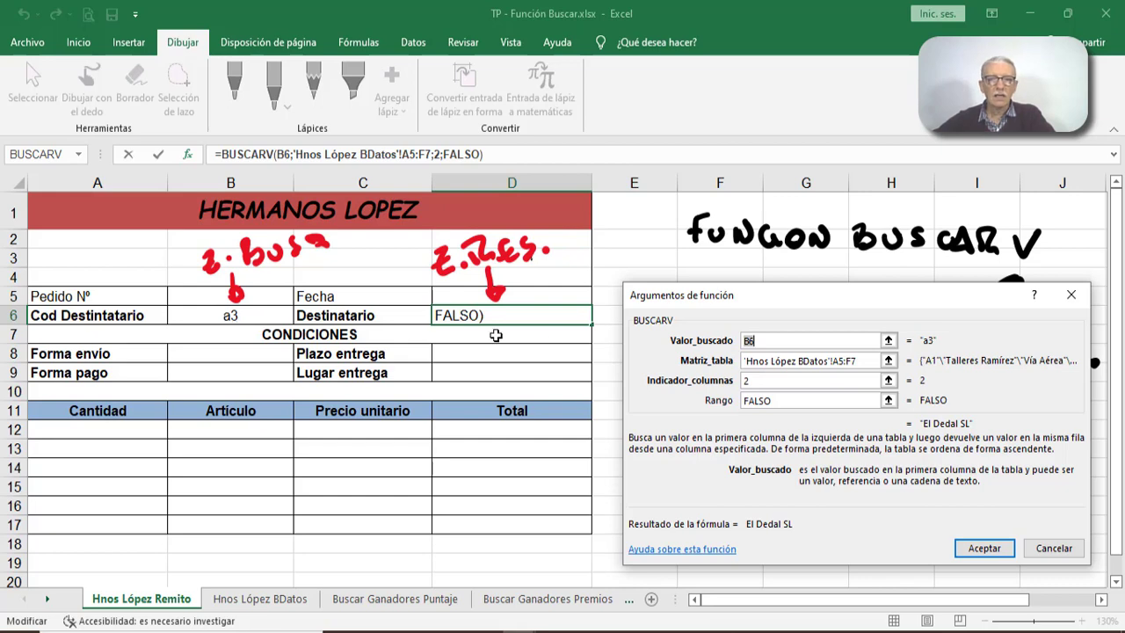
{"action": "left_click", "coordinate": [749, 362]}
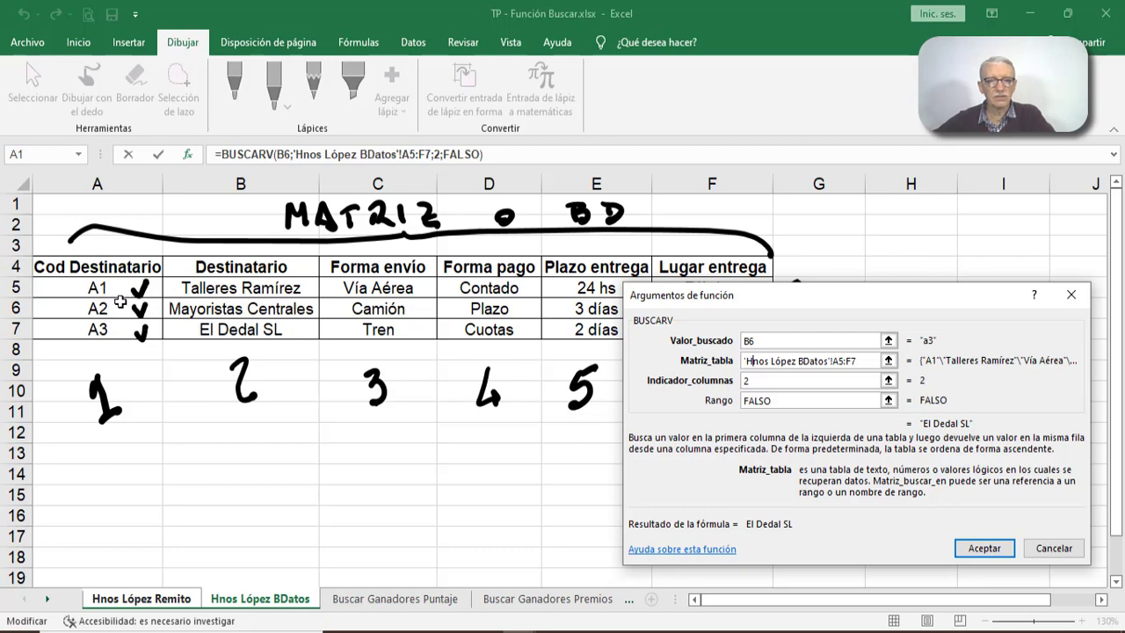
{"action": "left_click", "coordinate": [753, 382]}
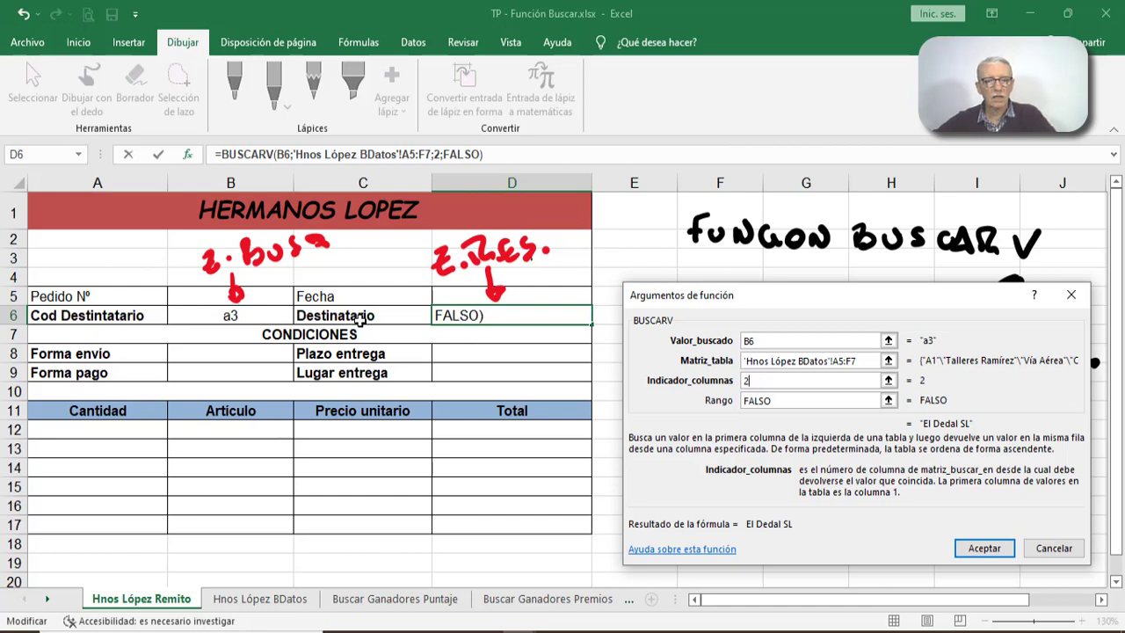
{"action": "key", "text": "Return"}
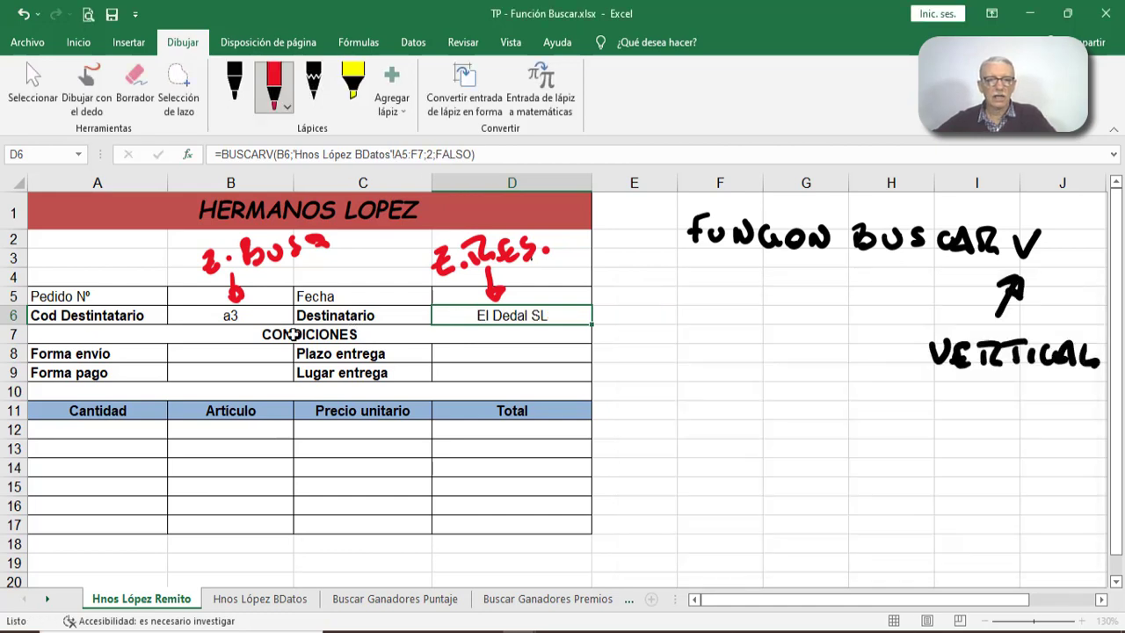
- Insert a BUSCARV function in the Forma envío cell B8 with B6 as the lookup value
{"action": "left_click", "coordinate": [222, 352]}
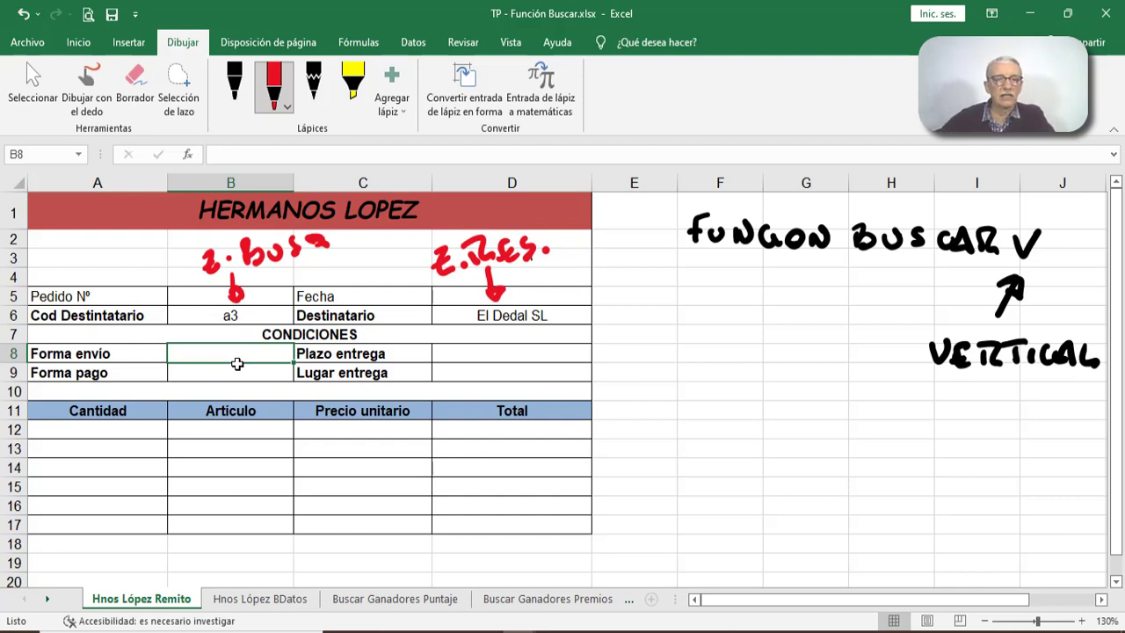
{"action": "left_click", "coordinate": [189, 154]}
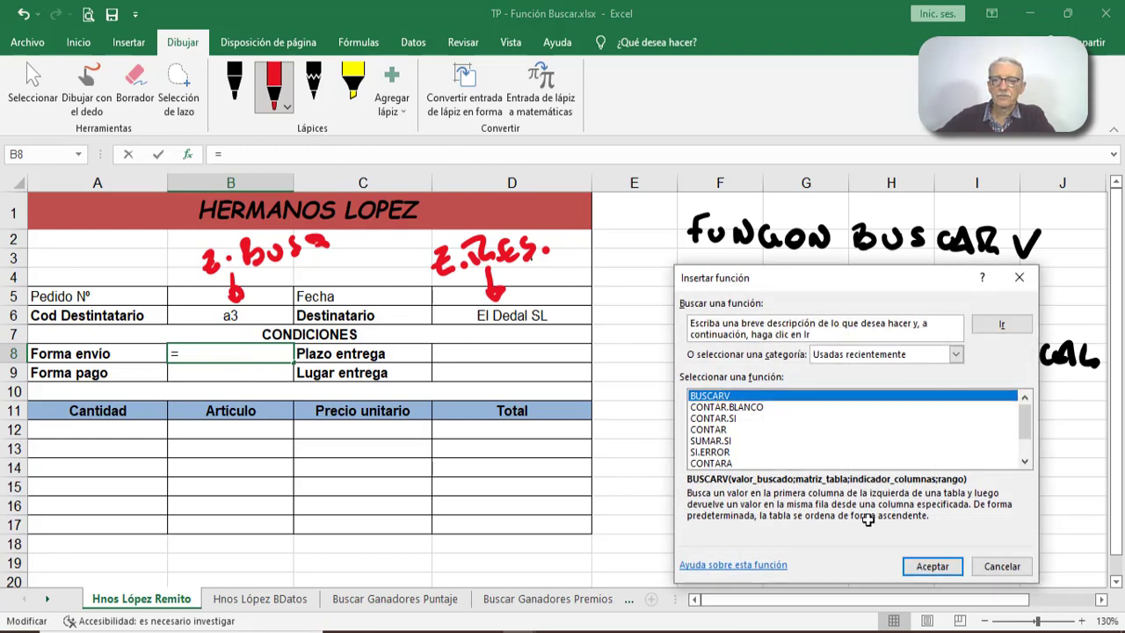
{"action": "left_click", "coordinate": [932, 565]}
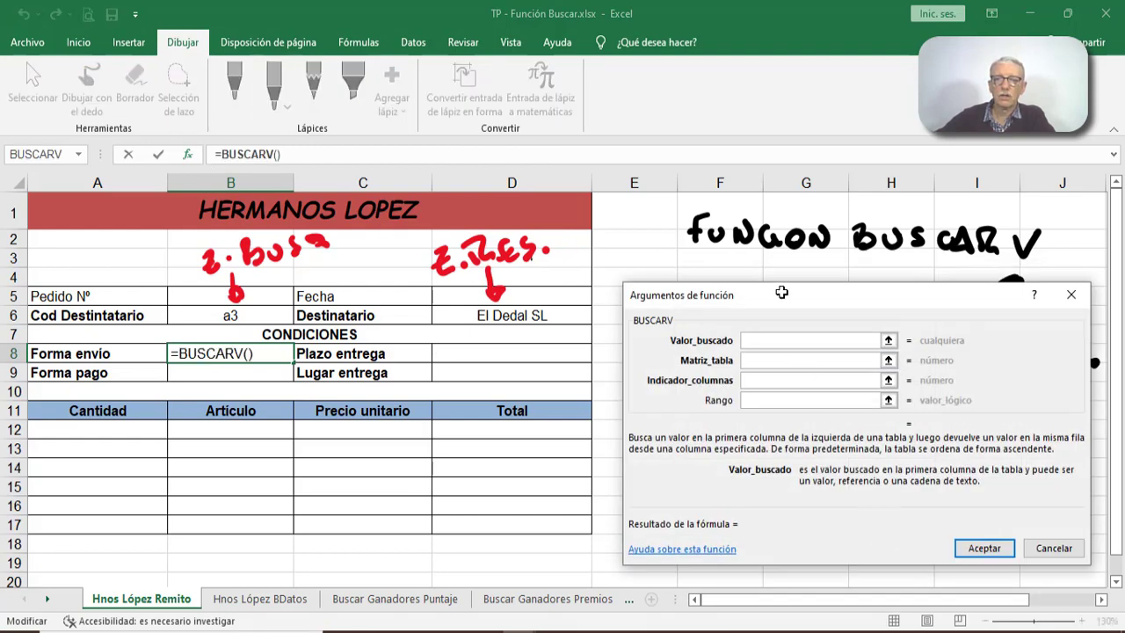
{"action": "left_click_drag", "start_coordinate": [781, 291], "coordinate": [776, 213]}
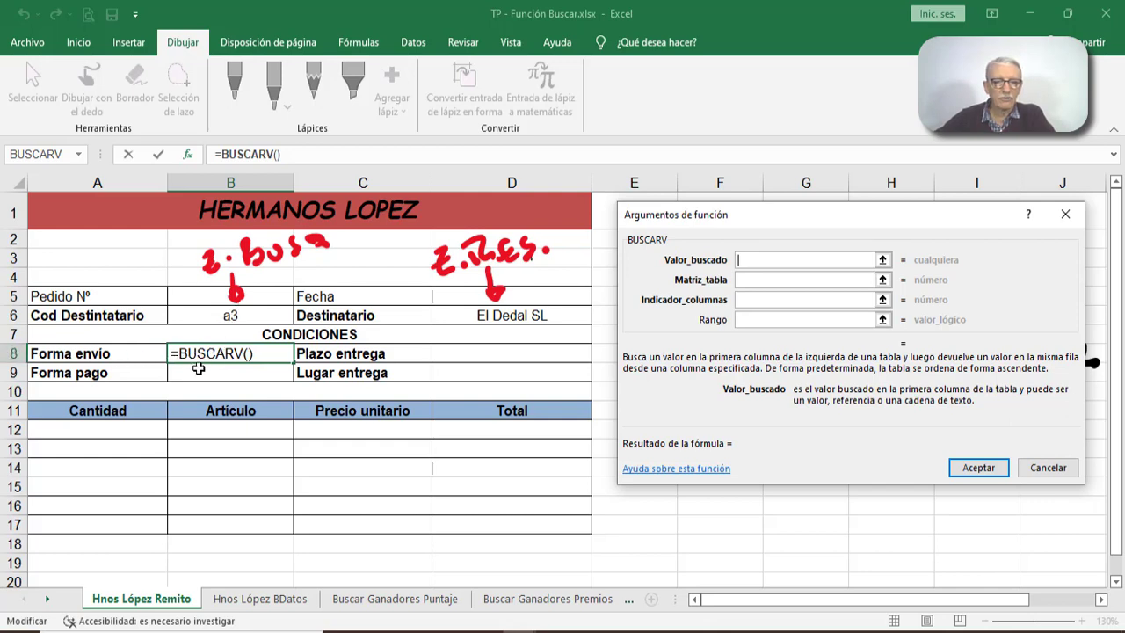
{"action": "left_click", "coordinate": [250, 315]}
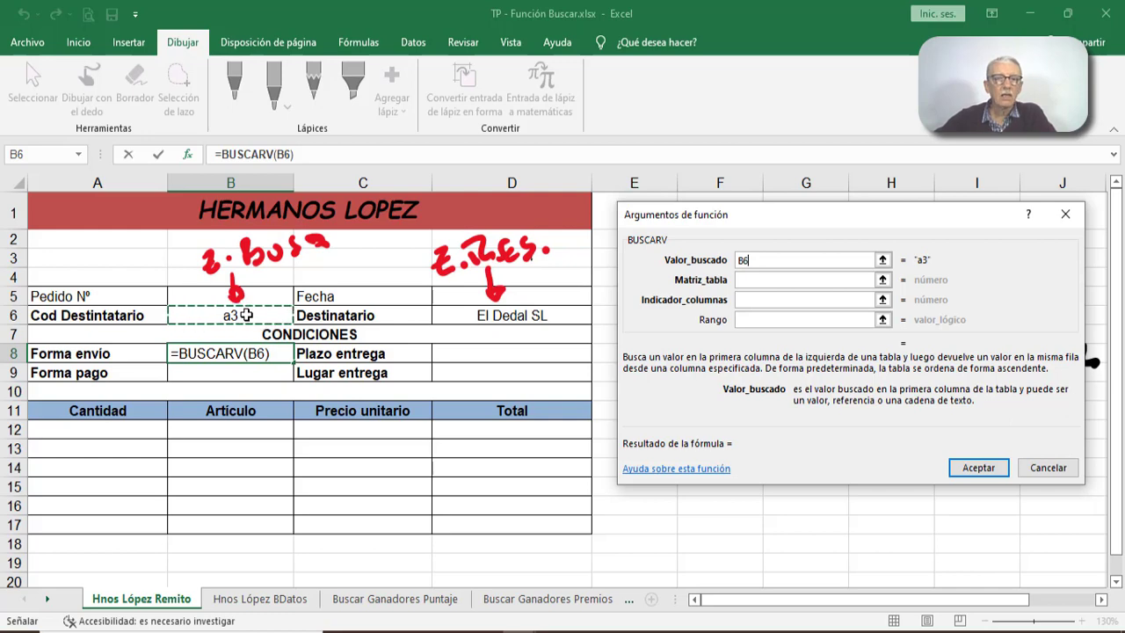
- Set the function's table matrix to A5:F7 on the Hnos López BDatos sheet
{"action": "left_click", "coordinate": [747, 279]}
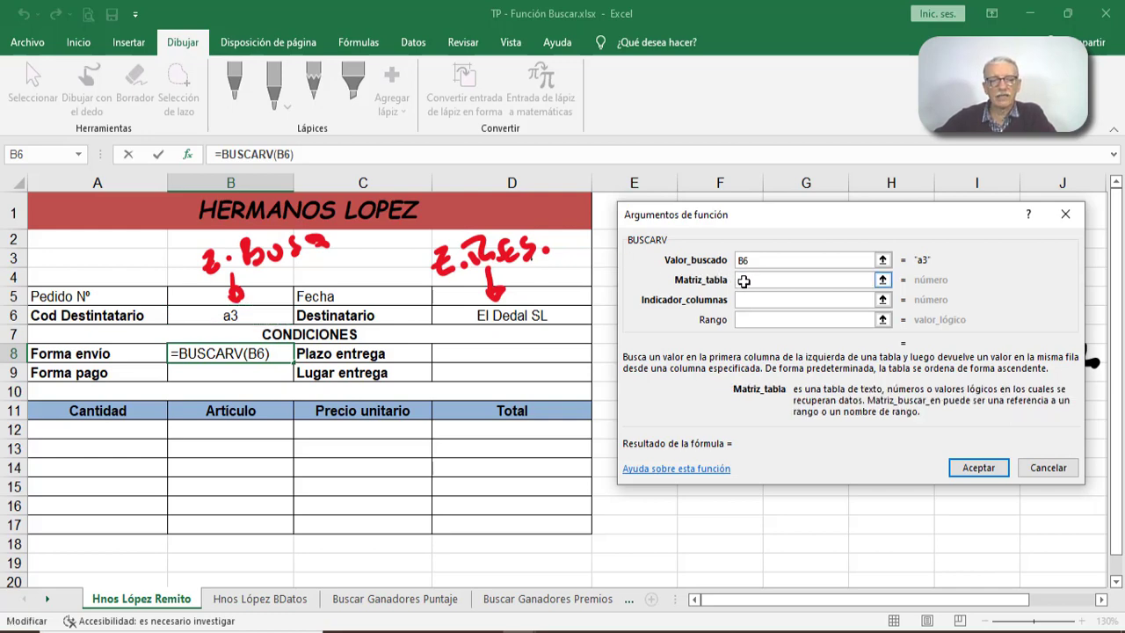
{"action": "left_click", "coordinate": [287, 595]}
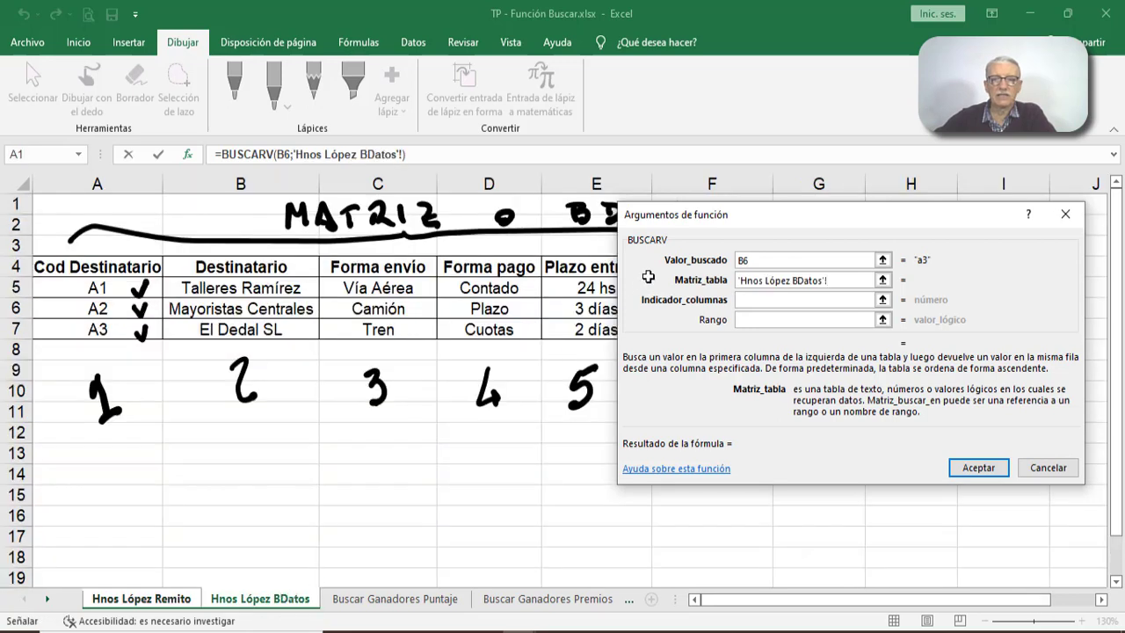
{"action": "left_click_drag", "start_coordinate": [754, 220], "coordinate": [755, 378]}
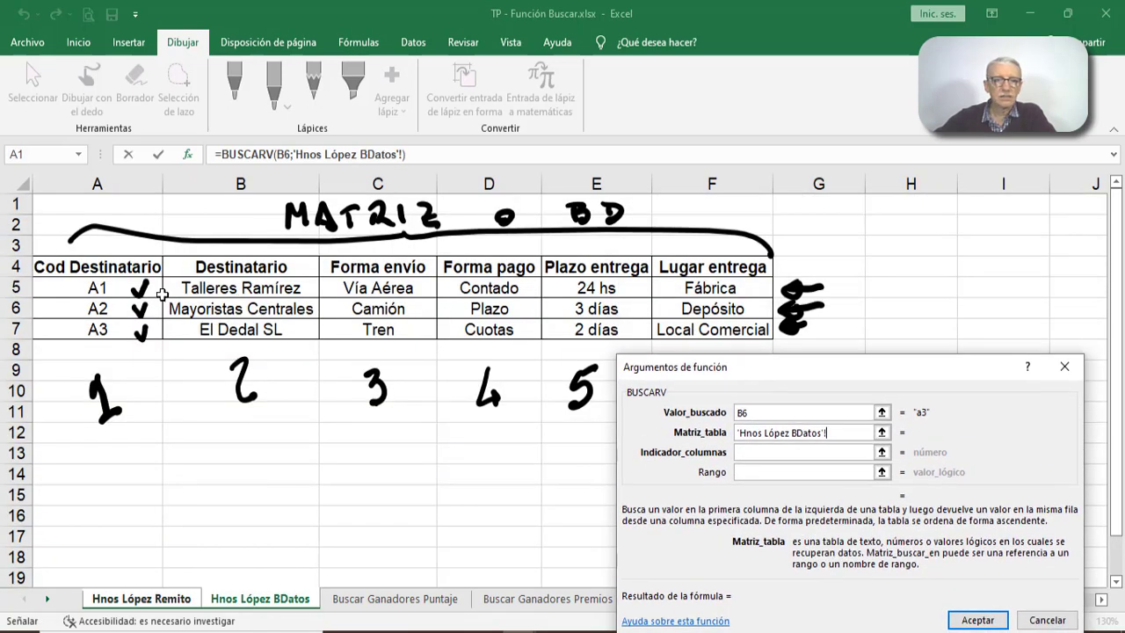
{"action": "left_click_drag", "start_coordinate": [160, 293], "coordinate": [682, 332]}
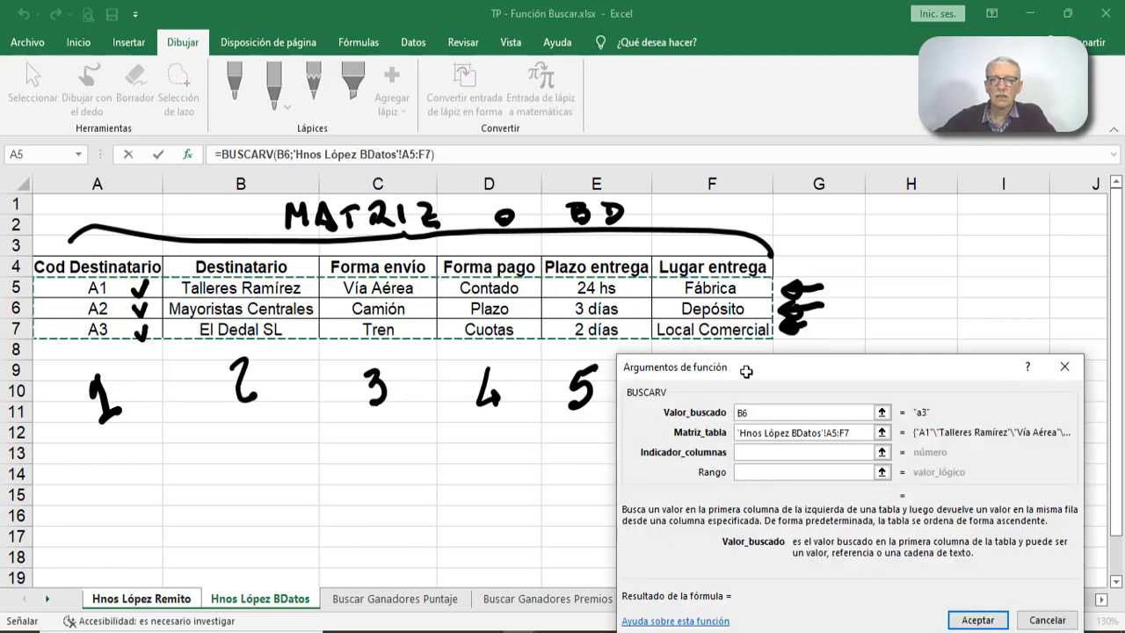
{"action": "left_click_drag", "start_coordinate": [754, 439], "coordinate": [819, 246]}
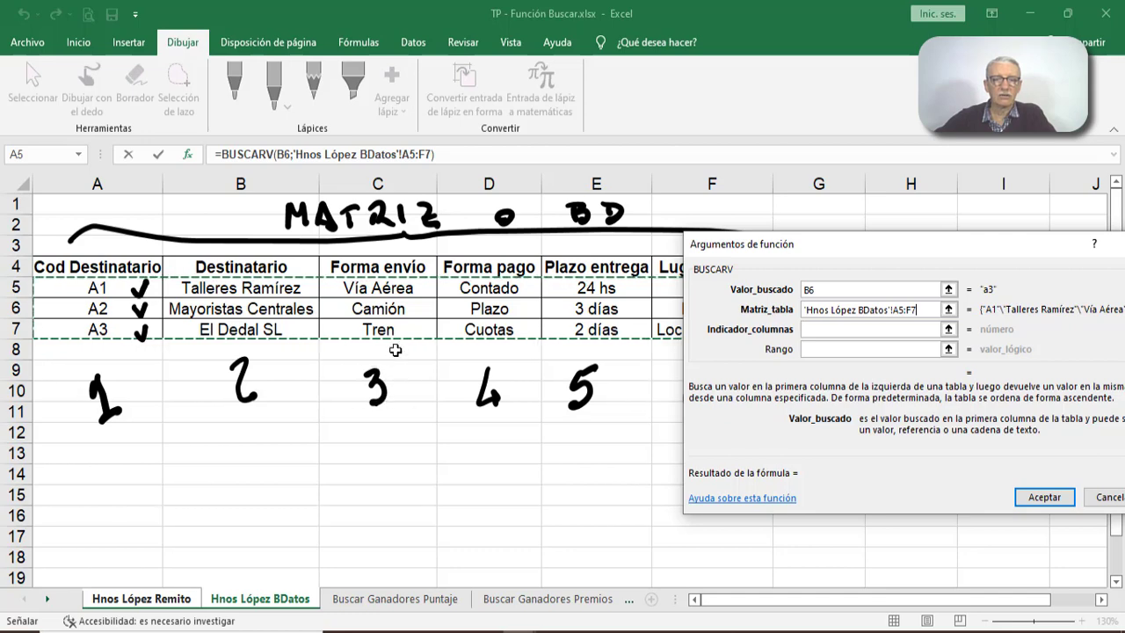
- Complete the Forma envío BUSCARV formula in B8 with column index 3 and Rango falso
{"action": "left_click", "coordinate": [815, 328]}
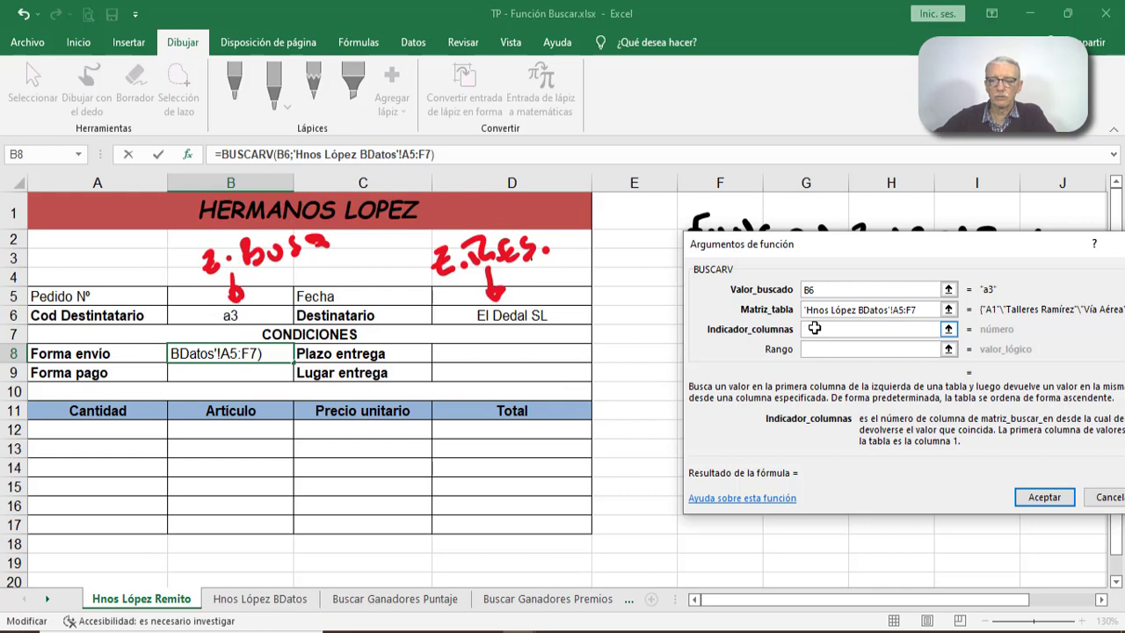
{"action": "type", "text": "3"}
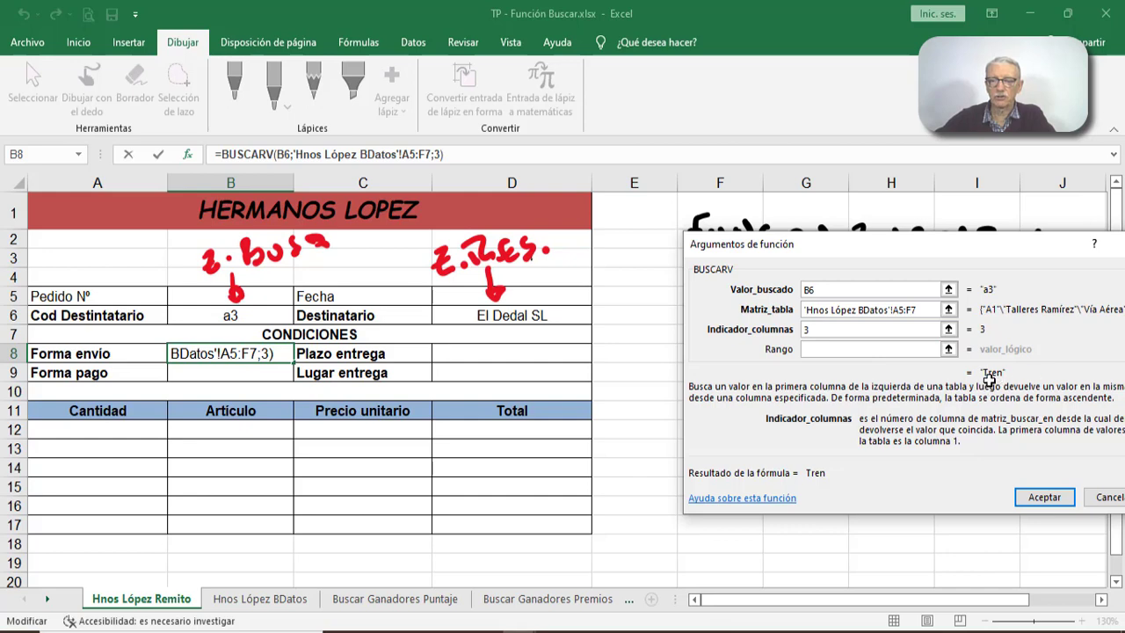
{"action": "left_click", "coordinate": [853, 349]}
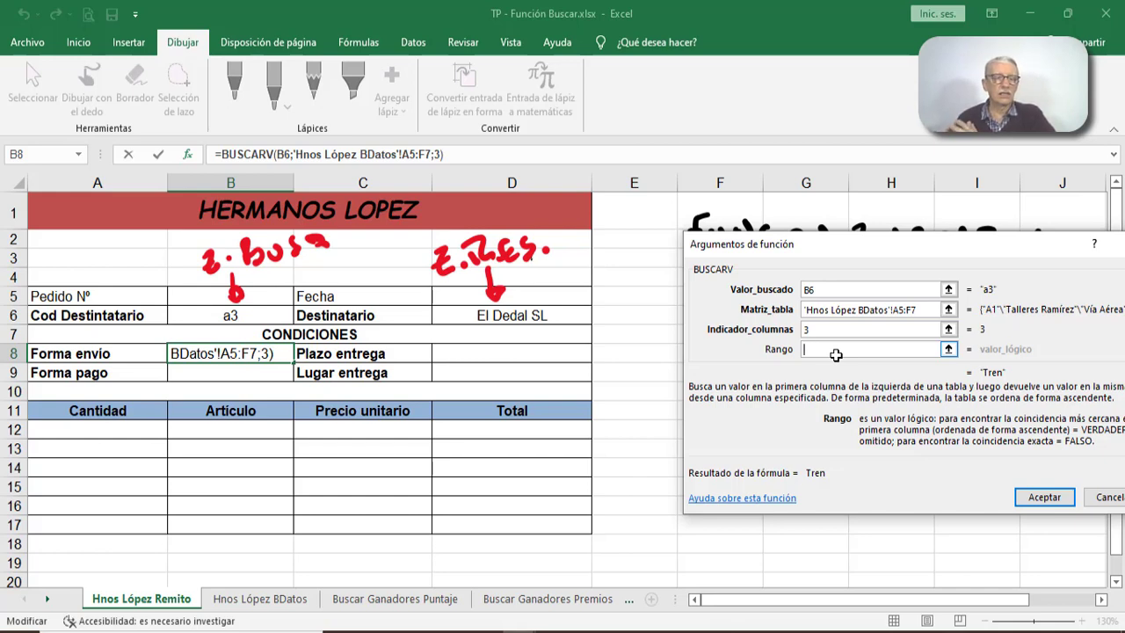
{"action": "type", "text": "f"}
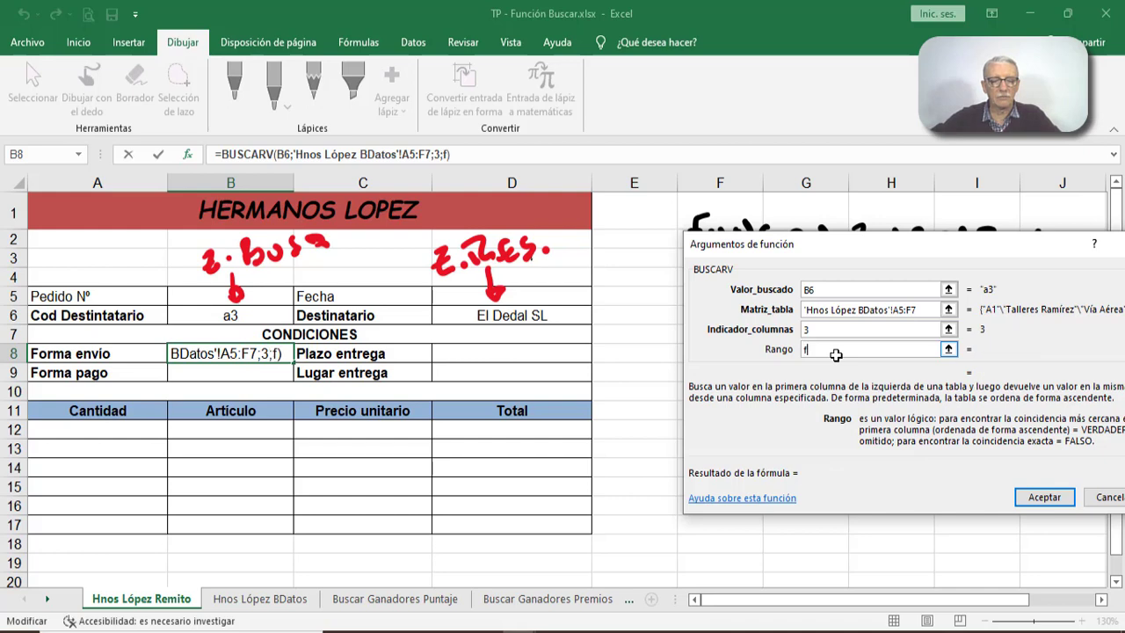
{"action": "type", "text": "also"}
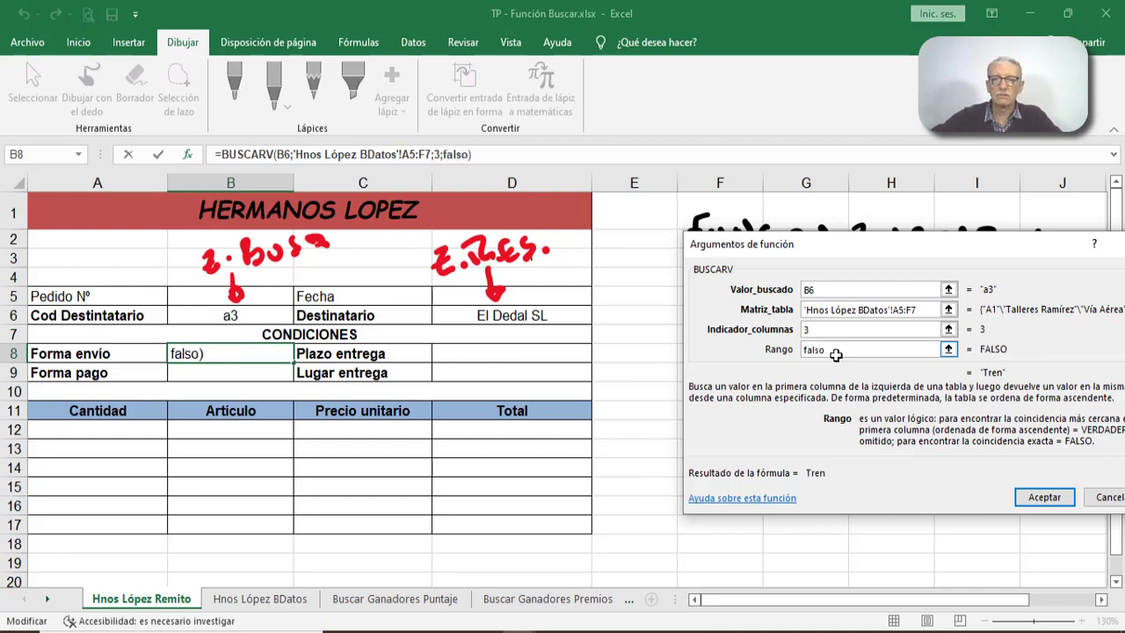
{"action": "left_click", "coordinate": [1044, 497]}
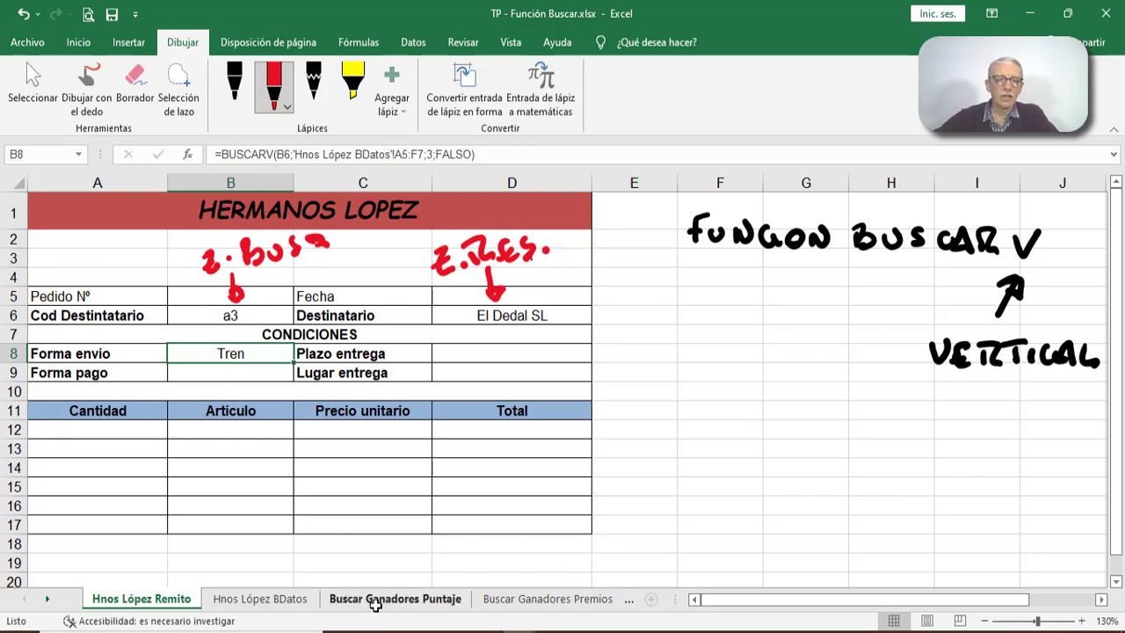
- Compare the Forma envío result in B8 with the recipient's row on the Hnos López BDatos sheet
{"action": "left_click", "coordinate": [275, 603]}
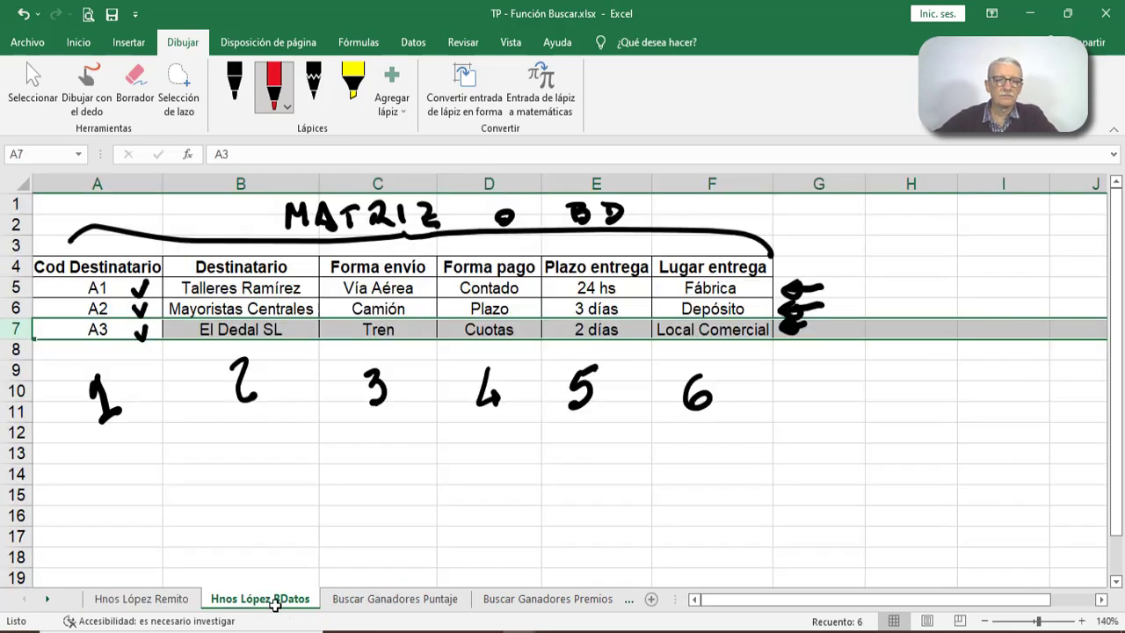
{"action": "left_click", "coordinate": [167, 600]}
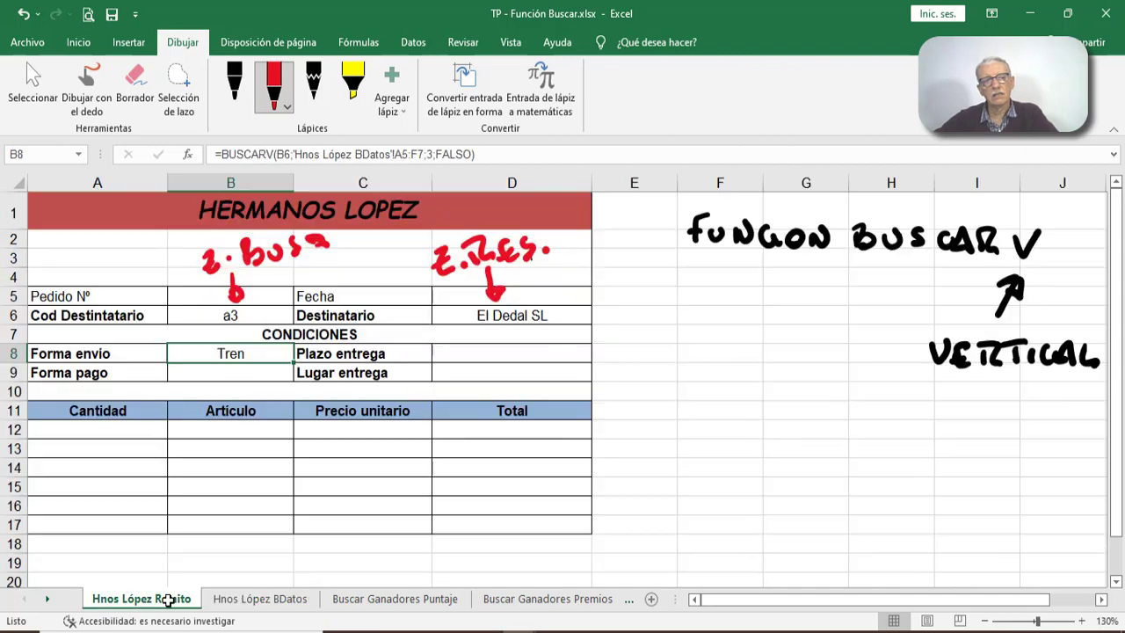
{"action": "left_click", "coordinate": [247, 601]}
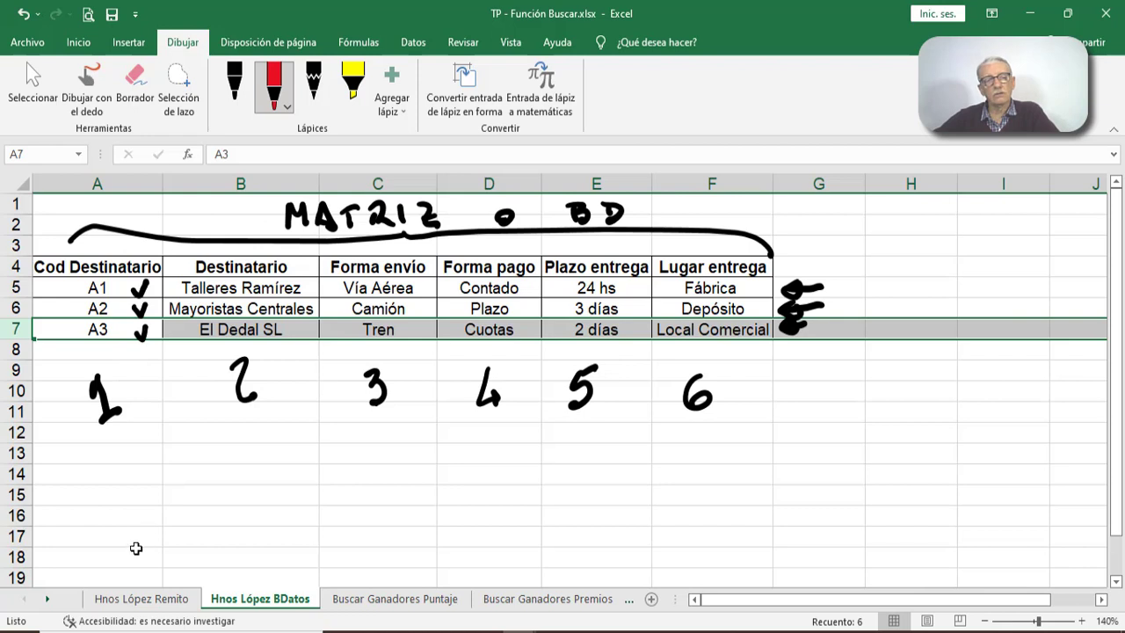
{"action": "left_click", "coordinate": [104, 599]}
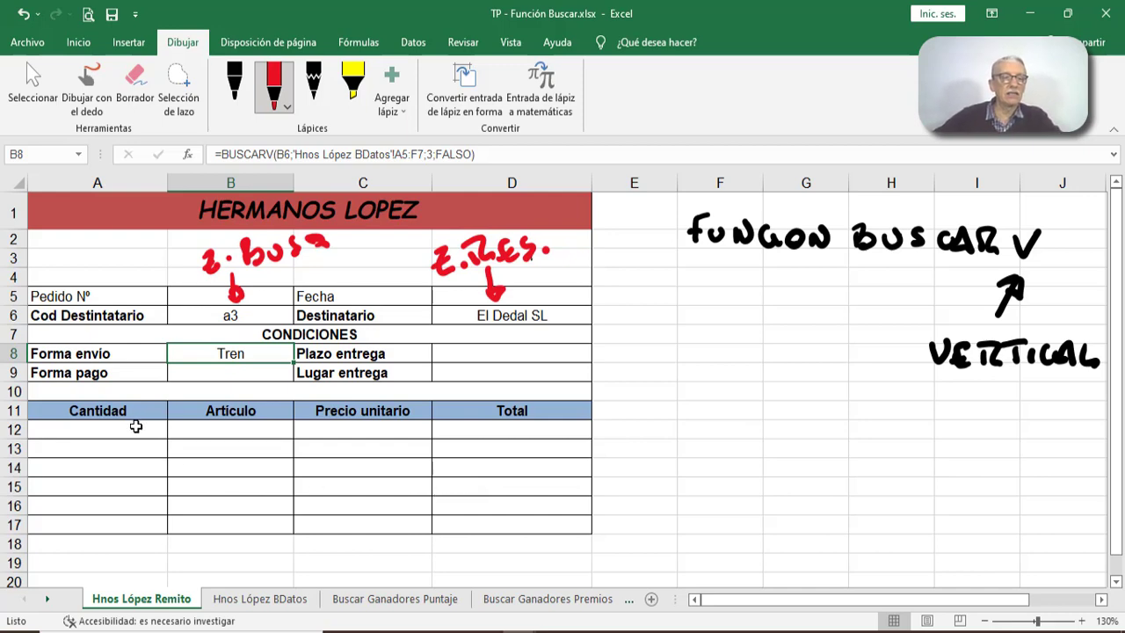
- Examine the form's Cantidad, Artículo, Precio unitario and Total item rows alongside the Hnos López BDatos sheet
{"action": "left_click_drag", "start_coordinate": [112, 448], "coordinate": [106, 523]}
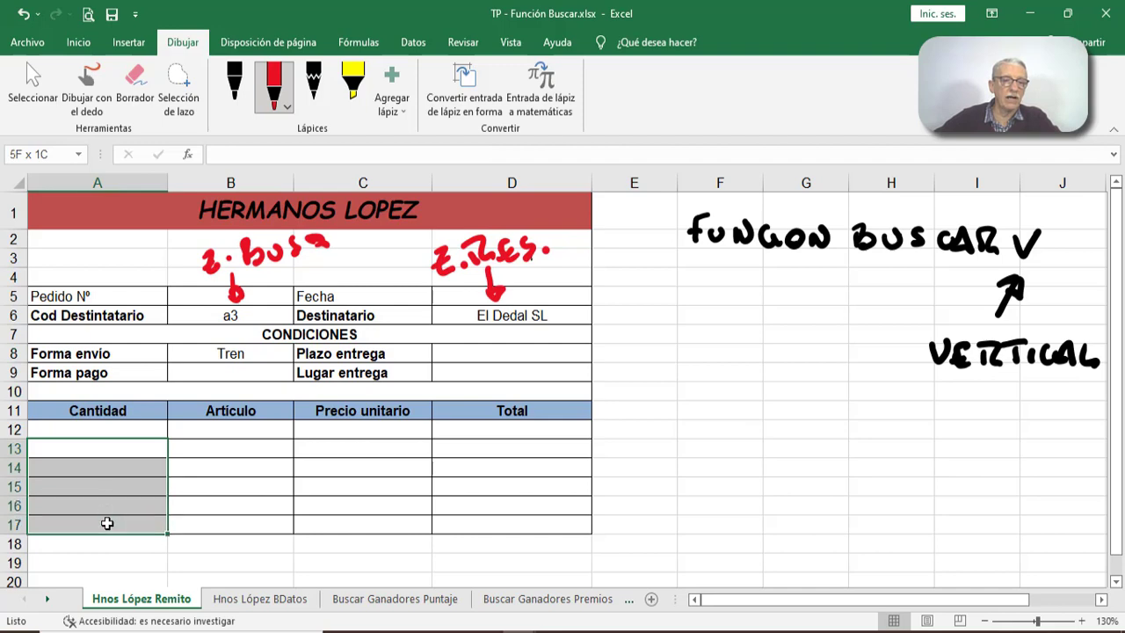
{"action": "left_click", "coordinate": [143, 427]}
{"action": "left_click", "coordinate": [283, 436]}
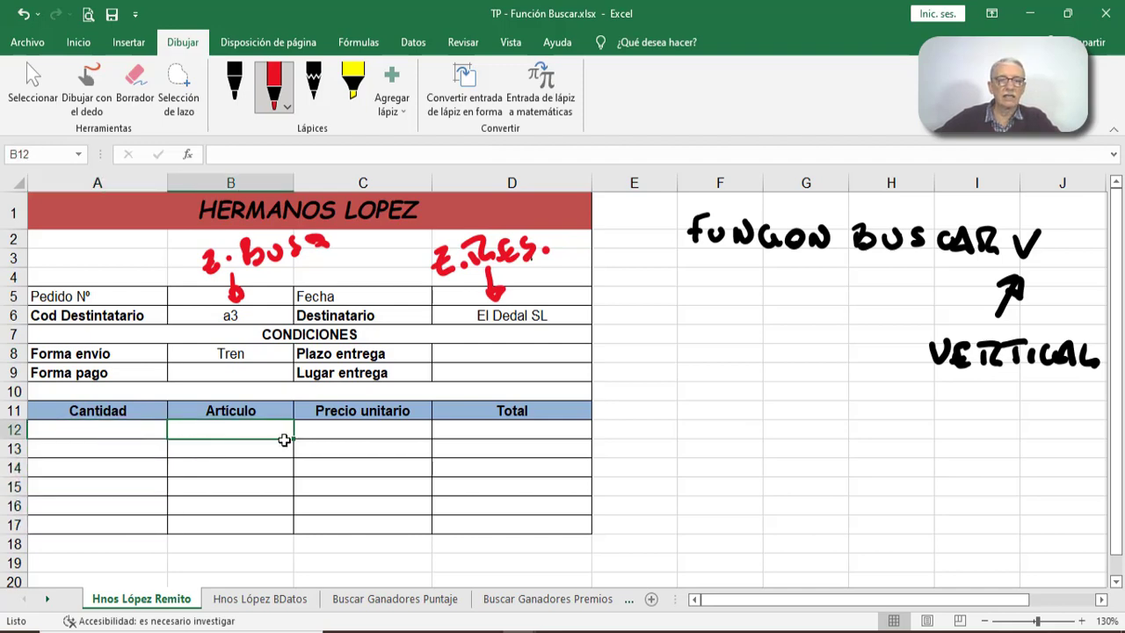
{"action": "left_click", "coordinate": [348, 426]}
{"action": "left_click", "coordinate": [490, 427]}
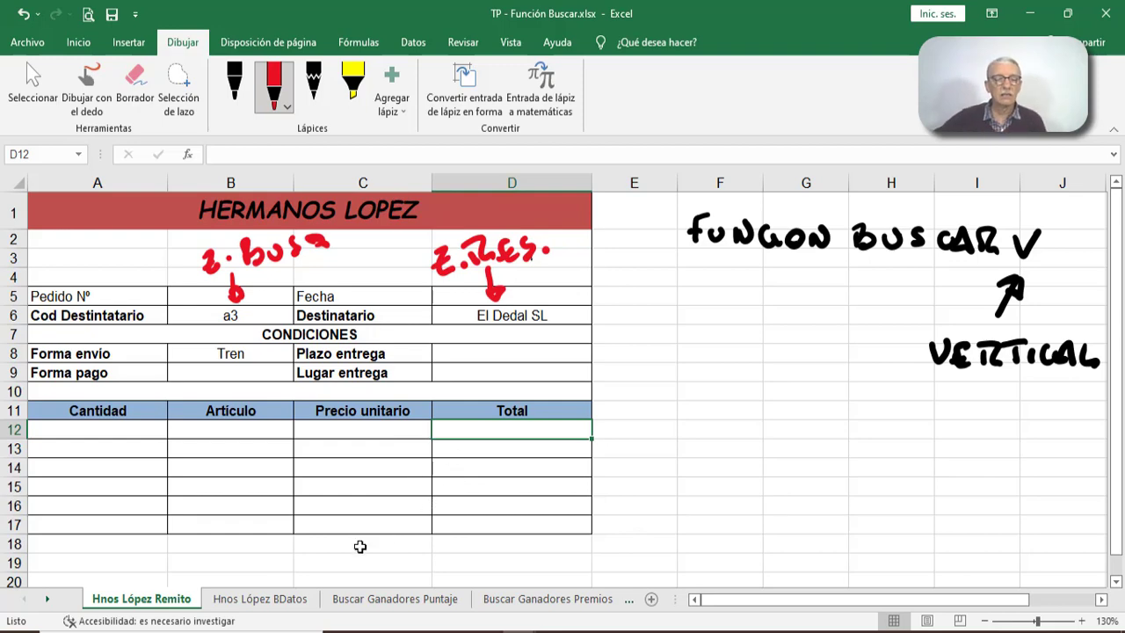
{"action": "left_click", "coordinate": [277, 596]}
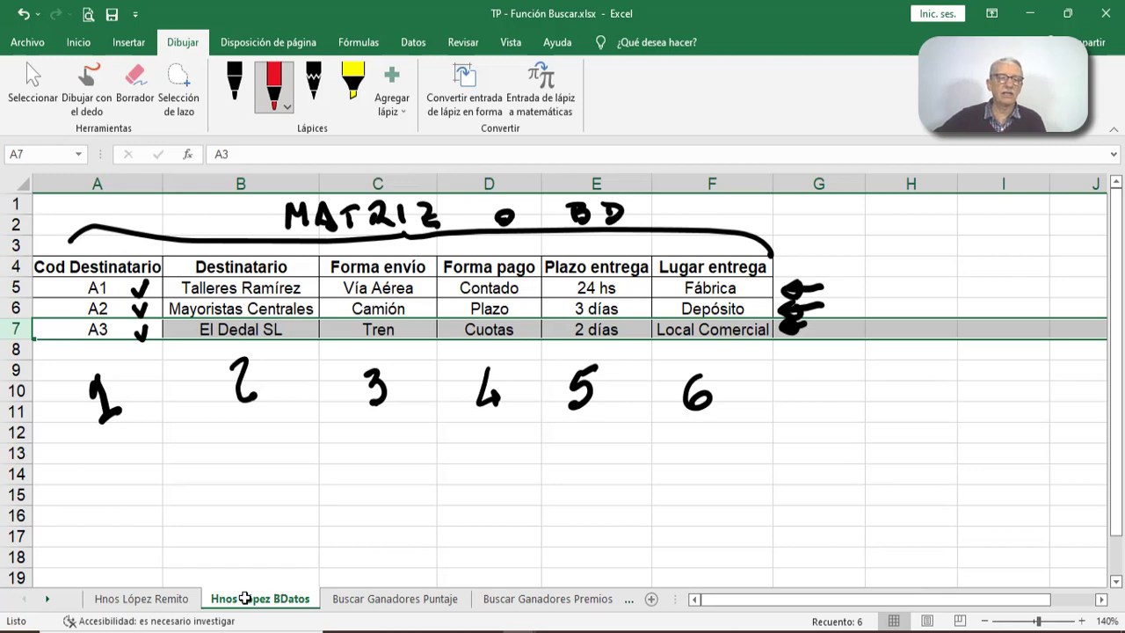
{"action": "left_click", "coordinate": [176, 597]}
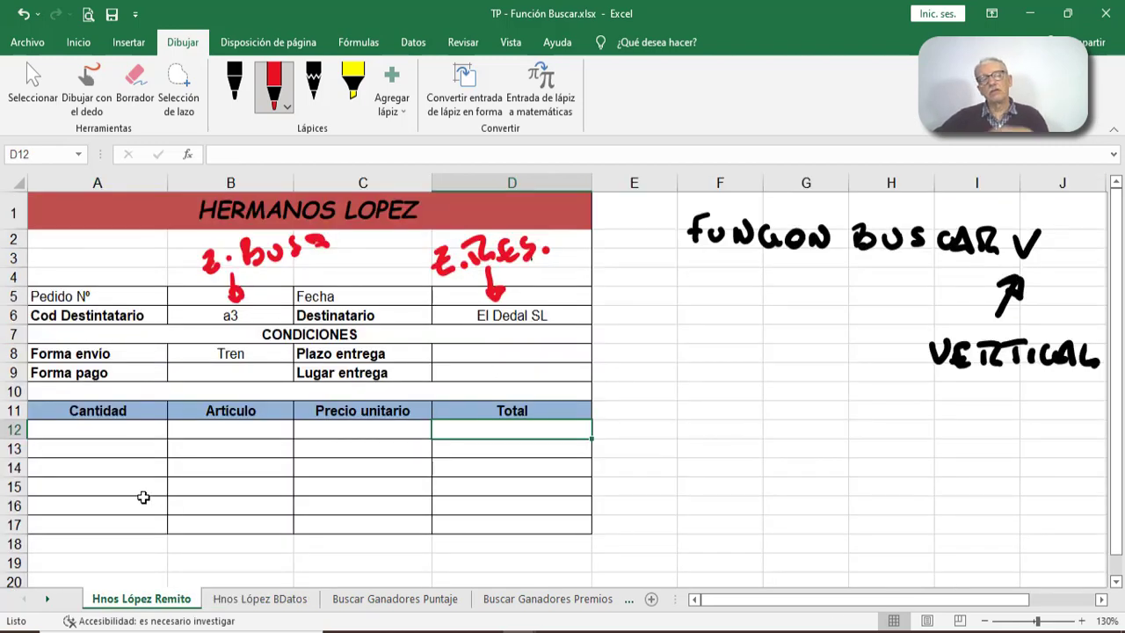
{"action": "left_click", "coordinate": [218, 311]}
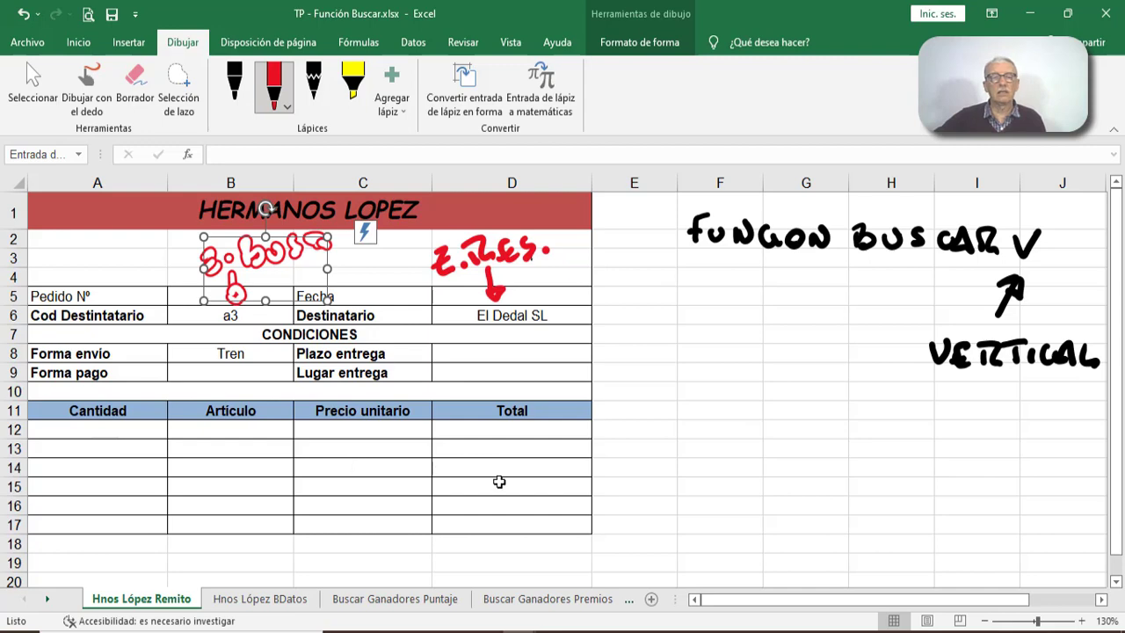
{"action": "left_click", "coordinate": [762, 424]}
- Insert a BUSCARV function in the Plazo entrega cell D8 with B6 as the lookup value
{"action": "left_click", "coordinate": [464, 351]}
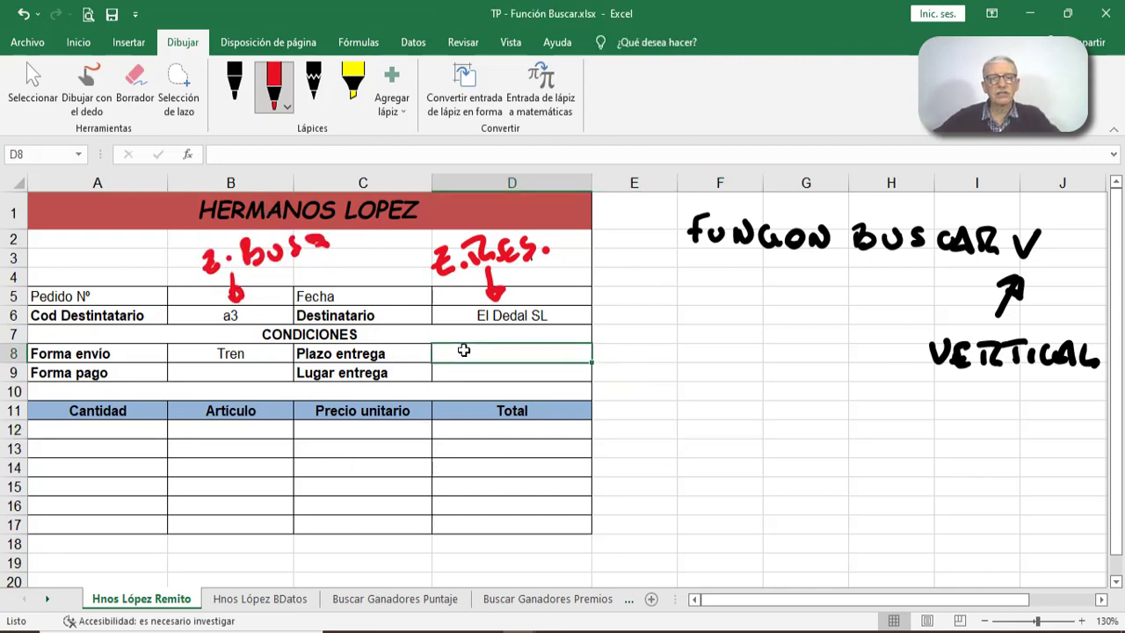
{"action": "left_click", "coordinate": [290, 598]}
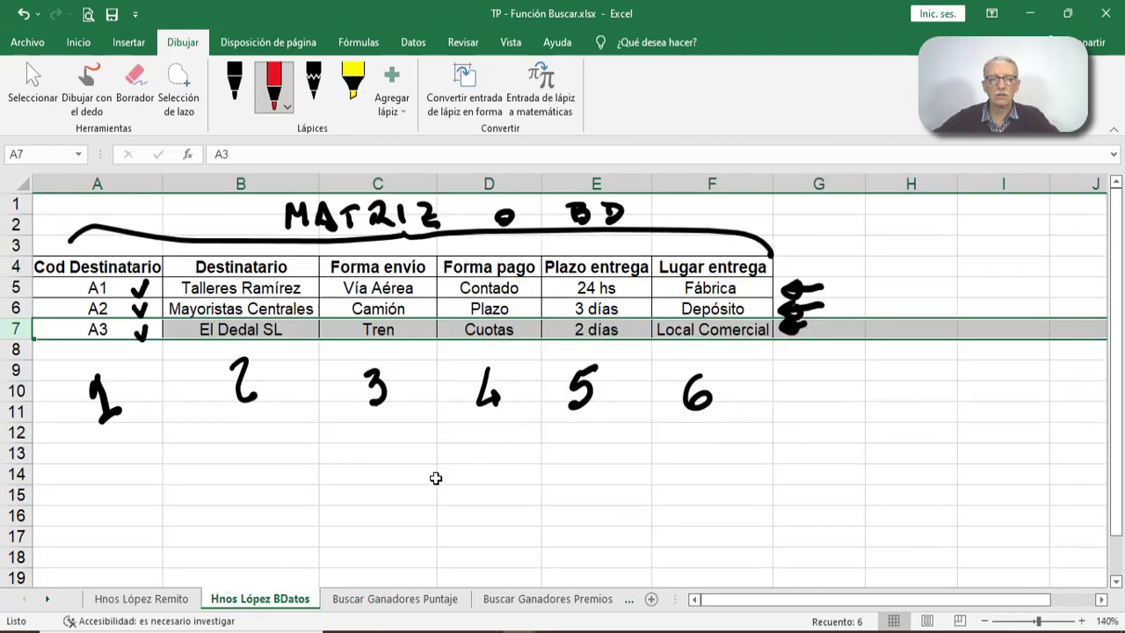
{"action": "left_click", "coordinate": [155, 598]}
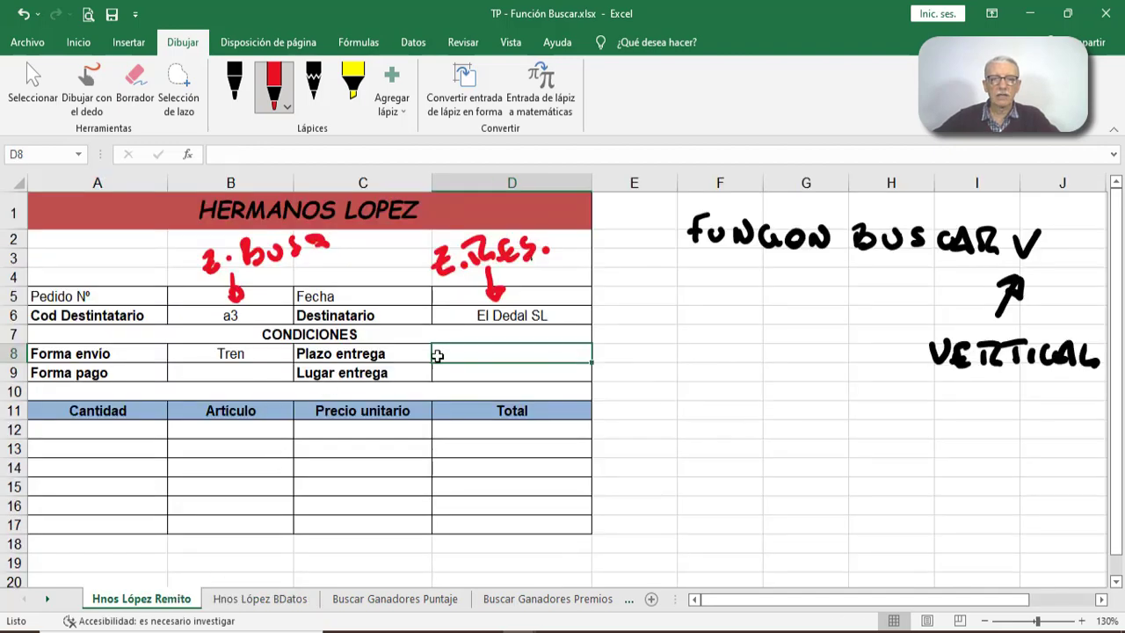
{"action": "left_click", "coordinate": [187, 155]}
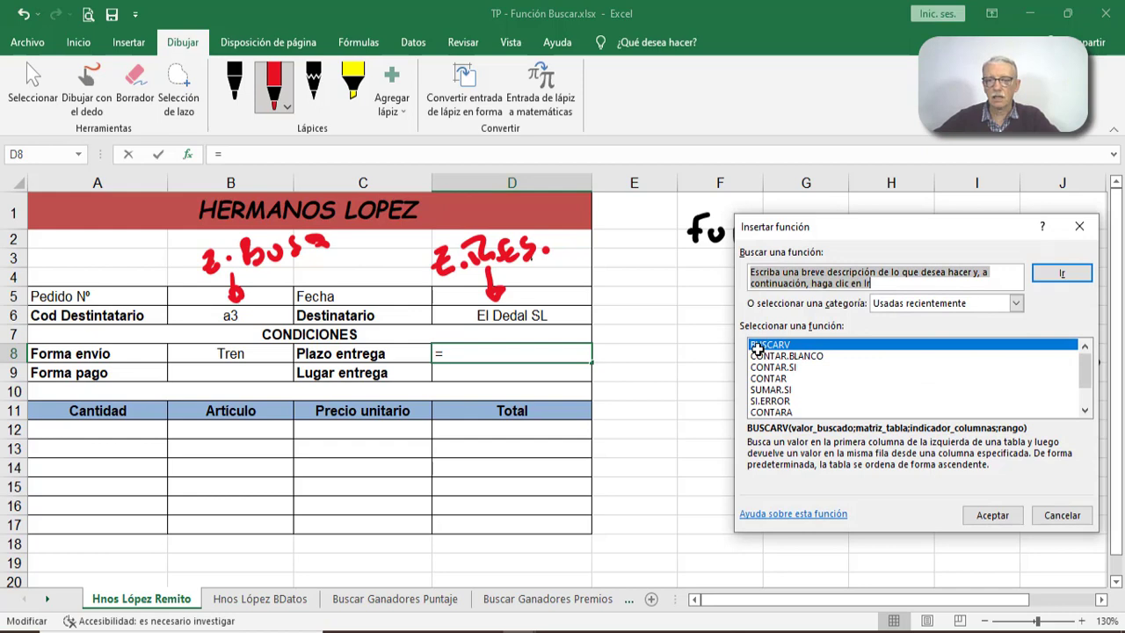
{"action": "left_click", "coordinate": [978, 518]}
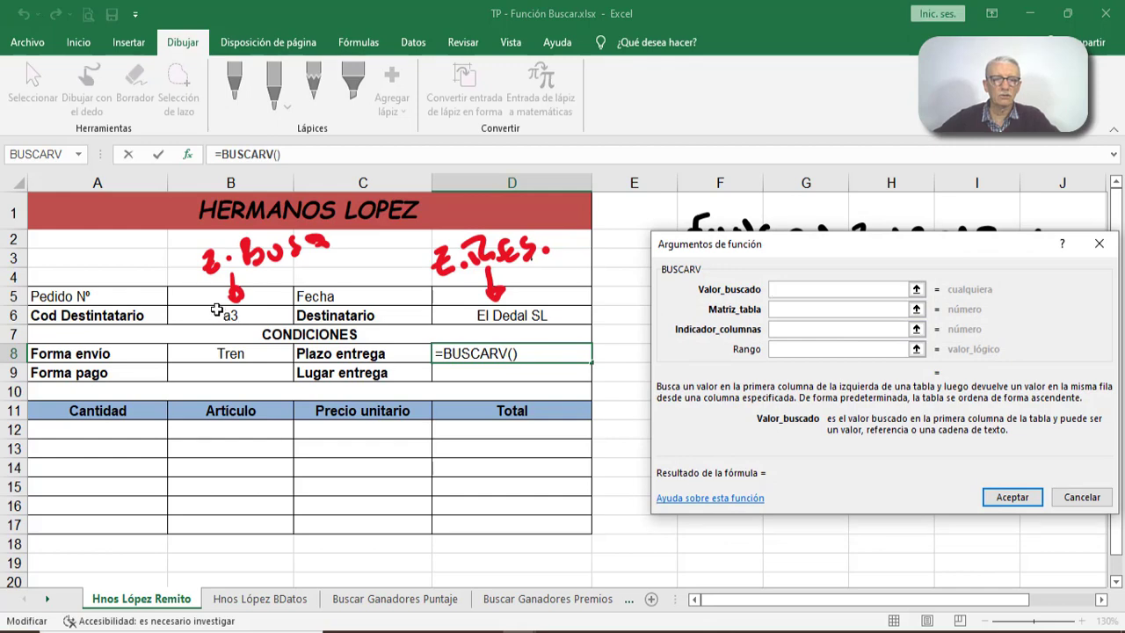
{"action": "left_click", "coordinate": [247, 314]}
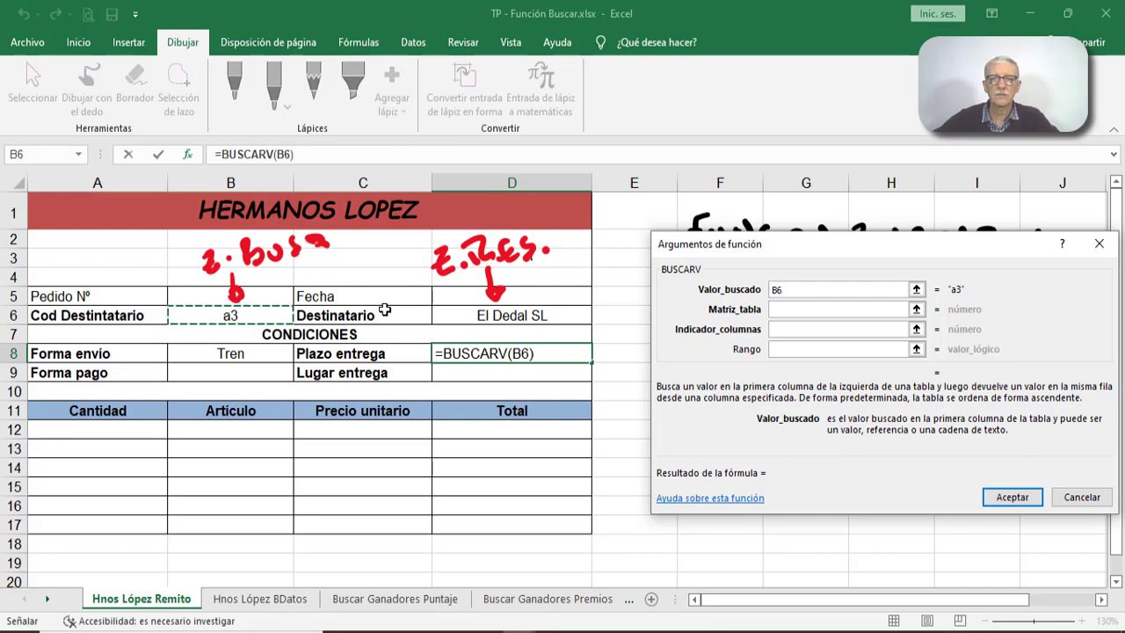
- Set the Plazo entrega function's table matrix to A5:F7 on the Hnos López BDatos sheet
{"action": "left_click", "coordinate": [778, 310]}
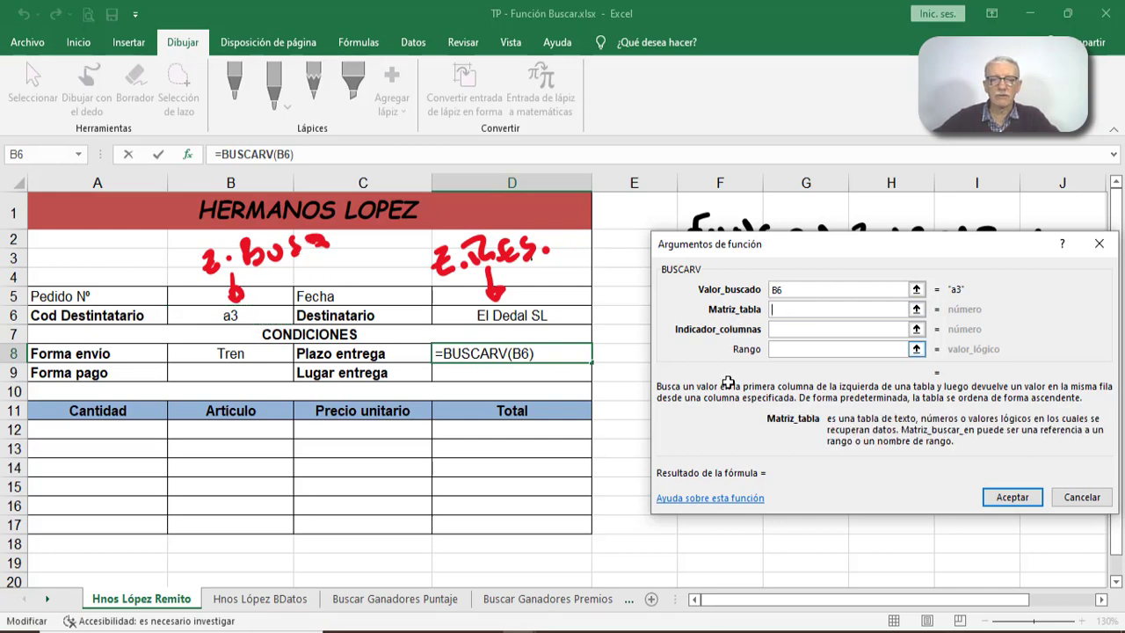
{"action": "left_click", "coordinate": [289, 599]}
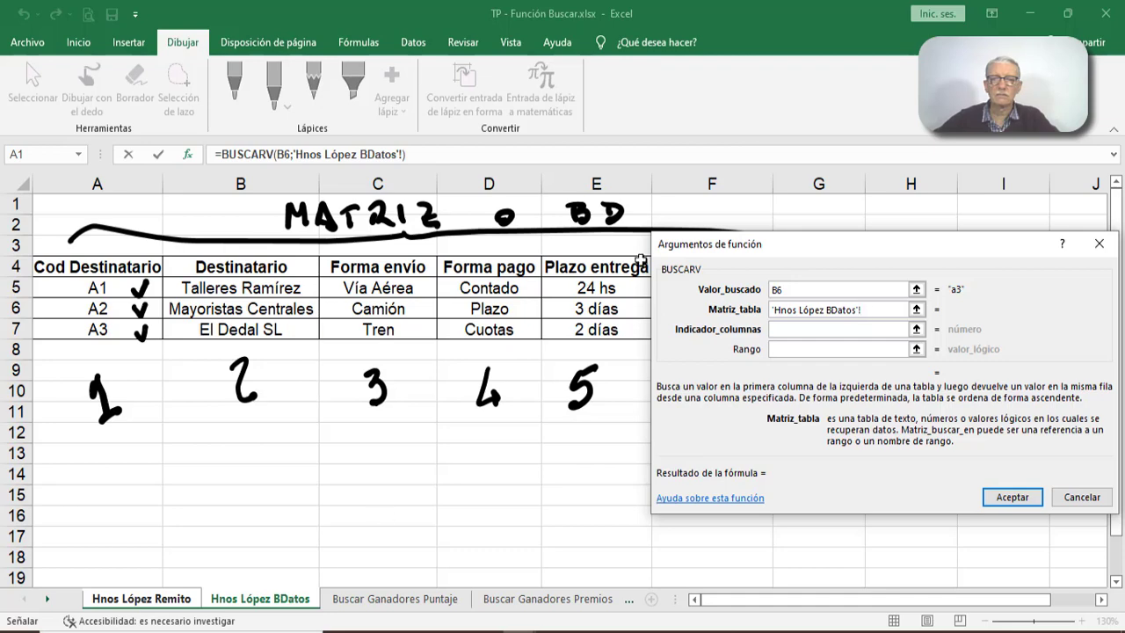
{"action": "left_click_drag", "start_coordinate": [777, 242], "coordinate": [701, 368]}
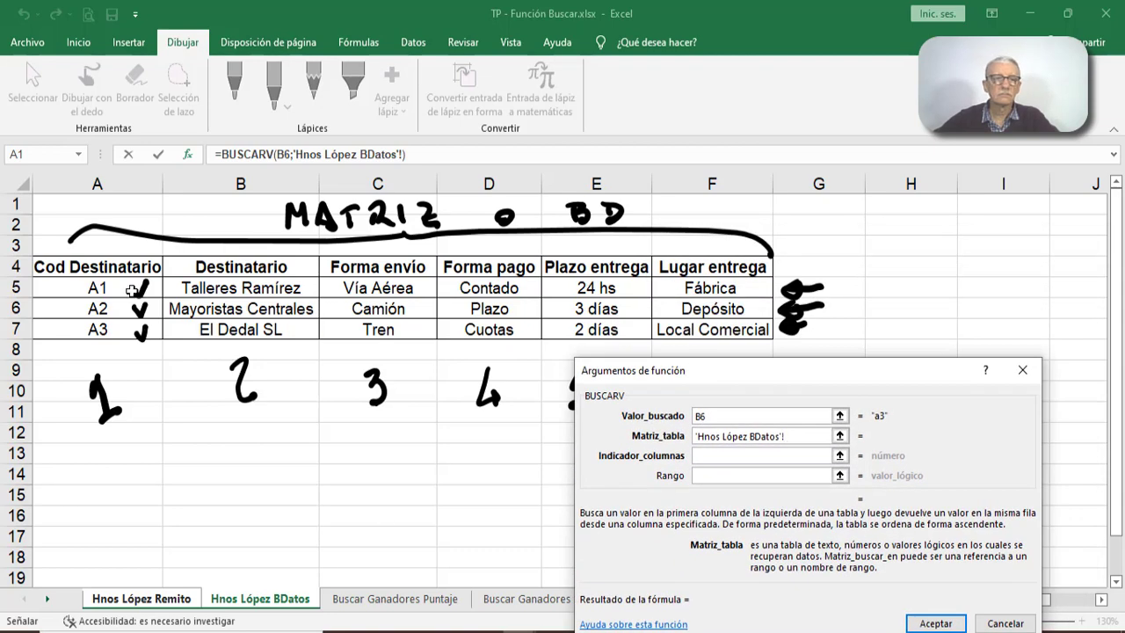
{"action": "left_click_drag", "start_coordinate": [132, 291], "coordinate": [710, 327]}
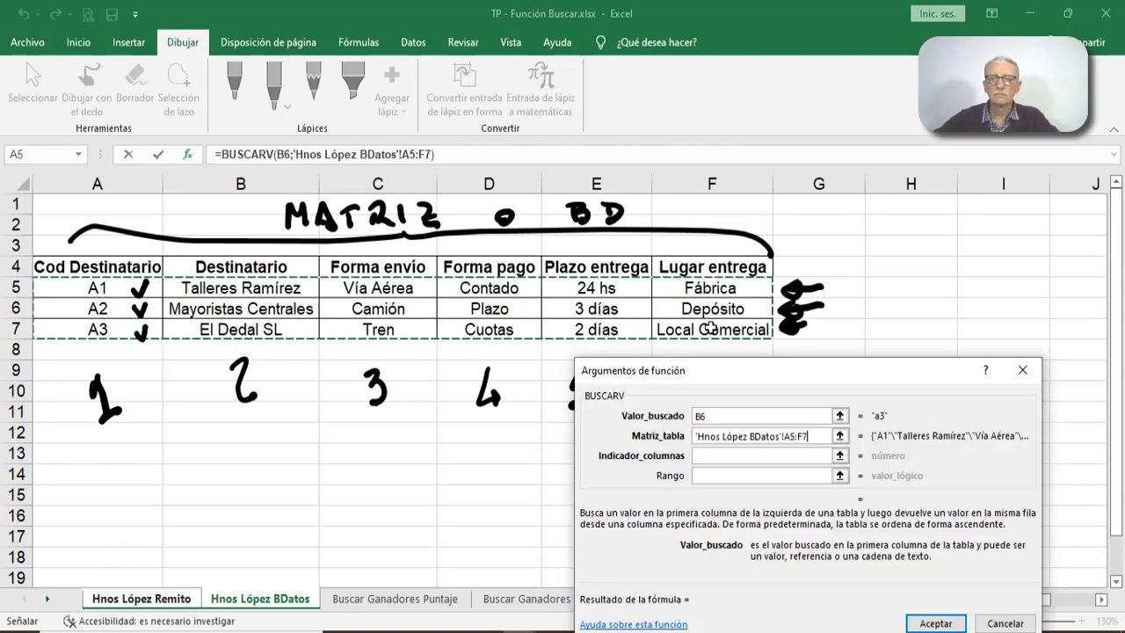
{"action": "left_click_drag", "start_coordinate": [734, 370], "coordinate": [854, 323]}
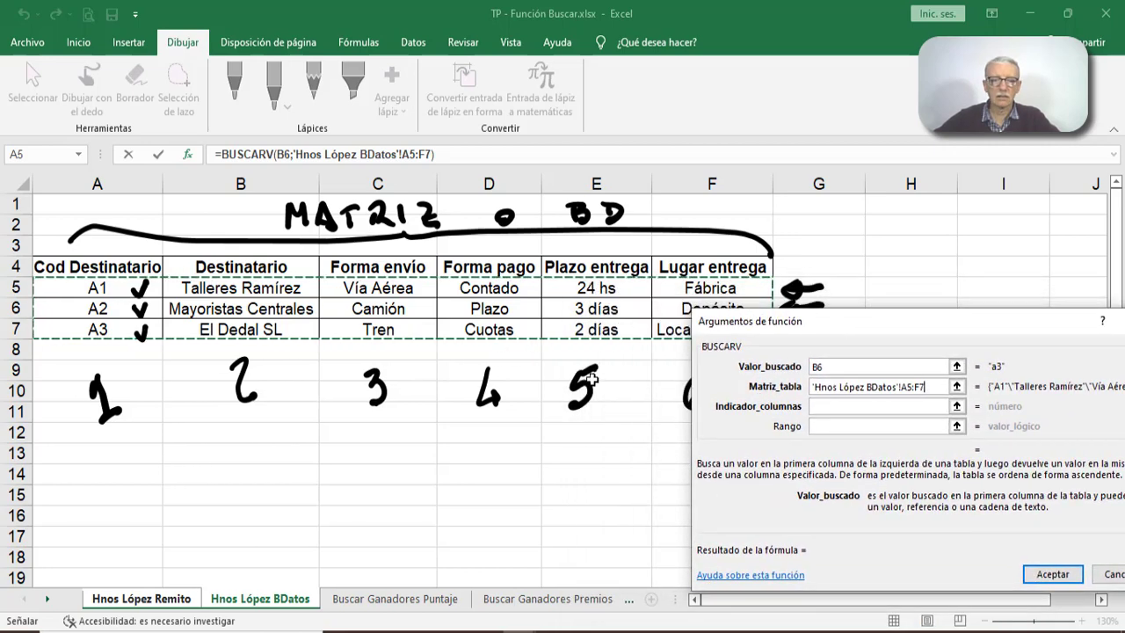
{"action": "left_click", "coordinate": [154, 601]}
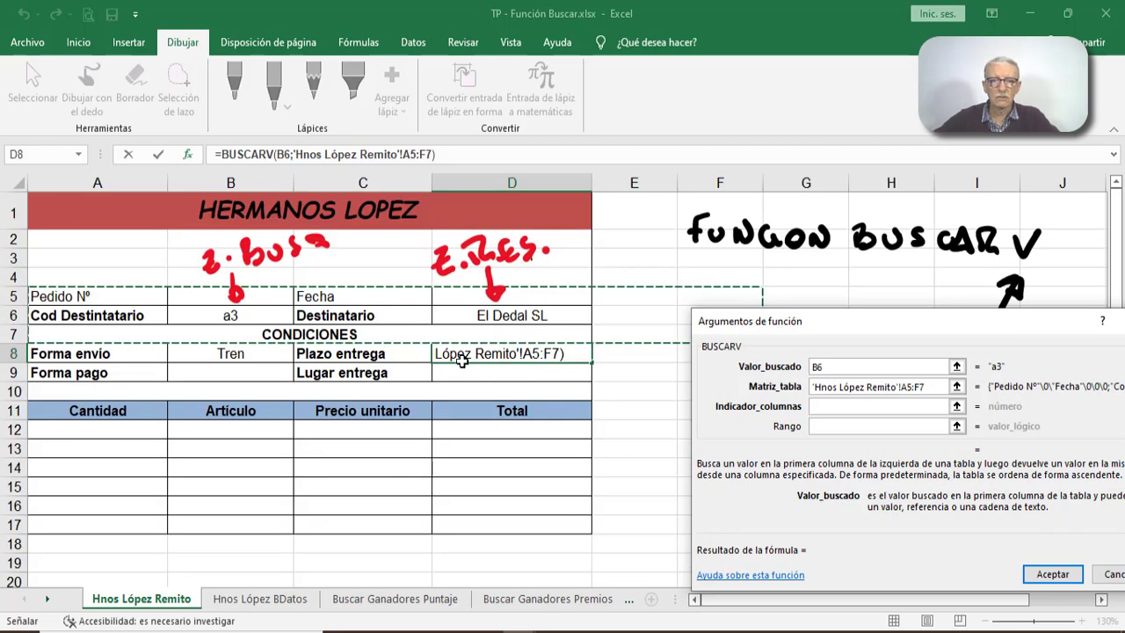
{"action": "left_click", "coordinate": [262, 599]}
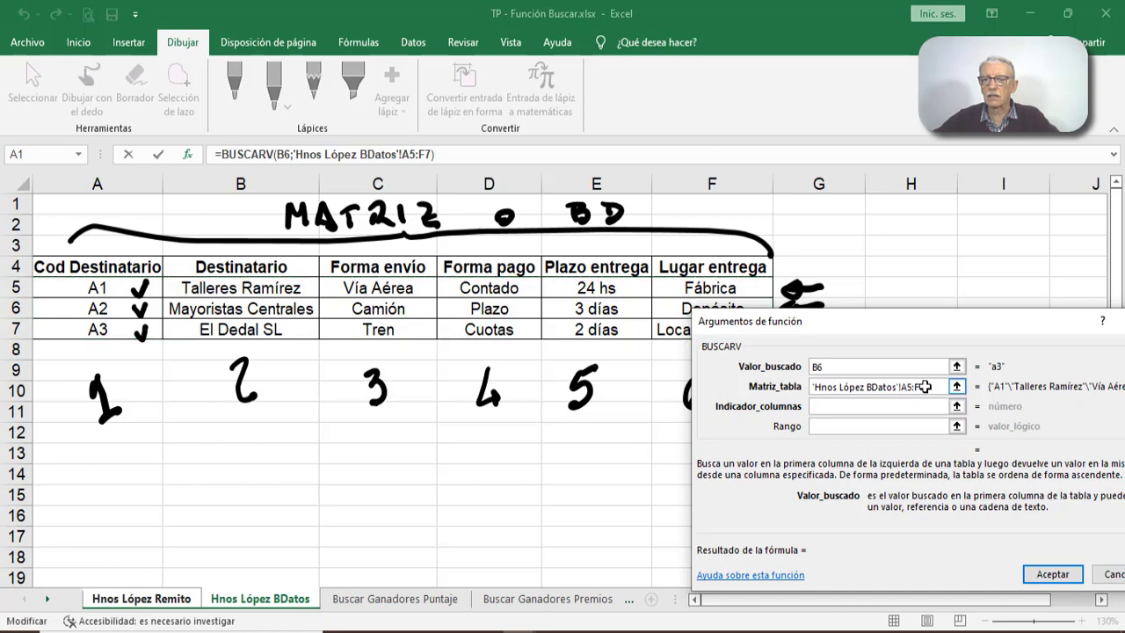
{"action": "left_click_drag", "start_coordinate": [925, 387], "coordinate": [811, 386]}
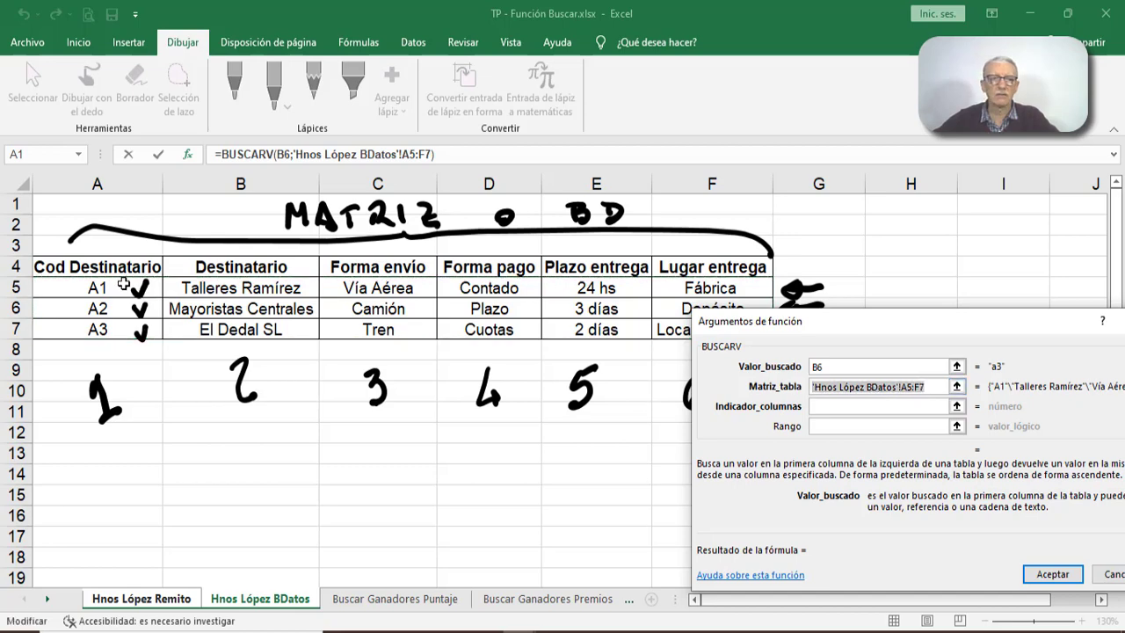
{"action": "left_click_drag", "start_coordinate": [123, 283], "coordinate": [665, 331]}
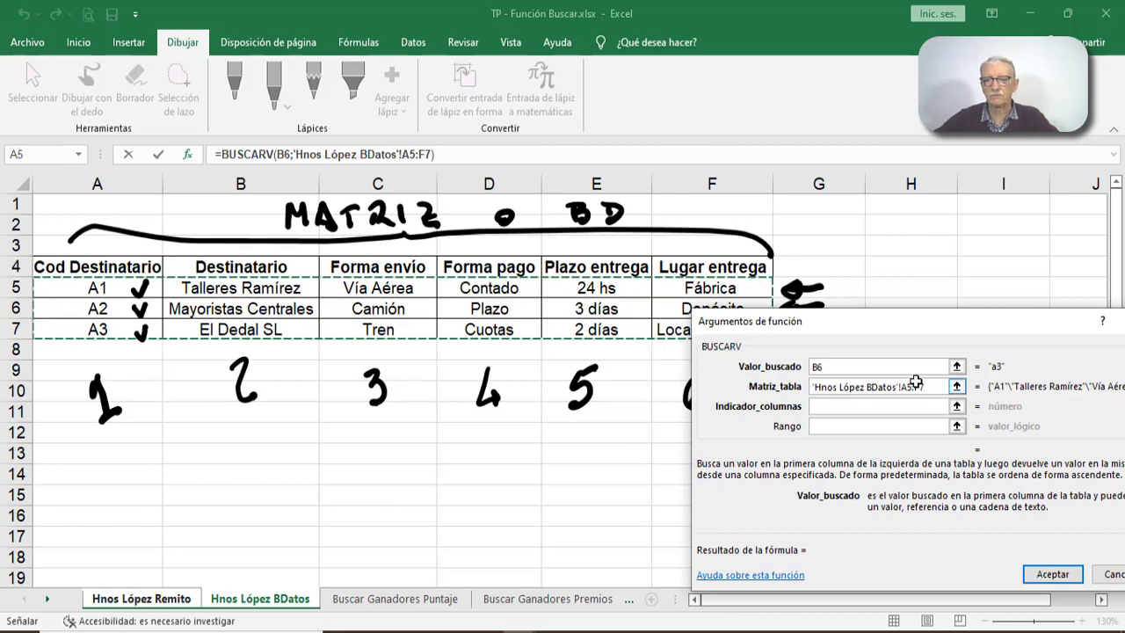
- Set the Plazo entrega function's column index to 5 and its Rango to falso
{"action": "left_click", "coordinate": [898, 404]}
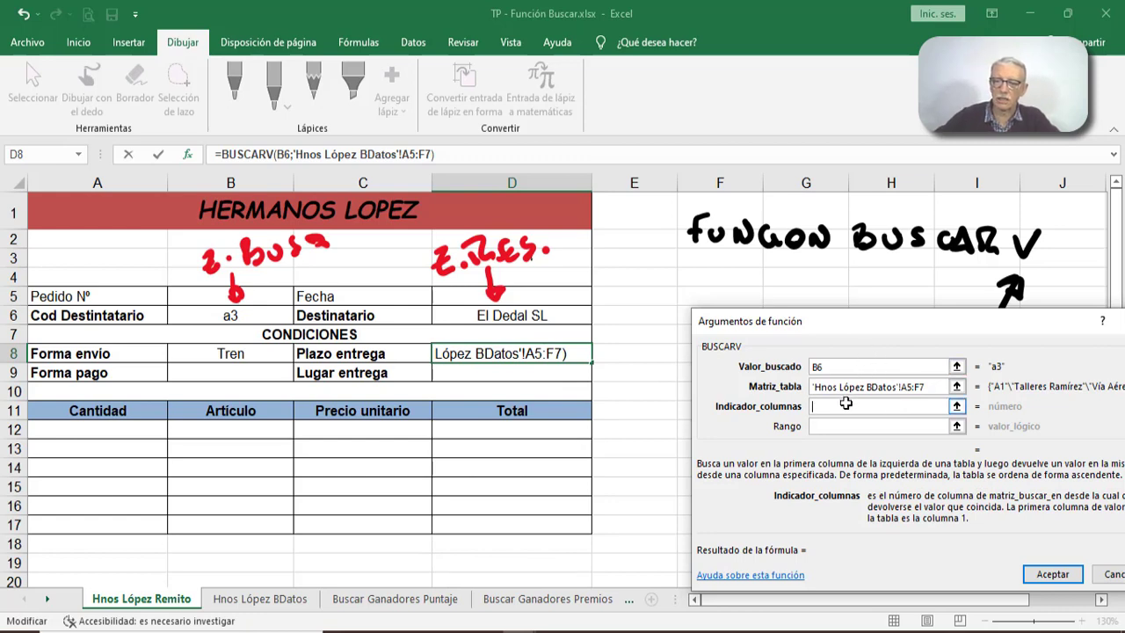
{"action": "type", "text": "5"}
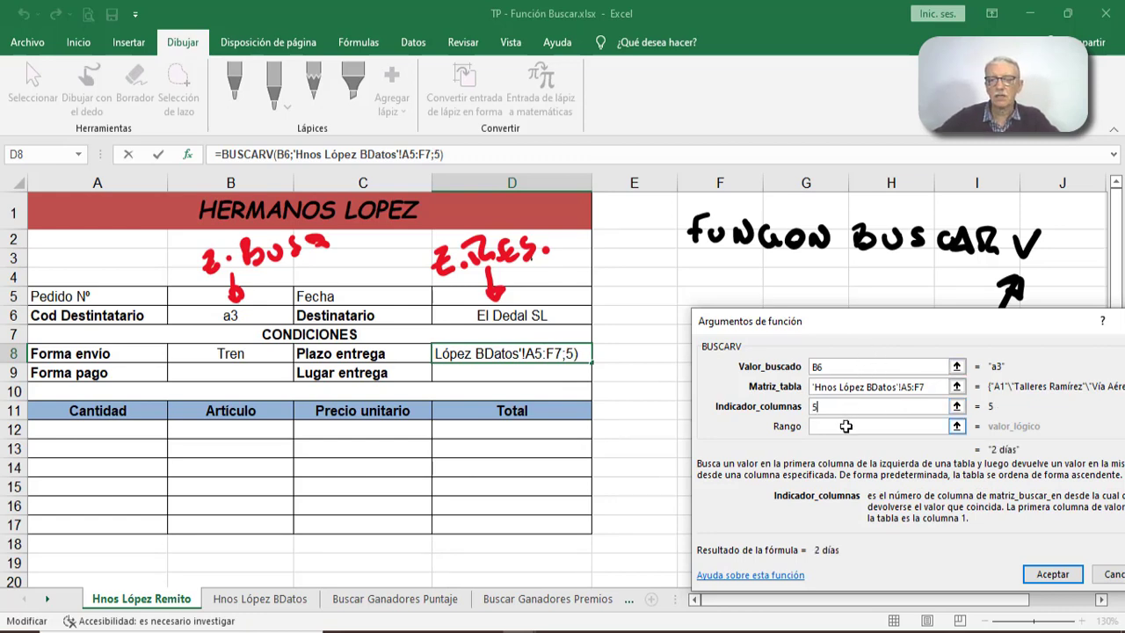
{"action": "left_click", "coordinate": [846, 427]}
{"action": "type", "text": "f"}
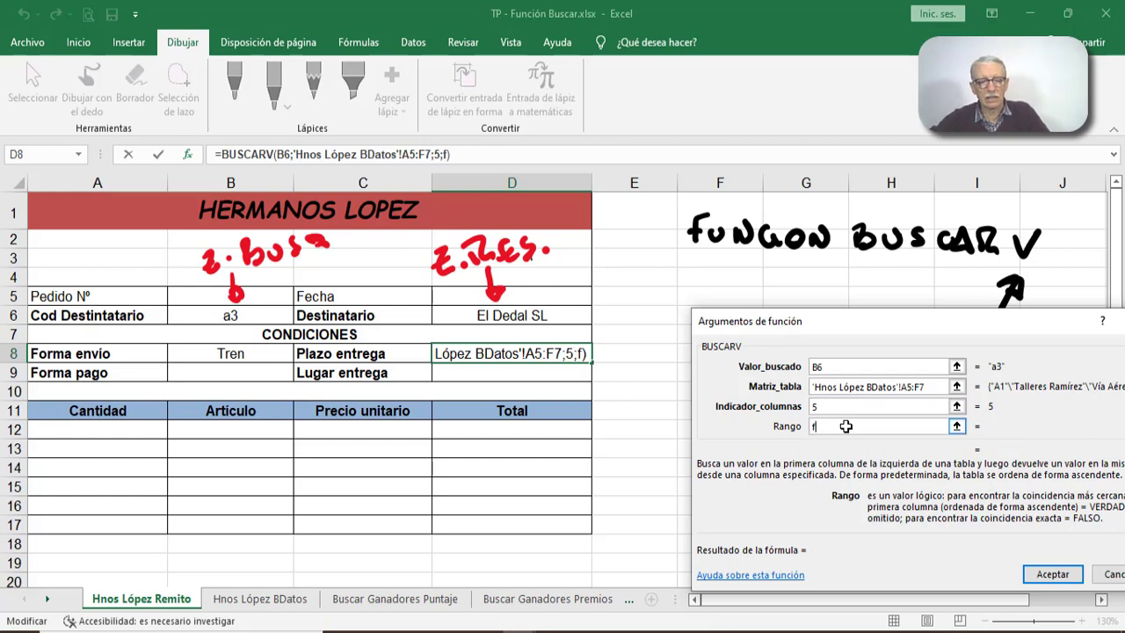
{"action": "type", "text": "also"}
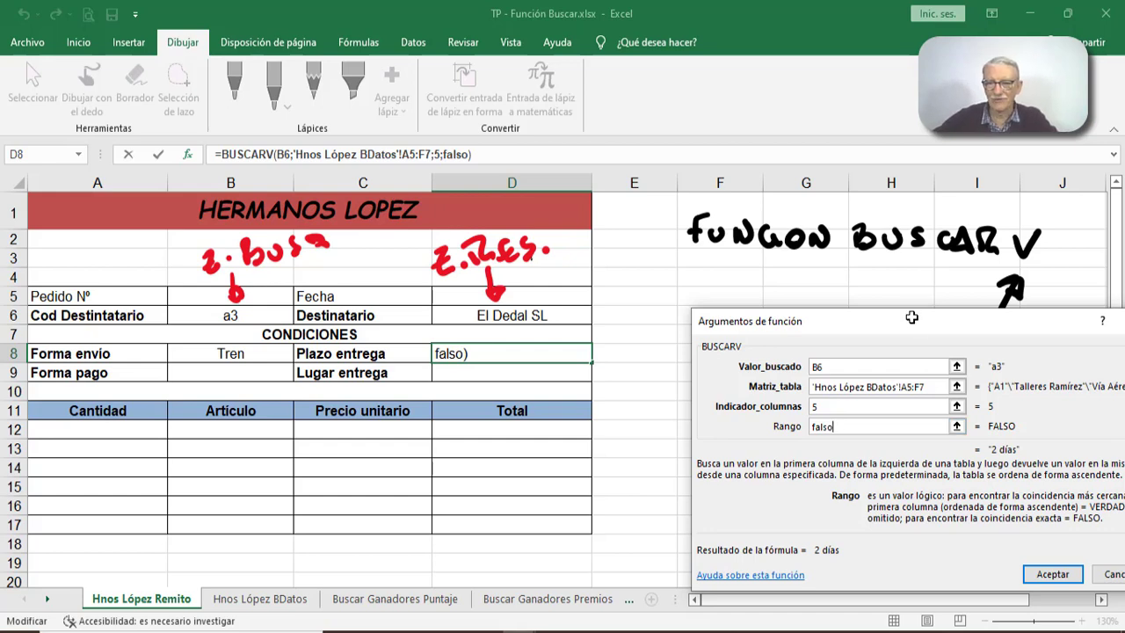
- Confirm the Plazo entrega formula and compare its result with the A3 row on the Hnos López BDatos sheet
{"action": "left_click_drag", "start_coordinate": [912, 317], "coordinate": [855, 284]}
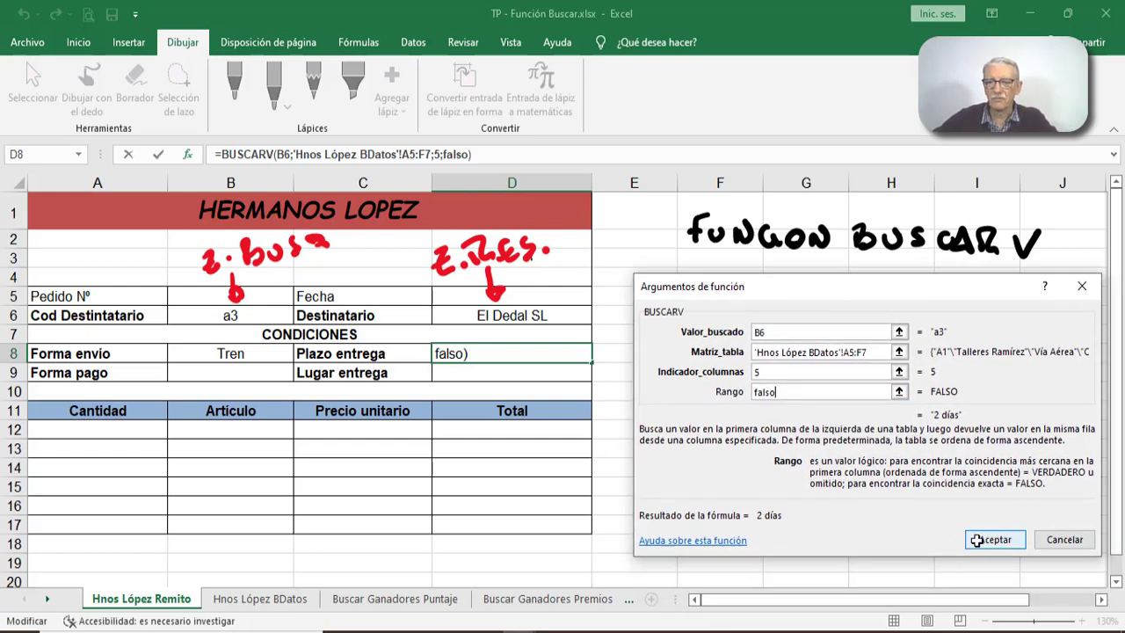
{"action": "left_click", "coordinate": [978, 540]}
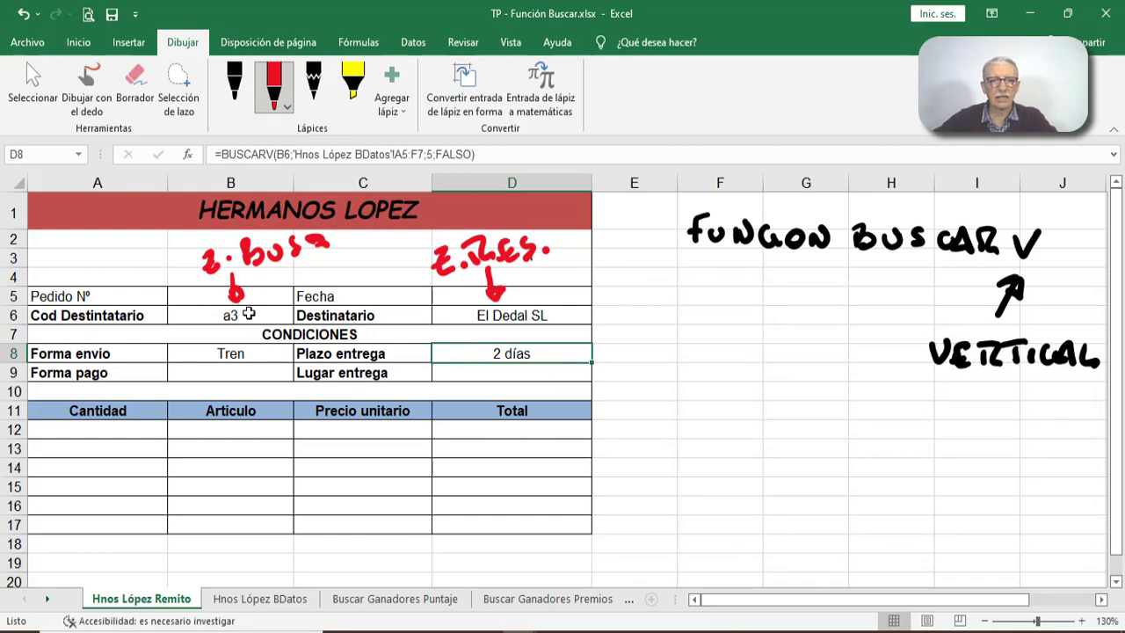
{"action": "left_click", "coordinate": [260, 599]}
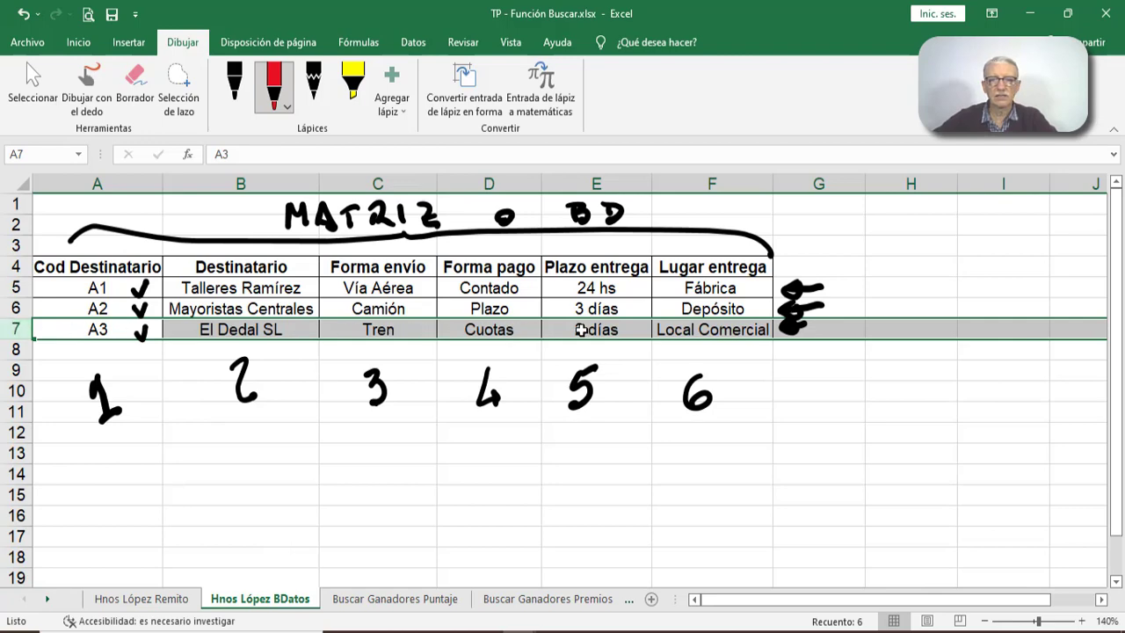
- Change the recipient code in cell B6 of the Hnos López Remito sheet to a2
{"action": "left_click", "coordinate": [163, 597]}
{"action": "left_click", "coordinate": [203, 315]}
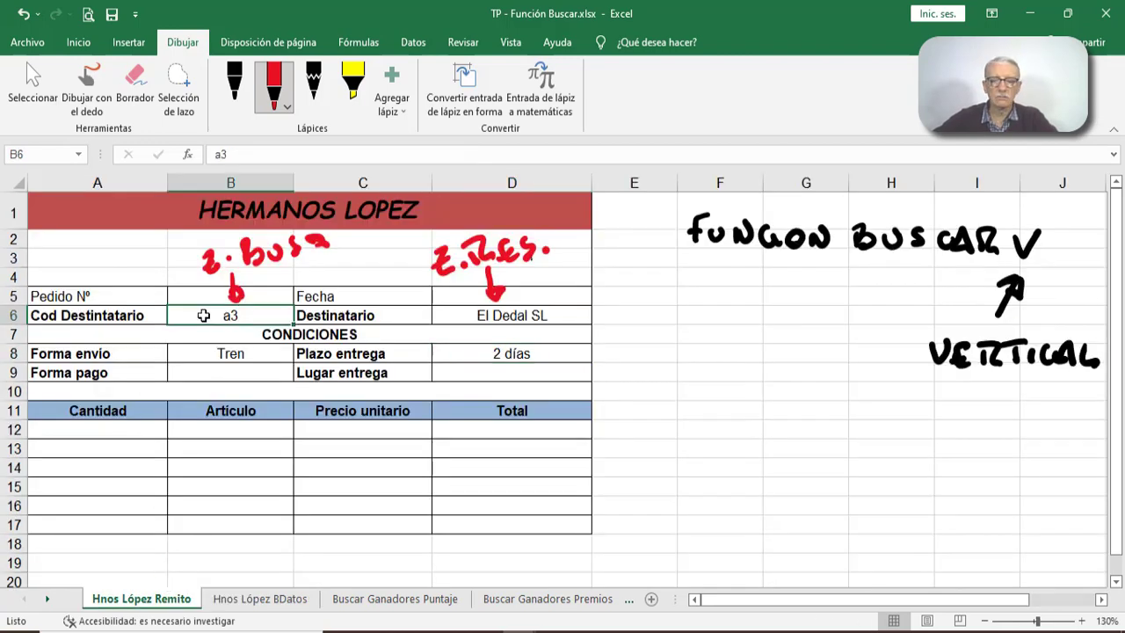
{"action": "type", "text": "a2"}
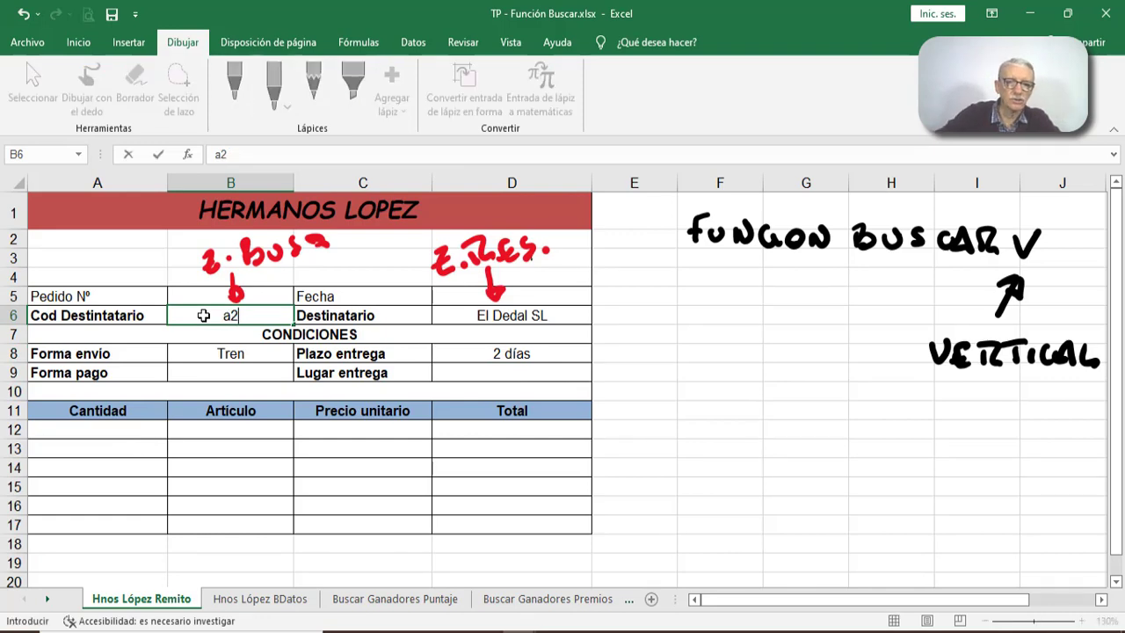
{"action": "key", "text": "Return"}
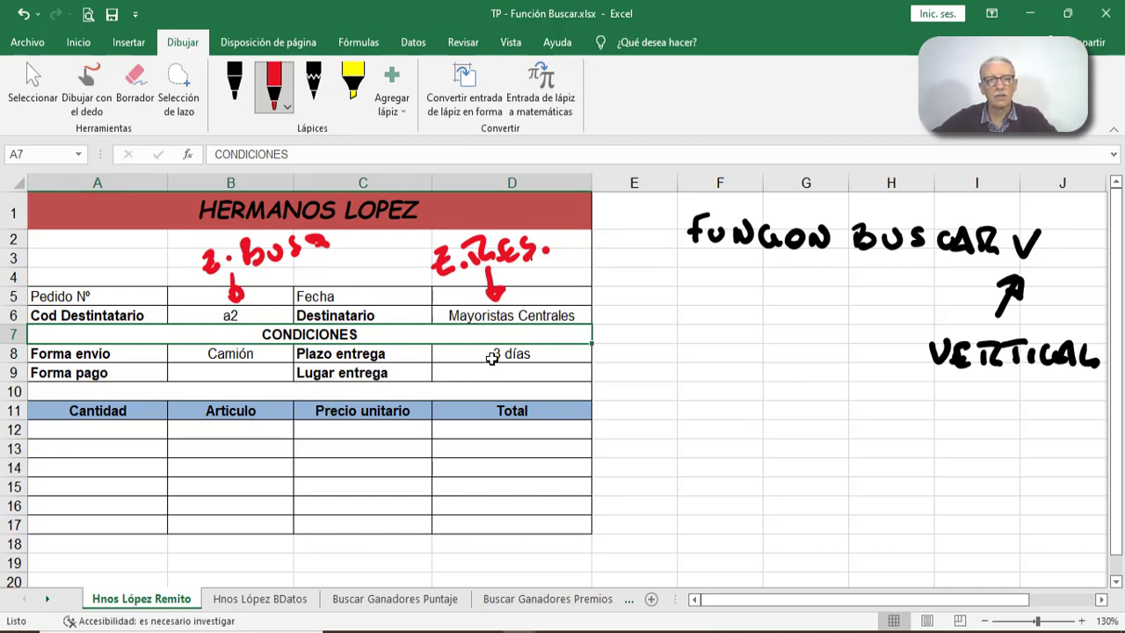
- Examine the code column and the A2 row on the Hnos López BDatos sheet to verify the form's looked-up values
{"action": "left_click", "coordinate": [249, 599]}
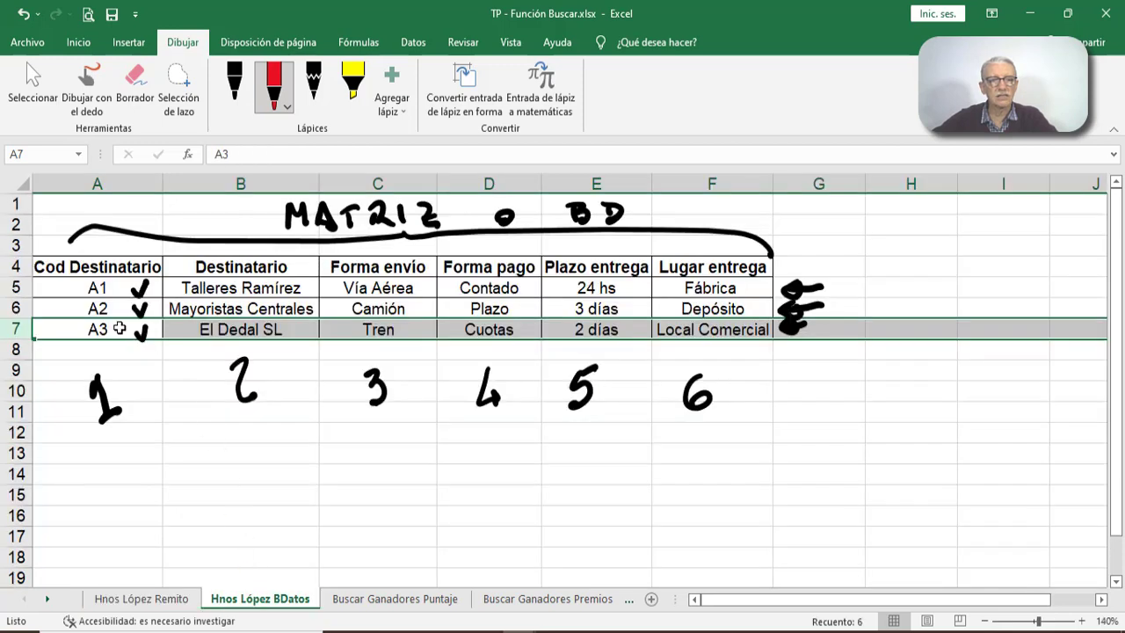
{"action": "left_click", "coordinate": [13, 305]}
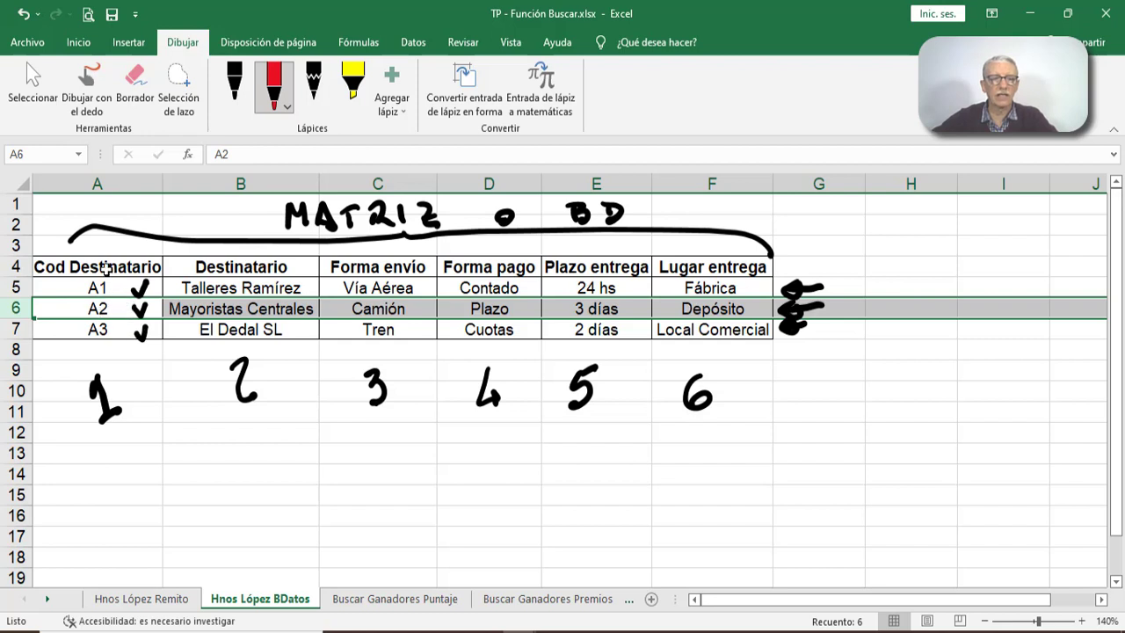
{"action": "left_click_drag", "start_coordinate": [102, 211], "coordinate": [102, 417]}
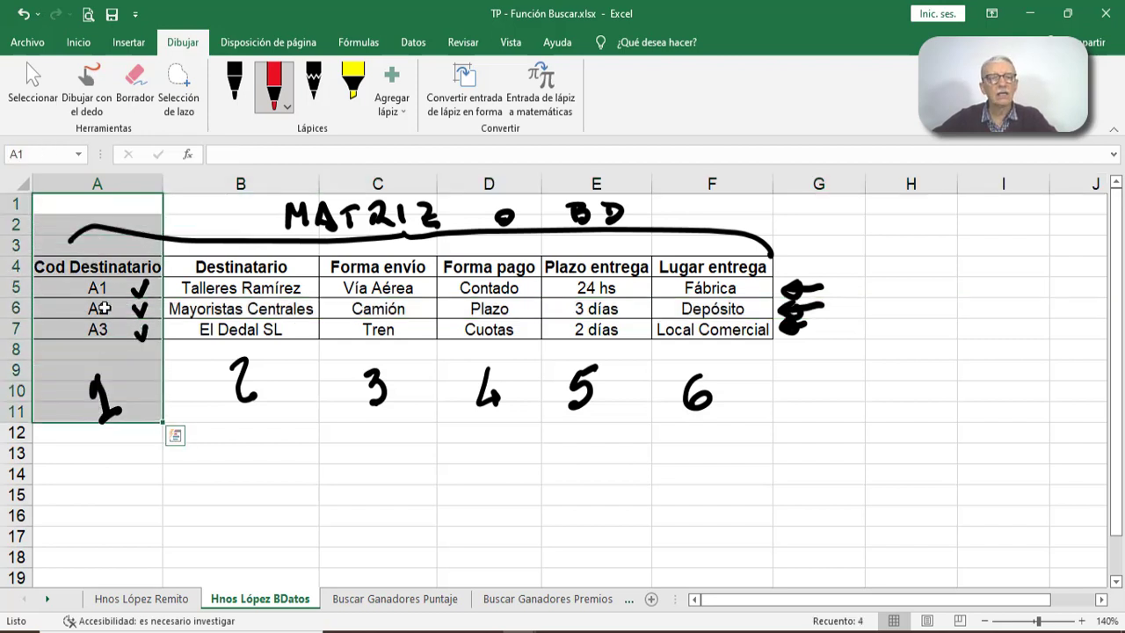
{"action": "left_click", "coordinate": [21, 309]}
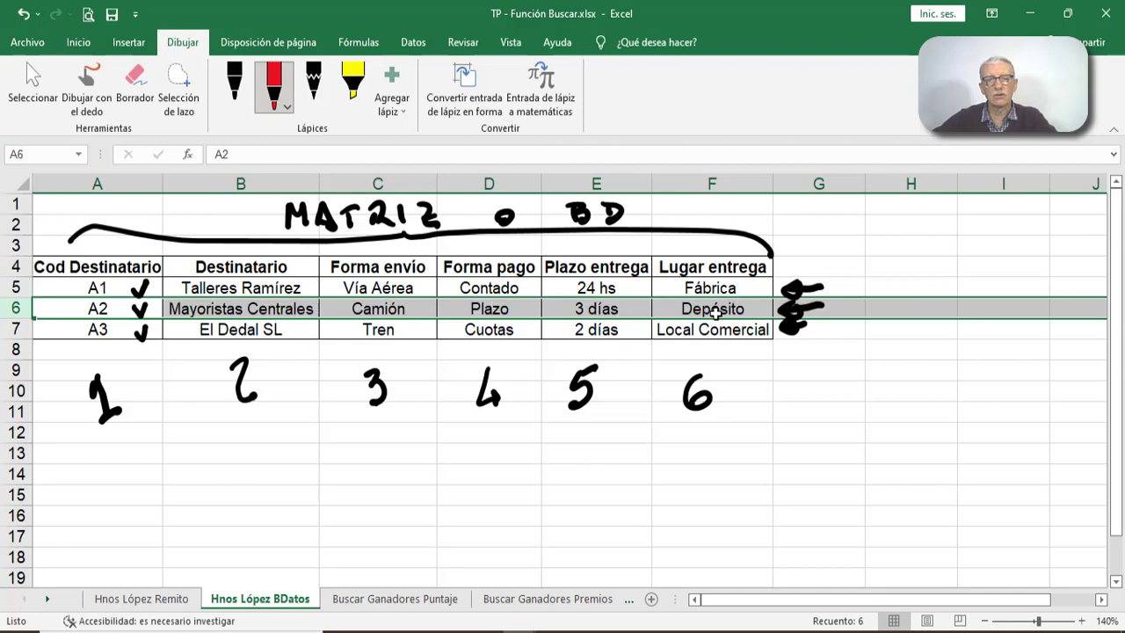
- Insert a BUSCARV function in the Forma pago cell B9 of the Remito sheet with B6 as the lookup value
{"action": "left_click", "coordinate": [178, 599]}
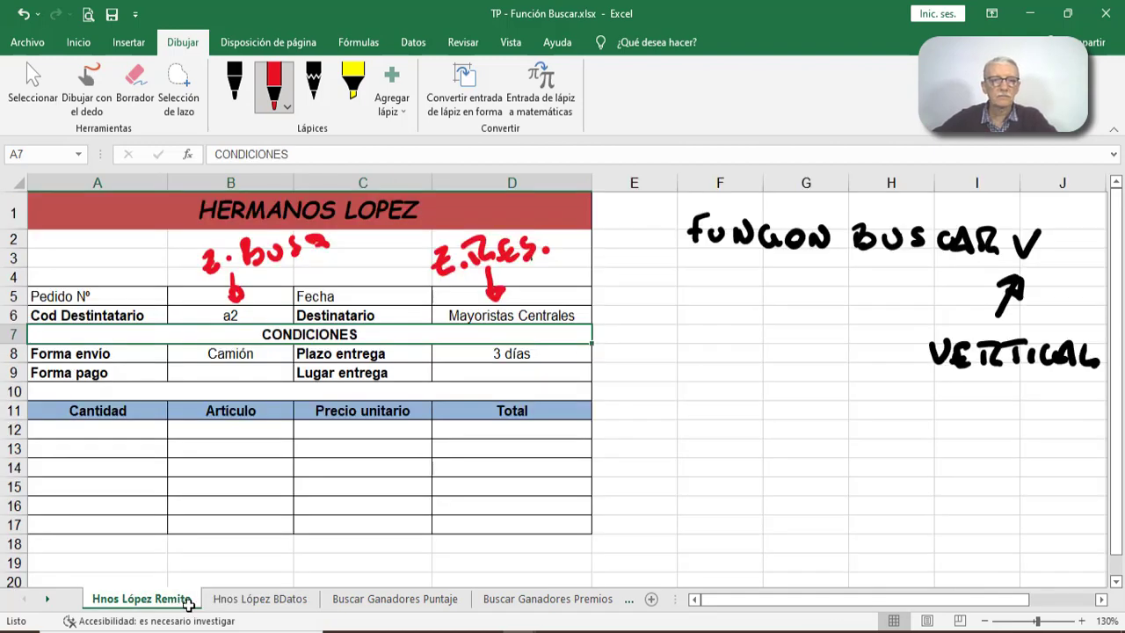
{"action": "left_click", "coordinate": [248, 375]}
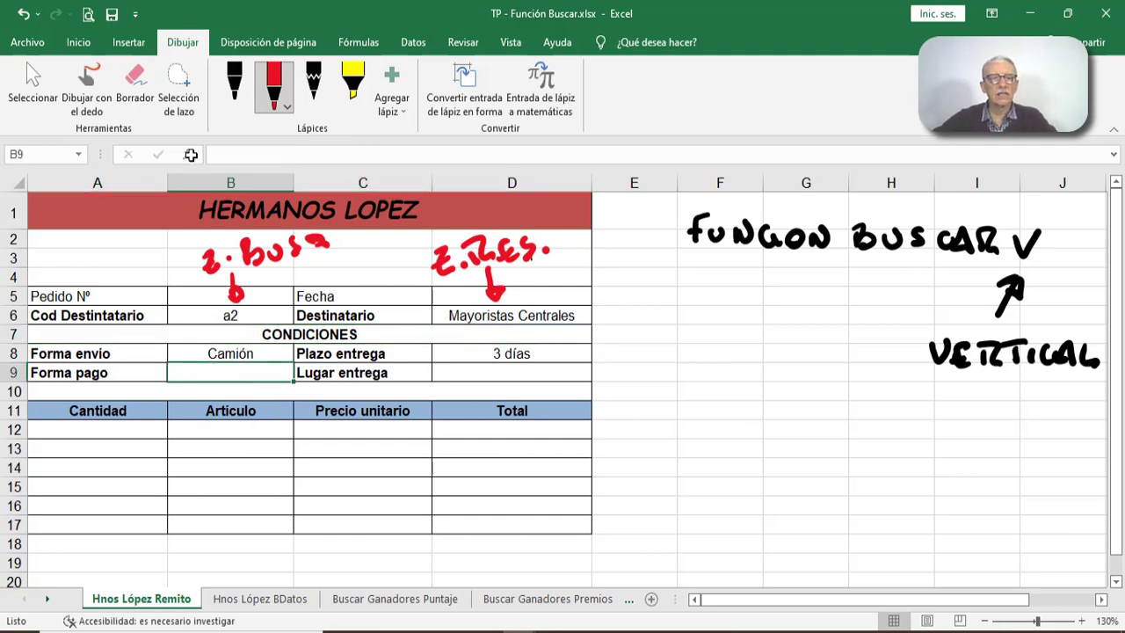
{"action": "left_click", "coordinate": [261, 598]}
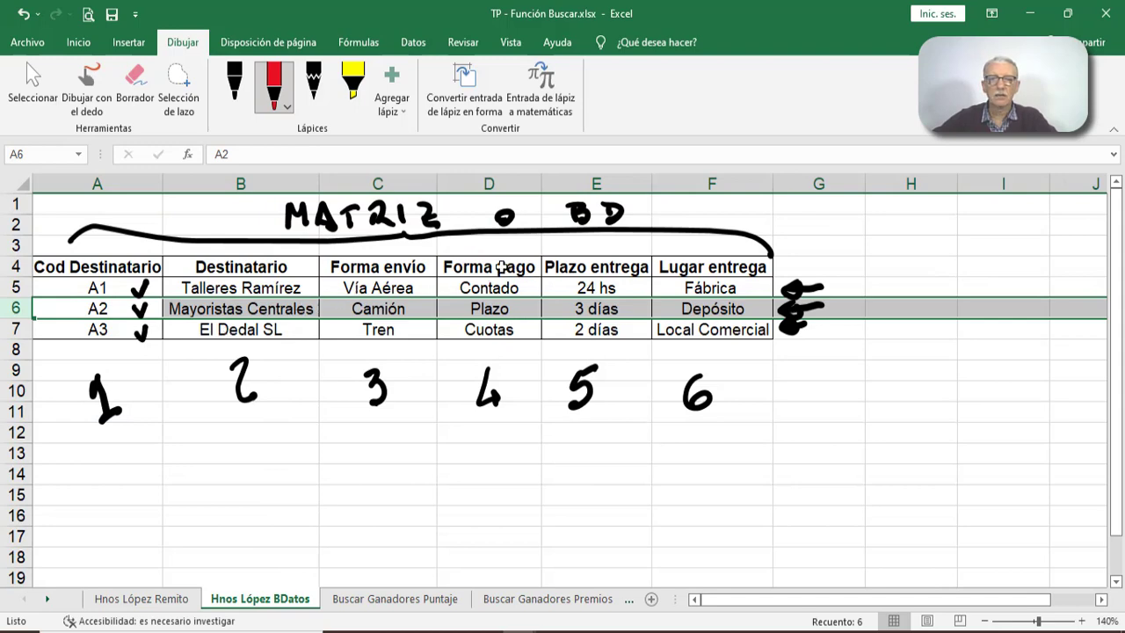
{"action": "left_click", "coordinate": [149, 598]}
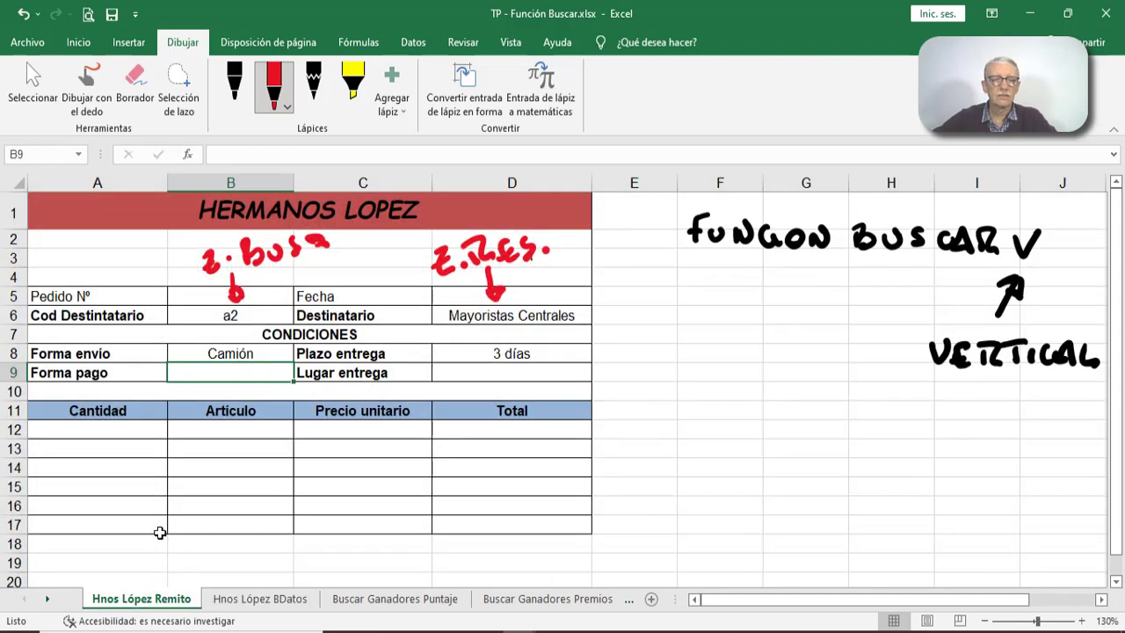
{"action": "left_click", "coordinate": [187, 154]}
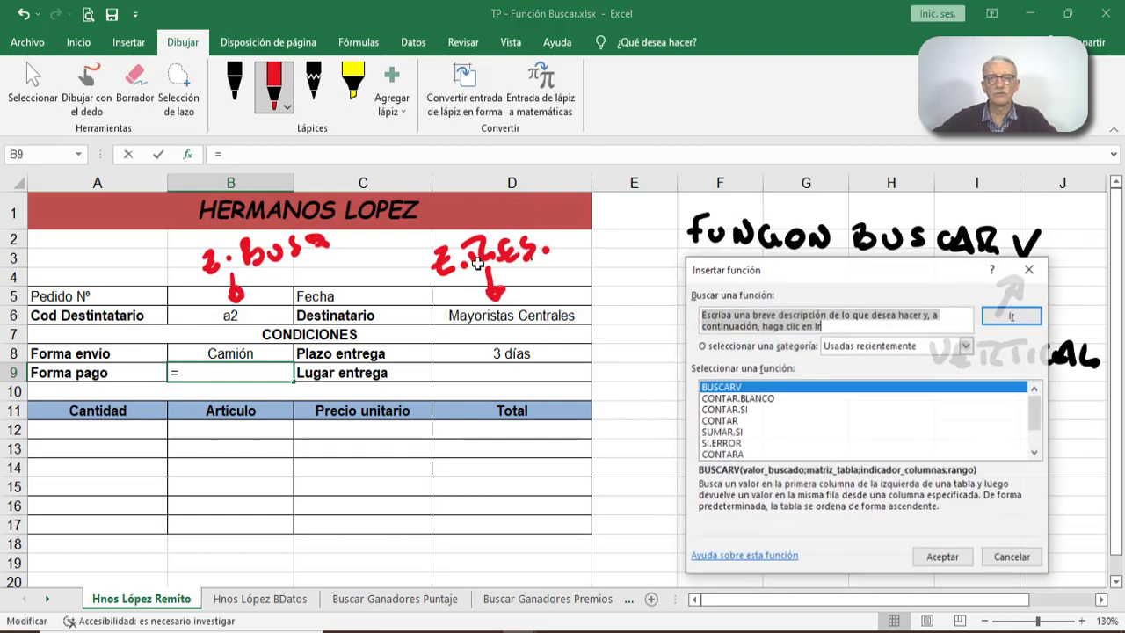
{"action": "left_click", "coordinate": [942, 556]}
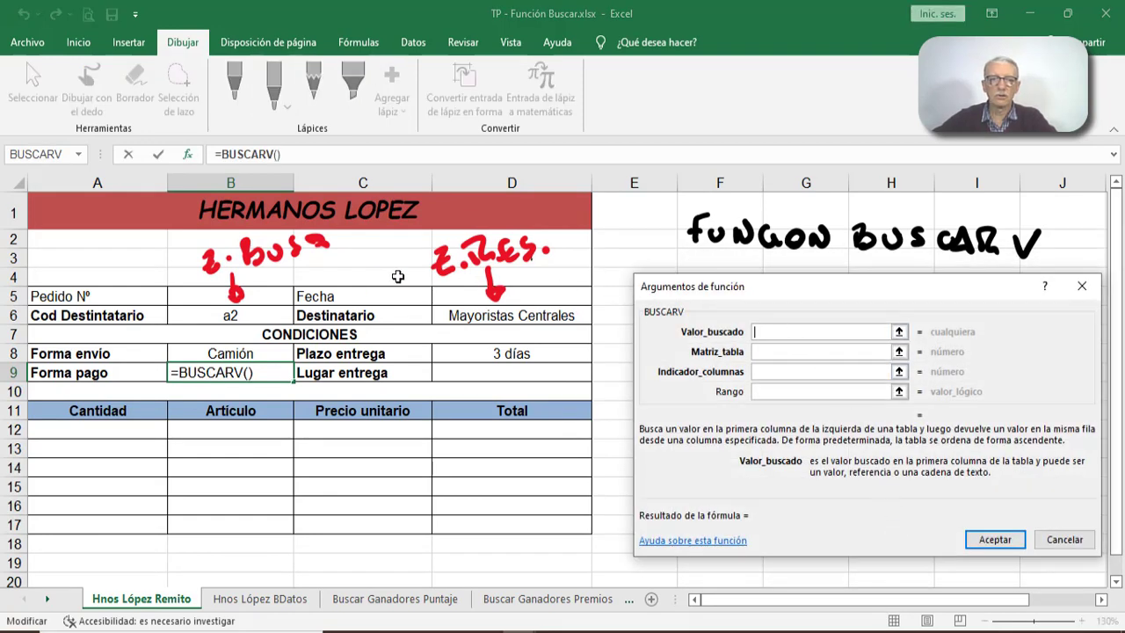
{"action": "left_click", "coordinate": [265, 312]}
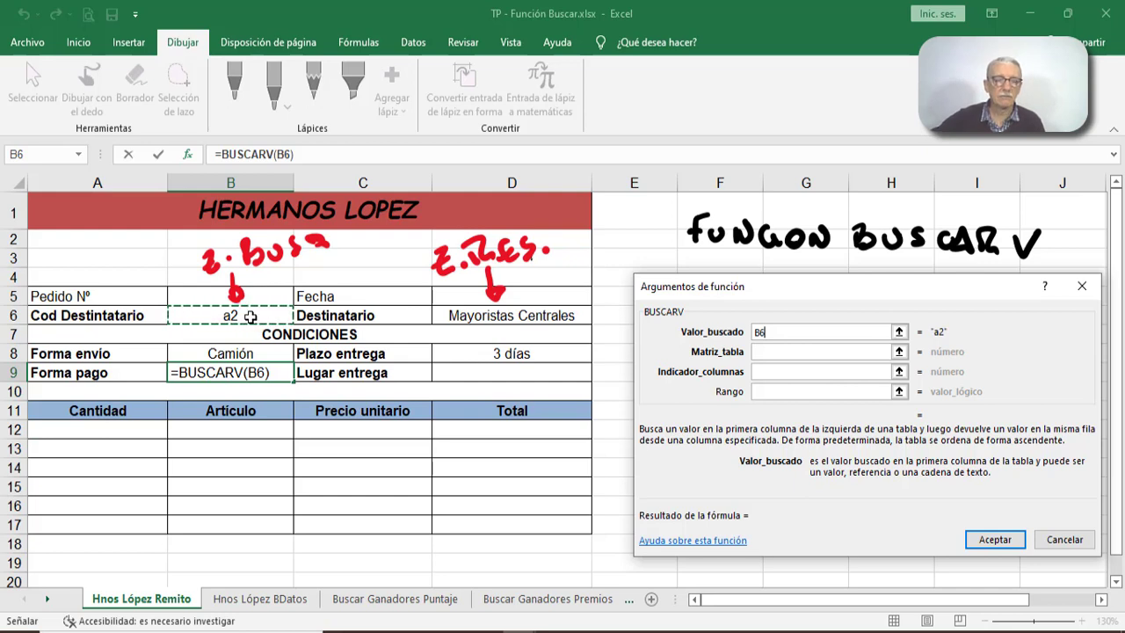
- Set the Forma pago function's table matrix to A5:F7 on the Hnos López BDatos sheet
{"action": "left_click", "coordinate": [778, 351]}
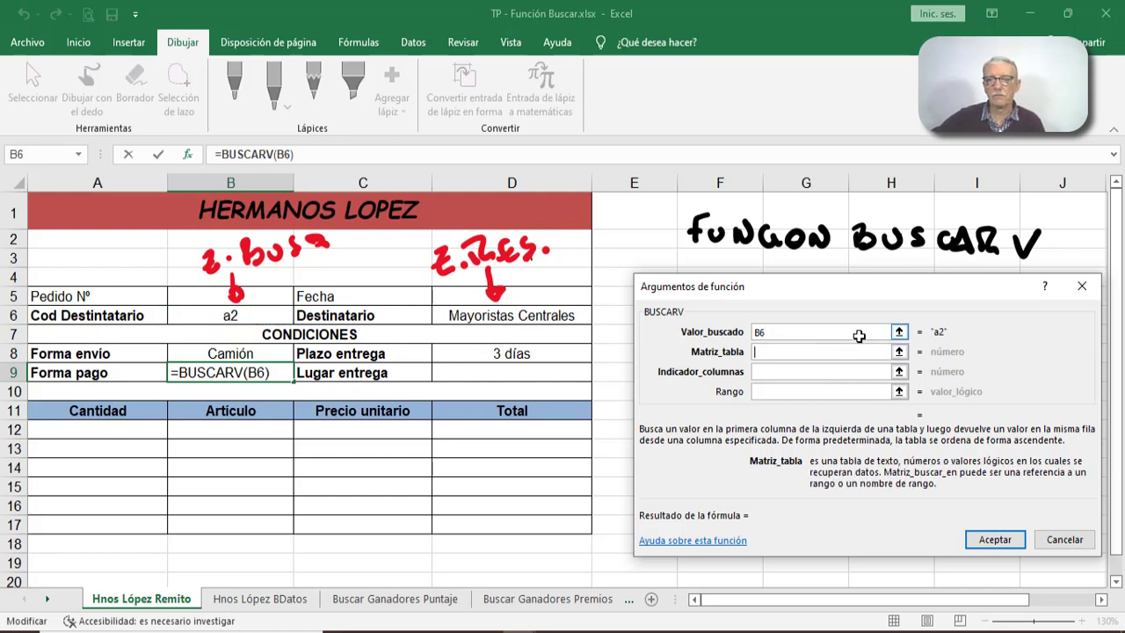
{"action": "left_click", "coordinate": [278, 601]}
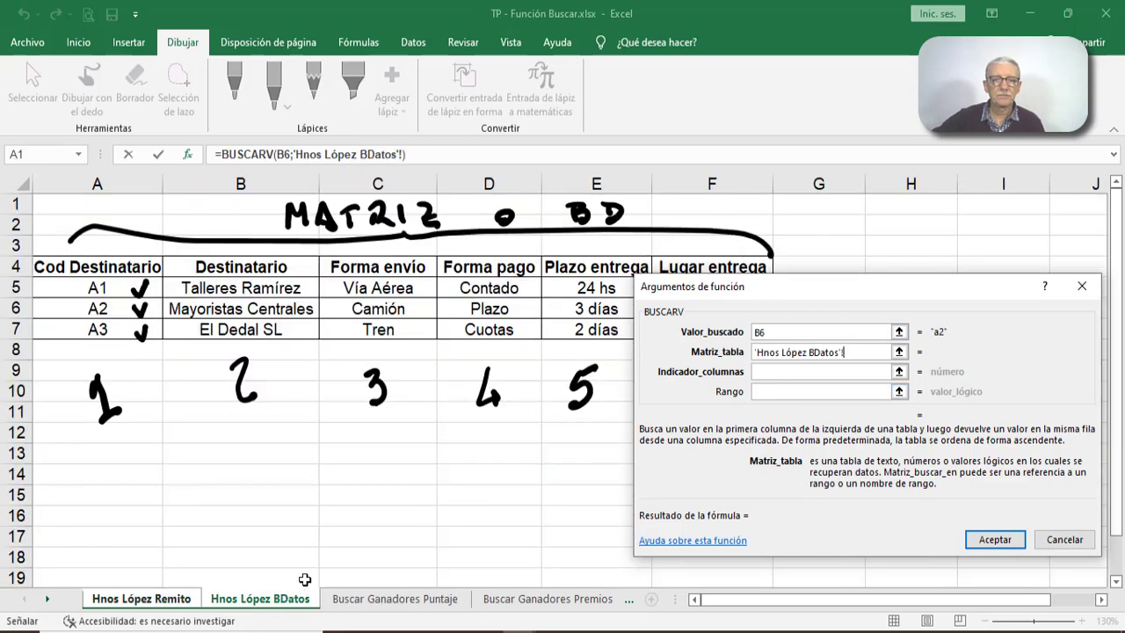
{"action": "left_click_drag", "start_coordinate": [788, 286], "coordinate": [741, 375]}
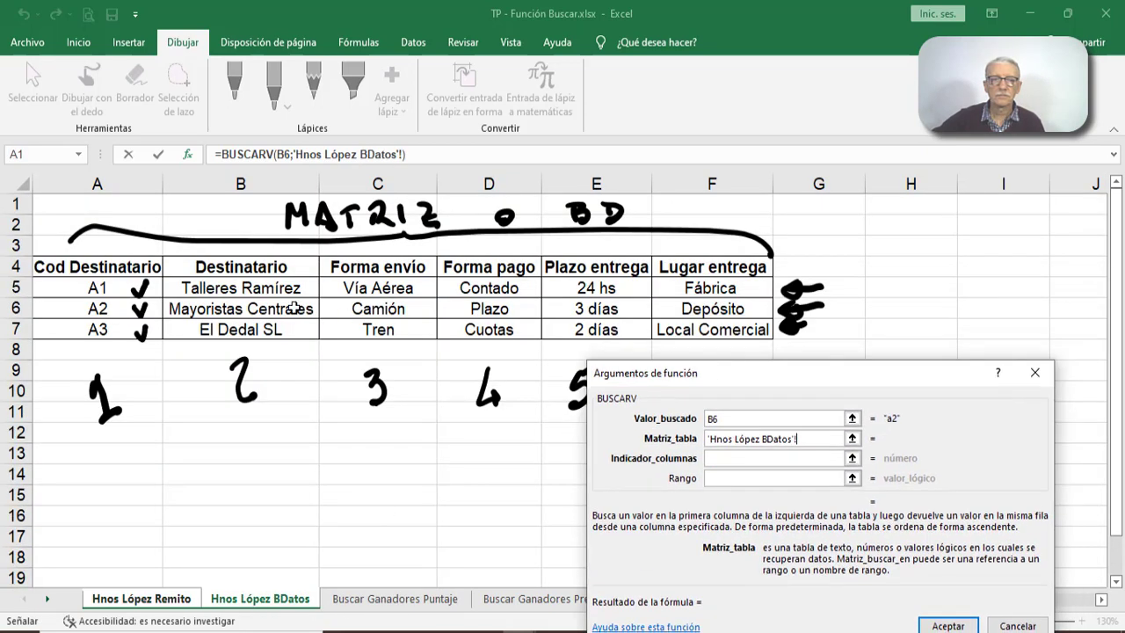
{"action": "left_click_drag", "start_coordinate": [116, 286], "coordinate": [708, 334]}
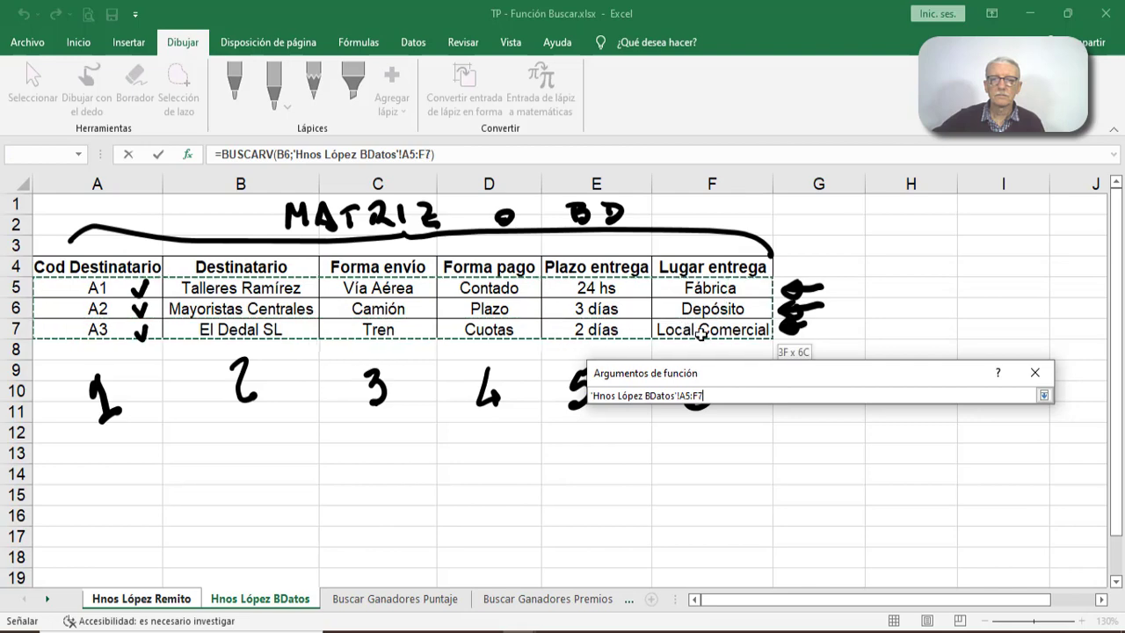
{"action": "left_click_drag", "start_coordinate": [751, 374], "coordinate": [785, 278]}
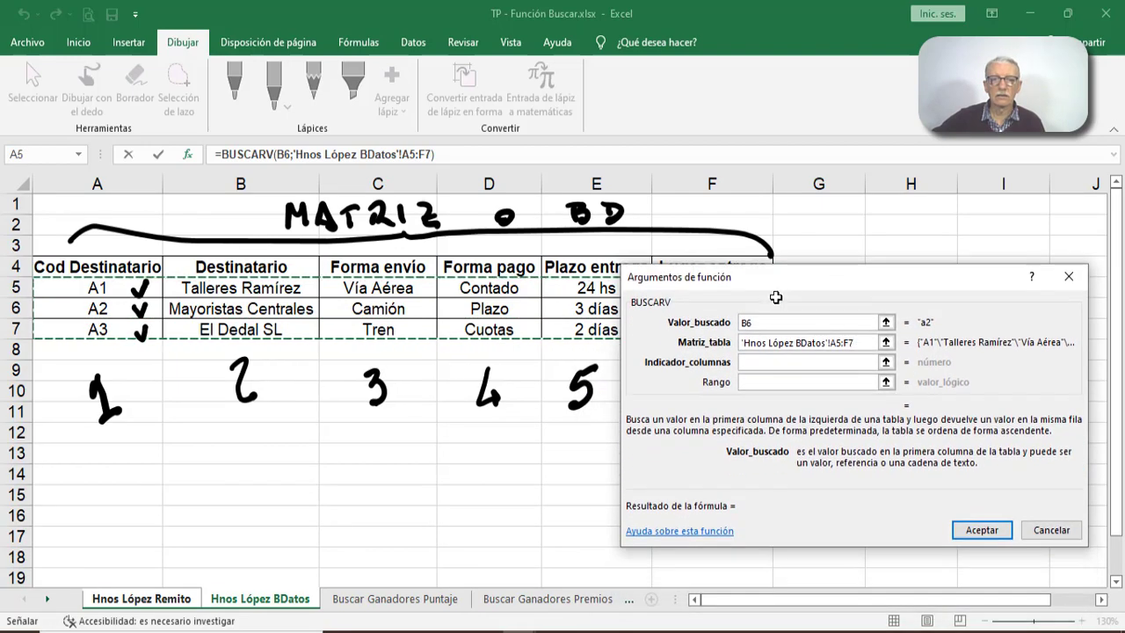
- Complete the Forma pago function with column index 4 and Rango falso, and check its result against the A2 row on Hnos López BDatos
{"action": "left_click", "coordinate": [760, 360]}
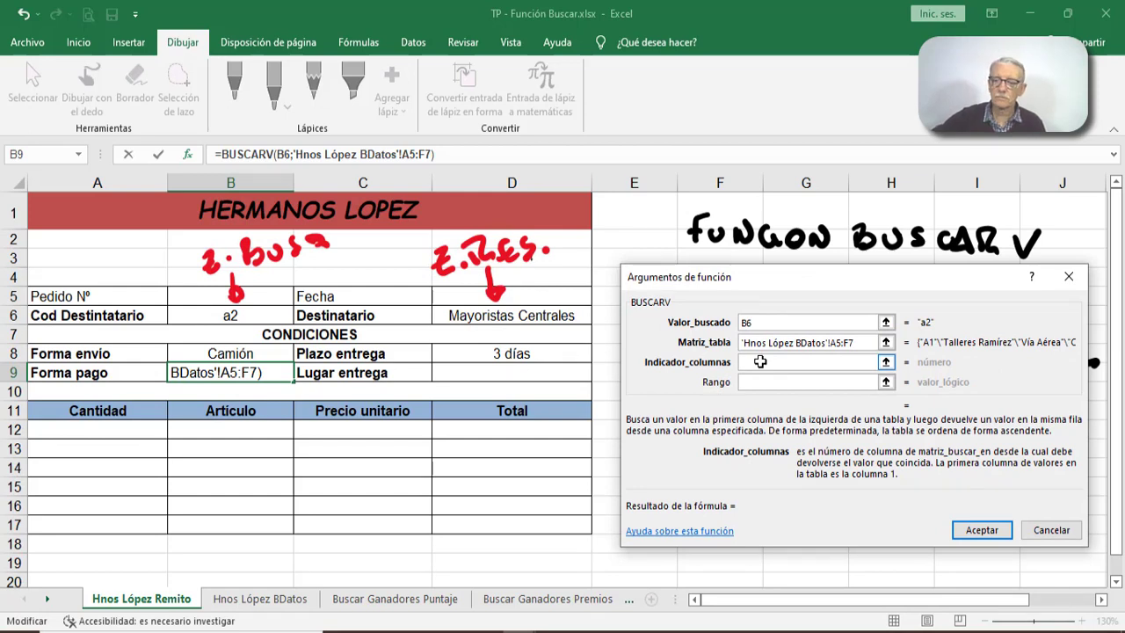
{"action": "type", "text": "4"}
{"action": "left_click", "coordinate": [754, 382]}
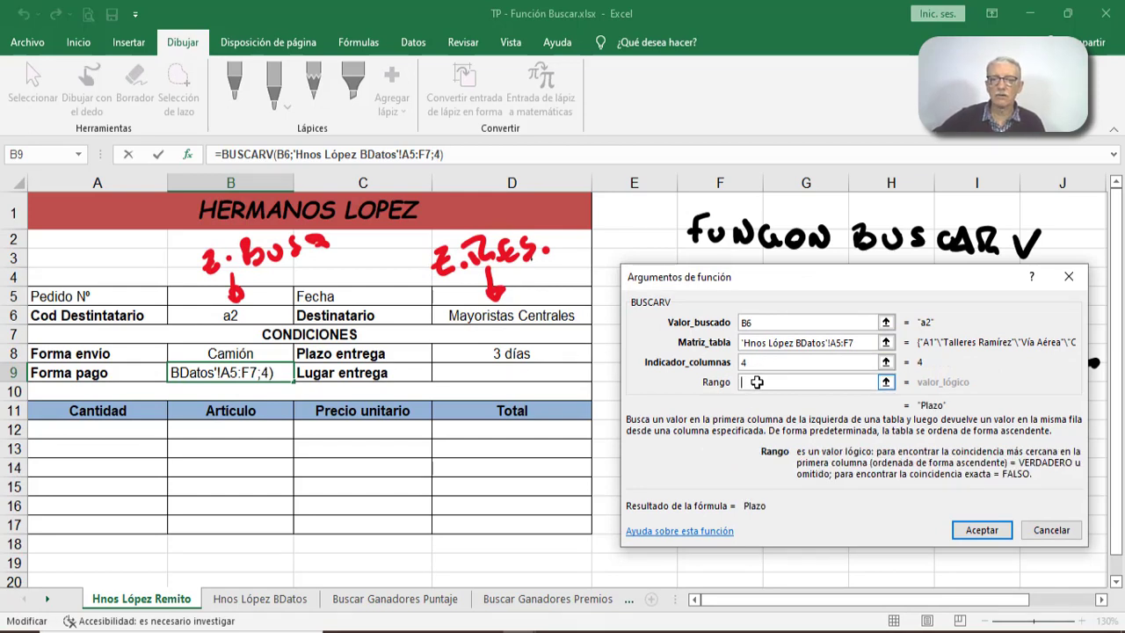
{"action": "type", "text": "fal"}
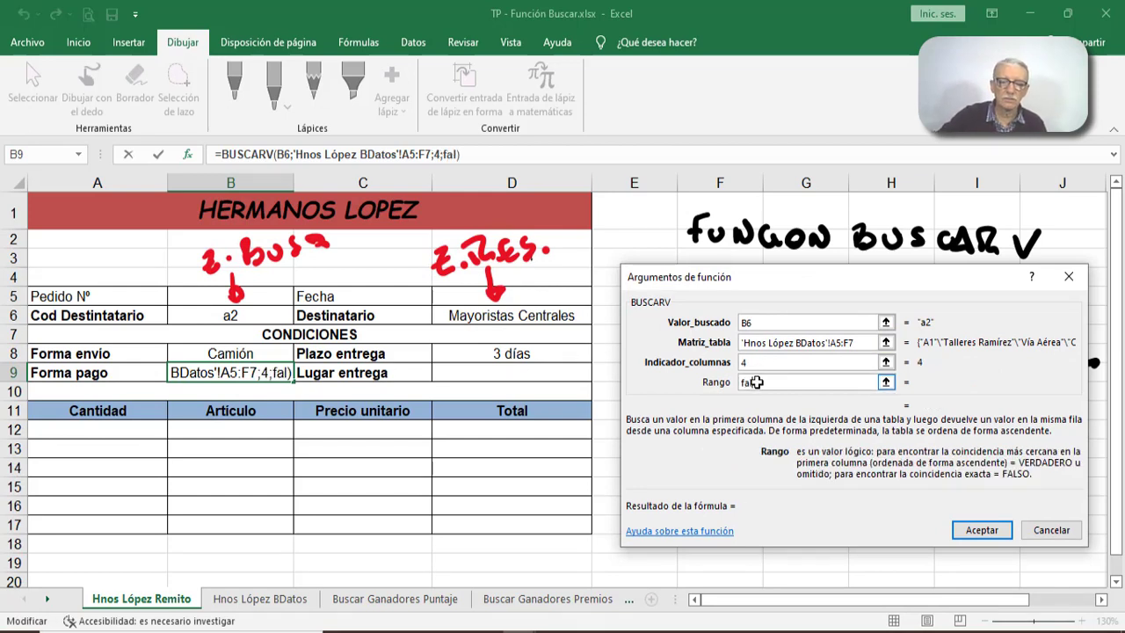
{"action": "type", "text": "so"}
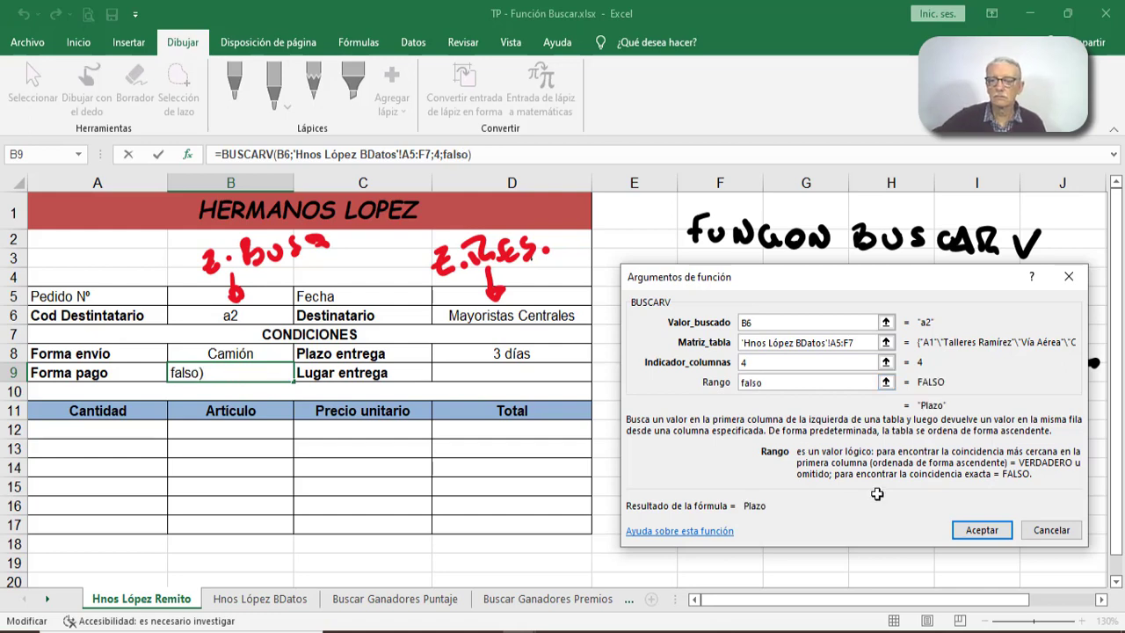
{"action": "left_click", "coordinate": [960, 530]}
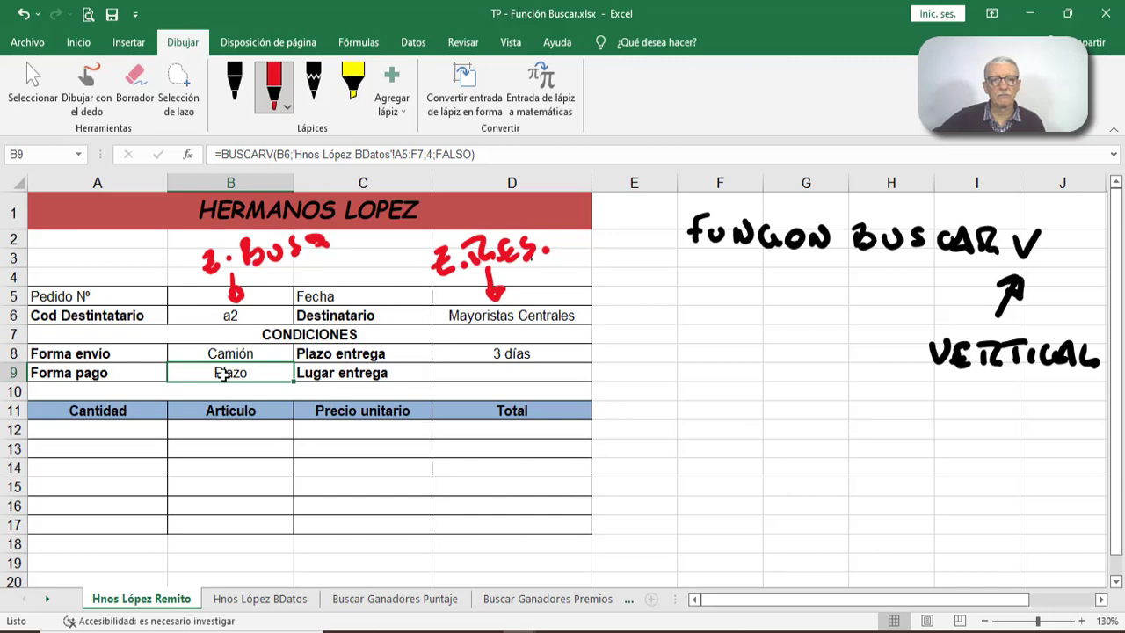
{"action": "left_click", "coordinate": [295, 599]}
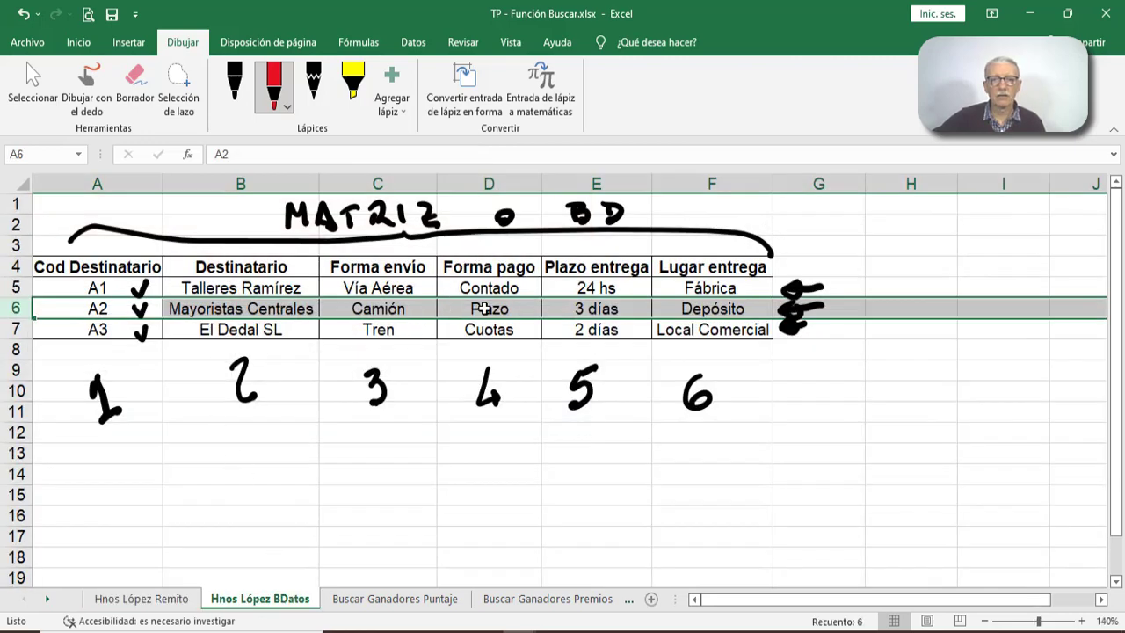
{"action": "left_click", "coordinate": [174, 597]}
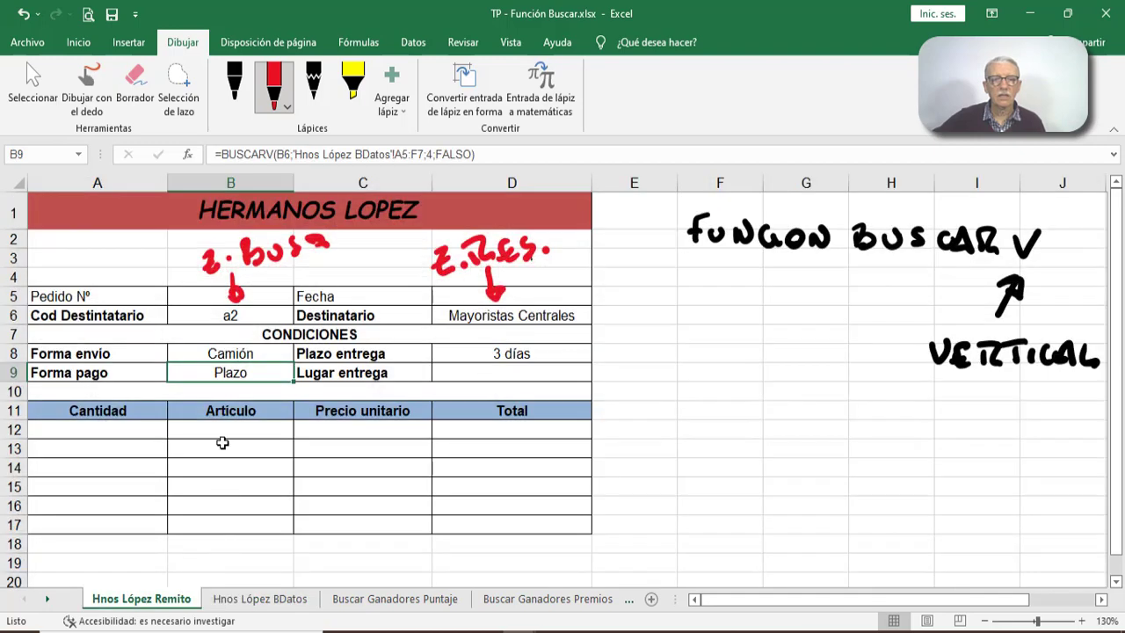
- Insert a BUSCARV function in the Lugar entrega cell D9 with B6 as the lookup value
{"action": "left_click", "coordinate": [450, 376]}
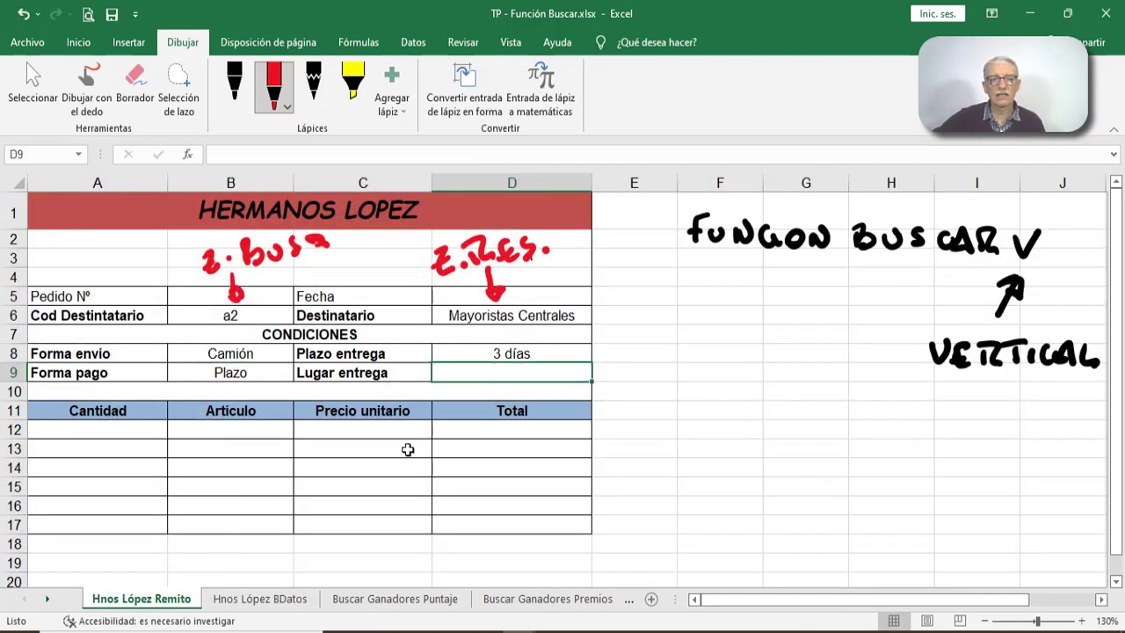
{"action": "left_click", "coordinate": [302, 597]}
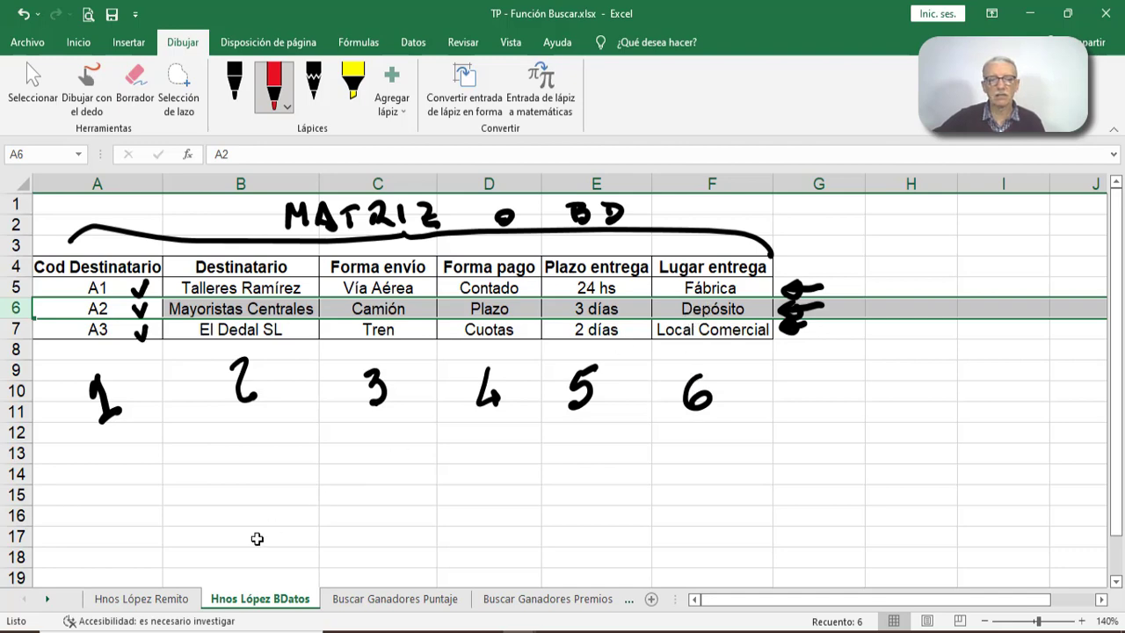
{"action": "left_click", "coordinate": [181, 597]}
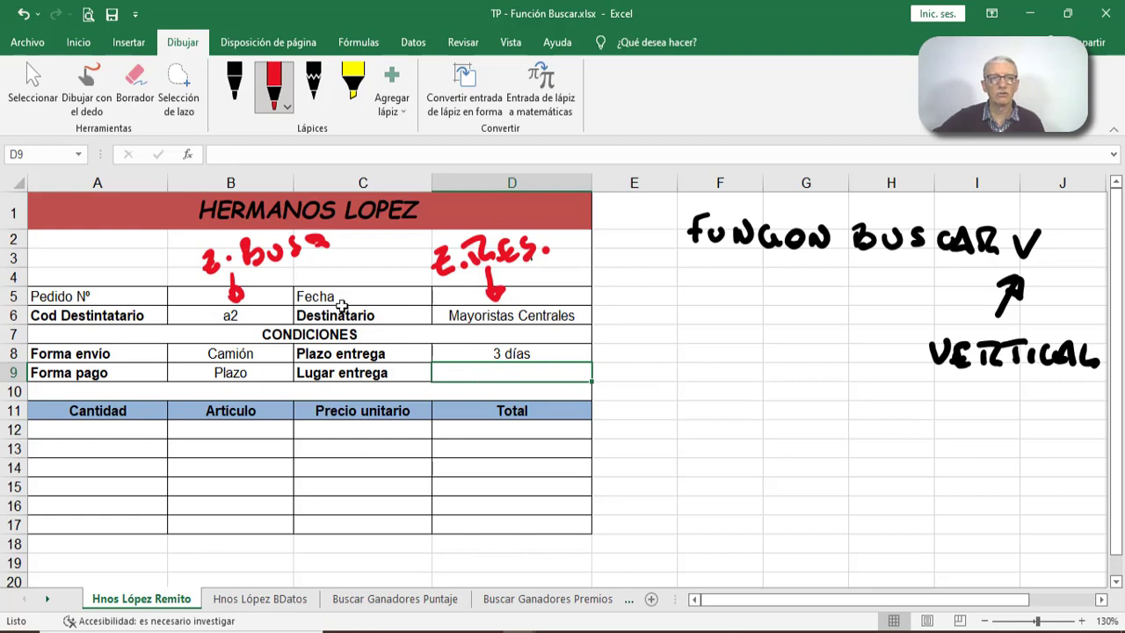
{"action": "left_click", "coordinate": [186, 154]}
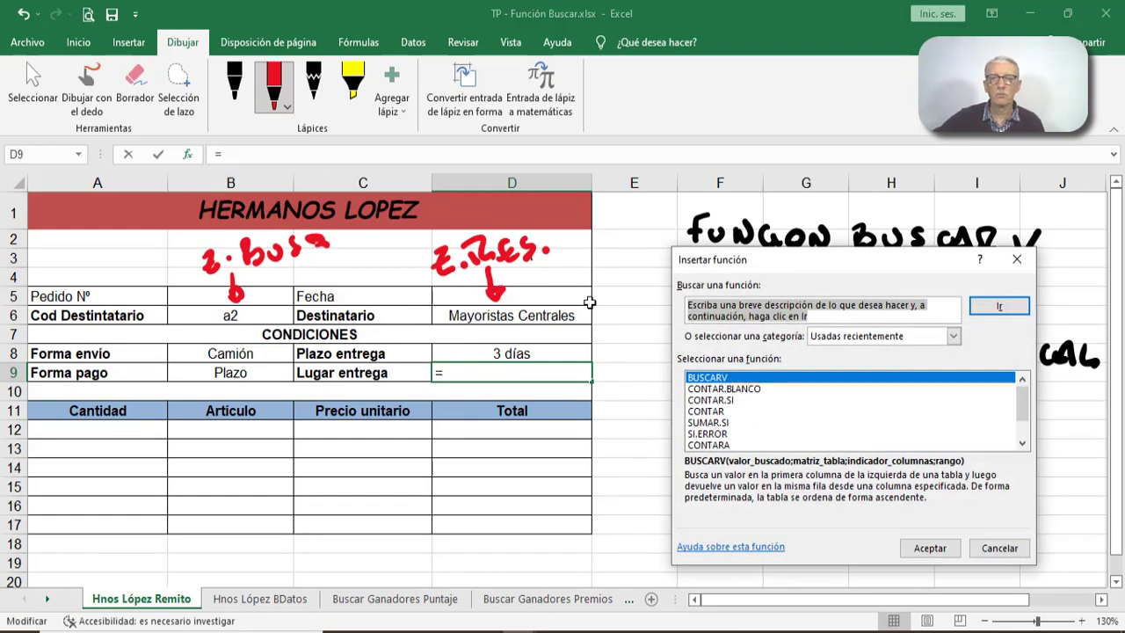
{"action": "left_click", "coordinate": [929, 546]}
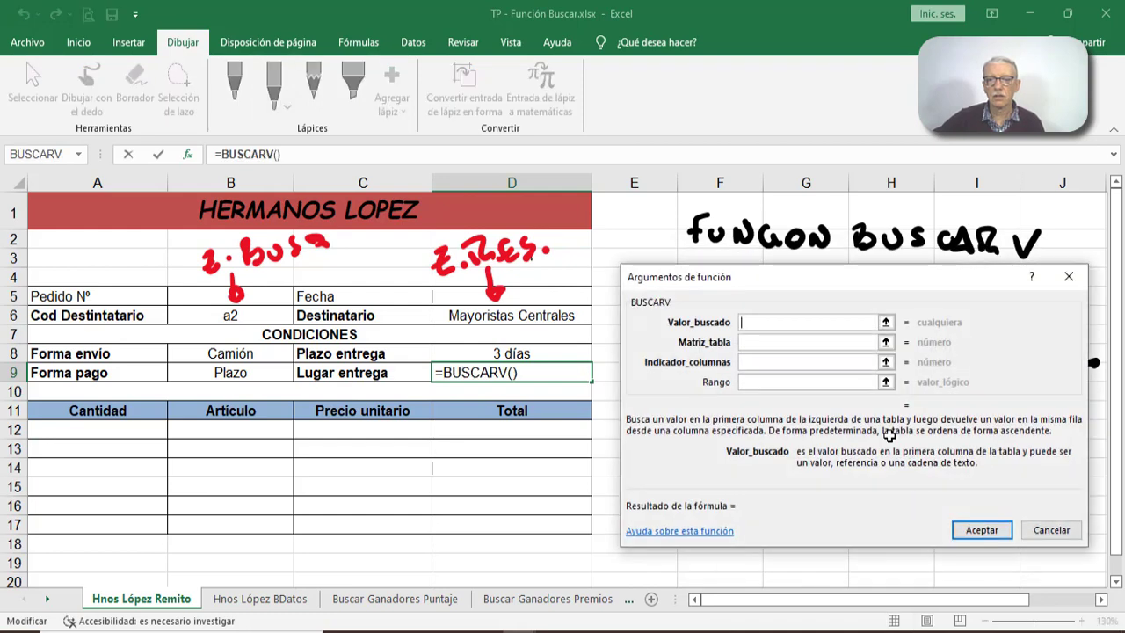
{"action": "left_click", "coordinate": [228, 315]}
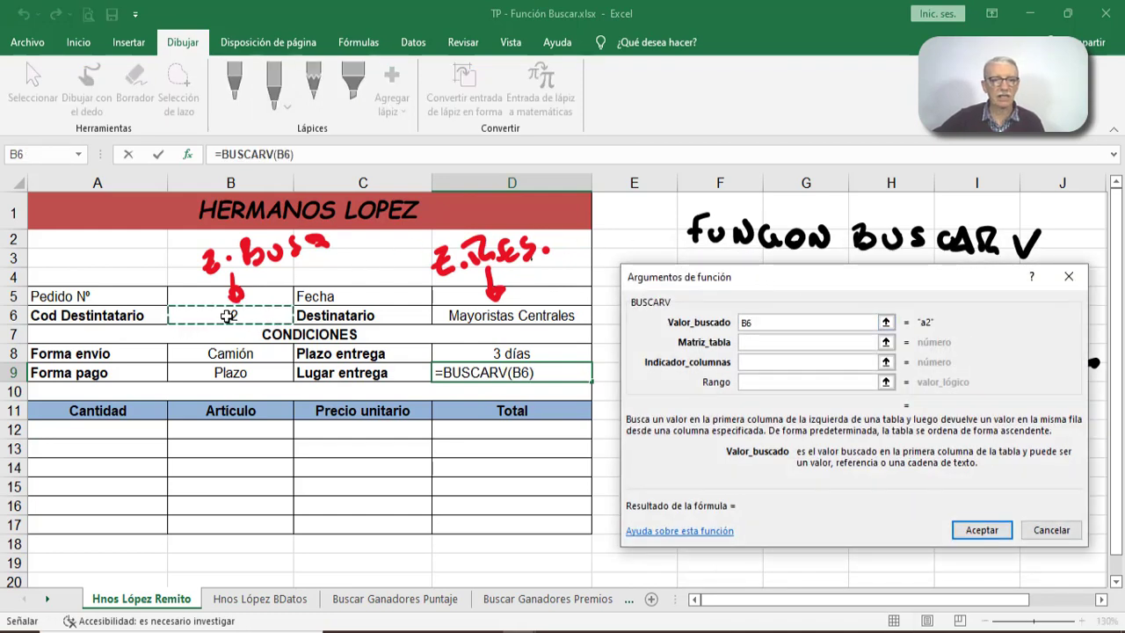
- Set the Lugar entrega function's table matrix to A5:F7 on the Hnos López BDatos sheet
{"action": "left_click", "coordinate": [753, 341]}
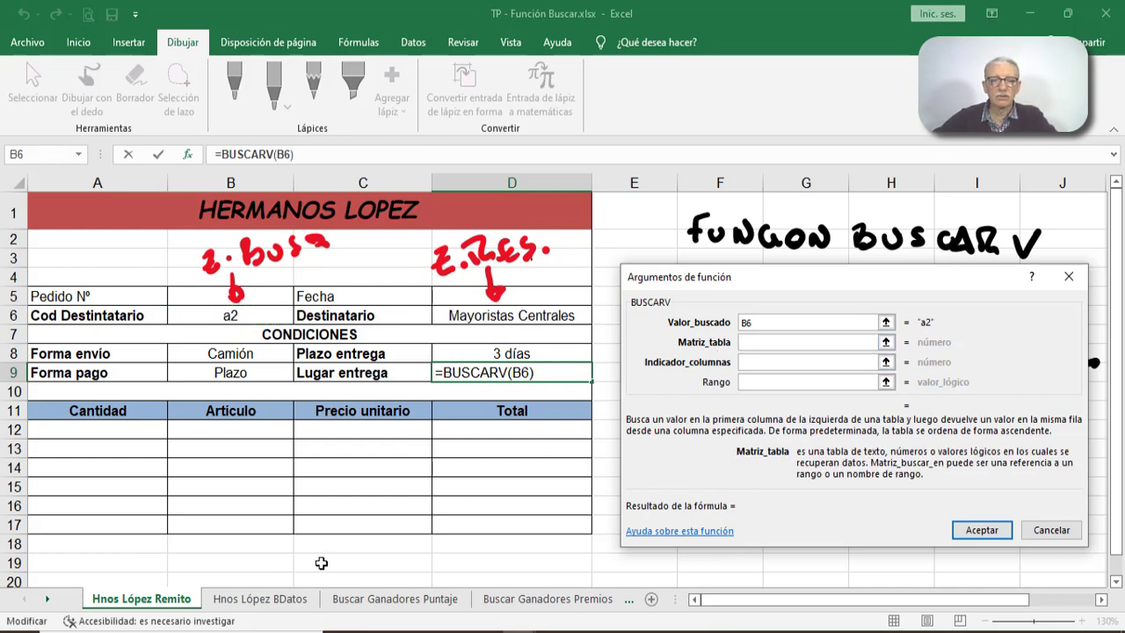
{"action": "left_click", "coordinate": [261, 599]}
{"action": "left_click_drag", "start_coordinate": [721, 276], "coordinate": [637, 406]}
{"action": "left_click_drag", "start_coordinate": [130, 288], "coordinate": [708, 328]}
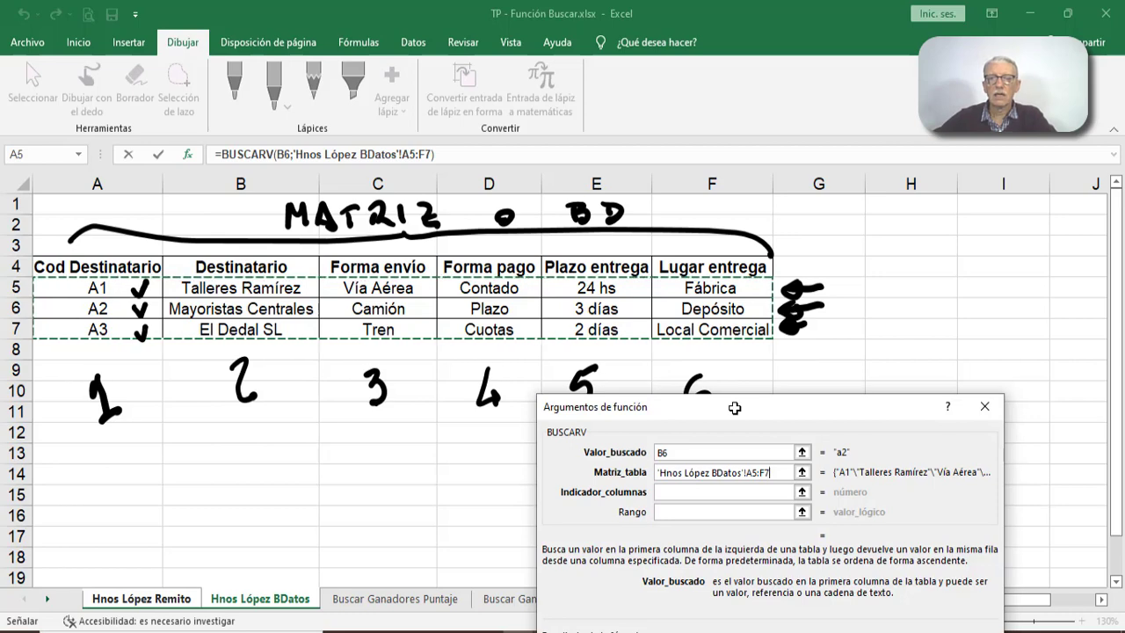
- Complete the Lugar entrega function with column index 6 and Rango falso
{"action": "left_click_drag", "start_coordinate": [734, 407], "coordinate": [745, 322]}
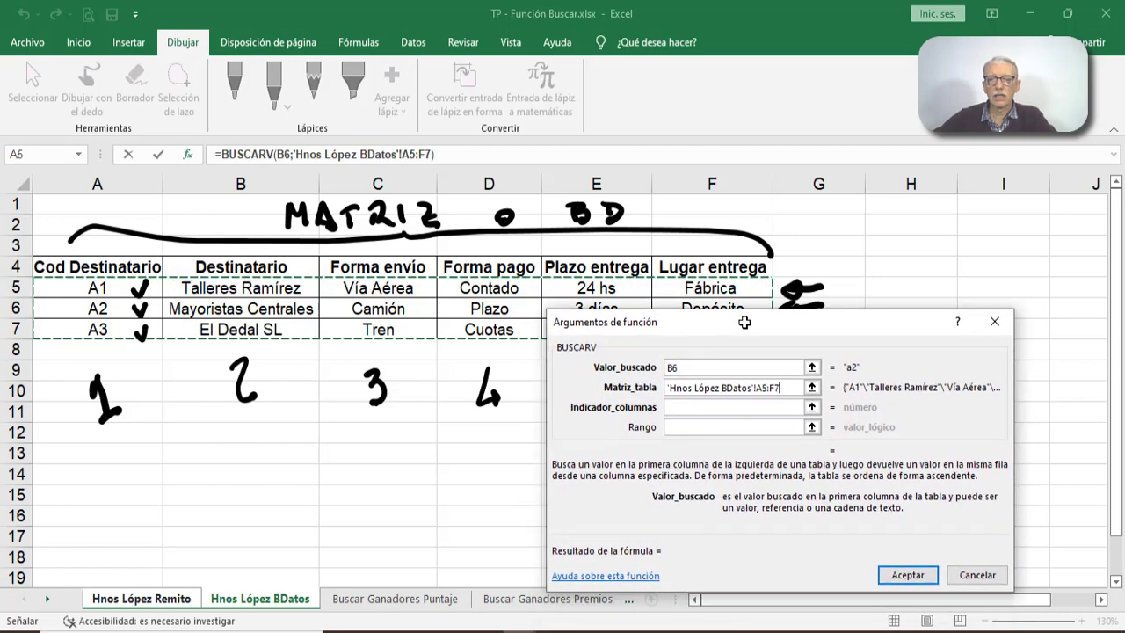
{"action": "left_click", "coordinate": [703, 403]}
{"action": "type", "text": "6"}
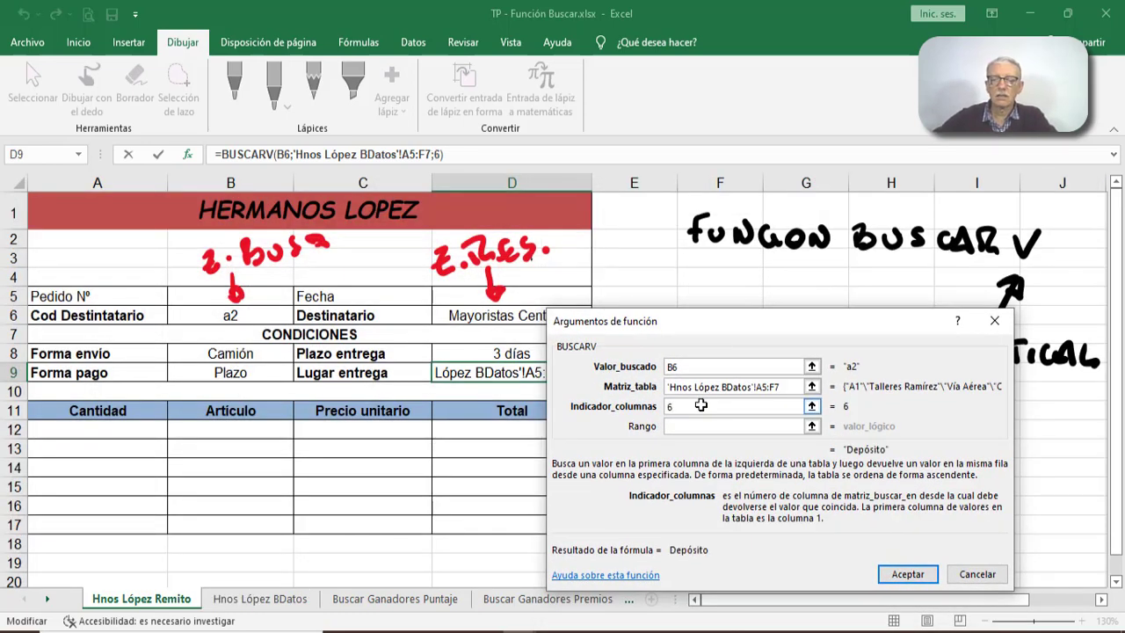
{"action": "left_click", "coordinate": [690, 427]}
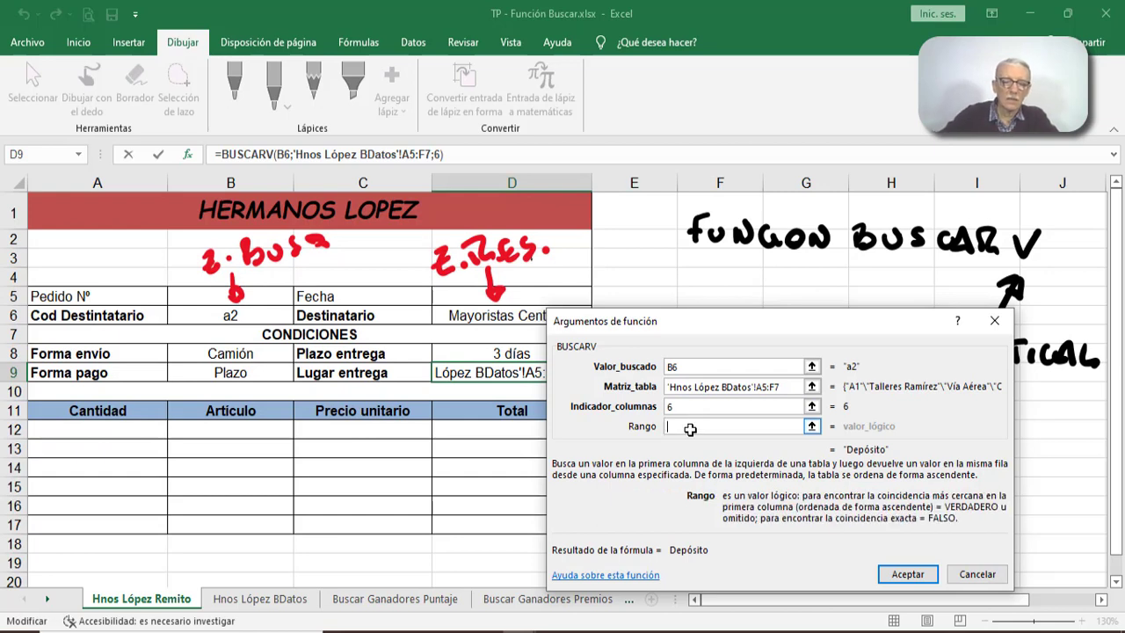
{"action": "type", "text": "fals"}
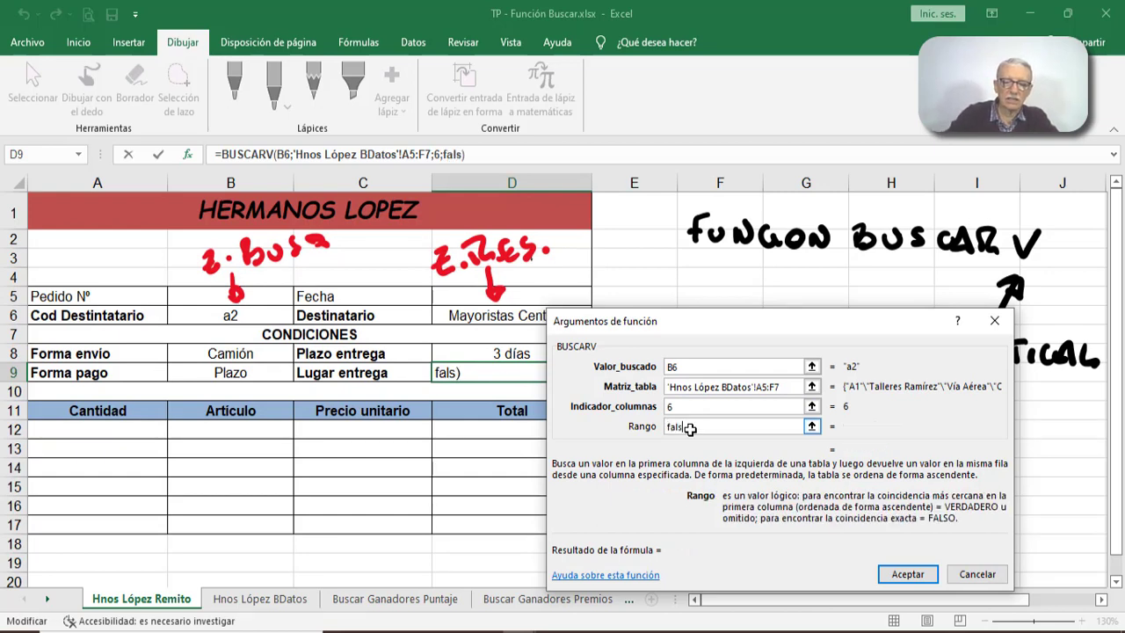
{"action": "type", "text": "o"}
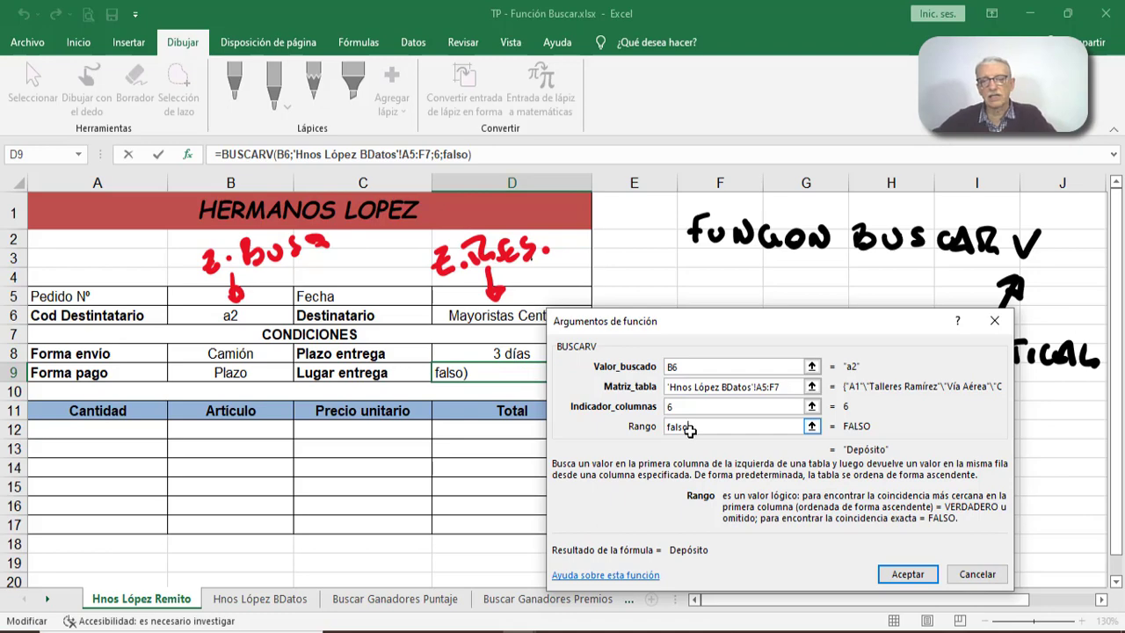
{"action": "left_click_drag", "start_coordinate": [763, 313], "coordinate": [811, 245]}
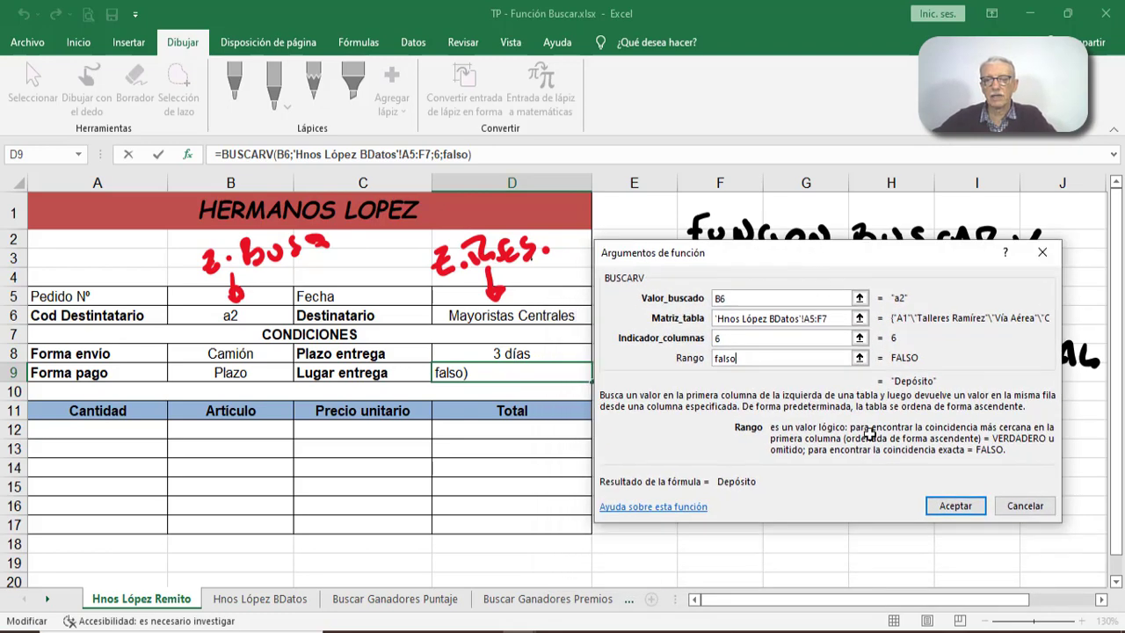
{"action": "left_click", "coordinate": [956, 508]}
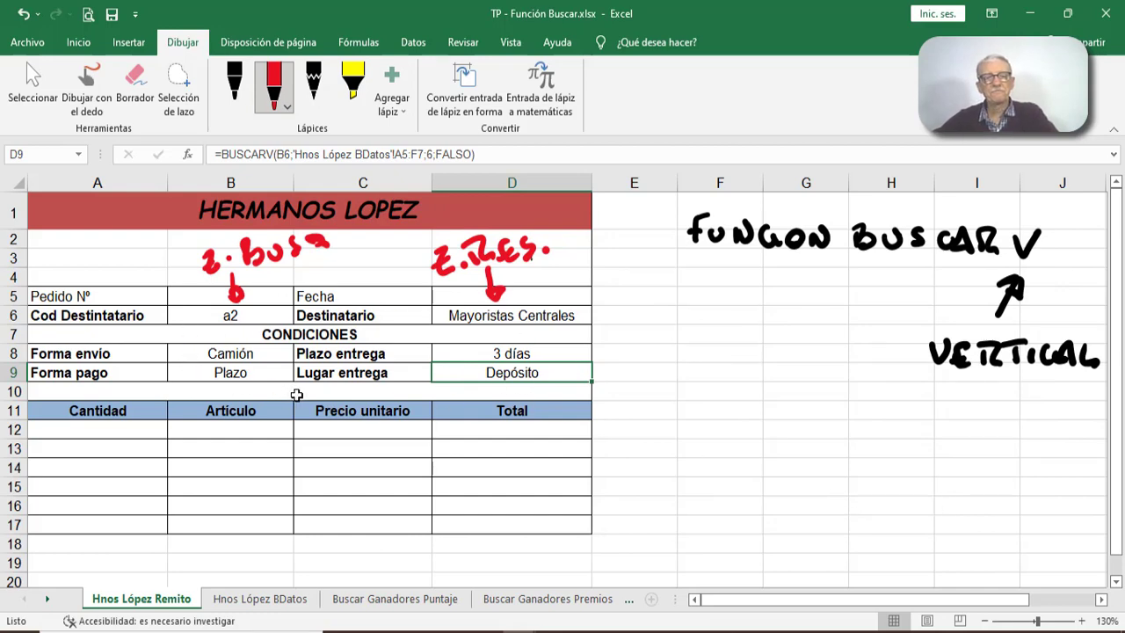
- Test the form's lookups by entering recipient code a1 and then a3 in the Cod Destinatario cell B6
{"action": "left_click", "coordinate": [231, 316]}
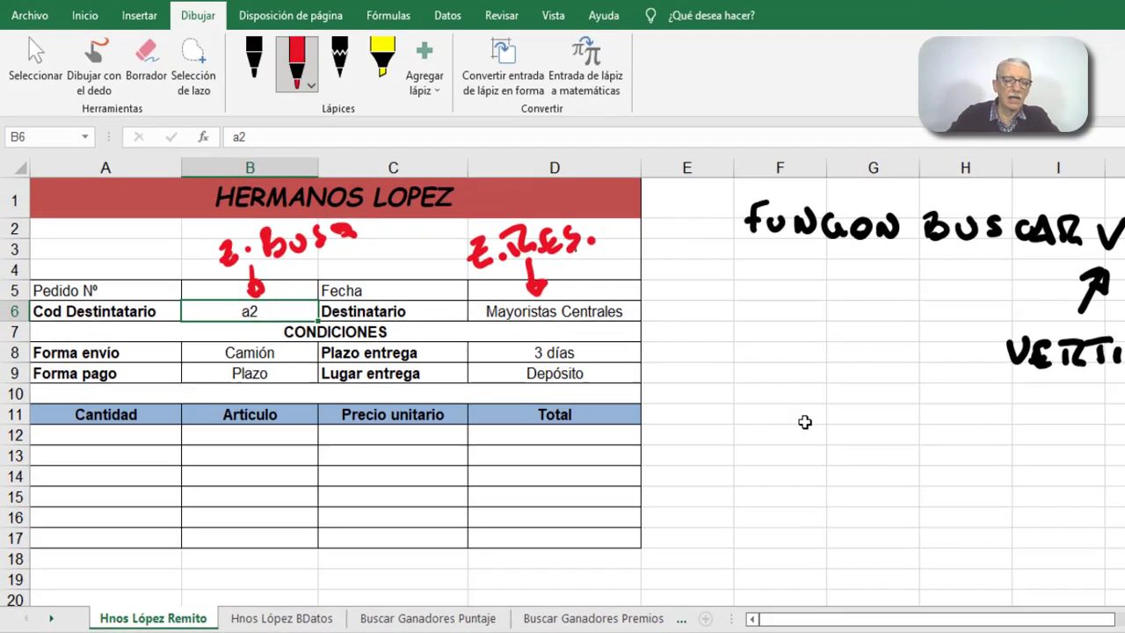
{"action": "type", "text": "a"}
{"action": "type", "text": "1"}
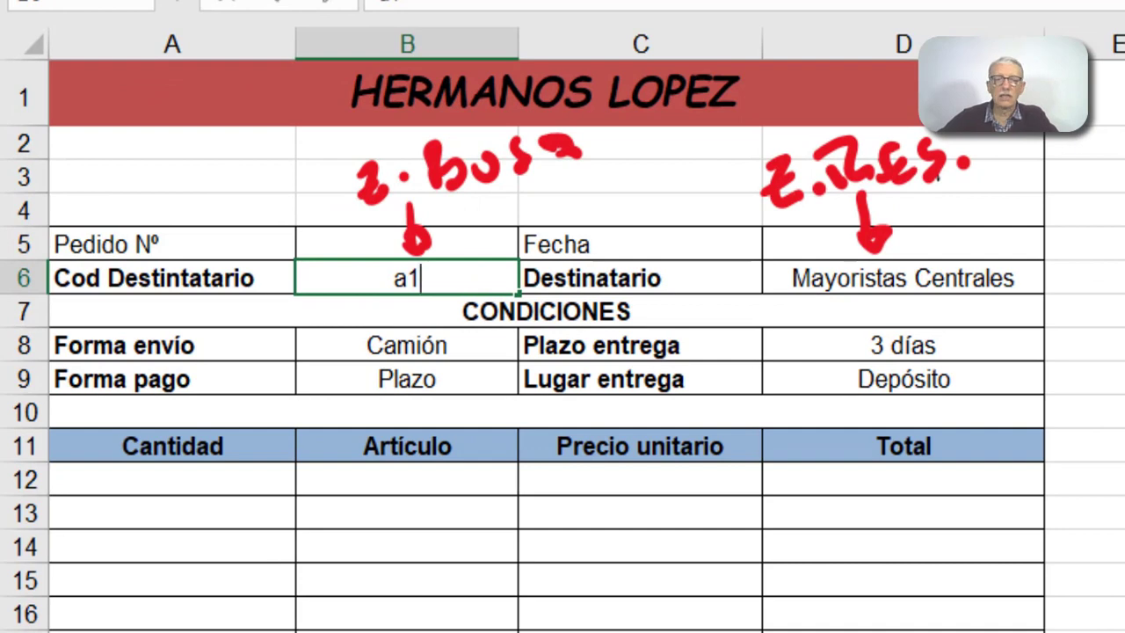
{"action": "key", "text": "Return"}
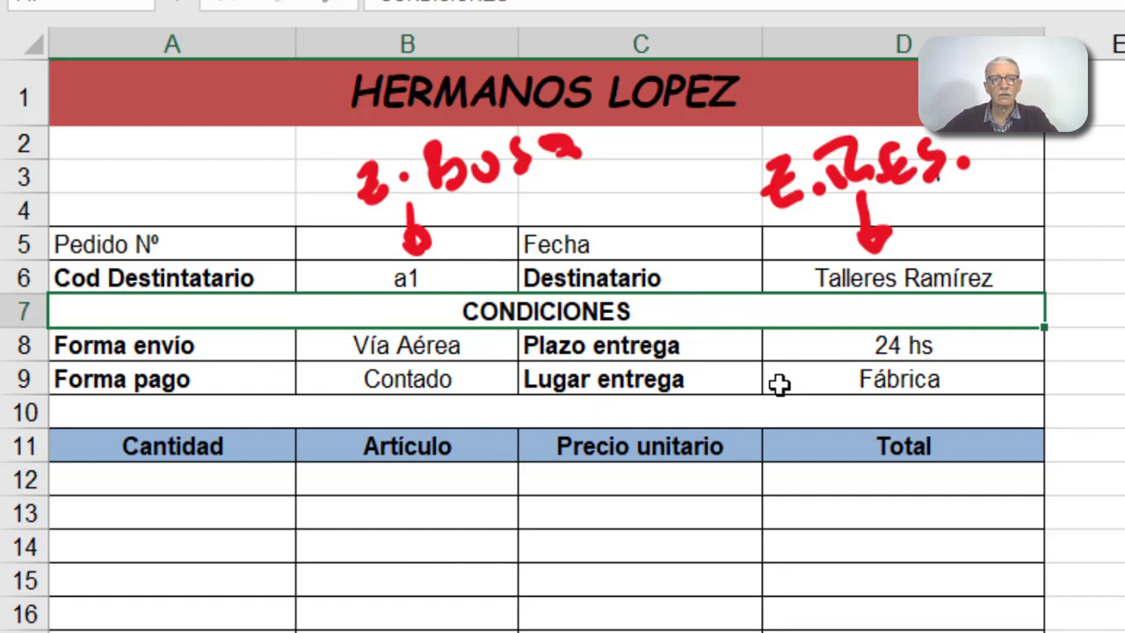
{"action": "left_click", "coordinate": [418, 278]}
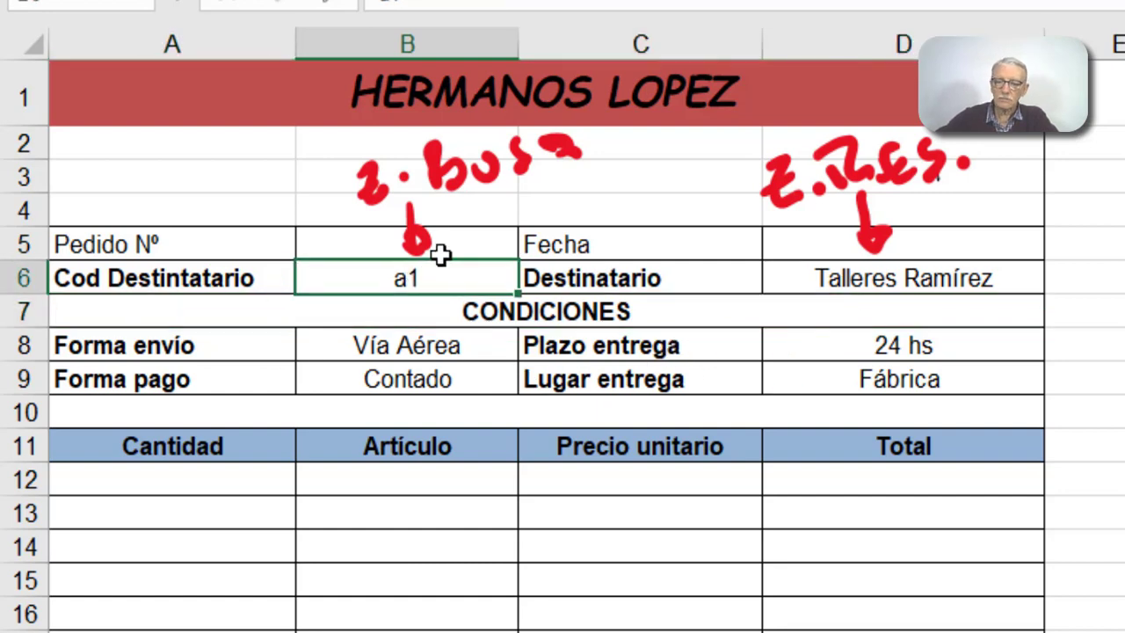
{"action": "type", "text": "a"}
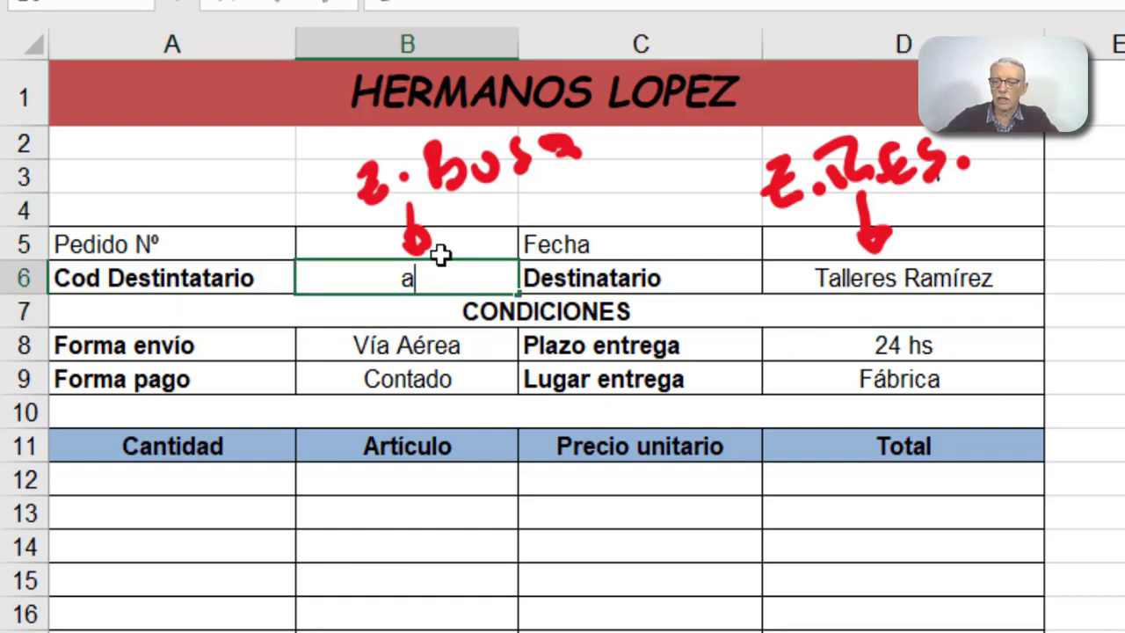
{"action": "type", "text": "3"}
{"action": "key", "text": "Return"}
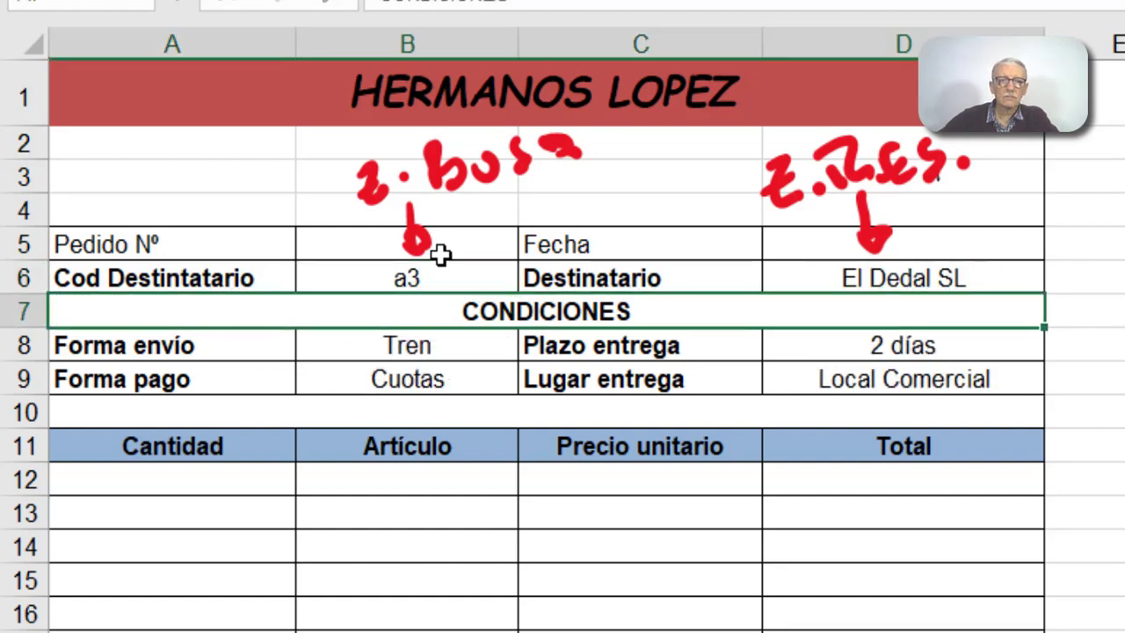
- Enter the code a6, missing from the database, in cell B6 to test the lookups with an invalid recipient
{"action": "left_click", "coordinate": [437, 279]}
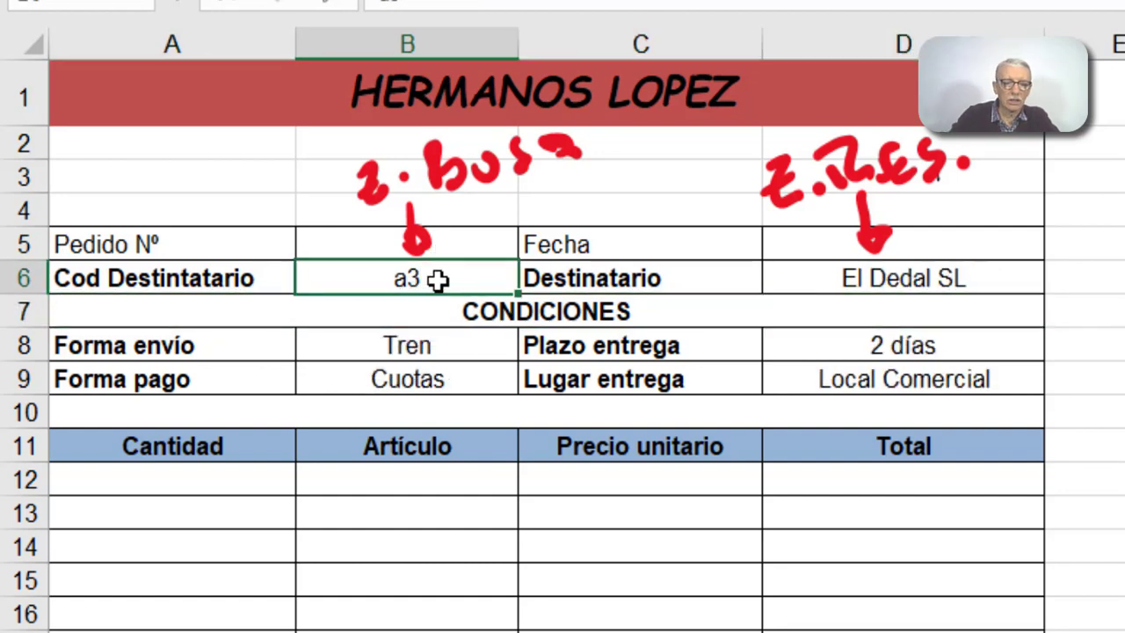
{"action": "type", "text": "a6"}
{"action": "key", "text": "Return"}
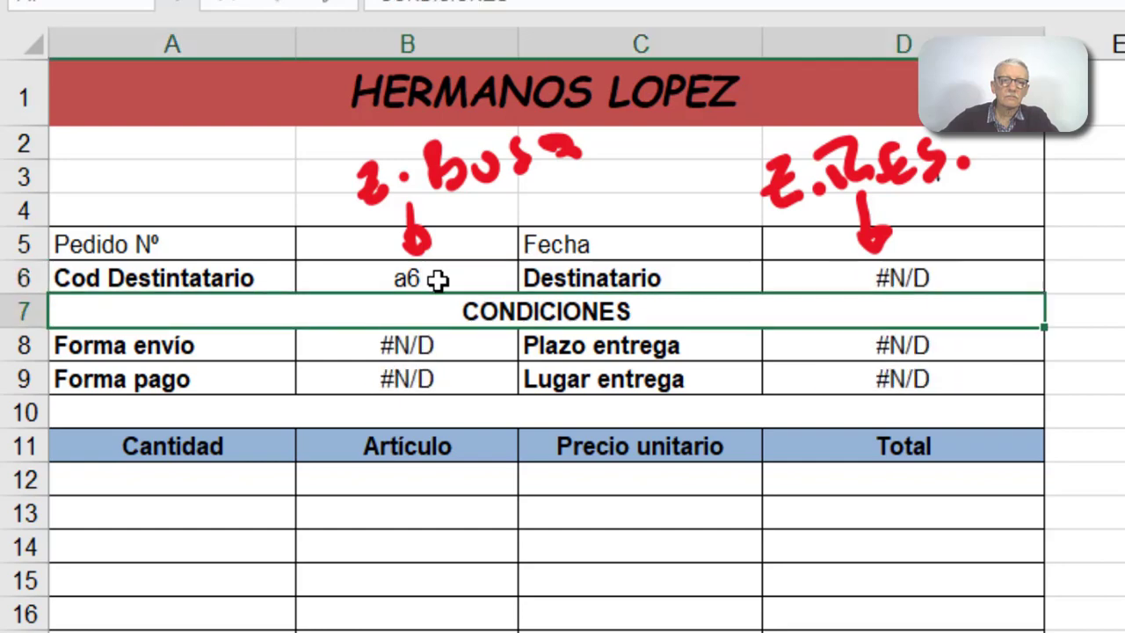
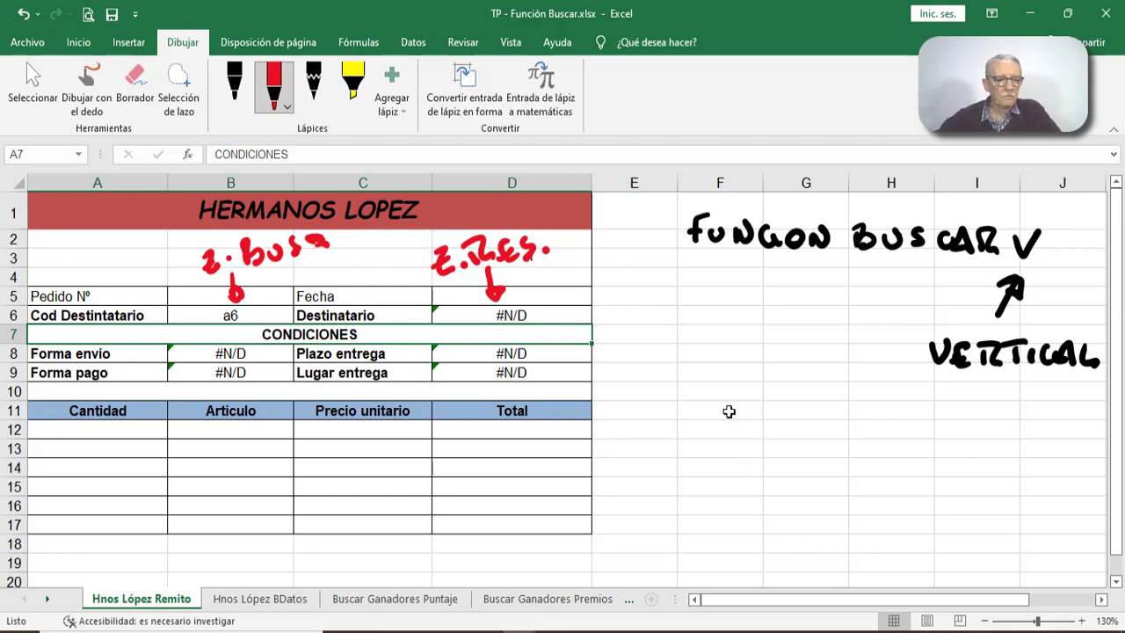
- Highlight column B and row 6 together to locate their crossing, then select cell B6
{"action": "left_click", "coordinate": [250, 182]}
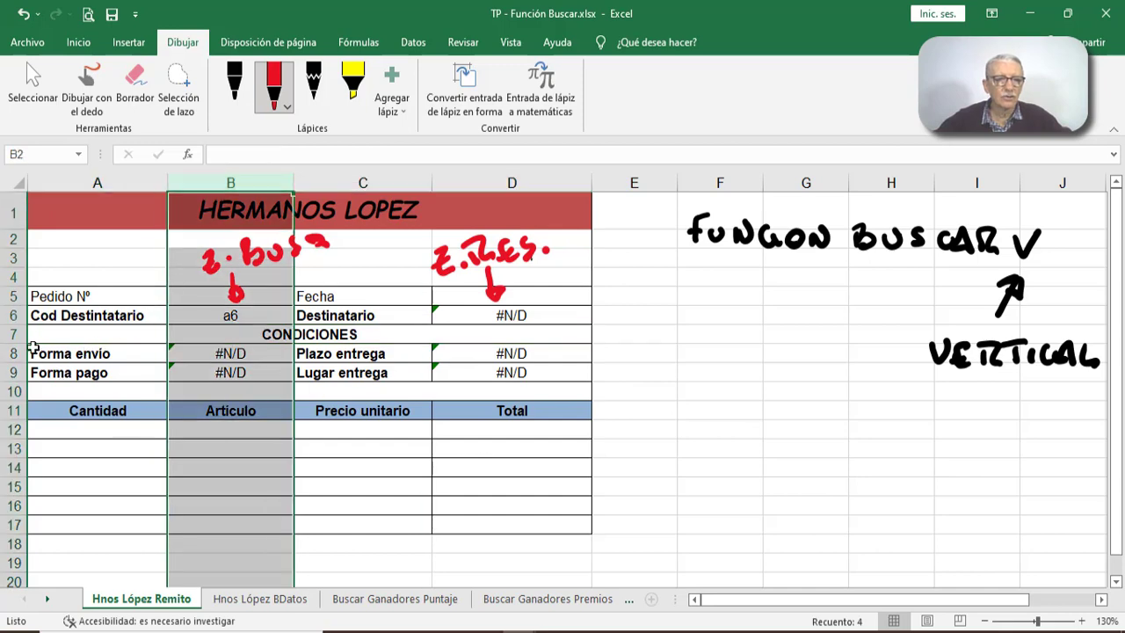
{"action": "left_click", "coordinate": [12, 315]}
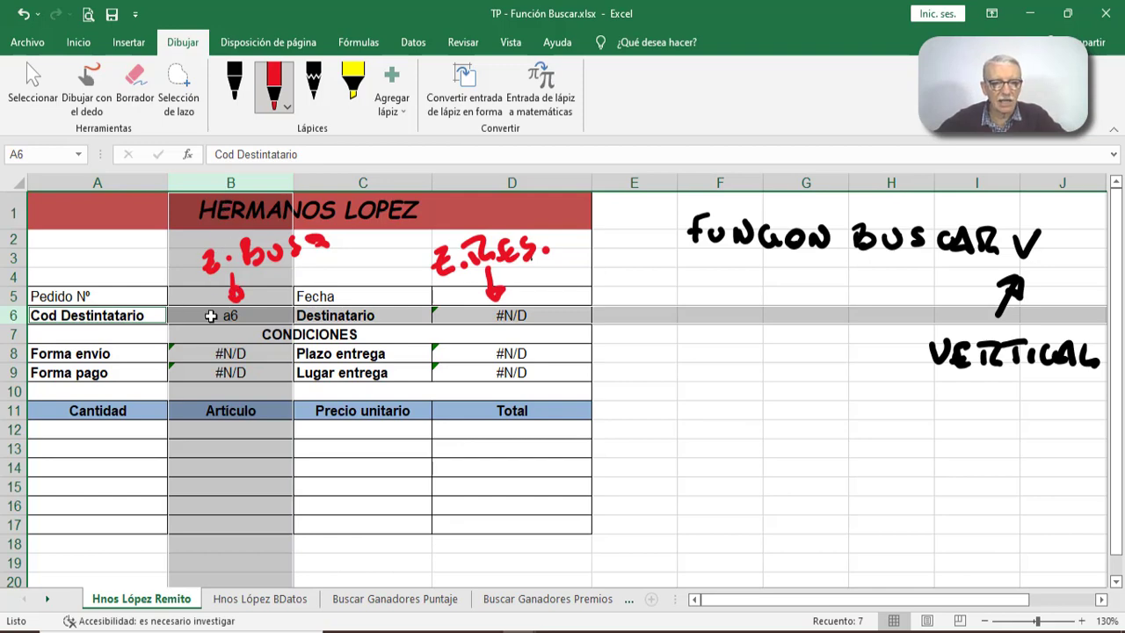
{"action": "left_click", "coordinate": [244, 315]}
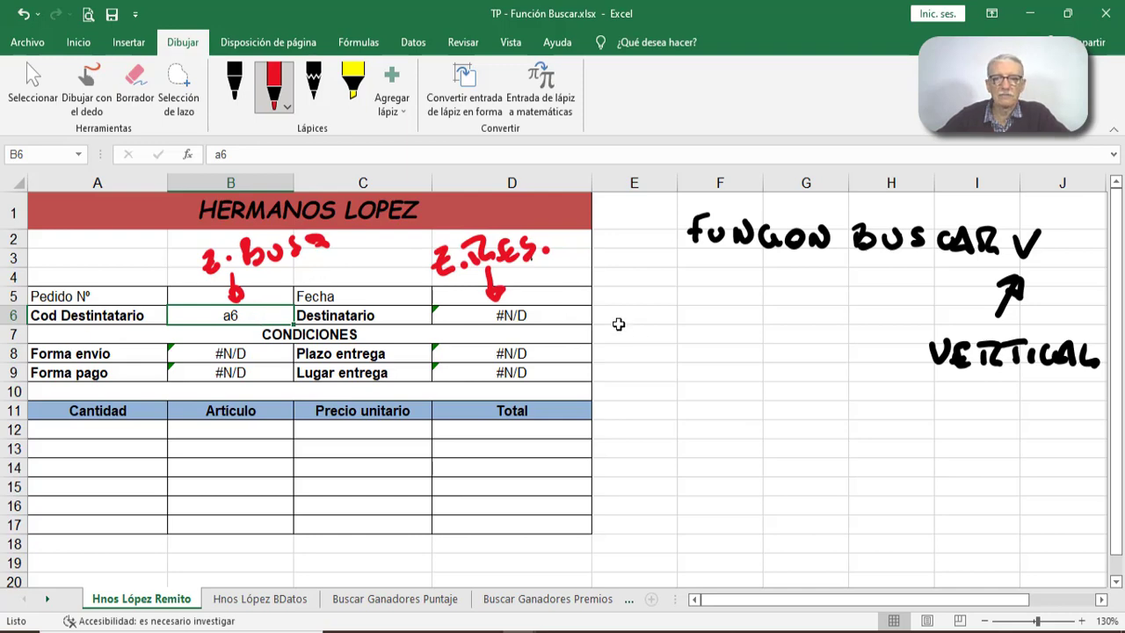
- Replace the red ink notes above the form with a black circle and arrow around B6 labelled "Z. de Busq."
{"action": "left_click", "coordinate": [133, 76]}
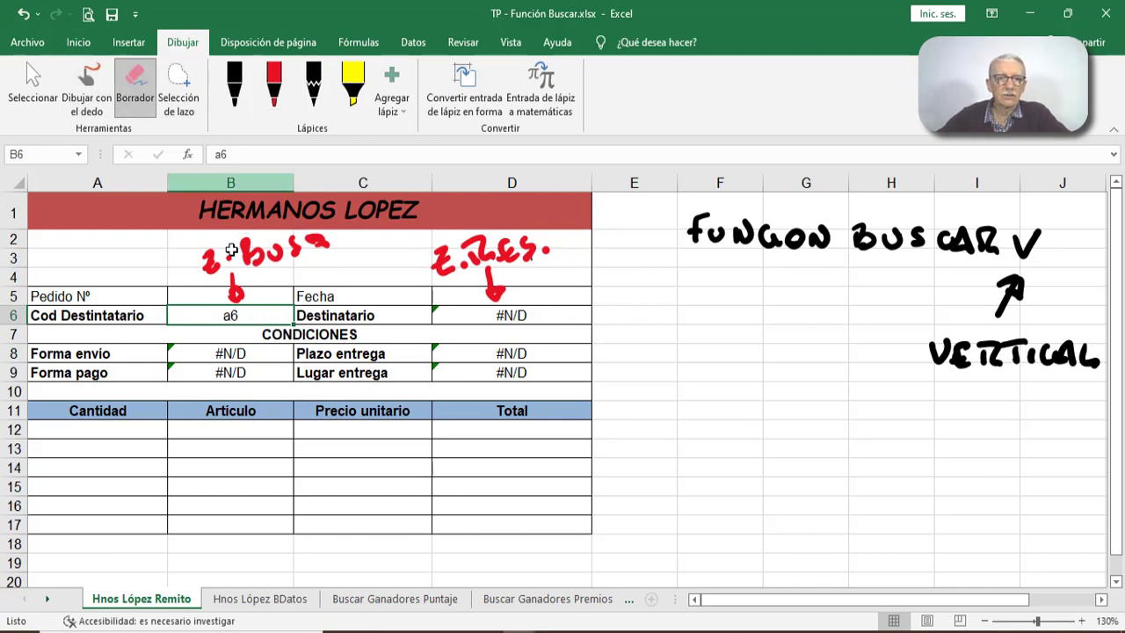
{"action": "mouse_move", "coordinate": [188, 252]}
{"action": "left_mouse_down"}
{"action": "mouse_move", "coordinate": [350, 249]}
{"action": "mouse_move", "coordinate": [341, 239]}
{"action": "mouse_move", "coordinate": [288, 242]}
{"action": "mouse_move", "coordinate": [333, 241]}
{"action": "mouse_move", "coordinate": [199, 265]}
{"action": "mouse_move", "coordinate": [237, 285]}
{"action": "mouse_move", "coordinate": [480, 249]}
{"action": "mouse_move", "coordinate": [576, 249]}
{"action": "mouse_move", "coordinate": [494, 289]}
{"action": "mouse_move", "coordinate": [447, 258]}
{"action": "mouse_move", "coordinate": [478, 266]}
{"action": "left_mouse_up"}
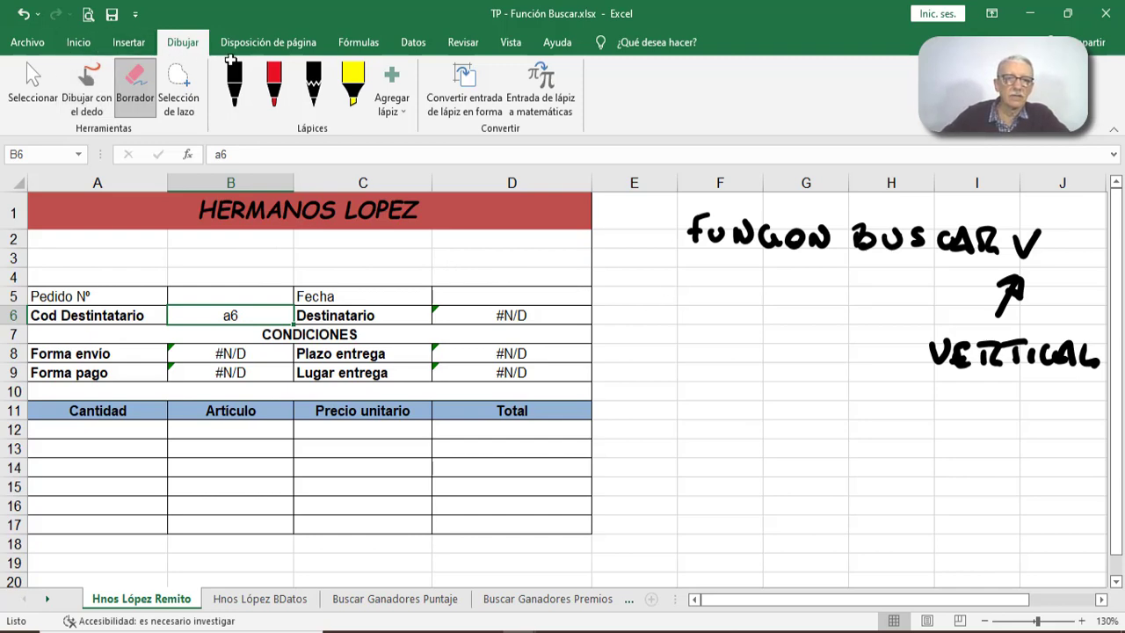
{"action": "left_click", "coordinate": [235, 92]}
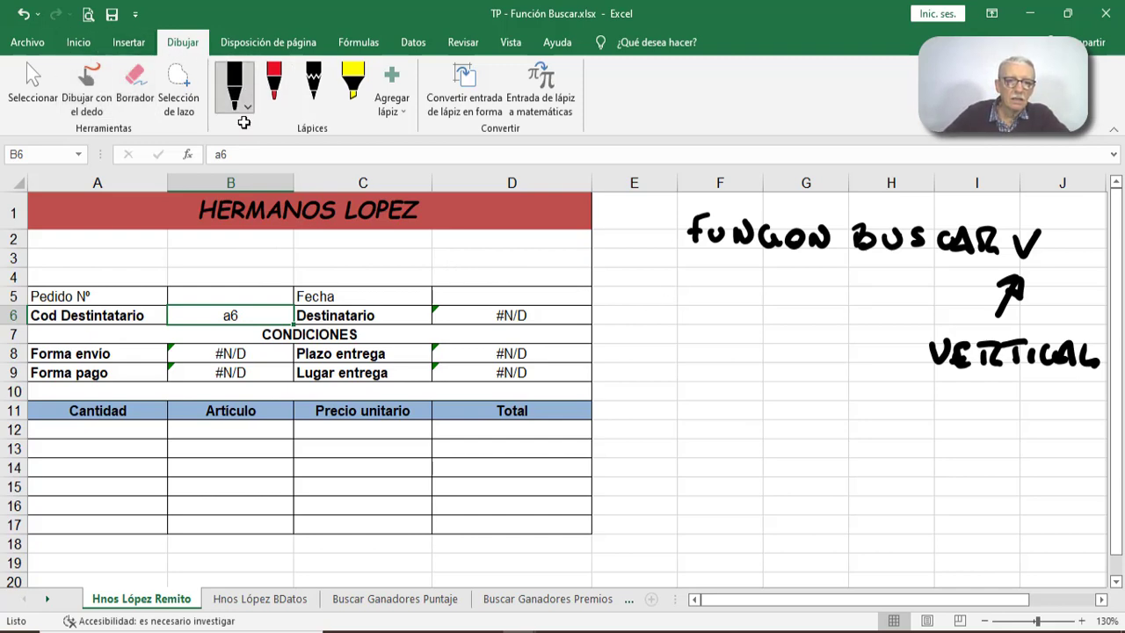
{"action": "mouse_move", "coordinate": [189, 303]}
{"action": "left_mouse_down"}
{"action": "mouse_move", "coordinate": [195, 343]}
{"action": "mouse_move", "coordinate": [264, 316]}
{"action": "mouse_move", "coordinate": [198, 297]}
{"action": "mouse_move", "coordinate": [262, 306]}
{"action": "left_mouse_up"}
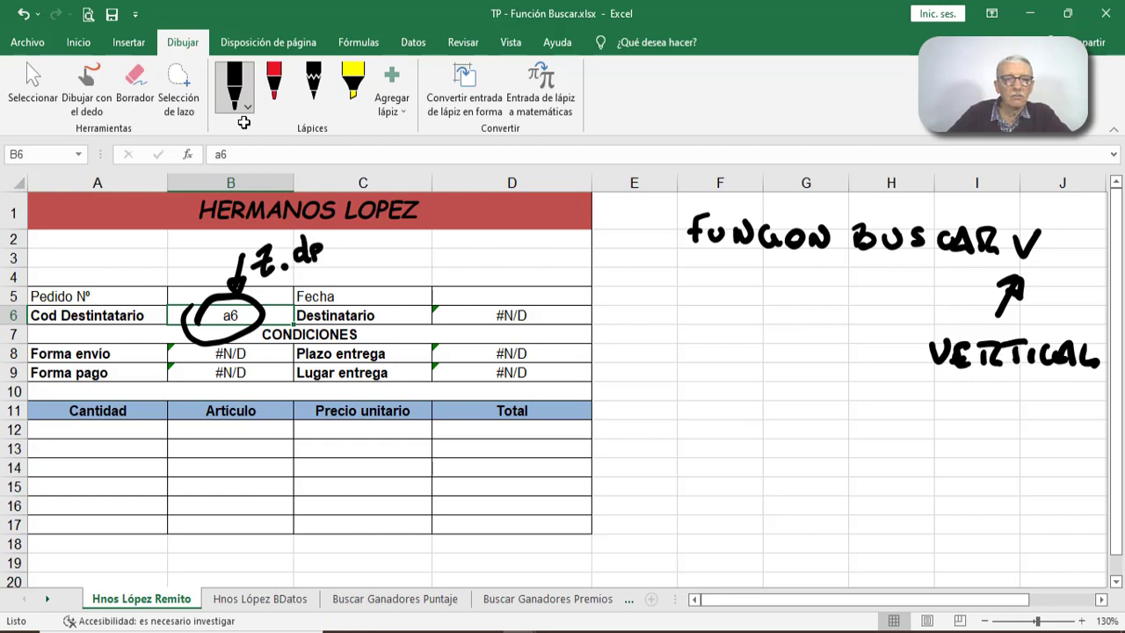
{"action": "mouse_move", "coordinate": [347, 247]}
{"action": "left_mouse_down"}
{"action": "mouse_move", "coordinate": [341, 261]}
{"action": "mouse_move", "coordinate": [411, 258]}
{"action": "mouse_move", "coordinate": [427, 273]}
{"action": "left_mouse_up"}
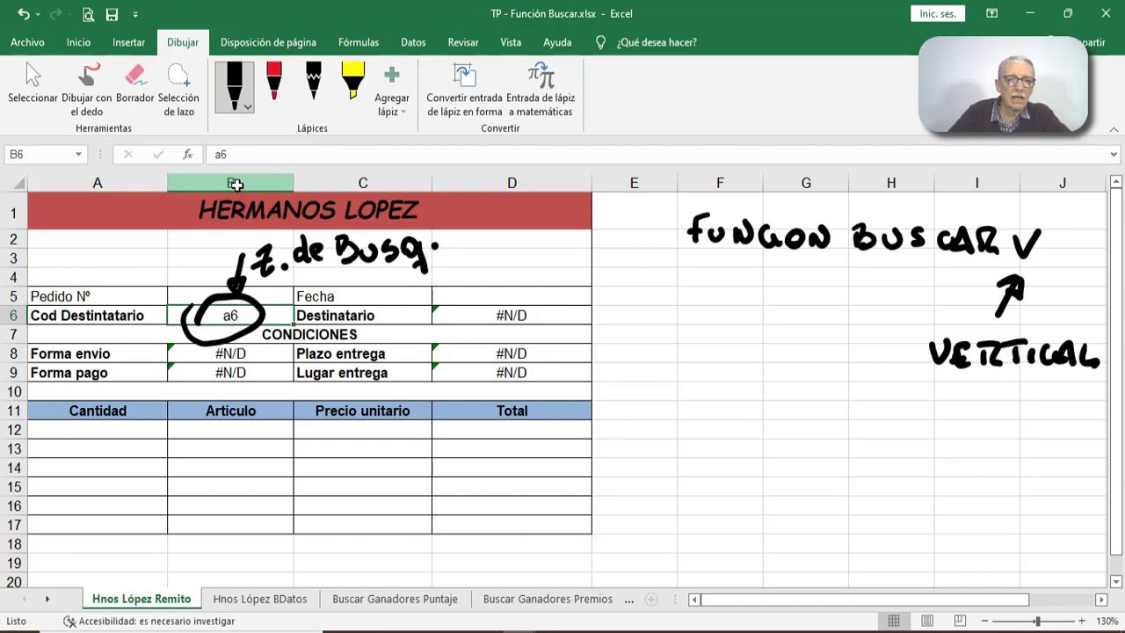
- Highlight row 6 together with column B to locate B6, and check that reference in the Destinatario cell's BUSCARV formula
{"action": "left_click", "coordinate": [19, 315]}
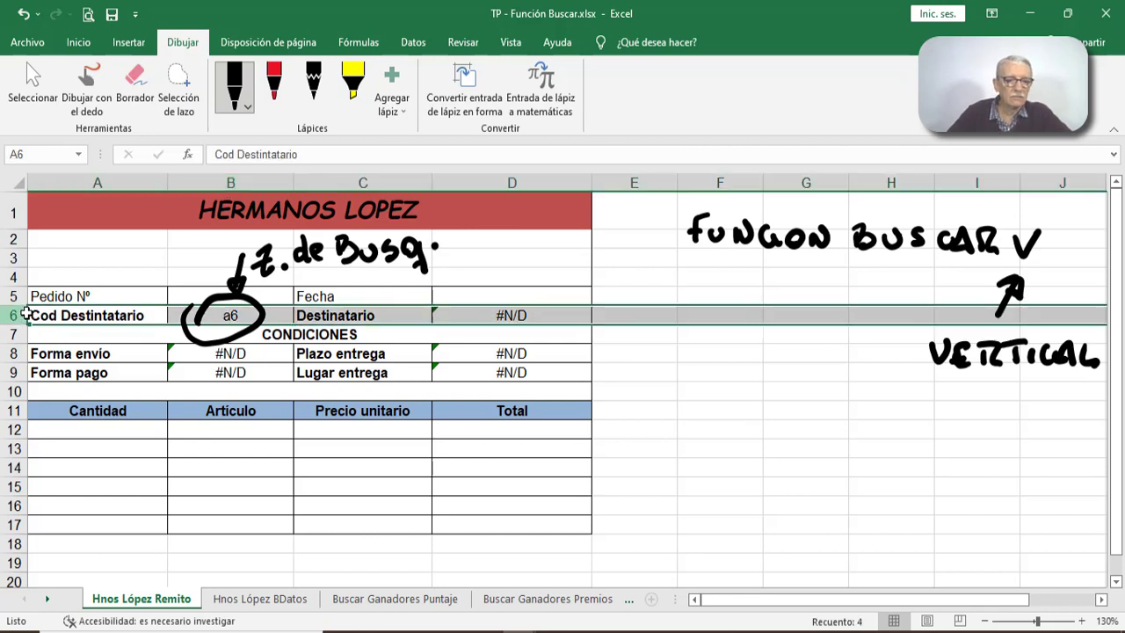
{"action": "key", "text": "shift"}
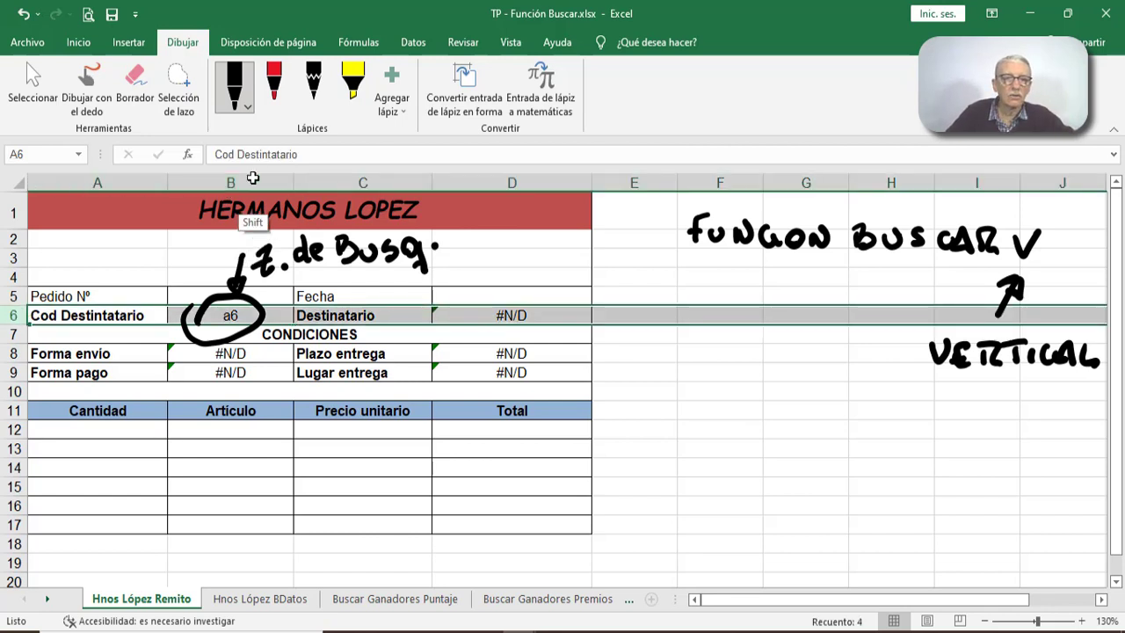
{"action": "left_click", "coordinate": [252, 189], "text": "shift"}
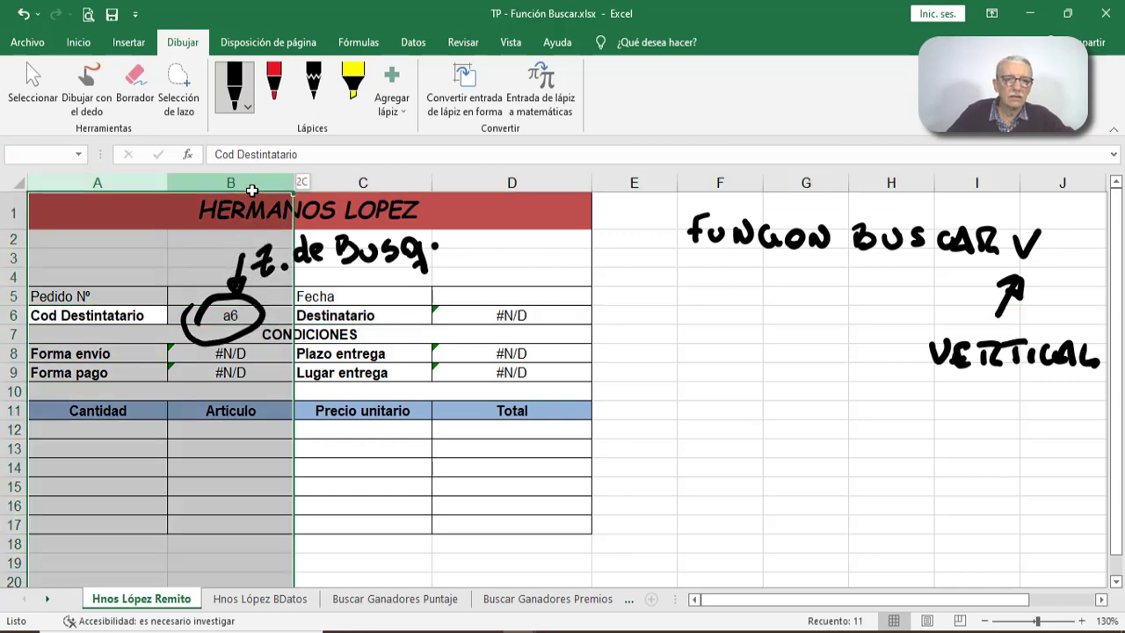
{"action": "left_click", "coordinate": [20, 315]}
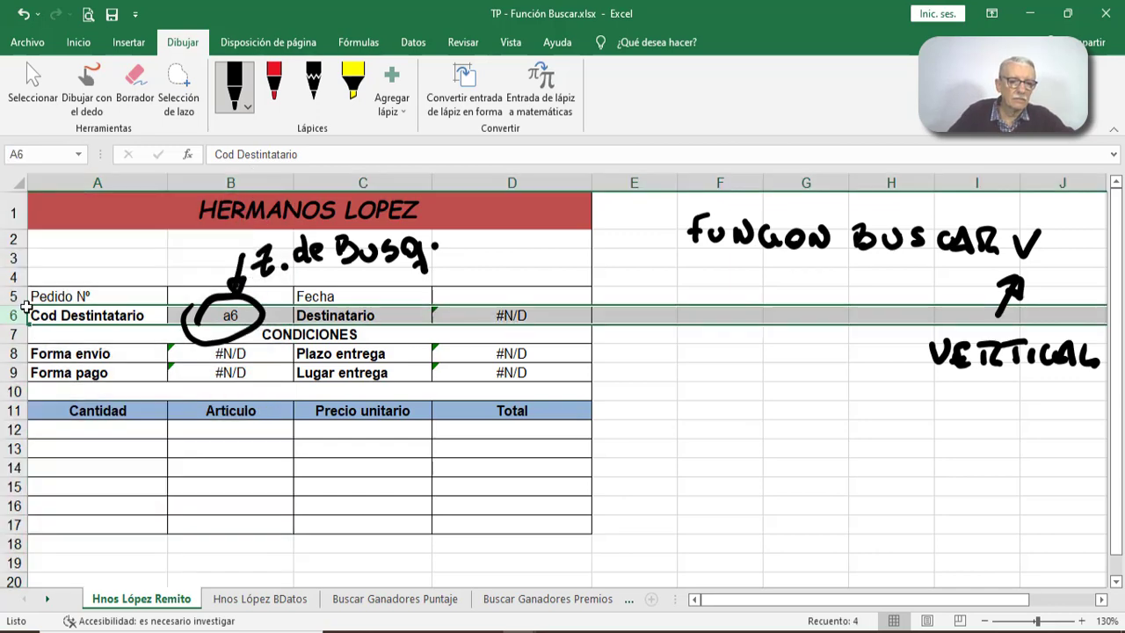
{"action": "key", "text": "ctrl"}
{"action": "left_click", "coordinate": [231, 185], "text": "ctrl"}
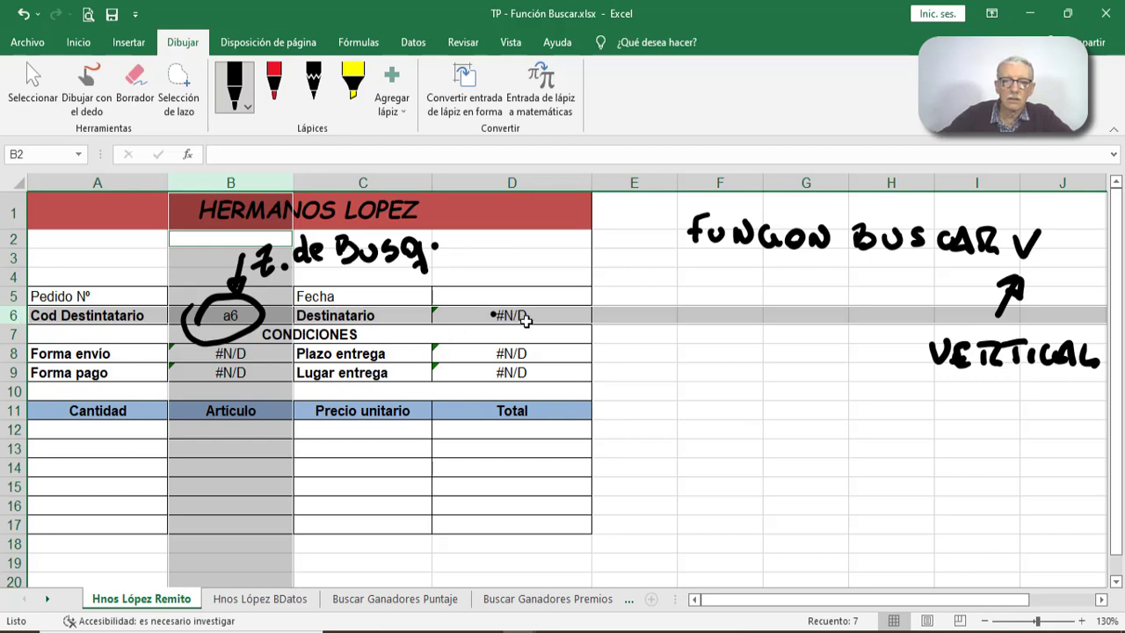
{"action": "left_click", "coordinate": [528, 318]}
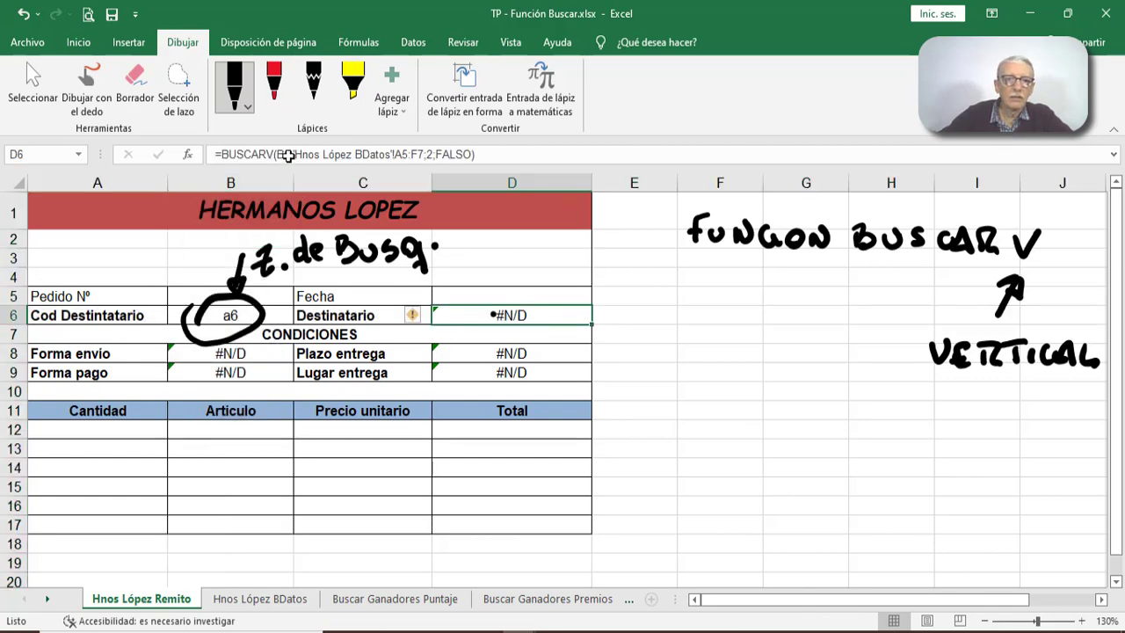
{"action": "double_click", "coordinate": [282, 155]}
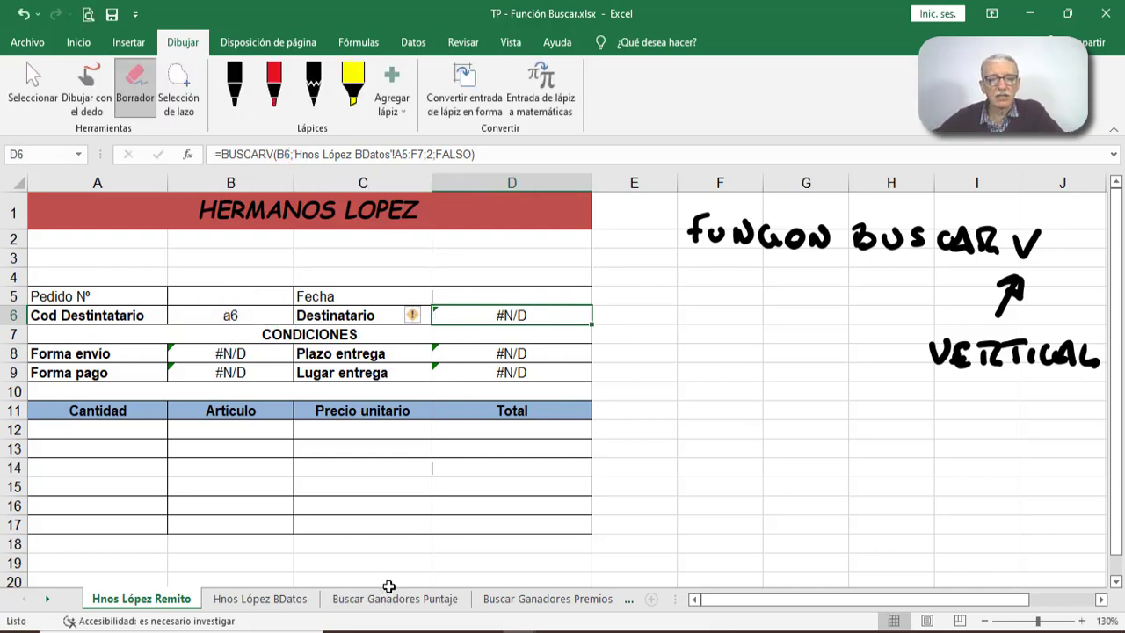
- Switch to the workbook TP - FUNCIÓN BUSCARV - Monitores y Calificaciones.xlsx and open its sheet Hoja3
{"action": "left_click", "coordinate": [395, 599]}
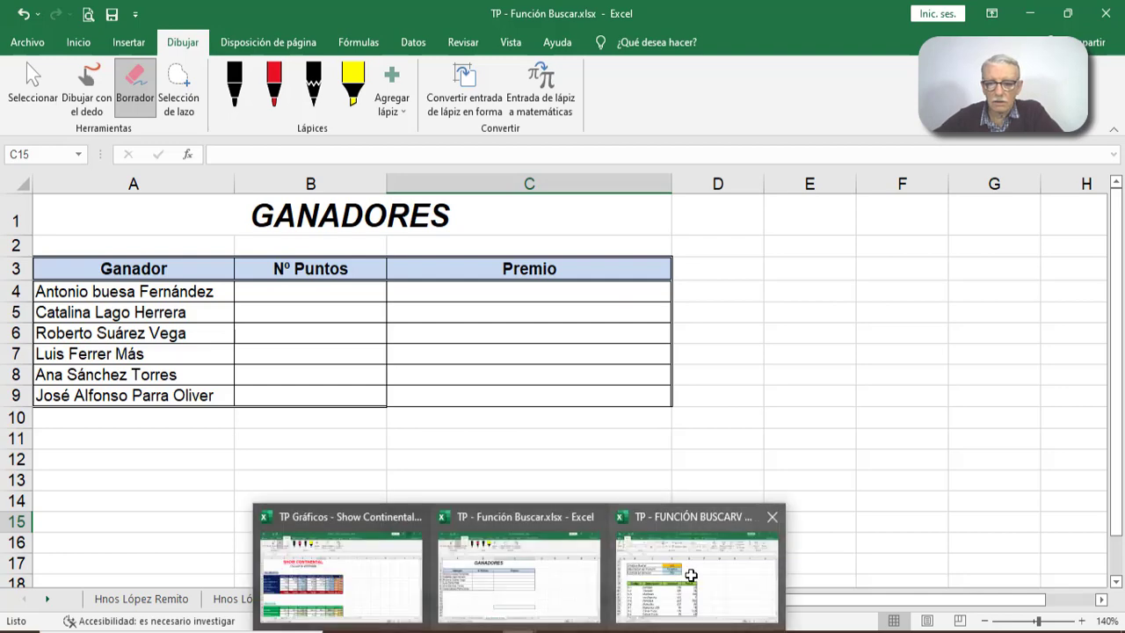
{"action": "left_click", "coordinate": [690, 572]}
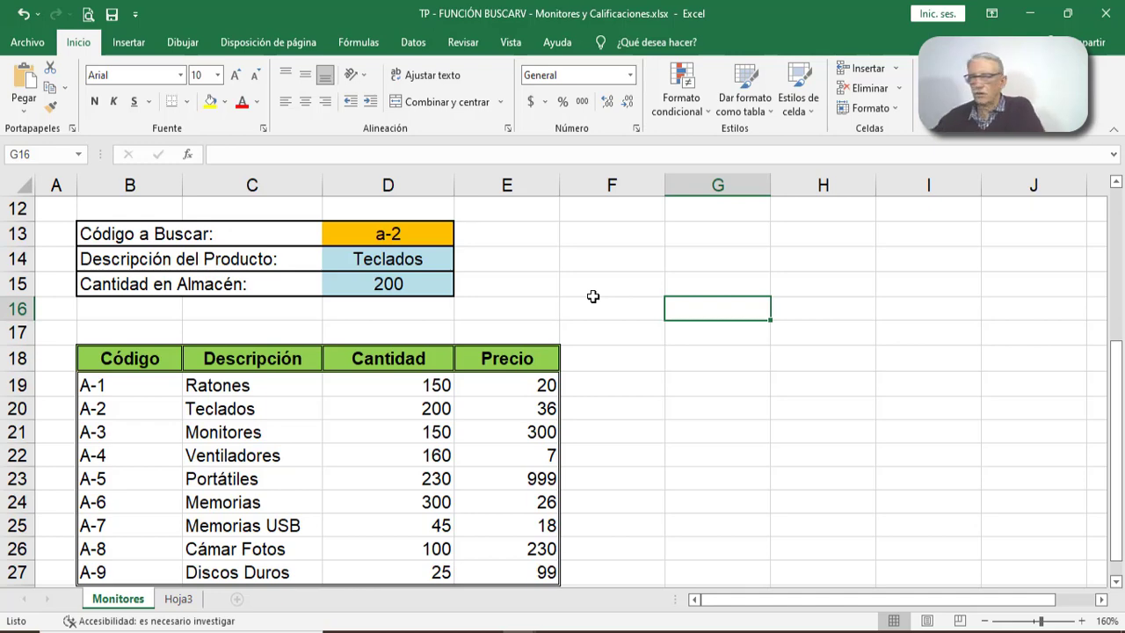
{"action": "left_click", "coordinate": [172, 599]}
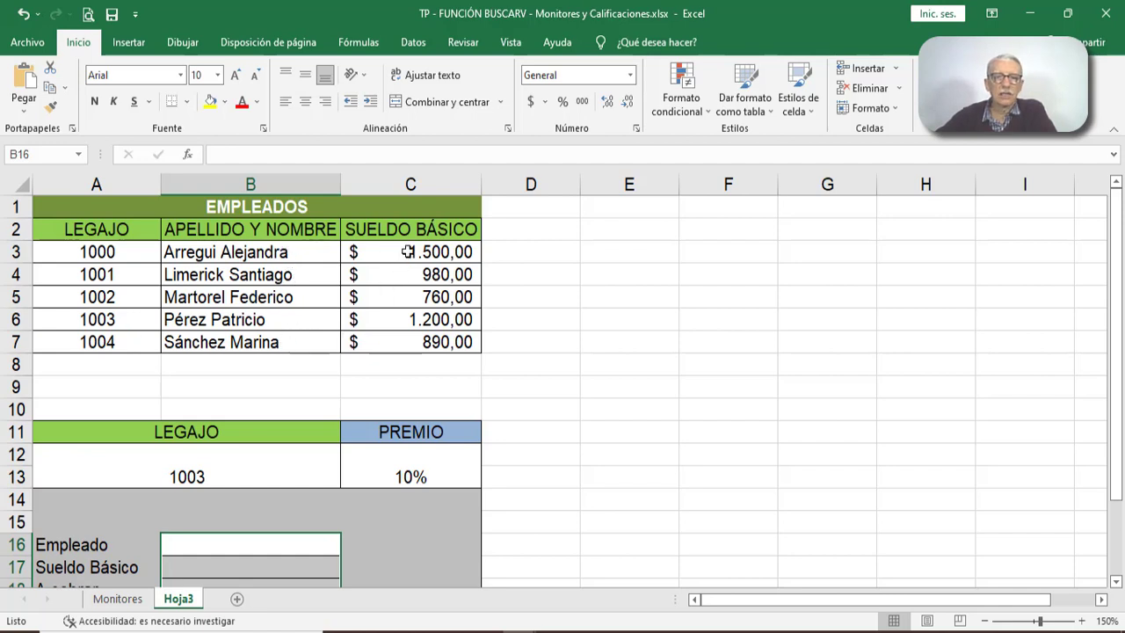
- Clear the code from the merged Legajo input cell A12, and review the empty result block and the Empleados table
{"action": "scroll", "coordinate": [616, 362], "scroll_direction": "down", "scroll_amount": 1}
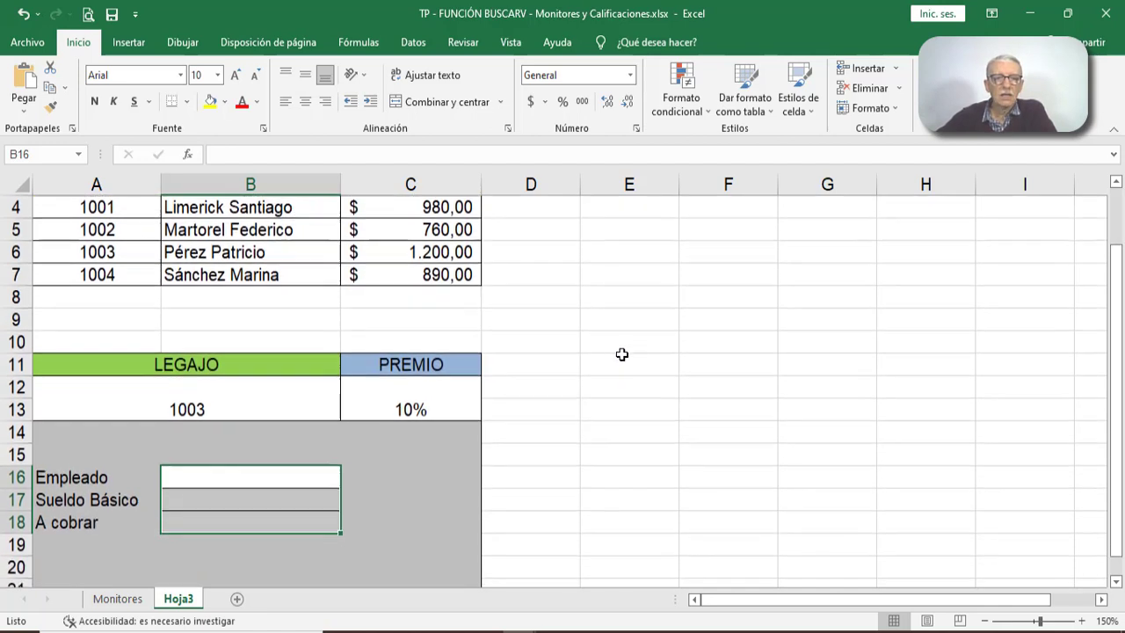
{"action": "left_click", "coordinate": [219, 400]}
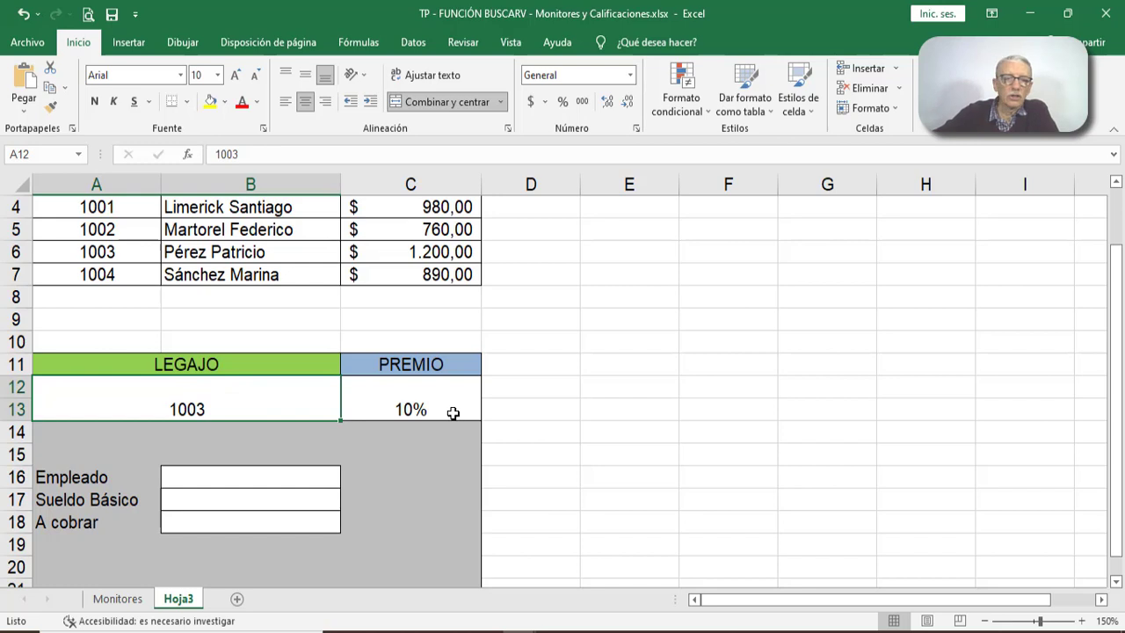
{"action": "key", "text": "Delete"}
{"action": "scroll", "coordinate": [616, 391], "scroll_direction": "down", "scroll_amount": 1}
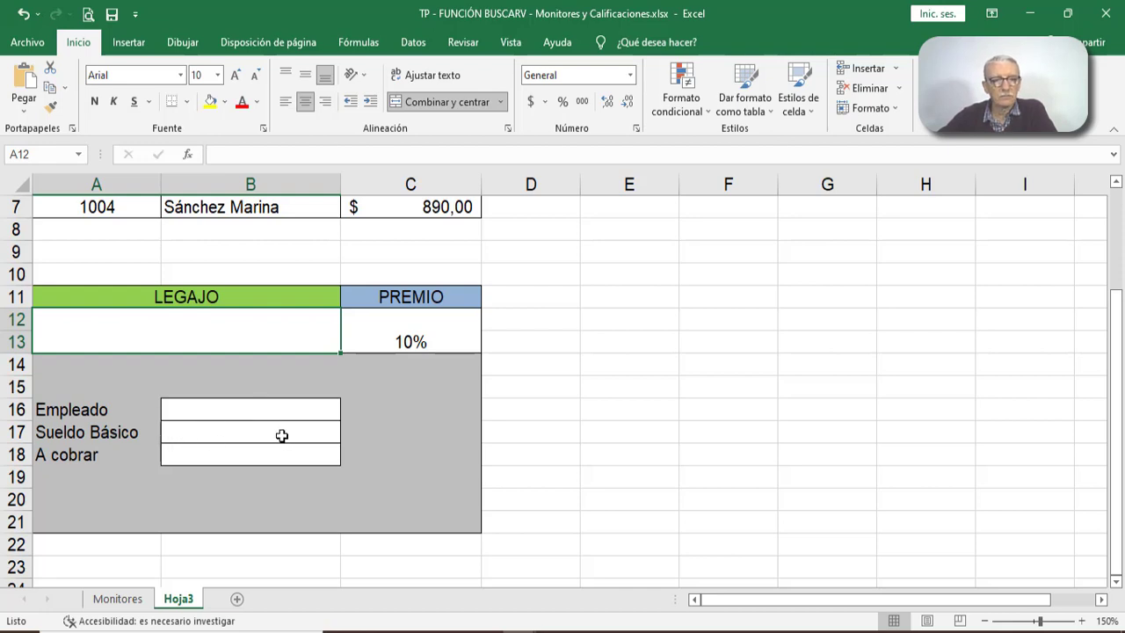
{"action": "scroll", "coordinate": [580, 384], "scroll_direction": "up", "scroll_amount": 2}
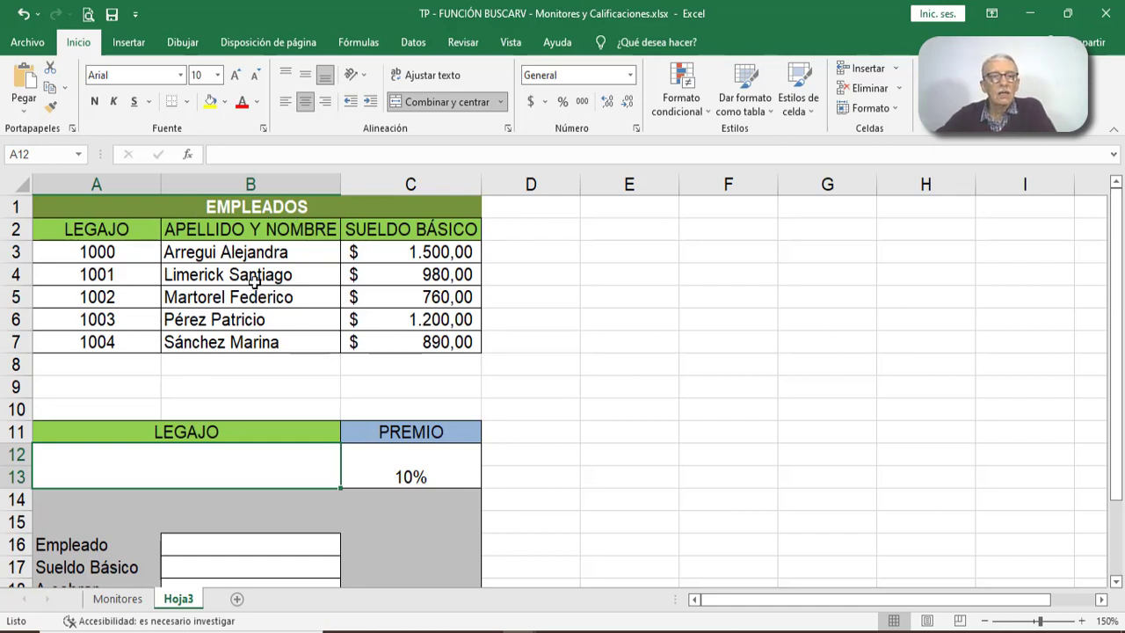
- Select the employee data A3:C7, circle the Legajo codes in ink and number the table's columns 1, 2 and 3 with arrows
{"action": "left_click_drag", "start_coordinate": [114, 252], "coordinate": [434, 343]}
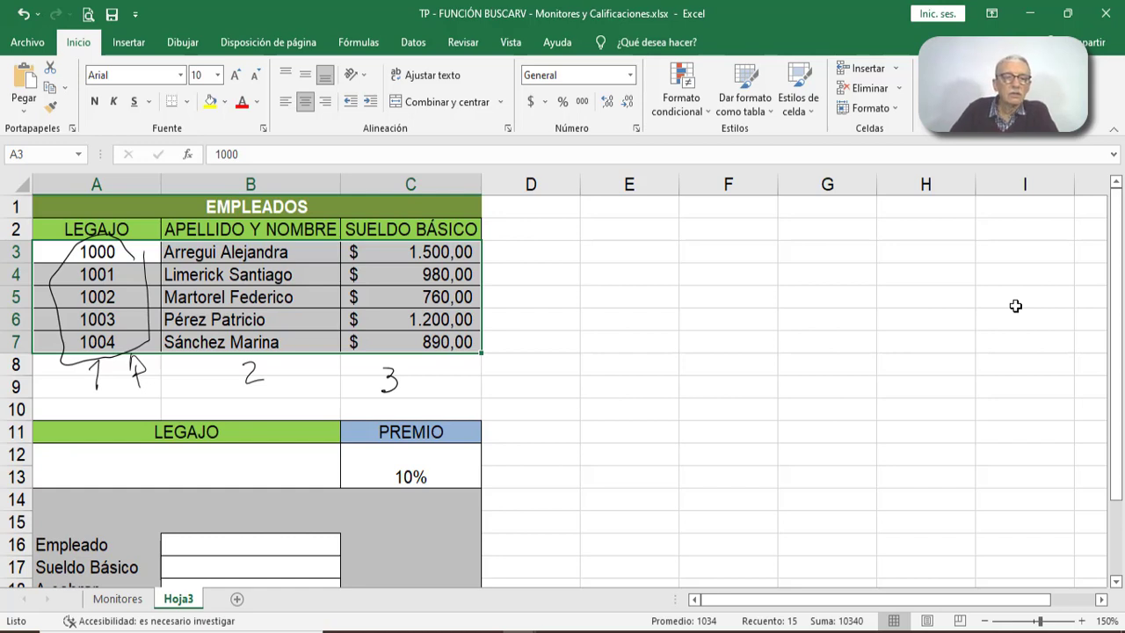
{"action": "left_click_drag", "start_coordinate": [219, 360], "coordinate": [209, 369]}
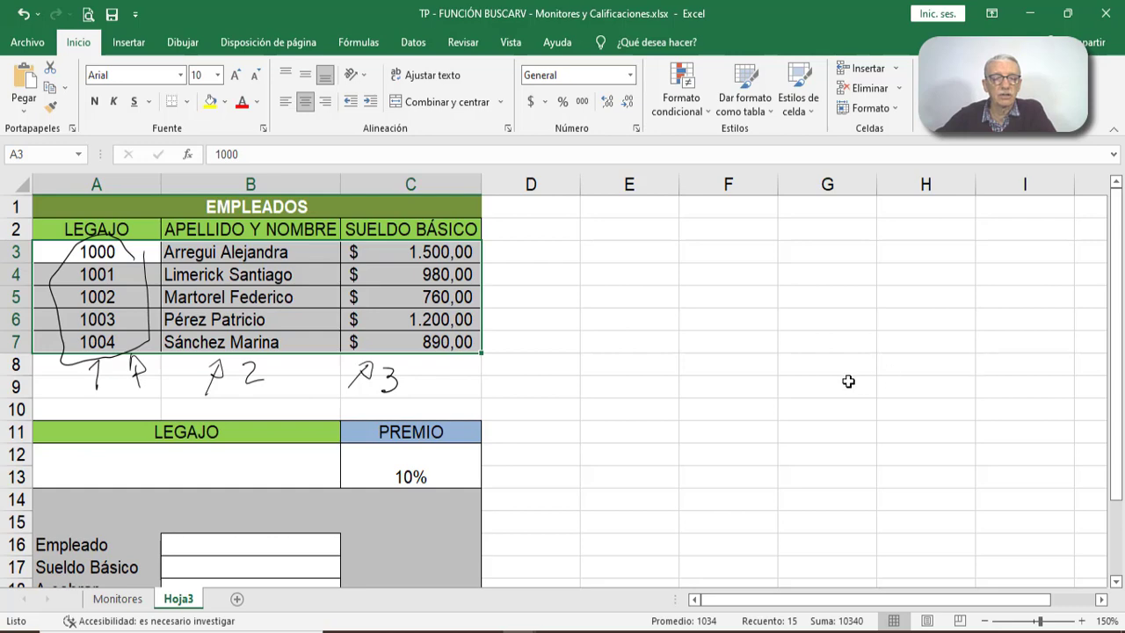
{"action": "scroll", "coordinate": [835, 384], "scroll_direction": "down", "scroll_amount": 1}
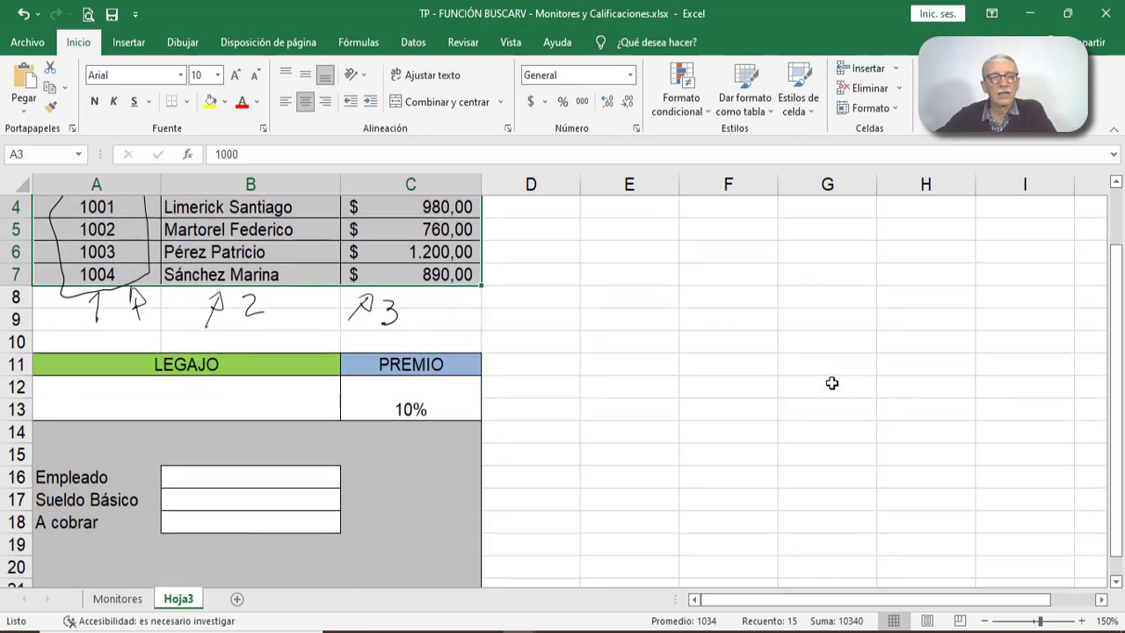
{"action": "scroll", "coordinate": [832, 381], "scroll_direction": "up", "scroll_amount": 1}
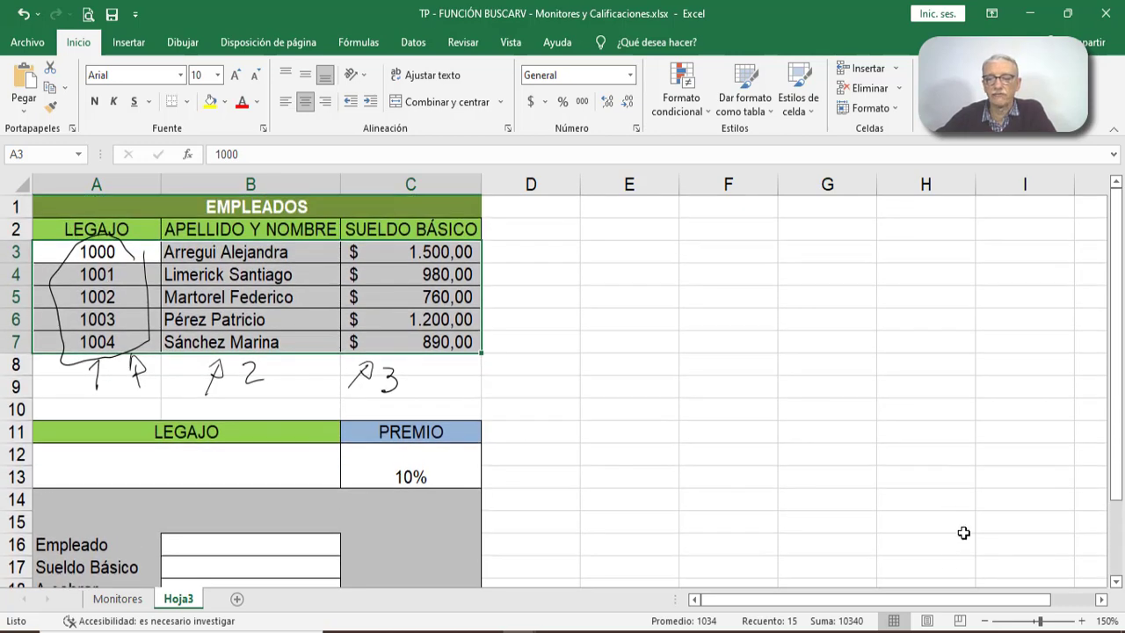
- Label the Legajo input cell "ZONA DE BUSQUEDA" and the Empleado and Sueldo Básico cells "ZONA DE RESULTADOS" in handwritten ink with arrows
{"action": "left_click", "coordinate": [984, 621]}
{"action": "left_click", "coordinate": [984, 621]}
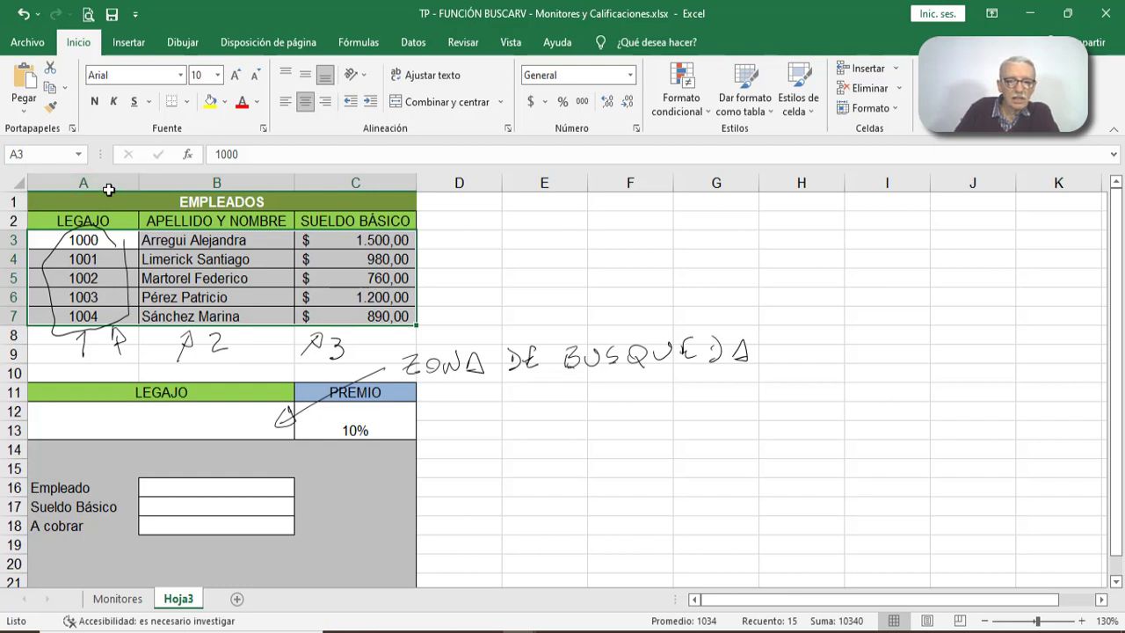
{"action": "mouse_move", "coordinate": [307, 480]}
{"action": "left_mouse_down"}
{"action": "mouse_move", "coordinate": [307, 512]}
{"action": "mouse_move", "coordinate": [437, 478]}
{"action": "left_mouse_up"}
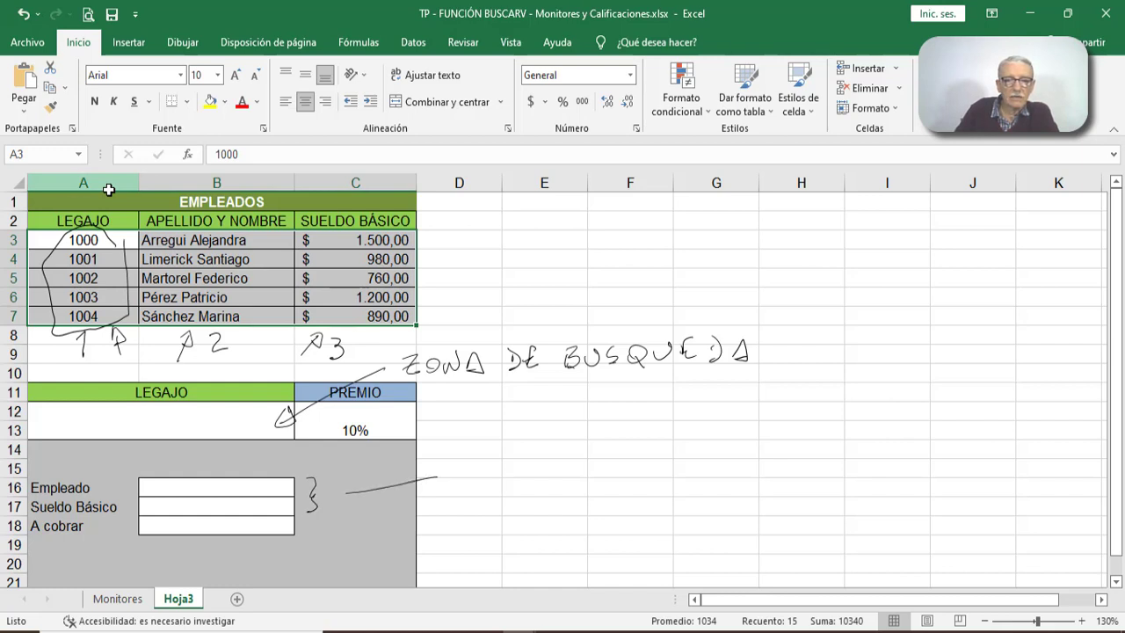
{"action": "left_click_drag", "start_coordinate": [354, 484], "coordinate": [358, 484]}
{"action": "mouse_move", "coordinate": [454, 467]}
{"action": "left_mouse_down"}
{"action": "mouse_move", "coordinate": [466, 464]}
{"action": "mouse_move", "coordinate": [467, 482]}
{"action": "mouse_move", "coordinate": [516, 455]}
{"action": "left_mouse_up"}
{"action": "mouse_move", "coordinate": [532, 453]}
{"action": "left_mouse_down"}
{"action": "mouse_move", "coordinate": [527, 466]}
{"action": "mouse_move", "coordinate": [540, 474]}
{"action": "left_mouse_up"}
{"action": "left_click_drag", "start_coordinate": [526, 469], "coordinate": [571, 472]}
{"action": "left_click_drag", "start_coordinate": [568, 454], "coordinate": [569, 472]}
{"action": "mouse_move", "coordinate": [592, 452]}
{"action": "left_mouse_down"}
{"action": "mouse_move", "coordinate": [582, 470]}
{"action": "mouse_move", "coordinate": [596, 463]}
{"action": "left_mouse_up"}
{"action": "mouse_move", "coordinate": [508, 497]}
{"action": "left_mouse_down"}
{"action": "mouse_move", "coordinate": [511, 517]}
{"action": "mouse_move", "coordinate": [622, 498]}
{"action": "left_mouse_up"}
{"action": "left_click_drag", "start_coordinate": [614, 485], "coordinate": [635, 480]}
{"action": "mouse_move", "coordinate": [635, 484]}
{"action": "left_mouse_down"}
{"action": "mouse_move", "coordinate": [655, 498]}
{"action": "mouse_move", "coordinate": [673, 482]}
{"action": "left_mouse_up"}
{"action": "left_click_drag", "start_coordinate": [694, 473], "coordinate": [691, 484]}
{"action": "left_click_drag", "start_coordinate": [581, 548], "coordinate": [638, 530]}
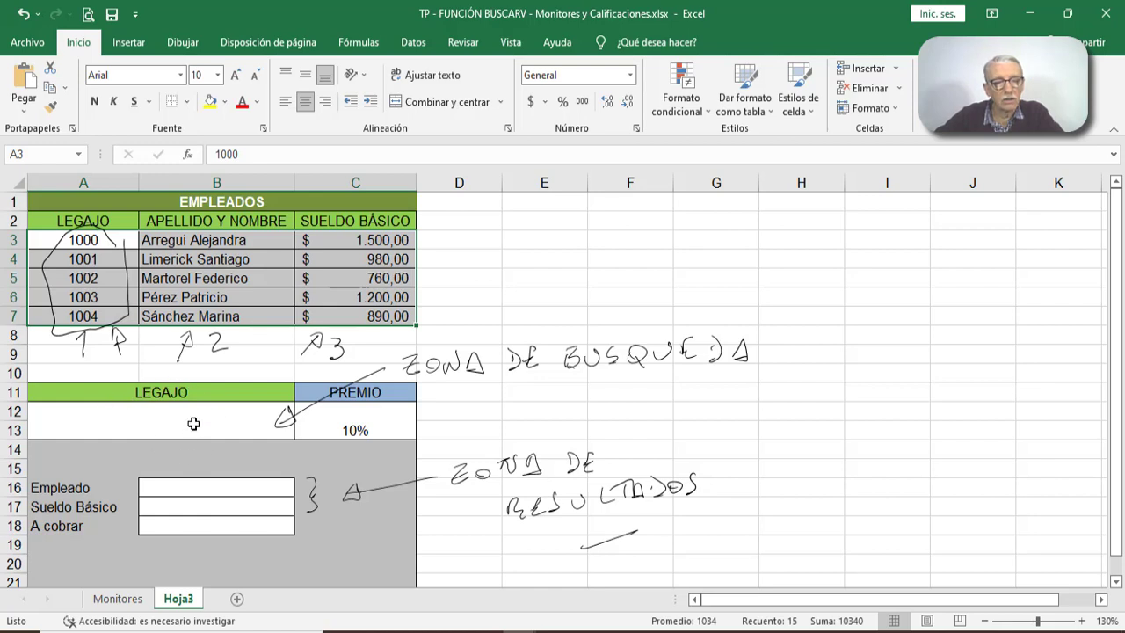
- Insert a BUSCARV function in the Empleado cell B16 with A12 as the lookup value
{"action": "left_click", "coordinate": [182, 498]}
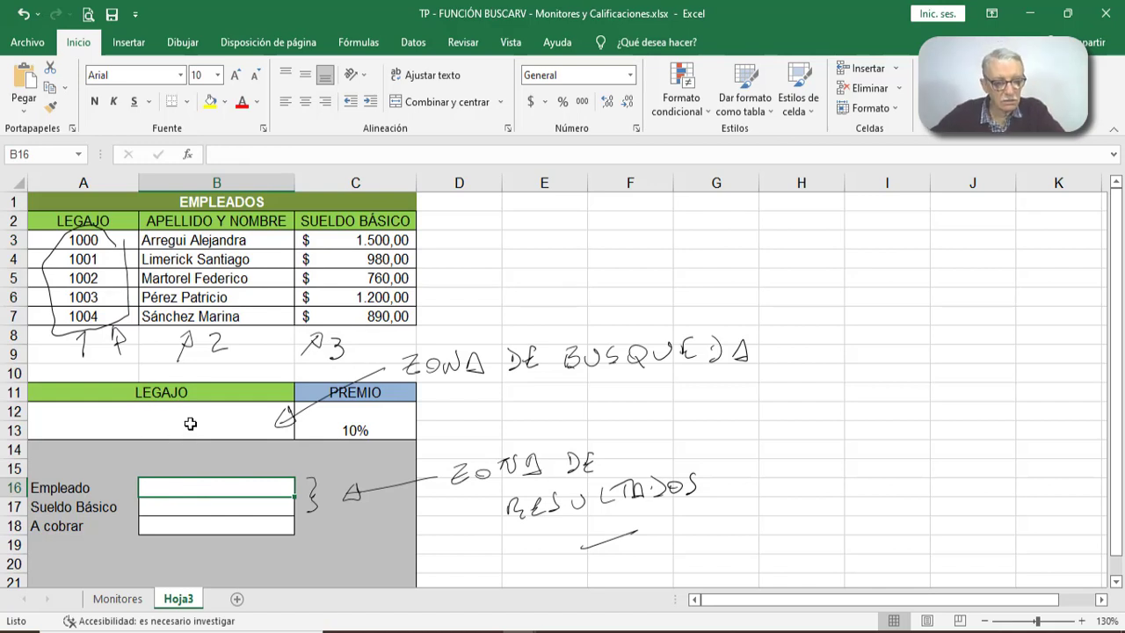
{"action": "left_click", "coordinate": [184, 155]}
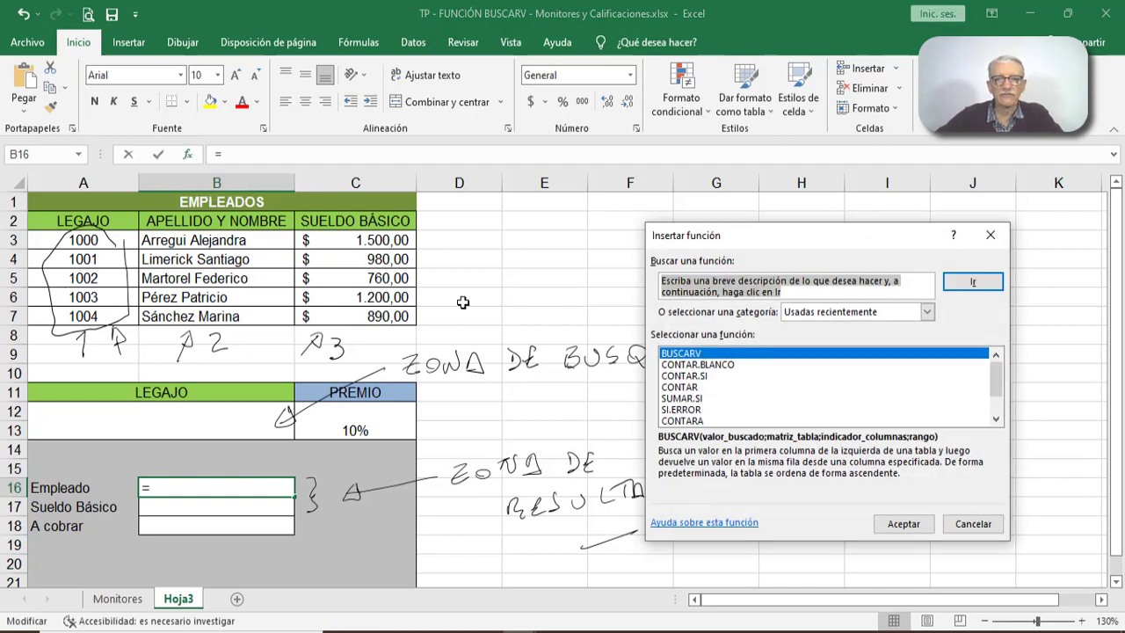
{"action": "left_click", "coordinate": [902, 523]}
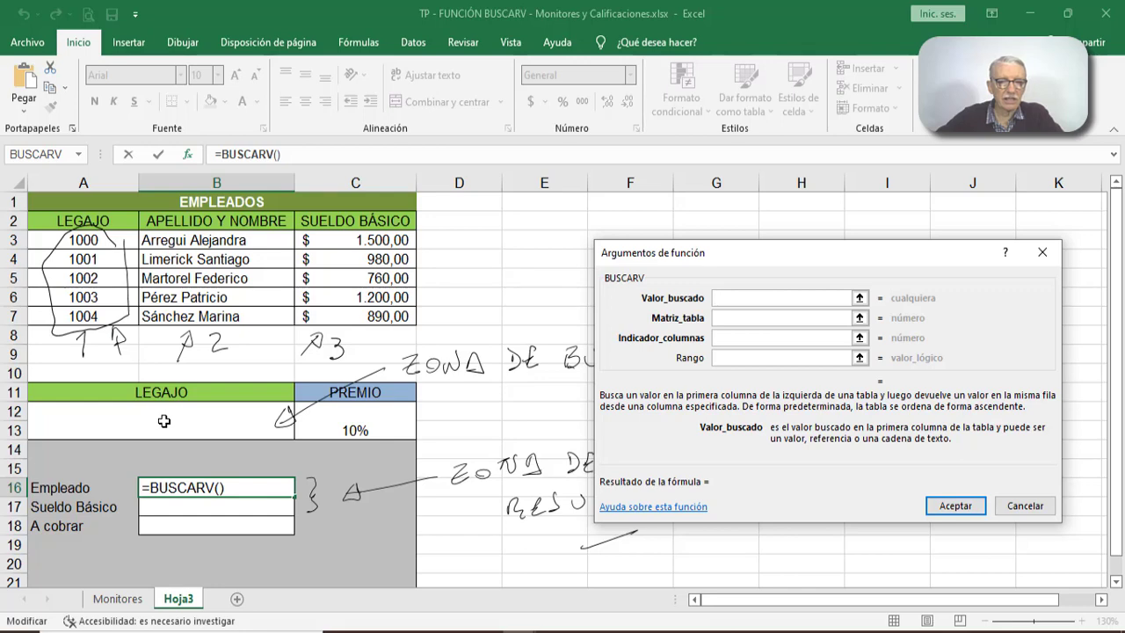
{"action": "left_click", "coordinate": [163, 421]}
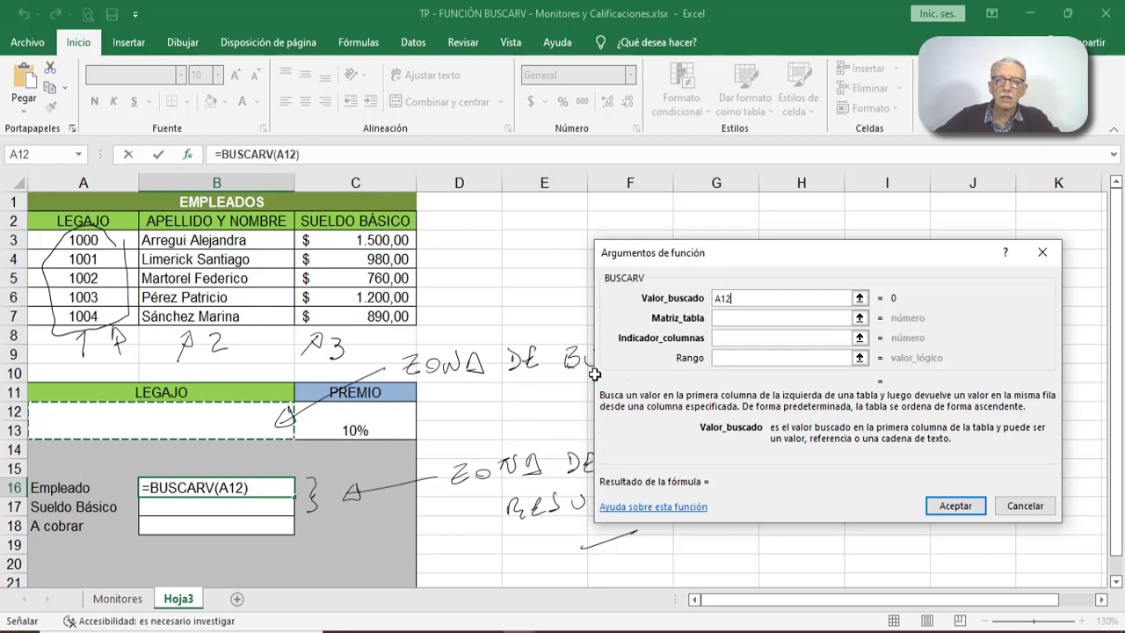
{"action": "left_click", "coordinate": [741, 319]}
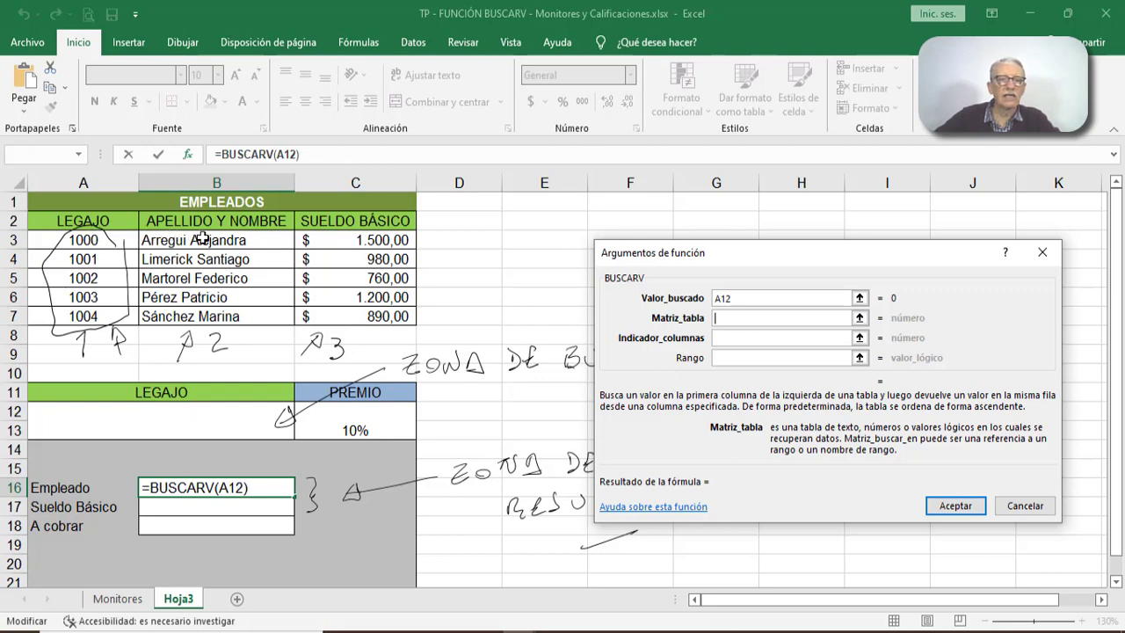
{"action": "key", "text": "Return"}
{"action": "left_click", "coordinate": [569, 370]}
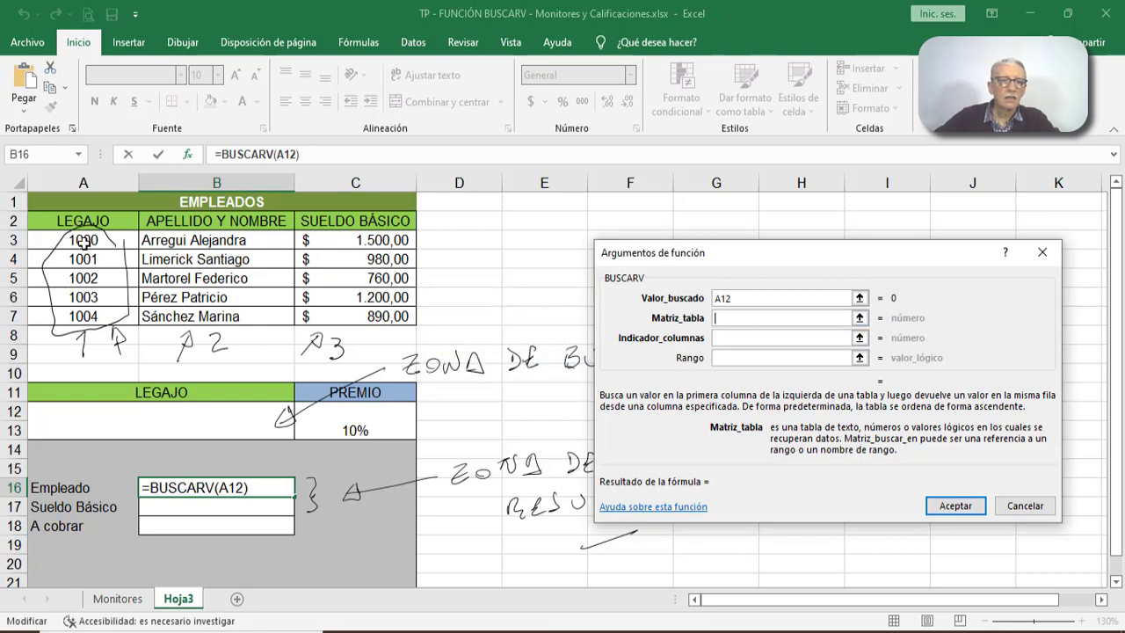
{"action": "left_click_drag", "start_coordinate": [83, 244], "coordinate": [380, 319]}
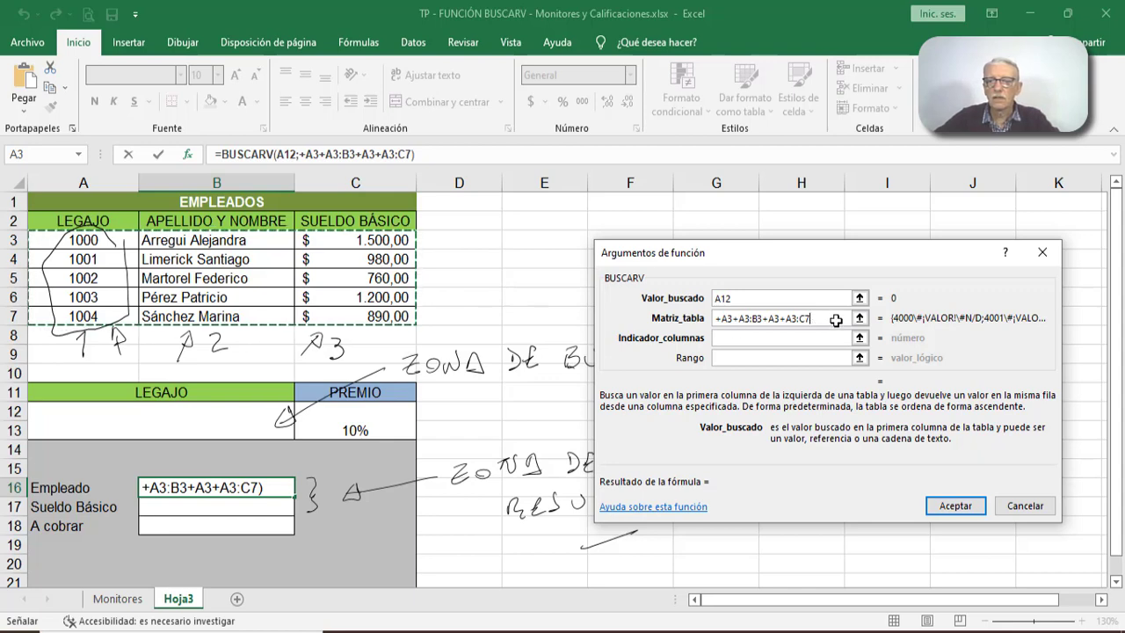
{"action": "key", "text": "BackSpace"}
{"action": "key", "text": "BackSpace"}
{"action": "key", "text": "BackSpace"}
{"action": "key", "text": "BackSpace"}
{"action": "key", "text": "BackSpace"}
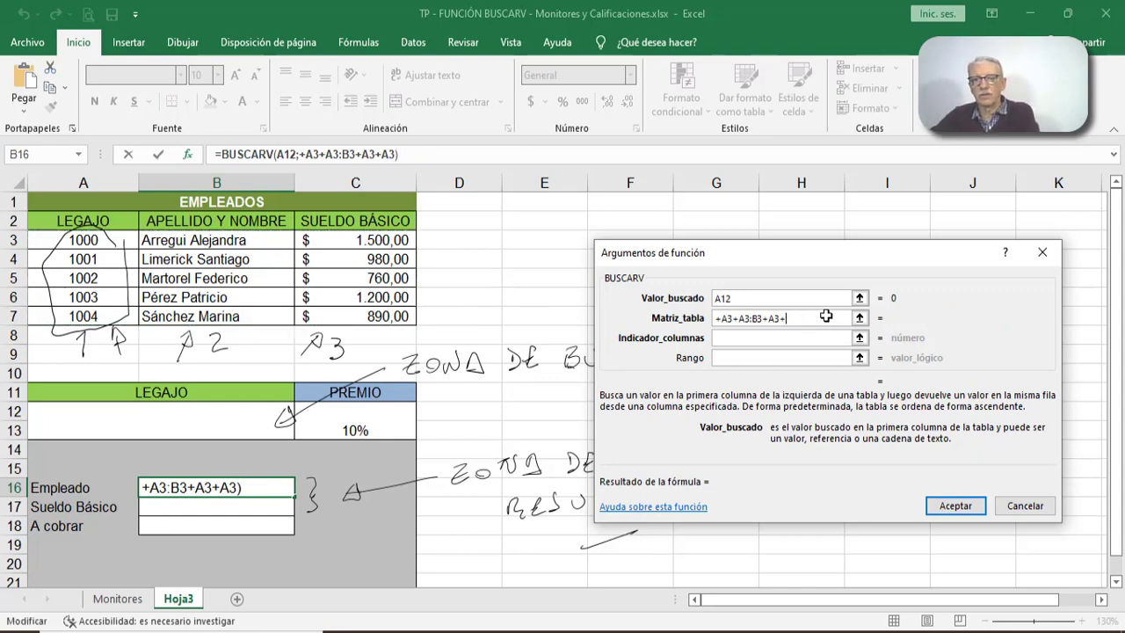
{"action": "key", "text": "BackSpace"}
{"action": "key", "text": "BackSpace"}
{"action": "key", "text": "BackSpace"}
{"action": "key", "text": "BackSpace"}
{"action": "key", "text": "BackSpace"}
{"action": "key", "text": "BackSpace"}
{"action": "key", "text": "BackSpace"}
{"action": "key", "text": "BackSpace"}
{"action": "key", "text": "BackSpace"}
{"action": "key", "text": "BackSpace"}
{"action": "key", "text": "BackSpace"}
{"action": "key", "text": "BackSpace"}
{"action": "key", "text": "BackSpace"}
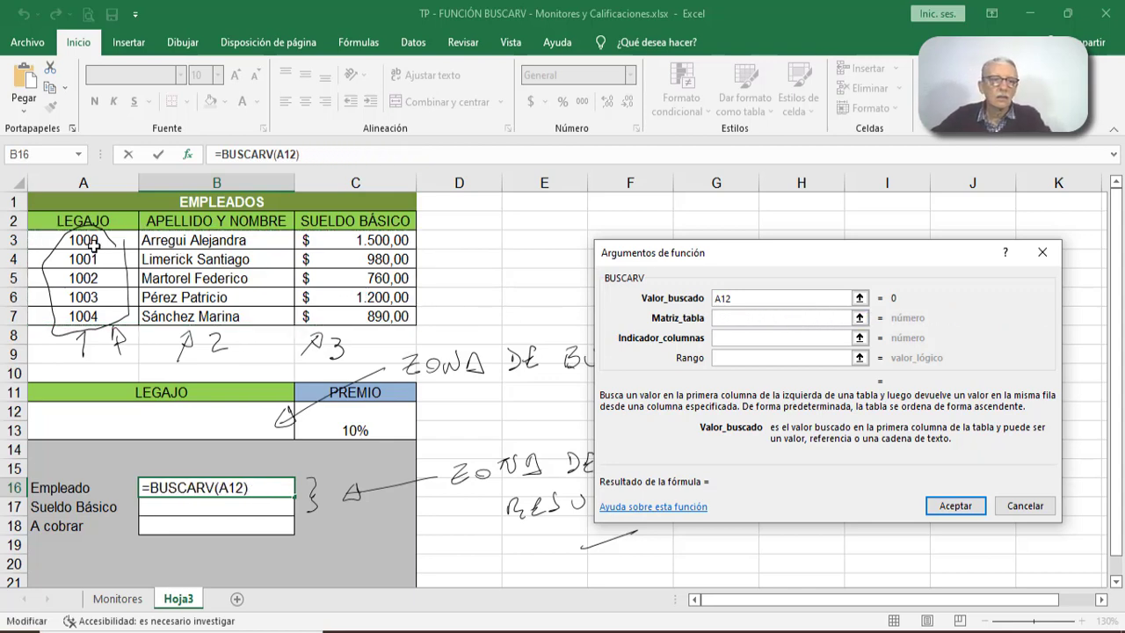
{"action": "key", "text": "Return"}
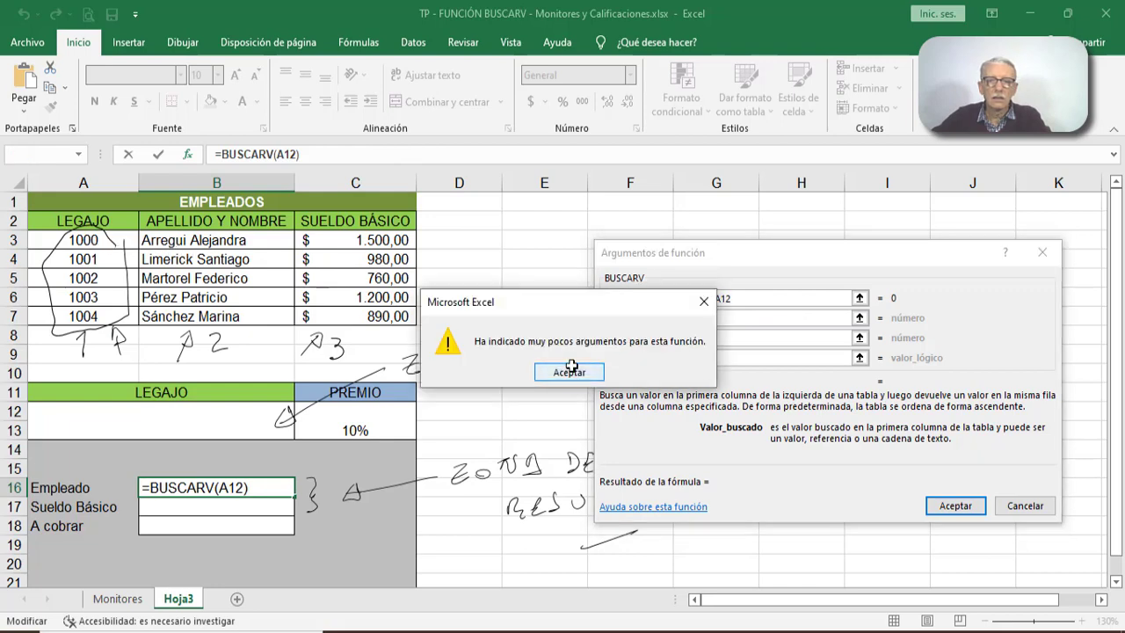
{"action": "left_click", "coordinate": [556, 375]}
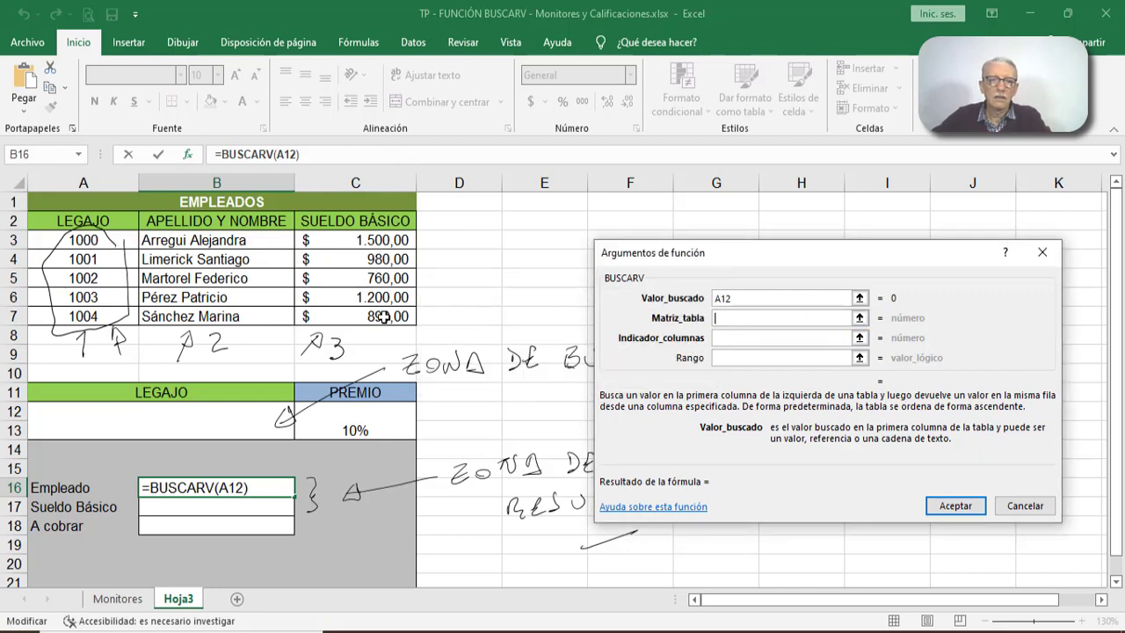
{"action": "left_click_drag", "start_coordinate": [385, 317], "coordinate": [91, 240]}
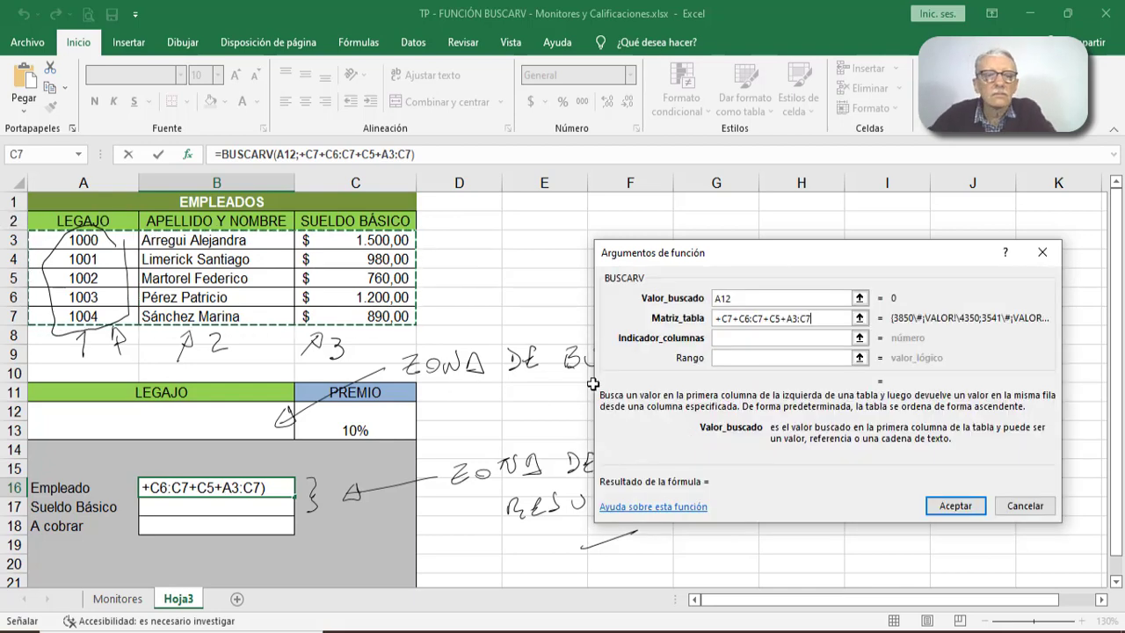
{"action": "left_click", "coordinate": [1037, 504]}
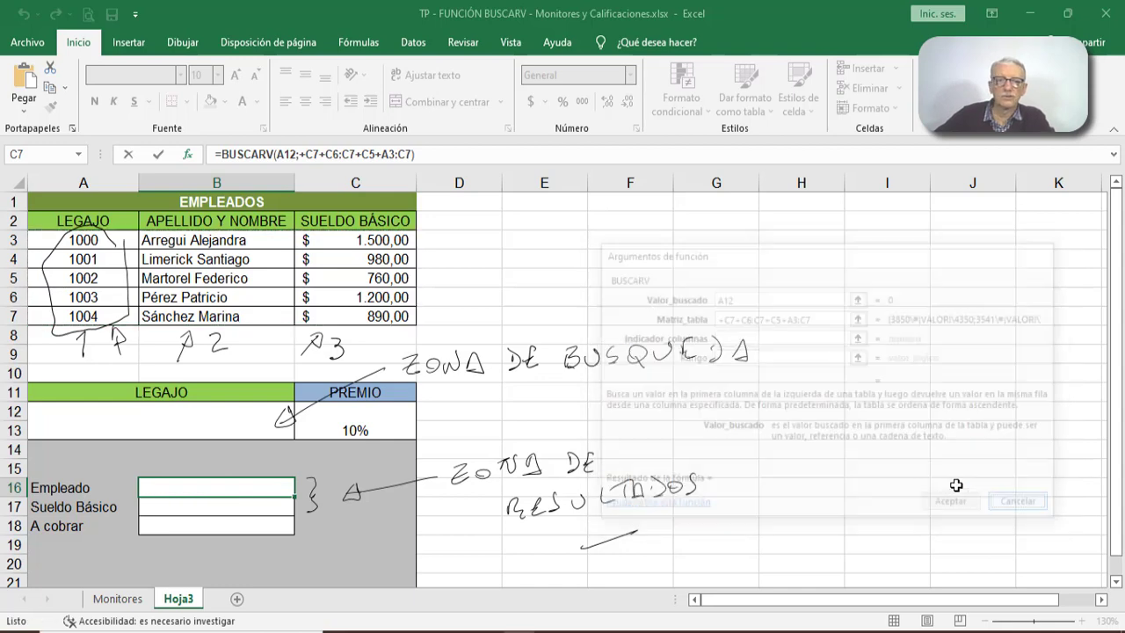
- Erase the ink circle drawn around the Legajo codes in A3:A7
{"action": "left_click", "coordinate": [176, 42]}
{"action": "left_click", "coordinate": [134, 83]}
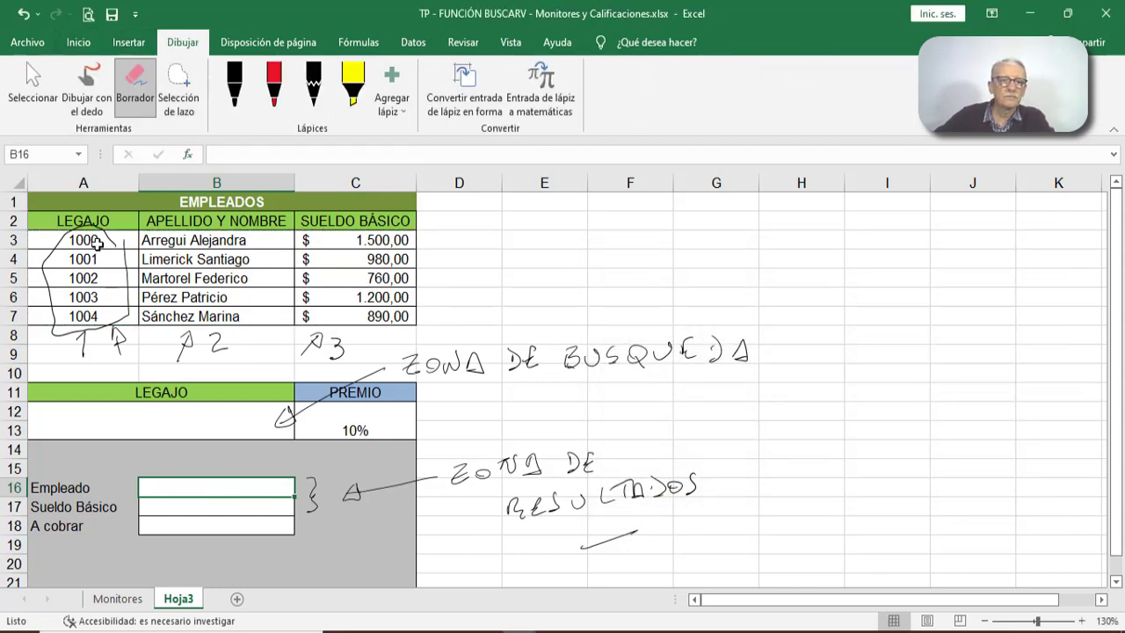
{"action": "left_click", "coordinate": [105, 233]}
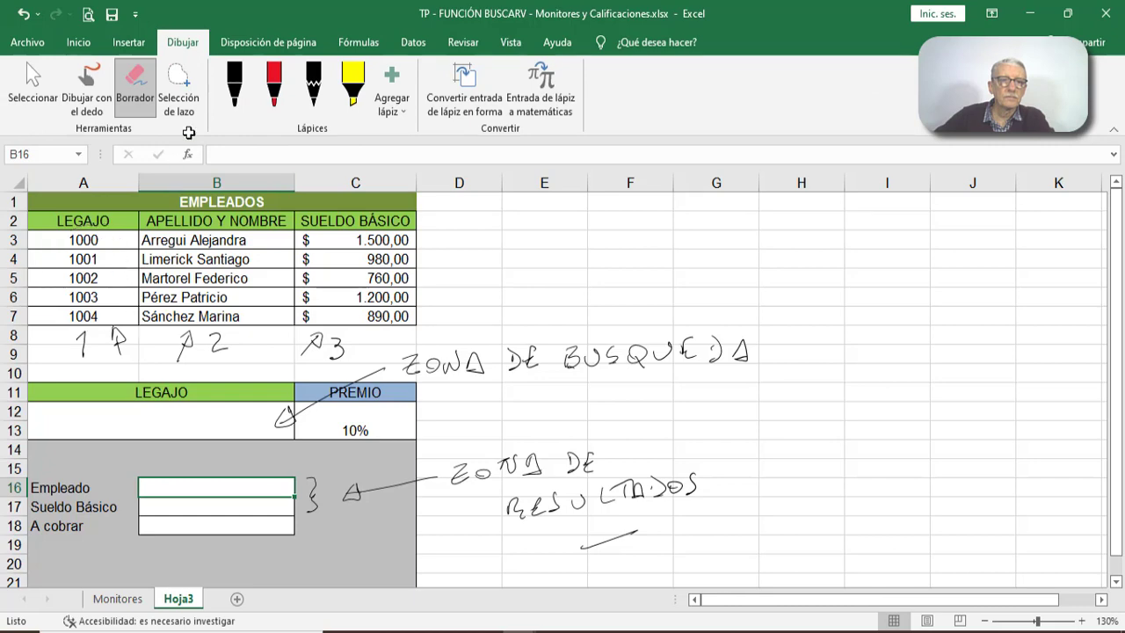
- Insert a BUSCARV function in the Empleado cell B16 with A12 as the lookup value and A3:C7 as the table array
{"action": "left_click", "coordinate": [76, 42]}
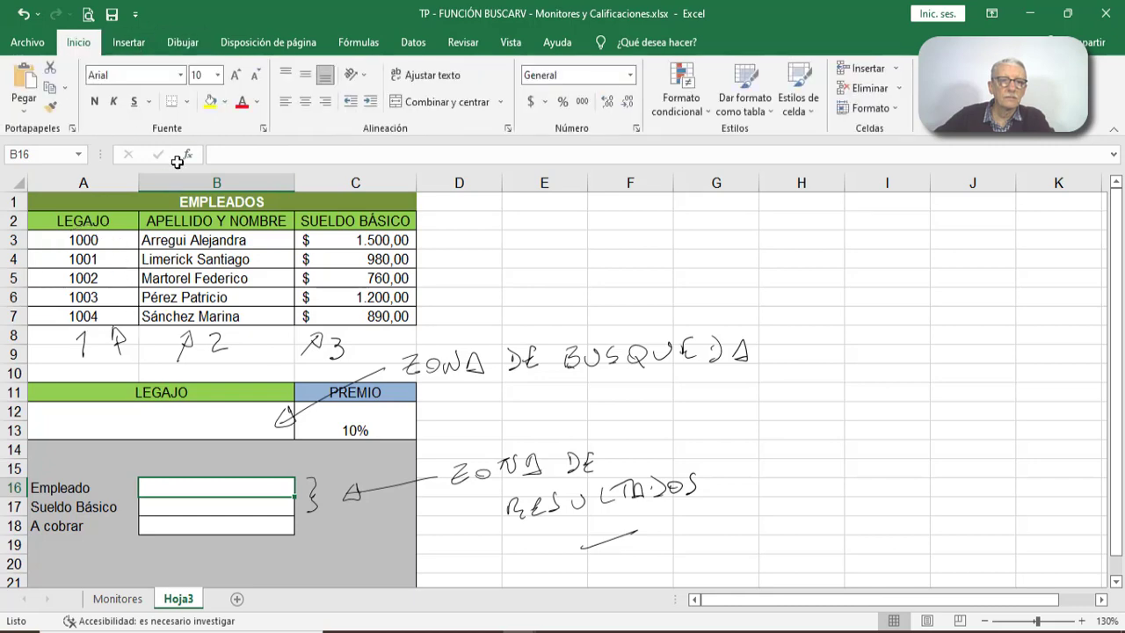
{"action": "left_click", "coordinate": [186, 154]}
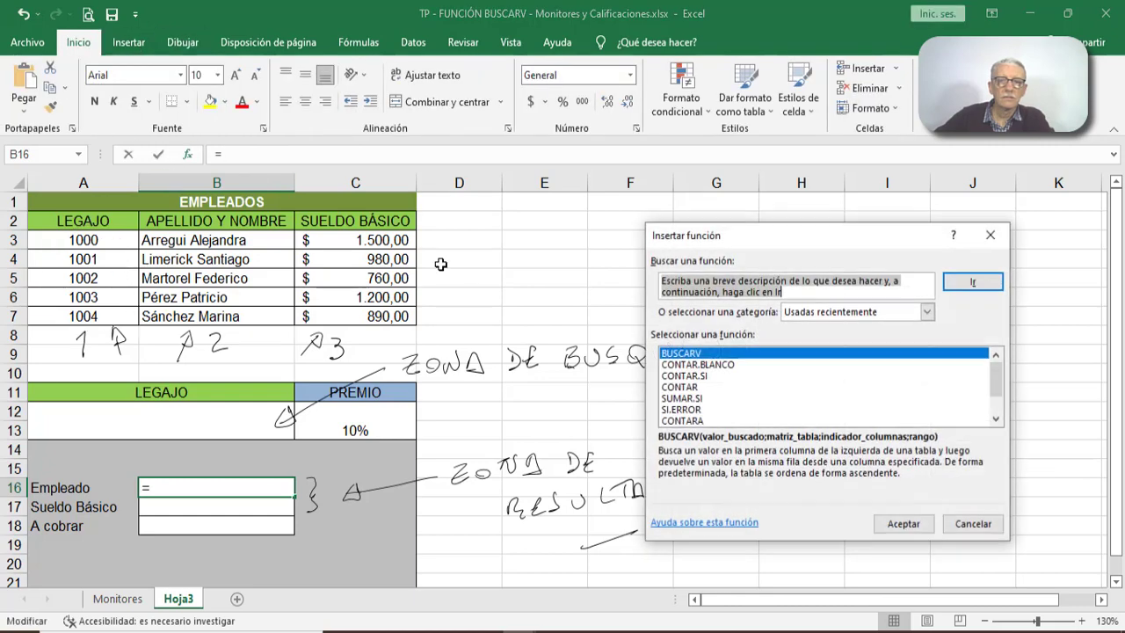
{"action": "left_click", "coordinate": [904, 523]}
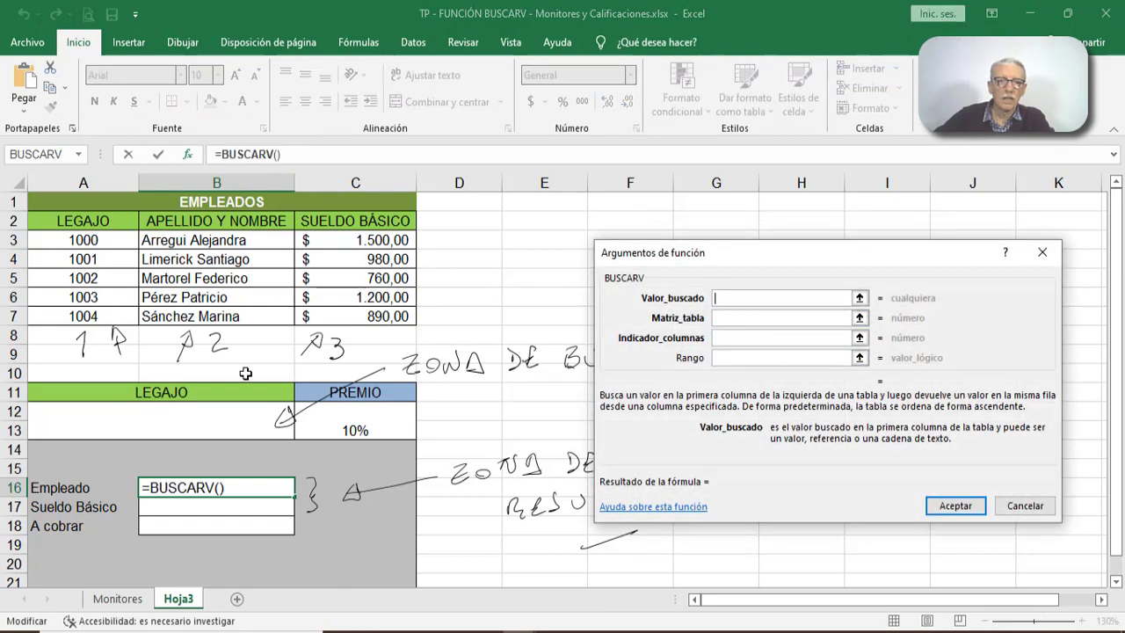
{"action": "left_click", "coordinate": [209, 419]}
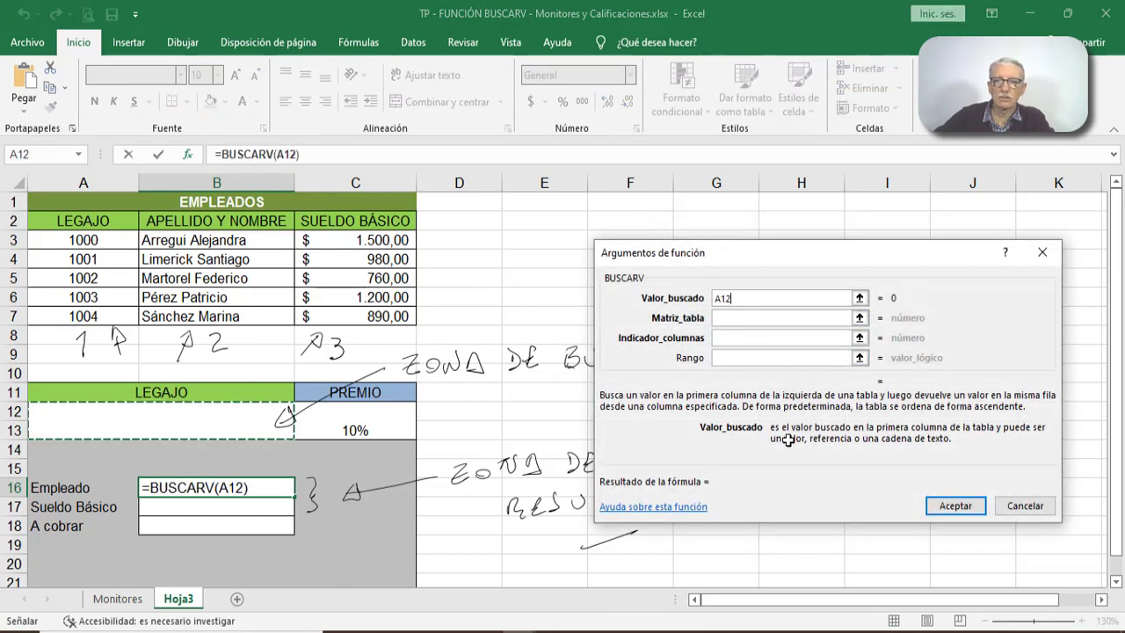
{"action": "left_click", "coordinate": [765, 318]}
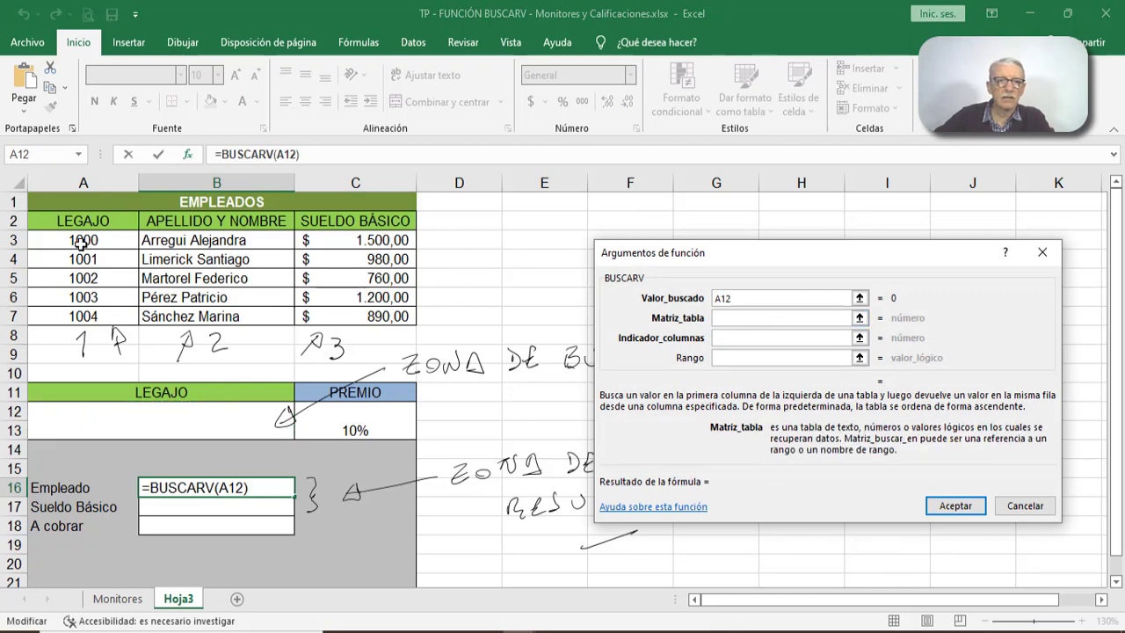
{"action": "left_click_drag", "start_coordinate": [81, 243], "coordinate": [378, 323]}
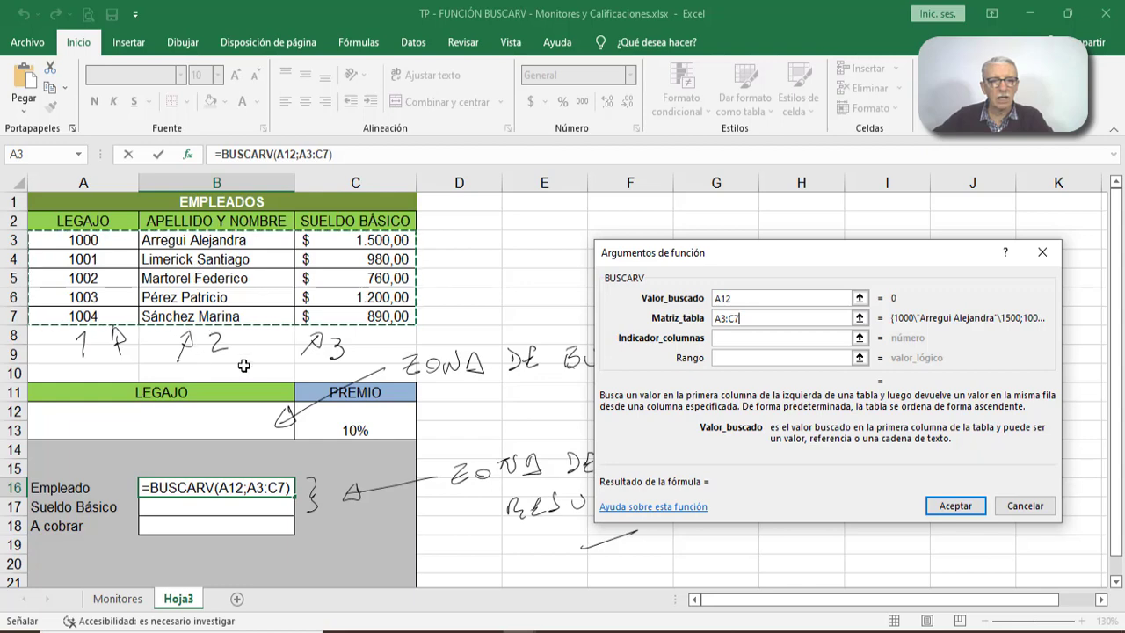
- Set the BUSCARV column indicator to 2 and Rango to falso, and accept the formula
{"action": "left_click", "coordinate": [723, 338]}
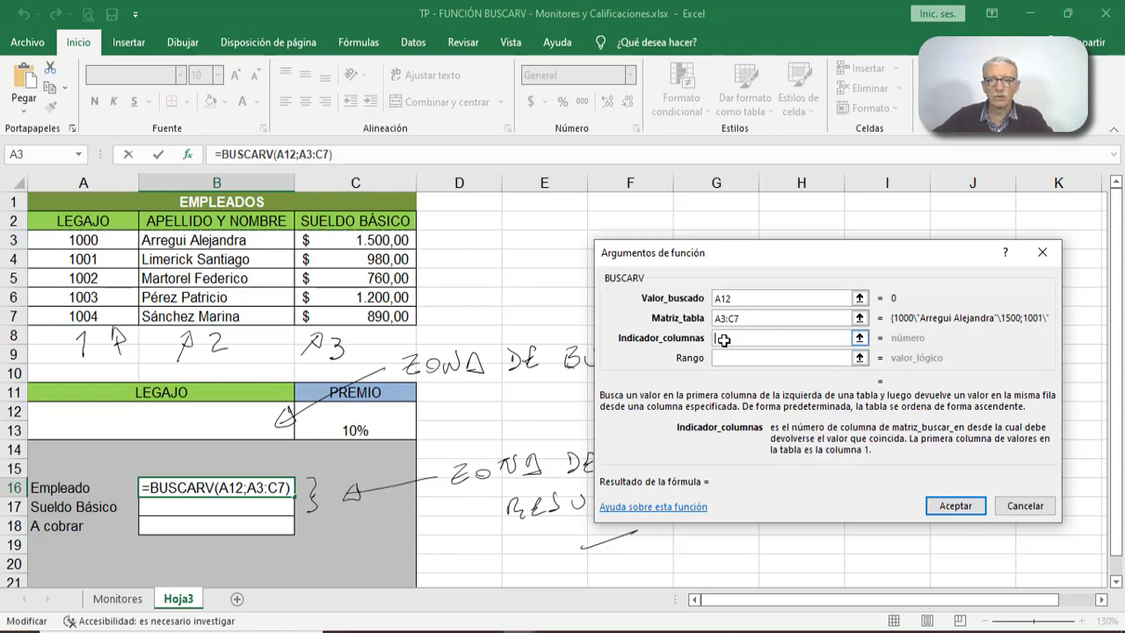
{"action": "type", "text": "2"}
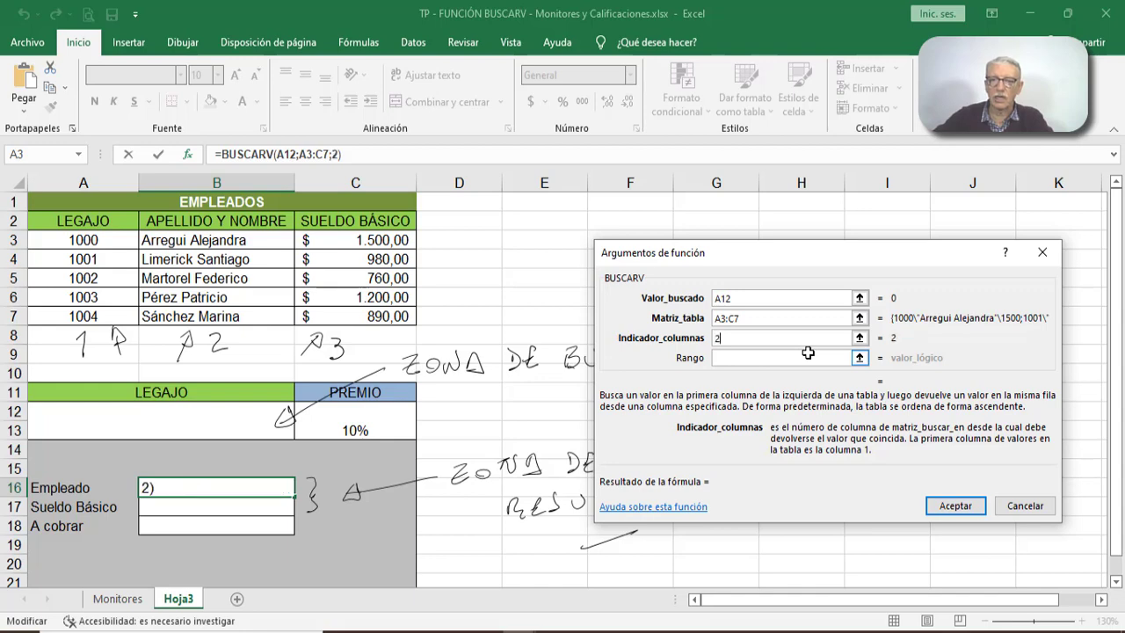
{"action": "left_click", "coordinate": [791, 357]}
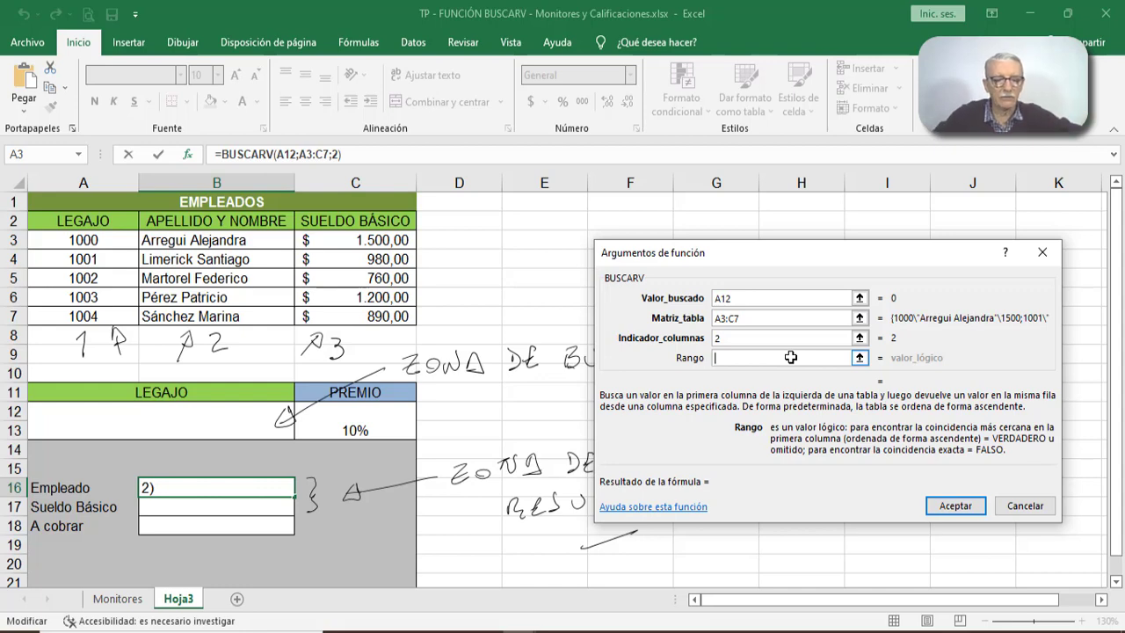
{"action": "type", "text": "falso"}
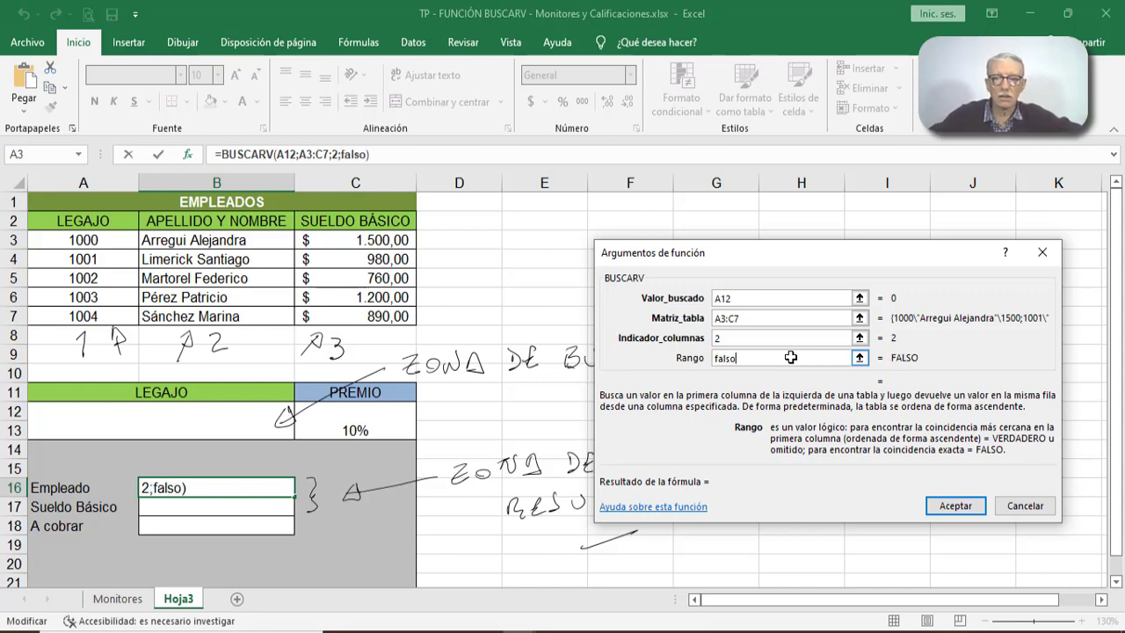
{"action": "left_click", "coordinate": [956, 508]}
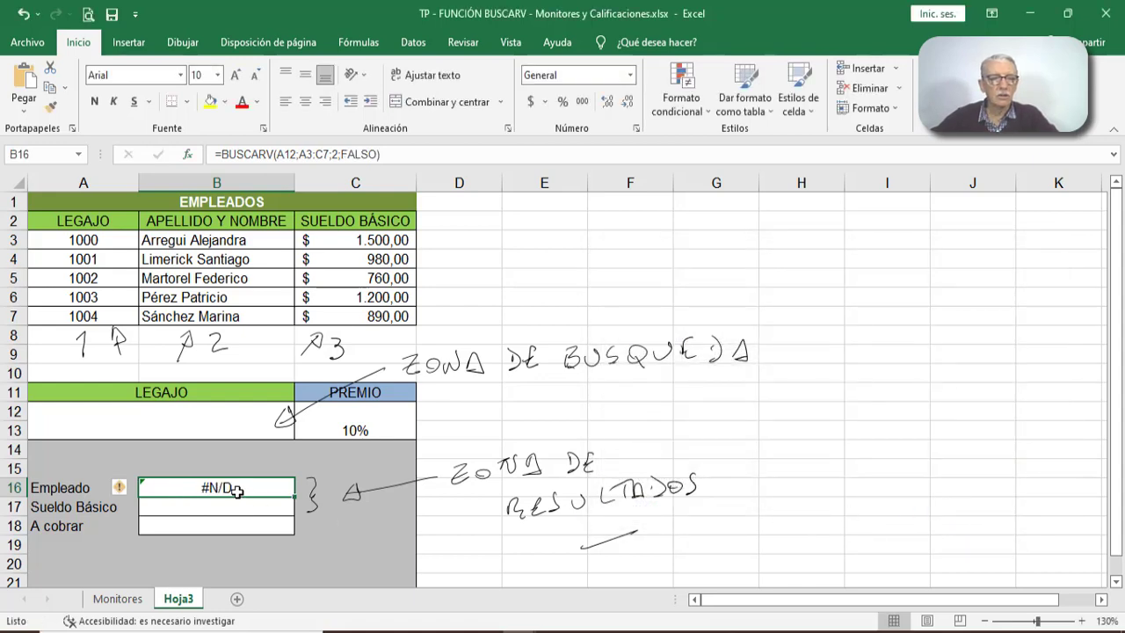
- Test the employee lookup with code 1001 in the Legajo input cell and select the matching row 4 of the Empleados table
{"action": "left_click", "coordinate": [202, 422]}
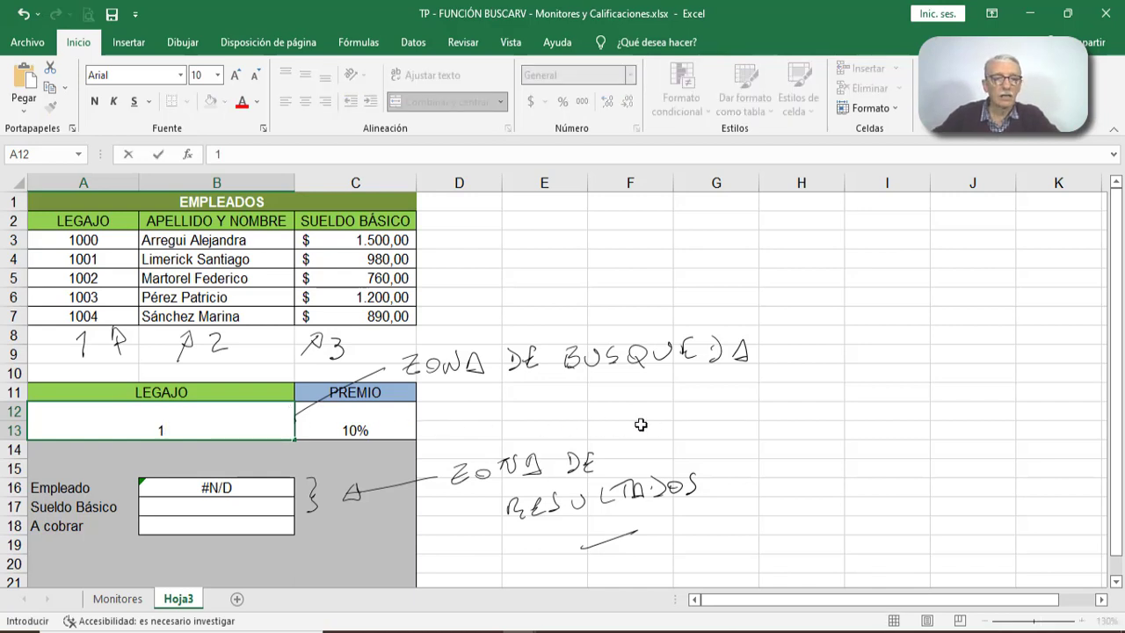
{"action": "type", "text": "00"}
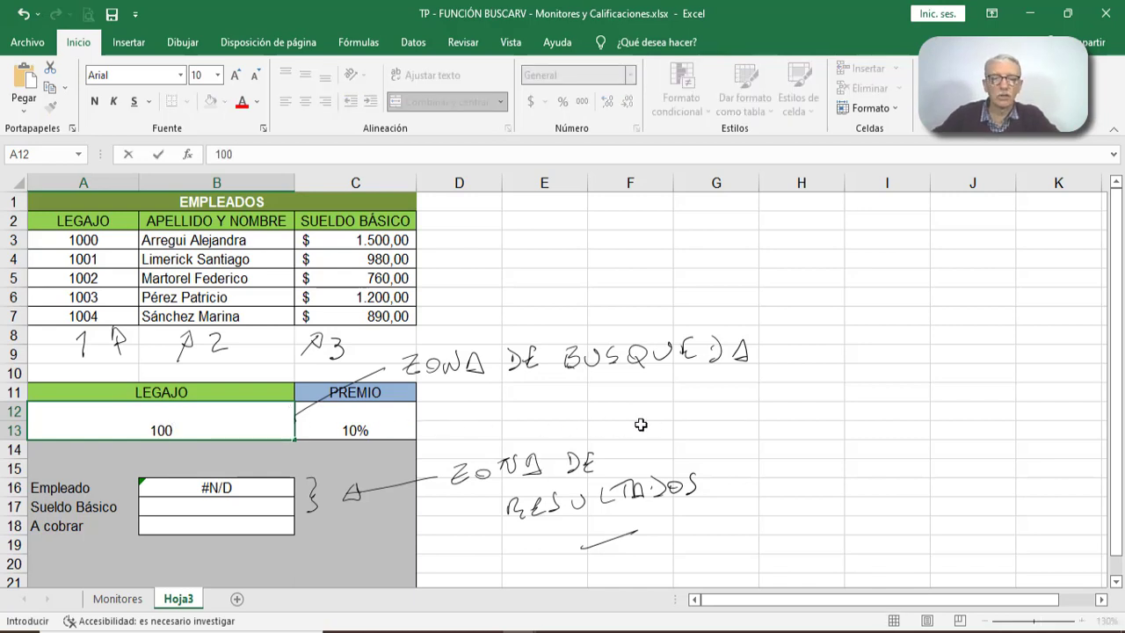
{"action": "type", "text": "1"}
{"action": "key", "text": "Return"}
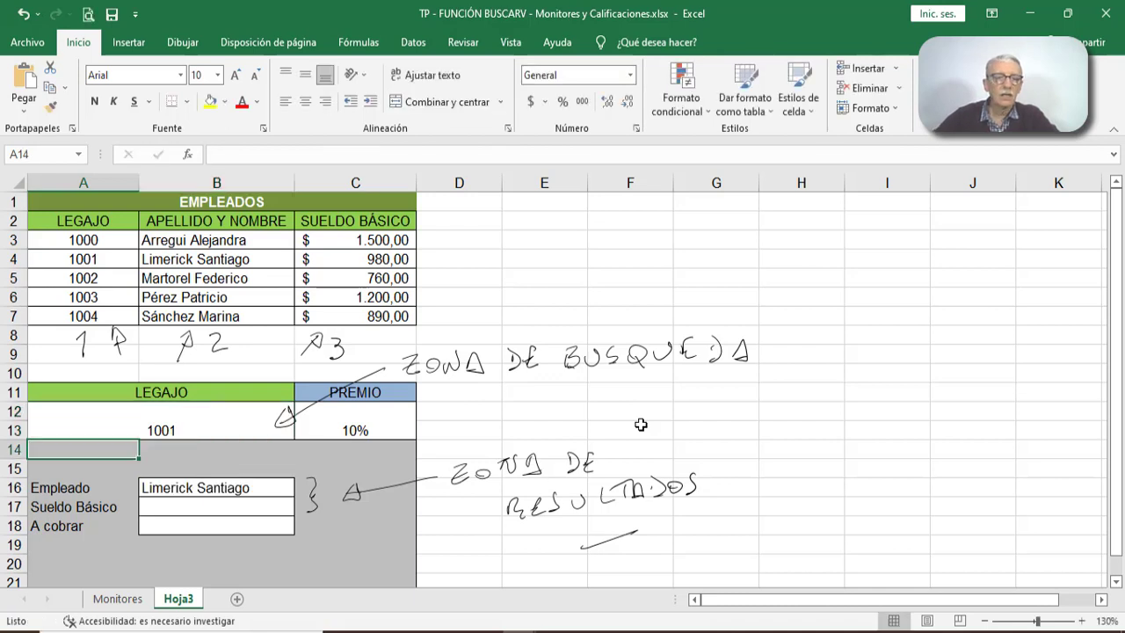
{"action": "left_click", "coordinate": [14, 260]}
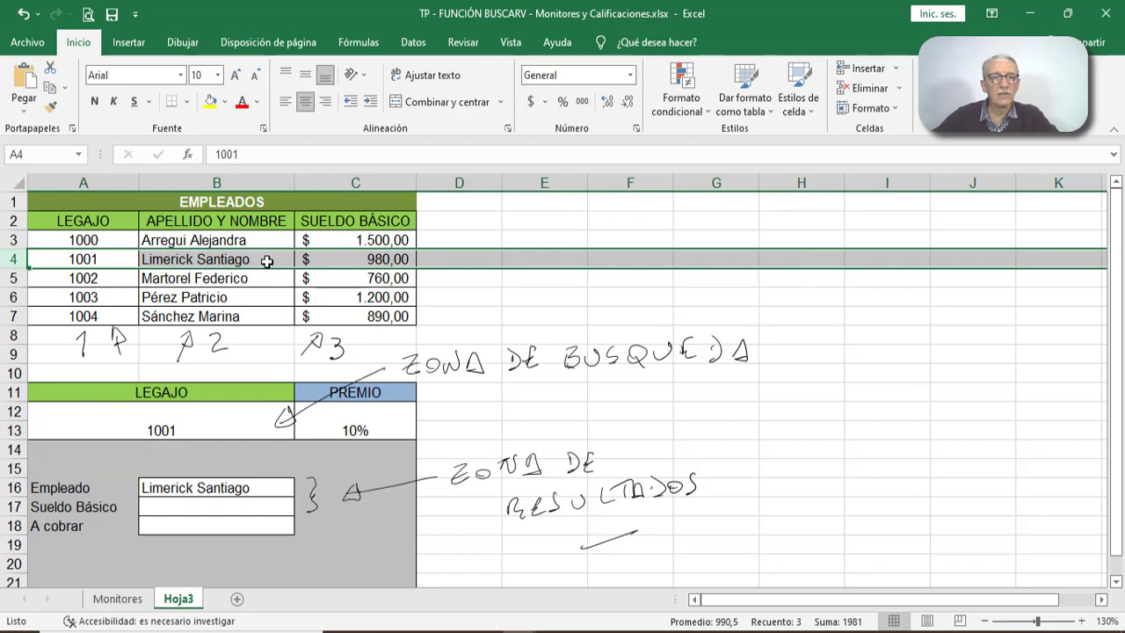
- Change the Legajo code to 1003 and select the matching row 6 of the Empleados table
{"action": "left_click", "coordinate": [195, 437]}
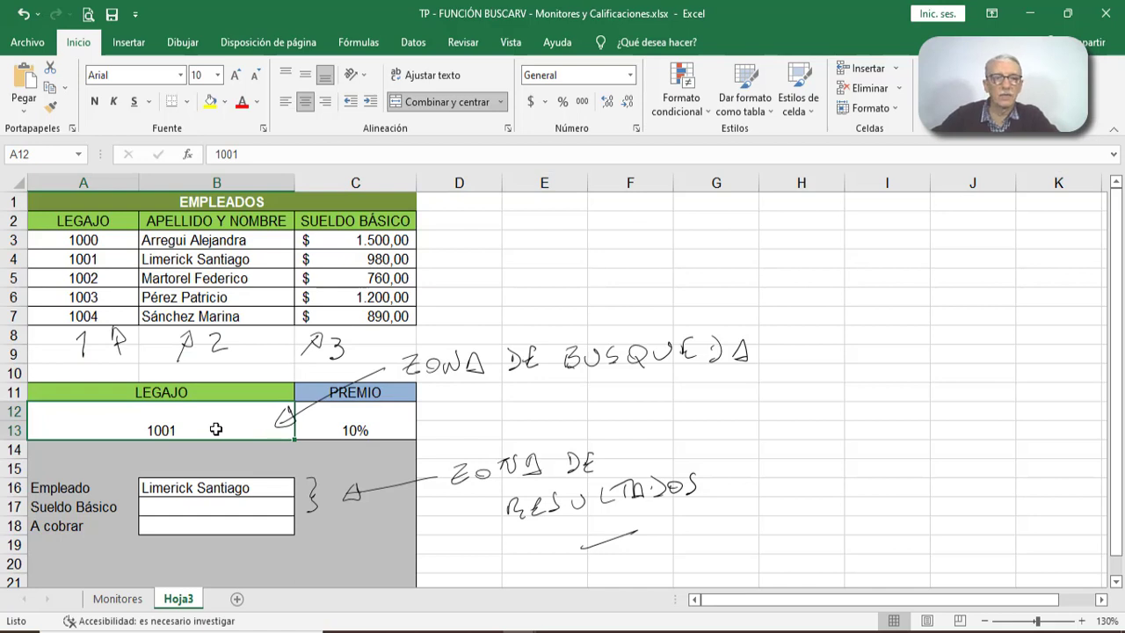
{"action": "type", "text": "1003"}
{"action": "key", "text": "Return"}
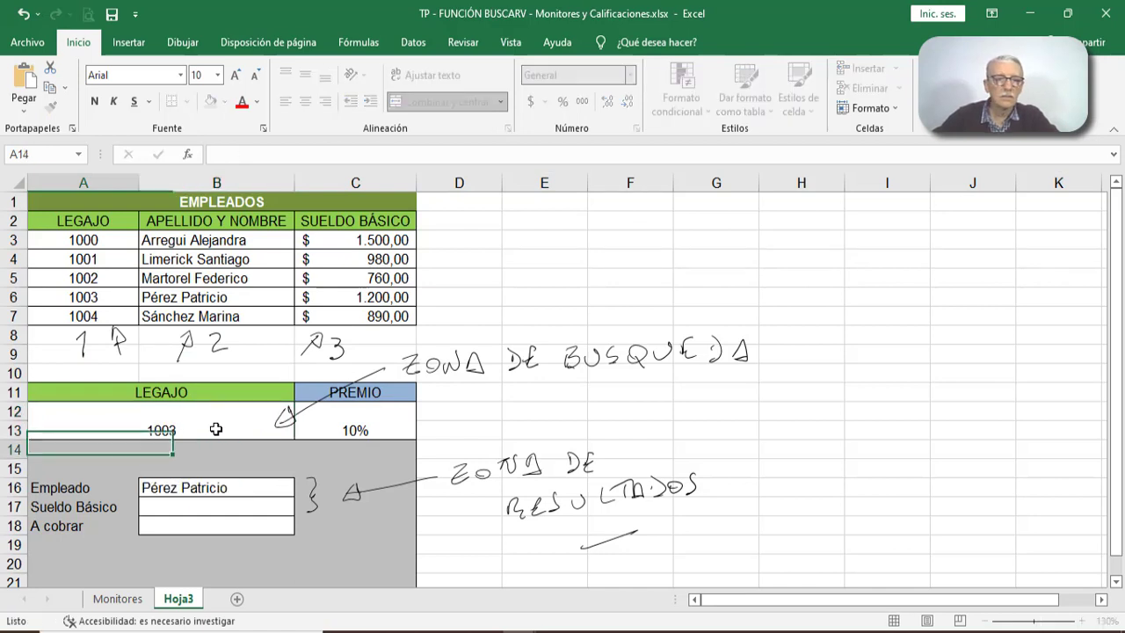
{"action": "left_click", "coordinate": [13, 298]}
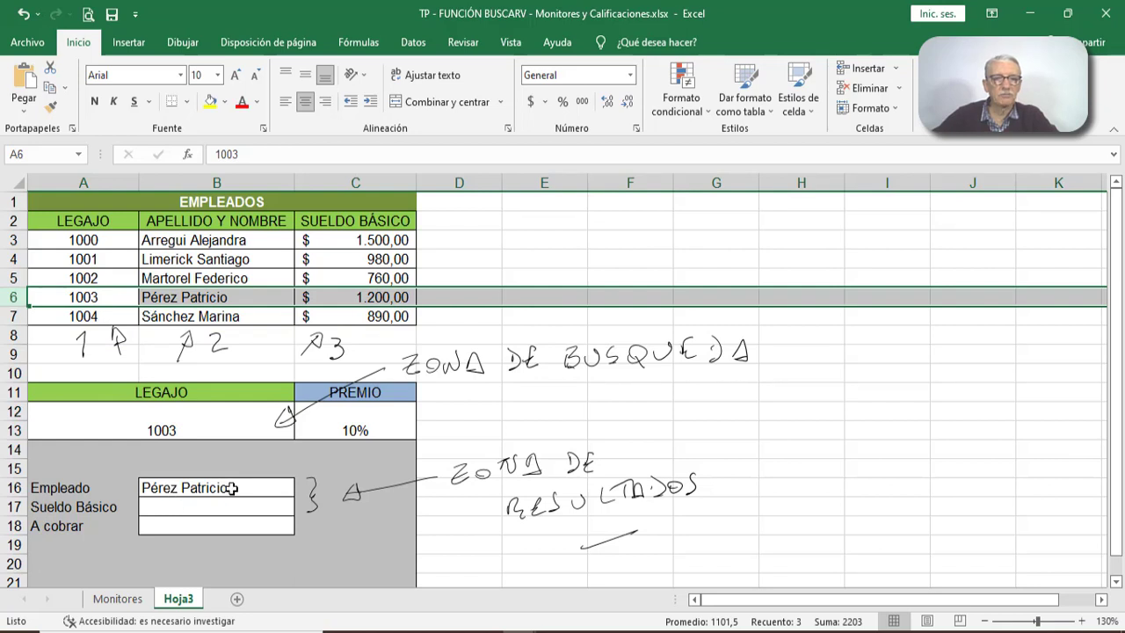
- Test the lookup with the nonexistent Legajo code 1008 and inspect the Empleado result cell B16
{"action": "left_click", "coordinate": [197, 433]}
{"action": "type", "text": "1008"}
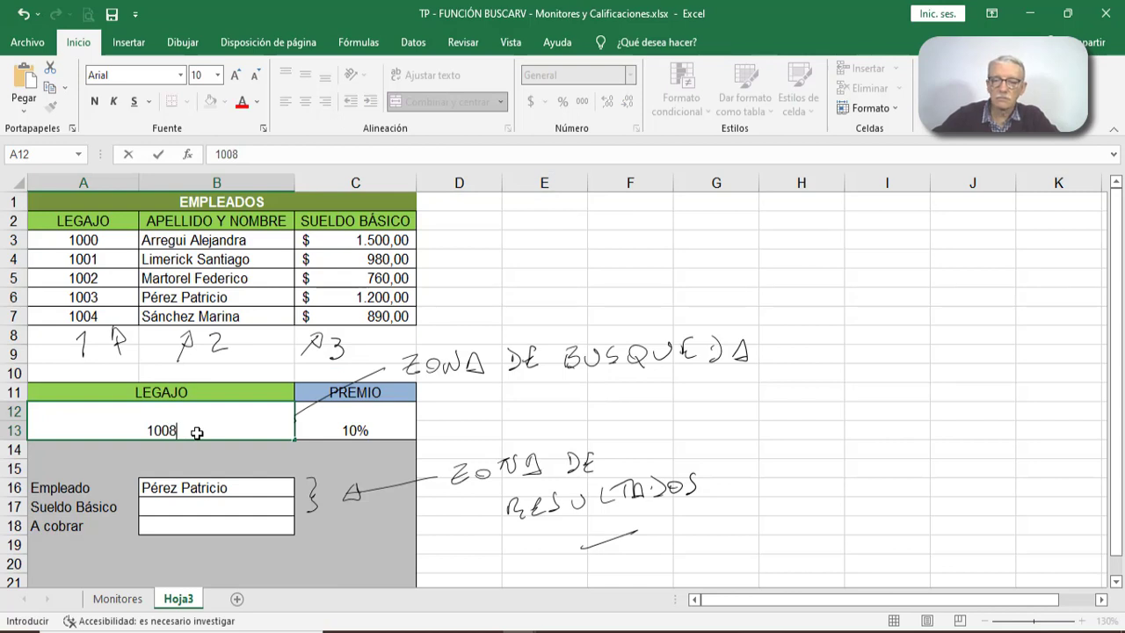
{"action": "key", "text": "Return"}
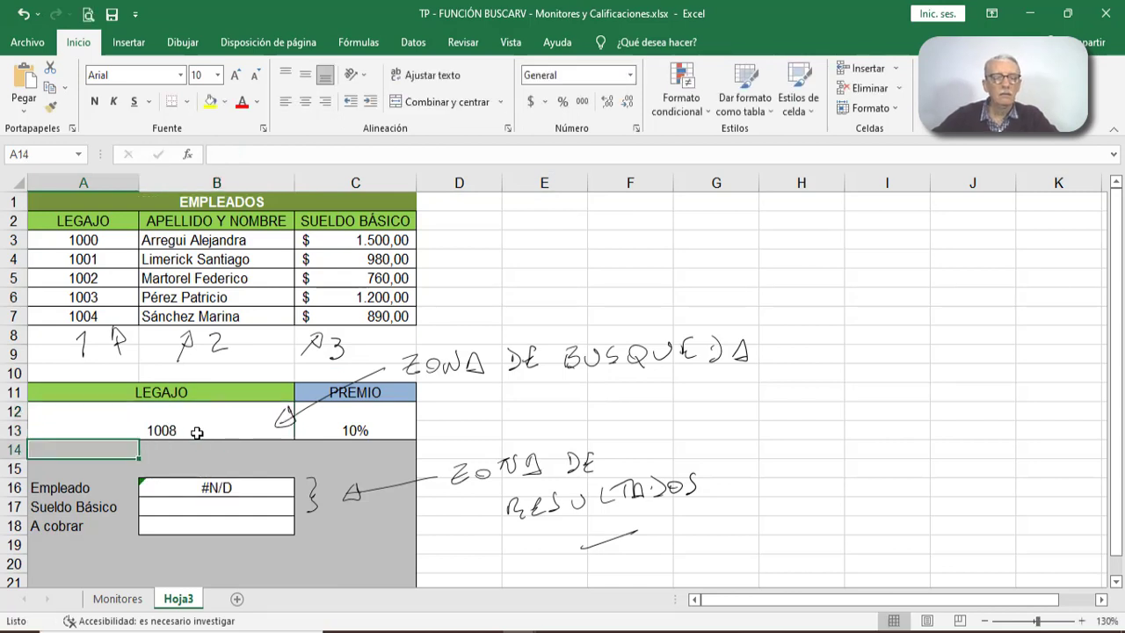
{"action": "left_click", "coordinate": [233, 491]}
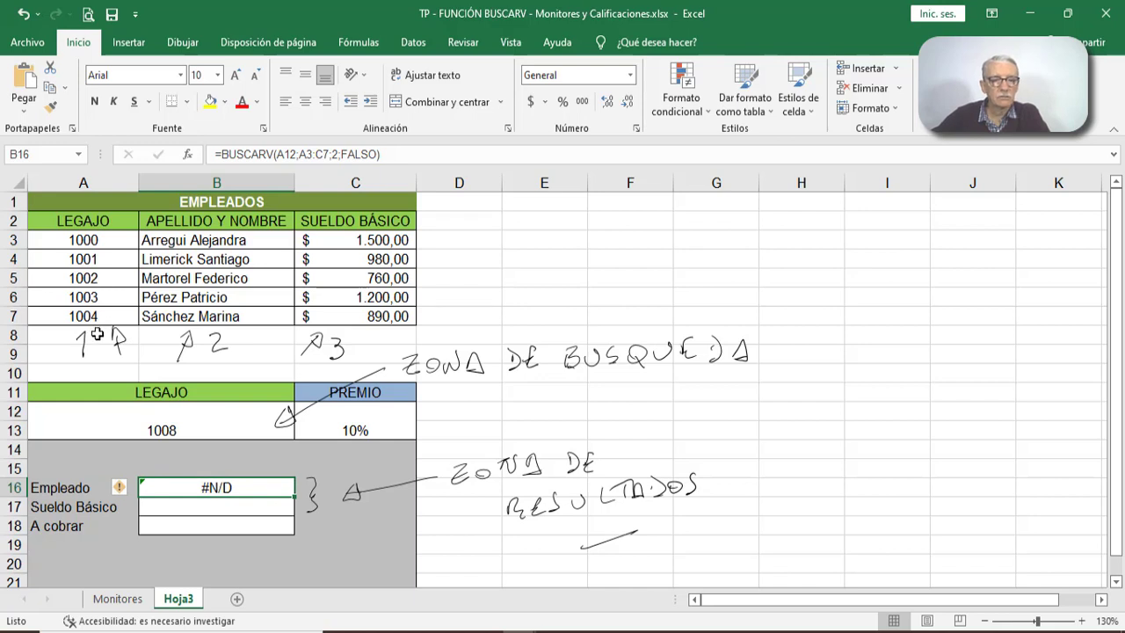
{"action": "left_click", "coordinate": [237, 508]}
- Clear the code in the Legajo input cell A12 and enter 1001
{"action": "left_click", "coordinate": [183, 429]}
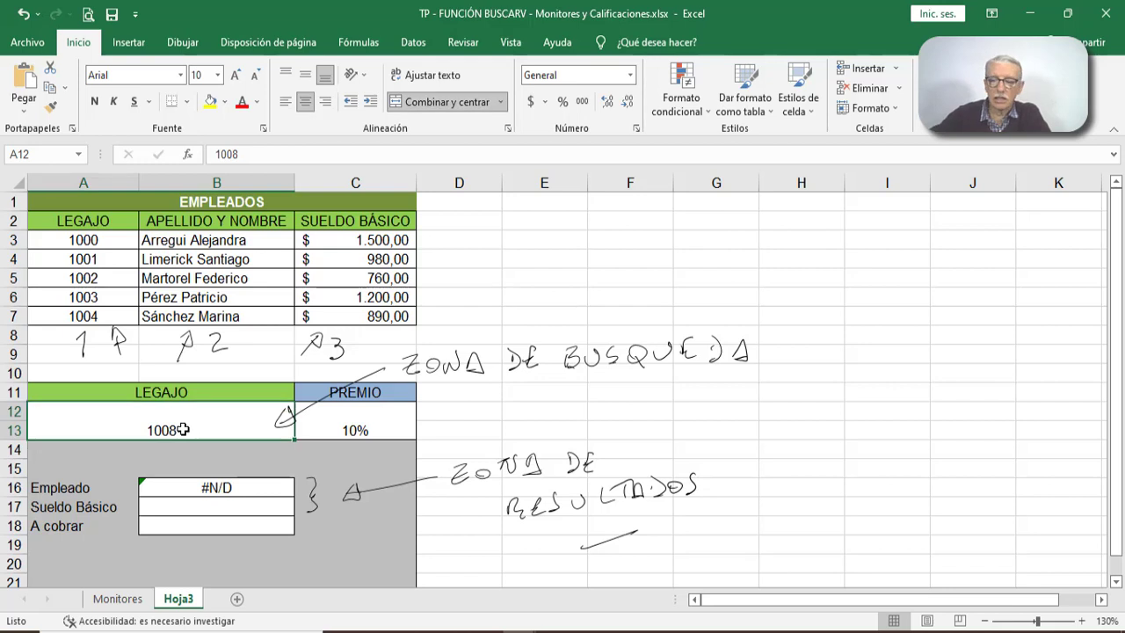
{"action": "key", "text": "BackSpace"}
{"action": "left_click", "coordinate": [188, 428]}
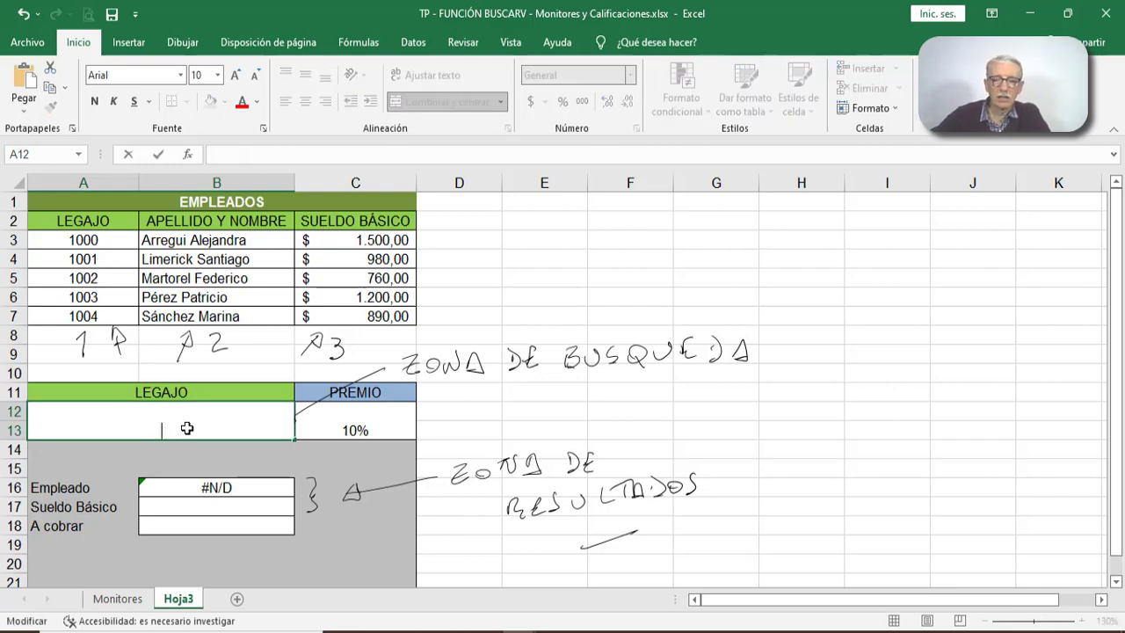
{"action": "type", "text": "1001"}
{"action": "key", "text": "Return"}
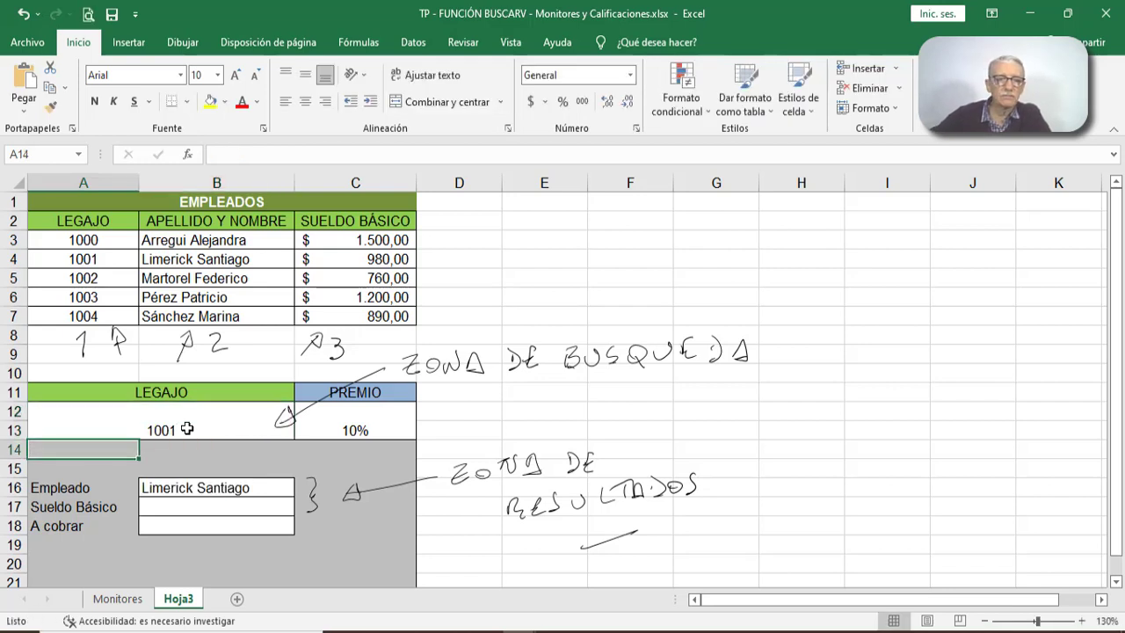
- Start a BUSCARV formula in the Sueldo Básico cell B17 with the Legajo input cell A12 as Valor_buscado
{"action": "left_click", "coordinate": [181, 509]}
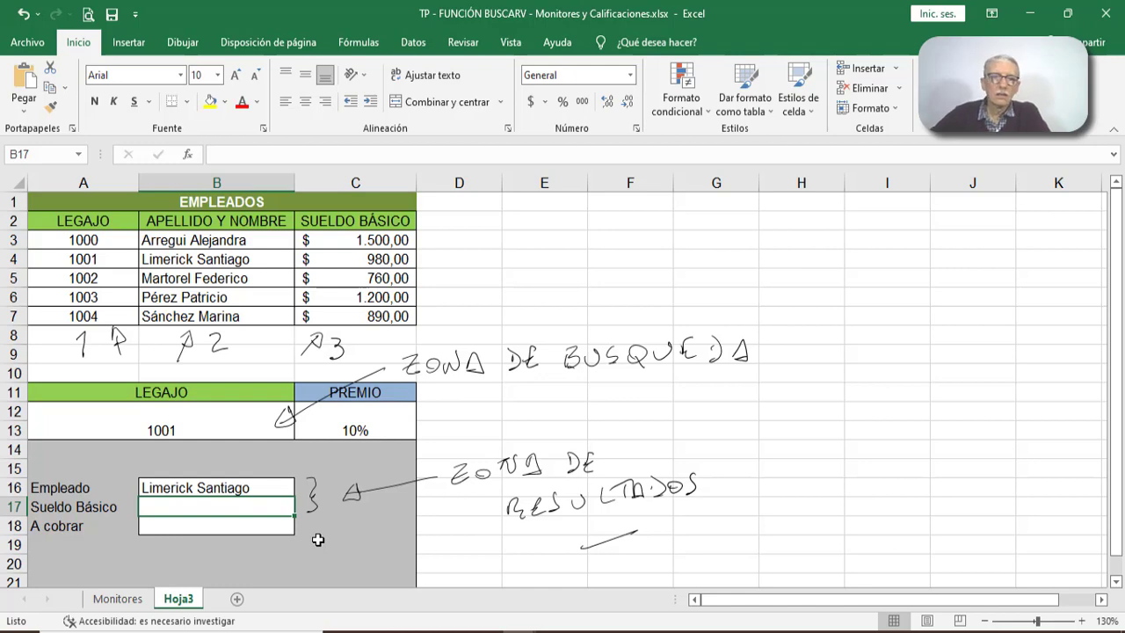
{"action": "left_click", "coordinate": [202, 159]}
{"action": "left_click", "coordinate": [187, 155]}
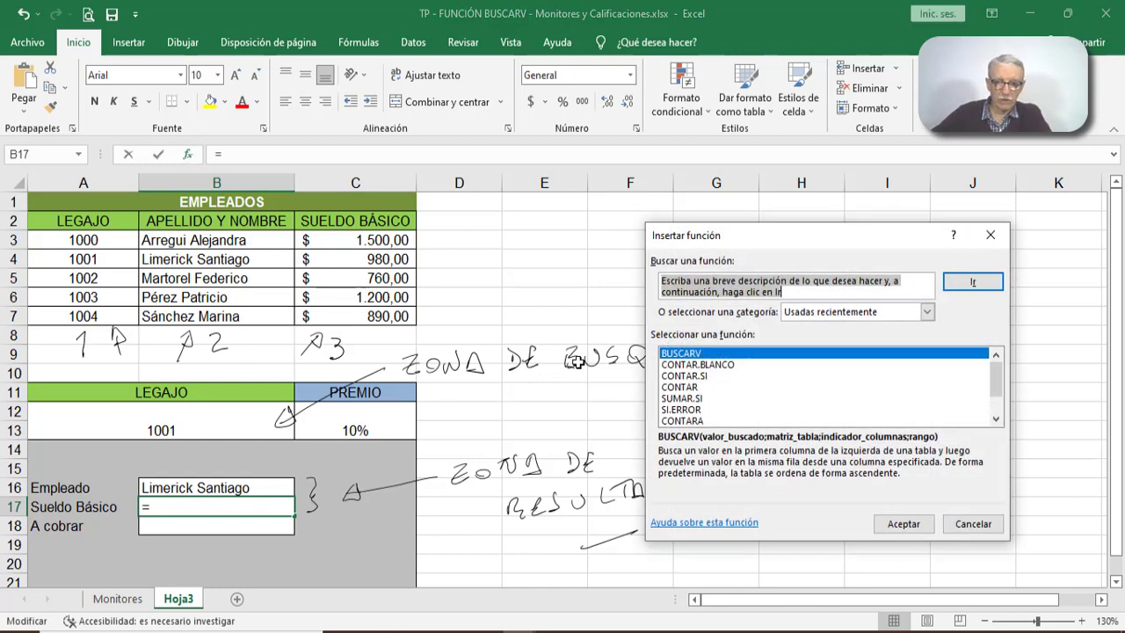
{"action": "left_click", "coordinate": [905, 524]}
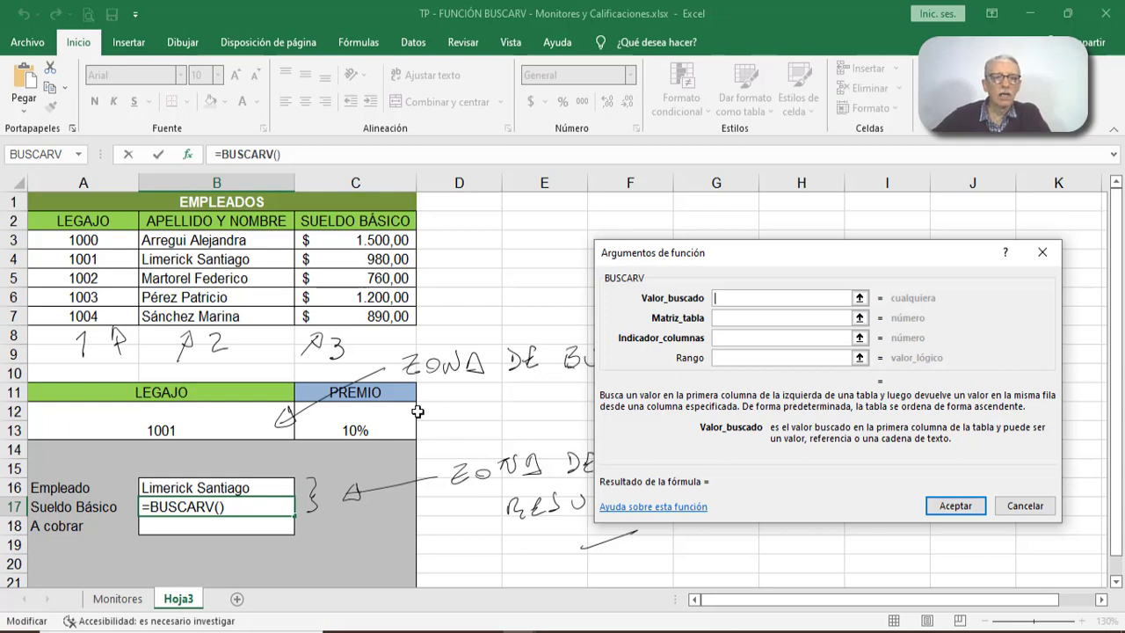
{"action": "left_click", "coordinate": [155, 410]}
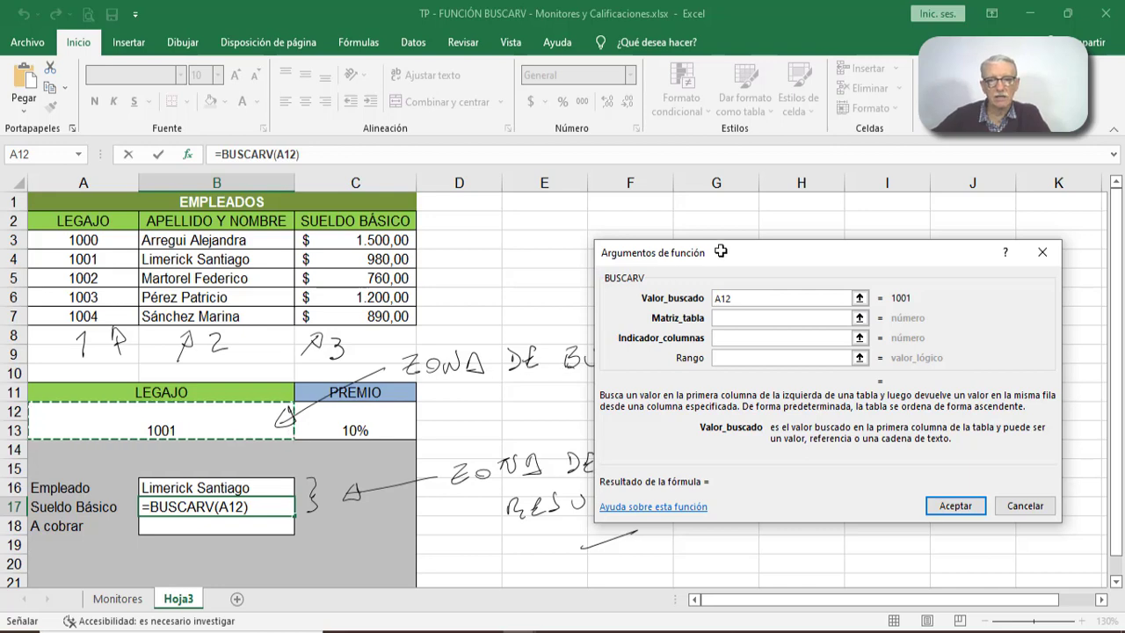
{"action": "left_click_drag", "start_coordinate": [720, 251], "coordinate": [691, 246]}
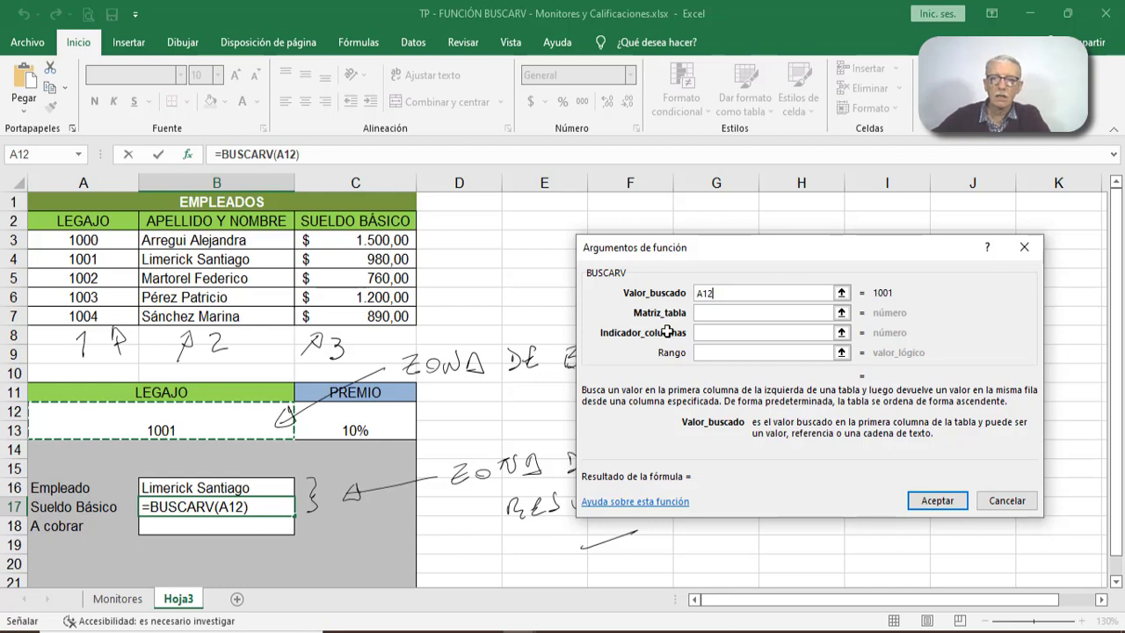
- Complete B17's BUSCARV with Matriz_tabla A3:C7, Indicador_columnas 3 and Rango falso
{"action": "left_click", "coordinate": [718, 311]}
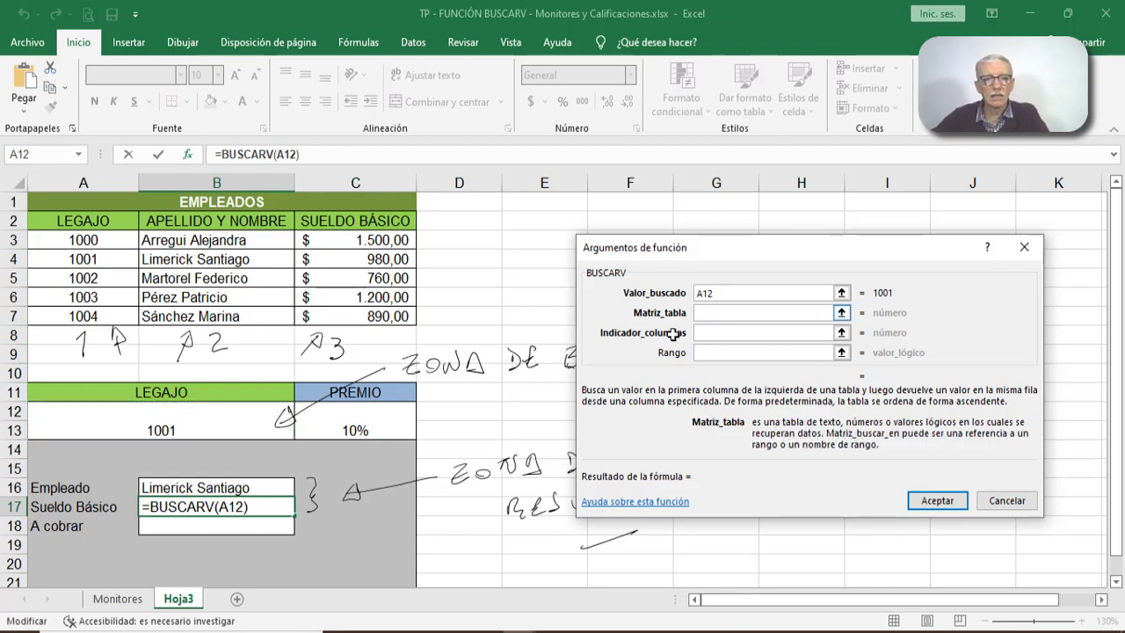
{"action": "left_click_drag", "start_coordinate": [101, 240], "coordinate": [350, 318]}
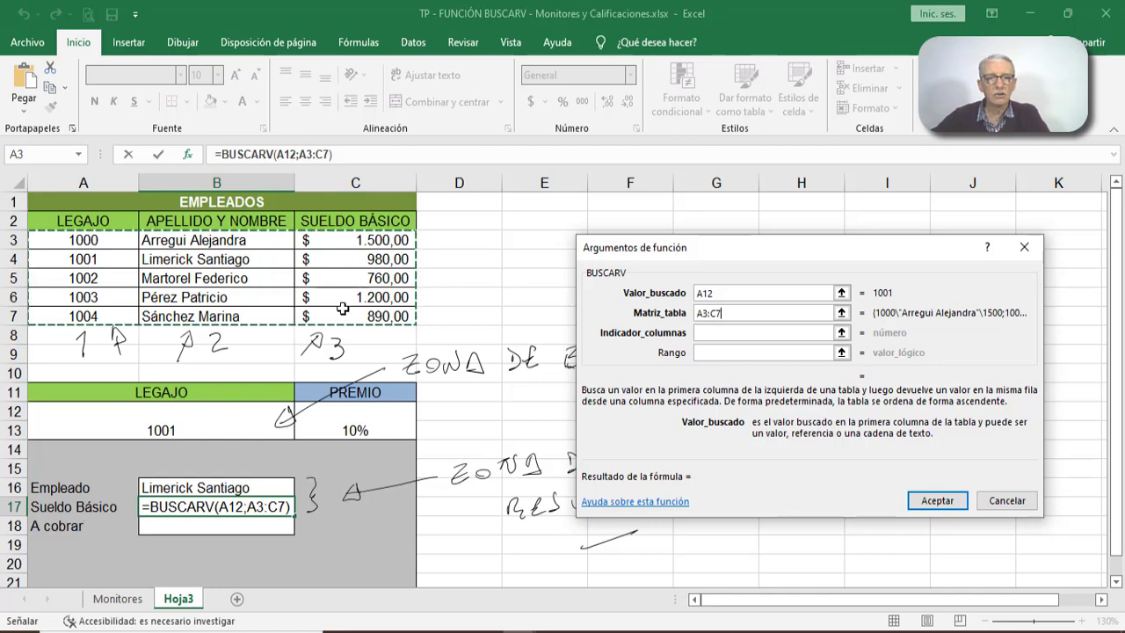
{"action": "left_click", "coordinate": [713, 334]}
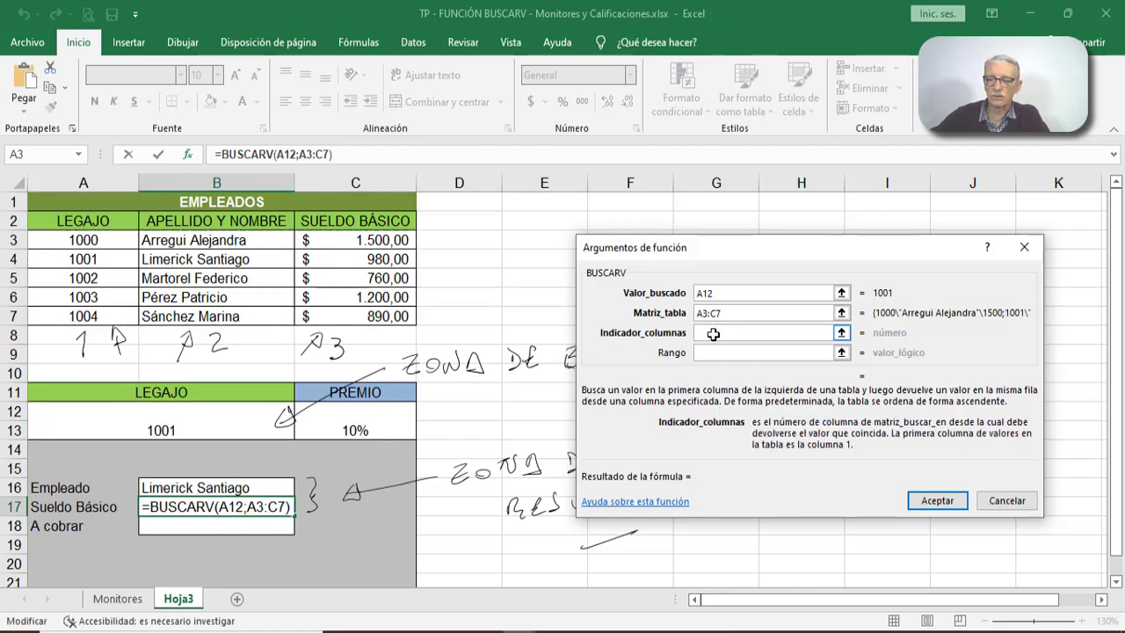
{"action": "type", "text": "3"}
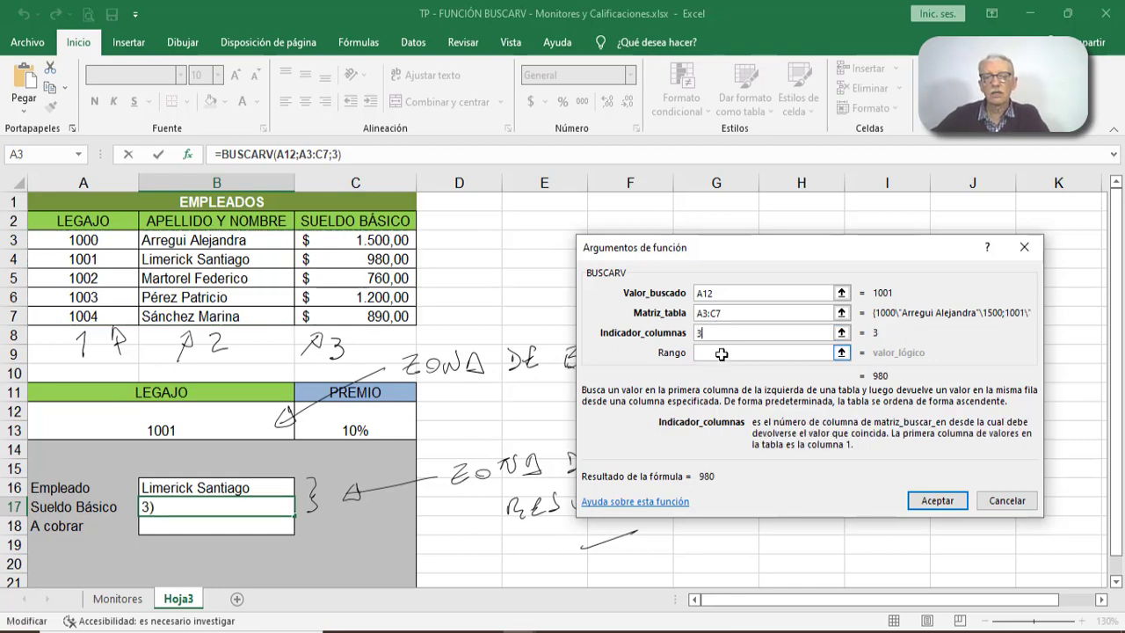
{"action": "left_click", "coordinate": [720, 354]}
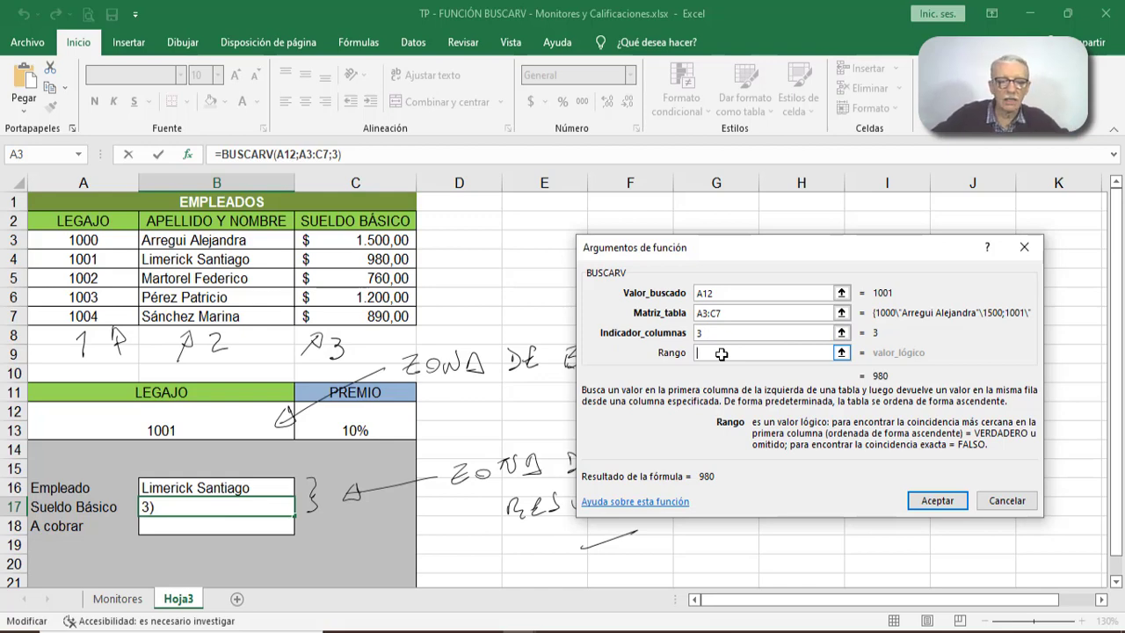
{"action": "type", "text": "falso"}
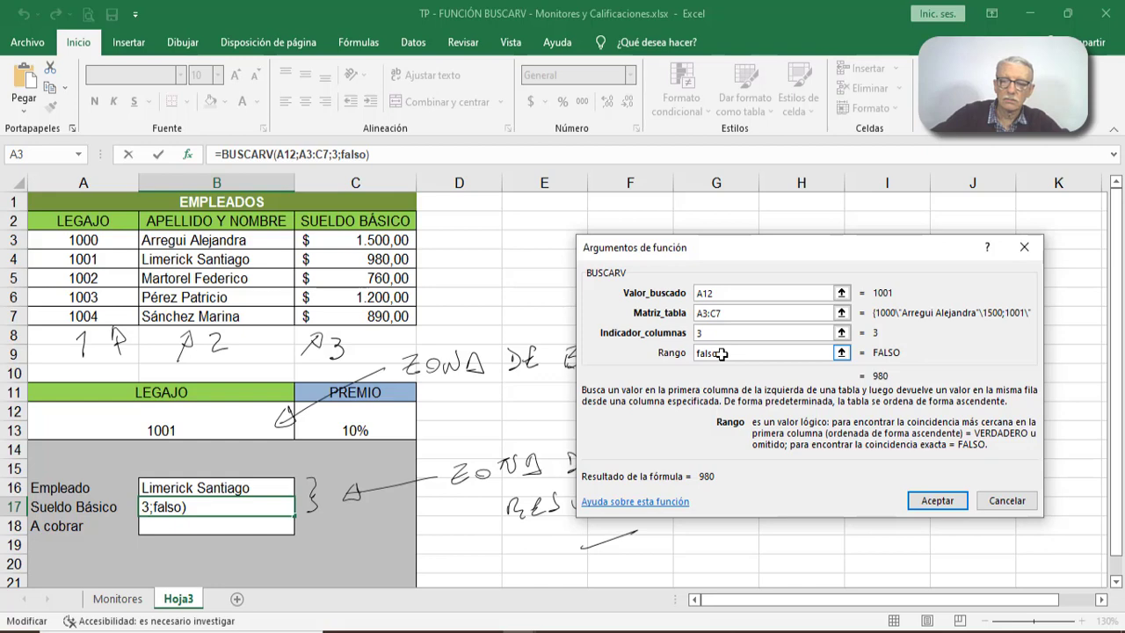
{"action": "key", "text": "Return"}
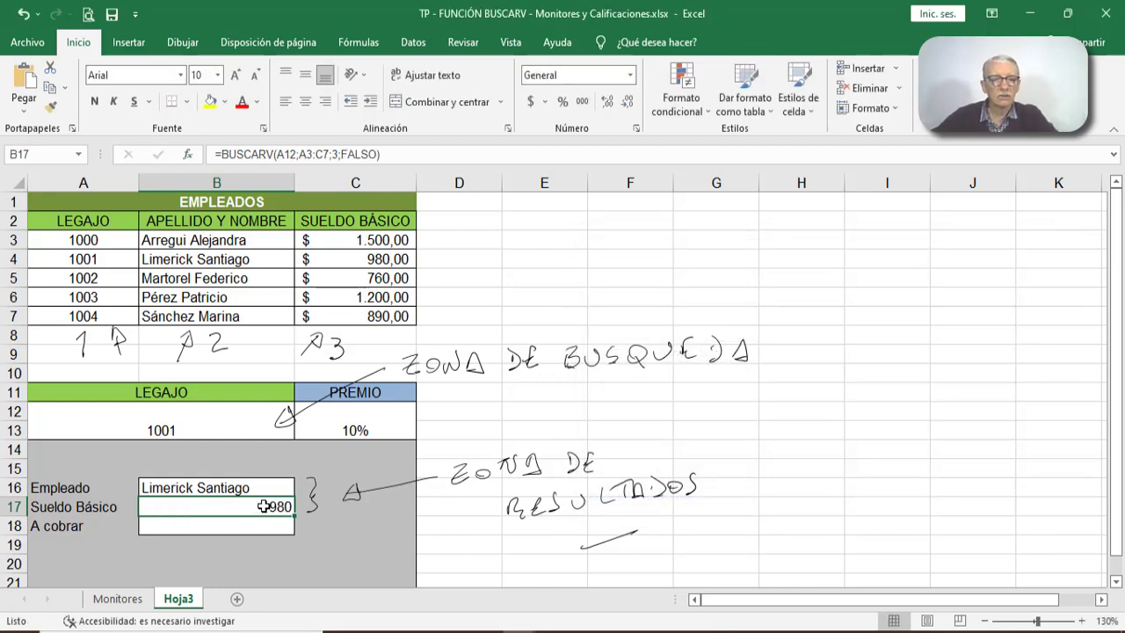
- Test both lookups with code 1002 in the Legajo input cell and select the matching row 5 of the Empleados table
{"action": "left_click", "coordinate": [194, 425]}
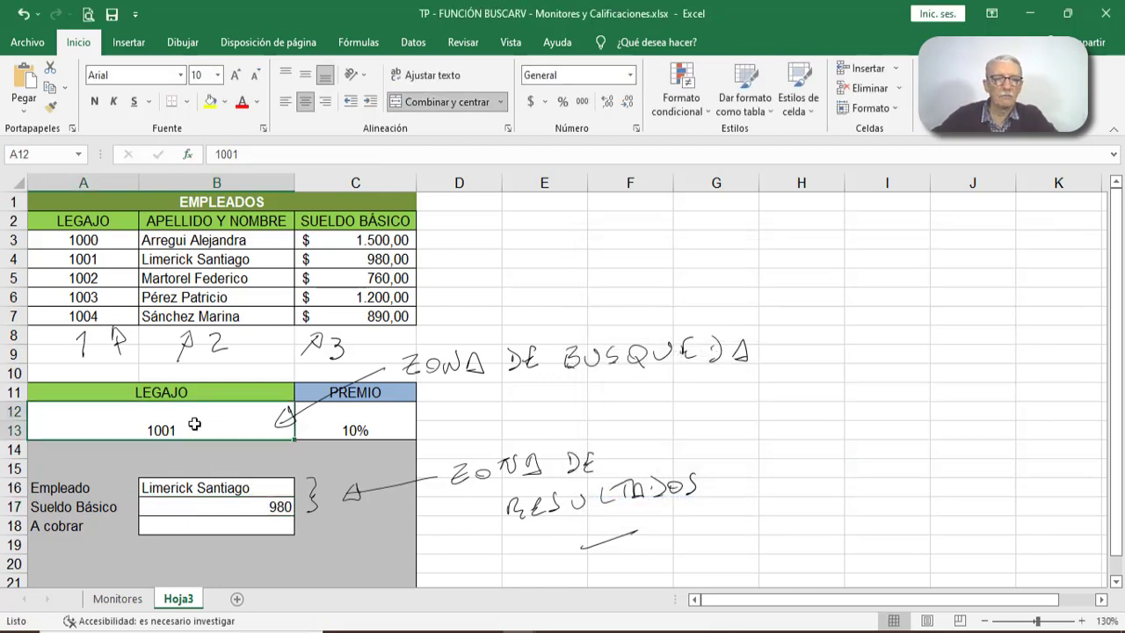
{"action": "type", "text": "100"}
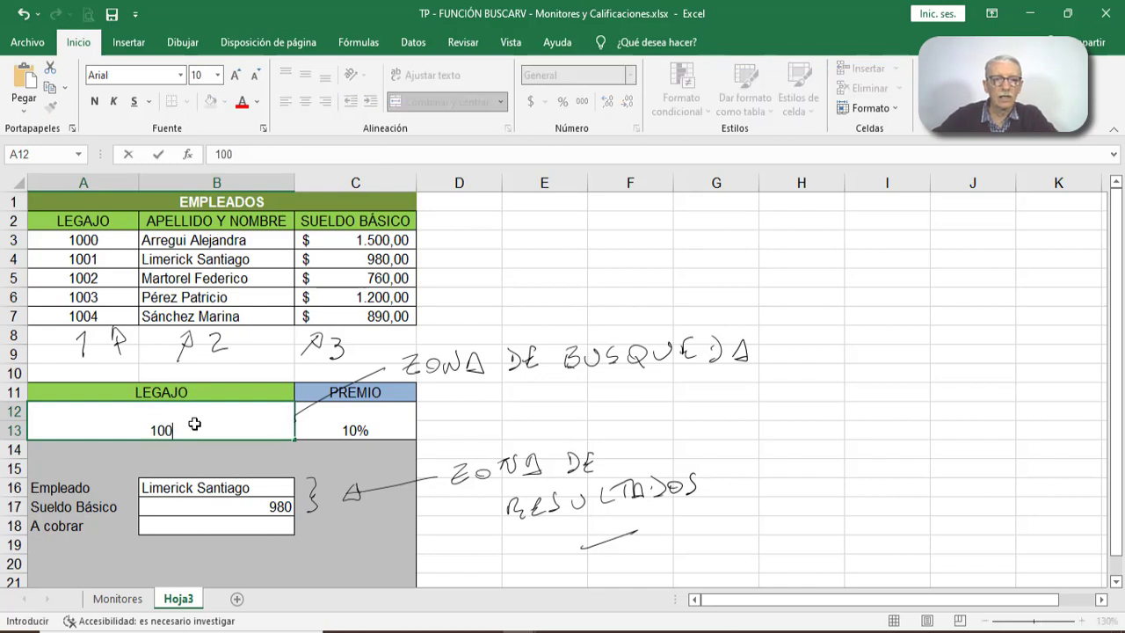
{"action": "type", "text": "2"}
{"action": "key", "text": "Return"}
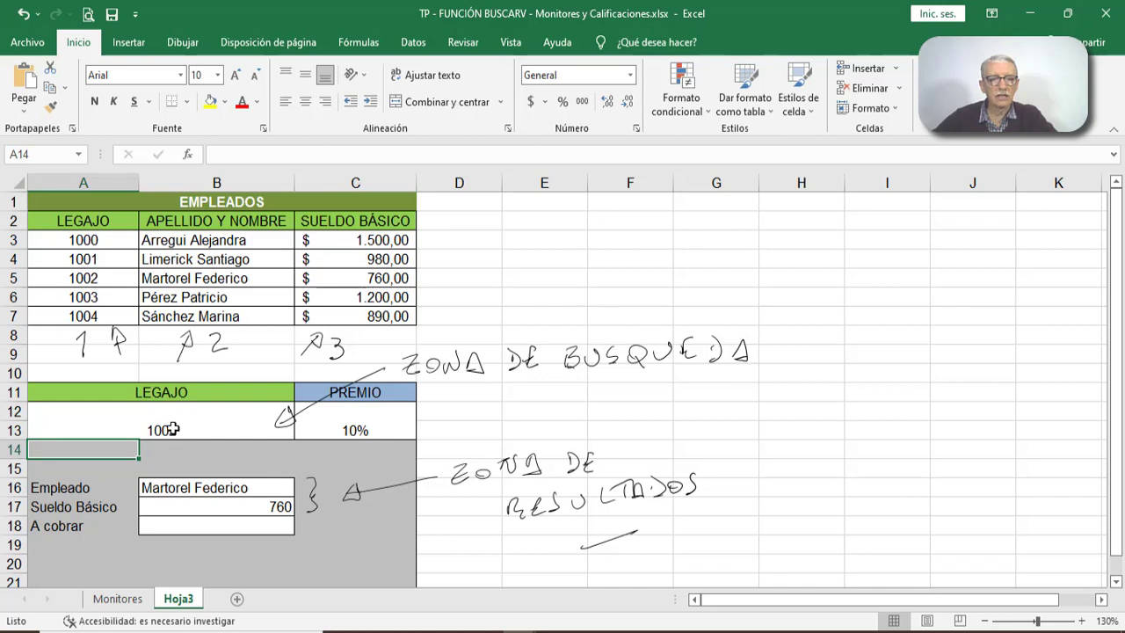
{"action": "left_click", "coordinate": [176, 429]}
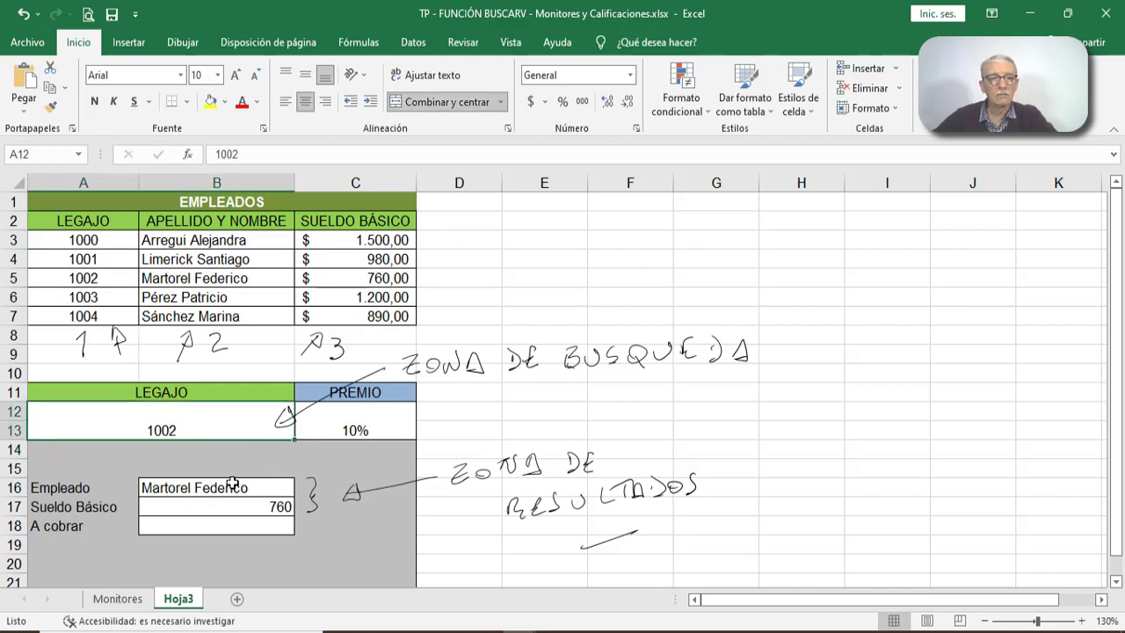
{"action": "left_click", "coordinate": [13, 317]}
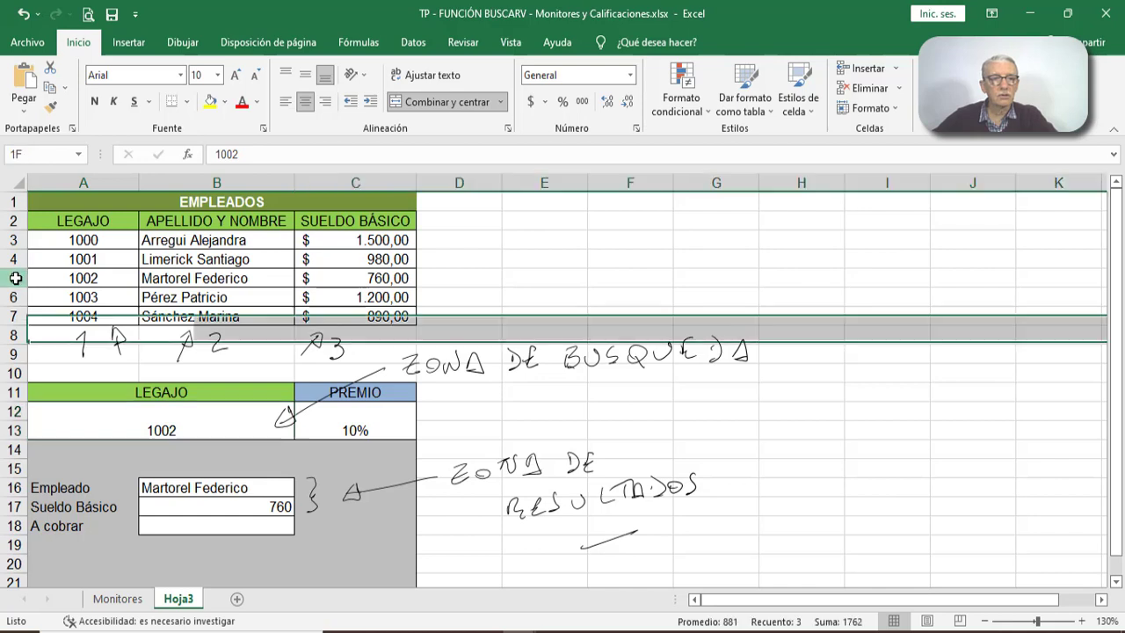
{"action": "left_click", "coordinate": [14, 278]}
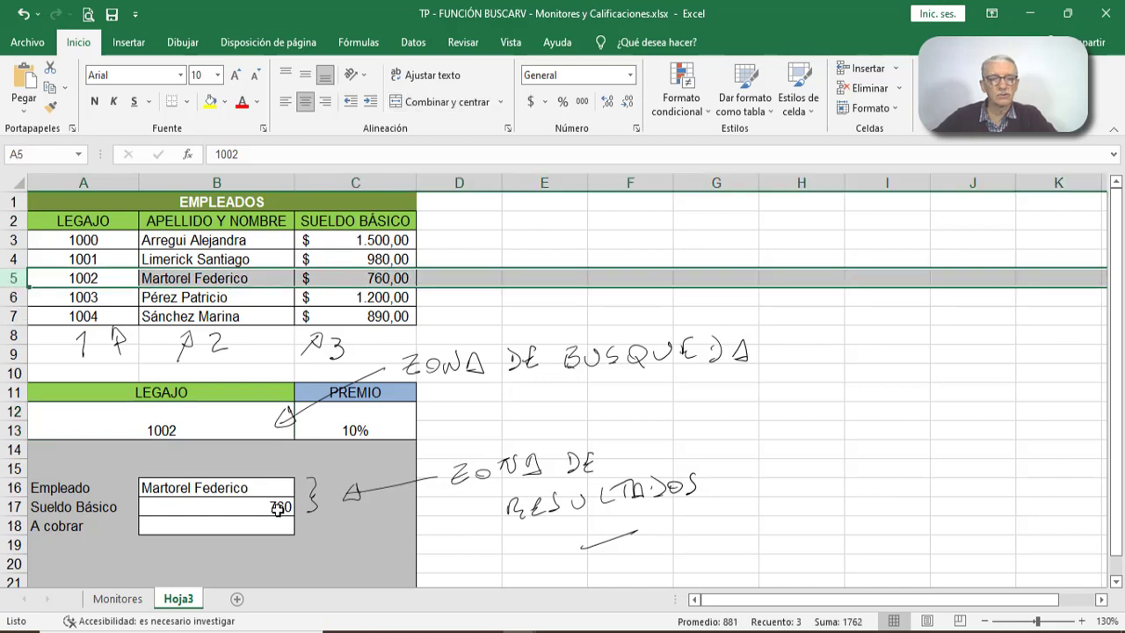
- Change the Legajo code to 1004 and select the matching row 7 of the Empleados table
{"action": "left_click", "coordinate": [213, 429]}
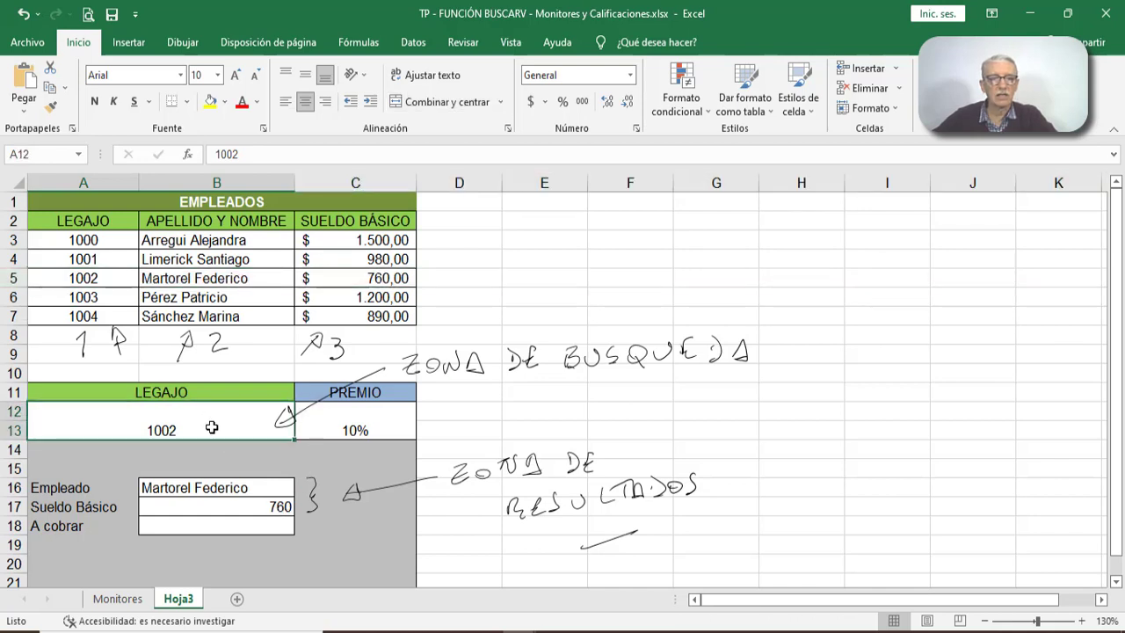
{"action": "type", "text": "1004"}
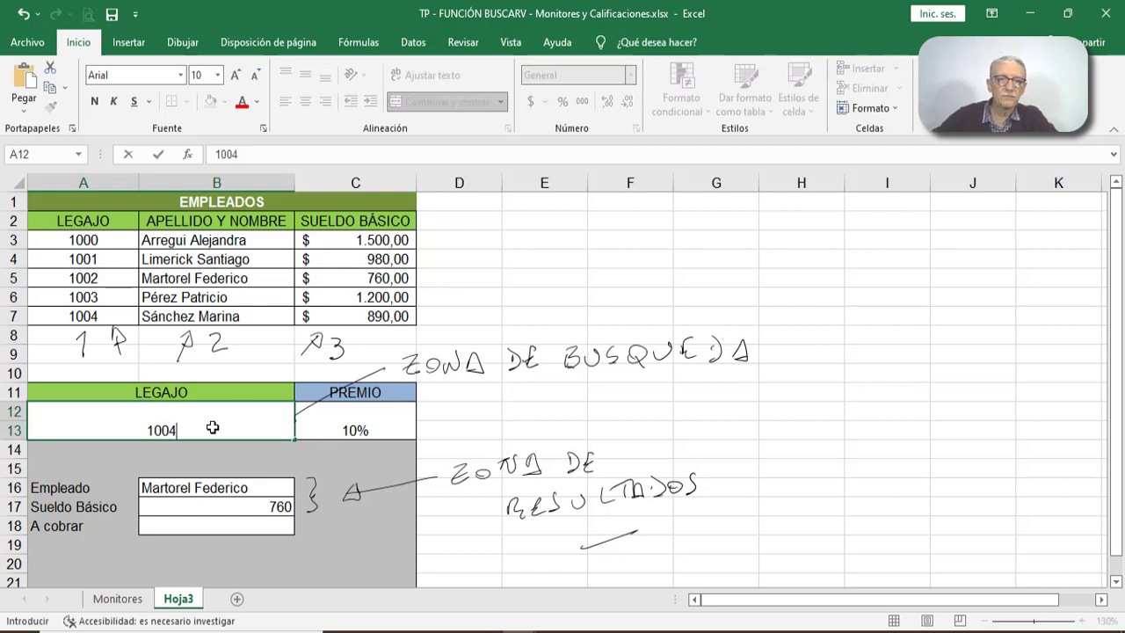
{"action": "left_click", "coordinate": [157, 155]}
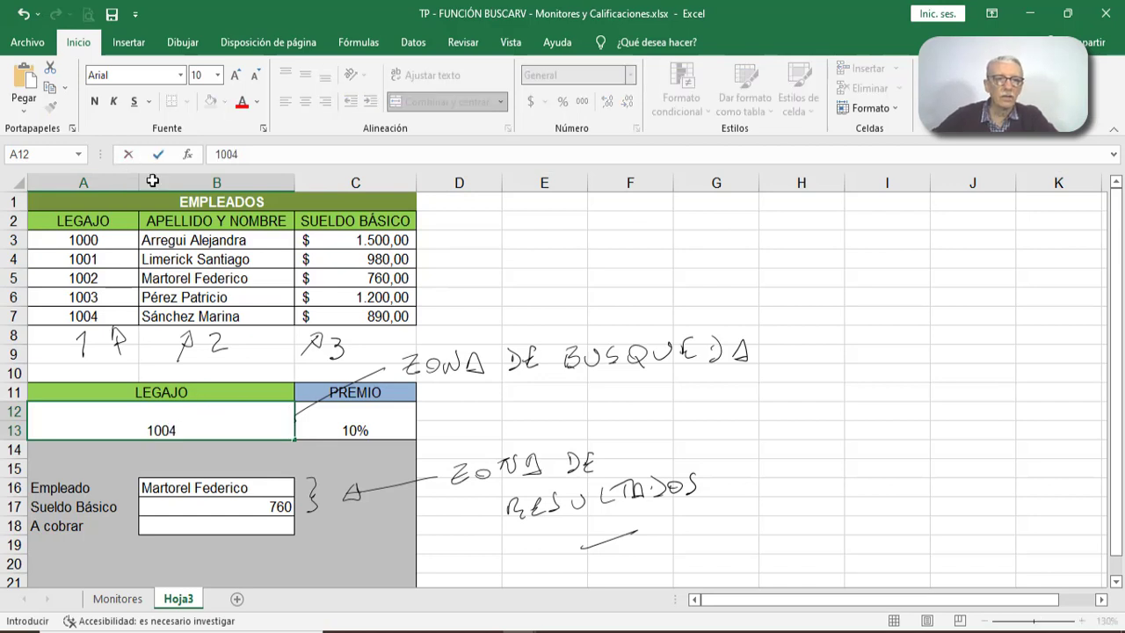
{"action": "left_click", "coordinate": [9, 314]}
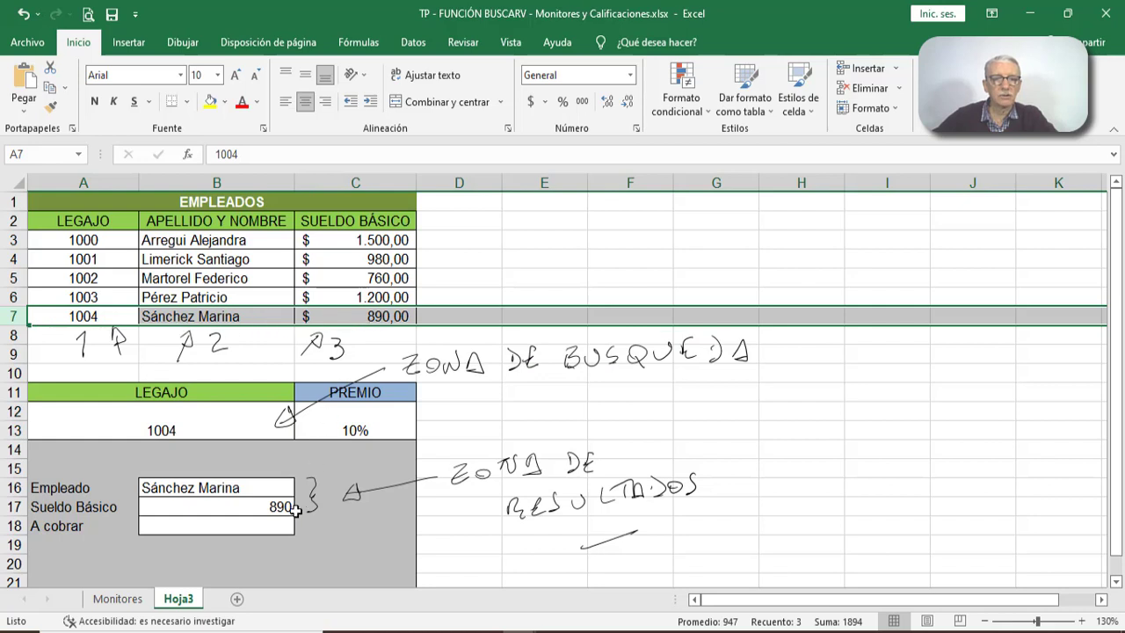
- Test both lookups with the nonexistent code 1009 in the Legajo input cell A12
{"action": "left_click", "coordinate": [215, 430]}
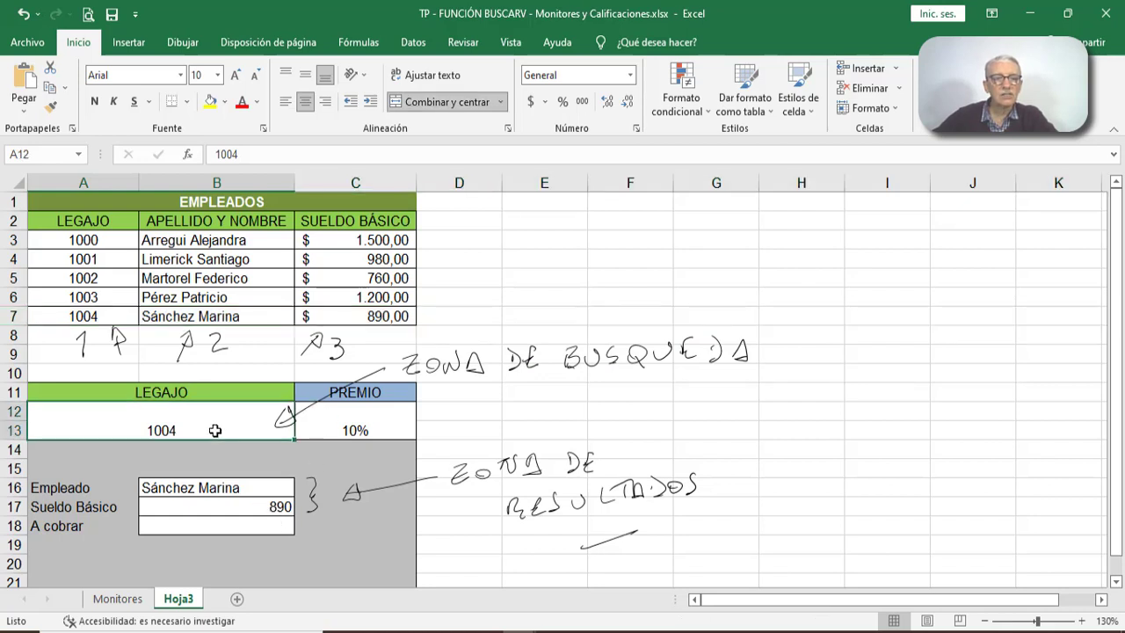
{"action": "type", "text": "1009"}
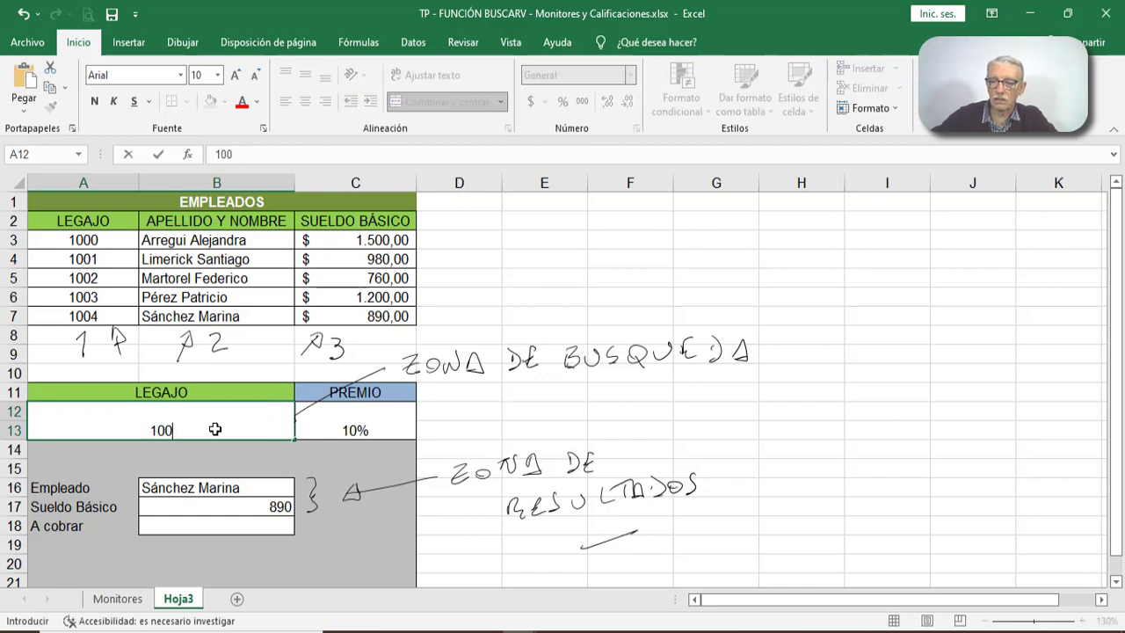
{"action": "key", "text": "Return"}
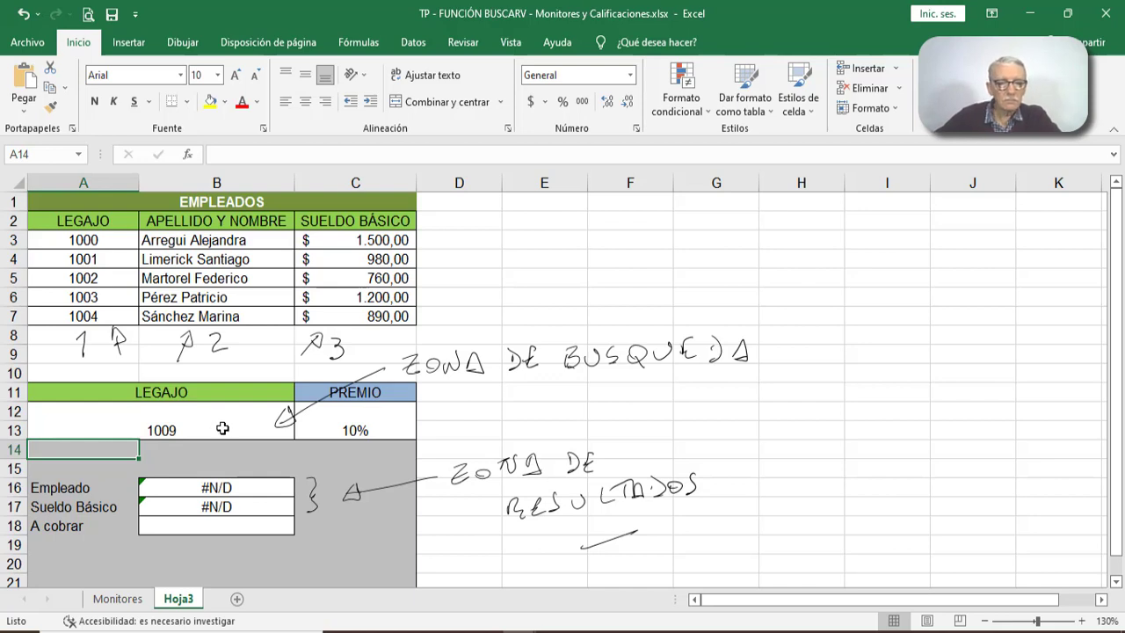
{"action": "left_click", "coordinate": [223, 428]}
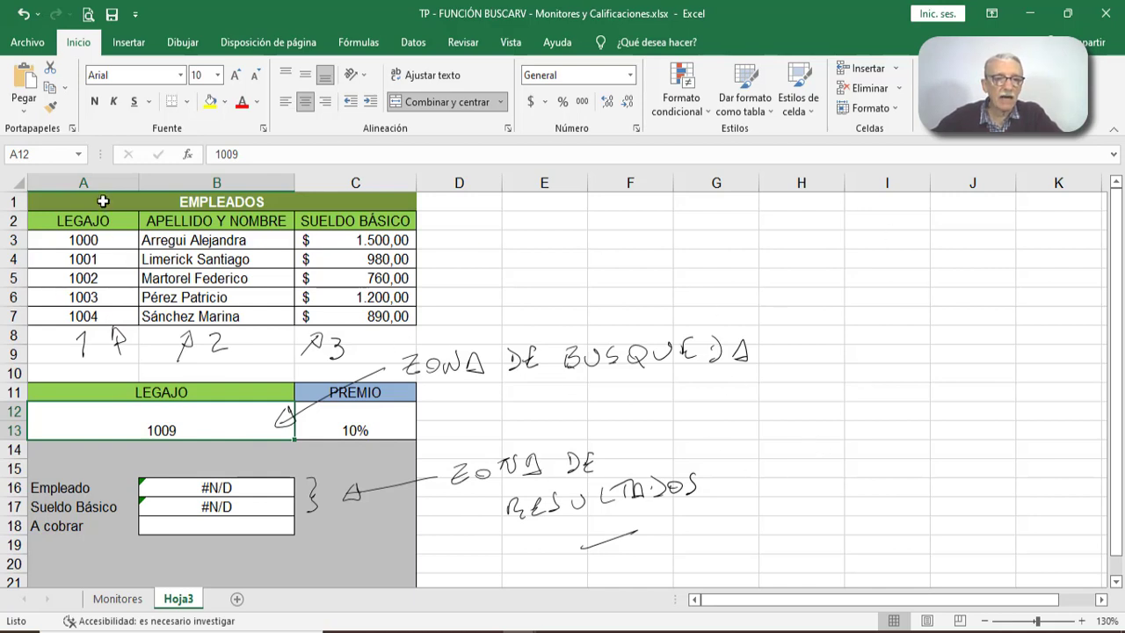
- Move the Empleados table to G1:I7 and widen columns I and H for its salary and name data
{"action": "left_click_drag", "start_coordinate": [105, 202], "coordinate": [769, 406]}
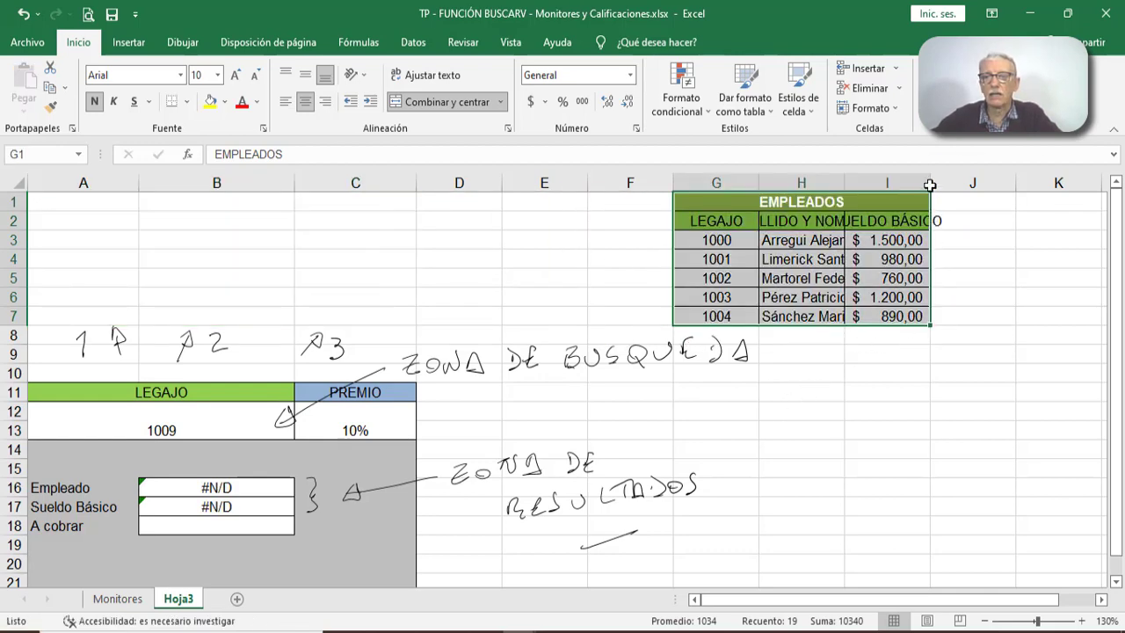
{"action": "left_click_drag", "start_coordinate": [931, 183], "coordinate": [967, 181]}
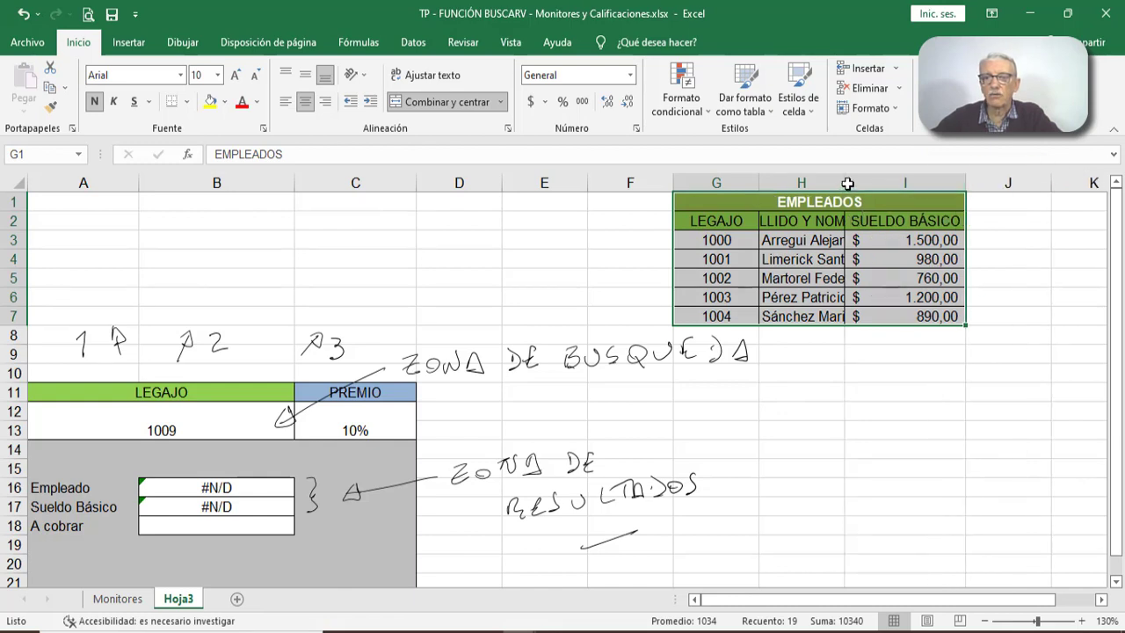
{"action": "left_click_drag", "start_coordinate": [846, 183], "coordinate": [889, 180]}
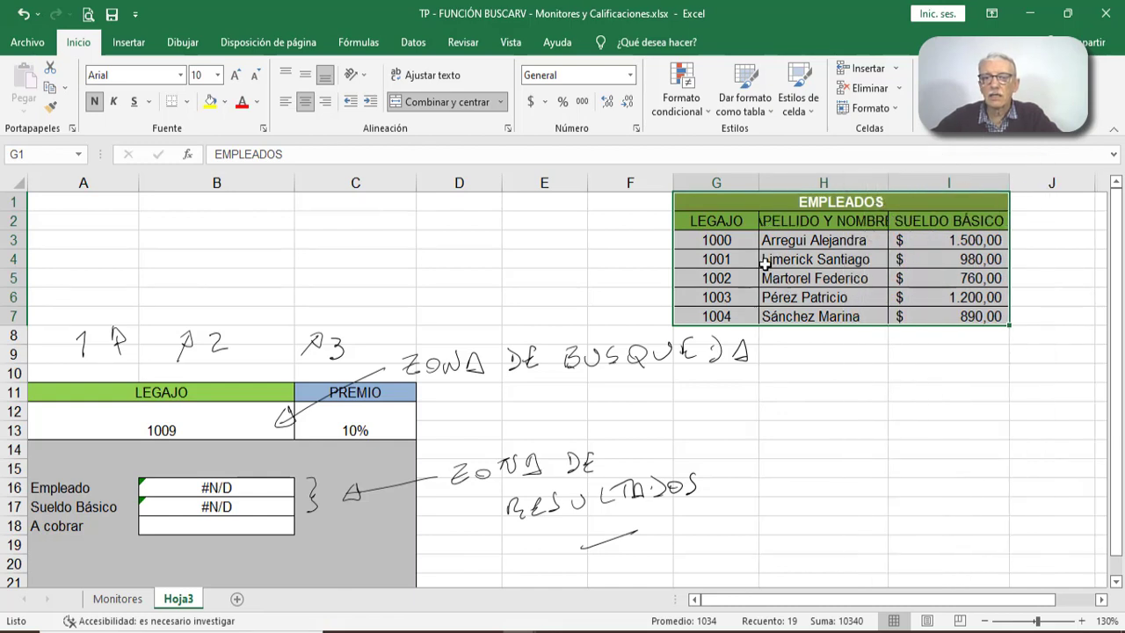
- Examine the moved table's Legajo column, its full data range G3:I7, and the name and salary cells for code 1001
{"action": "left_click_drag", "start_coordinate": [743, 239], "coordinate": [739, 266]}
{"action": "left_click_drag", "start_coordinate": [734, 311], "coordinate": [734, 318]}
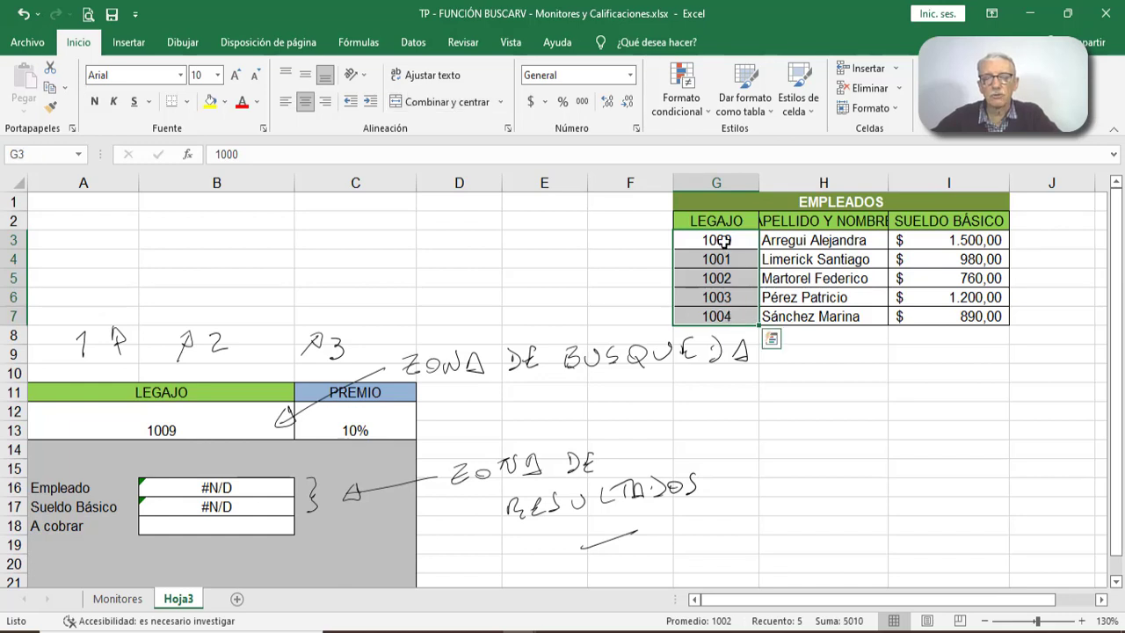
{"action": "left_click_drag", "start_coordinate": [723, 240], "coordinate": [724, 311]}
{"action": "left_click", "coordinate": [710, 239]}
{"action": "left_click_drag", "start_coordinate": [710, 239], "coordinate": [933, 310]}
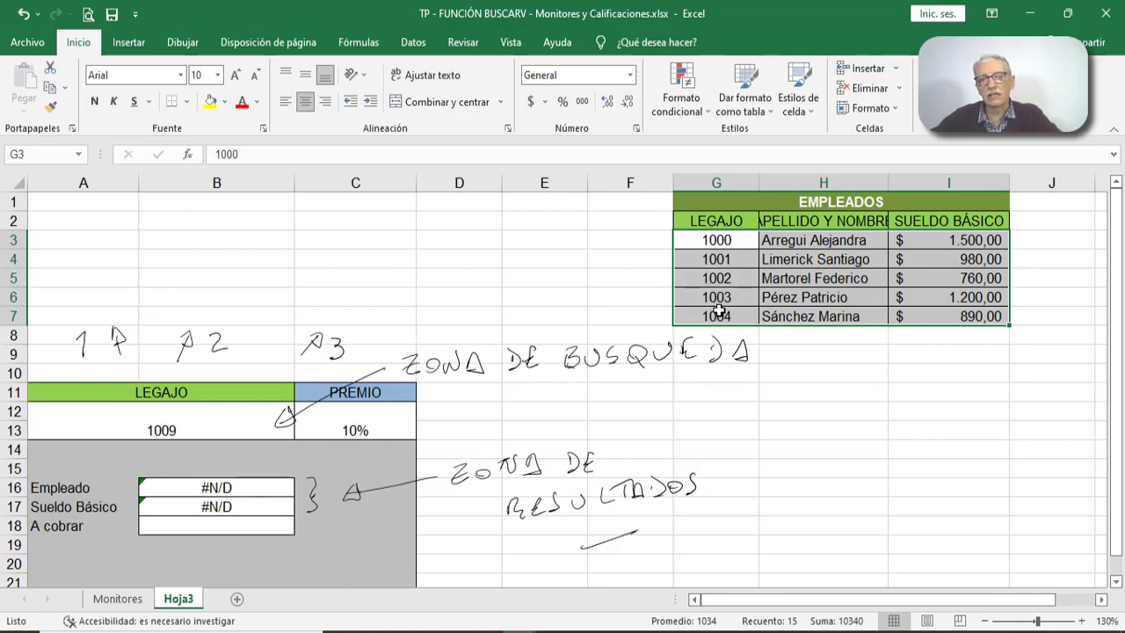
{"action": "left_click_drag", "start_coordinate": [712, 260], "coordinate": [712, 313]}
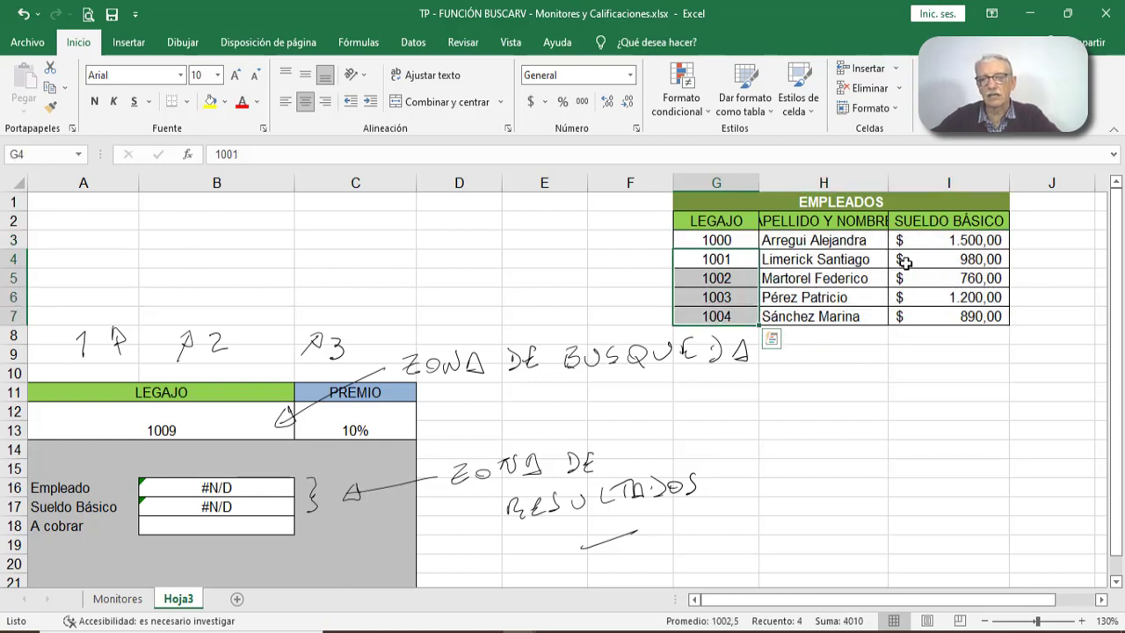
{"action": "left_click", "coordinate": [842, 261]}
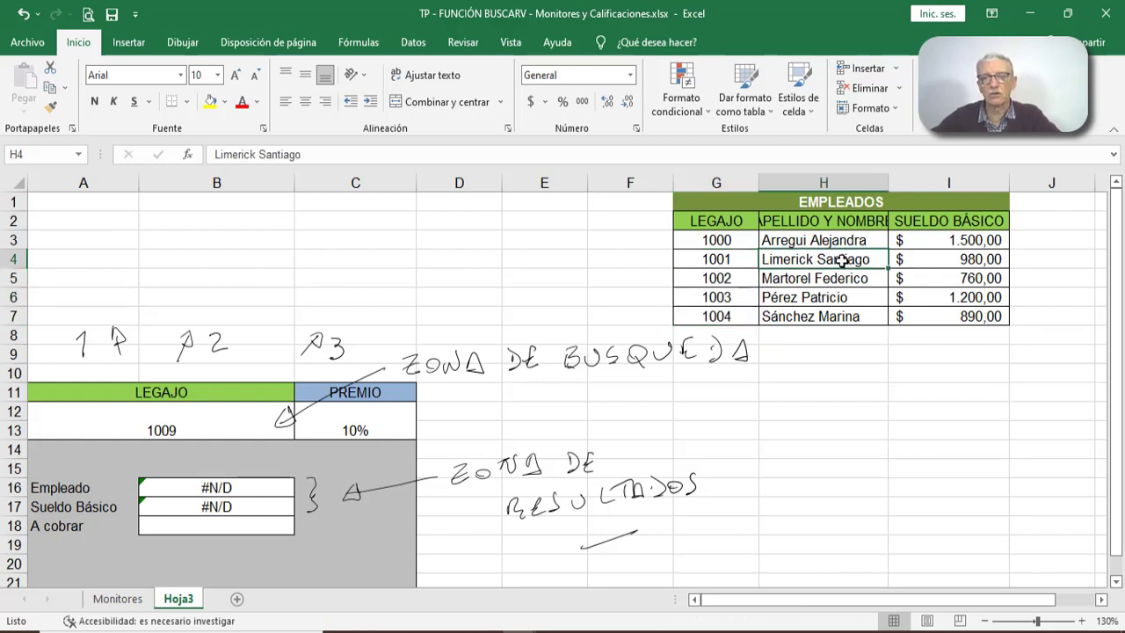
{"action": "left_click", "coordinate": [925, 258]}
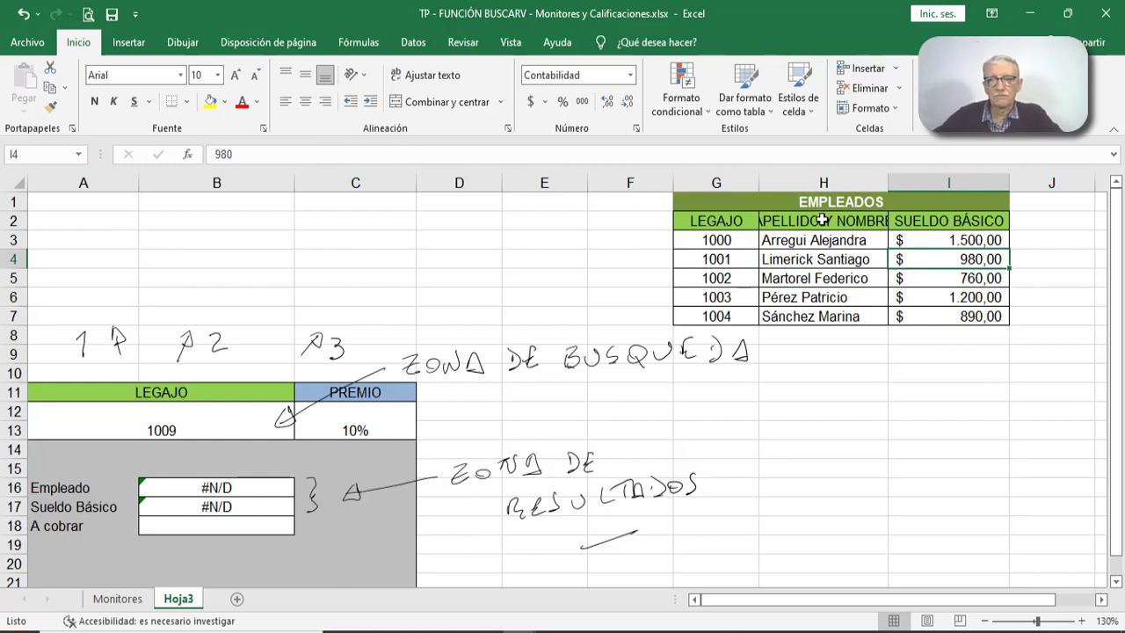
- Select the Empleados table and change the Legajo code in cell A12 to 1001
{"action": "left_click_drag", "start_coordinate": [820, 202], "coordinate": [821, 323]}
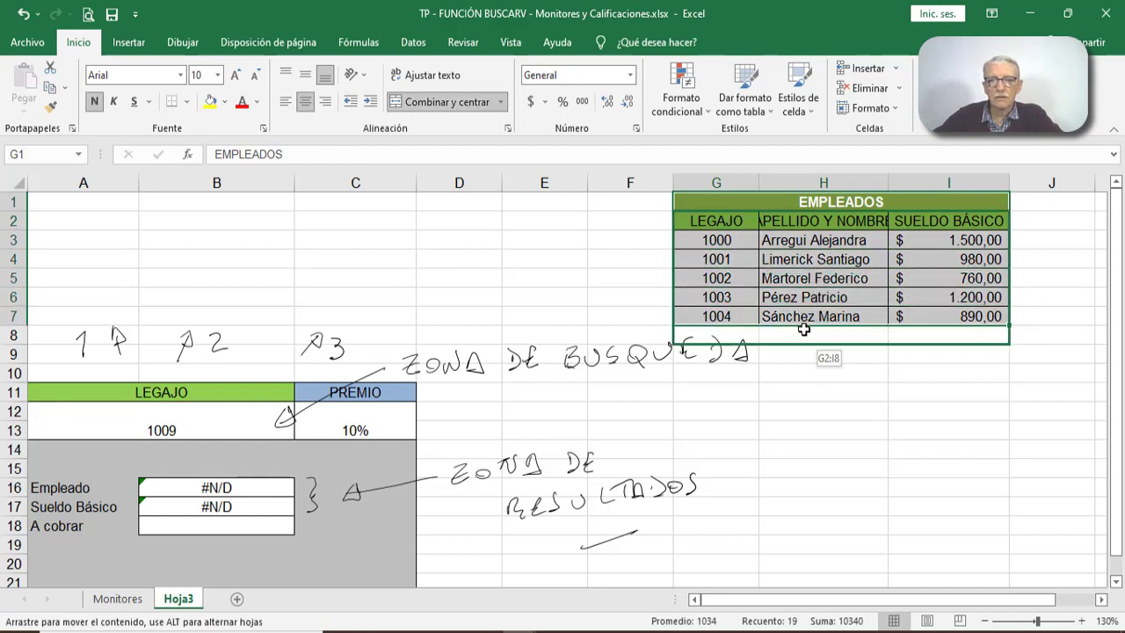
{"action": "left_click", "coordinate": [202, 429]}
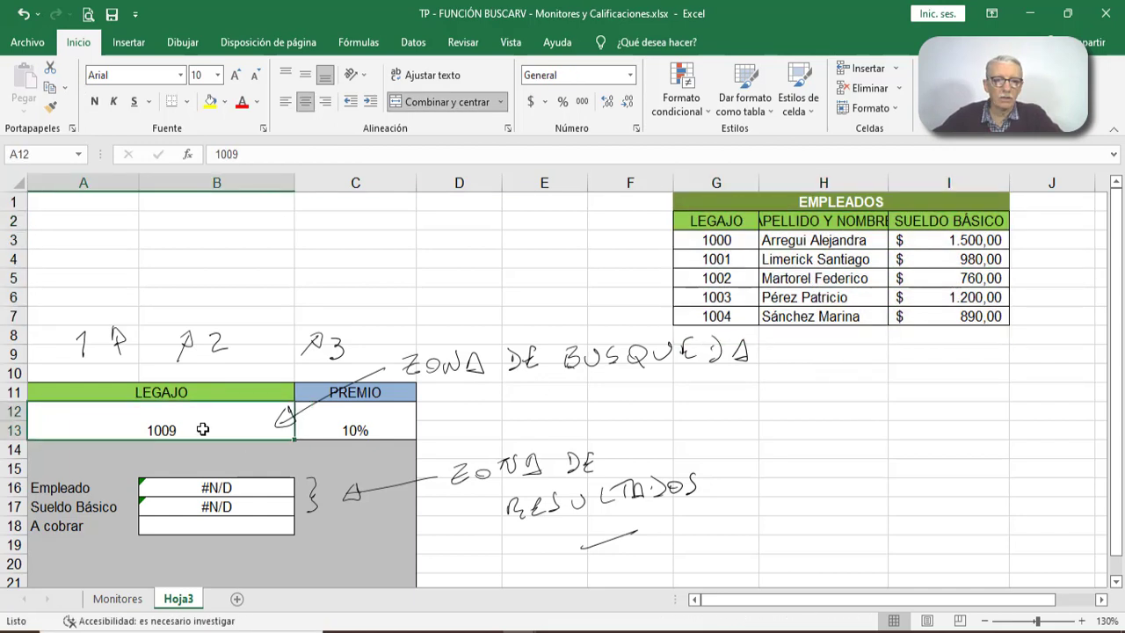
{"action": "type", "text": "1001"}
{"action": "key", "text": "Return"}
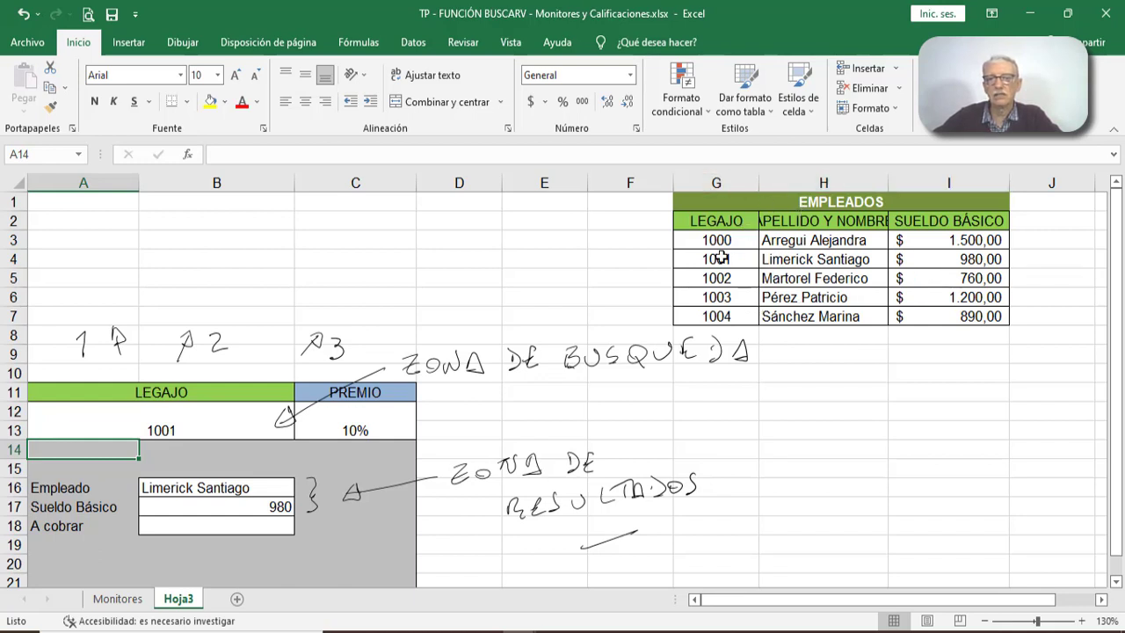
- Examine the Empleados data range G3:I7, the A cobrar cell B18 and the Premio percentage in C12
{"action": "left_click_drag", "start_coordinate": [731, 238], "coordinate": [937, 313]}
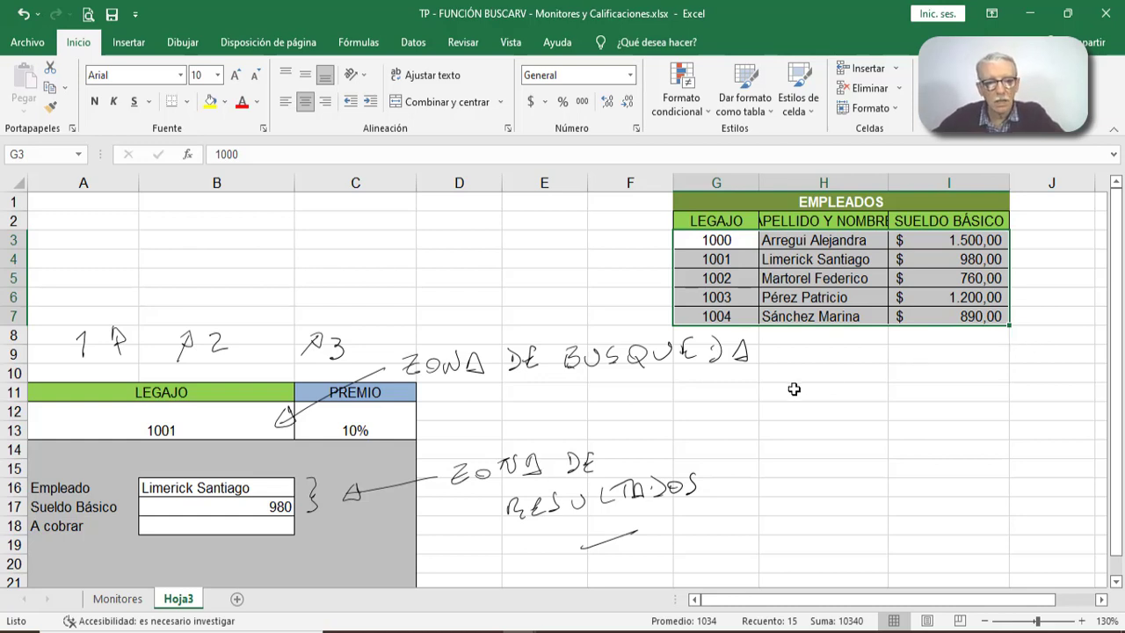
{"action": "left_click", "coordinate": [259, 528]}
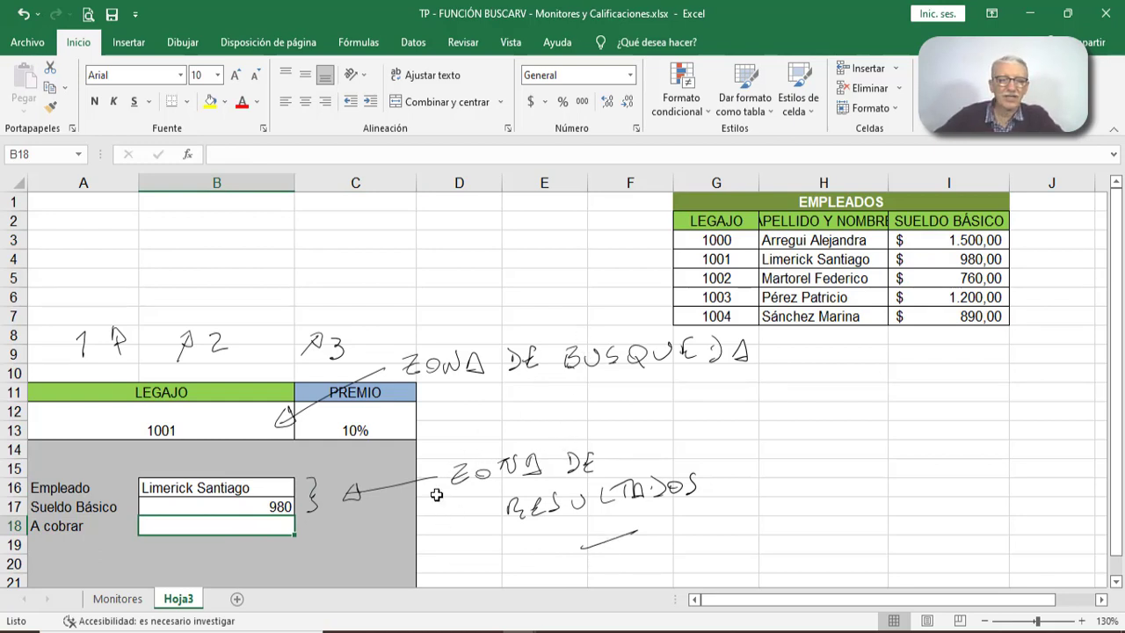
{"action": "left_click", "coordinate": [388, 434]}
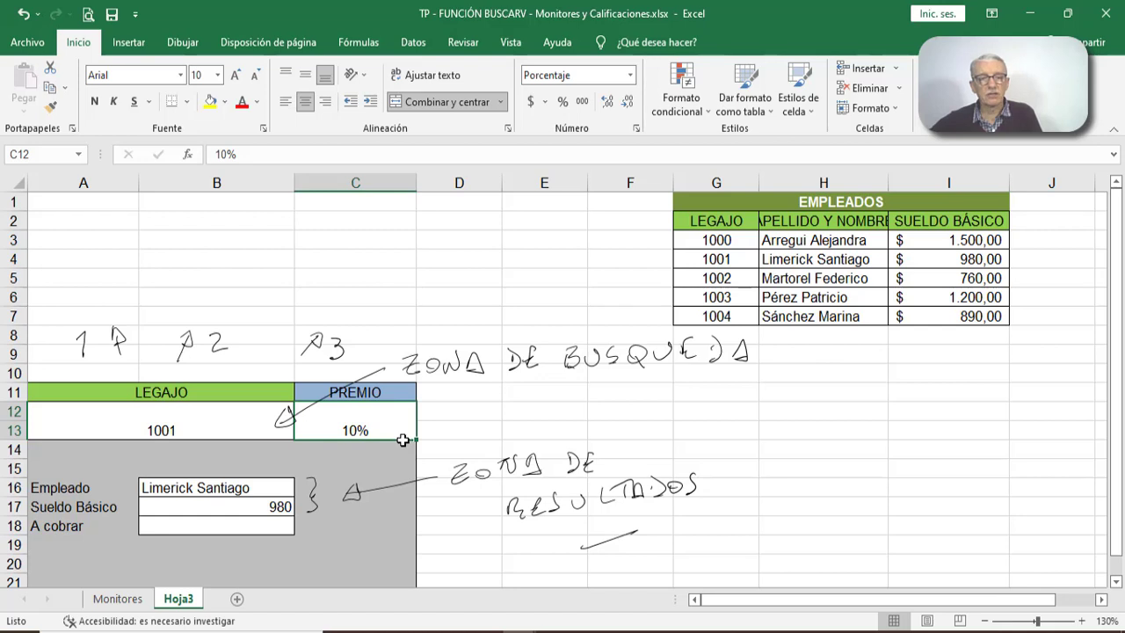
{"action": "left_click", "coordinate": [222, 524]}
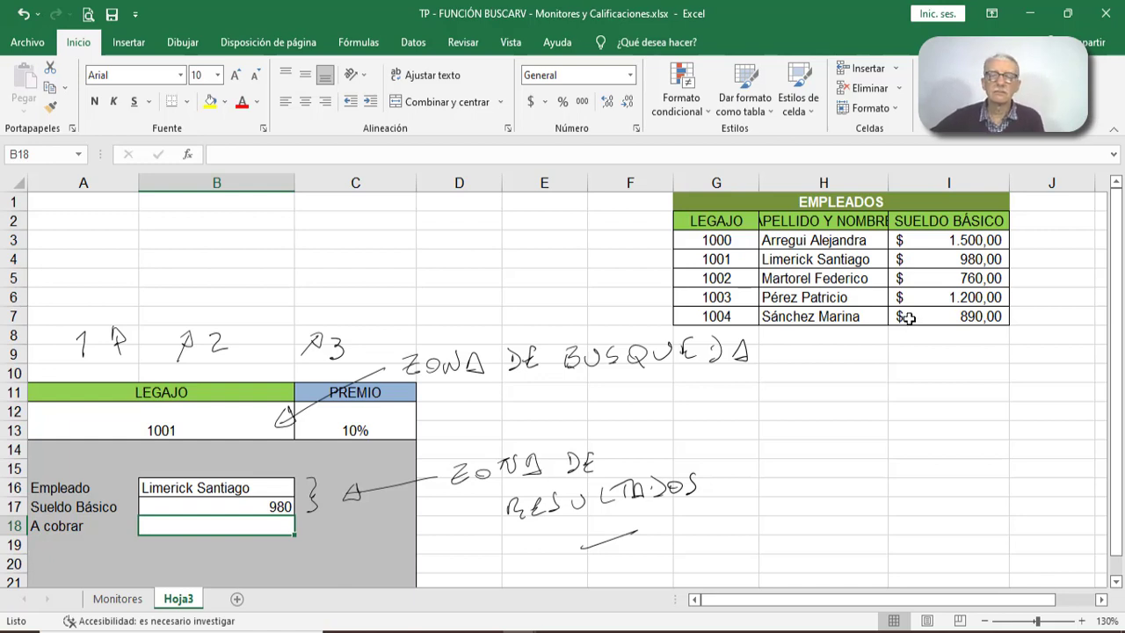
- Move the Empleados table back to its original place at A1:C7
{"action": "left_click_drag", "start_coordinate": [875, 202], "coordinate": [316, 326]}
{"action": "left_click", "coordinate": [480, 285]}
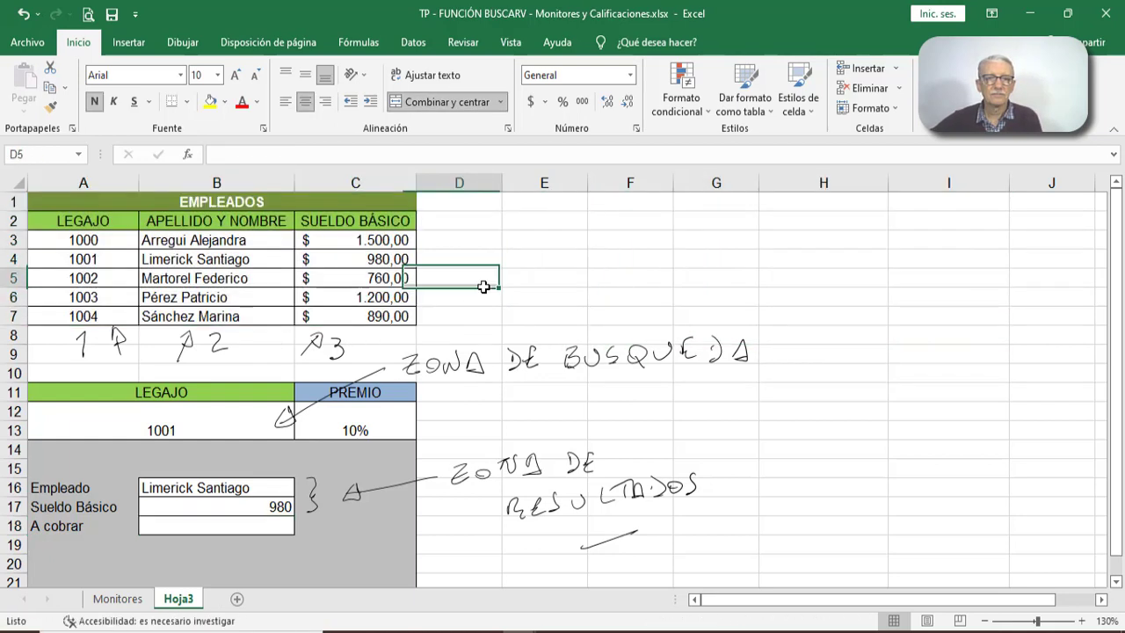
- On the Monitores sheet, change the search code in D13 to a-5 and select the matching product row 23
{"action": "left_click", "coordinate": [117, 598]}
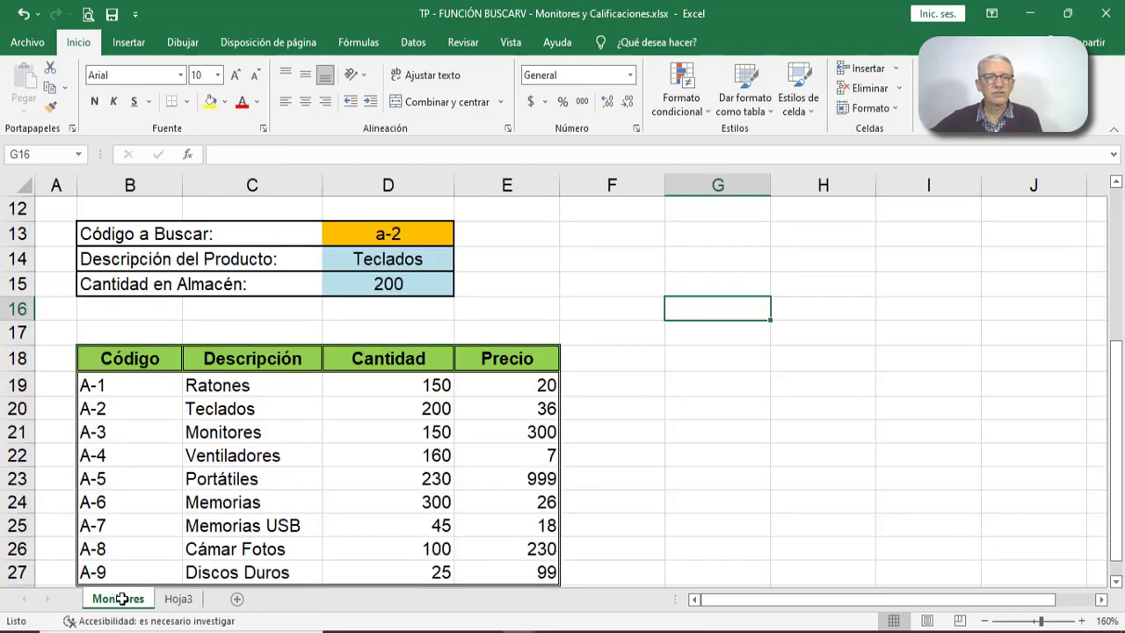
{"action": "scroll", "coordinate": [494, 306], "scroll_direction": "up", "scroll_amount": 2, "text": "ctrl"}
{"action": "scroll", "coordinate": [494, 306], "scroll_direction": "up", "scroll_amount": 1}
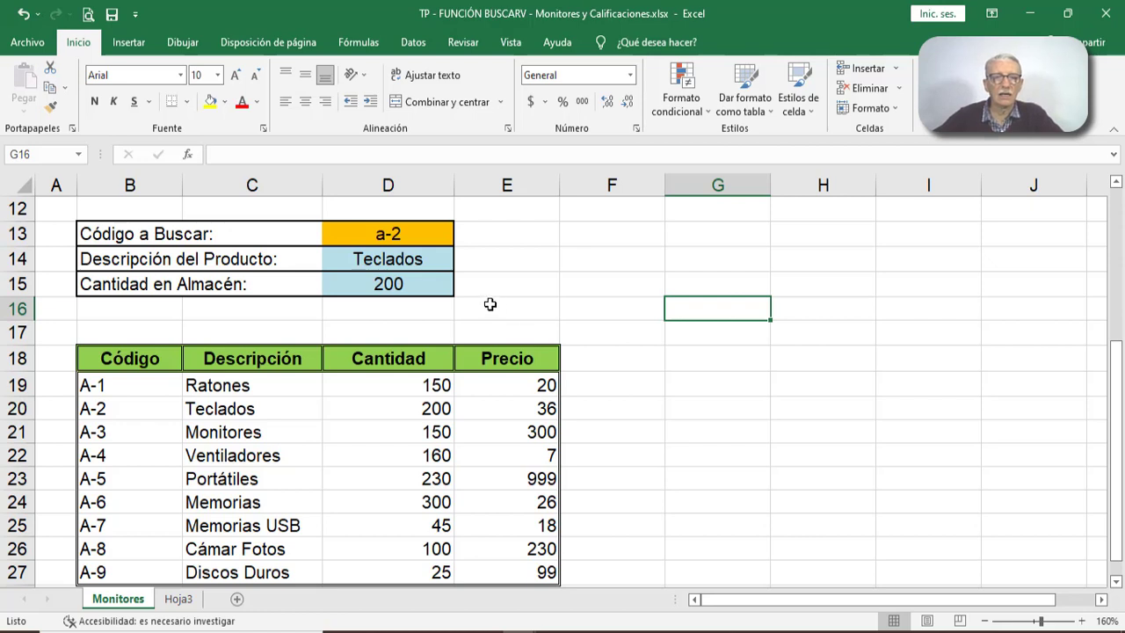
{"action": "left_click", "coordinate": [422, 235]}
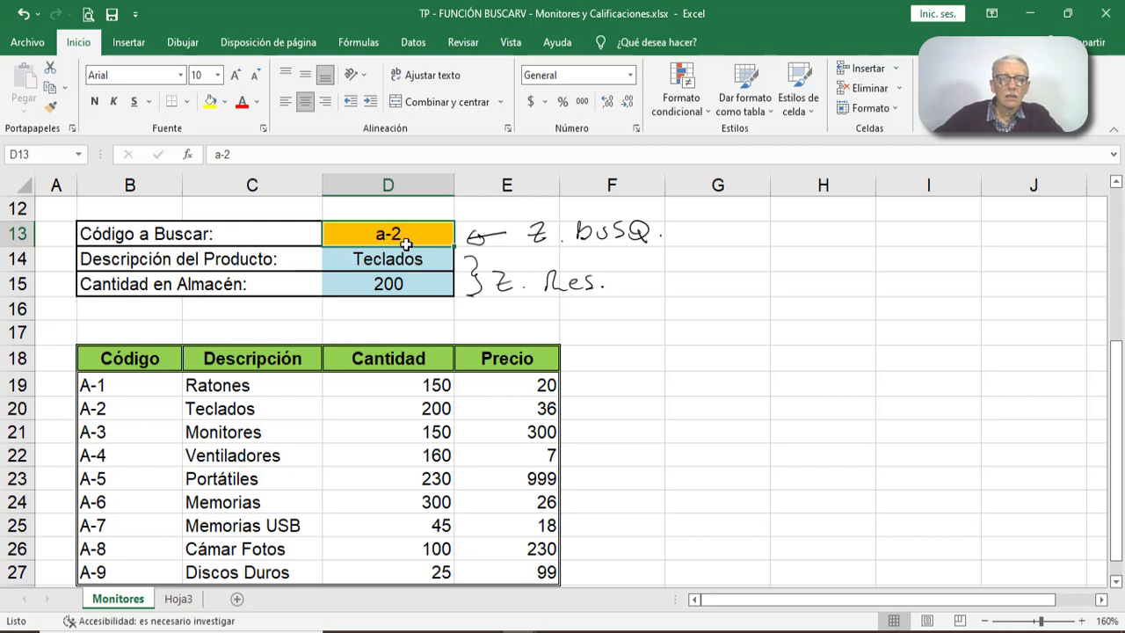
{"action": "left_click", "coordinate": [554, 310]}
{"action": "left_click", "coordinate": [434, 239]}
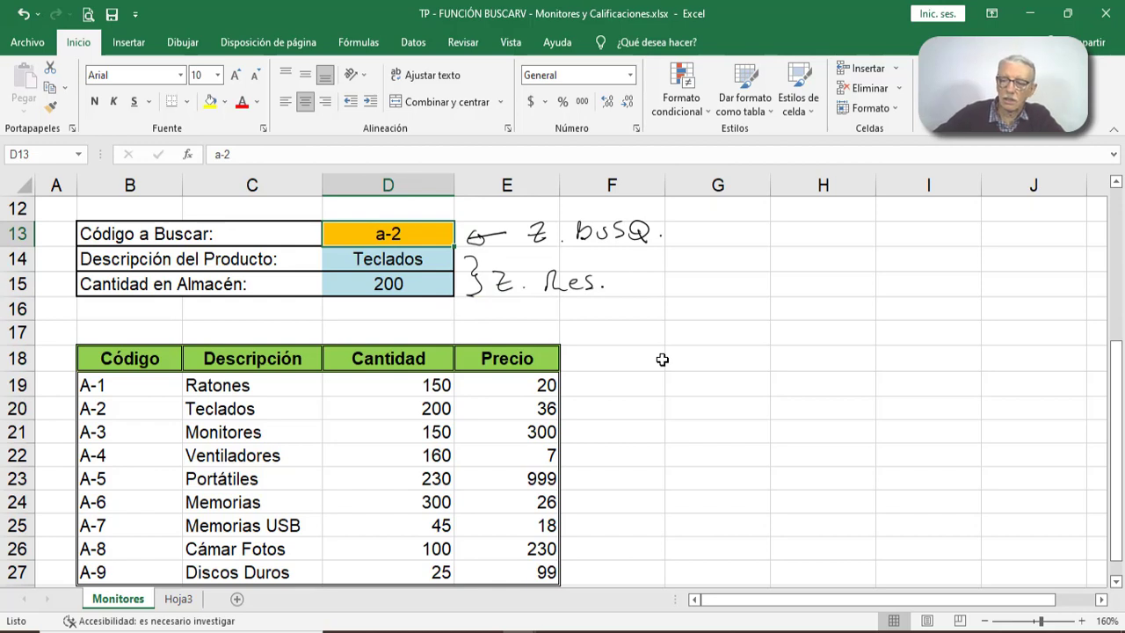
{"action": "type", "text": "a-5"}
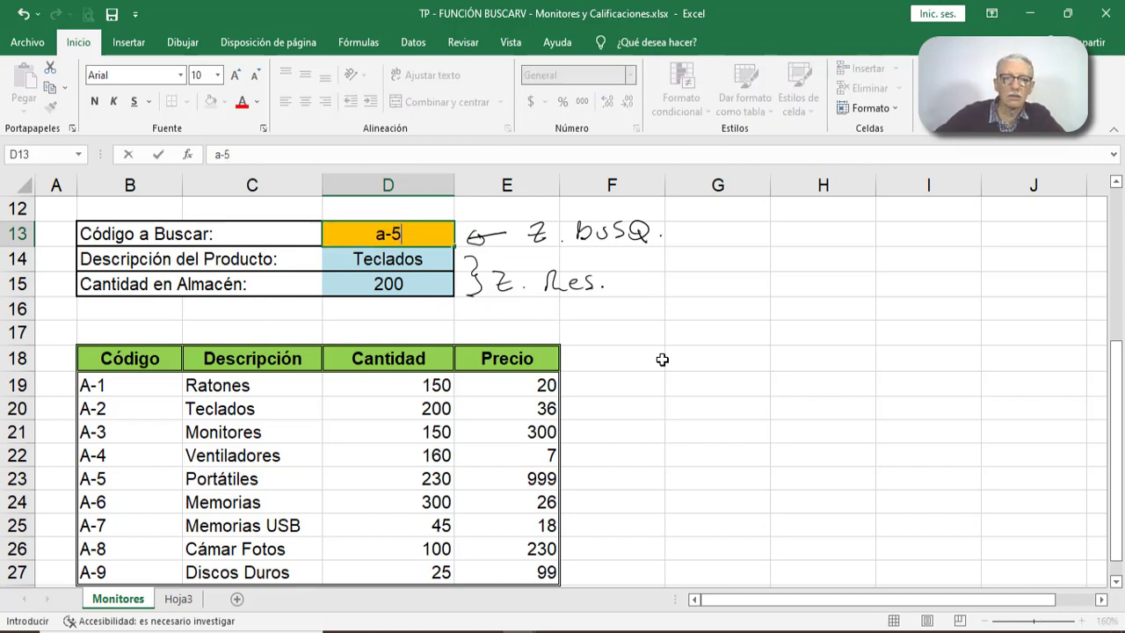
{"action": "key", "text": "Return"}
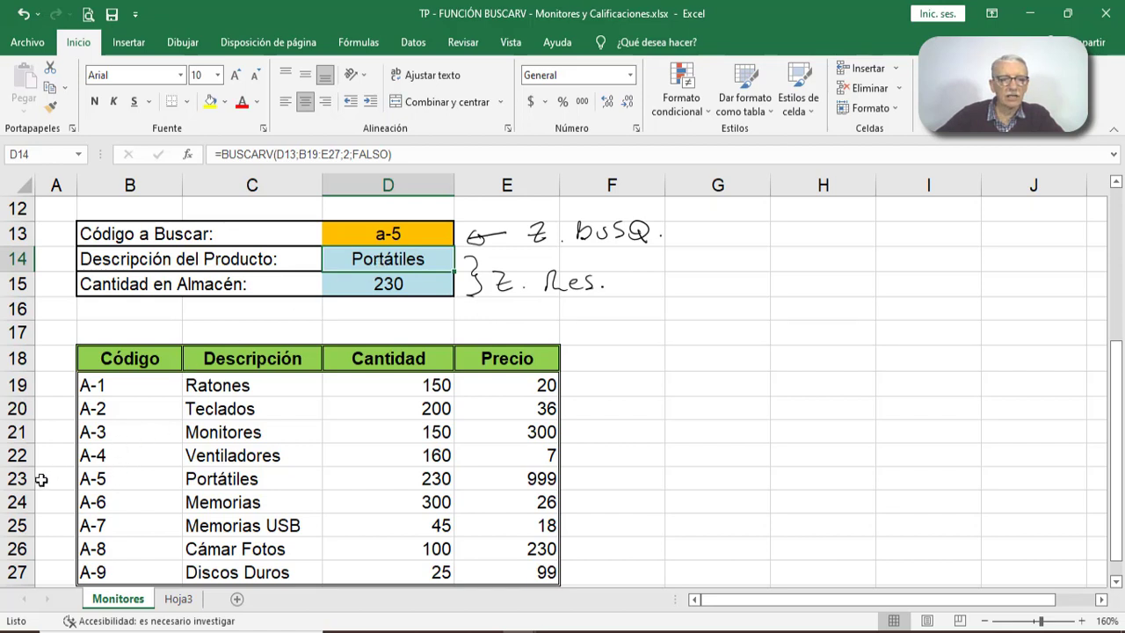
{"action": "left_click_drag", "start_coordinate": [93, 479], "coordinate": [519, 479]}
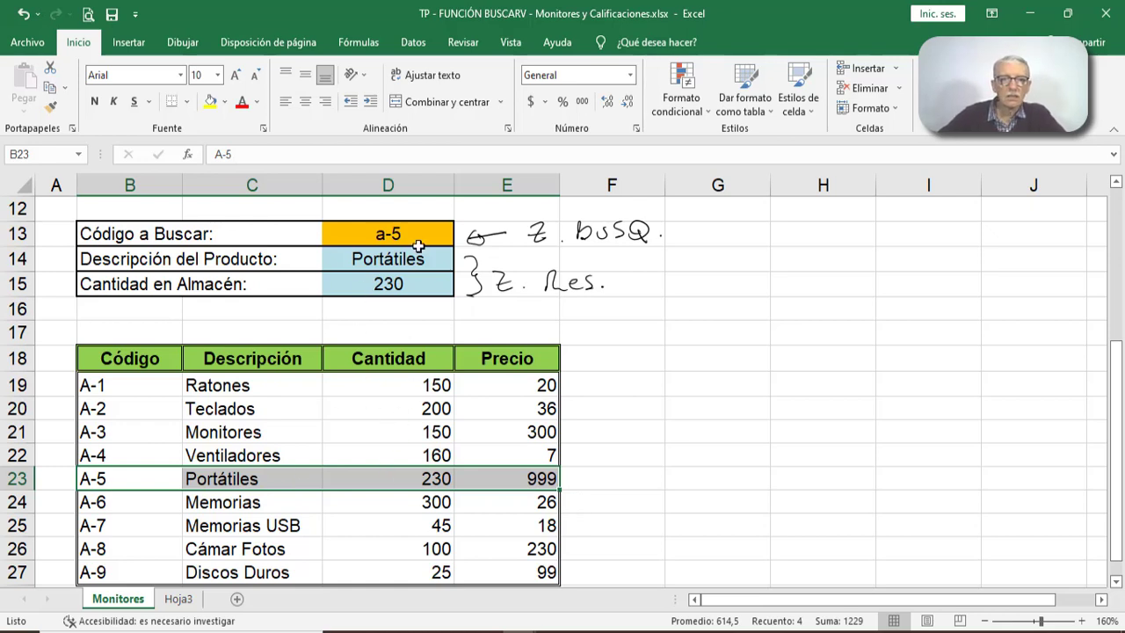
- Test the product lookups with the unhyphenated code a9 in cell D13
{"action": "left_click", "coordinate": [417, 233]}
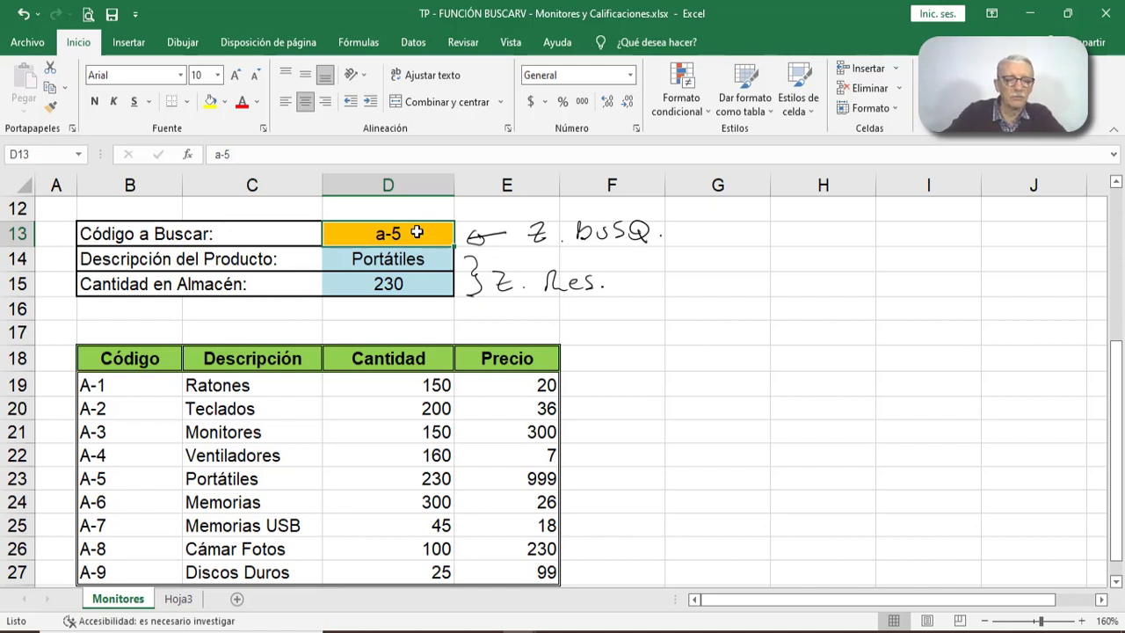
{"action": "type", "text": "a"}
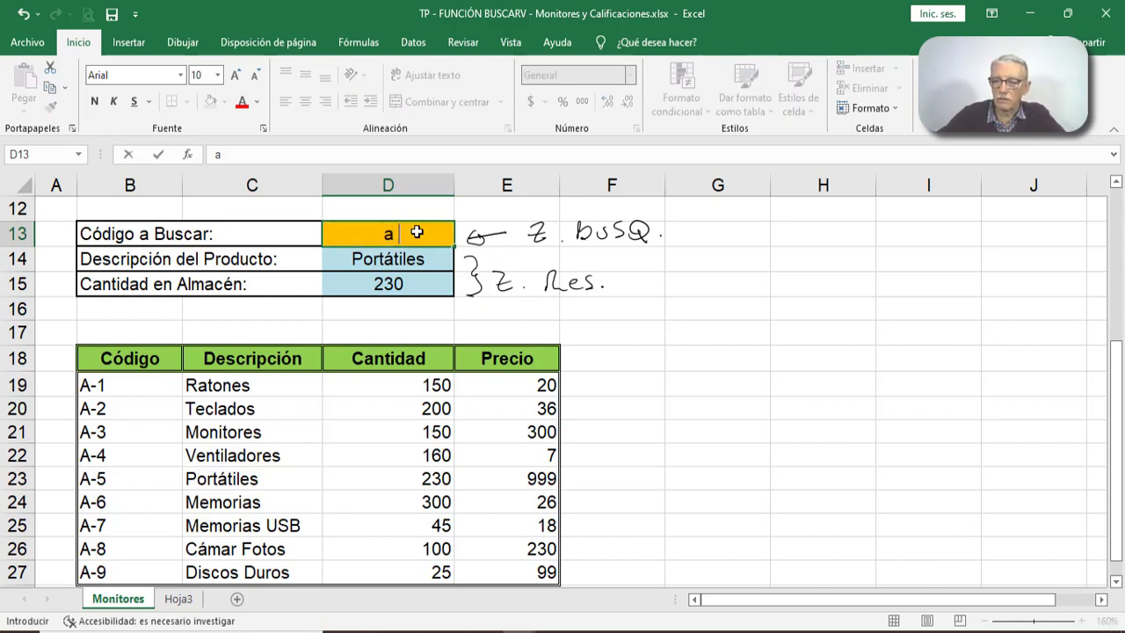
{"action": "type", "text": "9"}
{"action": "key", "text": "Return"}
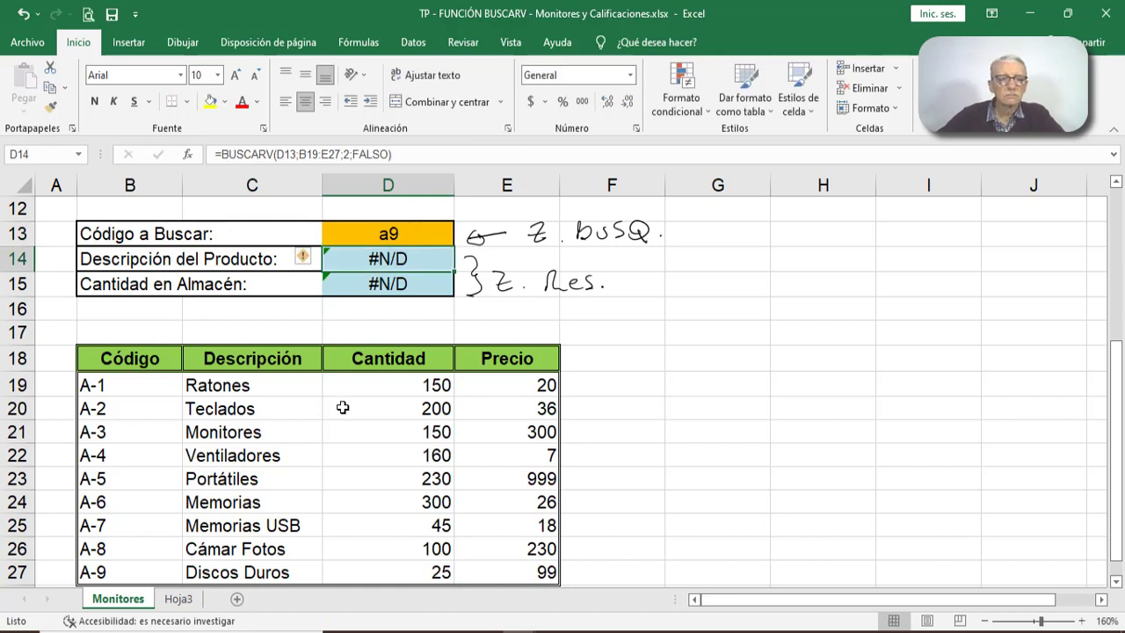
- Correct the search code in D13 to a-9 and select the matching product row 27
{"action": "left_click", "coordinate": [390, 232]}
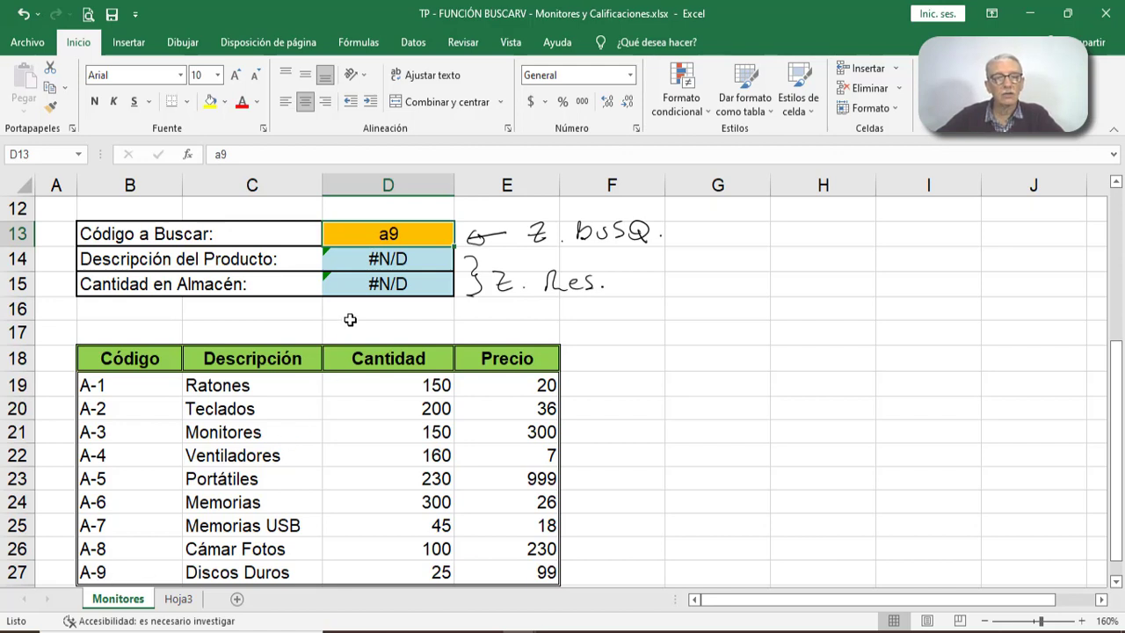
{"action": "double_click", "coordinate": [390, 235]}
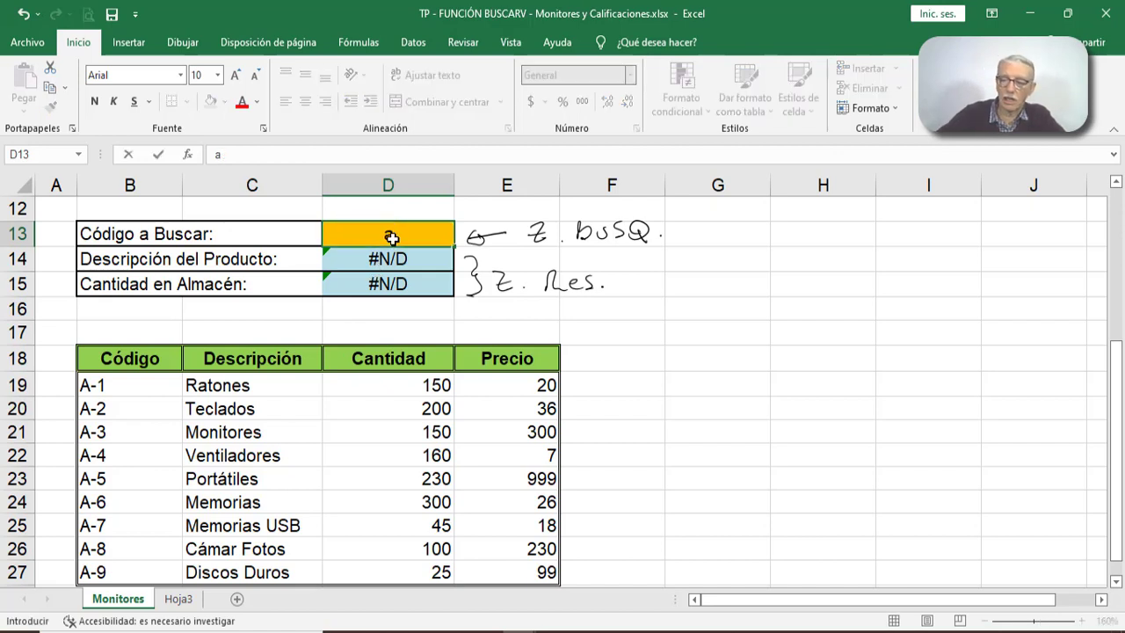
{"action": "type", "text": "-9"}
{"action": "key", "text": "Return"}
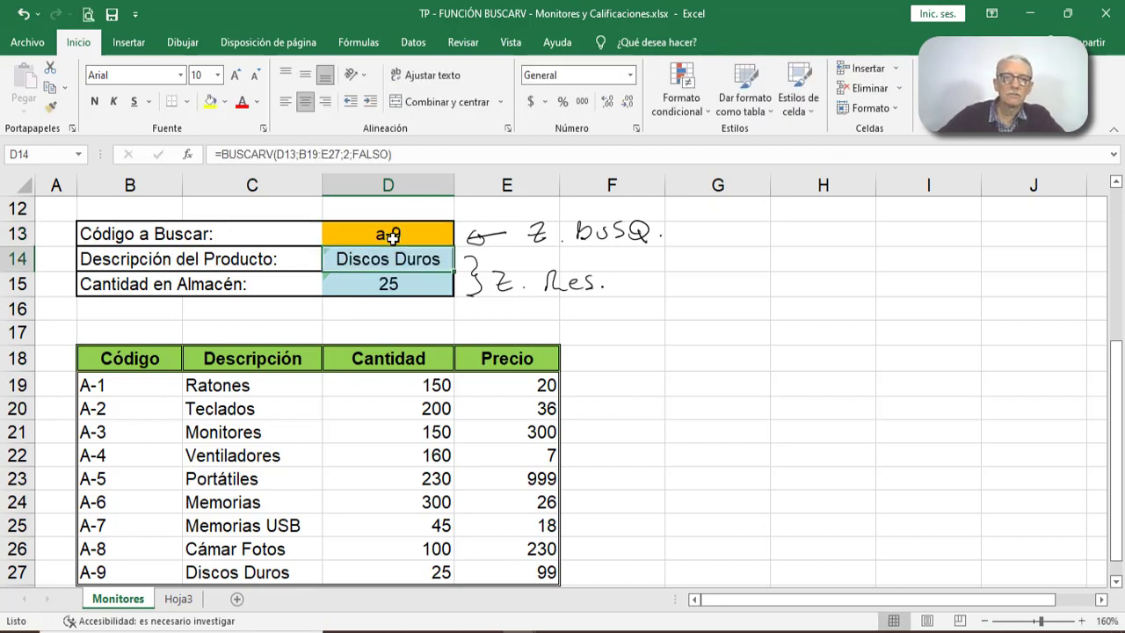
{"action": "left_click_drag", "start_coordinate": [132, 575], "coordinate": [536, 571]}
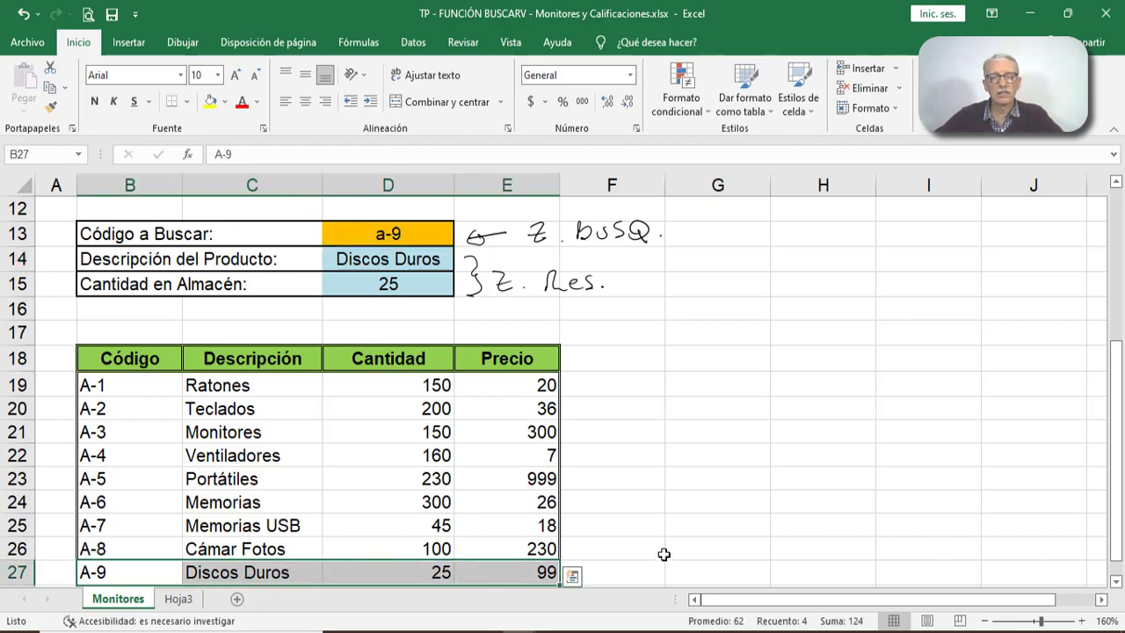
{"action": "left_click", "coordinate": [664, 552]}
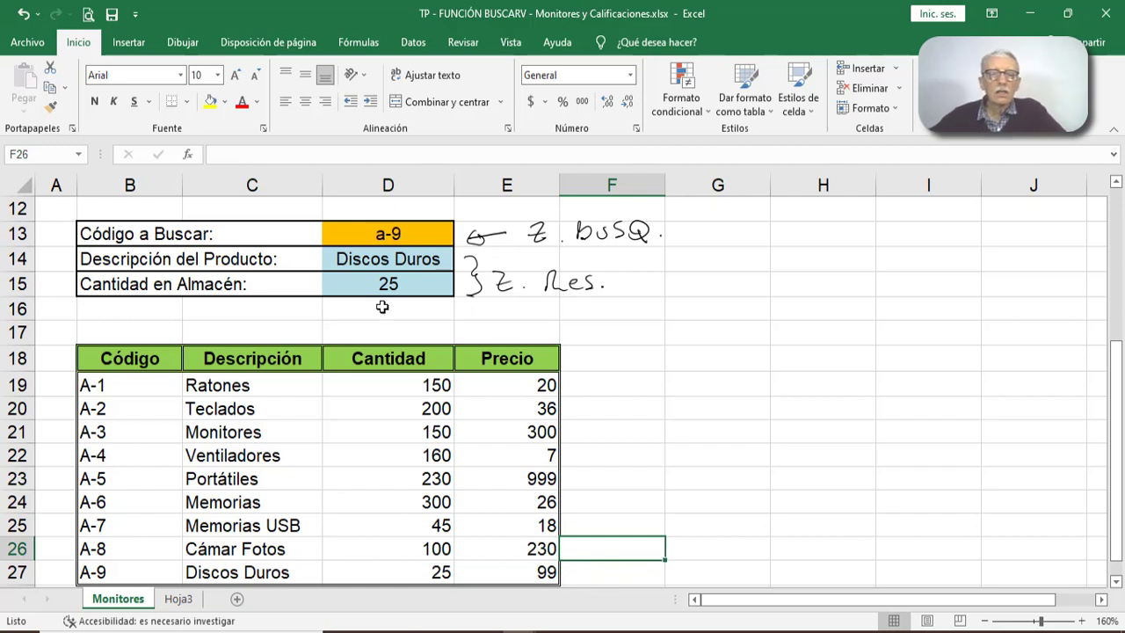
- Clear the existing lookup formulas from the description and quantity result cells D14:D15
{"action": "left_click_drag", "start_coordinate": [403, 261], "coordinate": [405, 273]}
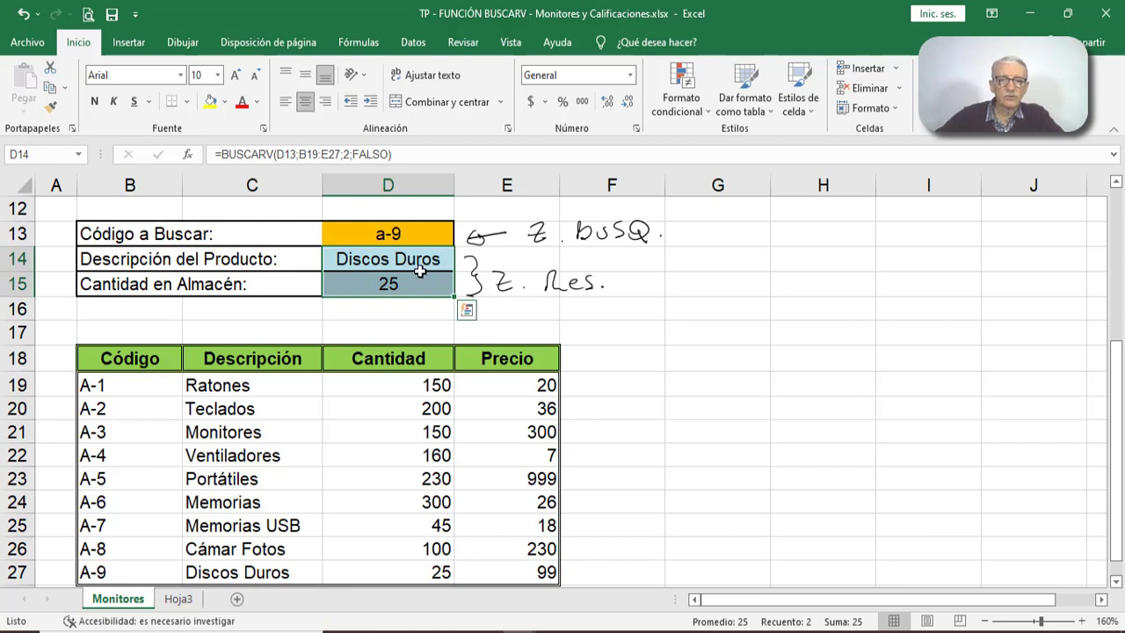
{"action": "left_click", "coordinate": [416, 262]}
{"action": "left_click", "coordinate": [354, 284]}
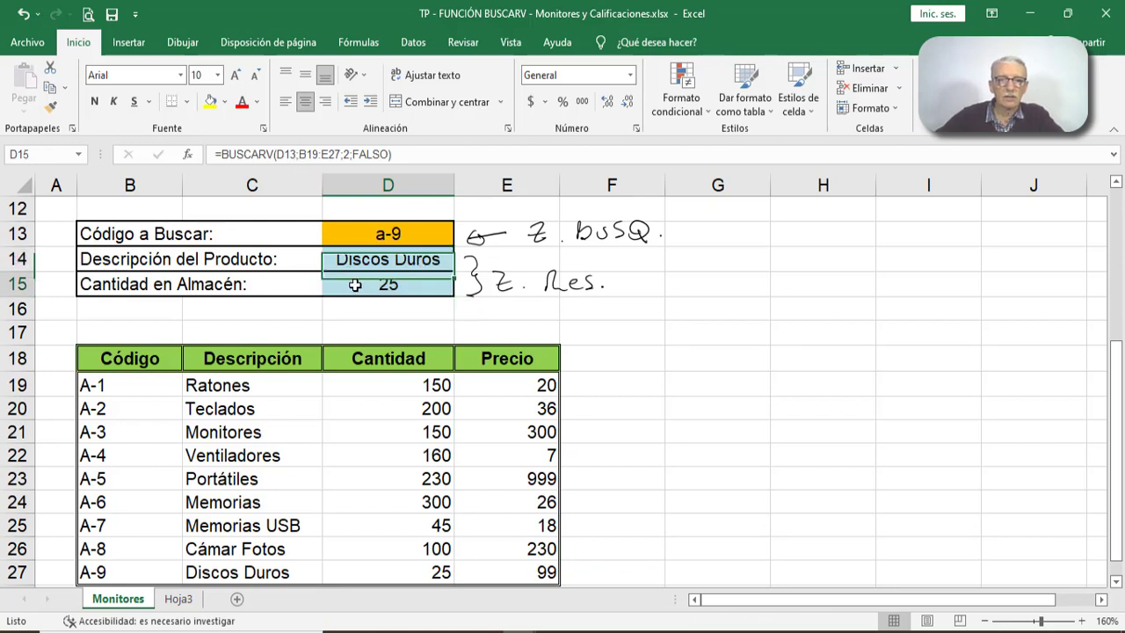
{"action": "left_click_drag", "start_coordinate": [363, 260], "coordinate": [367, 280]}
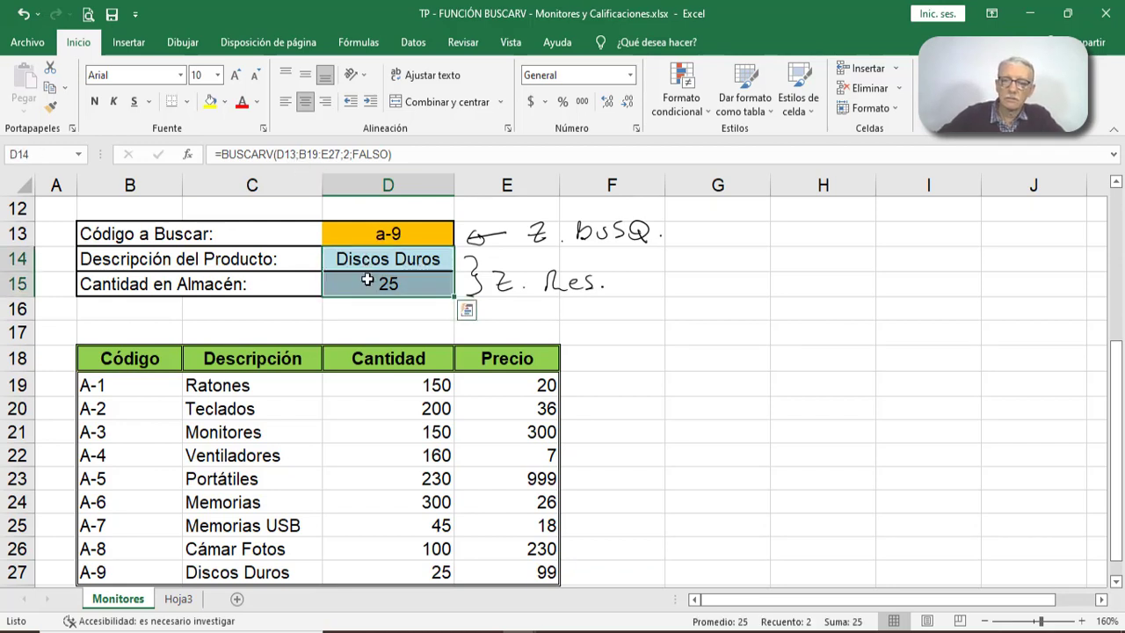
{"action": "key", "text": "Delete"}
- Insert a BUSCARV function in the product description cell D14 with D13 as the lookup value
{"action": "left_click", "coordinate": [375, 262]}
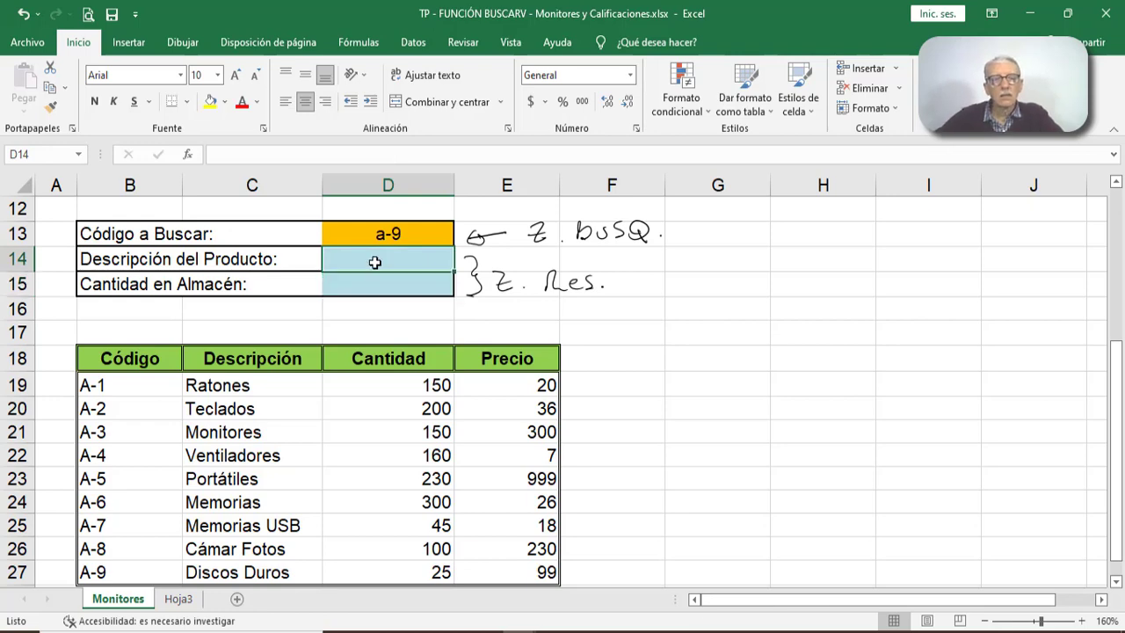
{"action": "left_click", "coordinate": [186, 154]}
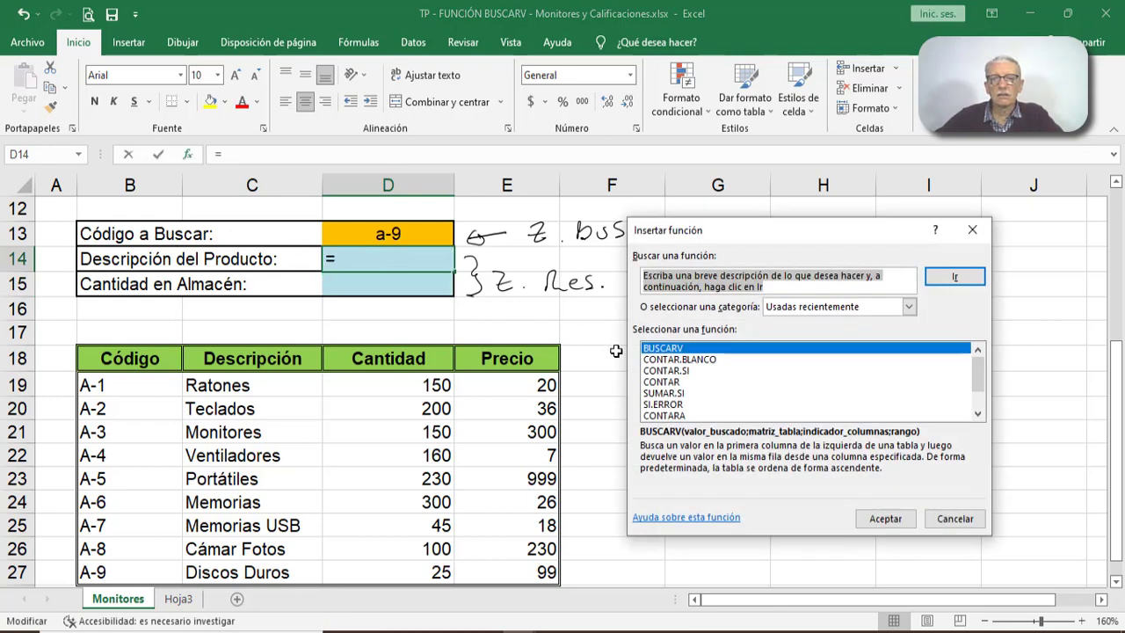
{"action": "left_click", "coordinate": [881, 518]}
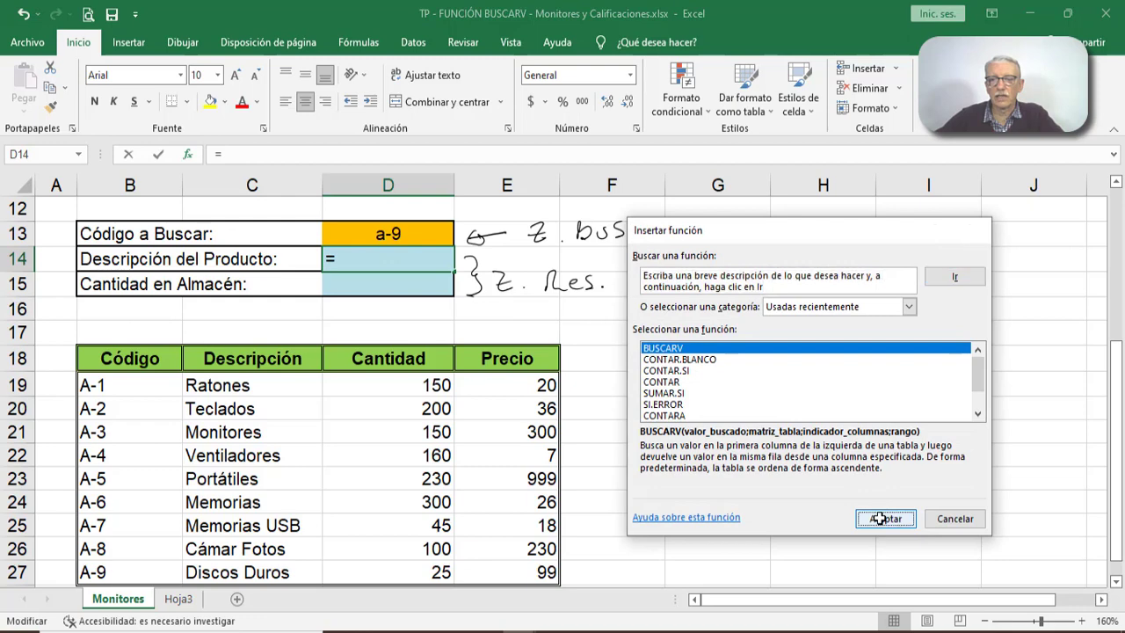
{"action": "left_click_drag", "start_coordinate": [725, 248], "coordinate": [821, 247]}
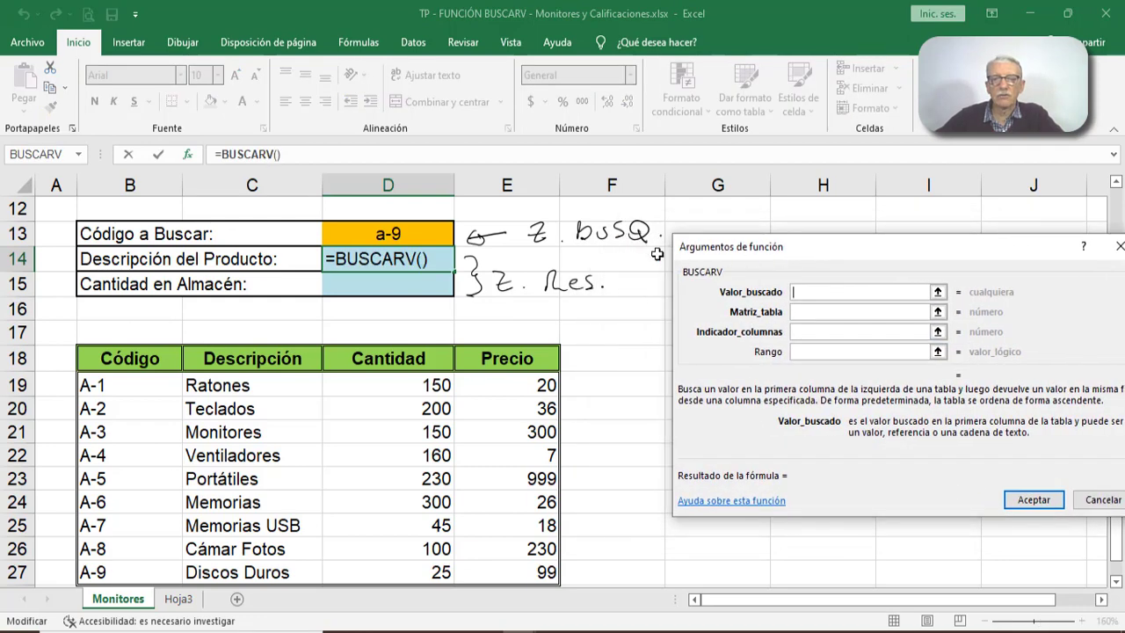
{"action": "left_click", "coordinate": [393, 235]}
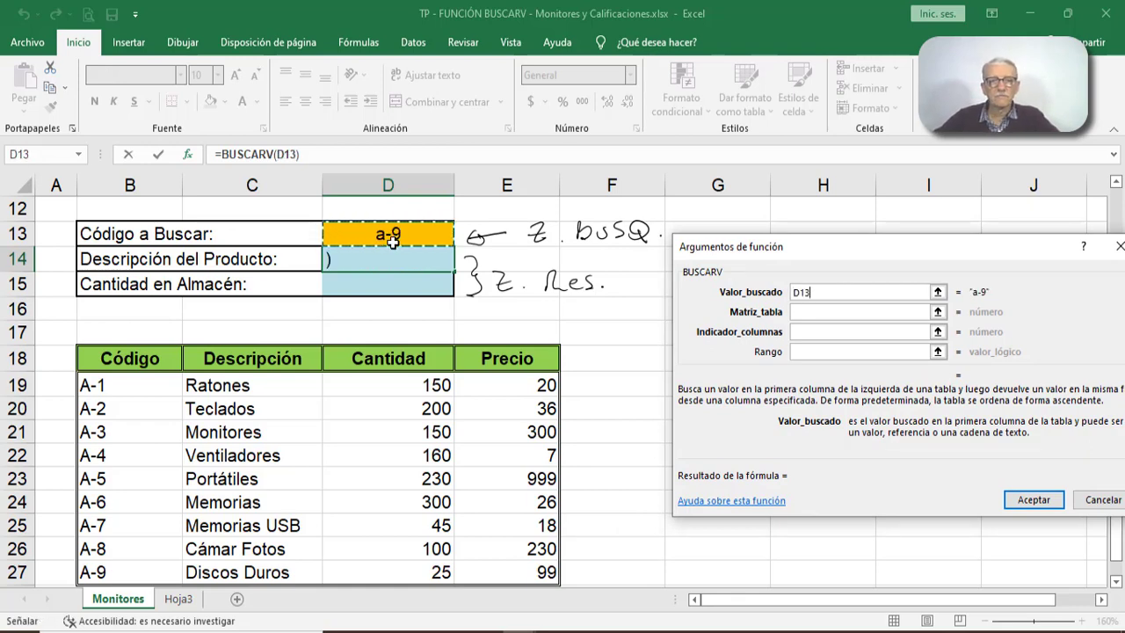
- Complete D14's BUSCARV with table B19:E27, column index 2 and Rango falso, and select the matching code and description in row 27
{"action": "left_click", "coordinate": [797, 312]}
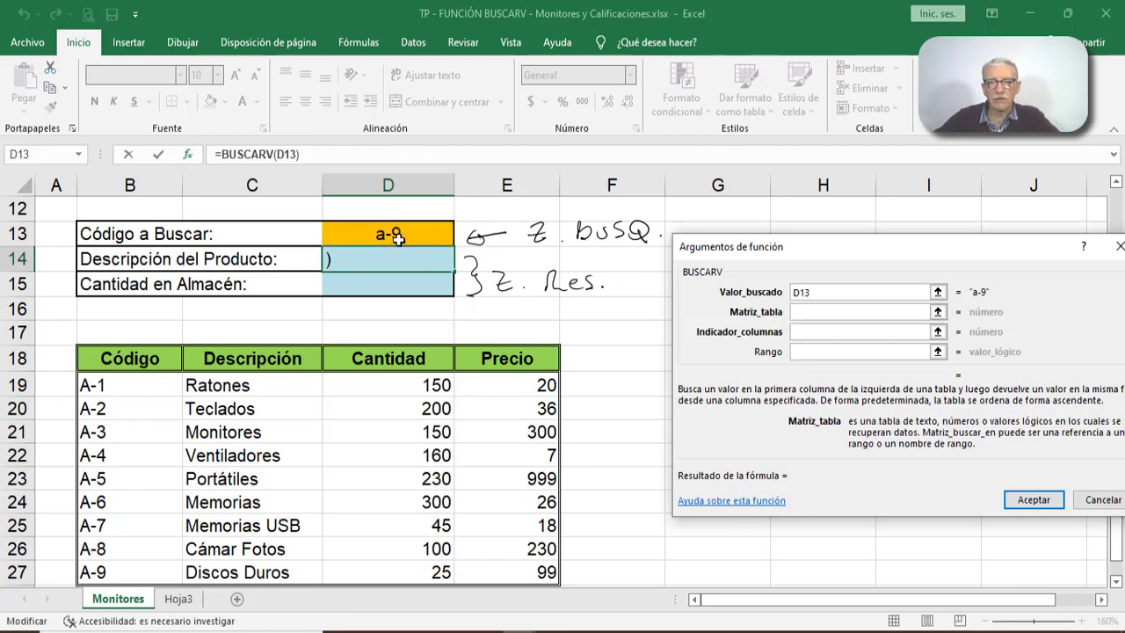
{"action": "left_click_drag", "start_coordinate": [127, 393], "coordinate": [497, 581]}
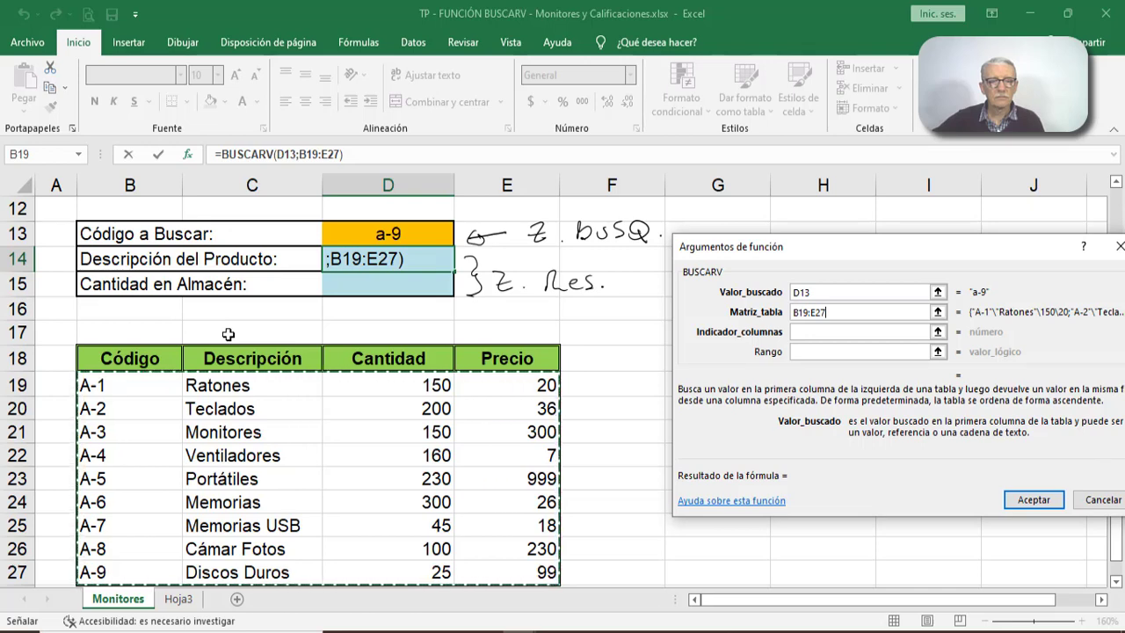
{"action": "left_click", "coordinate": [802, 332]}
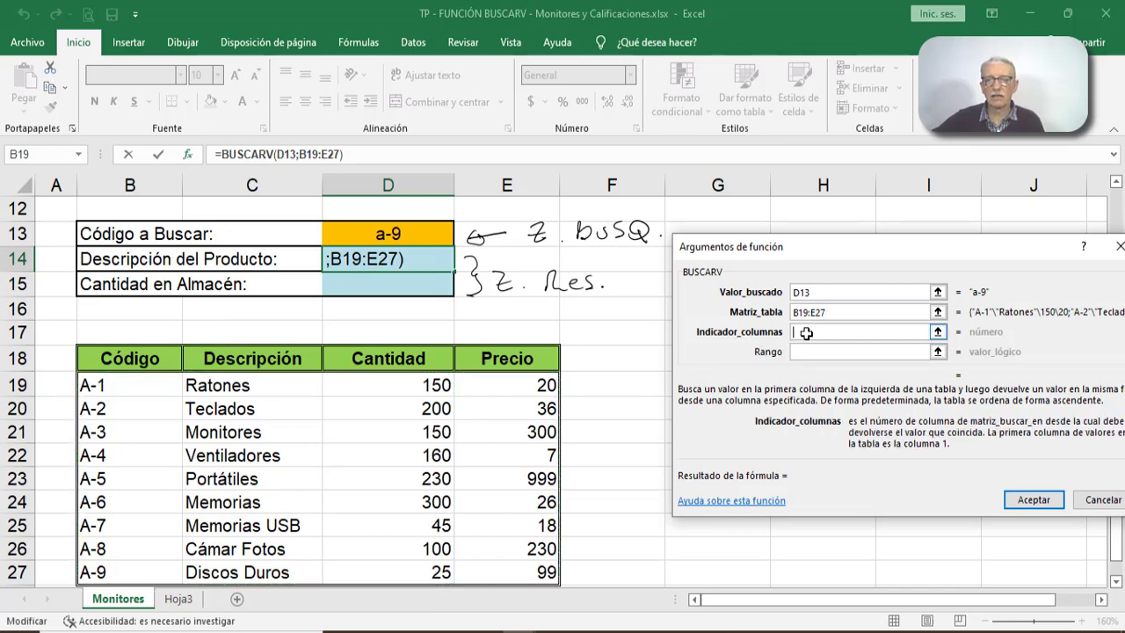
{"action": "type", "text": "2"}
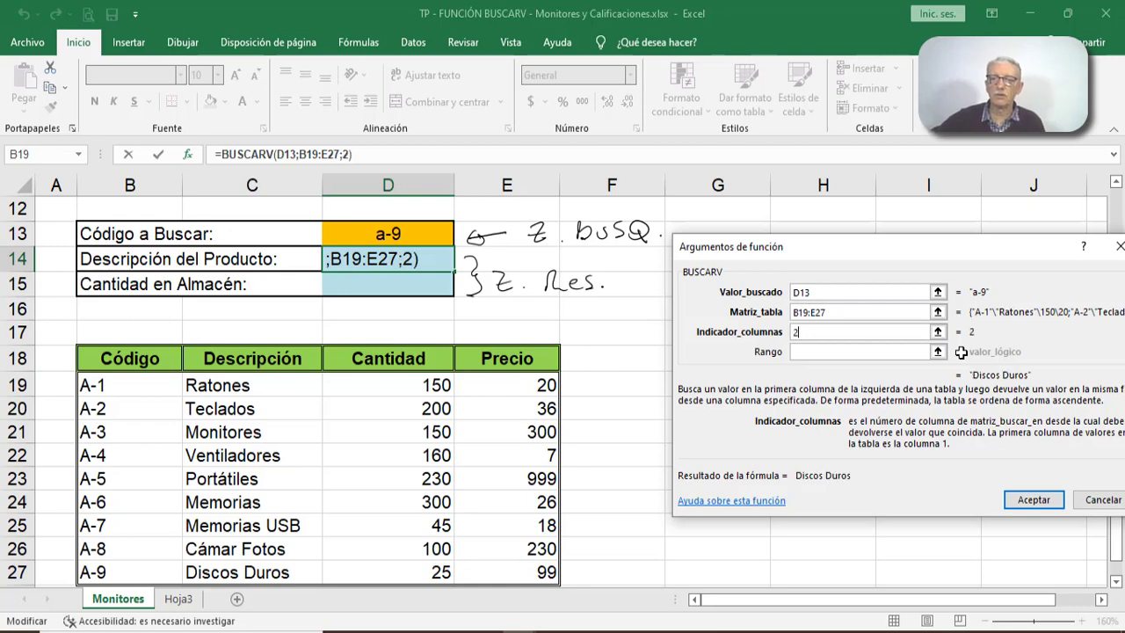
{"action": "left_click", "coordinate": [883, 353]}
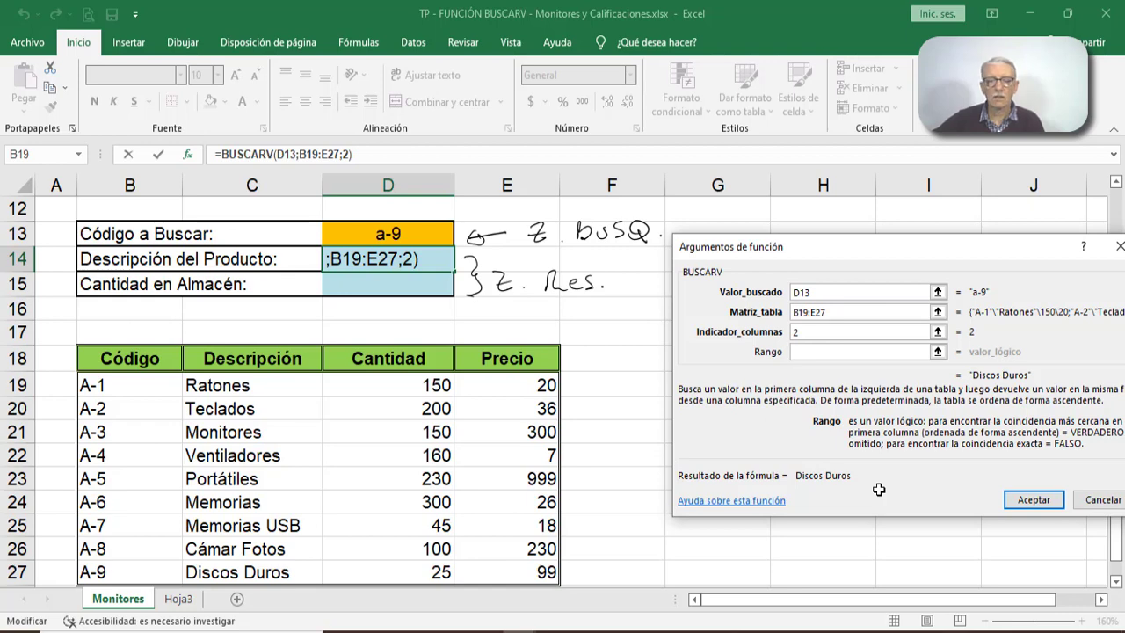
{"action": "type", "text": "fa"}
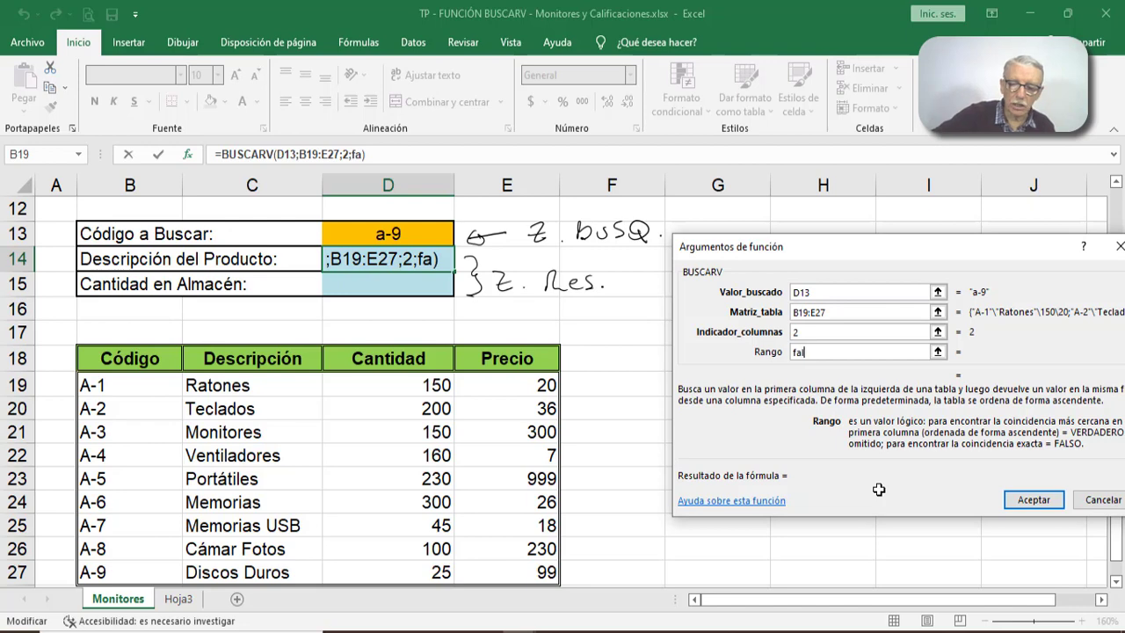
{"action": "type", "text": "lso"}
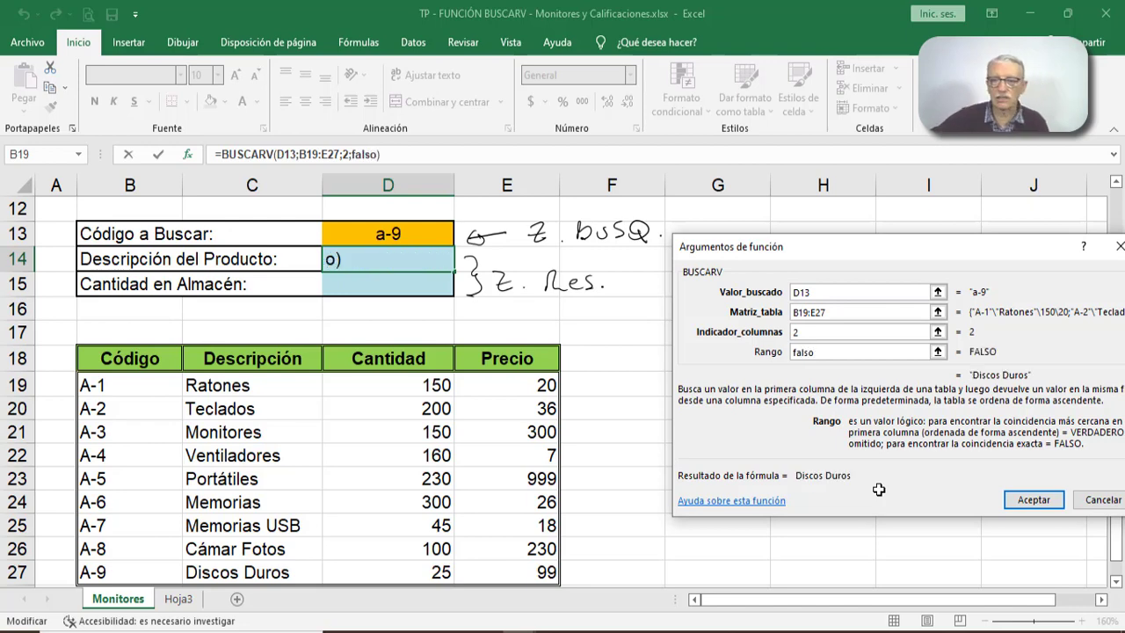
{"action": "left_click", "coordinate": [1020, 501]}
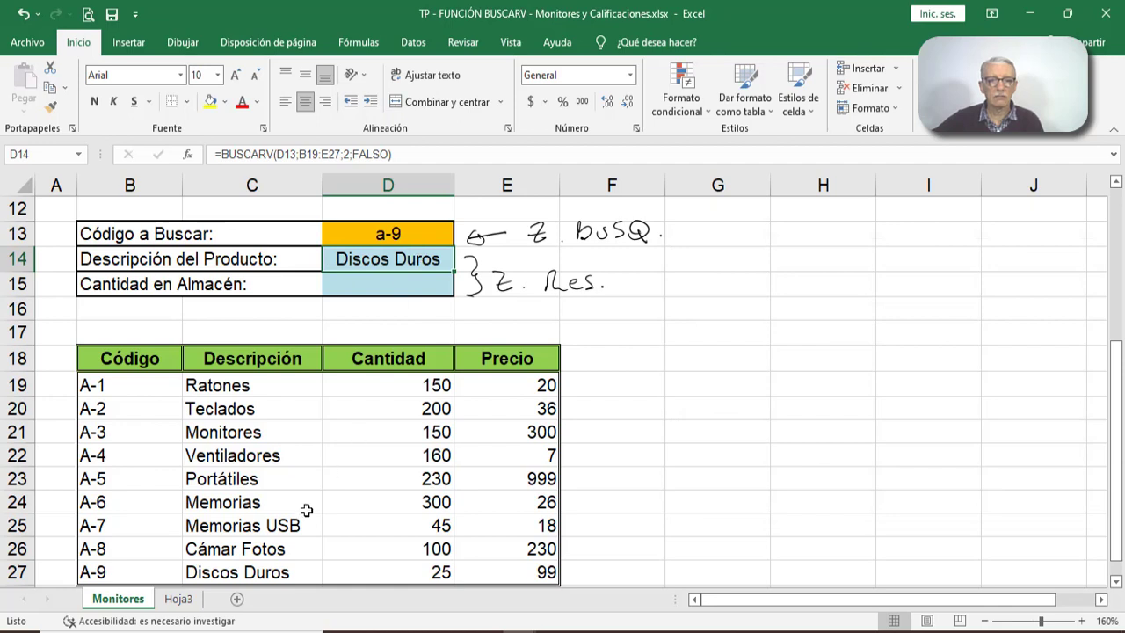
{"action": "left_click_drag", "start_coordinate": [149, 576], "coordinate": [226, 575]}
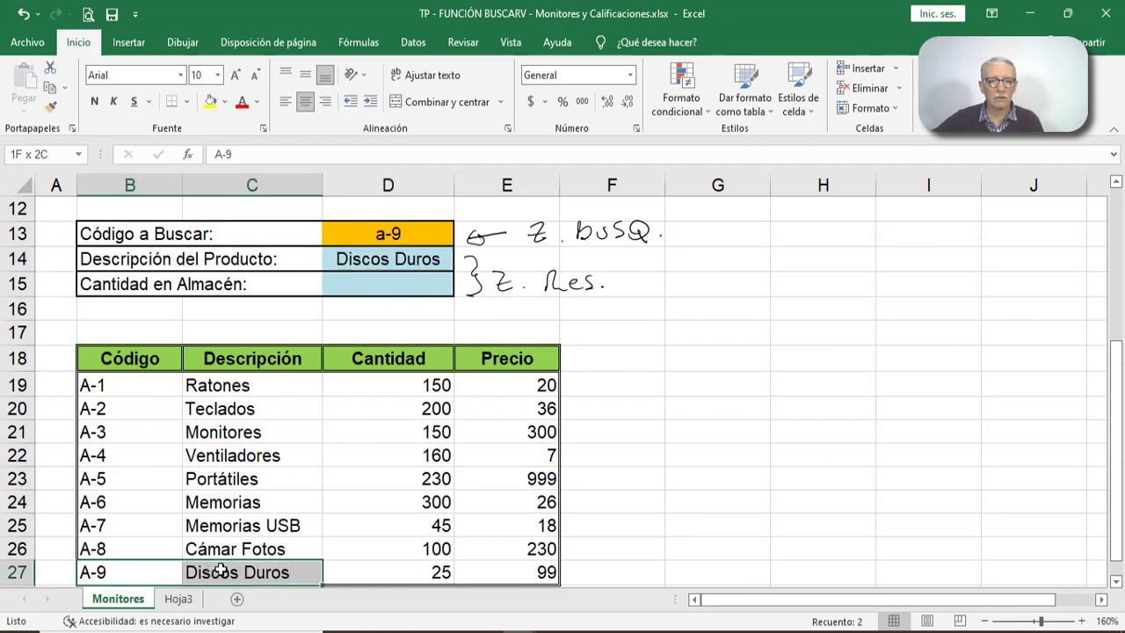
- Set the search code in D13 to a-6 and select the matching code and description in B24:C24
{"action": "left_click", "coordinate": [426, 235]}
{"action": "double_click", "coordinate": [426, 236]}
{"action": "type", "text": "a"}
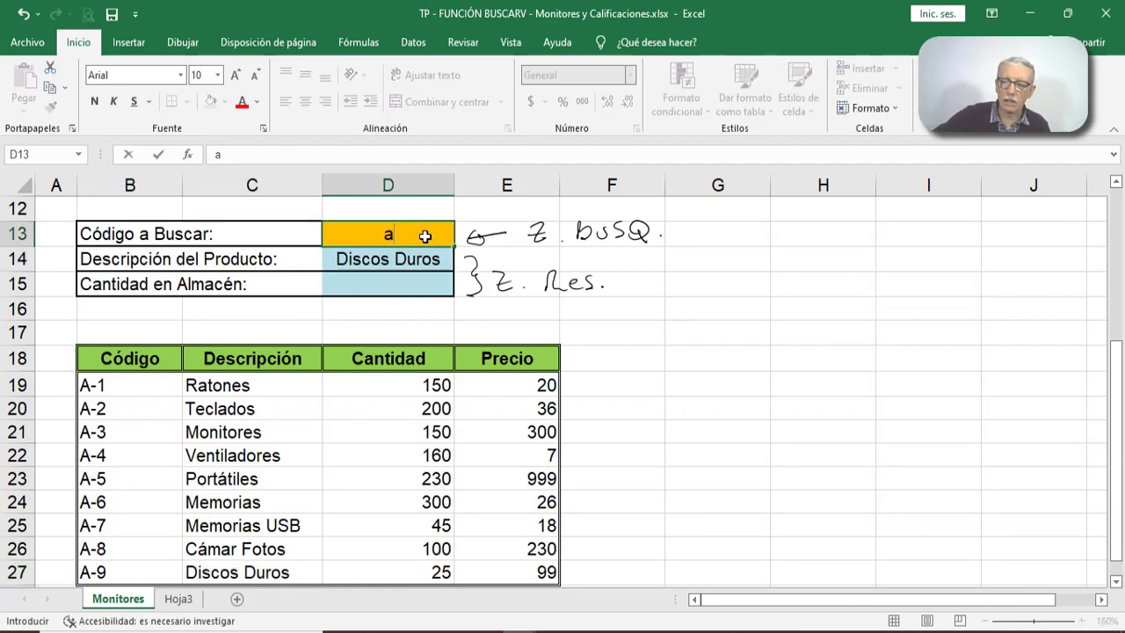
{"action": "type", "text": "-6"}
{"action": "key", "text": "Return"}
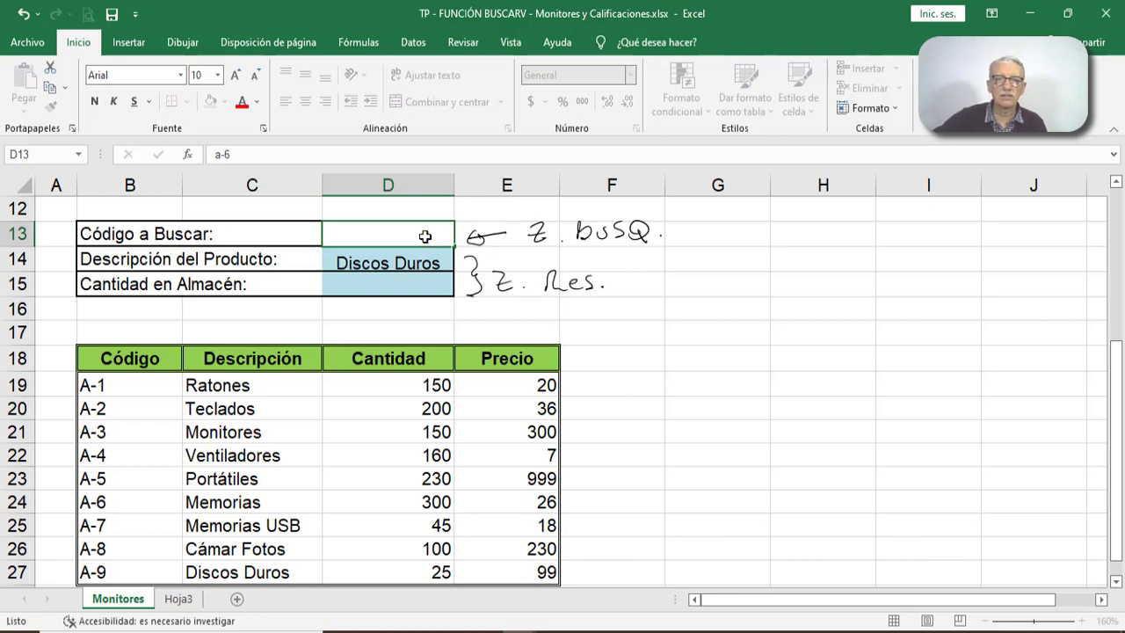
{"action": "left_click_drag", "start_coordinate": [115, 502], "coordinate": [224, 506]}
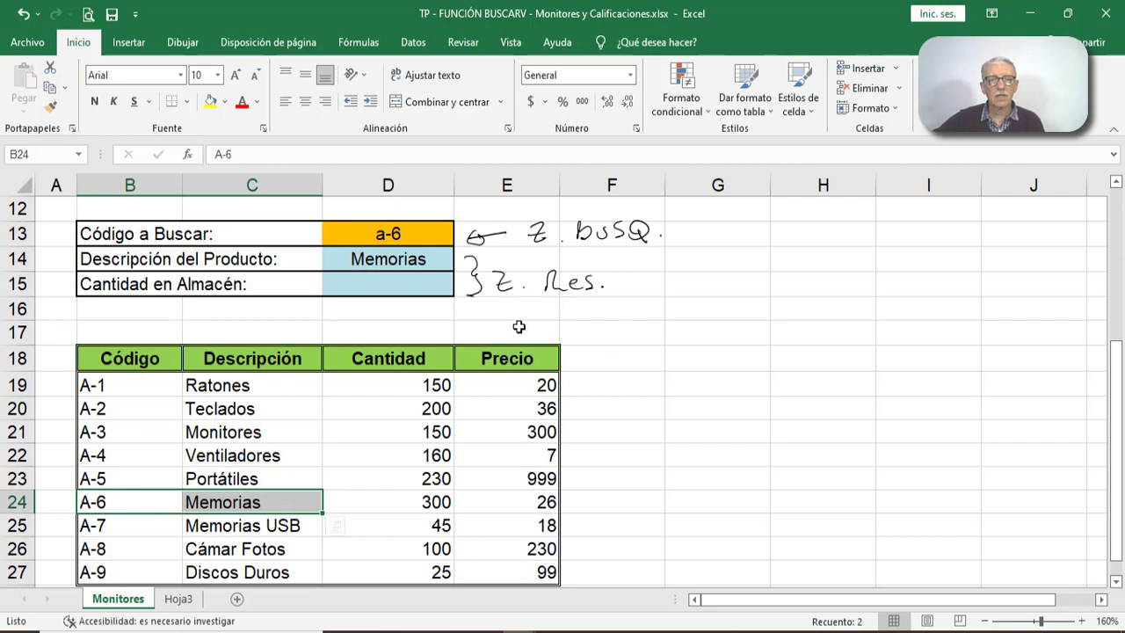
- Insert a BUSCARV function in the quantity cell D15 with D13 as lookup value and B19:E27 as the table
{"action": "left_click", "coordinate": [404, 283]}
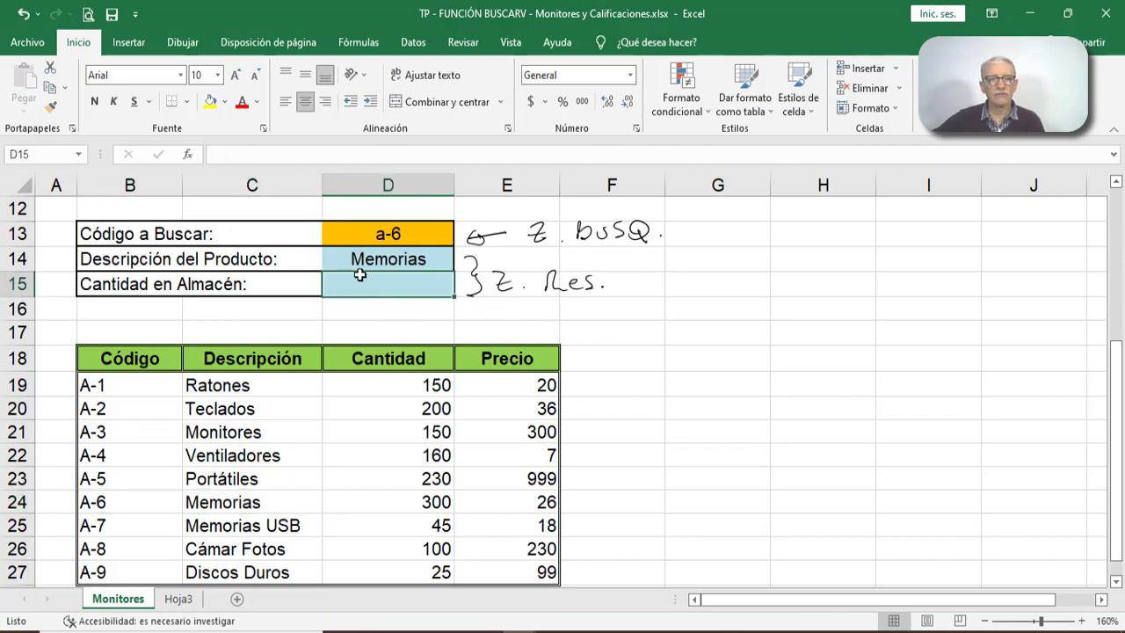
{"action": "left_click", "coordinate": [188, 153]}
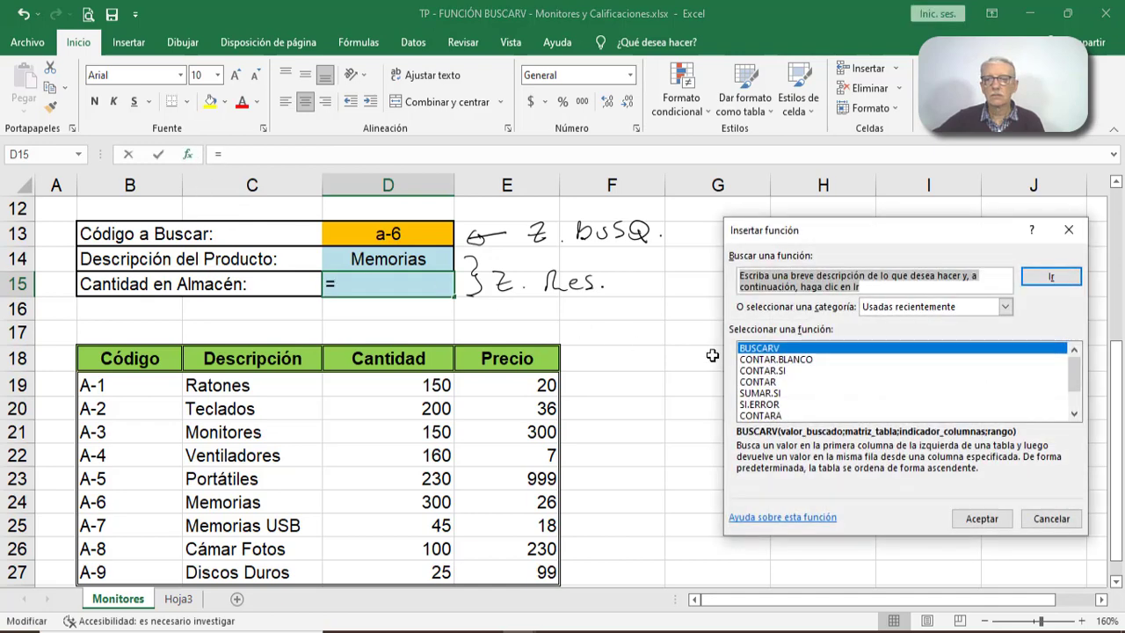
{"action": "left_click", "coordinate": [980, 518]}
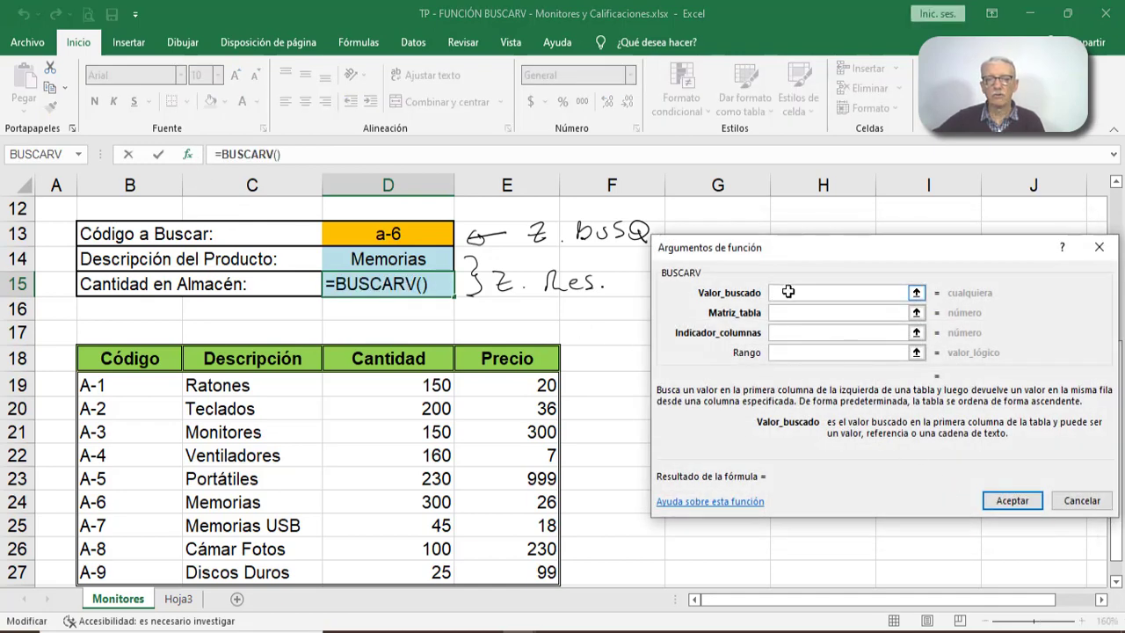
{"action": "left_click", "coordinate": [392, 233]}
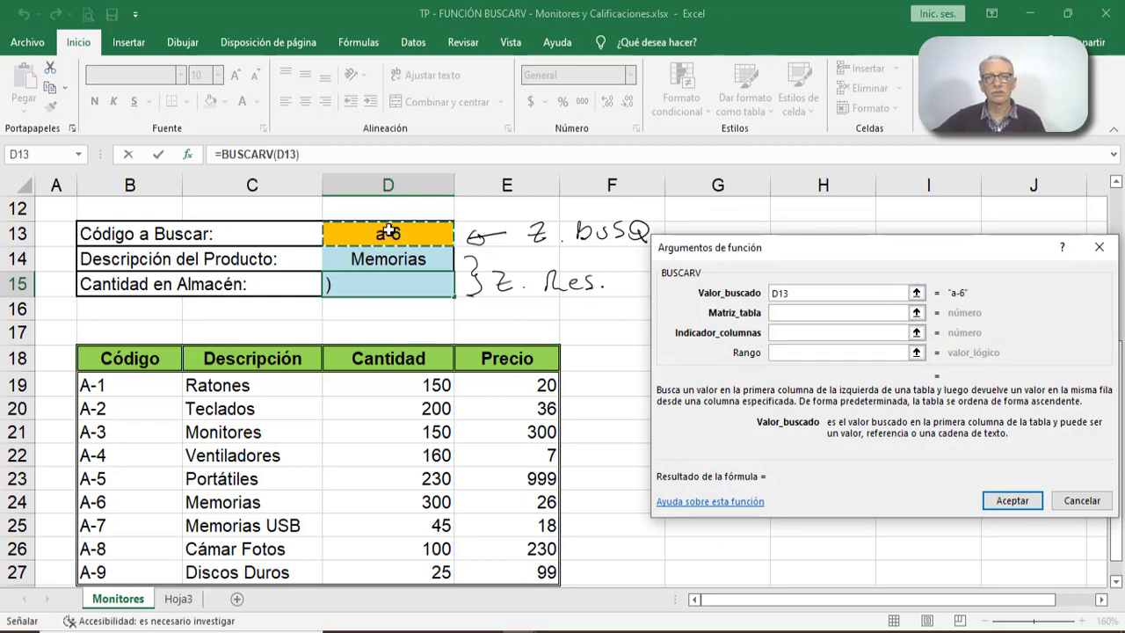
{"action": "left_click", "coordinate": [772, 313]}
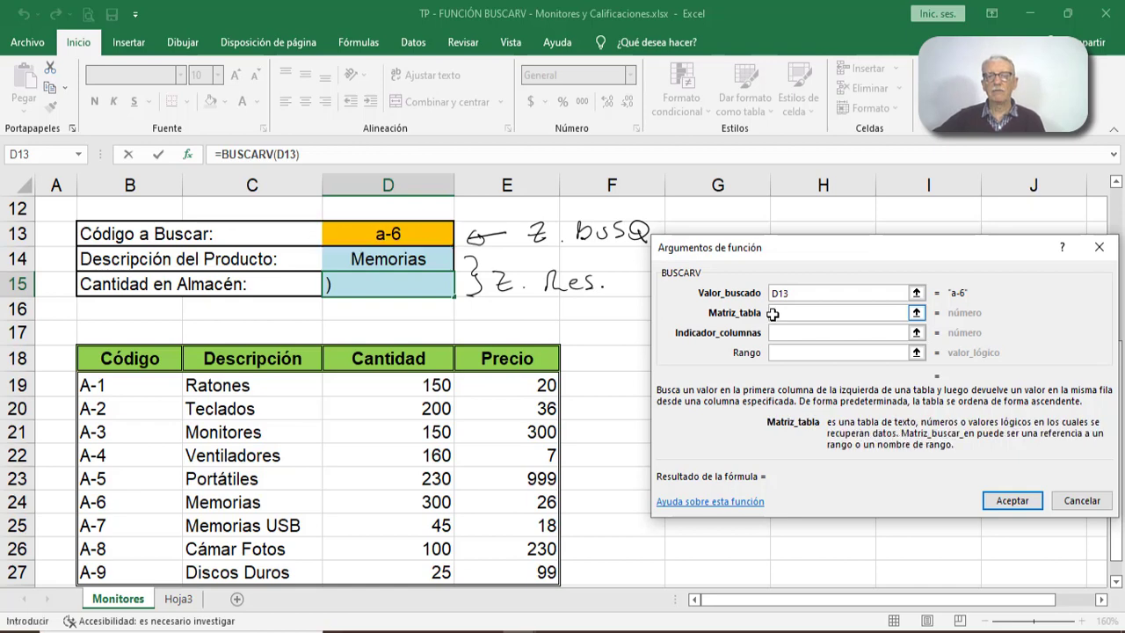
{"action": "left_click_drag", "start_coordinate": [143, 384], "coordinate": [477, 575]}
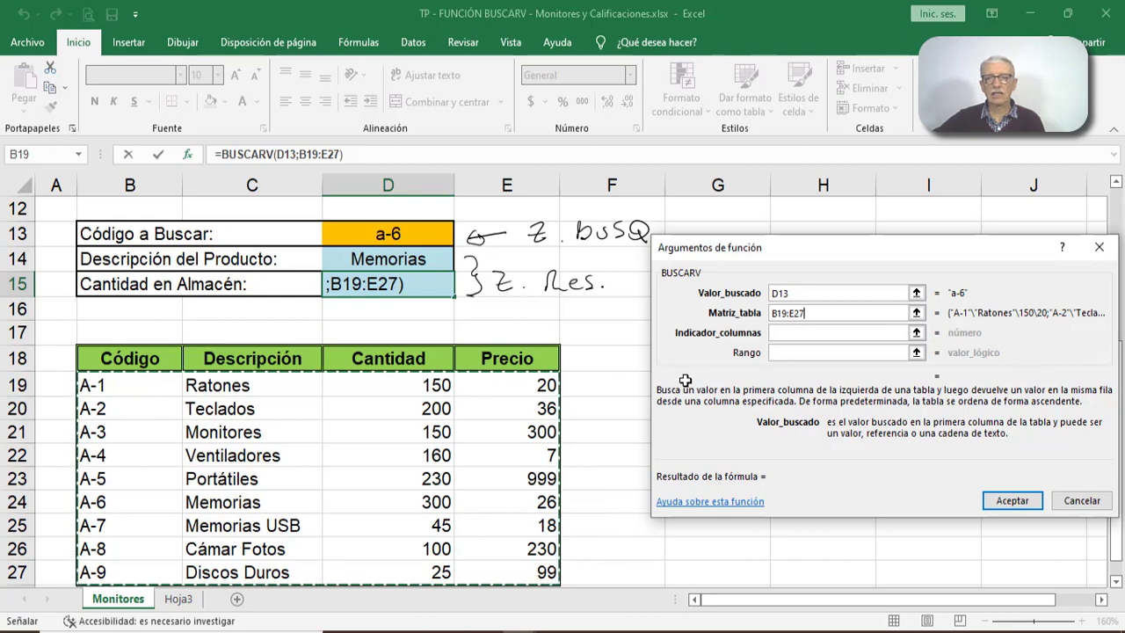
- Complete D15's BUSCARV with column index 3 and Rango falso, and select the matching product data in B24:D24
{"action": "left_click", "coordinate": [853, 332]}
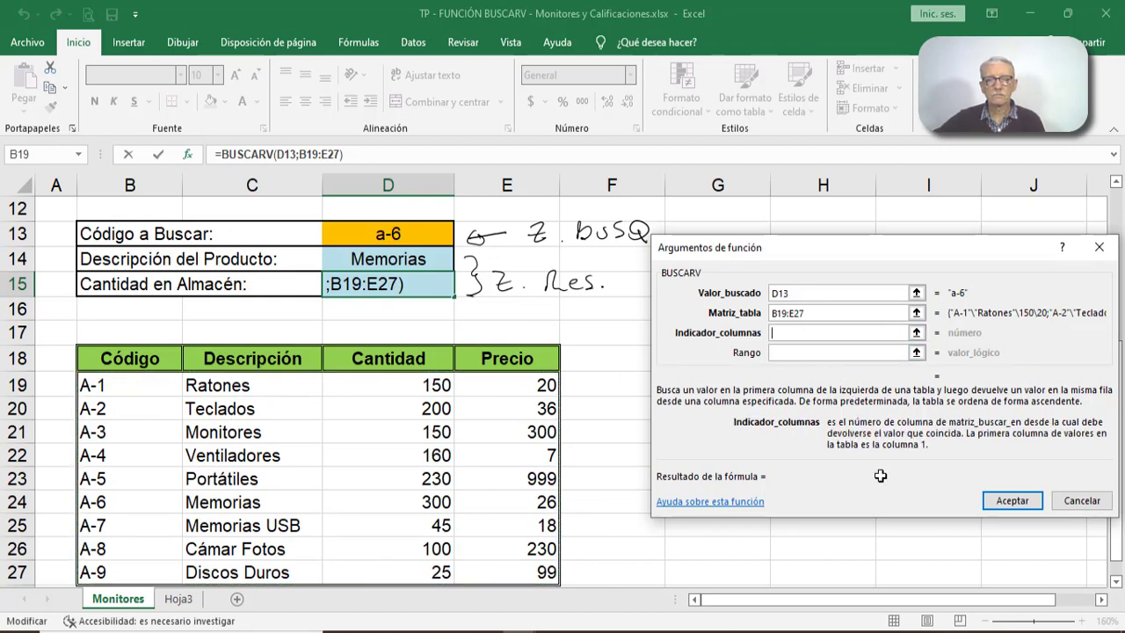
{"action": "type", "text": "3"}
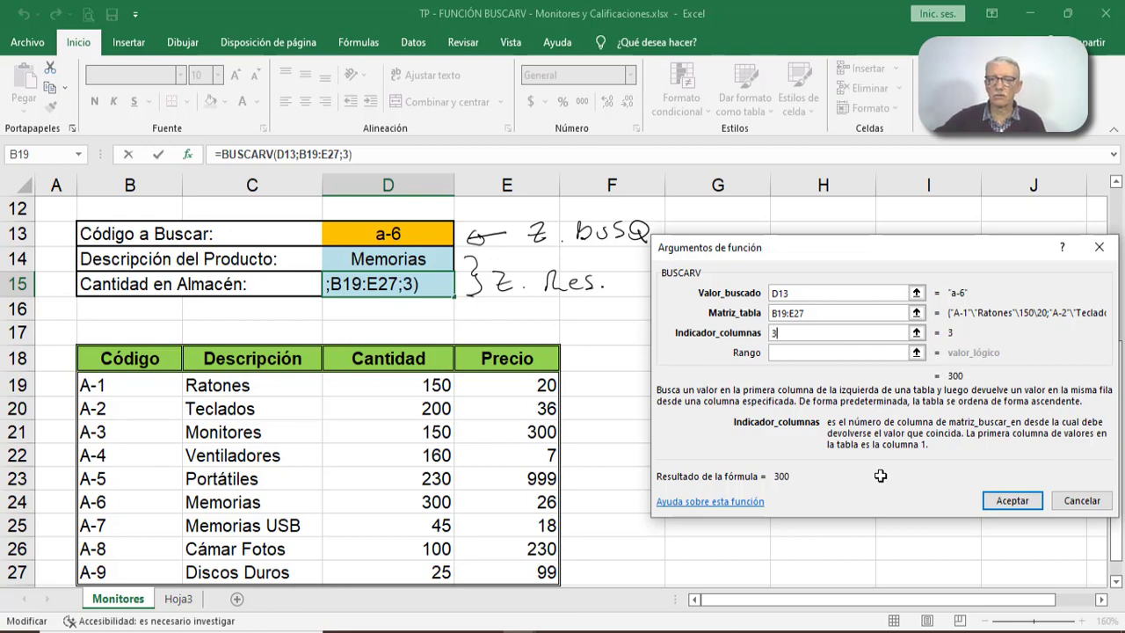
{"action": "left_click", "coordinate": [834, 356]}
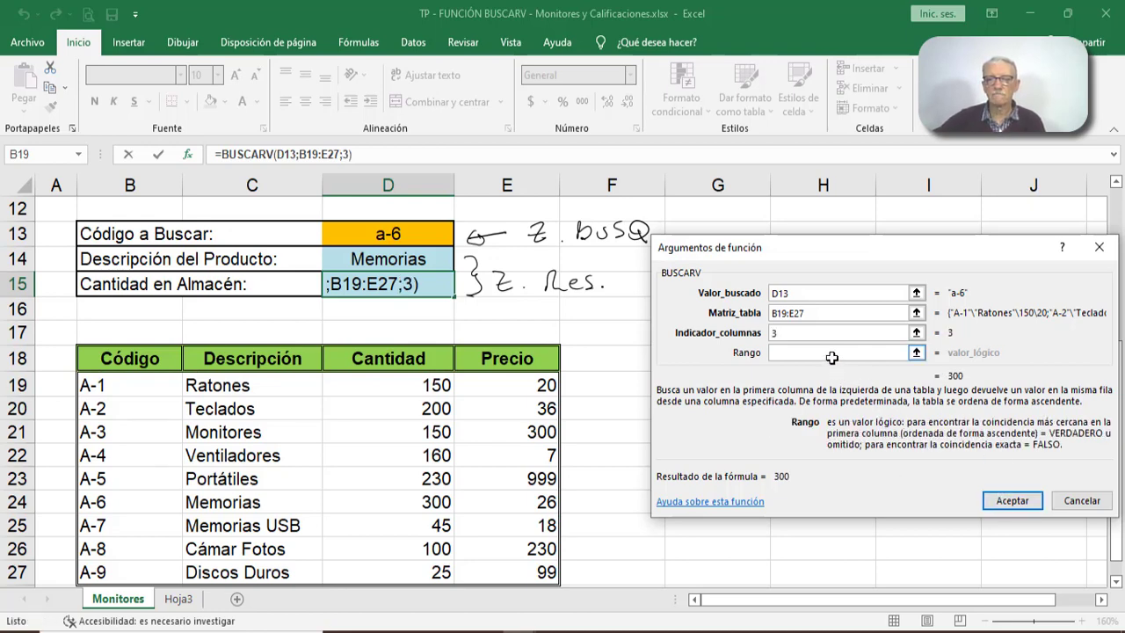
{"action": "type", "text": "fa"}
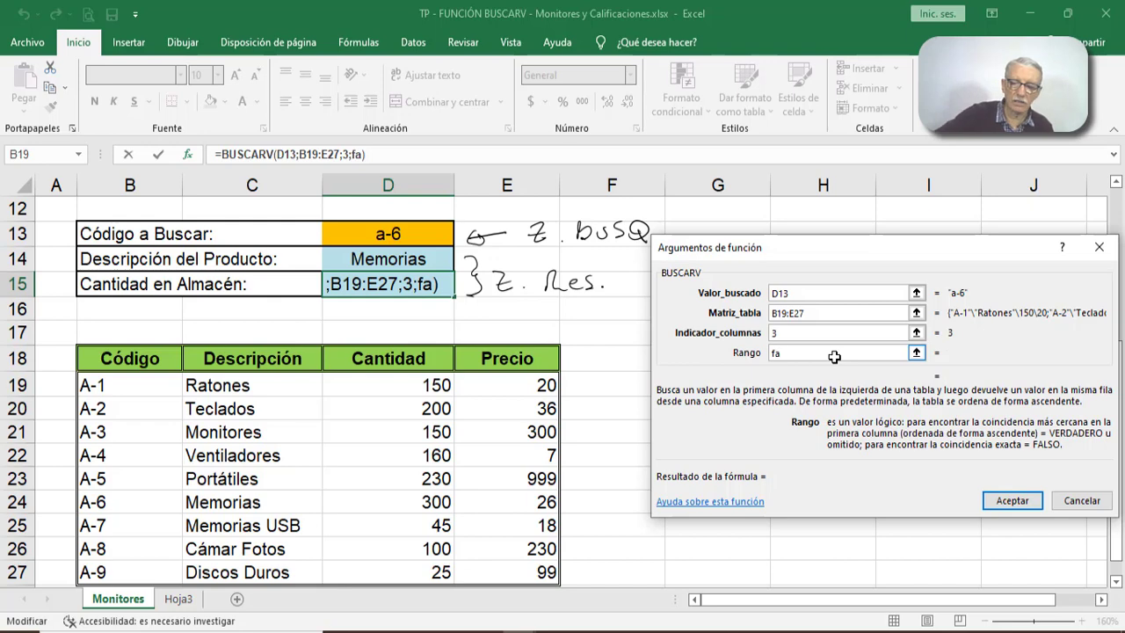
{"action": "type", "text": "lso"}
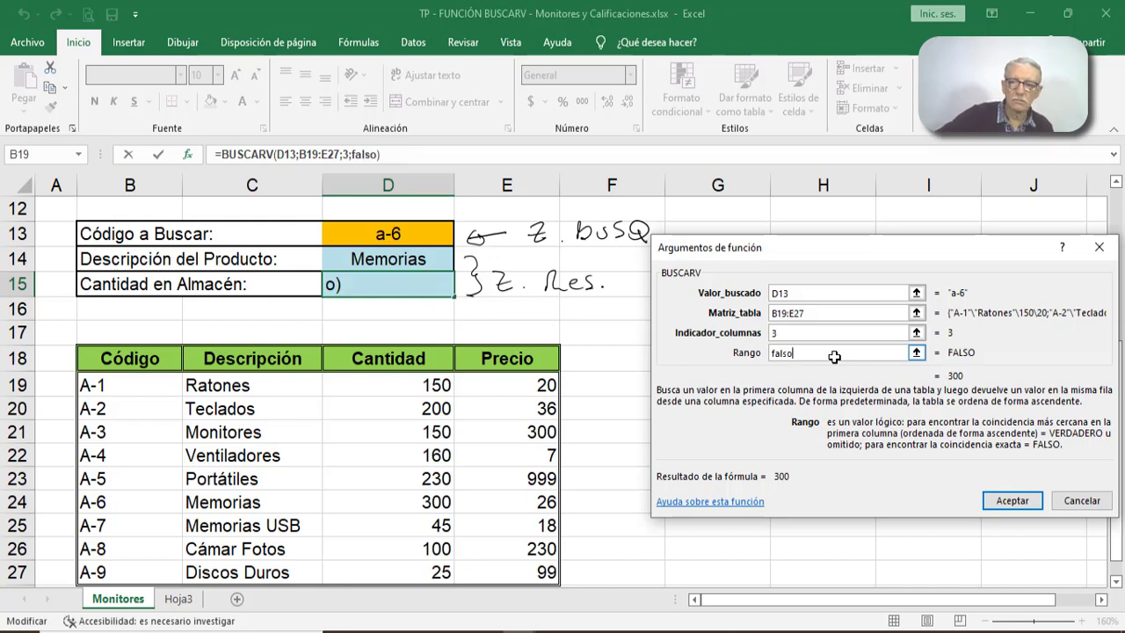
{"action": "left_click", "coordinate": [1013, 500]}
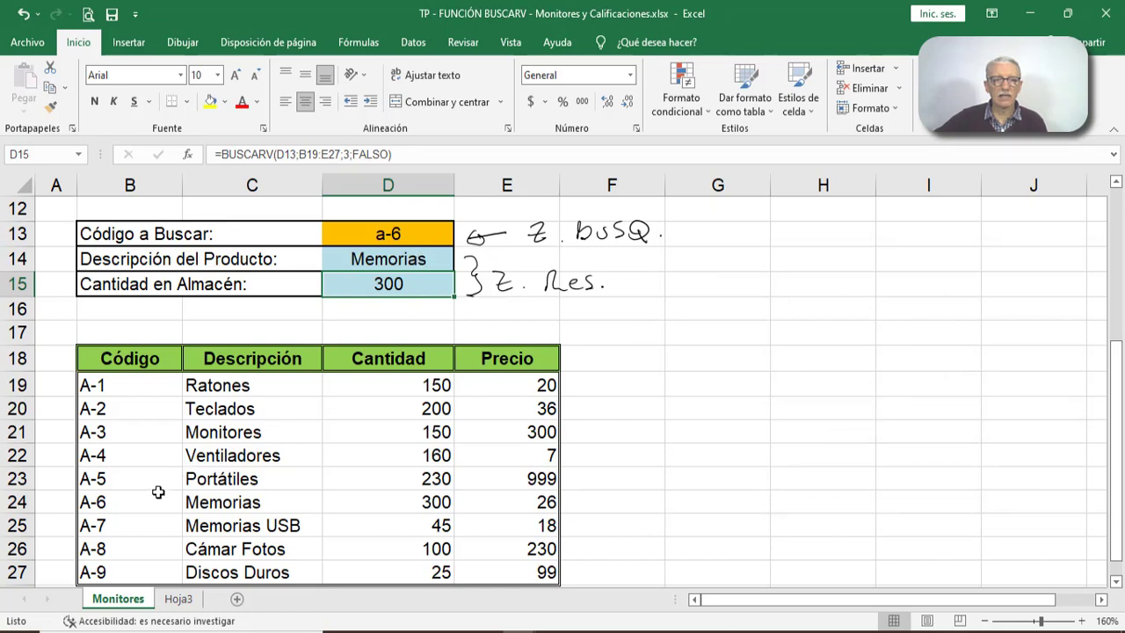
{"action": "left_click_drag", "start_coordinate": [157, 493], "coordinate": [387, 503]}
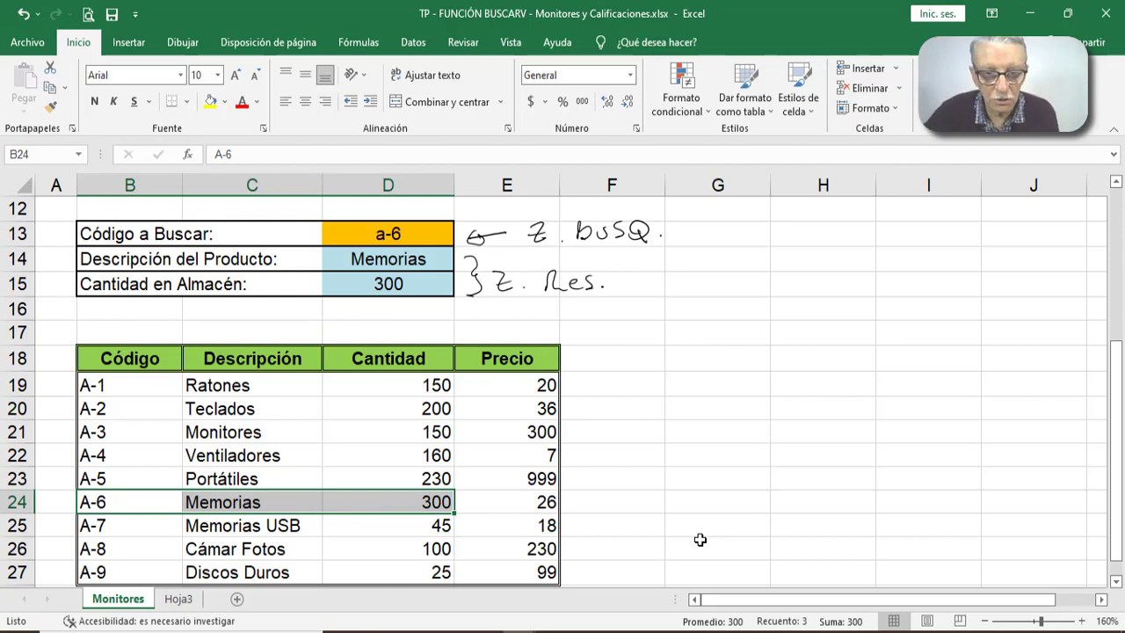
- Test both product lookups with the nonexistent code a-25 in cell D13
{"action": "left_click", "coordinate": [420, 233]}
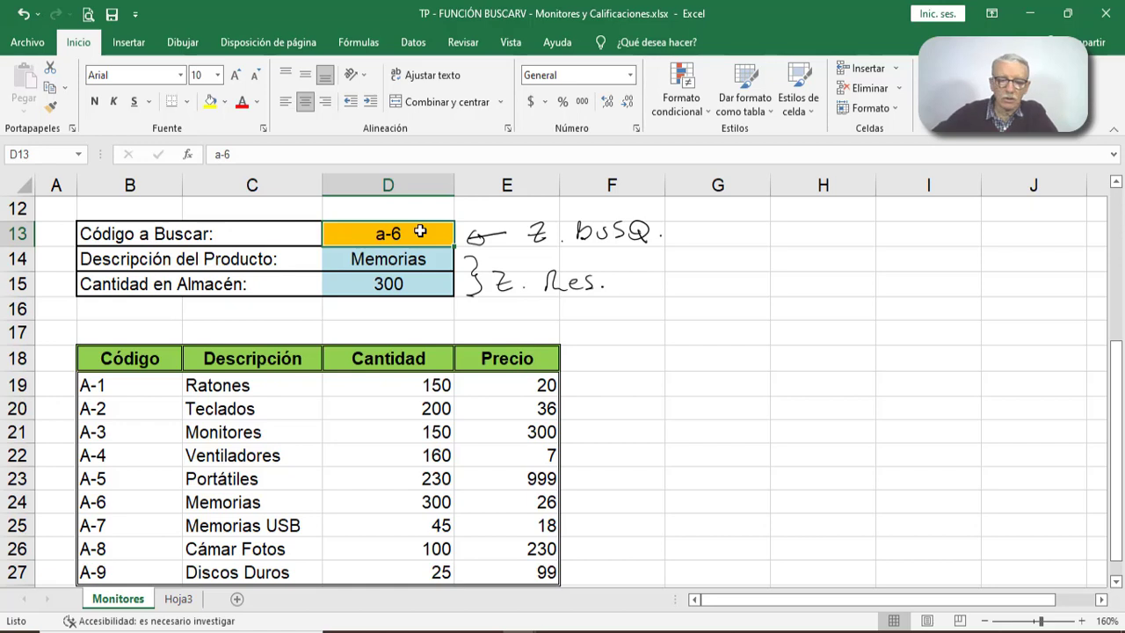
{"action": "type", "text": "a-"}
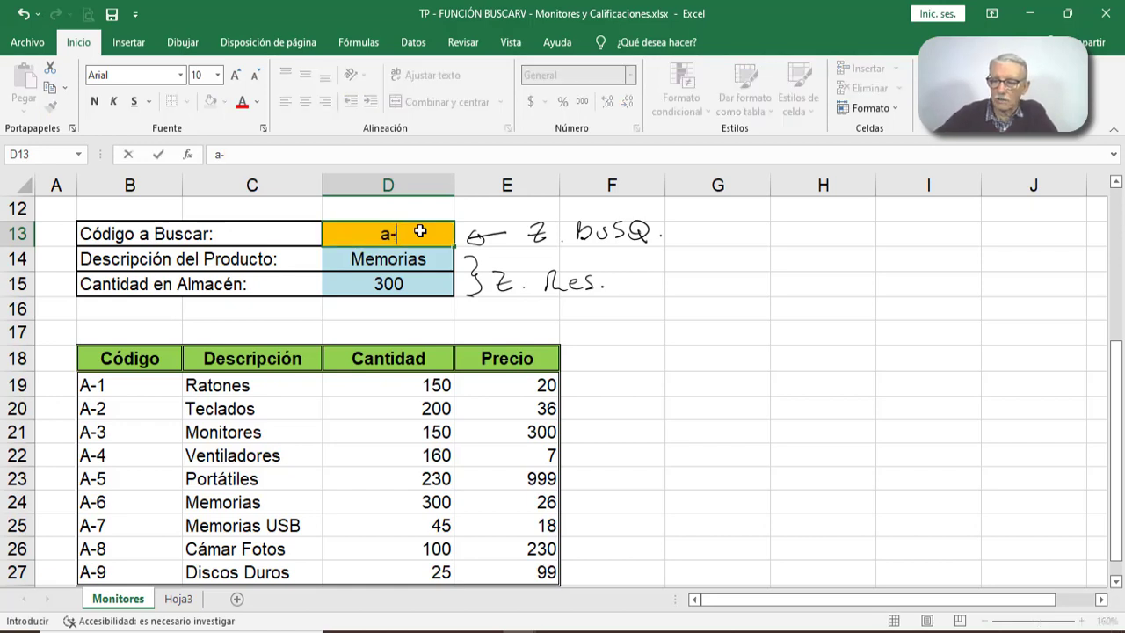
{"action": "type", "text": "25"}
{"action": "key", "text": "Return"}
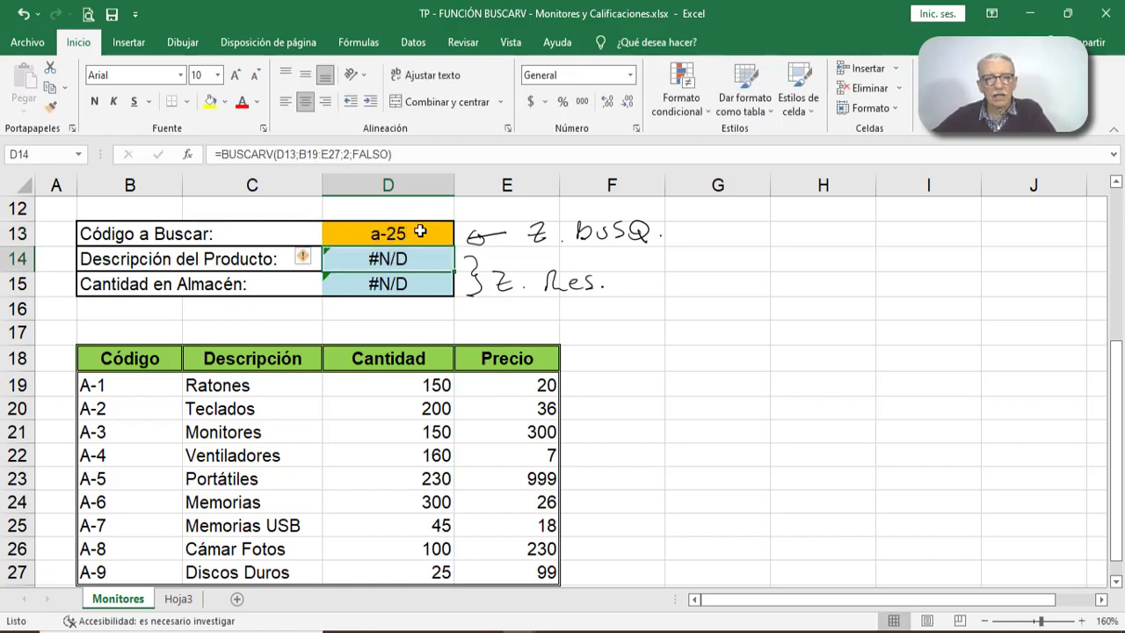
- Change the Rango argument of D15's BUSCARV to verdadero and select product A-2's code, description and quantity in row 20
{"action": "left_click", "coordinate": [419, 283]}
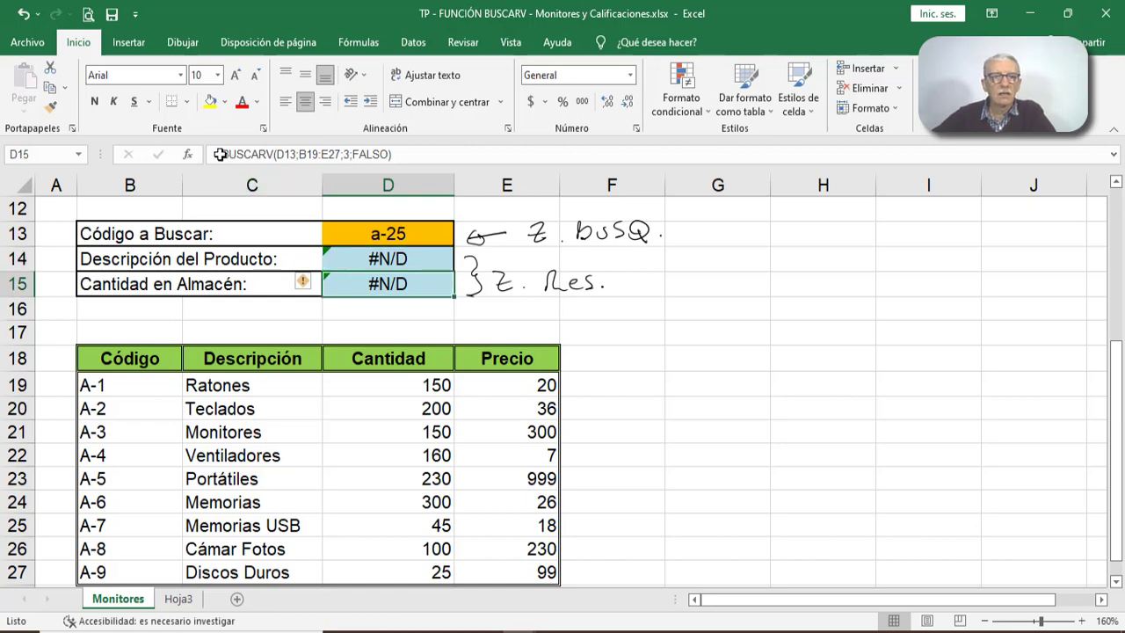
{"action": "left_click", "coordinate": [187, 154]}
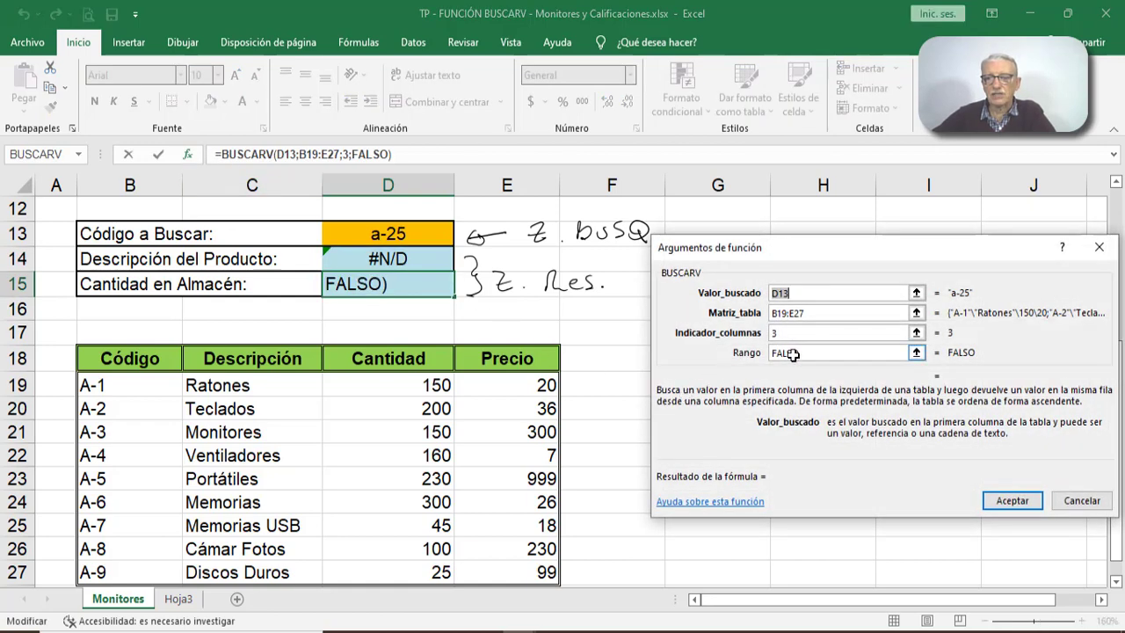
{"action": "double_click", "coordinate": [794, 354]}
{"action": "type", "text": "v"}
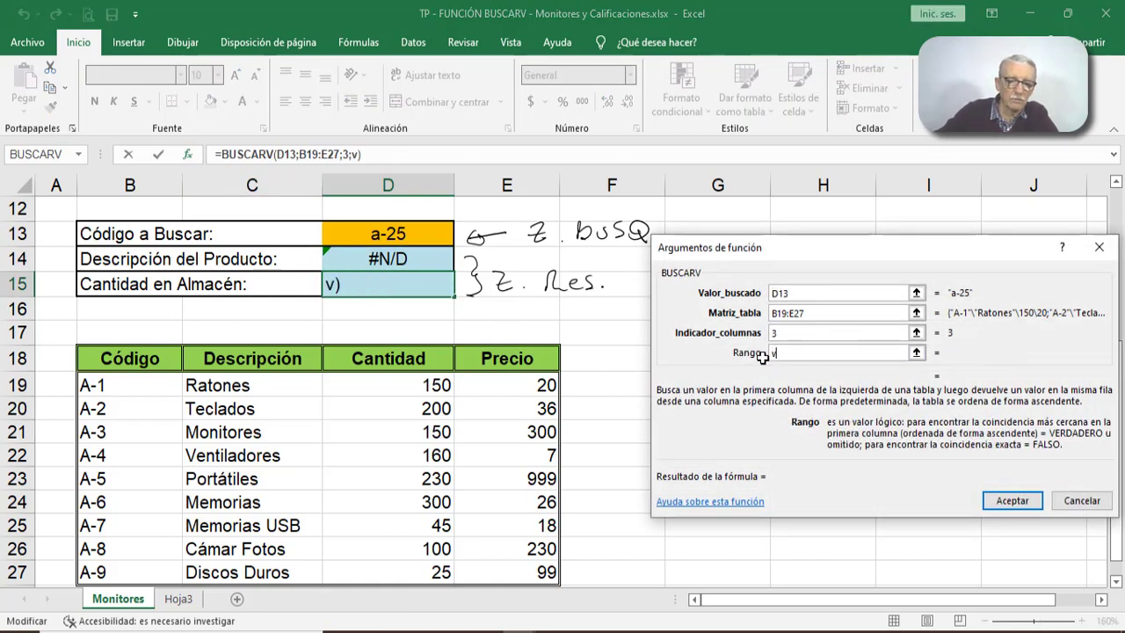
{"action": "type", "text": "erdader"}
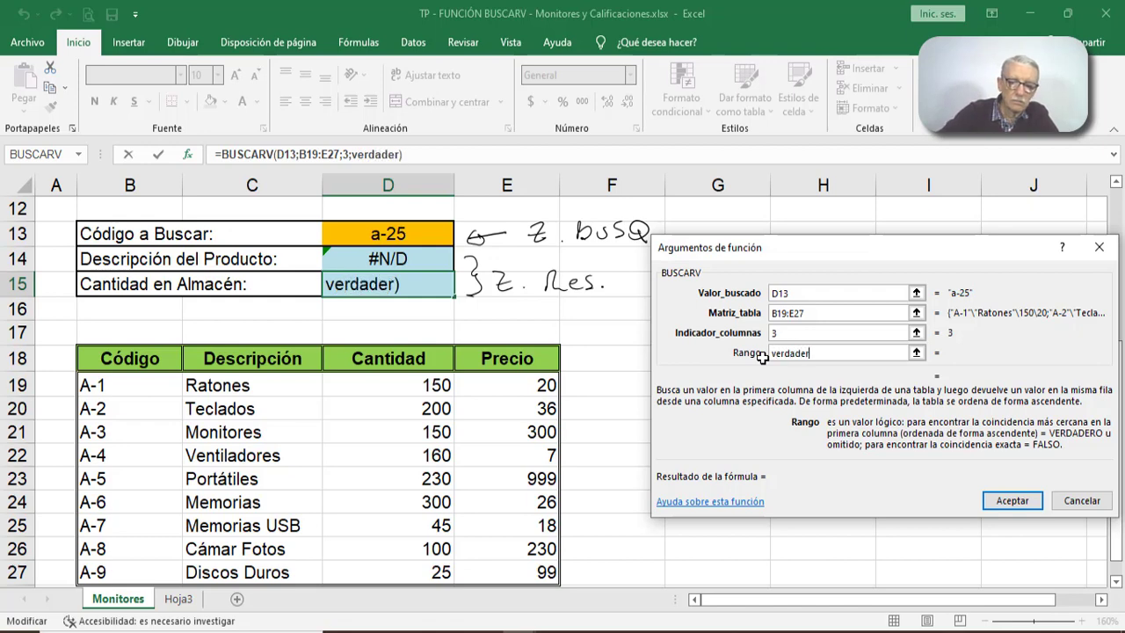
{"action": "type", "text": "o"}
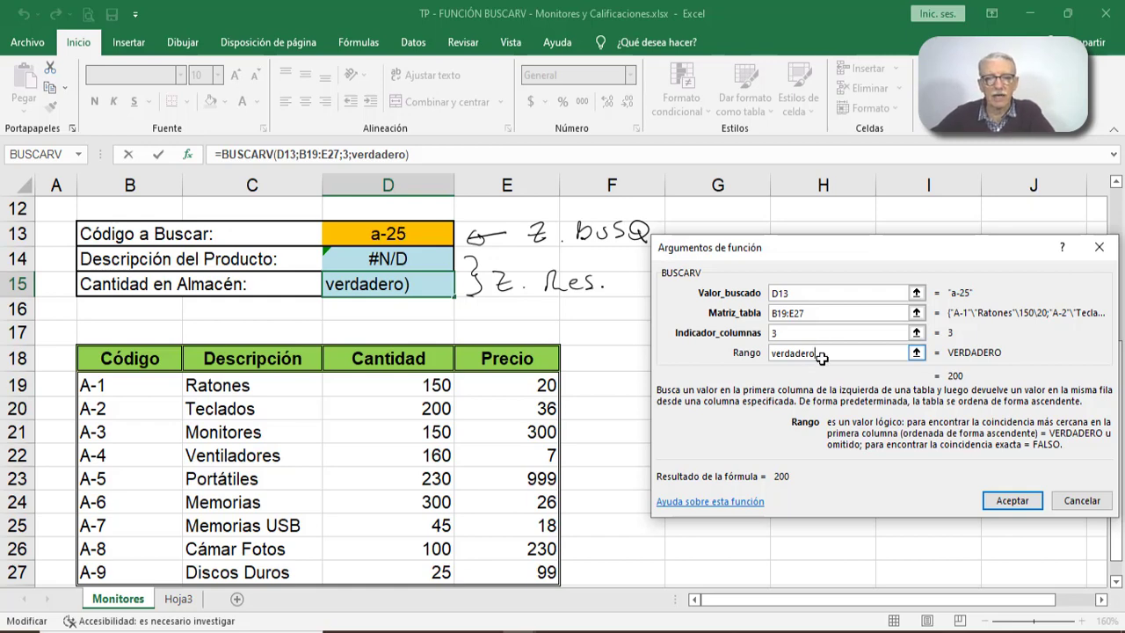
{"action": "left_click", "coordinate": [999, 503]}
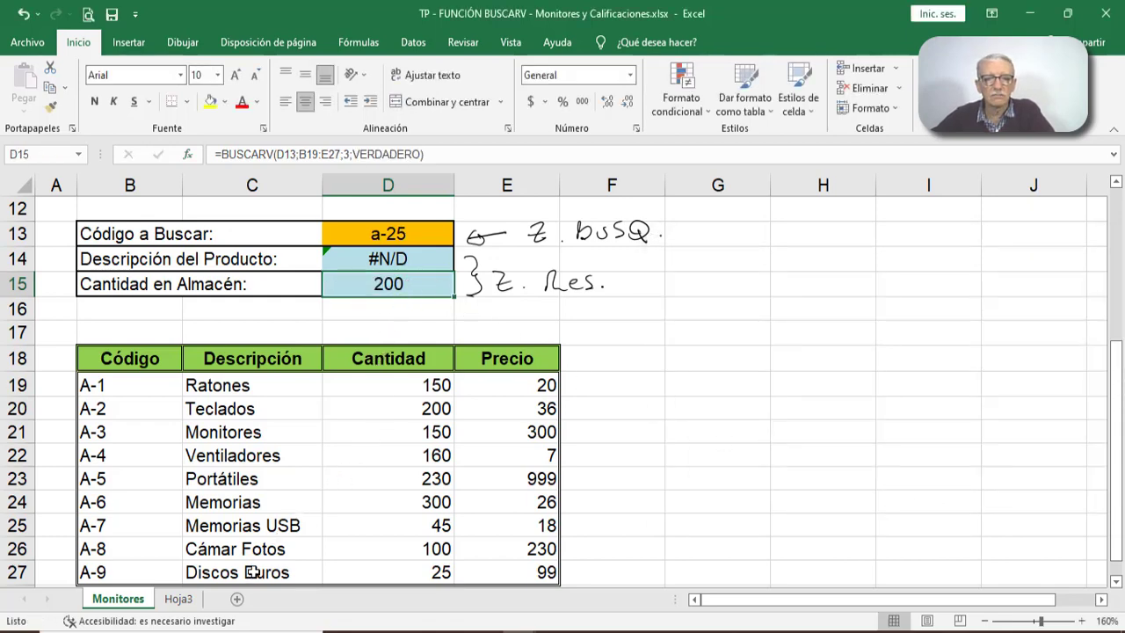
{"action": "left_click", "coordinate": [145, 409]}
{"action": "left_click_drag", "start_coordinate": [191, 409], "coordinate": [440, 410]}
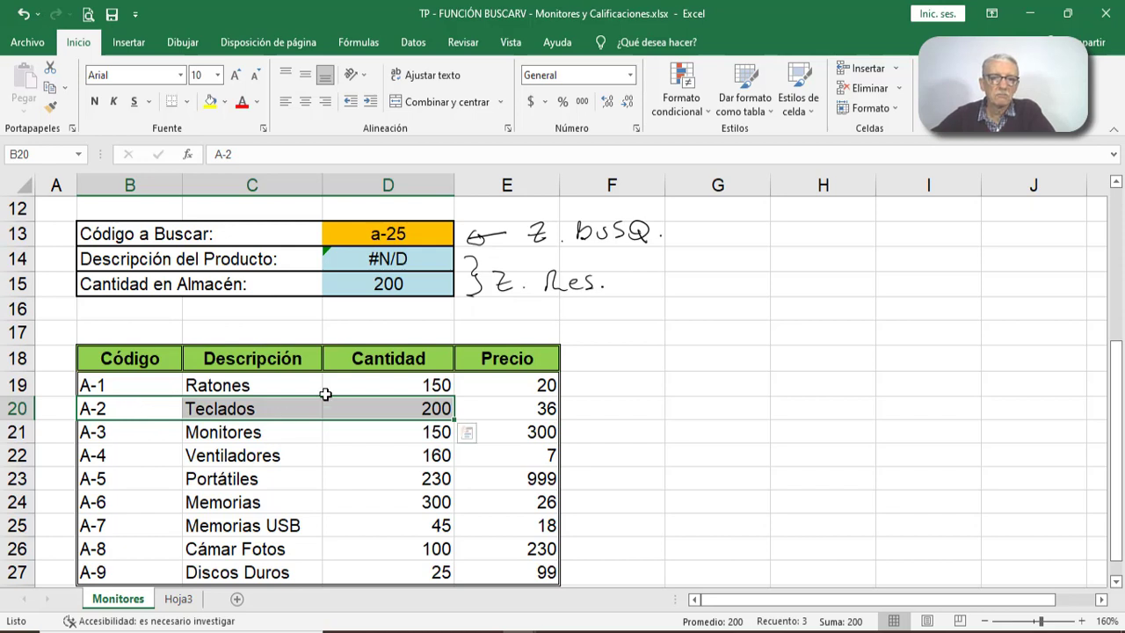
- Set the Rango argument of the BUSCARV in quantity cell D15 to falso for an exact match
{"action": "left_click", "coordinate": [423, 285]}
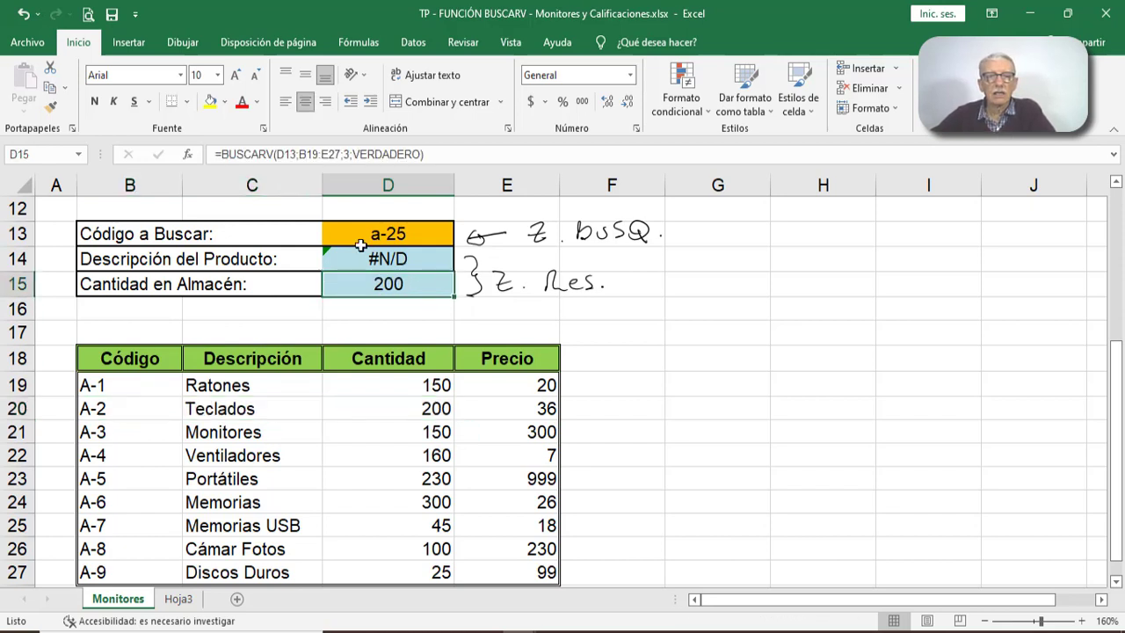
{"action": "left_click", "coordinate": [187, 154]}
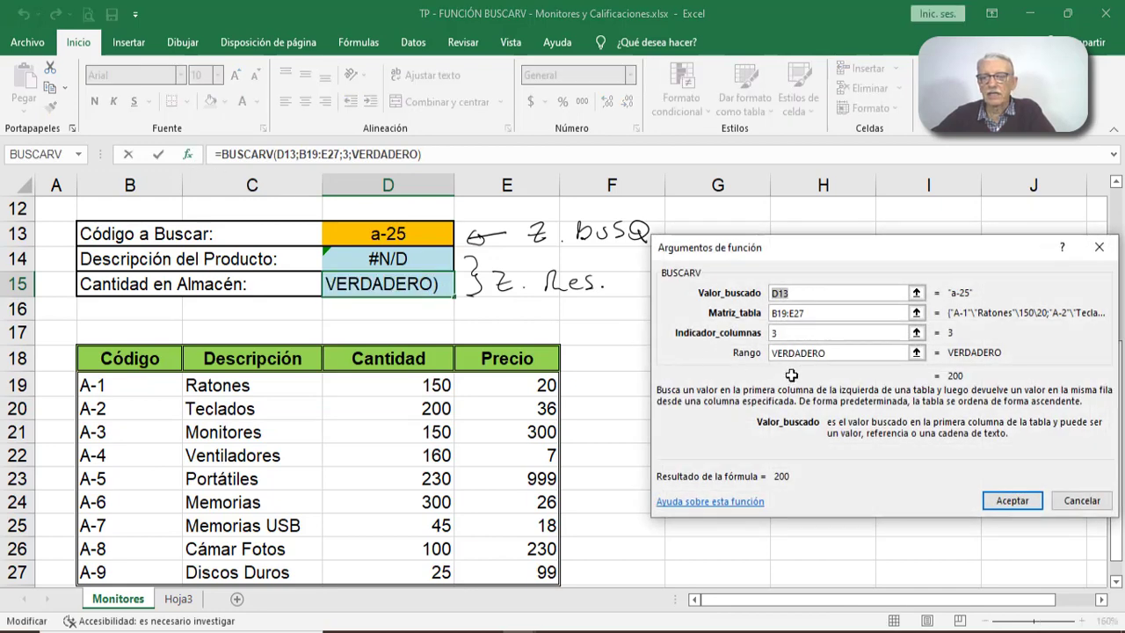
{"action": "left_click_drag", "start_coordinate": [827, 353], "coordinate": [770, 352]}
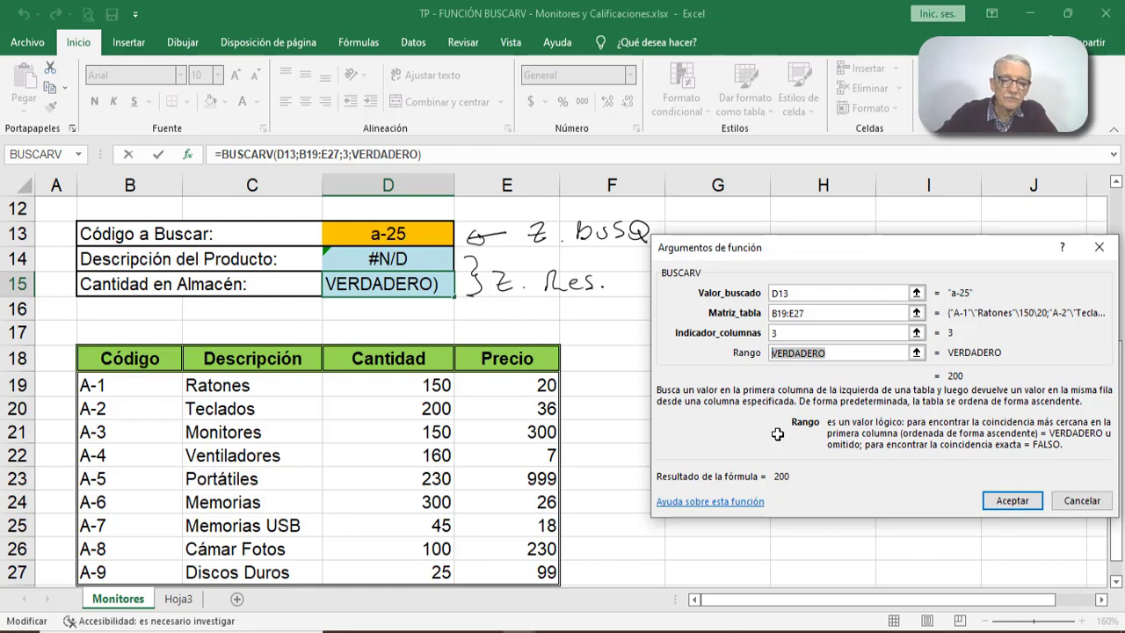
{"action": "type", "text": "fald"}
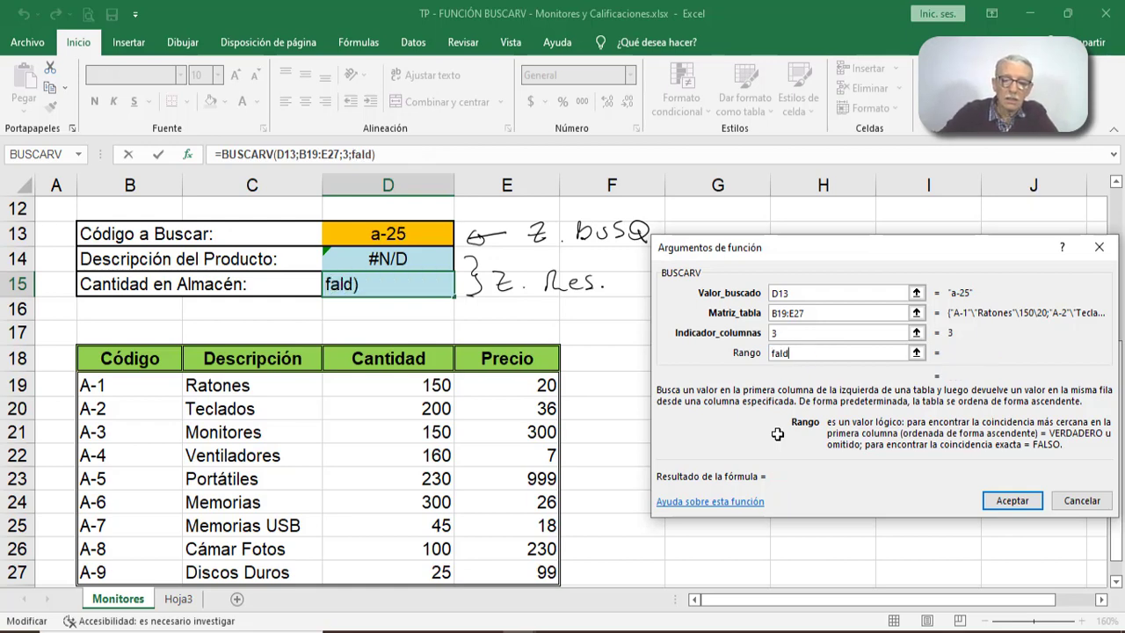
{"action": "type", "text": "o"}
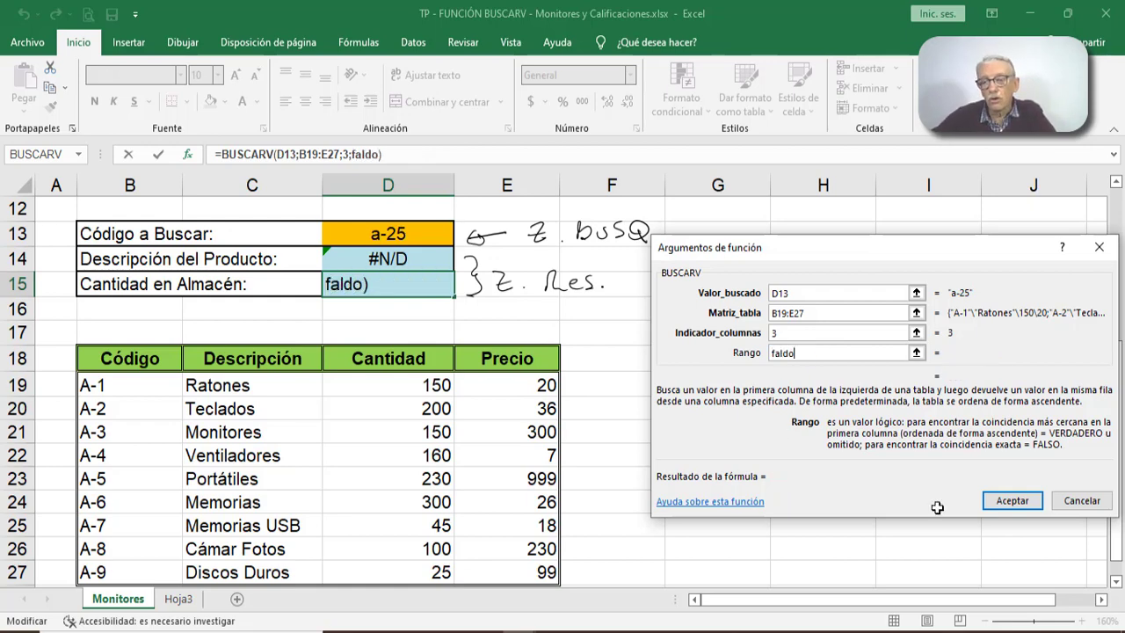
{"action": "left_click", "coordinate": [1015, 500]}
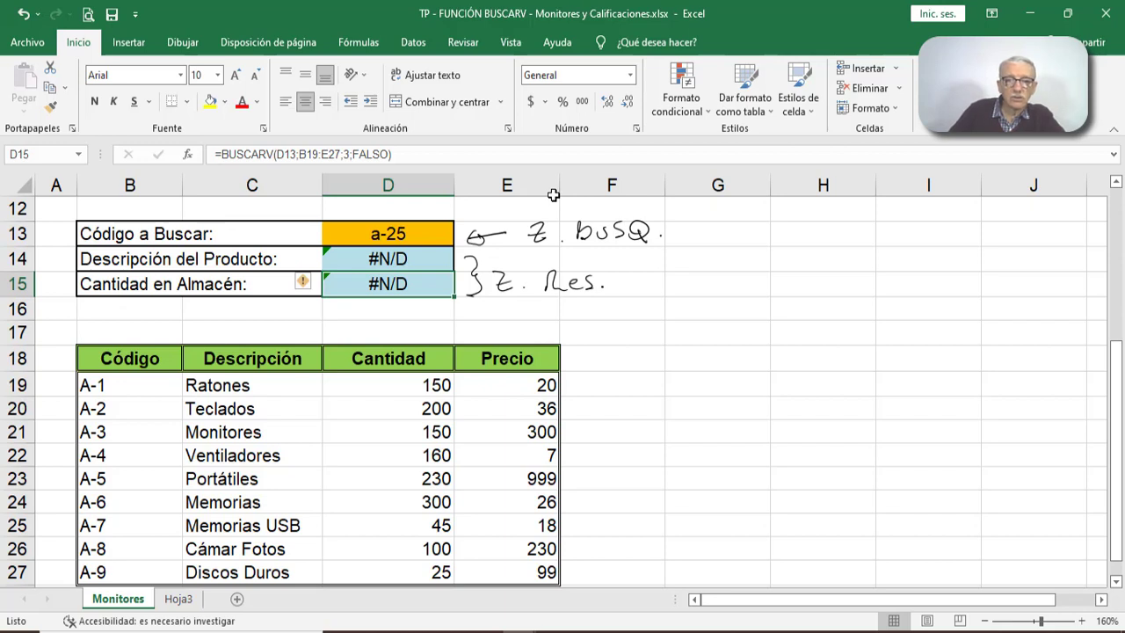
- Handwrite the ink note "#N/D → MENSAJE p. el USUARIO" on the sheet beside the lookup area, across columns G to I
{"action": "left_click_drag", "start_coordinate": [720, 242], "coordinate": [718, 258]}
{"action": "mouse_move", "coordinate": [731, 229]}
{"action": "left_mouse_down"}
{"action": "mouse_move", "coordinate": [727, 255]}
{"action": "mouse_move", "coordinate": [734, 237]}
{"action": "left_mouse_up"}
{"action": "mouse_move", "coordinate": [710, 256]}
{"action": "left_mouse_down"}
{"action": "mouse_move", "coordinate": [733, 247]}
{"action": "mouse_move", "coordinate": [746, 258]}
{"action": "mouse_move", "coordinate": [763, 237]}
{"action": "mouse_move", "coordinate": [781, 260]}
{"action": "mouse_move", "coordinate": [831, 263]}
{"action": "left_mouse_up"}
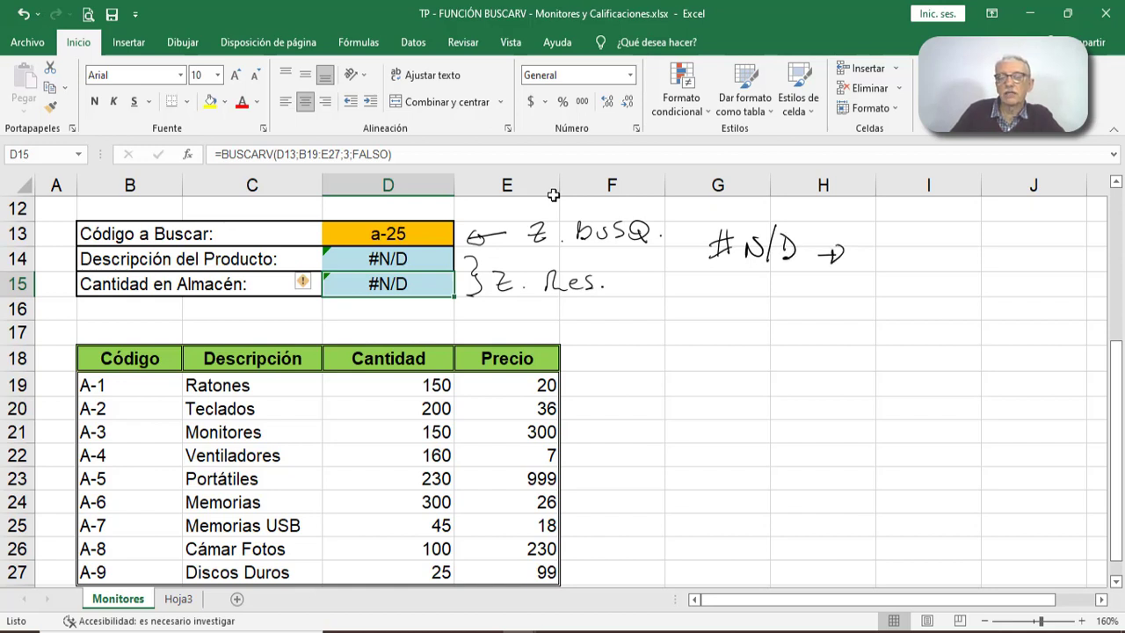
{"action": "mouse_move", "coordinate": [868, 240]}
{"action": "left_mouse_down"}
{"action": "mouse_move", "coordinate": [889, 264]}
{"action": "mouse_move", "coordinate": [919, 243]}
{"action": "mouse_move", "coordinate": [920, 265]}
{"action": "mouse_move", "coordinate": [944, 249]}
{"action": "mouse_move", "coordinate": [951, 268]}
{"action": "mouse_move", "coordinate": [994, 262]}
{"action": "left_mouse_up"}
{"action": "left_click", "coordinate": [984, 261]}
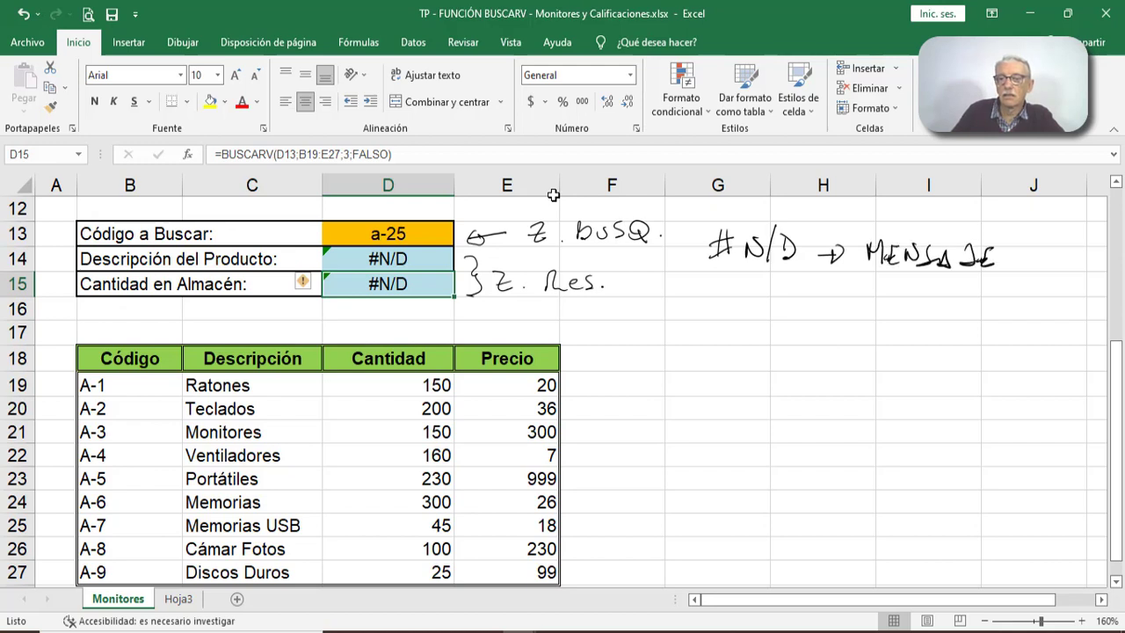
{"action": "mouse_move", "coordinate": [906, 291]}
{"action": "left_mouse_down"}
{"action": "mouse_move", "coordinate": [932, 299]}
{"action": "mouse_move", "coordinate": [909, 325]}
{"action": "left_mouse_up"}
{"action": "left_click_drag", "start_coordinate": [922, 314], "coordinate": [951, 325]}
{"action": "mouse_move", "coordinate": [960, 314]}
{"action": "left_mouse_down"}
{"action": "mouse_move", "coordinate": [957, 324]}
{"action": "mouse_move", "coordinate": [981, 322]}
{"action": "left_mouse_up"}
{"action": "mouse_move", "coordinate": [996, 310]}
{"action": "left_mouse_down"}
{"action": "mouse_move", "coordinate": [990, 320]}
{"action": "mouse_move", "coordinate": [997, 309]}
{"action": "left_mouse_up"}
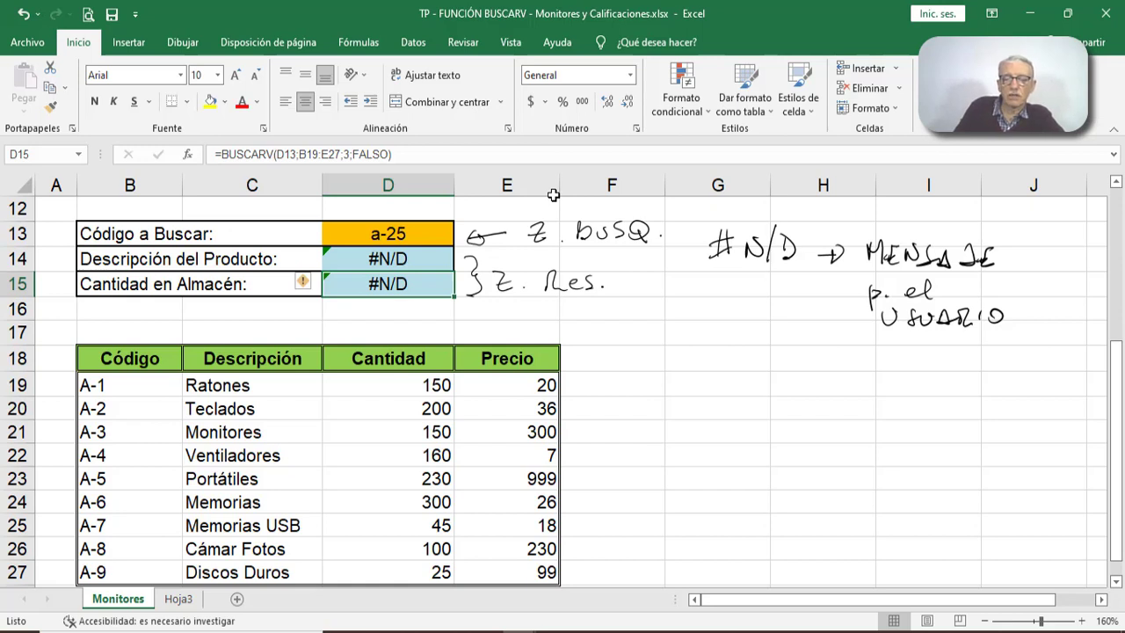
- Handwrite "FUNCION → SI.ERROR" beside row 19 of the product table and underline the function name
{"action": "mouse_move", "coordinate": [577, 391]}
{"action": "left_mouse_down"}
{"action": "mouse_move", "coordinate": [633, 376]}
{"action": "mouse_move", "coordinate": [656, 394]}
{"action": "mouse_move", "coordinate": [704, 375]}
{"action": "mouse_move", "coordinate": [740, 394]}
{"action": "left_mouse_up"}
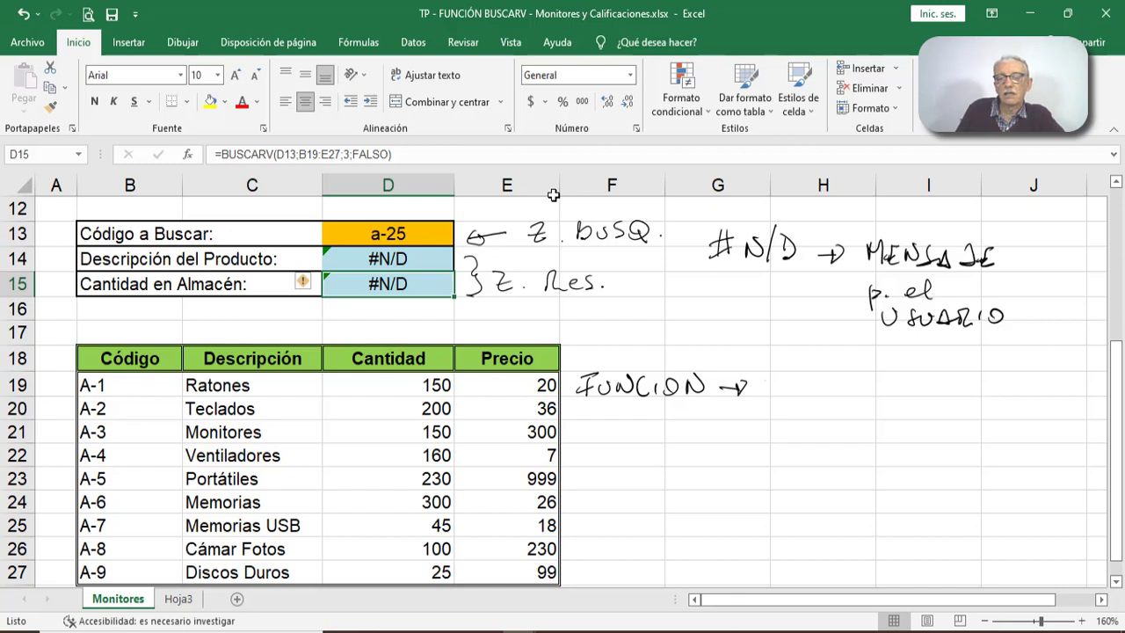
{"action": "left_click_drag", "start_coordinate": [764, 379], "coordinate": [767, 381]}
{"action": "mouse_move", "coordinate": [789, 387]}
{"action": "left_mouse_down"}
{"action": "mouse_move", "coordinate": [774, 392]}
{"action": "mouse_move", "coordinate": [823, 391]}
{"action": "mouse_move", "coordinate": [836, 376]}
{"action": "left_mouse_up"}
{"action": "left_click", "coordinate": [809, 394]}
{"action": "left_click_drag", "start_coordinate": [823, 384], "coordinate": [841, 392]}
{"action": "mouse_move", "coordinate": [841, 373]}
{"action": "left_mouse_down"}
{"action": "mouse_move", "coordinate": [852, 394]}
{"action": "mouse_move", "coordinate": [880, 388]}
{"action": "left_mouse_up"}
{"action": "mouse_move", "coordinate": [892, 377]}
{"action": "left_mouse_down"}
{"action": "mouse_move", "coordinate": [891, 396]}
{"action": "mouse_move", "coordinate": [907, 396]}
{"action": "left_mouse_up"}
{"action": "left_click_drag", "start_coordinate": [790, 418], "coordinate": [866, 416]}
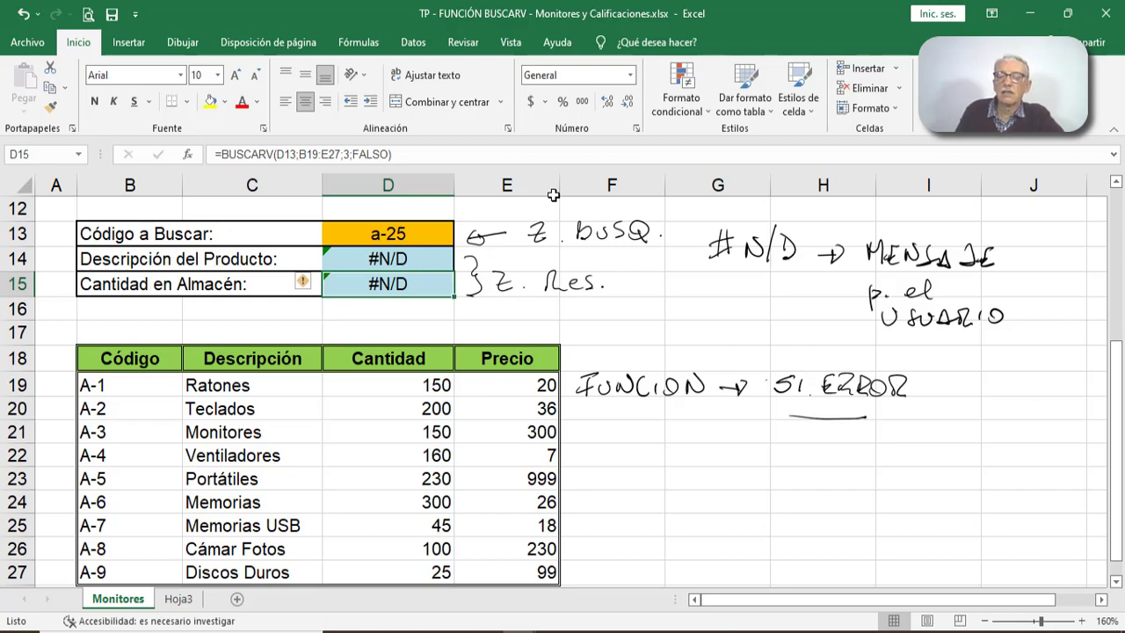
- Add the handwritten explanation "Verifica si un resultado es un error" below the SI.ERROR note
{"action": "mouse_move", "coordinate": [789, 439]}
{"action": "left_mouse_down"}
{"action": "mouse_move", "coordinate": [803, 428]}
{"action": "mouse_move", "coordinate": [851, 455]}
{"action": "mouse_move", "coordinate": [870, 451]}
{"action": "left_mouse_up"}
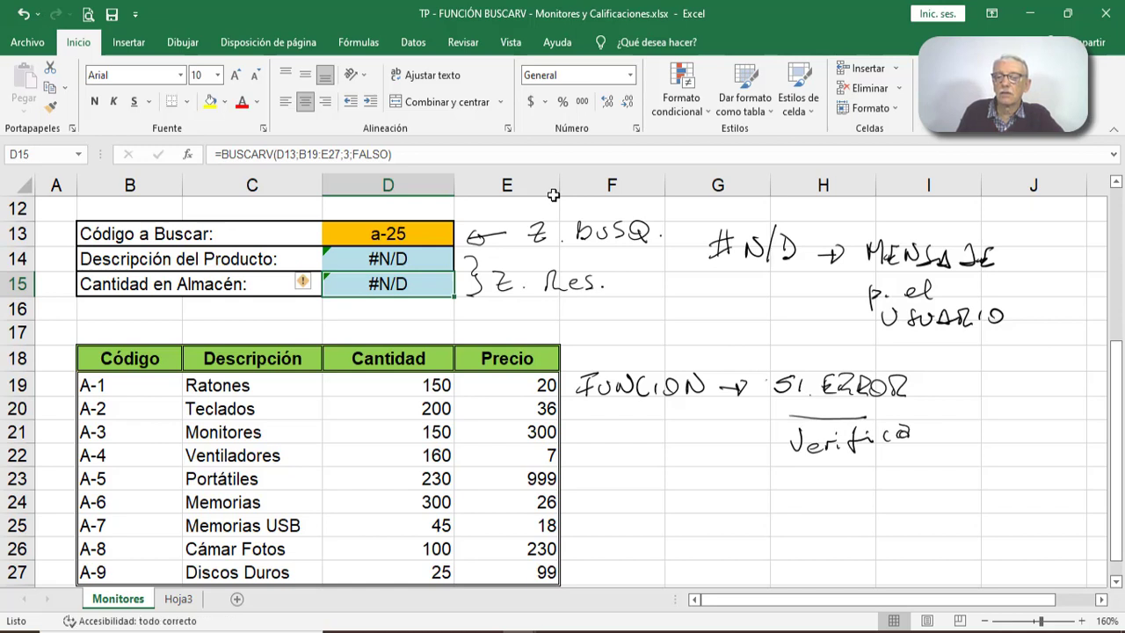
{"action": "left_click_drag", "start_coordinate": [927, 429], "coordinate": [950, 439]}
{"action": "left_click_drag", "start_coordinate": [826, 466], "coordinate": [846, 478]}
{"action": "mouse_move", "coordinate": [846, 470]}
{"action": "left_mouse_down"}
{"action": "mouse_move", "coordinate": [923, 453]}
{"action": "mouse_move", "coordinate": [923, 473]}
{"action": "mouse_move", "coordinate": [937, 464]}
{"action": "left_mouse_up"}
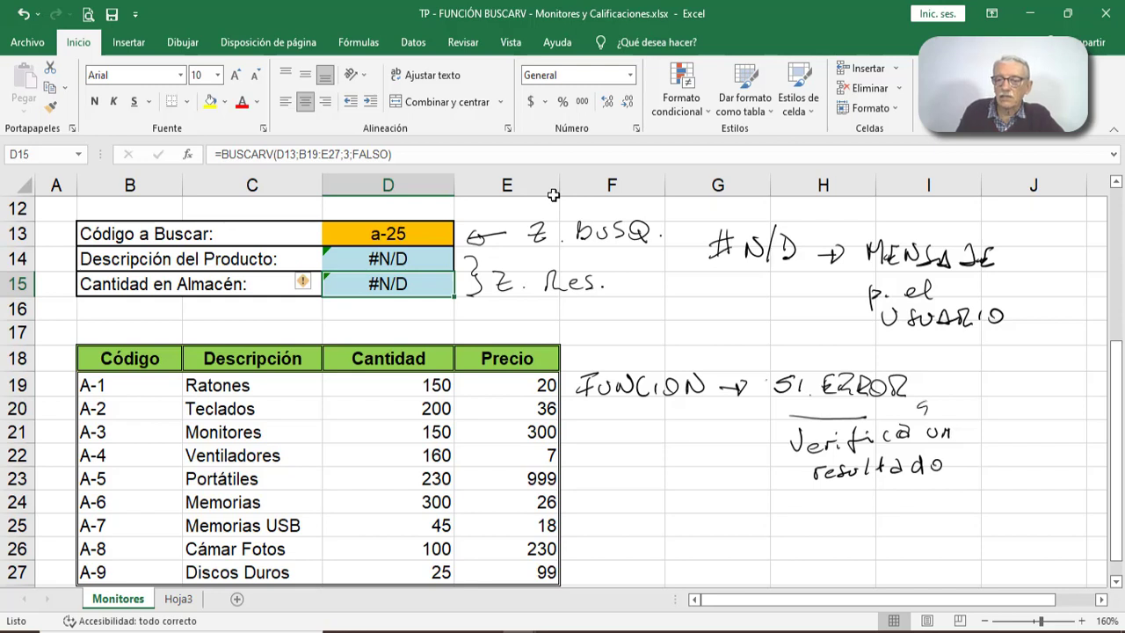
{"action": "left_click_drag", "start_coordinate": [923, 410], "coordinate": [920, 417]}
{"action": "left_click_drag", "start_coordinate": [934, 406], "coordinate": [936, 415]}
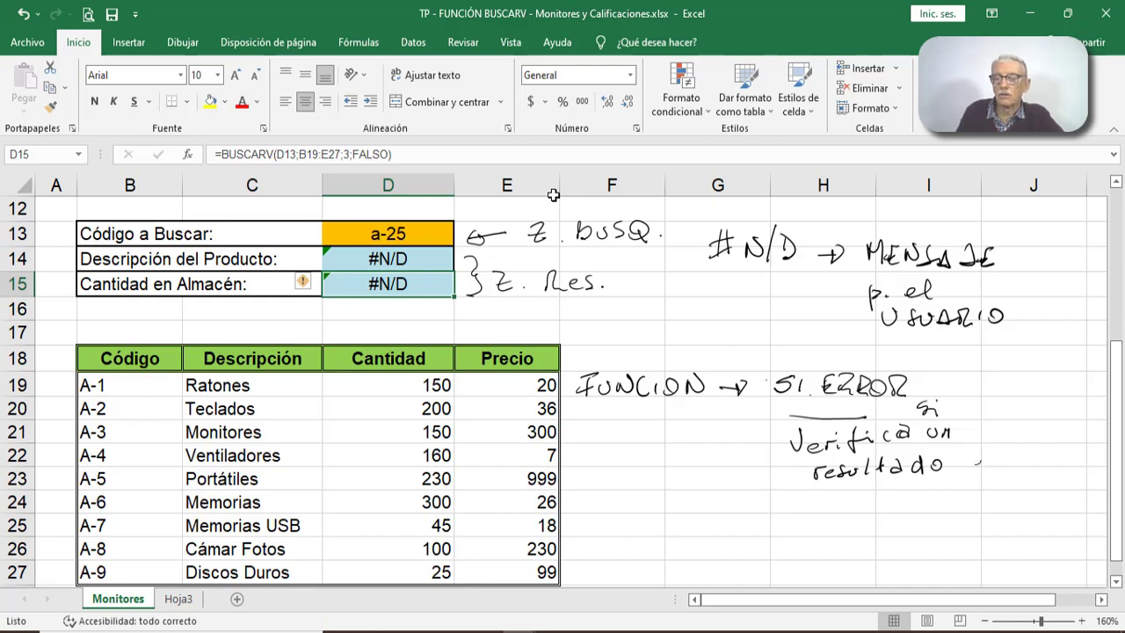
{"action": "left_click_drag", "start_coordinate": [981, 466], "coordinate": [1102, 452]}
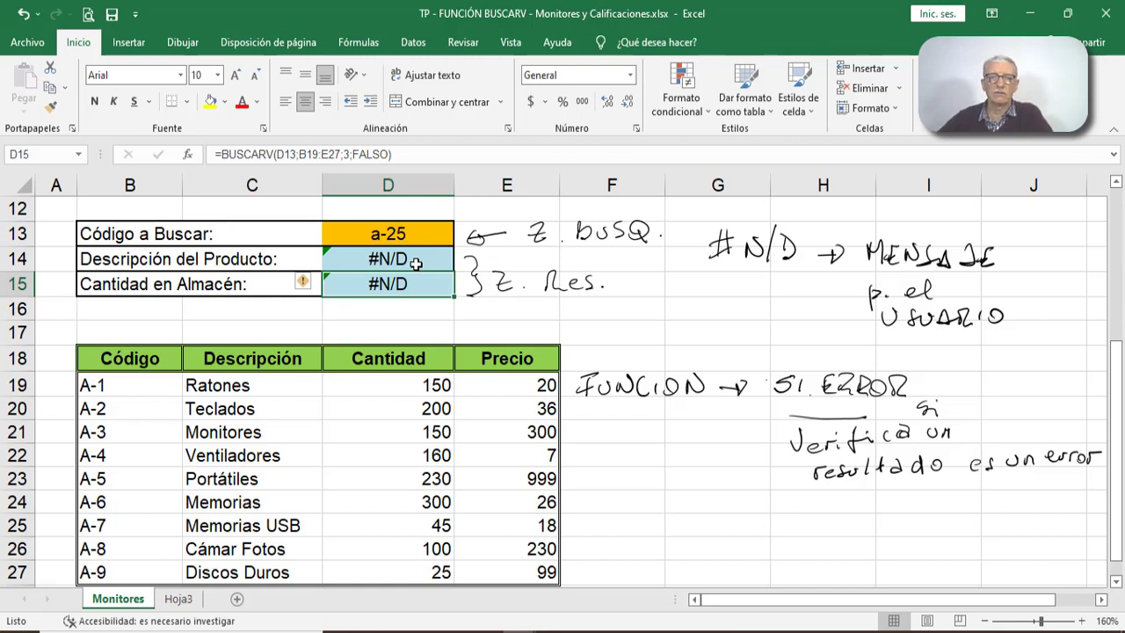
- Start a function in empty cell G15 and search the available functions for si.error
{"action": "left_click", "coordinate": [718, 284]}
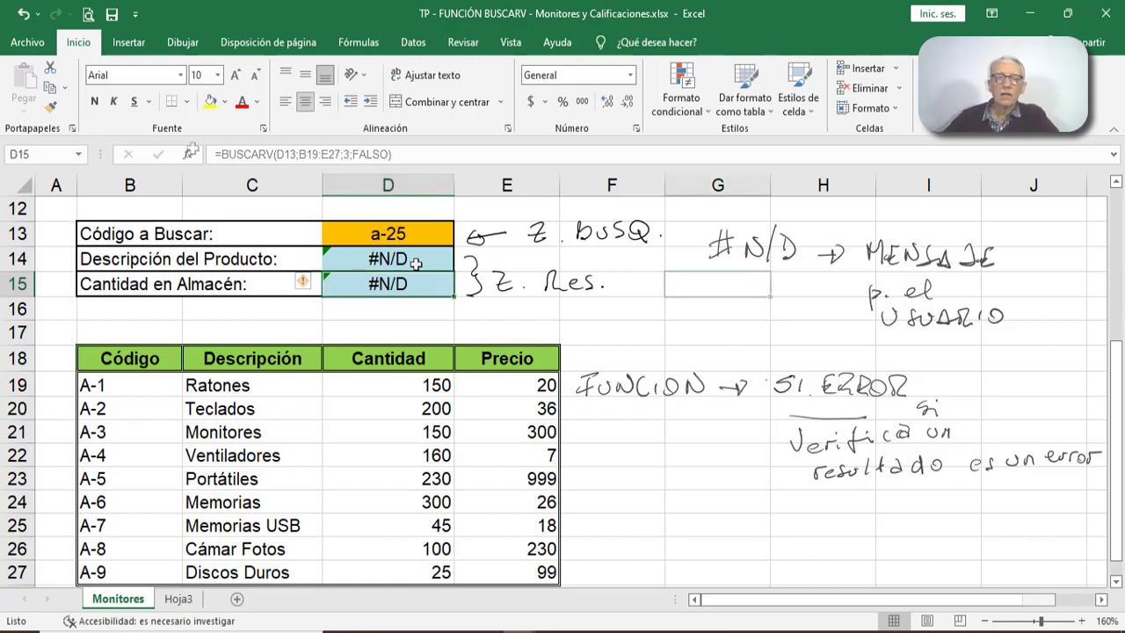
{"action": "left_click", "coordinate": [187, 154]}
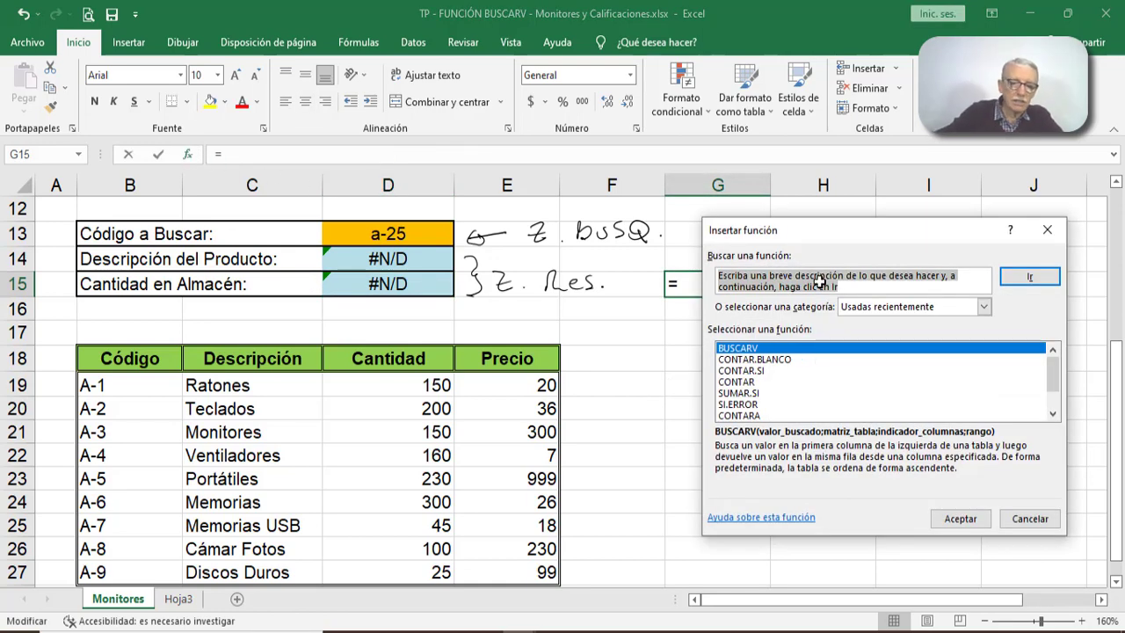
{"action": "type", "text": "si."}
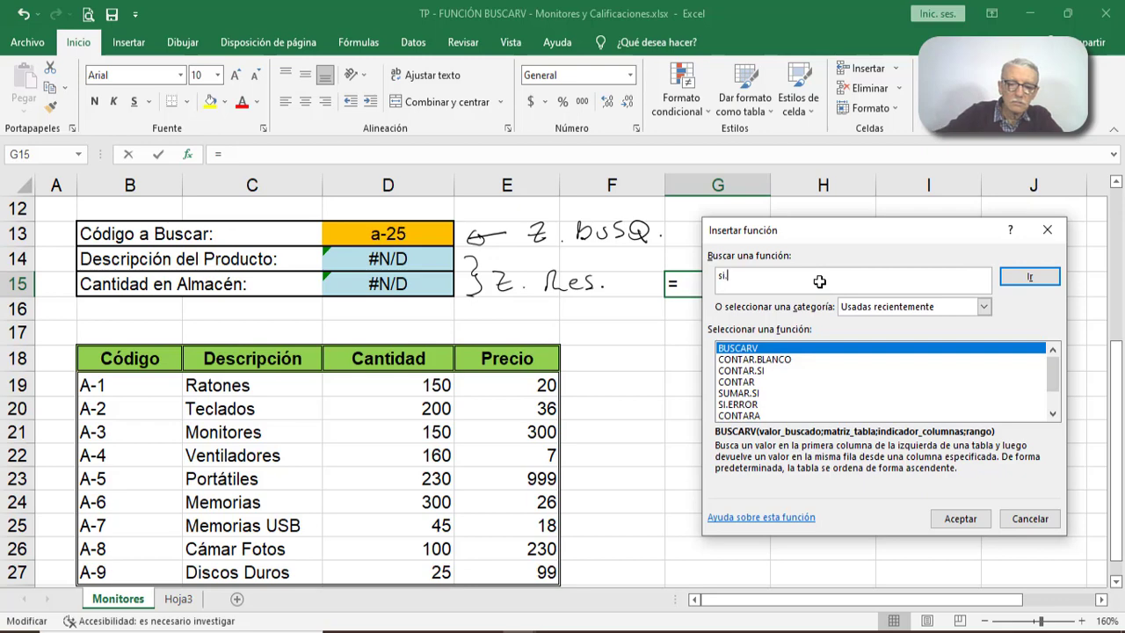
{"action": "type", "text": "error"}
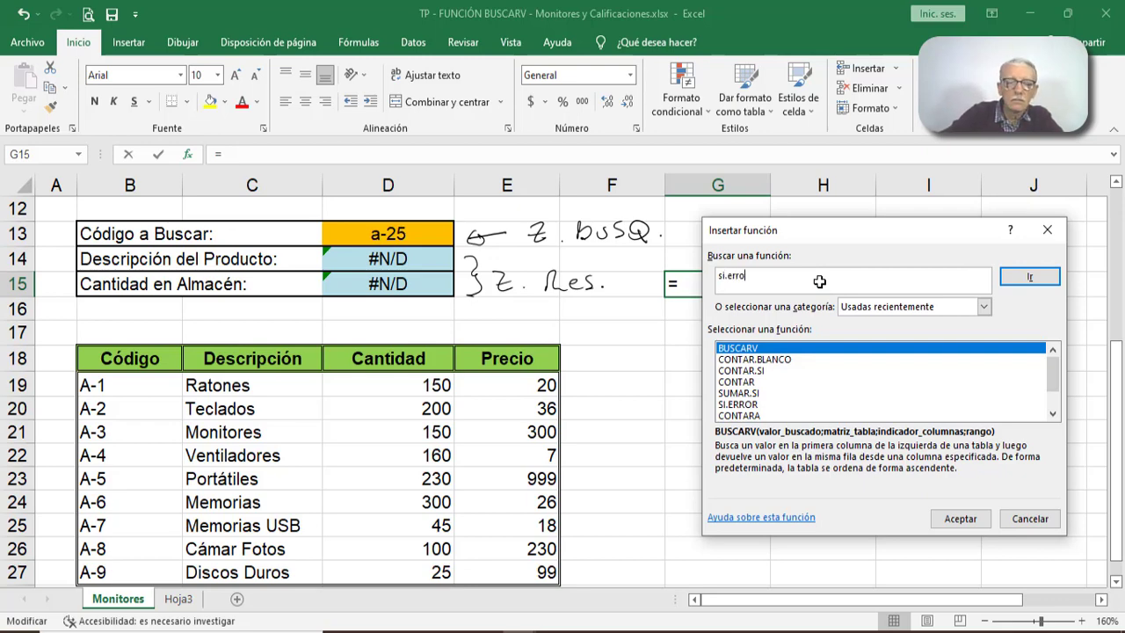
{"action": "left_click", "coordinate": [1019, 276]}
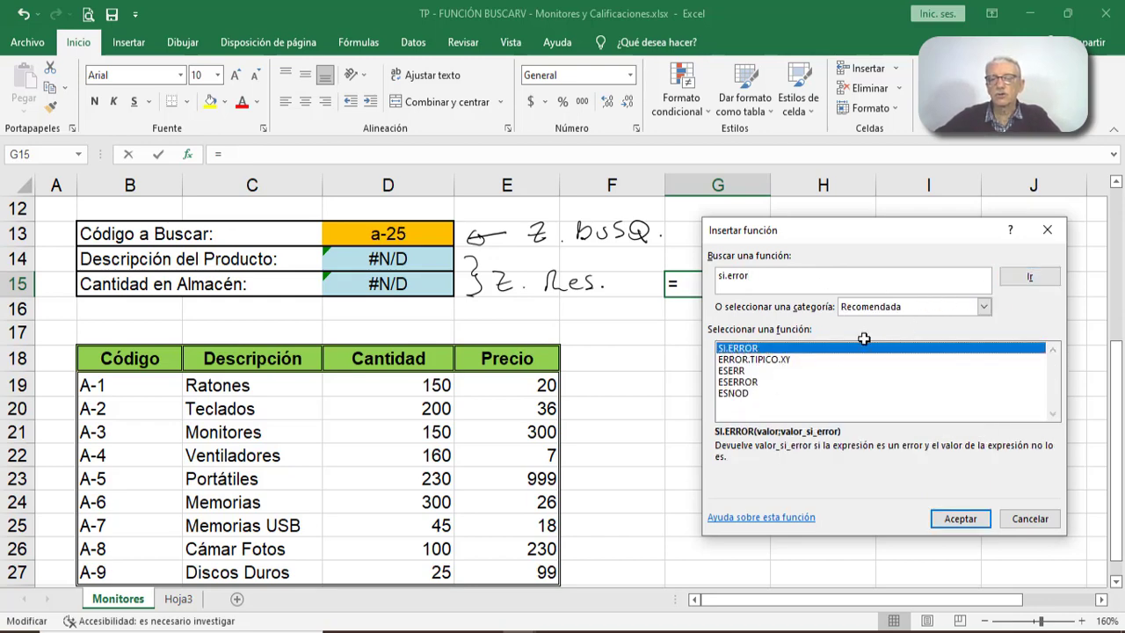
- Insert the SI.ERROR function from the Lógica category into cell G15
{"action": "left_click", "coordinate": [984, 307]}
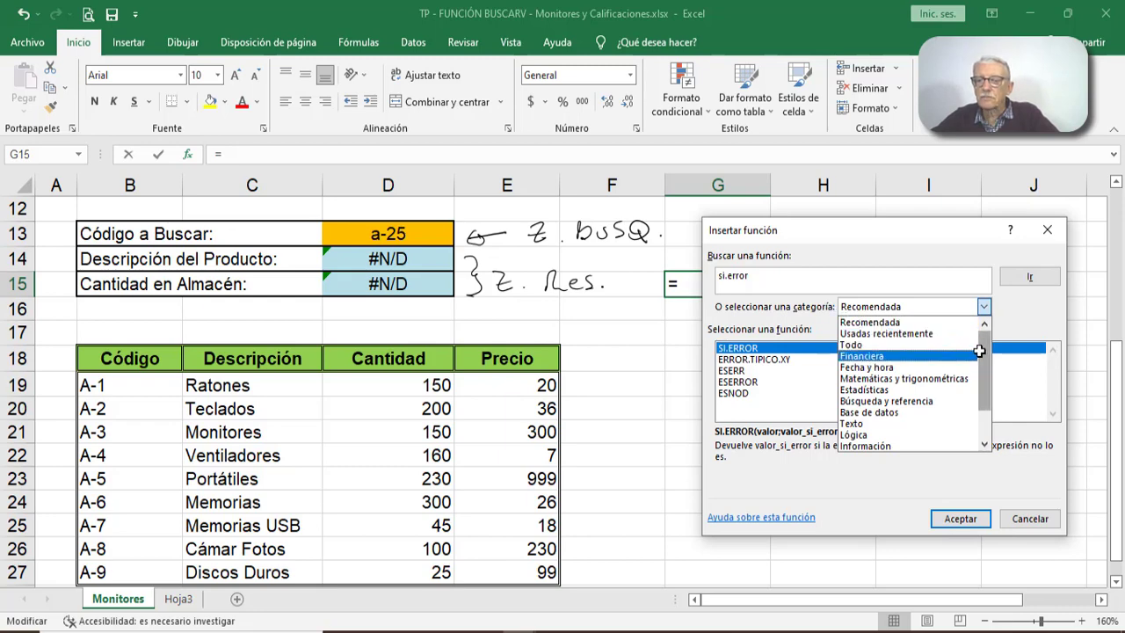
{"action": "left_click_drag", "start_coordinate": [976, 350], "coordinate": [976, 376]}
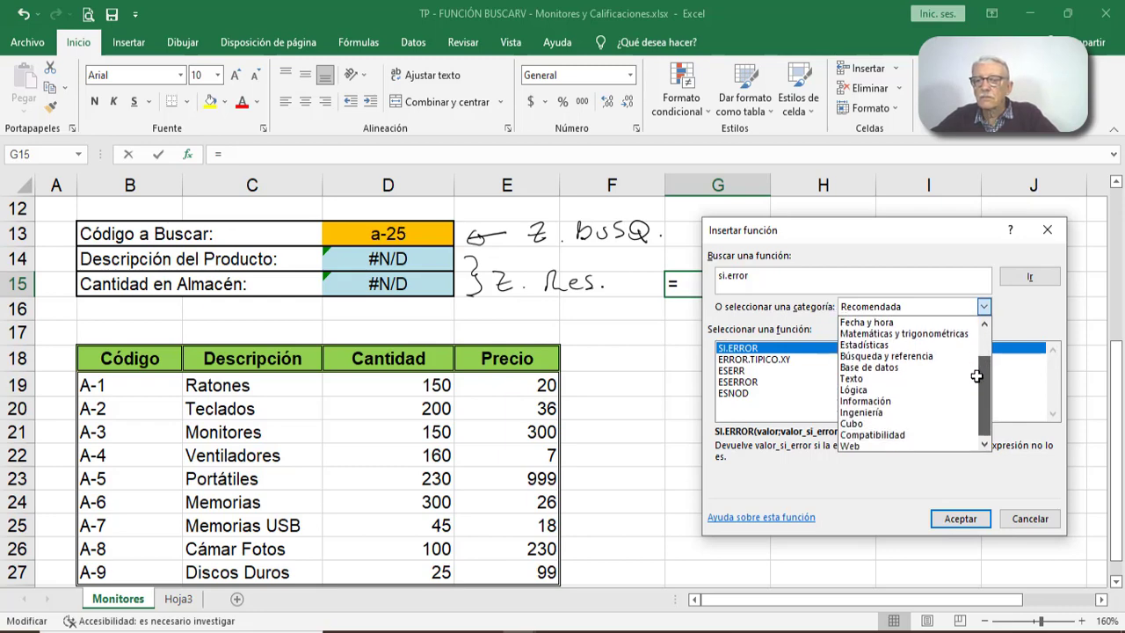
{"action": "left_click", "coordinate": [892, 390]}
{"action": "scroll", "coordinate": [832, 383], "scroll_direction": "down", "scroll_amount": 1}
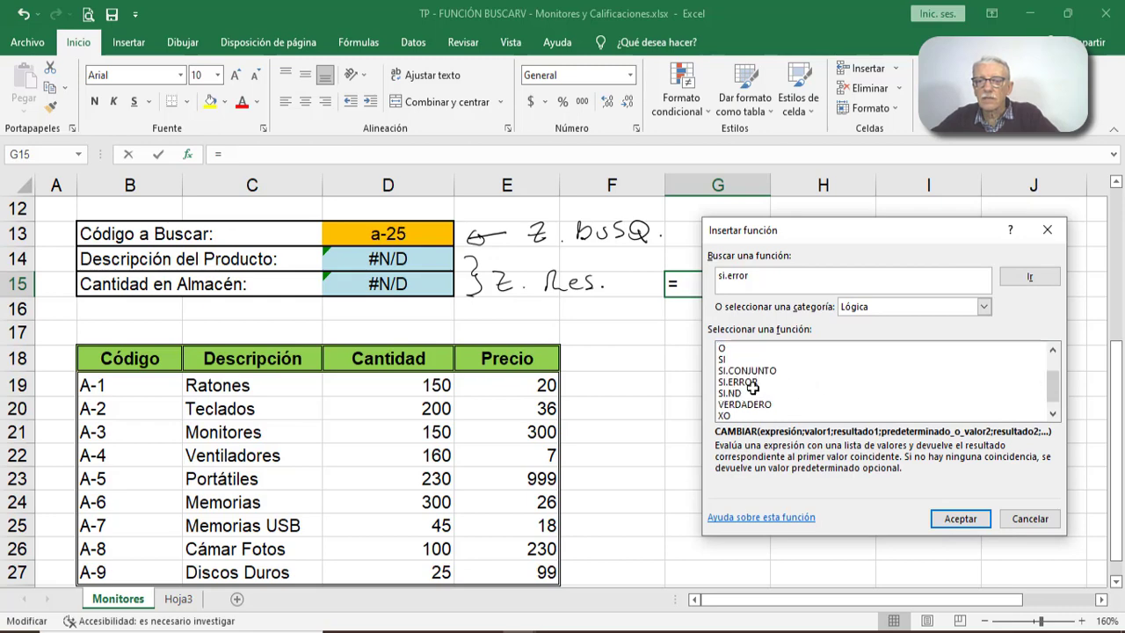
{"action": "left_click", "coordinate": [722, 381]}
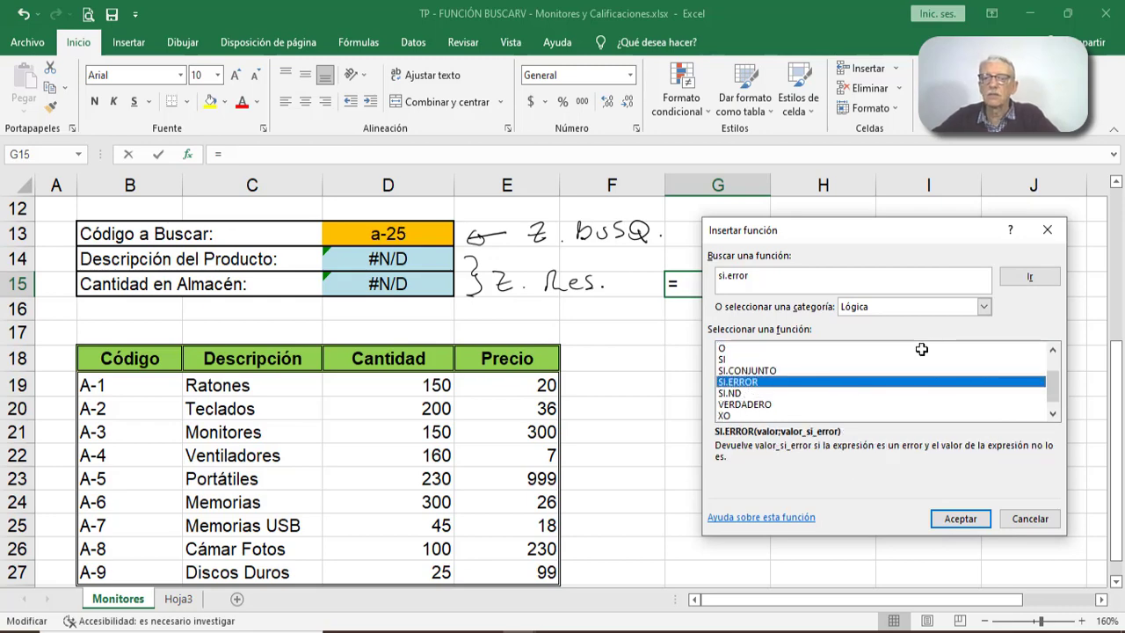
{"action": "left_click", "coordinate": [958, 518]}
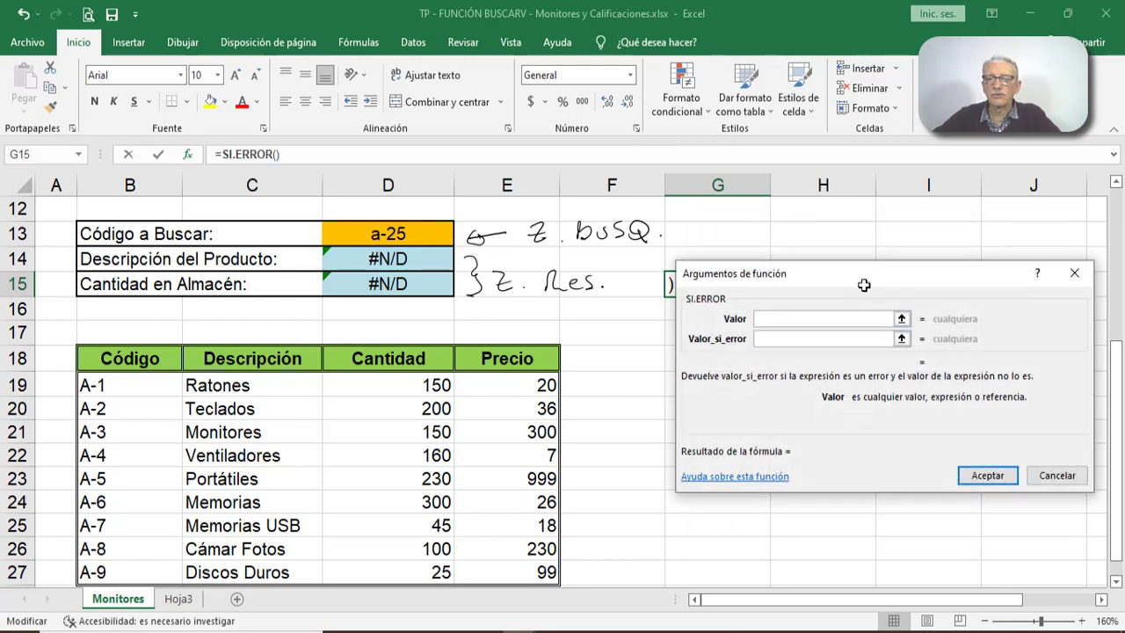
- Set the Valor argument of G15's SI.ERROR to the product description cell D14
{"action": "left_click_drag", "start_coordinate": [860, 270], "coordinate": [830, 343]}
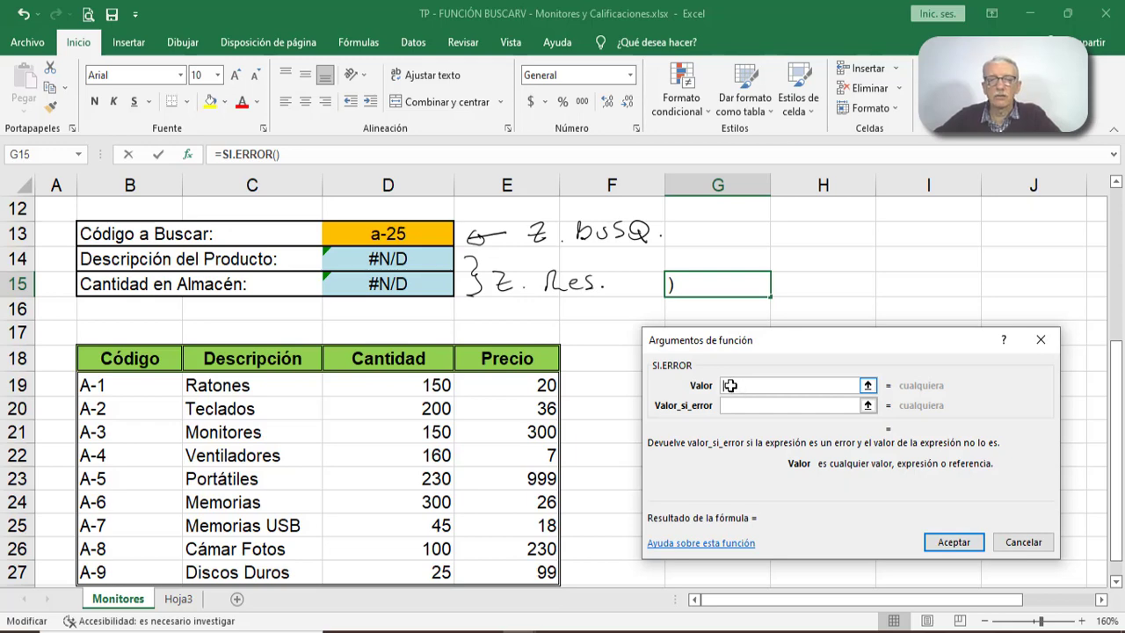
{"action": "left_click", "coordinate": [393, 260]}
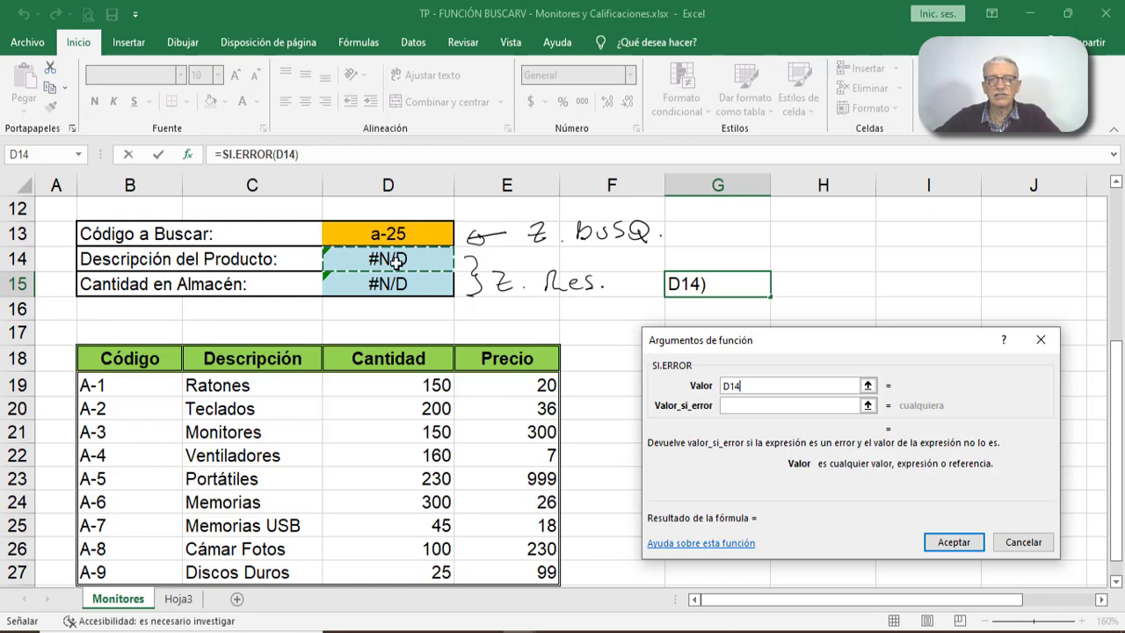
{"action": "left_click", "coordinate": [936, 542]}
{"action": "left_click", "coordinate": [572, 370]}
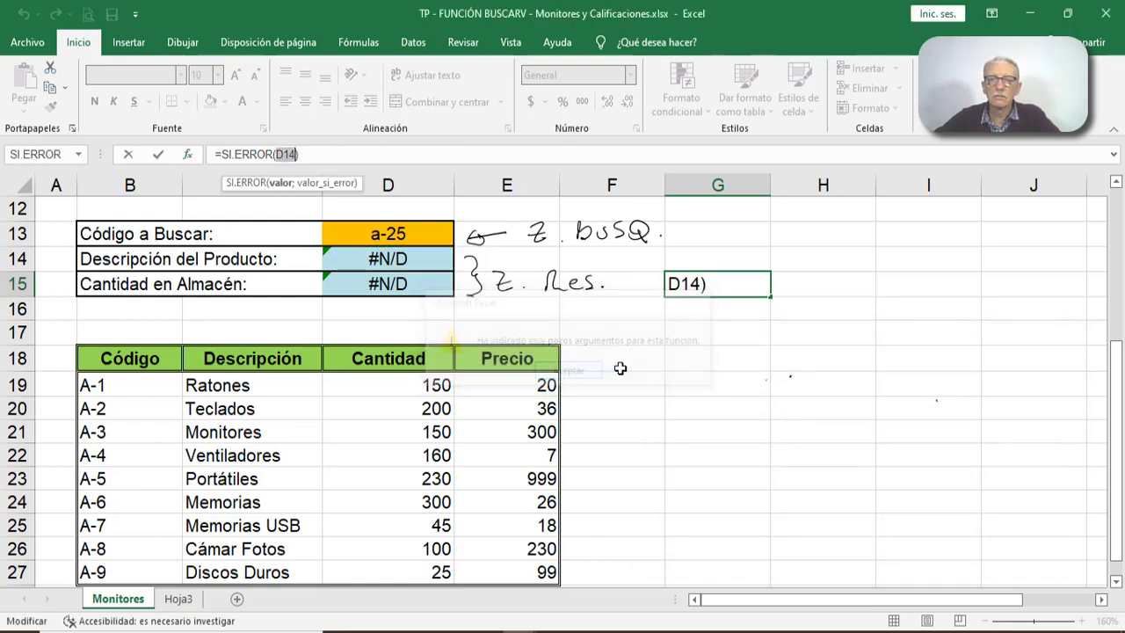
{"action": "left_click", "coordinate": [193, 155]}
- Set the Valor_si_error argument of G15's SI.ERROR to the text "Código incorrecto"
{"action": "left_click", "coordinate": [748, 409]}
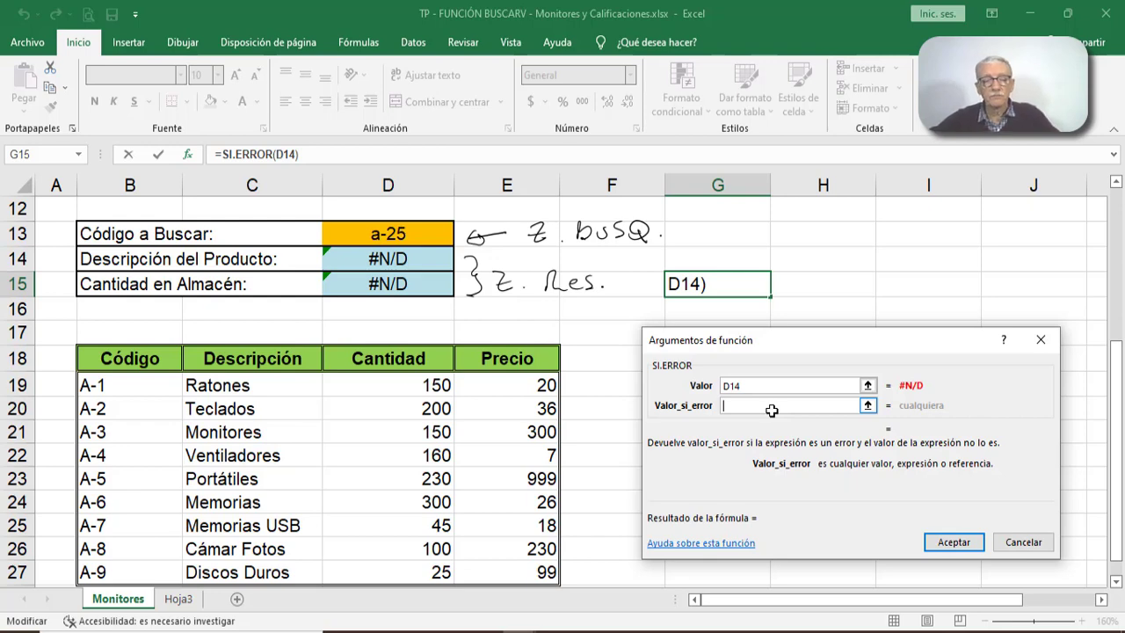
{"action": "type", "text": "\""}
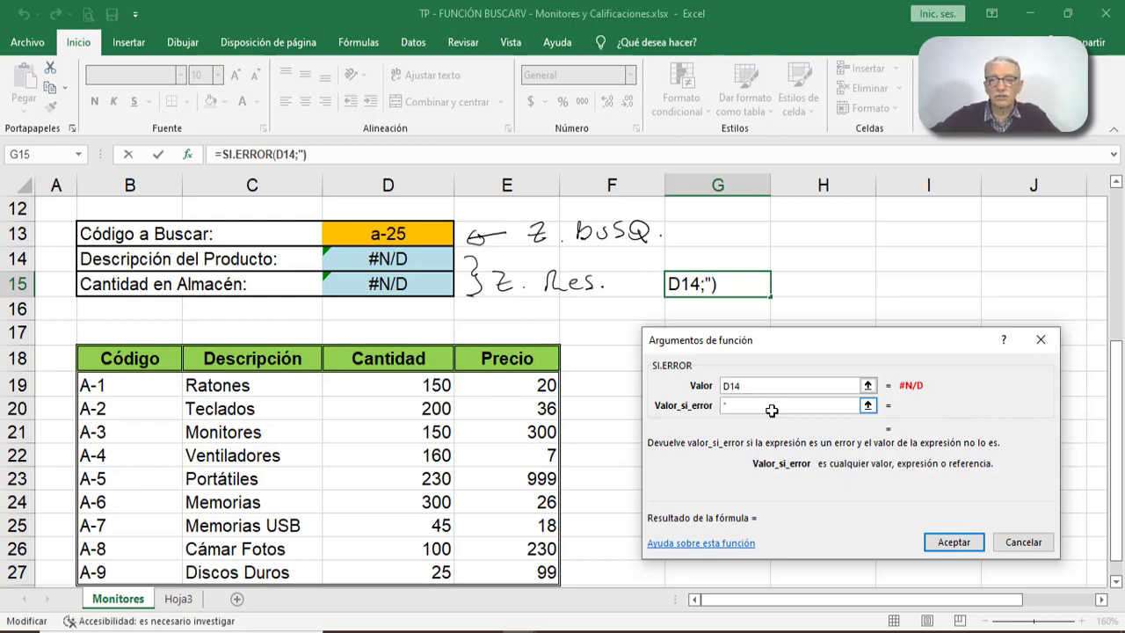
{"action": "type", "text": "C"}
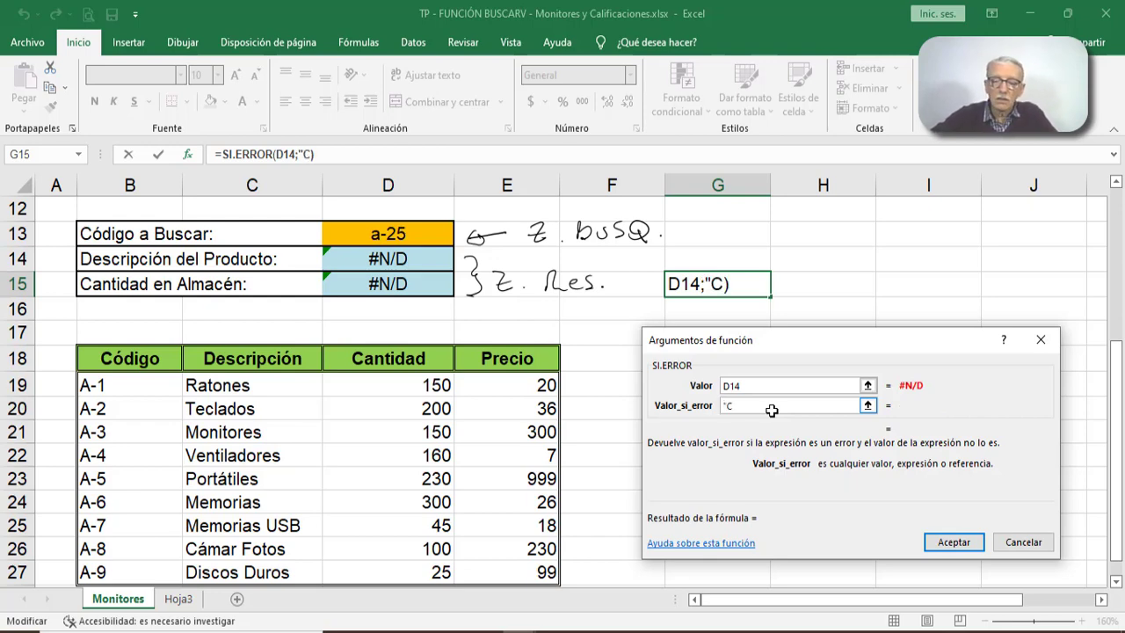
{"action": "type", "text": "ódigo "}
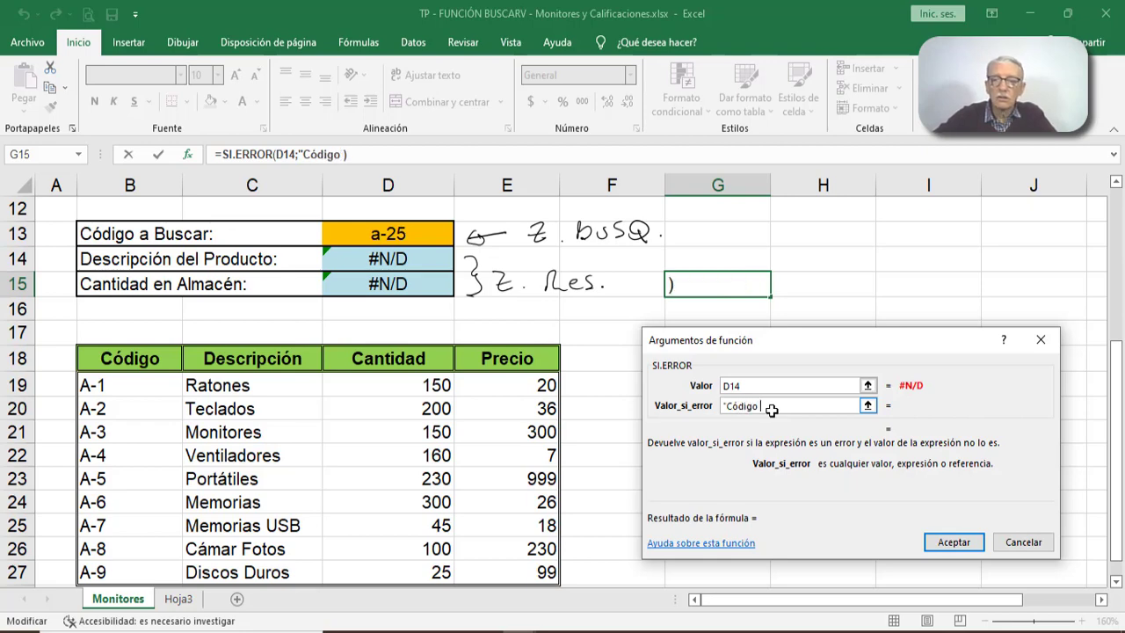
{"action": "type", "text": "incorr"}
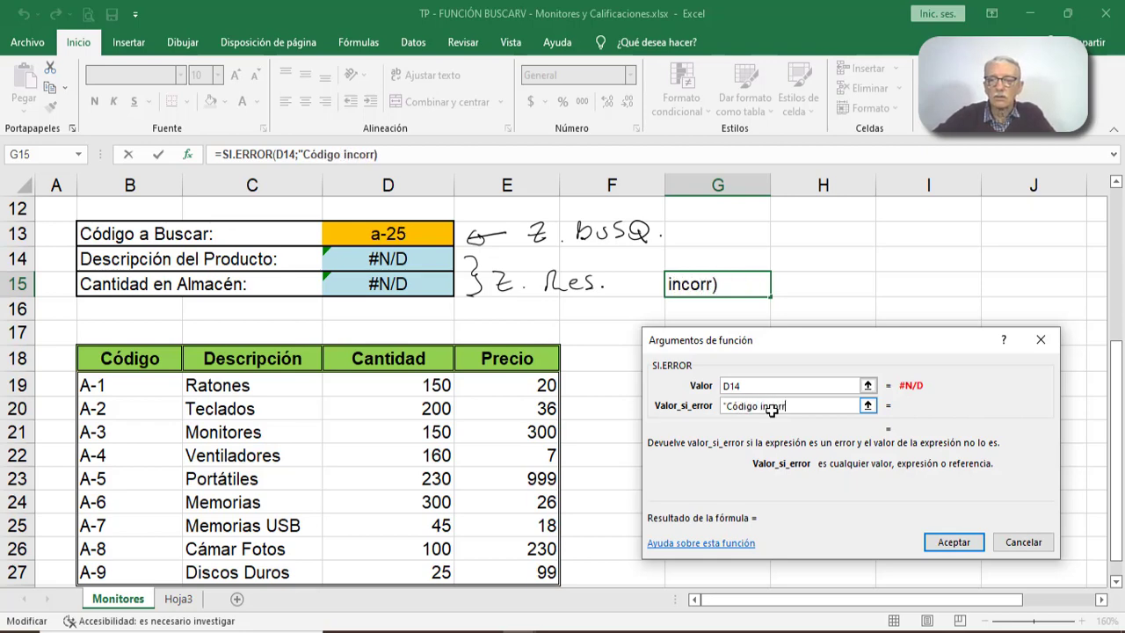
{"action": "type", "text": "ecto"}
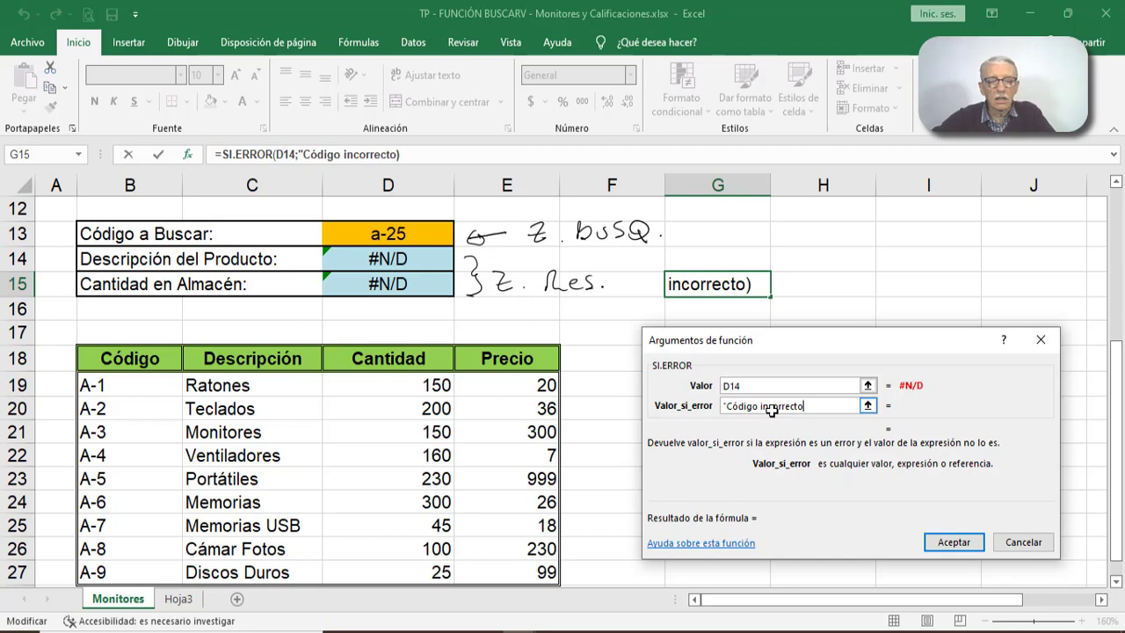
{"action": "type", "text": "\""}
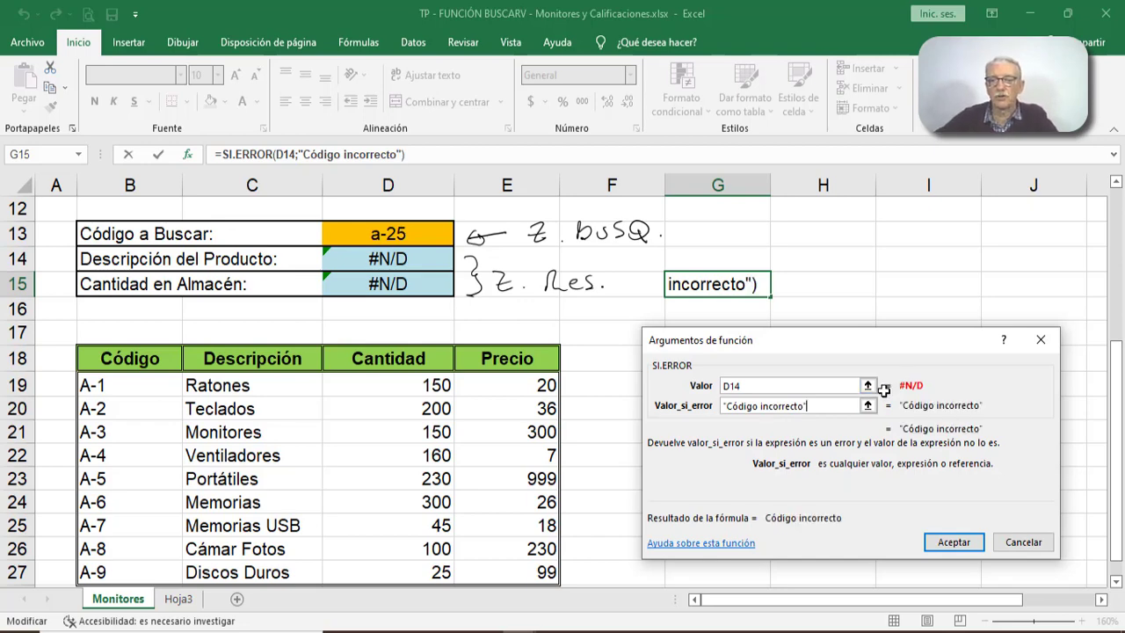
- Confirm the SI.ERROR formula in G15 and test it by setting the code to search in D13 to a-9
{"action": "left_click", "coordinate": [956, 543]}
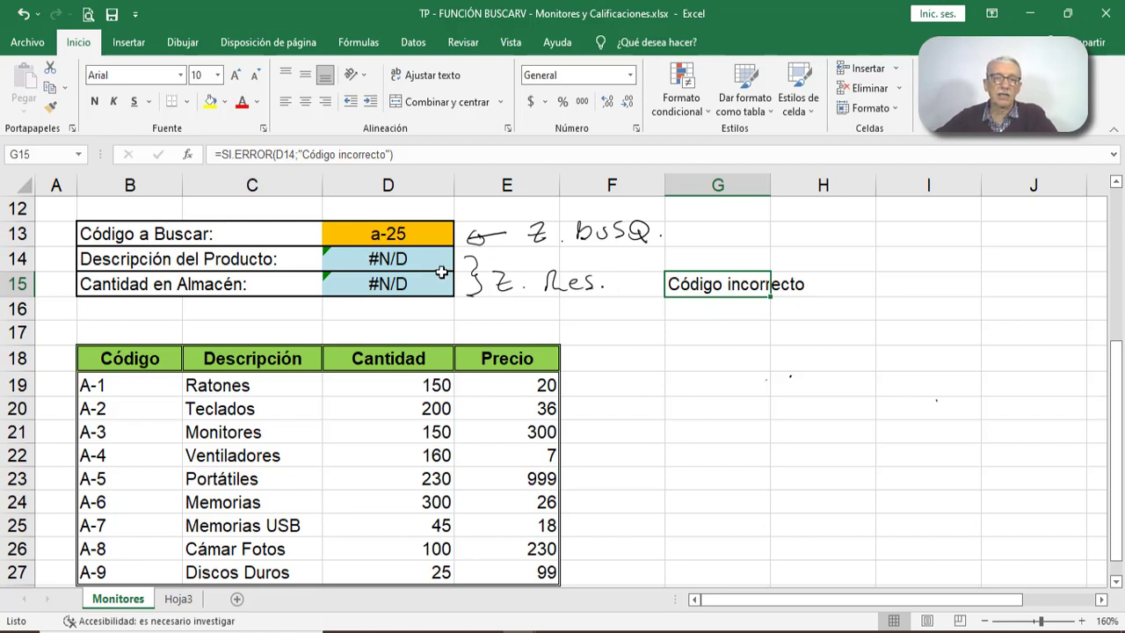
{"action": "left_click", "coordinate": [410, 285]}
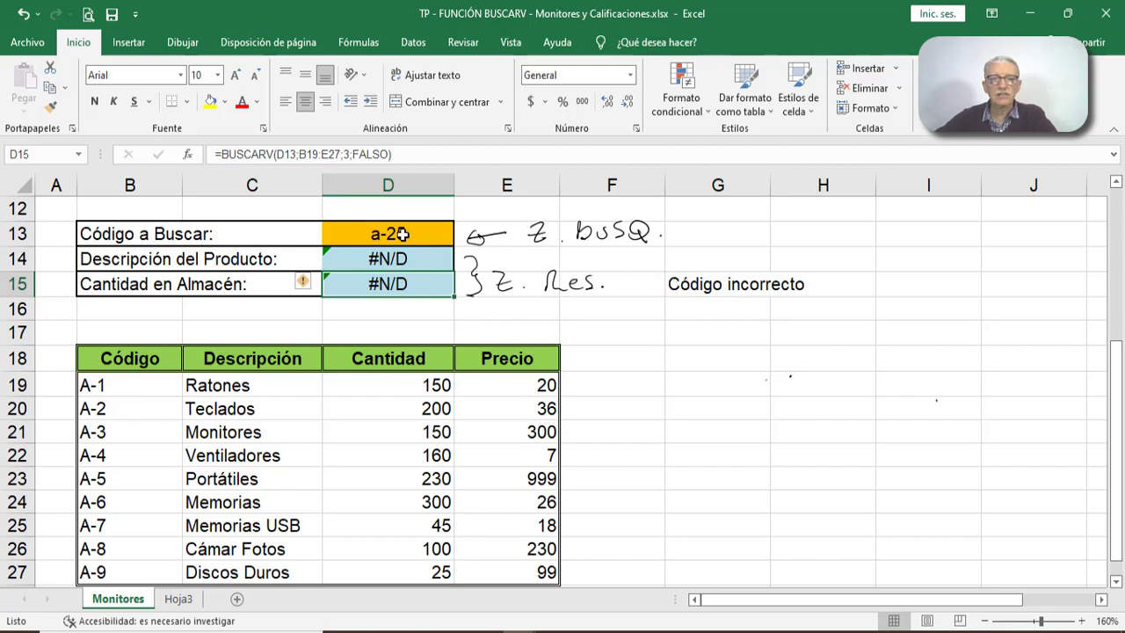
{"action": "left_click", "coordinate": [402, 235]}
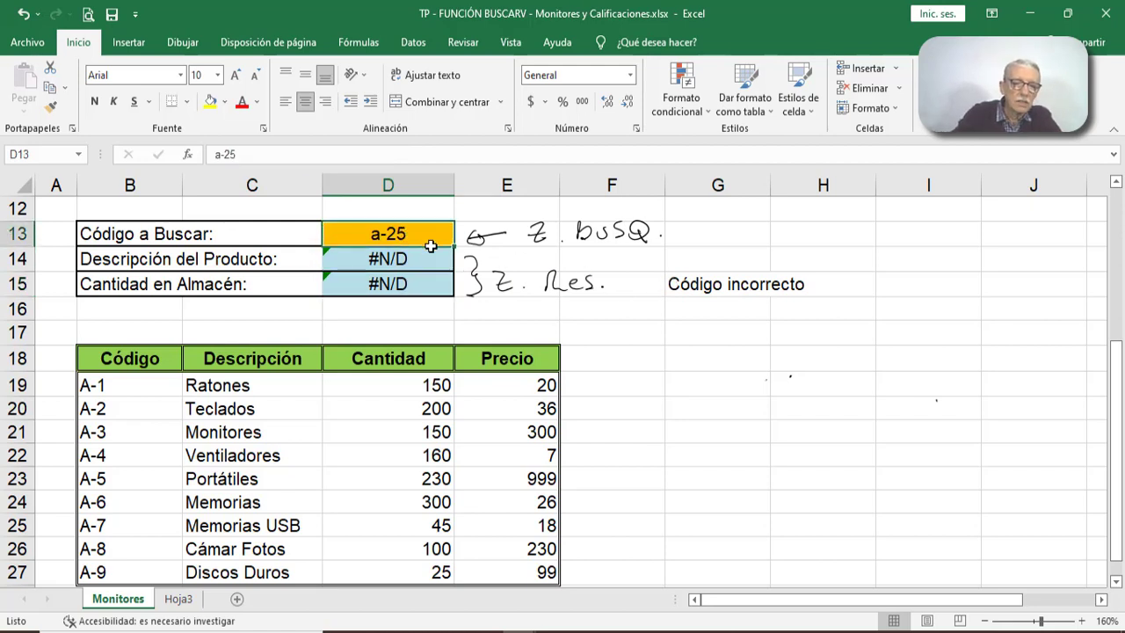
{"action": "type", "text": "a"}
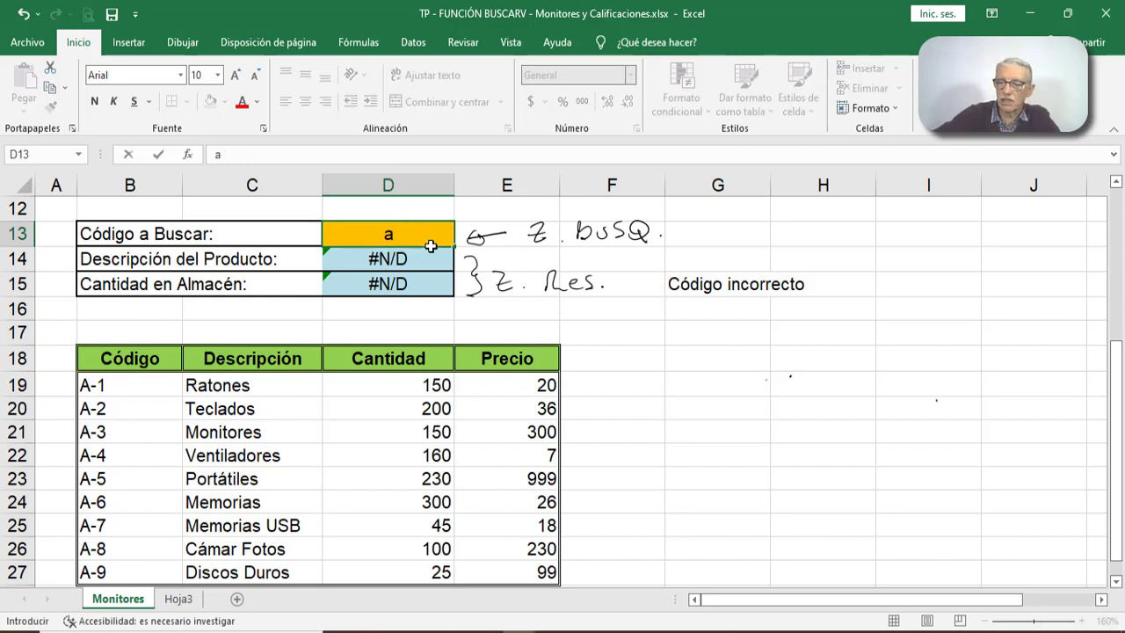
{"action": "type", "text": "-9"}
{"action": "key", "text": "Return"}
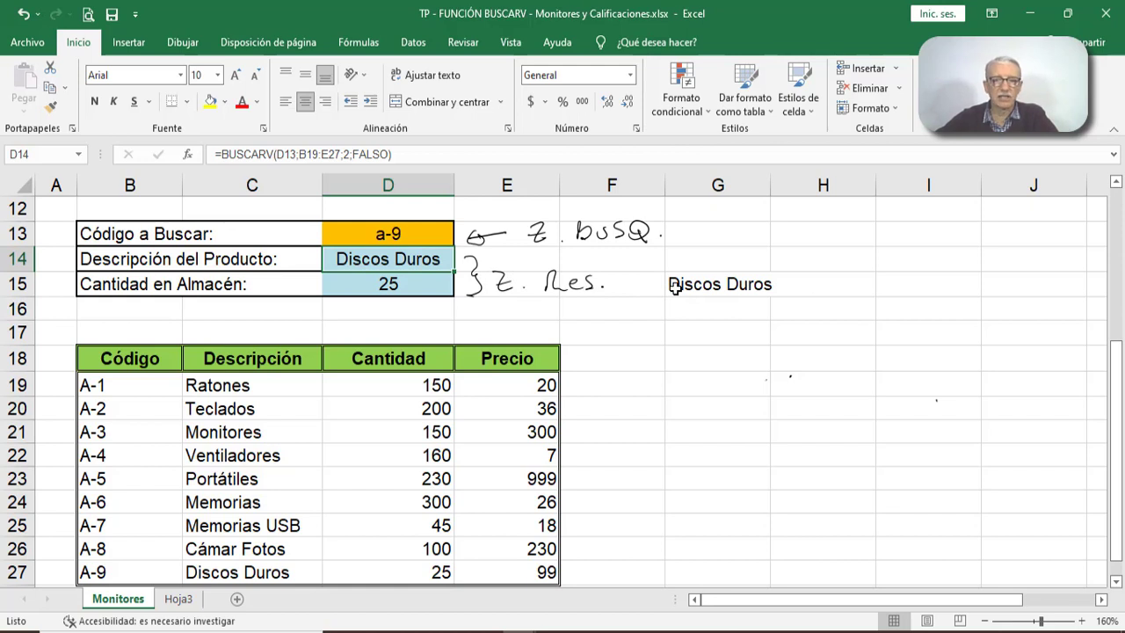
{"action": "left_click", "coordinate": [722, 287]}
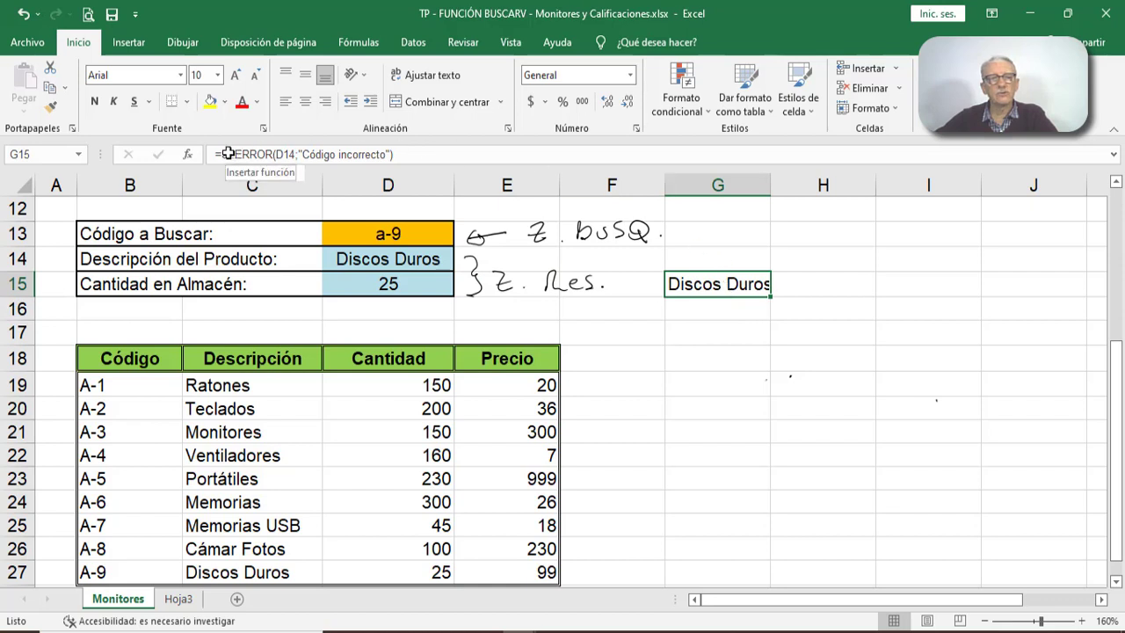
- Insert the SI.ERROR function with its opening parenthesis before BUSCARV in the product description formula in D14
{"action": "left_click", "coordinate": [362, 263]}
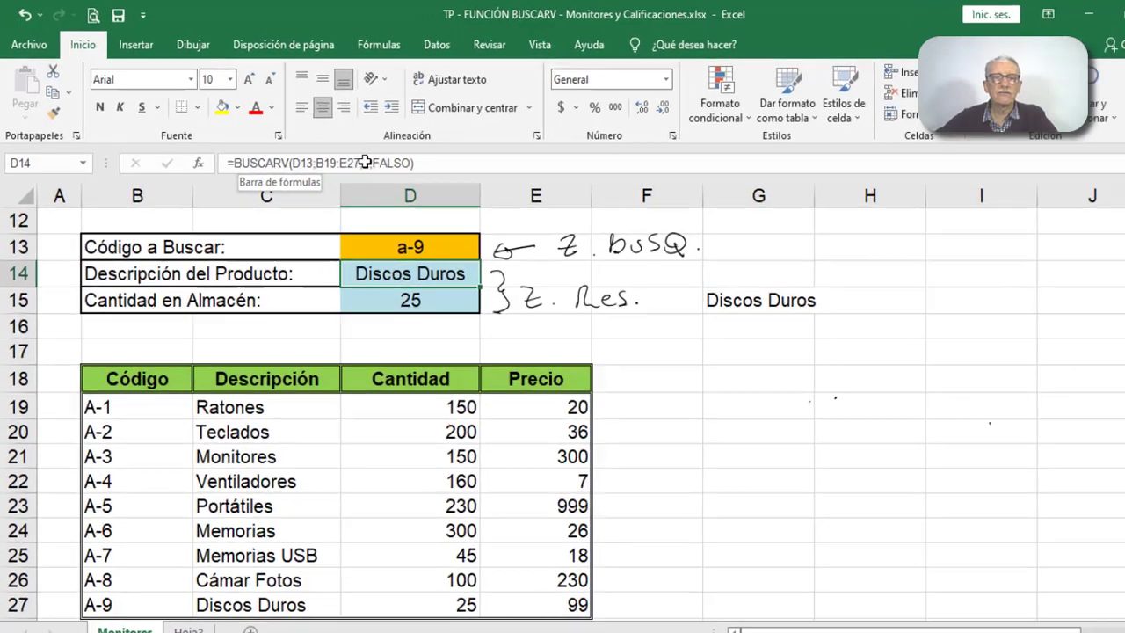
{"action": "left_click_drag", "start_coordinate": [395, 154], "coordinate": [300, 152]}
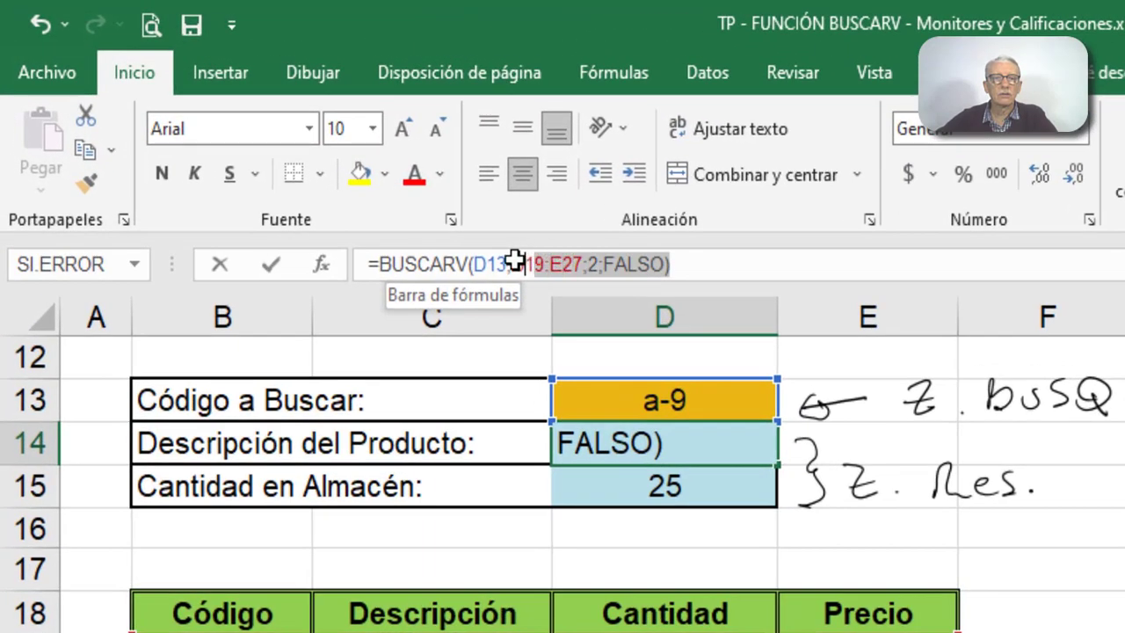
{"action": "left_click_drag", "start_coordinate": [514, 262], "coordinate": [378, 260]}
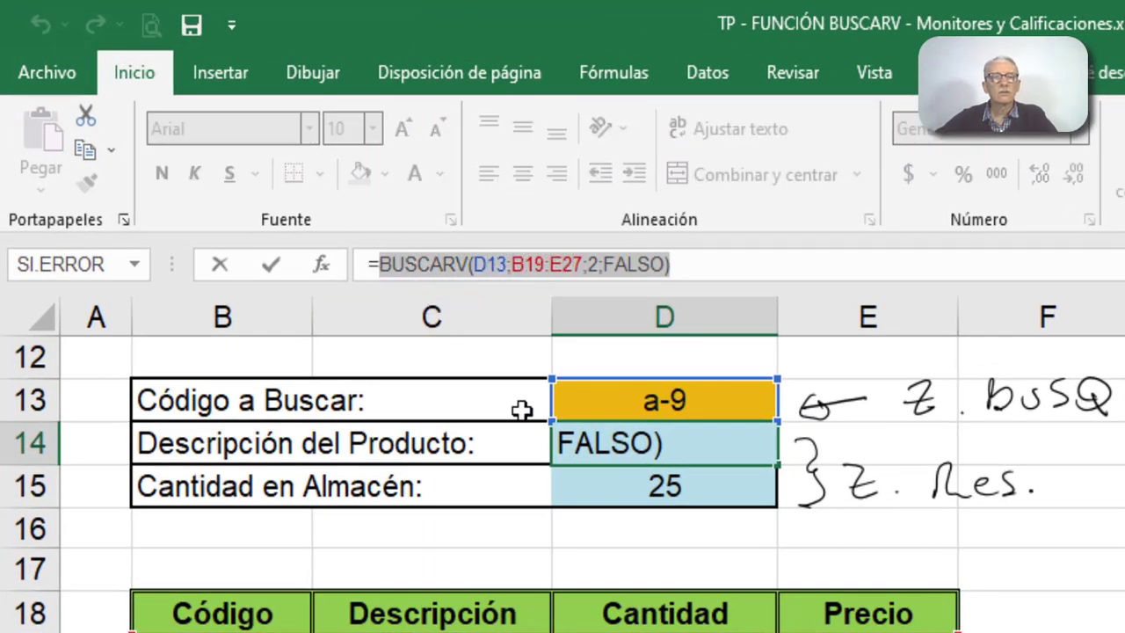
{"action": "left_click", "coordinate": [381, 264]}
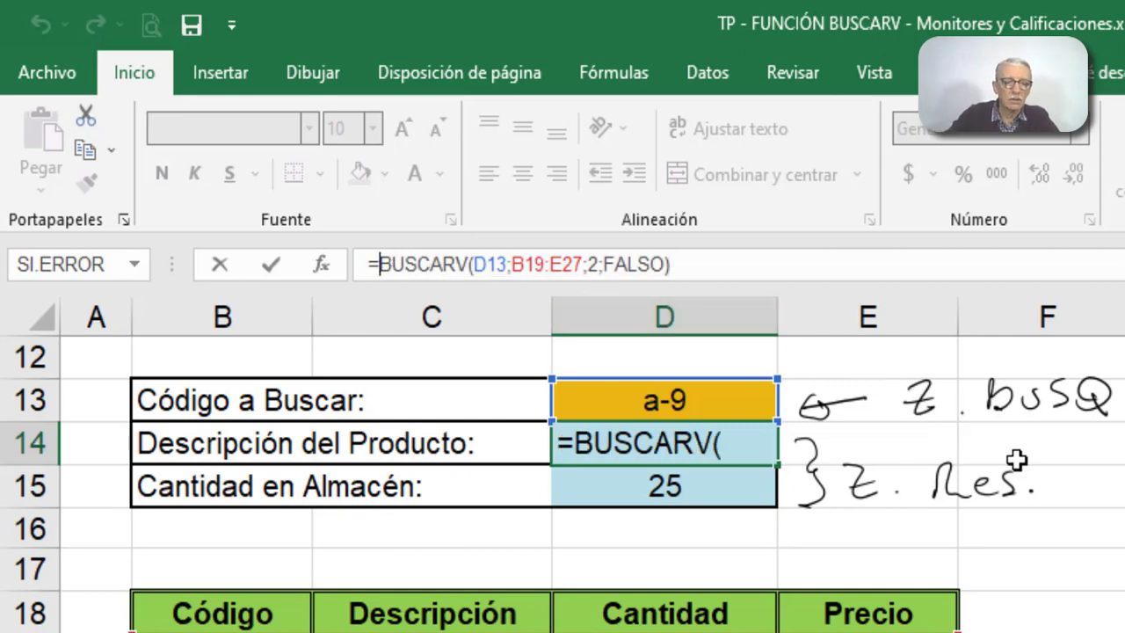
{"action": "type", "text": "si"}
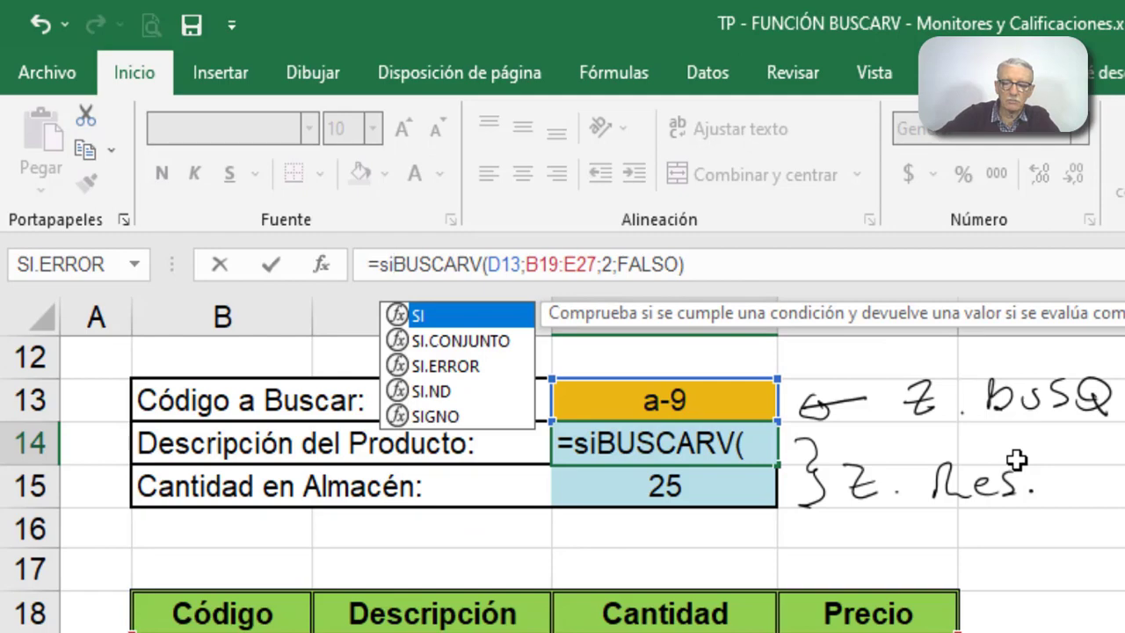
{"action": "type", "text": ".err"}
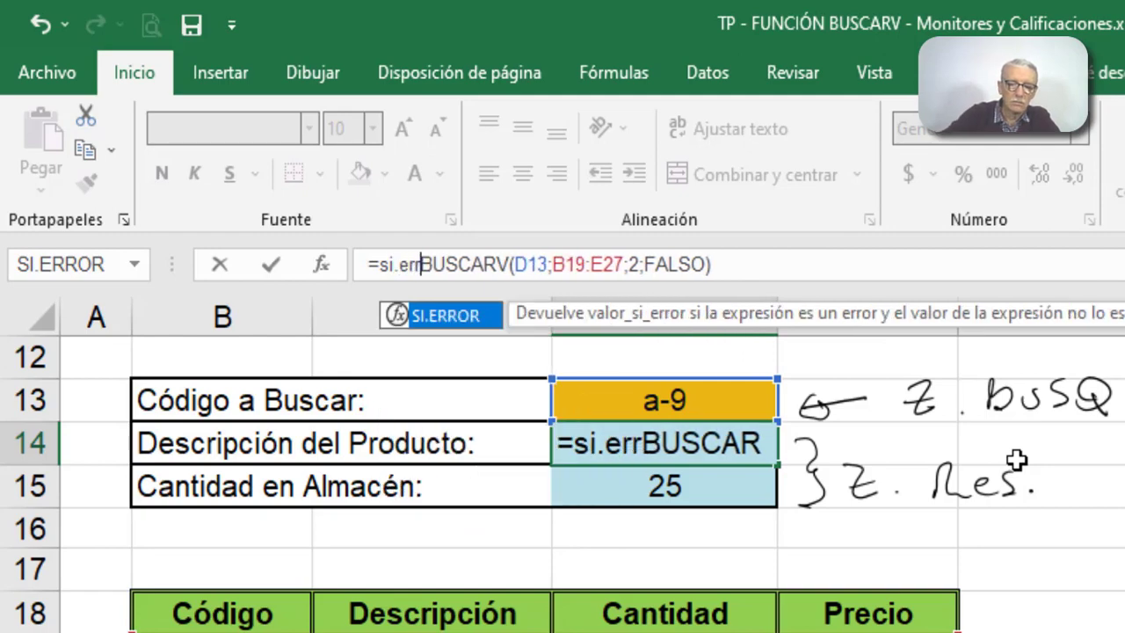
{"action": "type", "text": "or"}
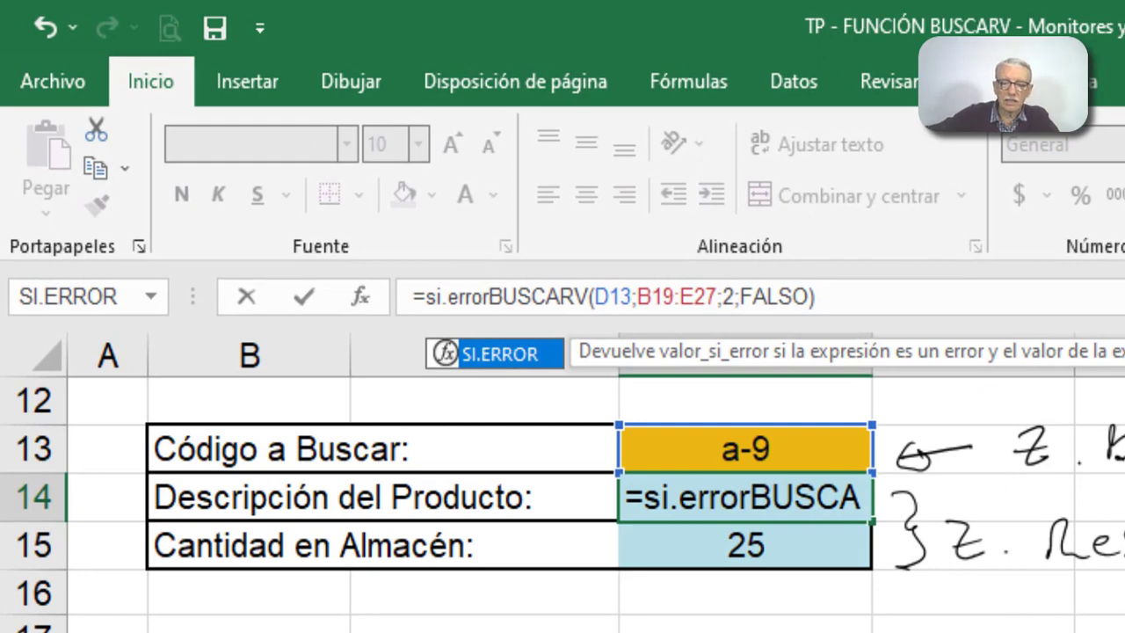
{"action": "type", "text": "("}
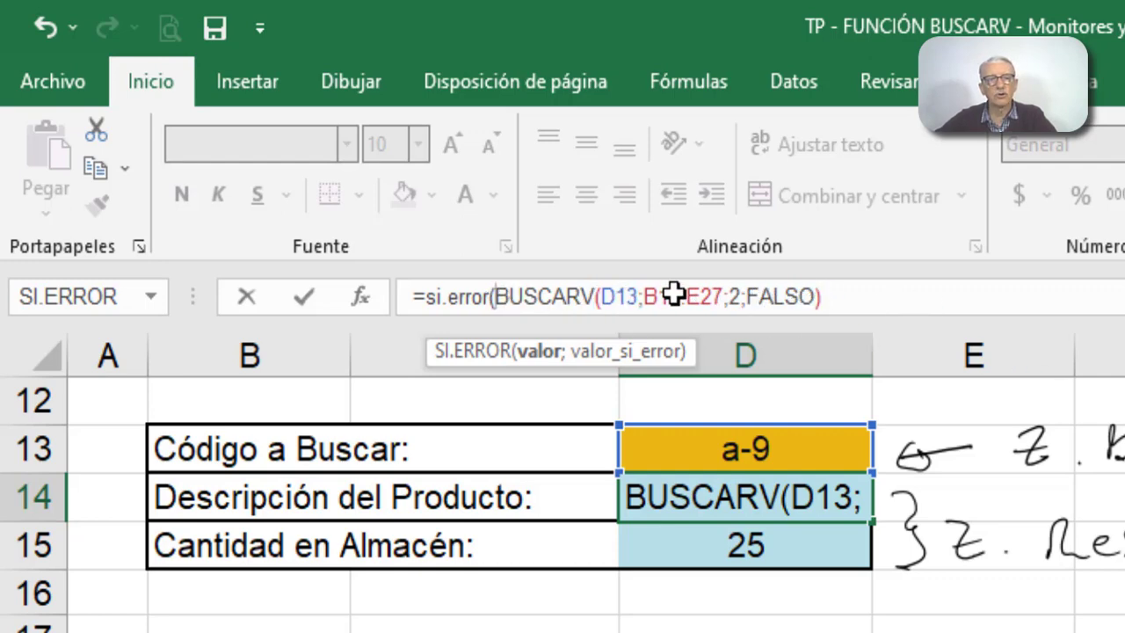
- Complete D14's SI.ERROR formula with "Código Incorrecto" as the value_si_error argument and enter it
{"action": "left_click", "coordinate": [835, 295]}
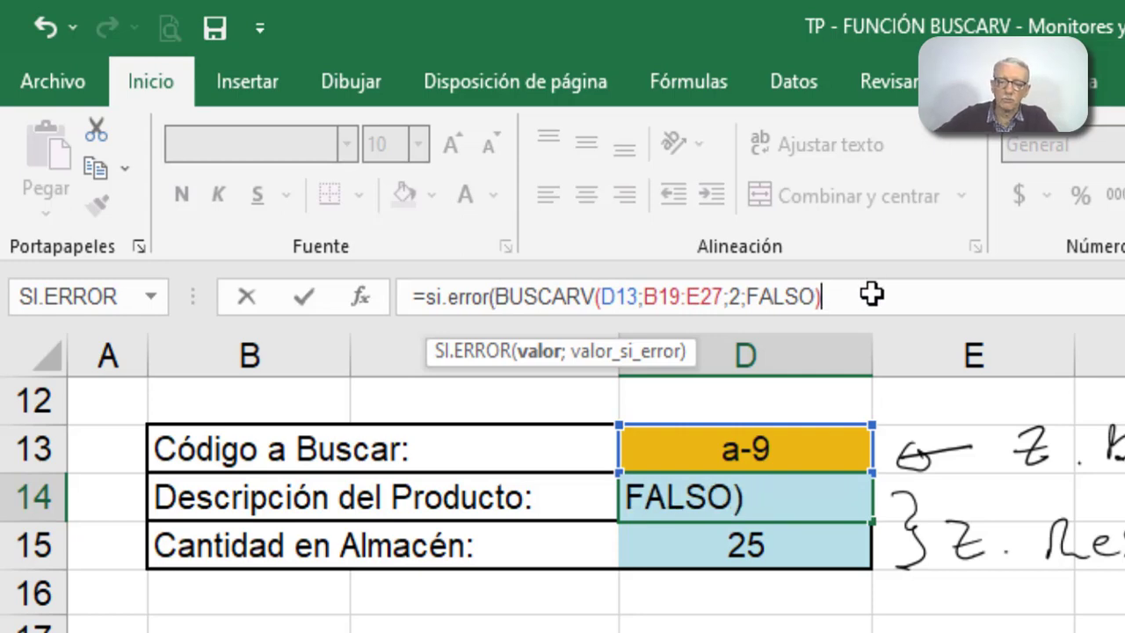
{"action": "type", "text": ";"}
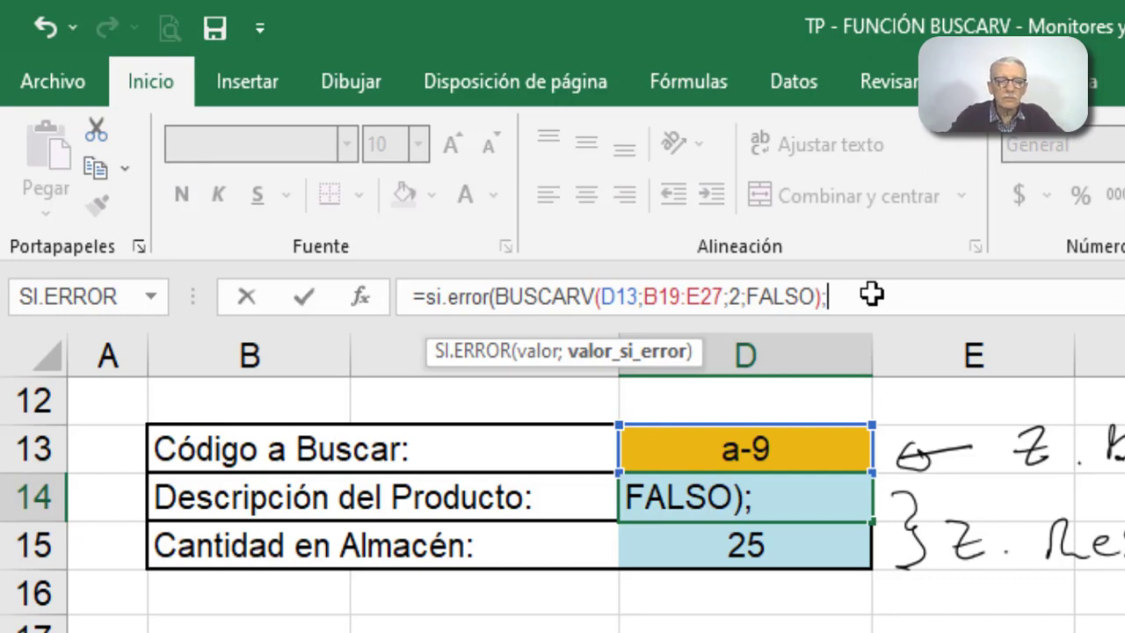
{"action": "type", "text": "\""}
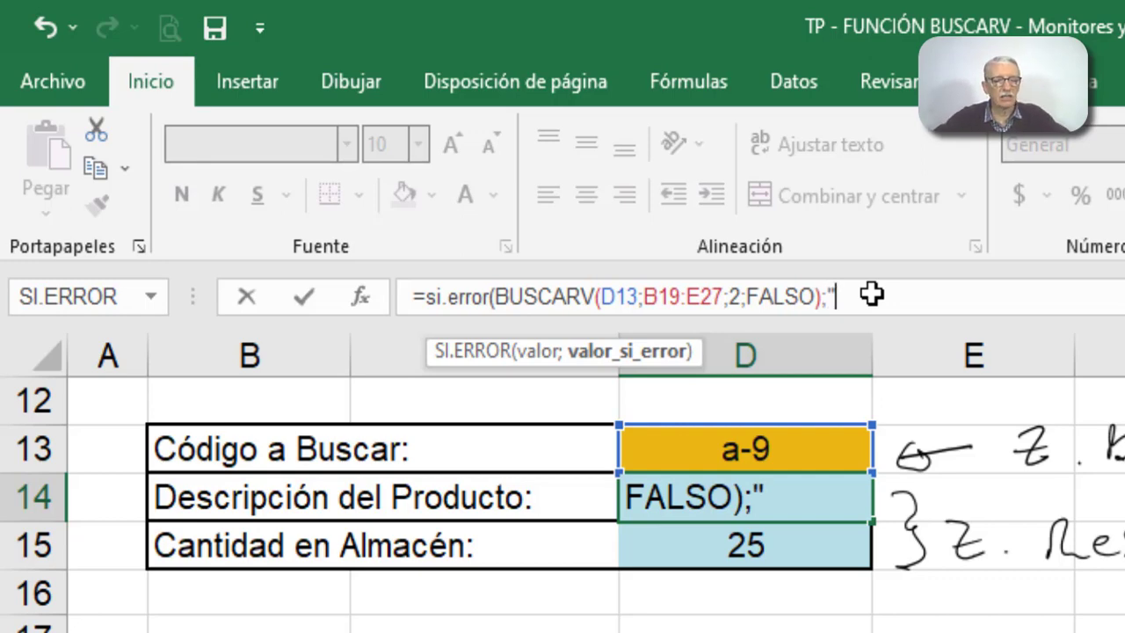
{"action": "type", "text": "C"}
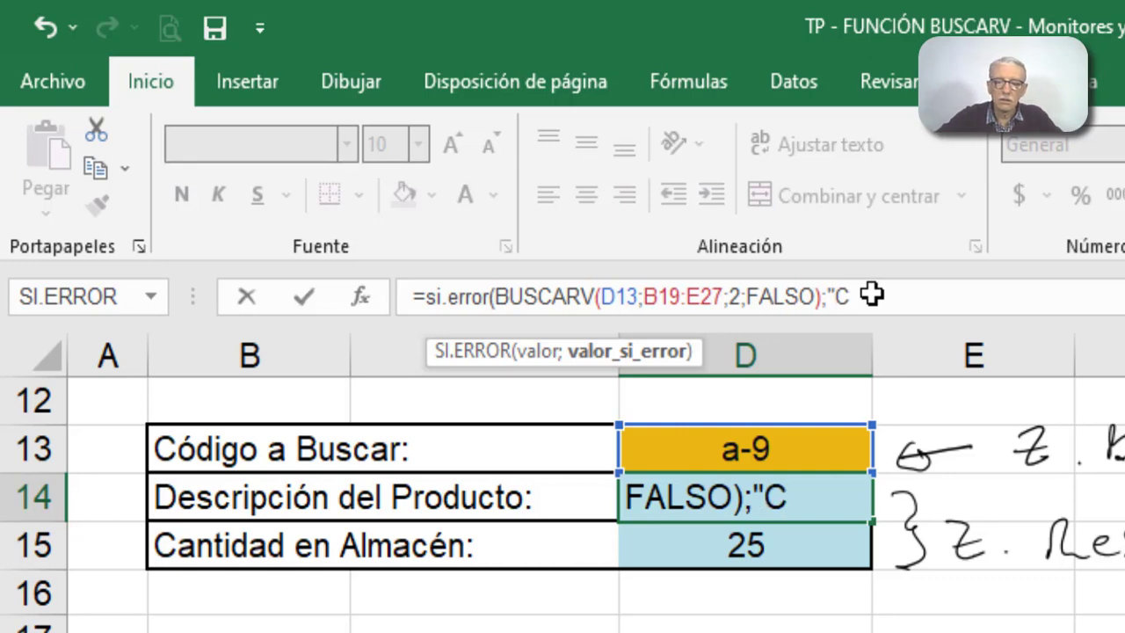
{"action": "type", "text": "ódigo "}
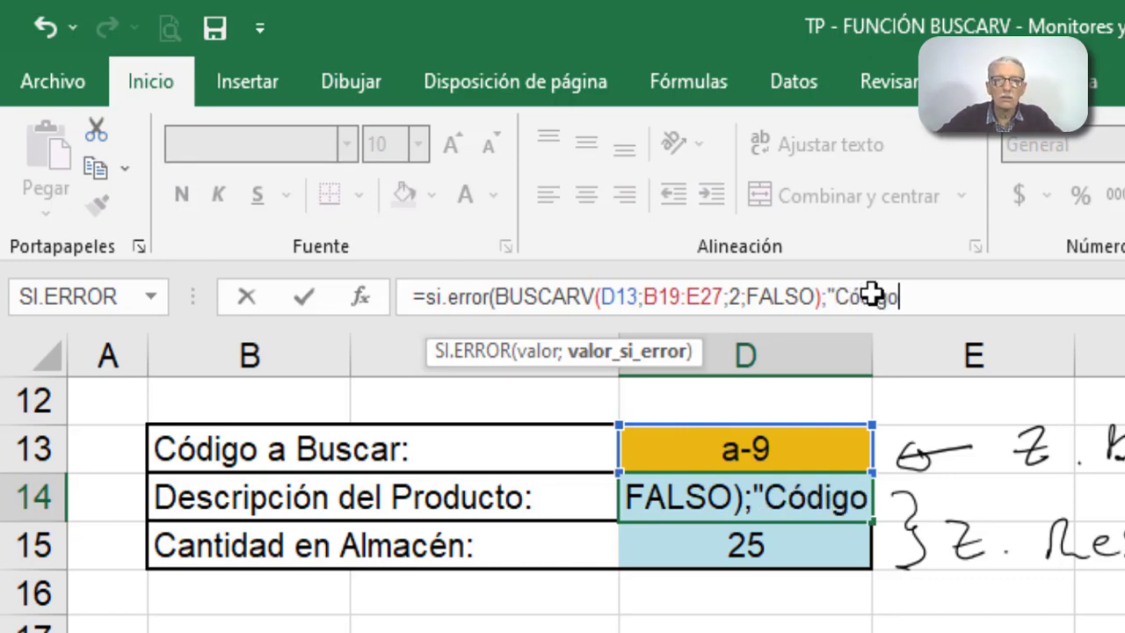
{"action": "type", "text": "Incor"}
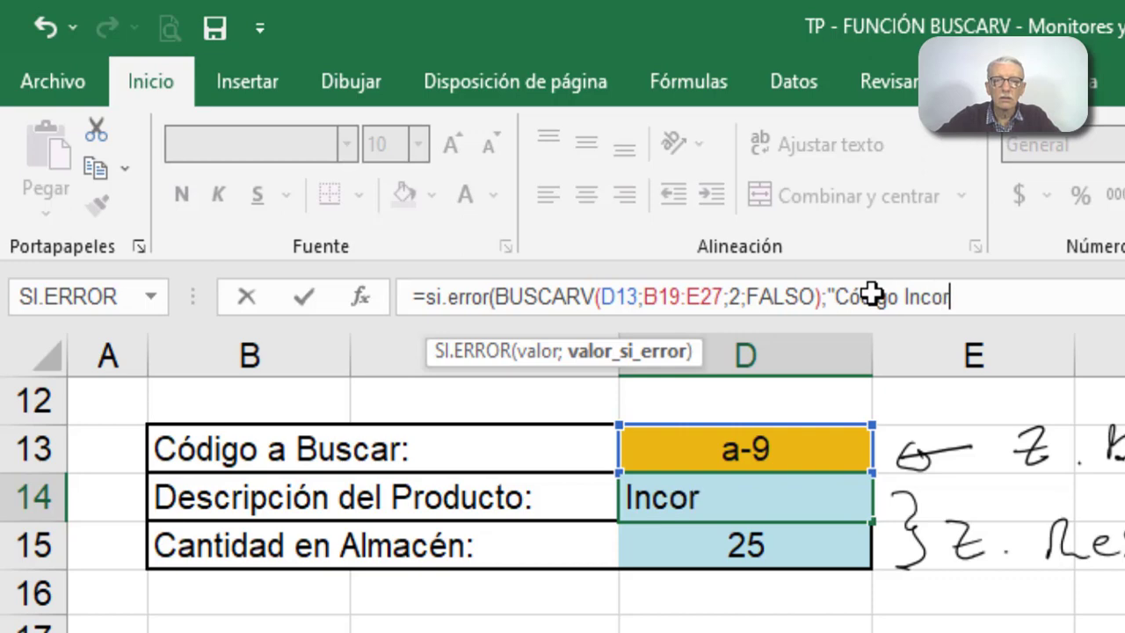
{"action": "type", "text": "recto"}
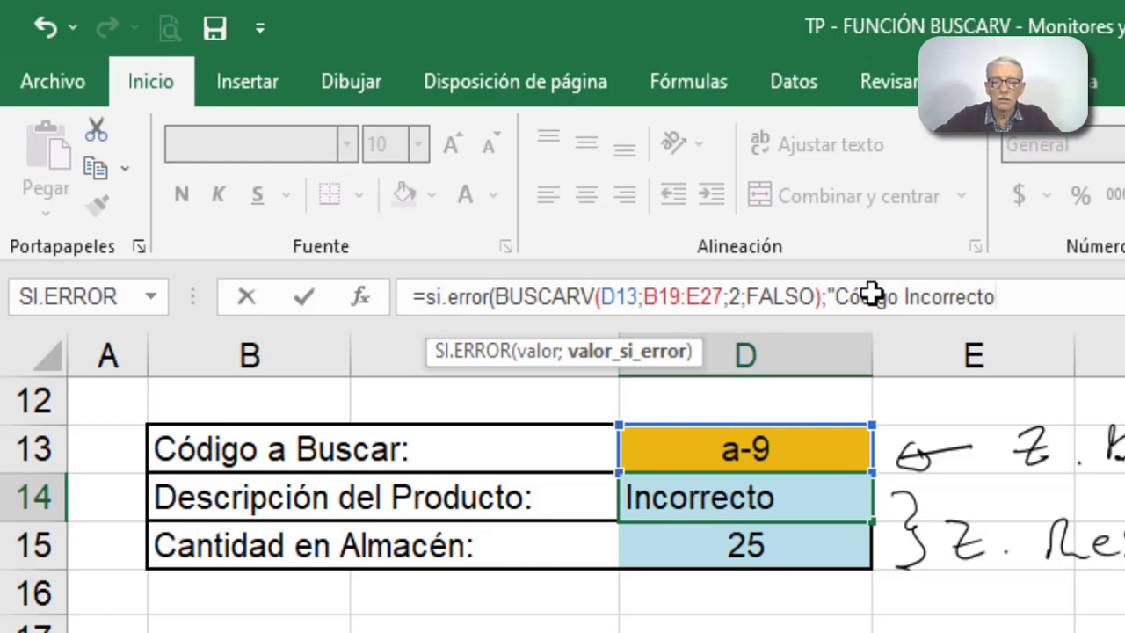
{"action": "type", "text": "\""}
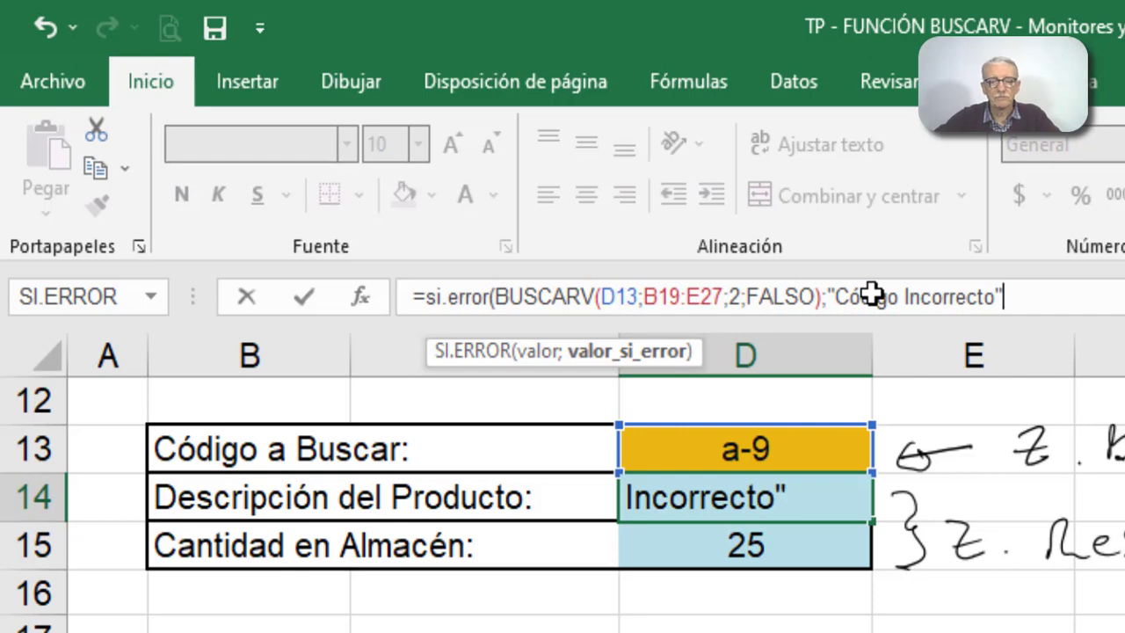
{"action": "type", "text": ")"}
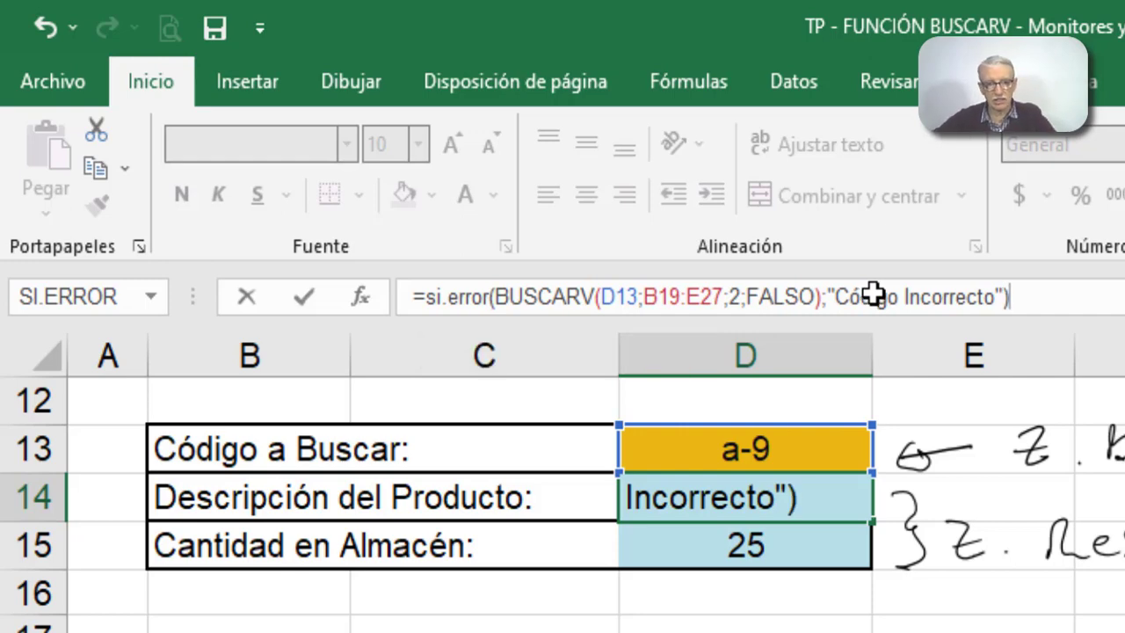
{"action": "left_click", "coordinate": [1005, 299]}
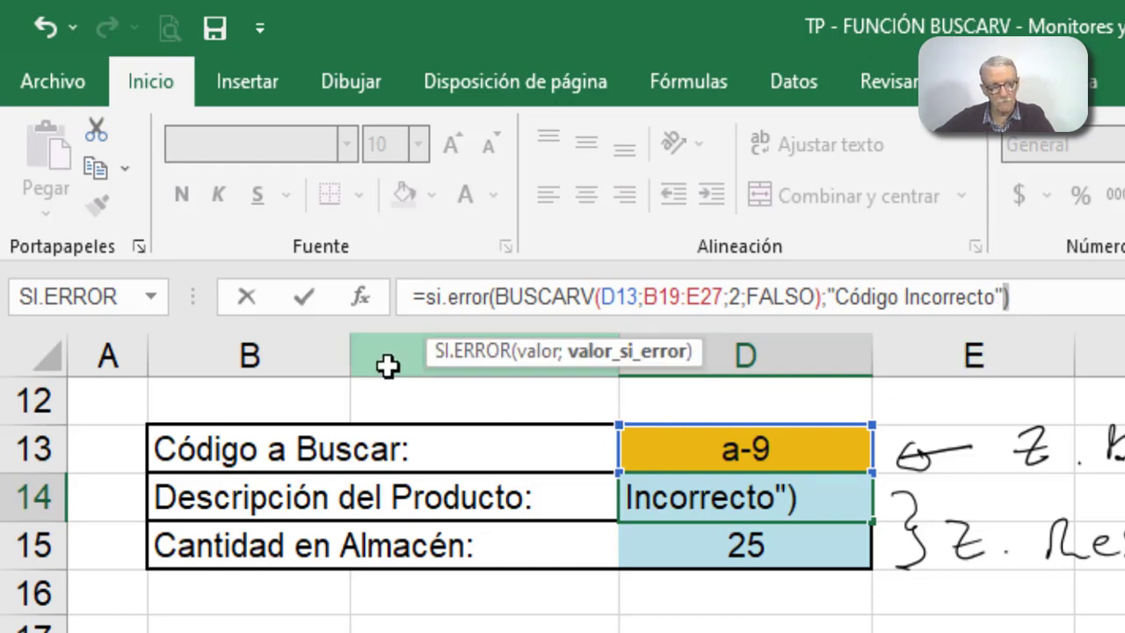
{"action": "left_click", "coordinate": [303, 299]}
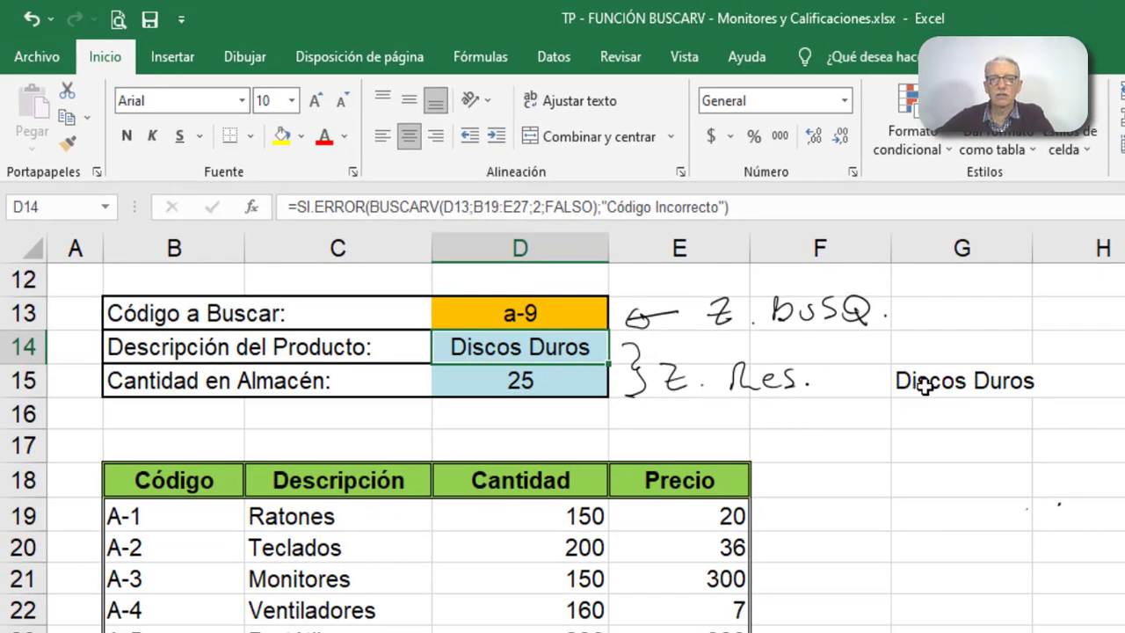
- Clear the trial formula from G15 and set the code to search in D13 to a-25
{"action": "left_click", "coordinate": [924, 387]}
{"action": "key", "text": "Delete"}
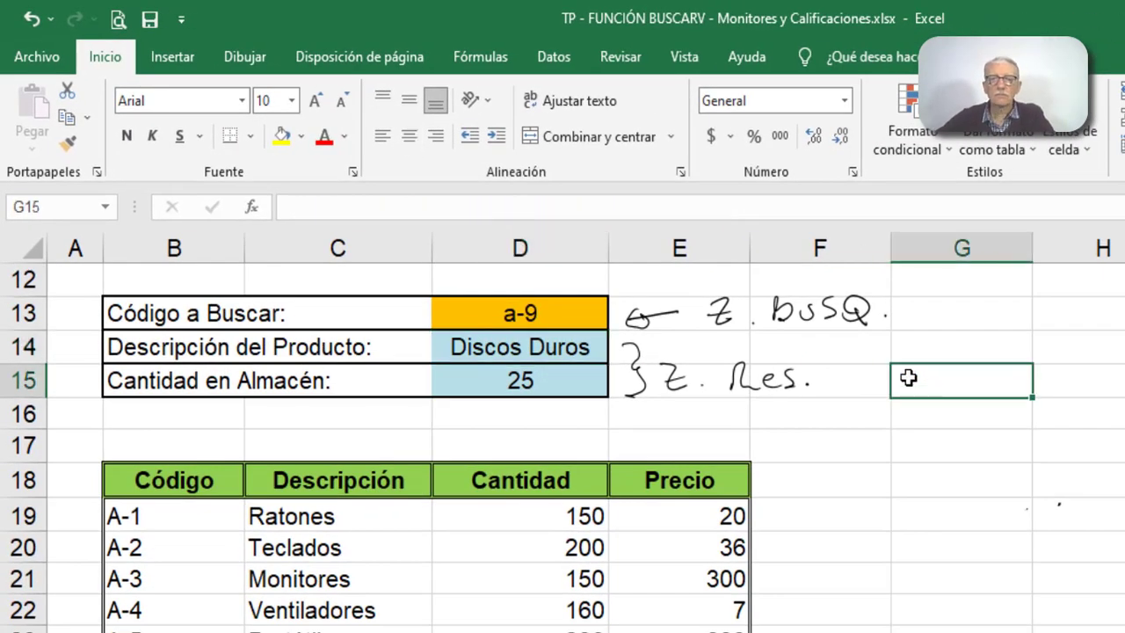
{"action": "left_click", "coordinate": [534, 308]}
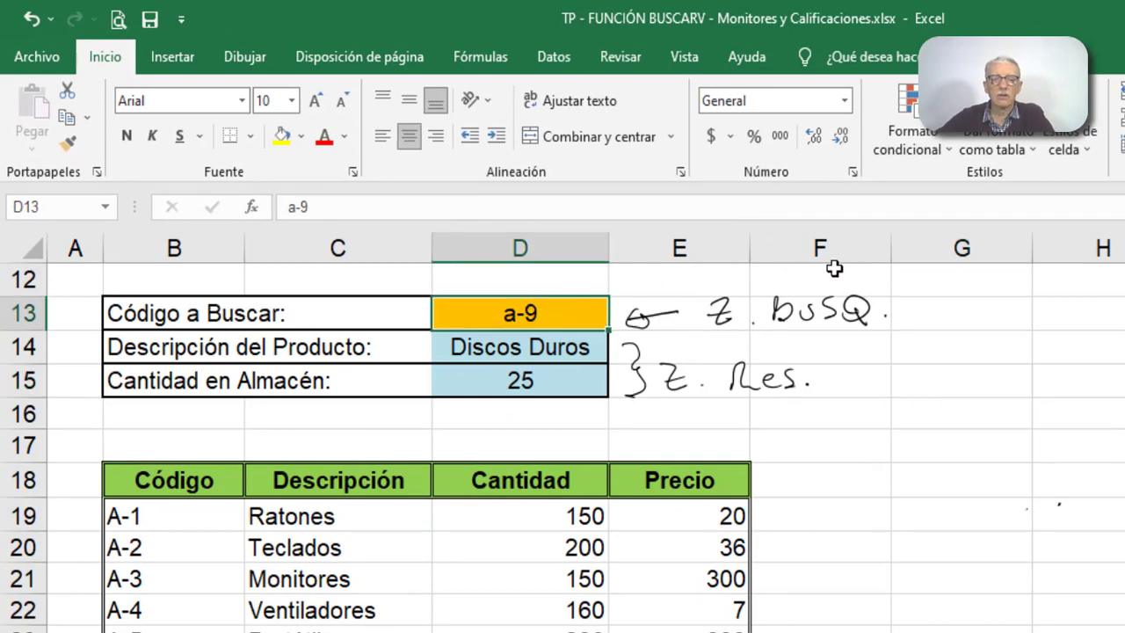
{"action": "type", "text": "a"}
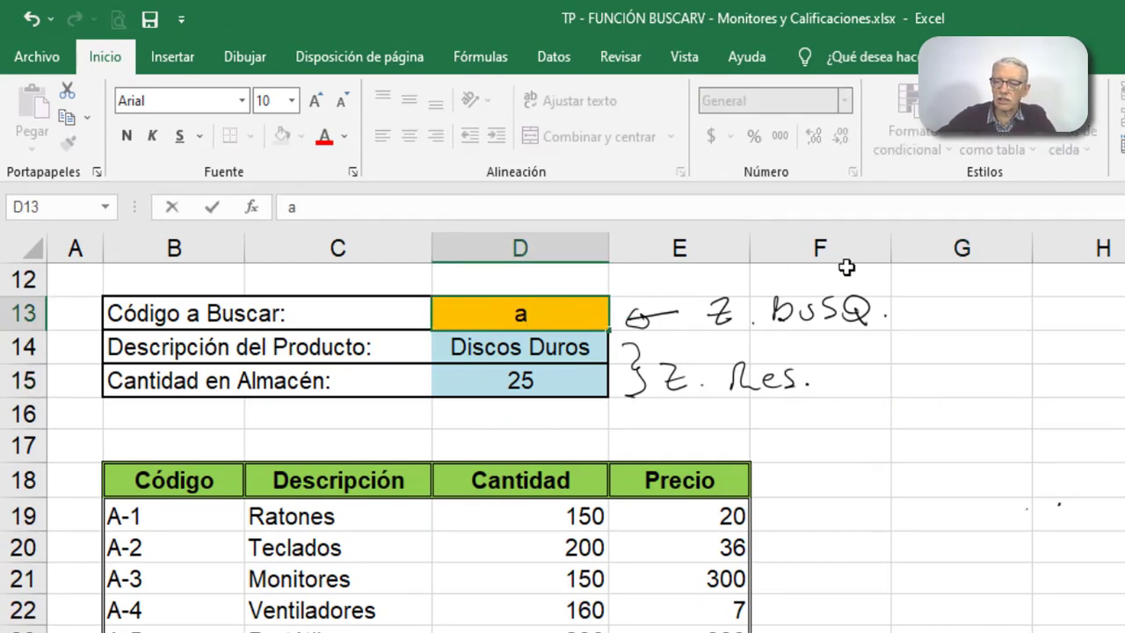
{"action": "type", "text": "-25"}
{"action": "key", "text": "Return"}
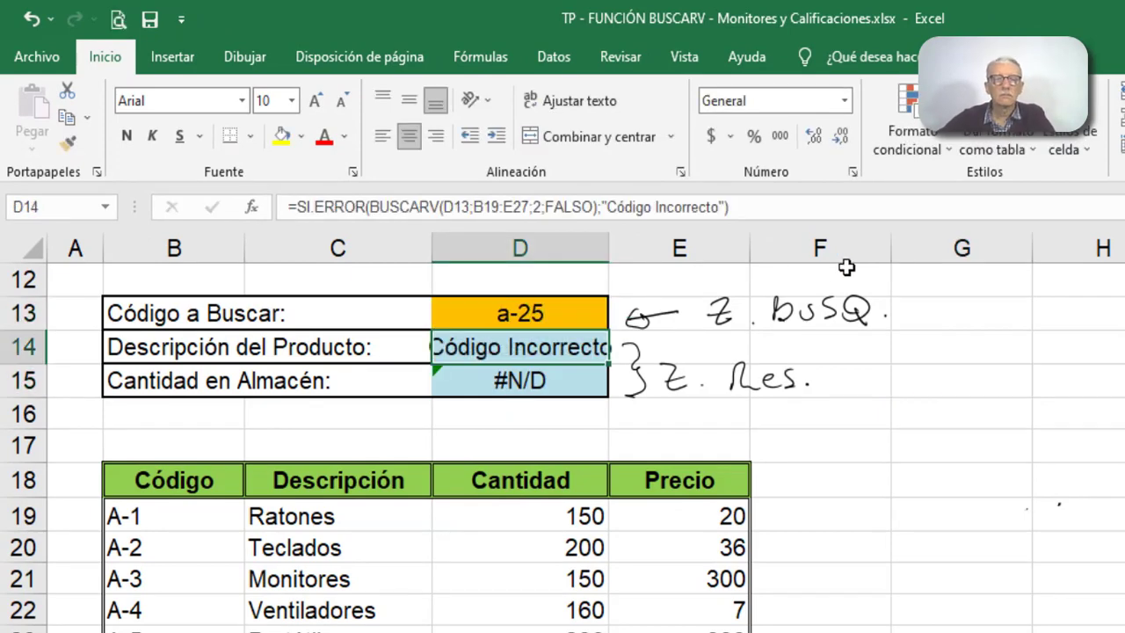
- Widen column D to fit the error message and set the code to search in D13 to a-6
{"action": "left_click_drag", "start_coordinate": [612, 250], "coordinate": [633, 250]}
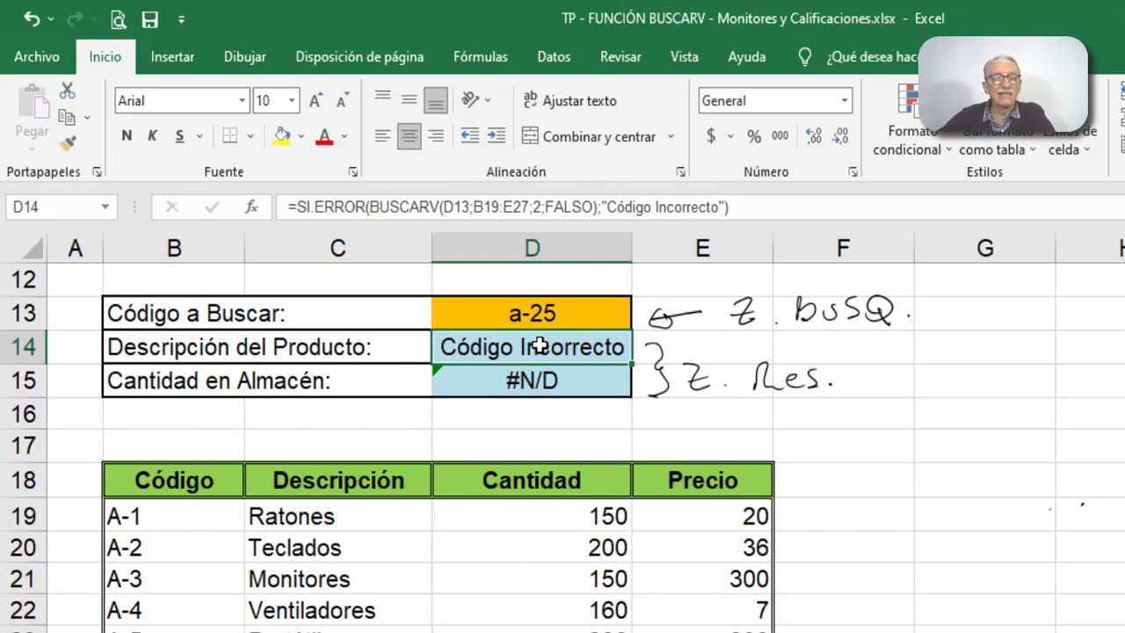
{"action": "left_click", "coordinate": [532, 311]}
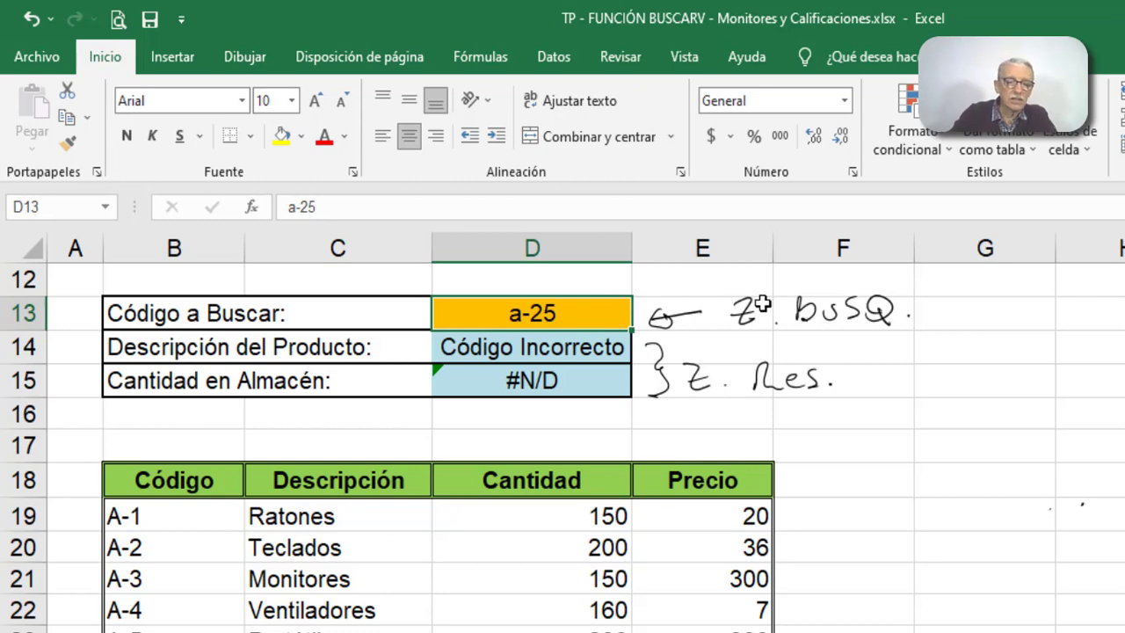
{"action": "type", "text": "a-6"}
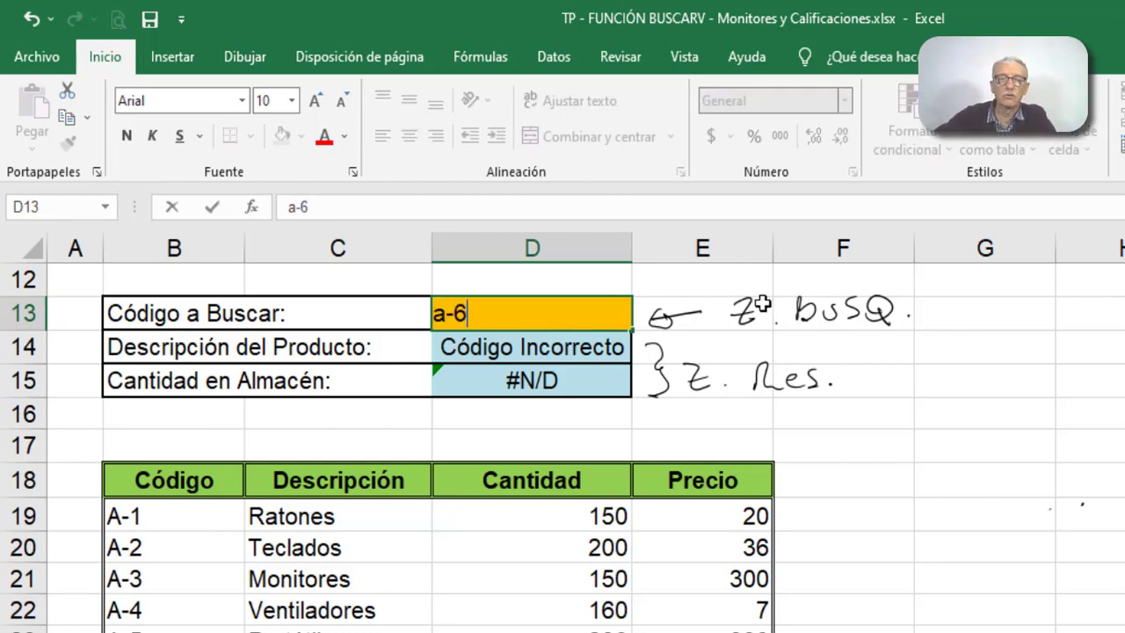
{"action": "key", "text": "Return"}
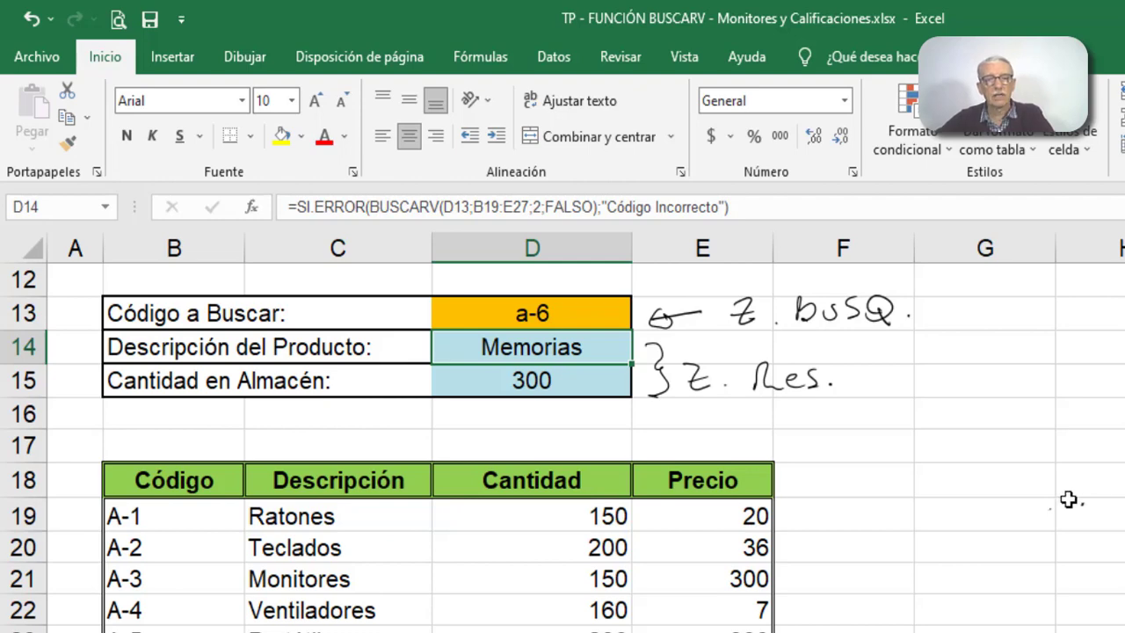
- Insert the SI.ERROR function with its opening parenthesis before BUSCARV in the stock quantity formula in D15
{"action": "left_click", "coordinate": [576, 381]}
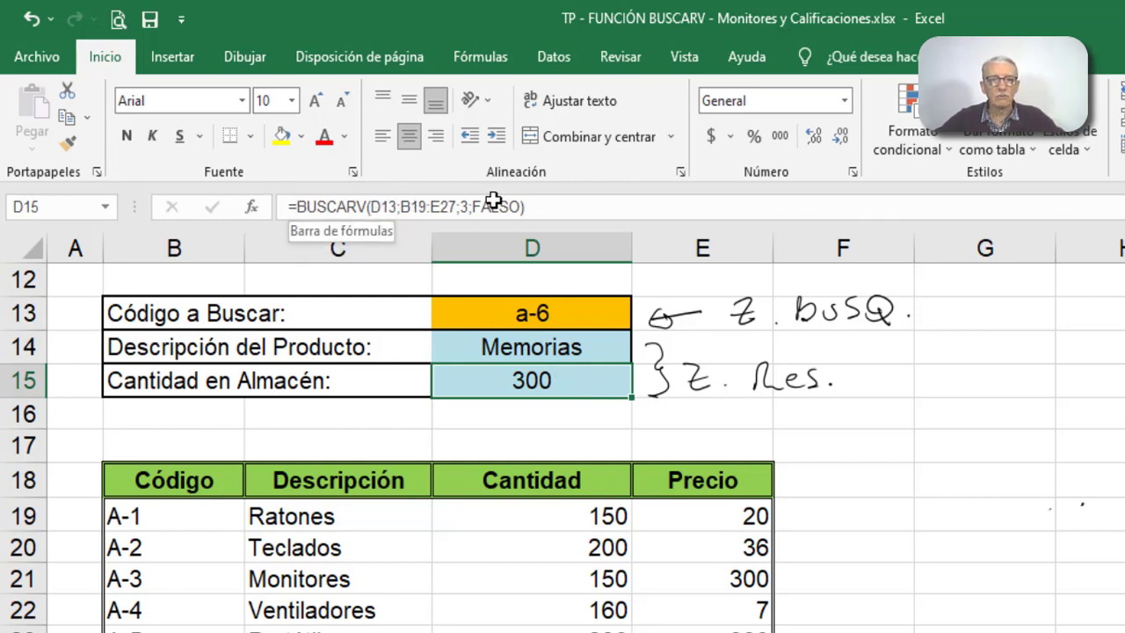
{"action": "left_click", "coordinate": [299, 206]}
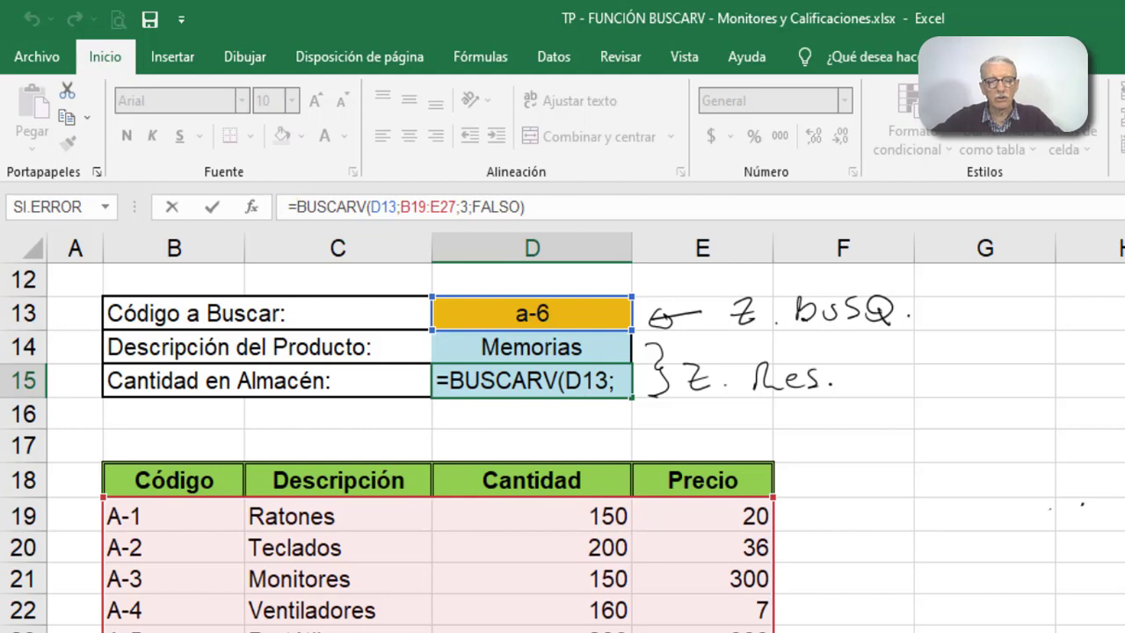
{"action": "type", "text": "si"}
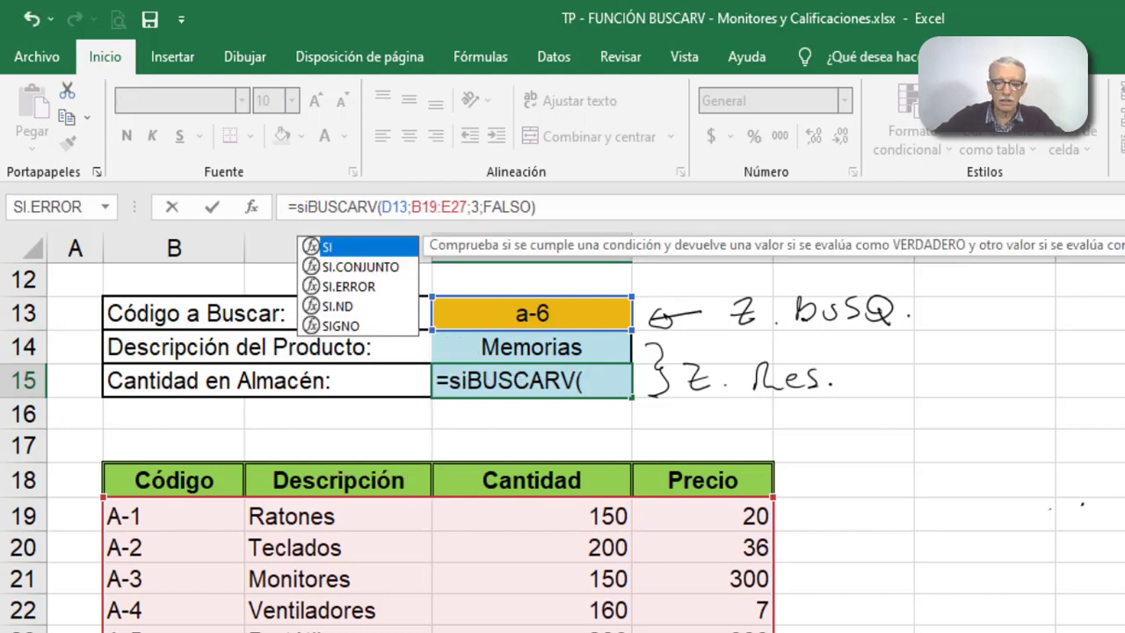
{"action": "type", "text": ".err"}
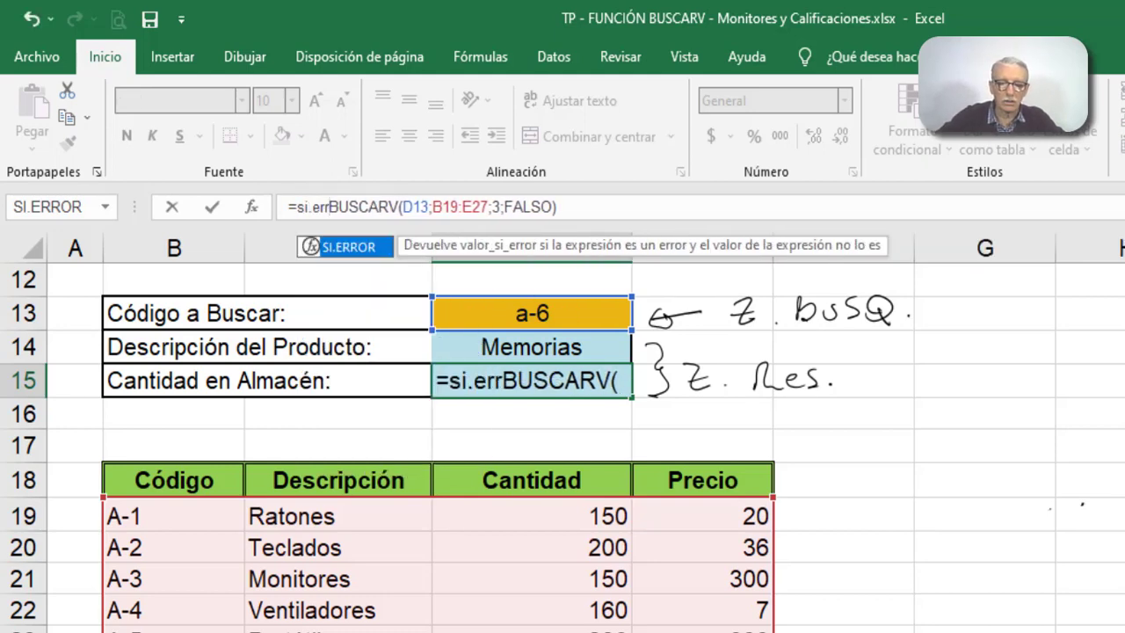
{"action": "type", "text": "or"}
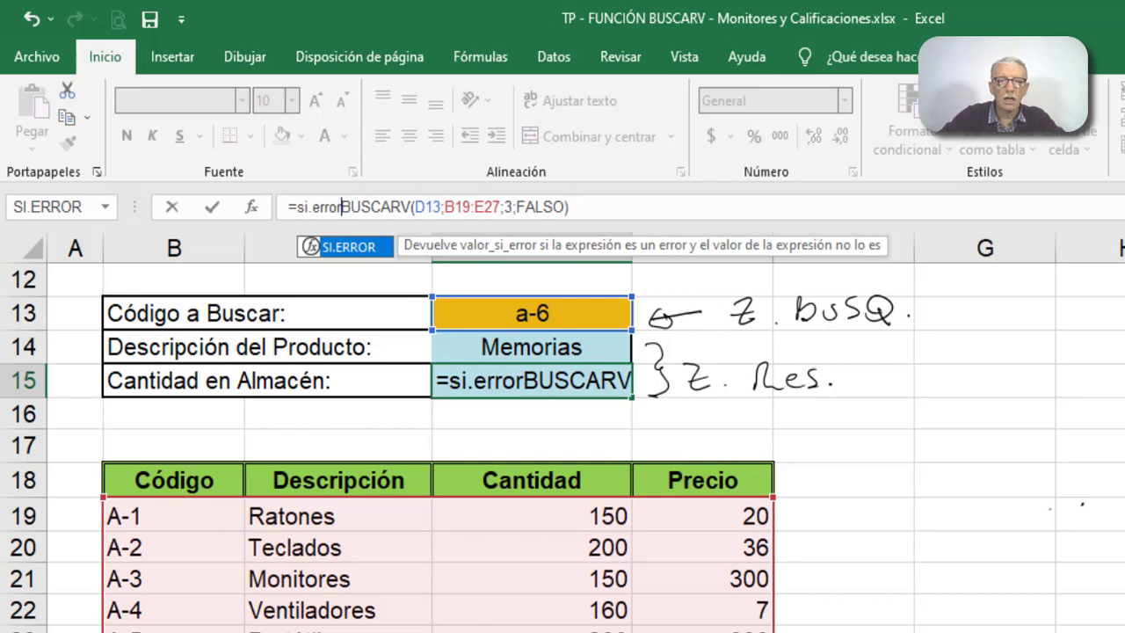
{"action": "type", "text": "("}
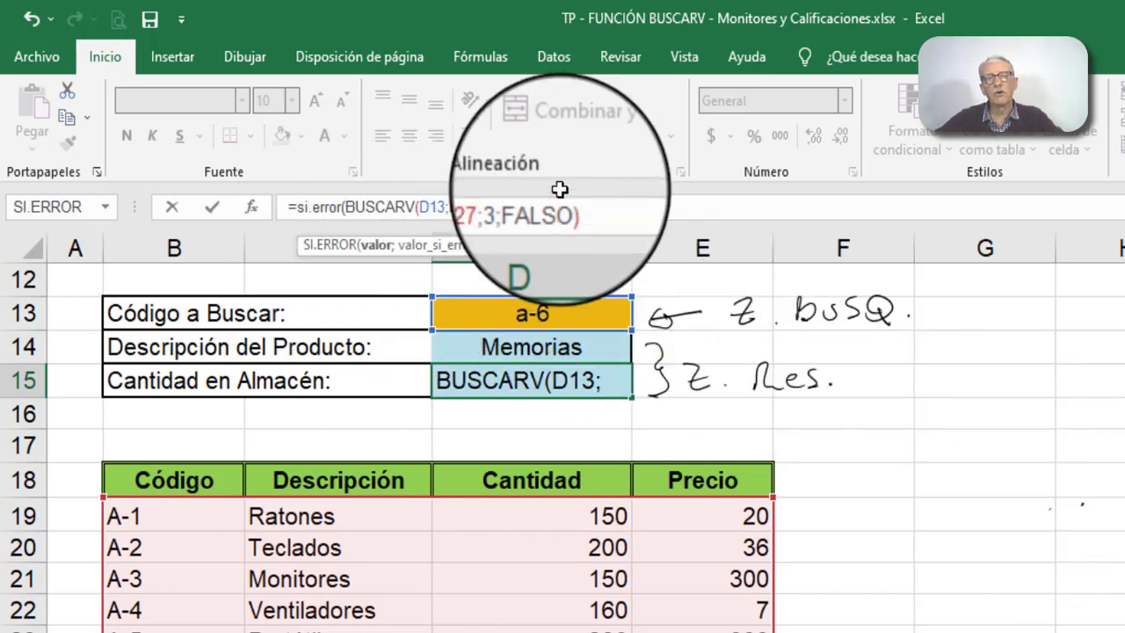
- Complete D15's SI.ERROR formula with "Codigo Inexistente" as the value_si_error argument and enter it
{"action": "left_click", "coordinate": [610, 206]}
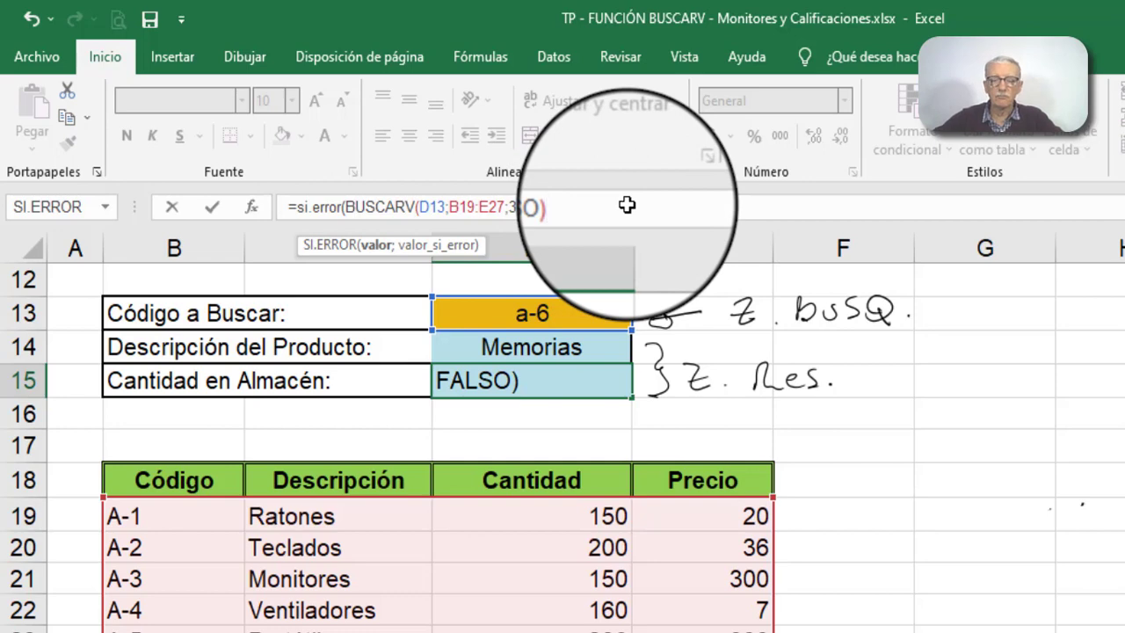
{"action": "type", "text": ";"}
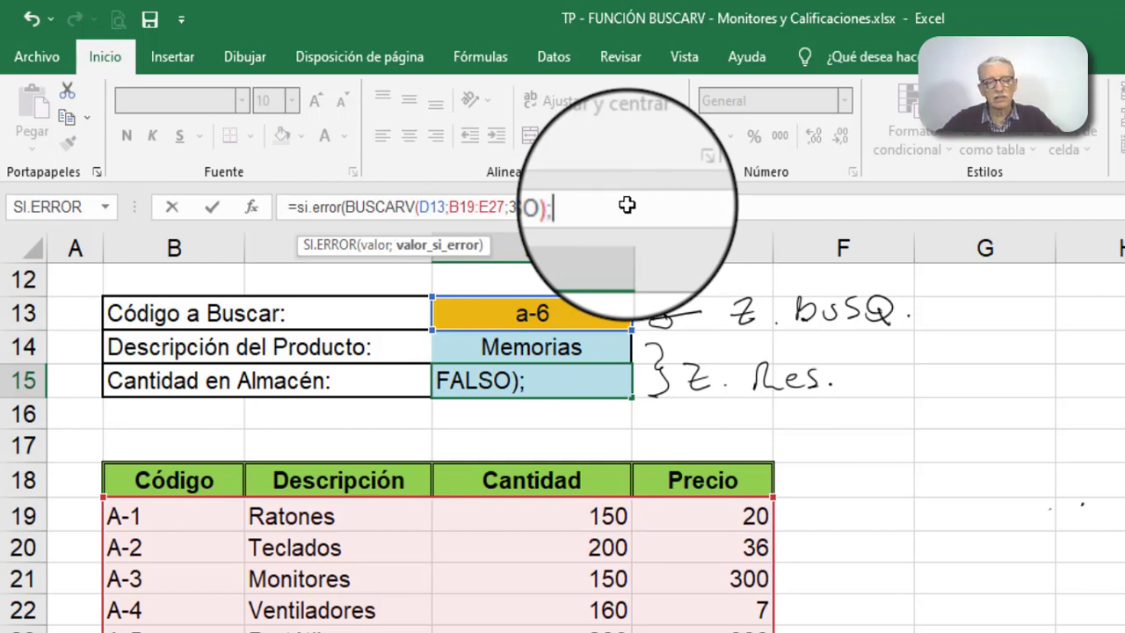
{"action": "type", "text": "\""}
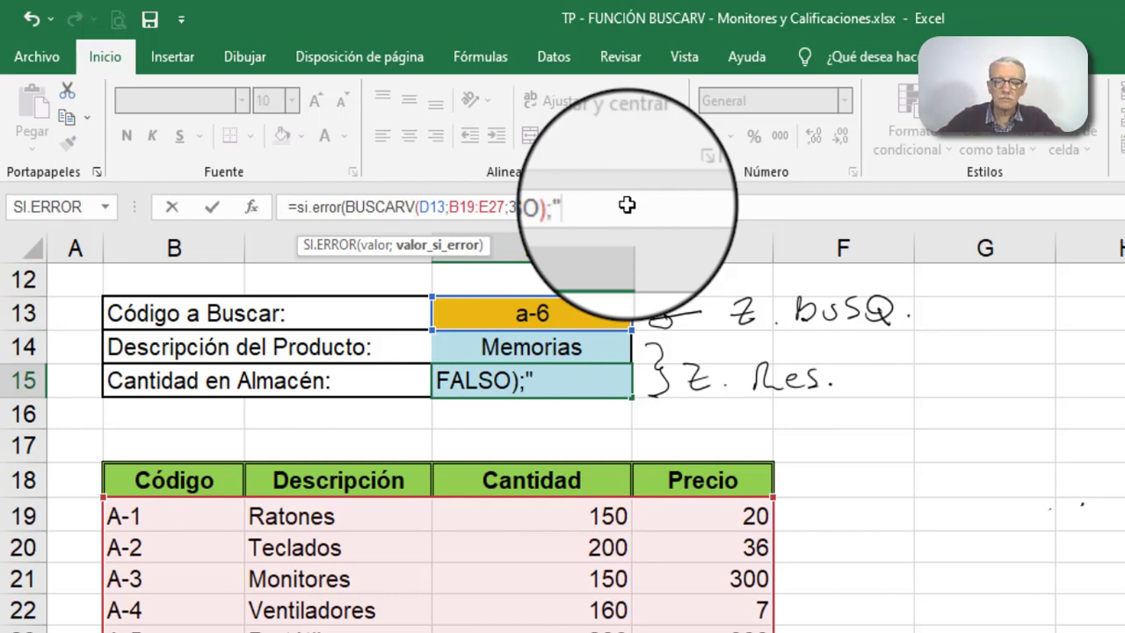
{"action": "type", "text": "Co"}
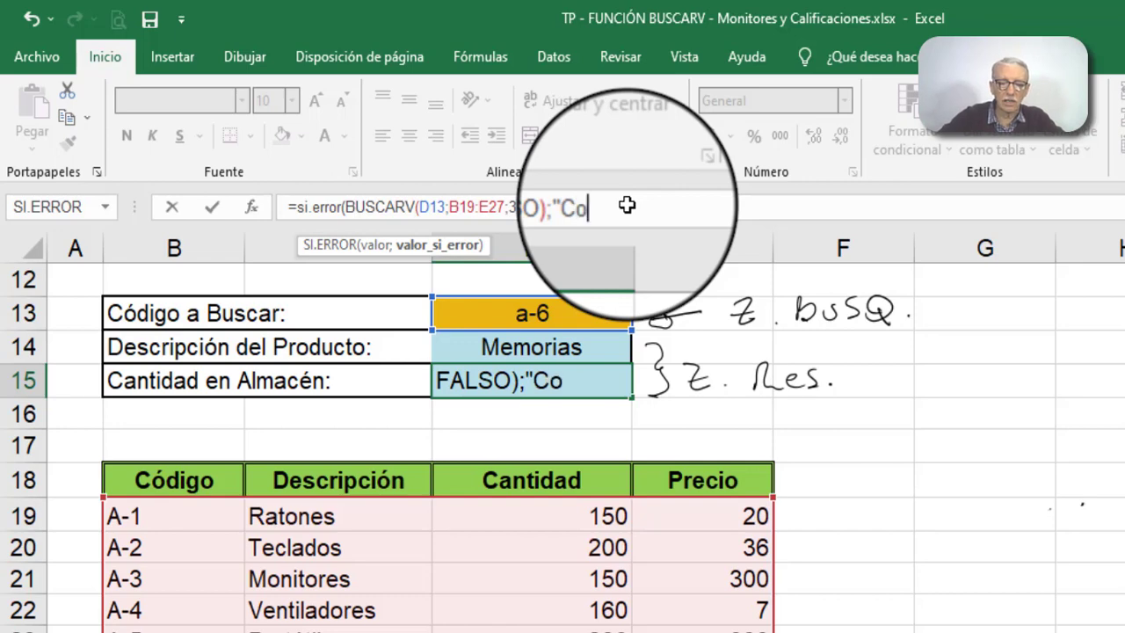
{"action": "type", "text": "digo"}
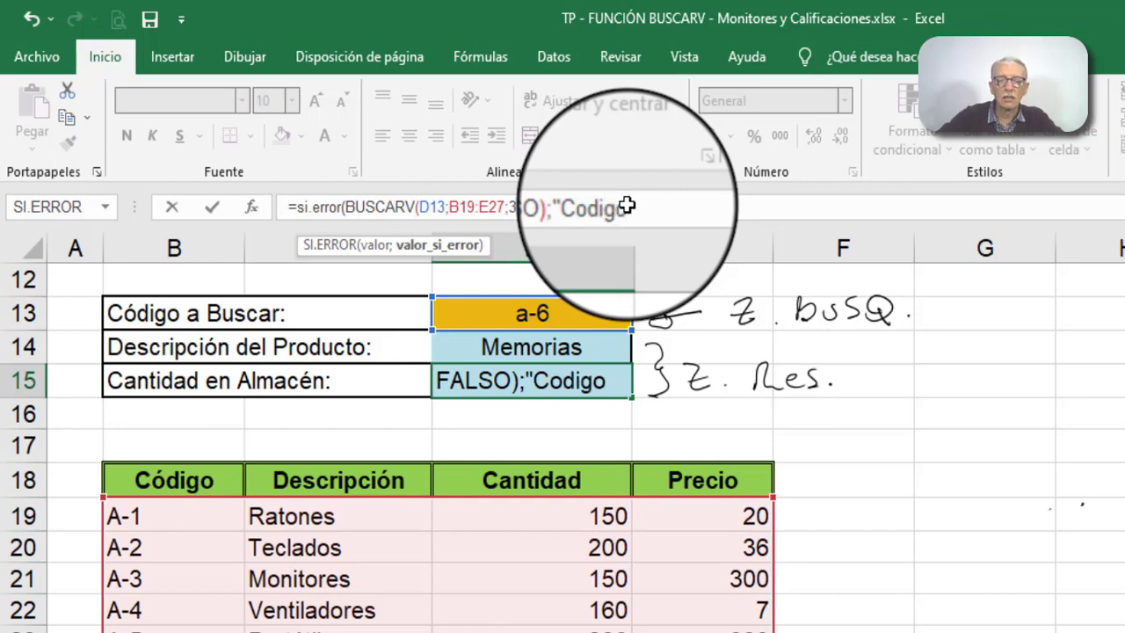
{"action": "type", "text": " Ine"}
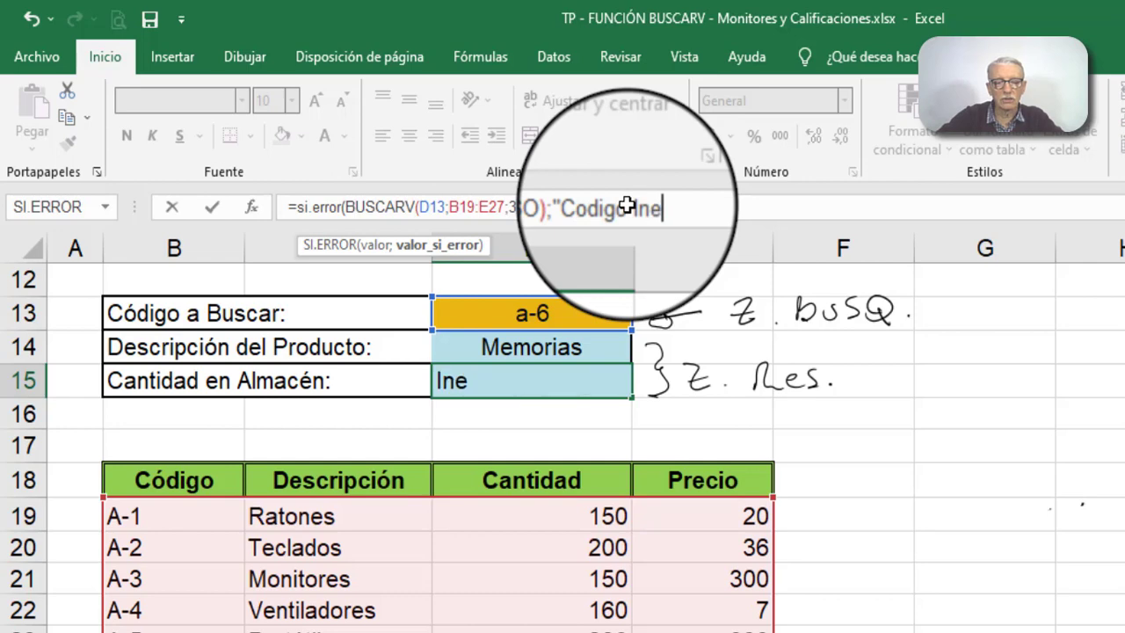
{"action": "type", "text": "xis"}
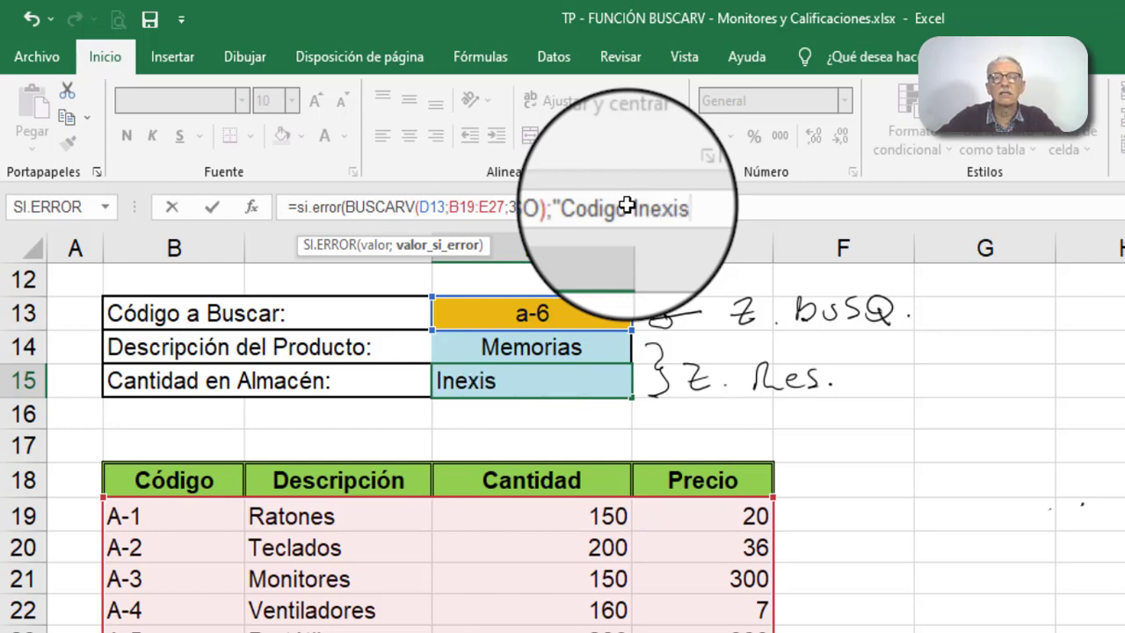
{"action": "type", "text": "tente"}
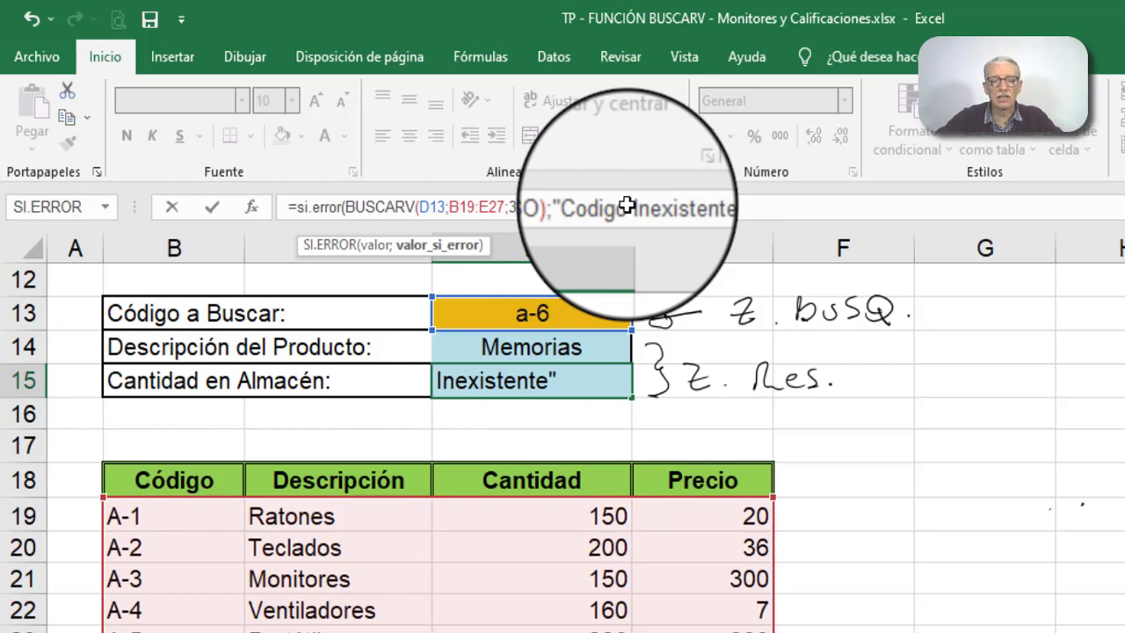
{"action": "type", "text": "\")"}
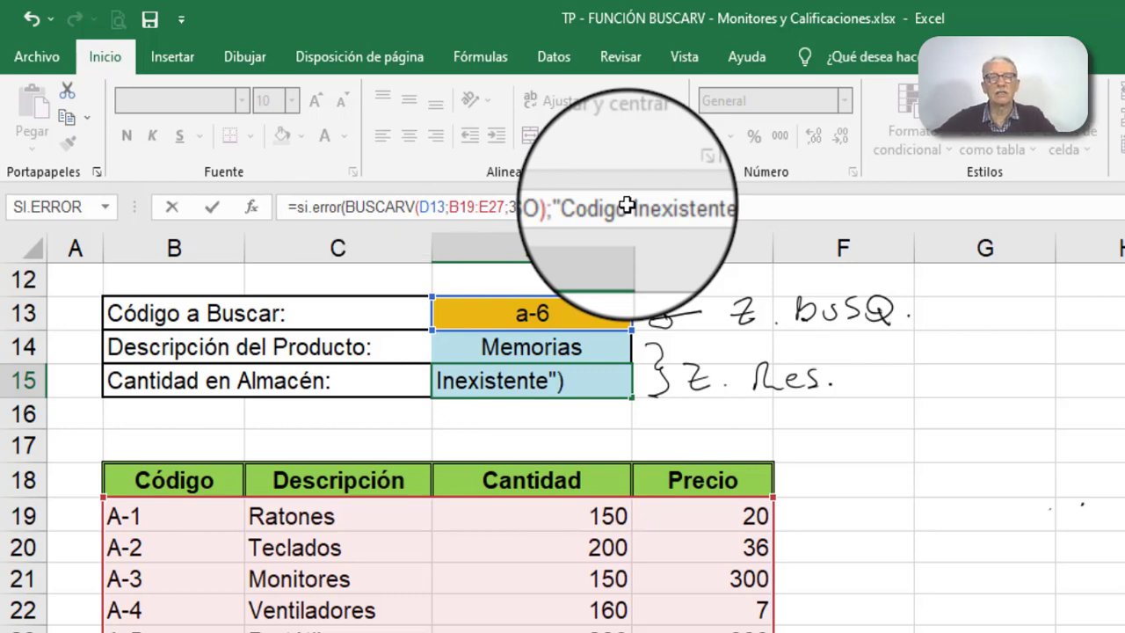
{"action": "left_click", "coordinate": [209, 206]}
- Set the code to search in D13 to a-32
{"action": "left_click", "coordinate": [563, 304]}
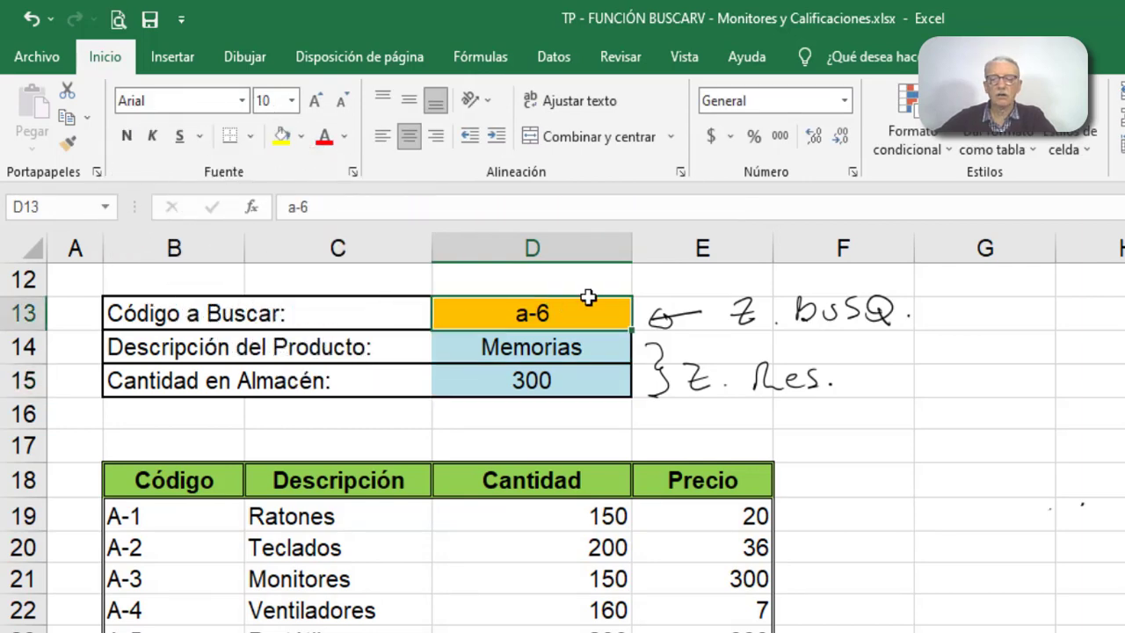
{"action": "type", "text": "a"}
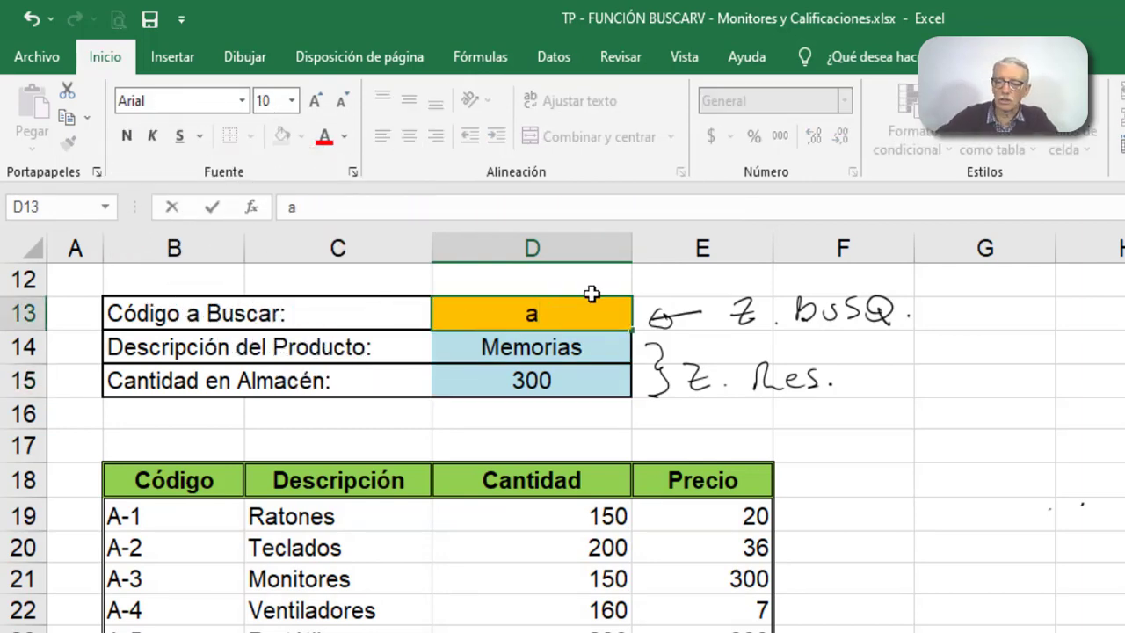
{"action": "type", "text": "-32"}
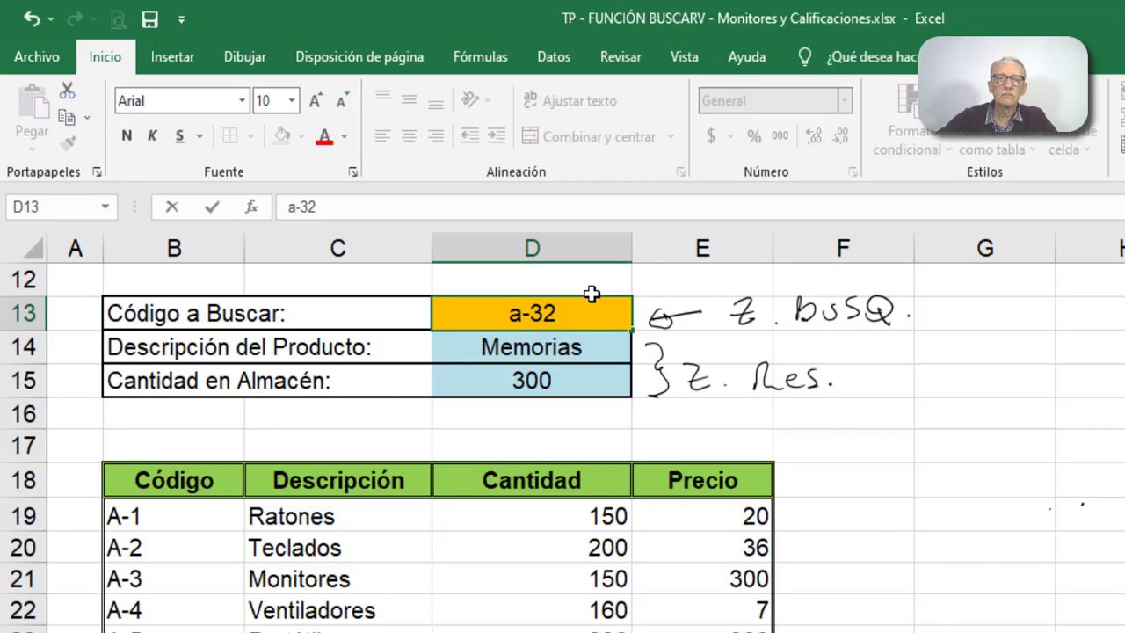
{"action": "key", "text": "Return"}
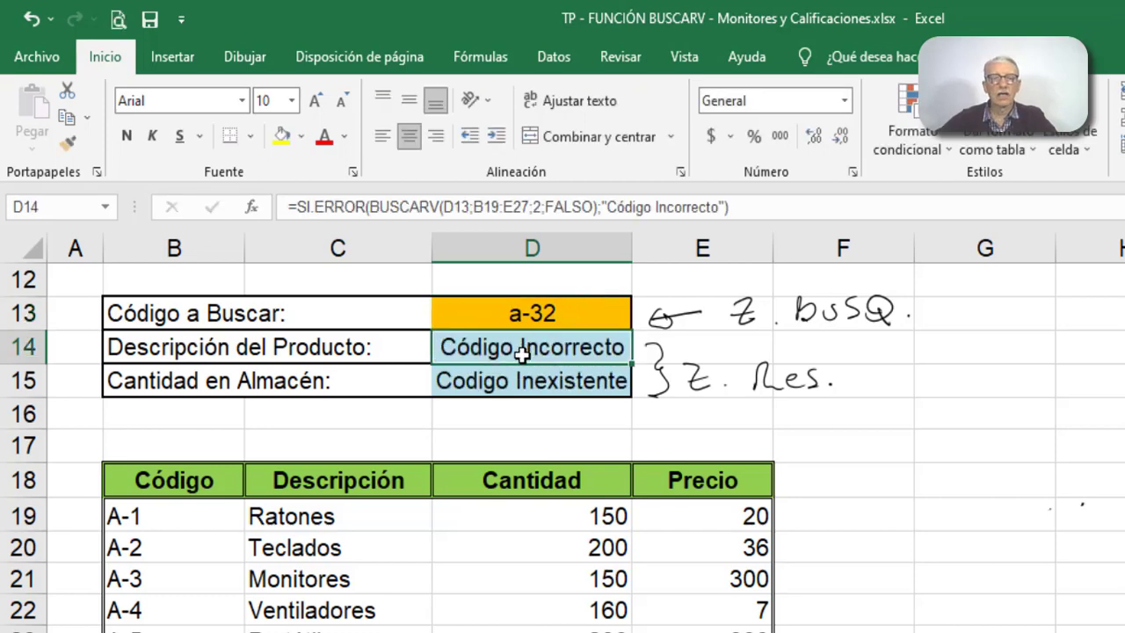
- Compare the results of D14 and D15 and examine the value_si_error text in D15's formula without changing it
{"action": "left_click", "coordinate": [524, 387]}
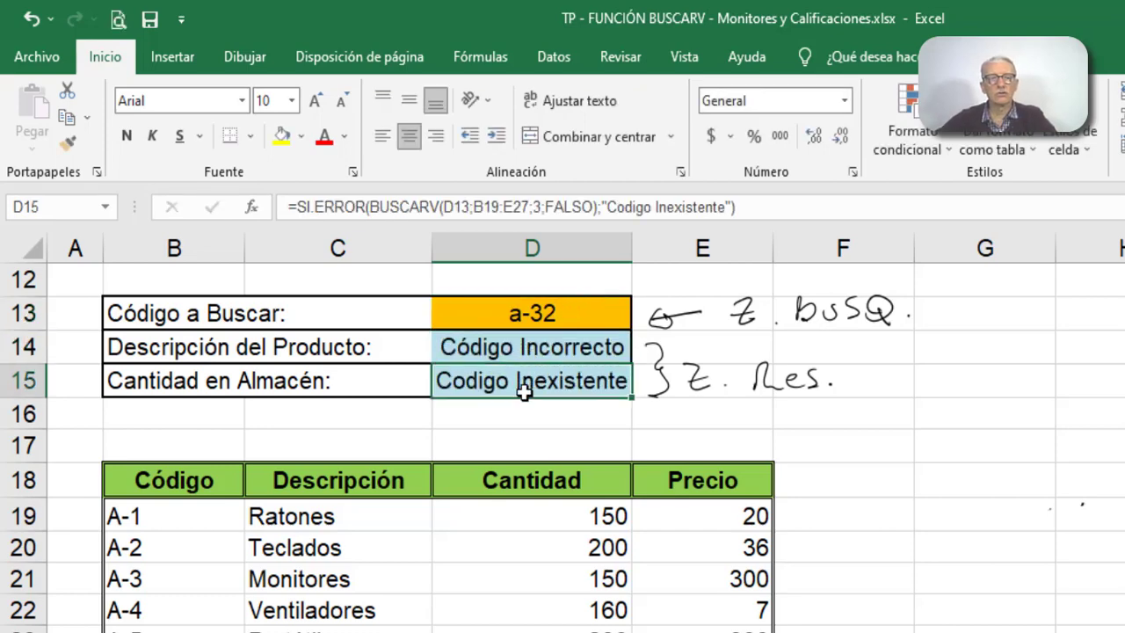
{"action": "left_click", "coordinate": [535, 347]}
{"action": "left_click", "coordinate": [537, 370]}
{"action": "left_click", "coordinate": [535, 341]}
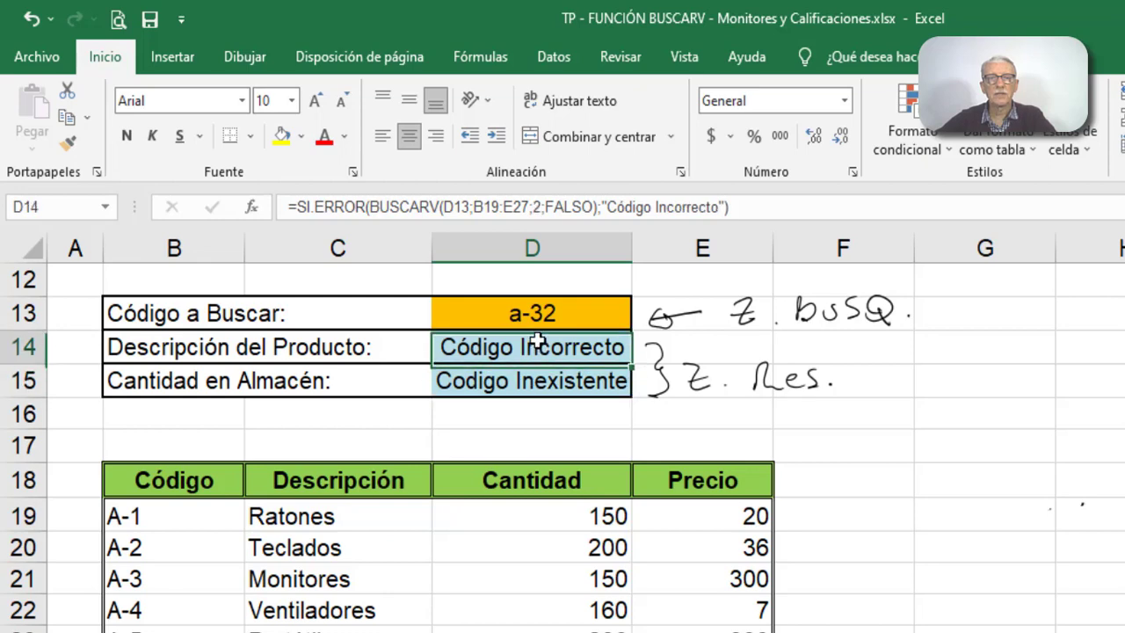
{"action": "left_click", "coordinate": [537, 378]}
{"action": "left_click_drag", "start_coordinate": [604, 207], "coordinate": [726, 207]}
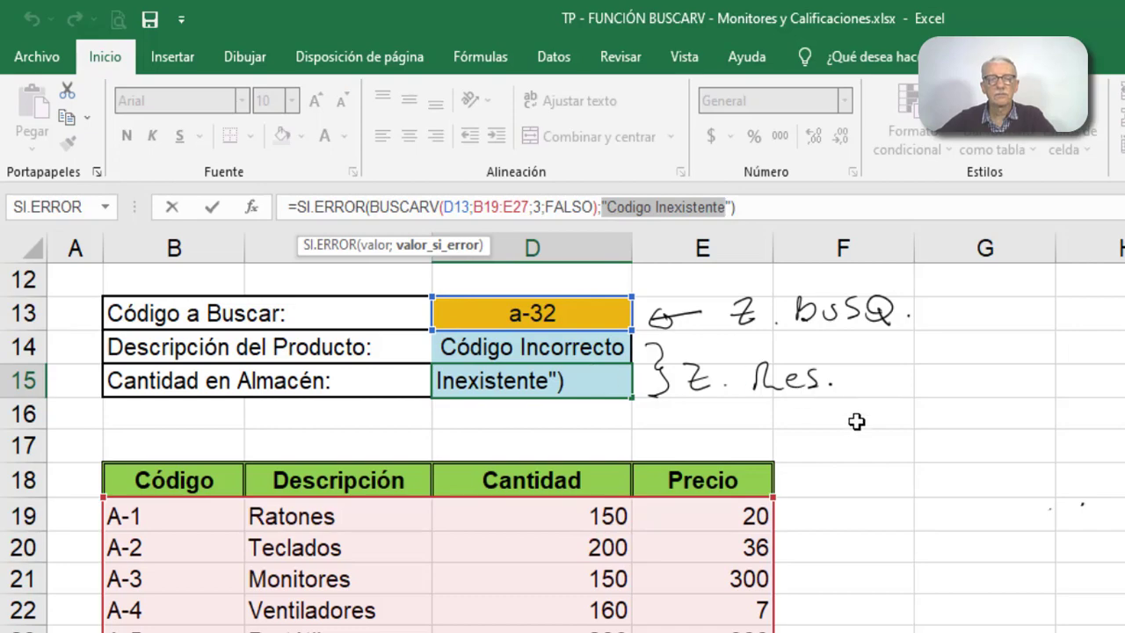
{"action": "key", "text": "Escape"}
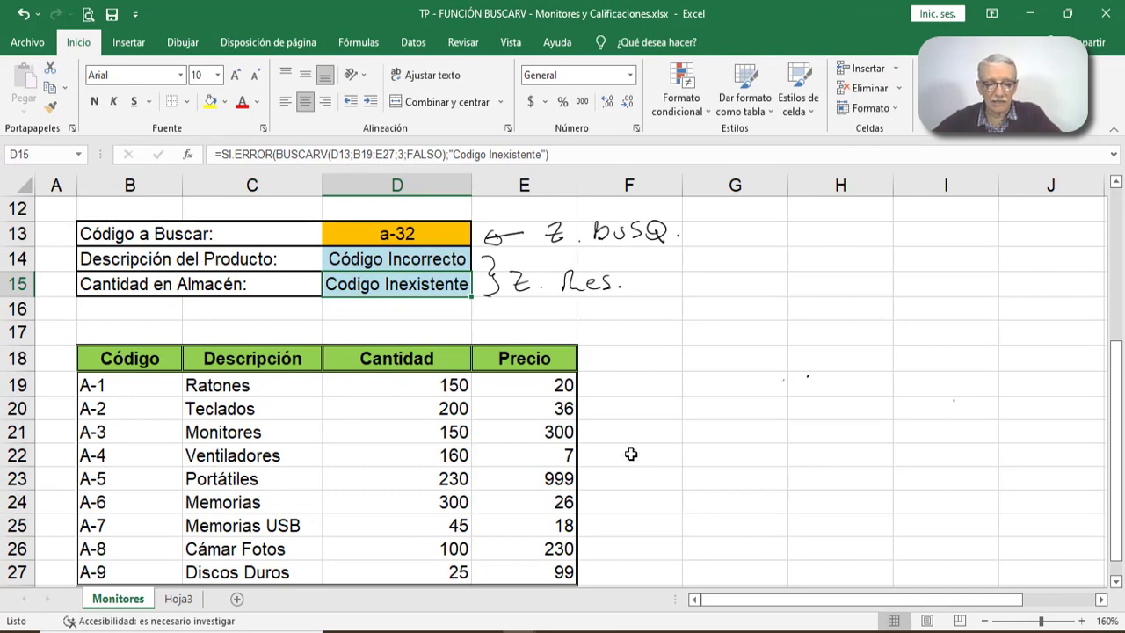
{"action": "left_click", "coordinate": [55, 614]}
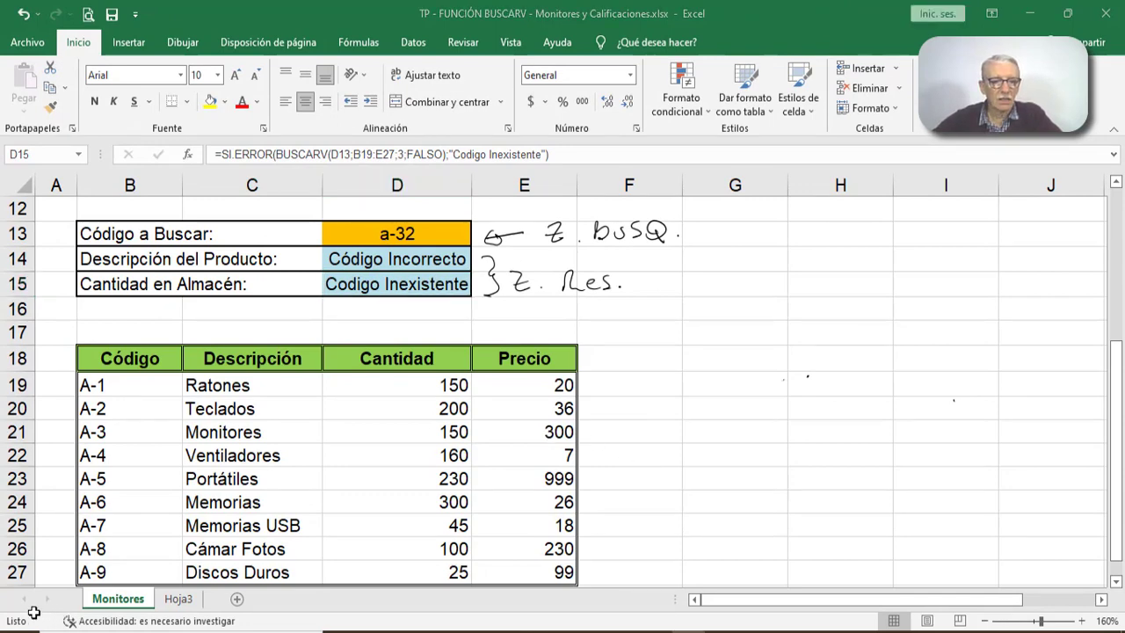